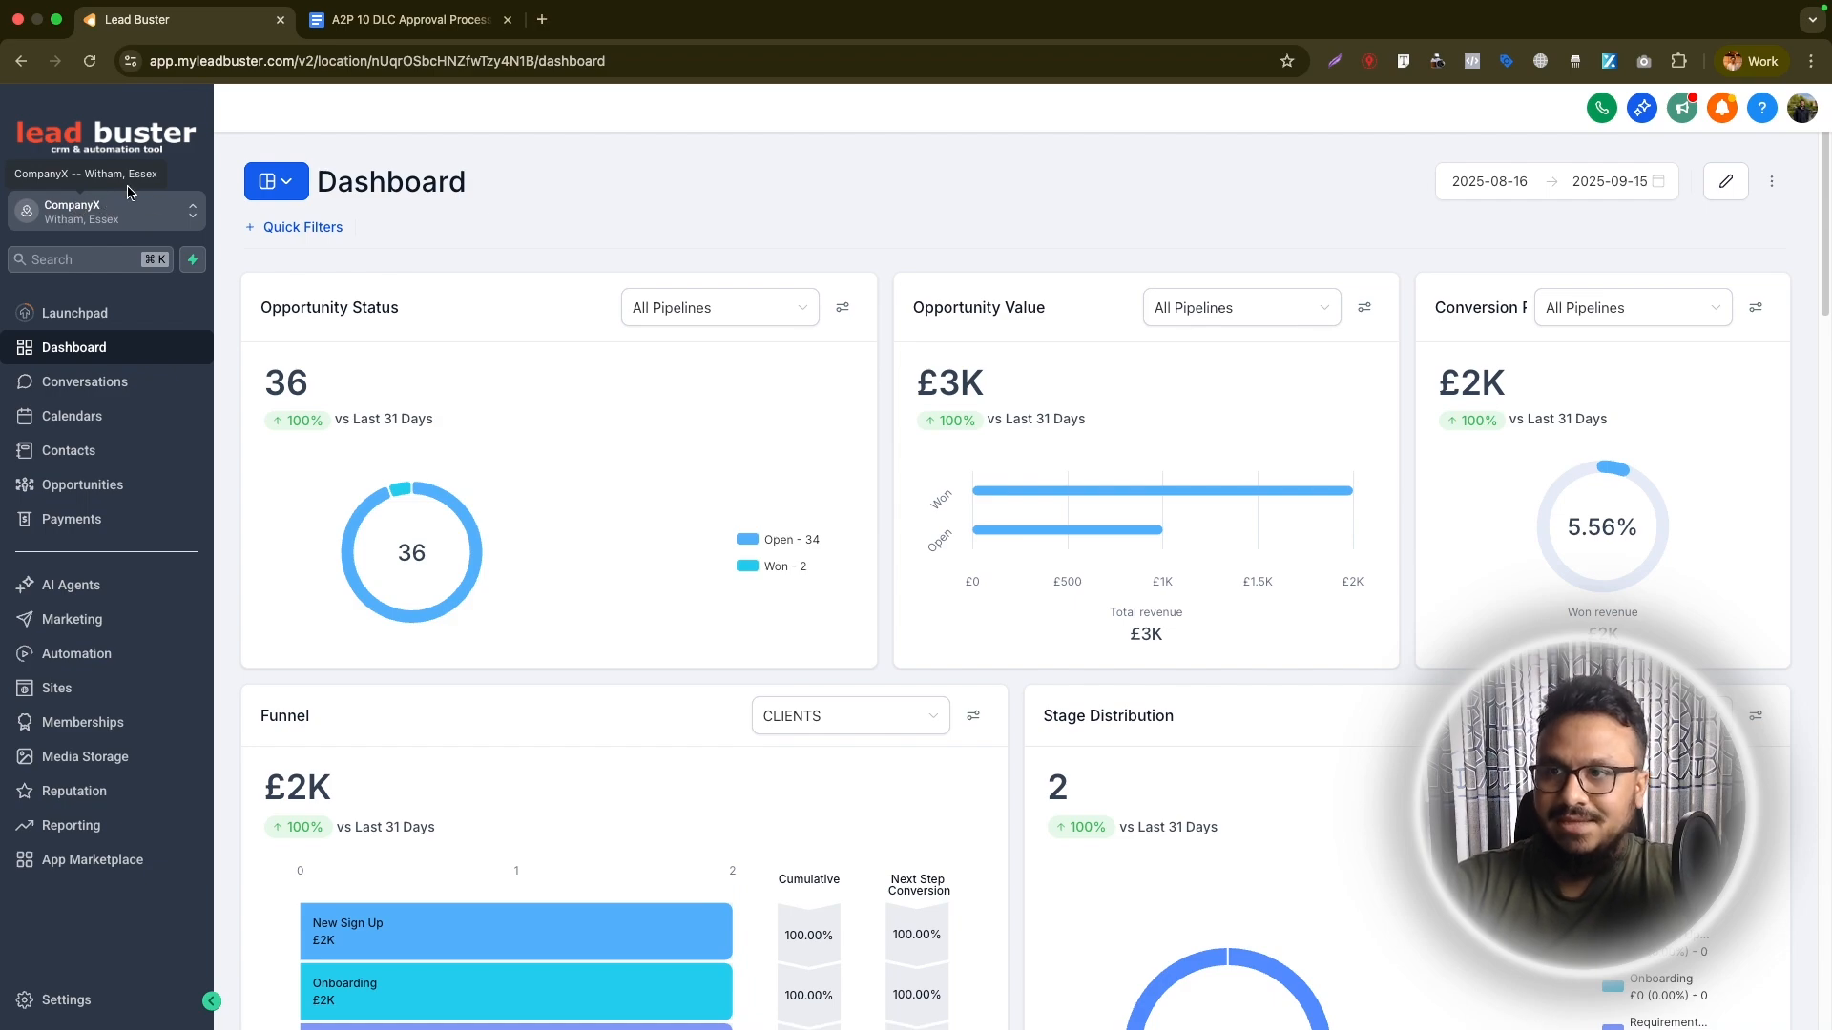
# Go to Phone Numbers settings and start adding a new phone number
pyautogui.click(83, 1000)
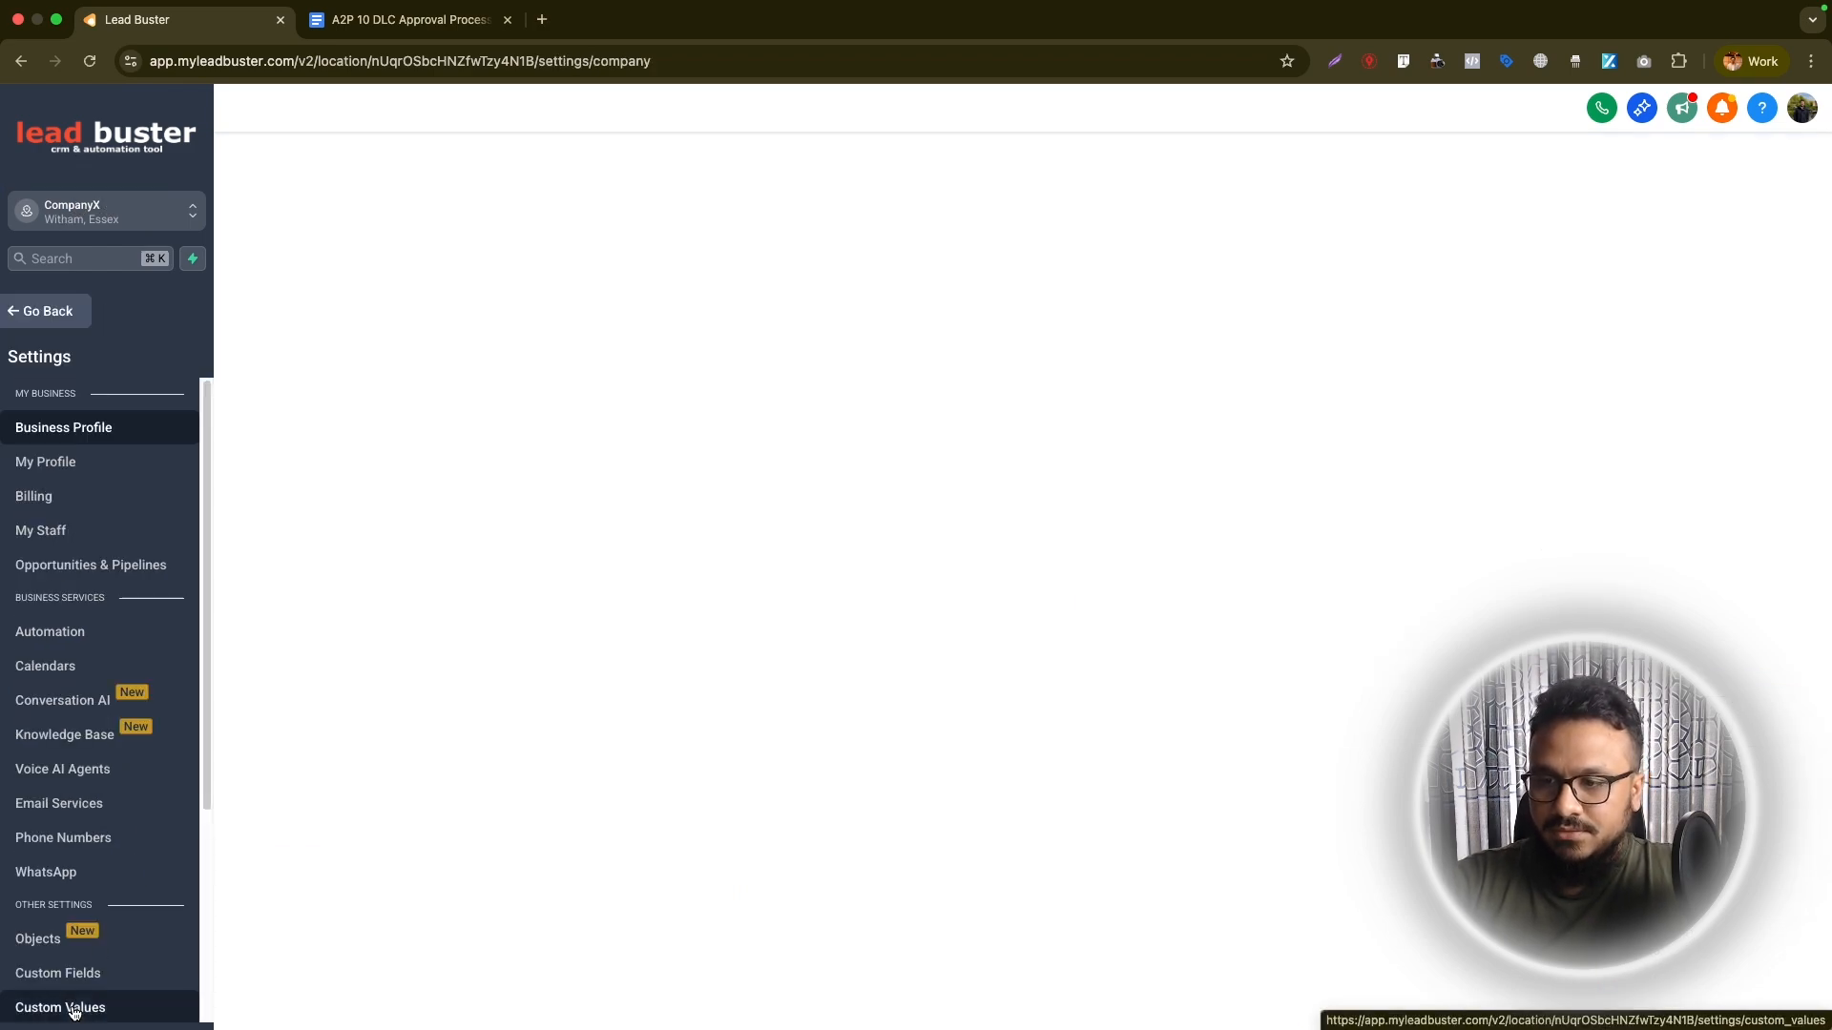
pyautogui.click(82, 834)
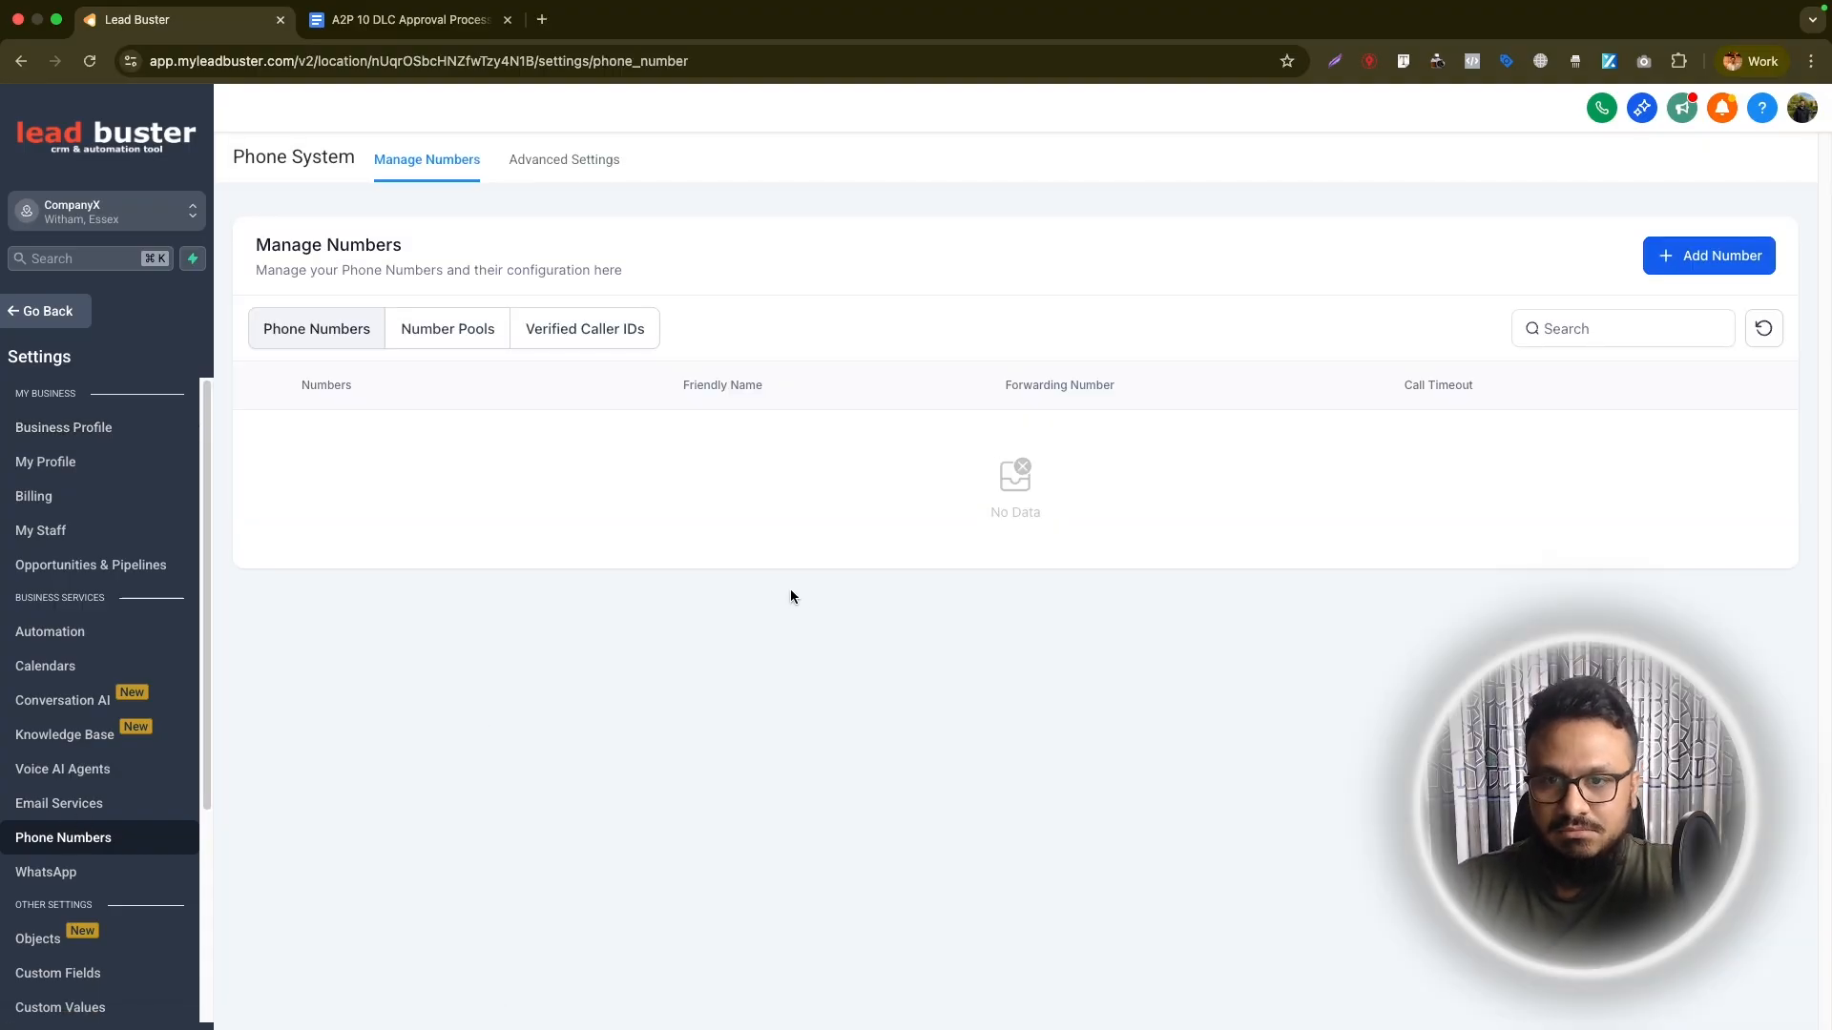
pyautogui.click(1708, 255)
pyautogui.click(1658, 325)
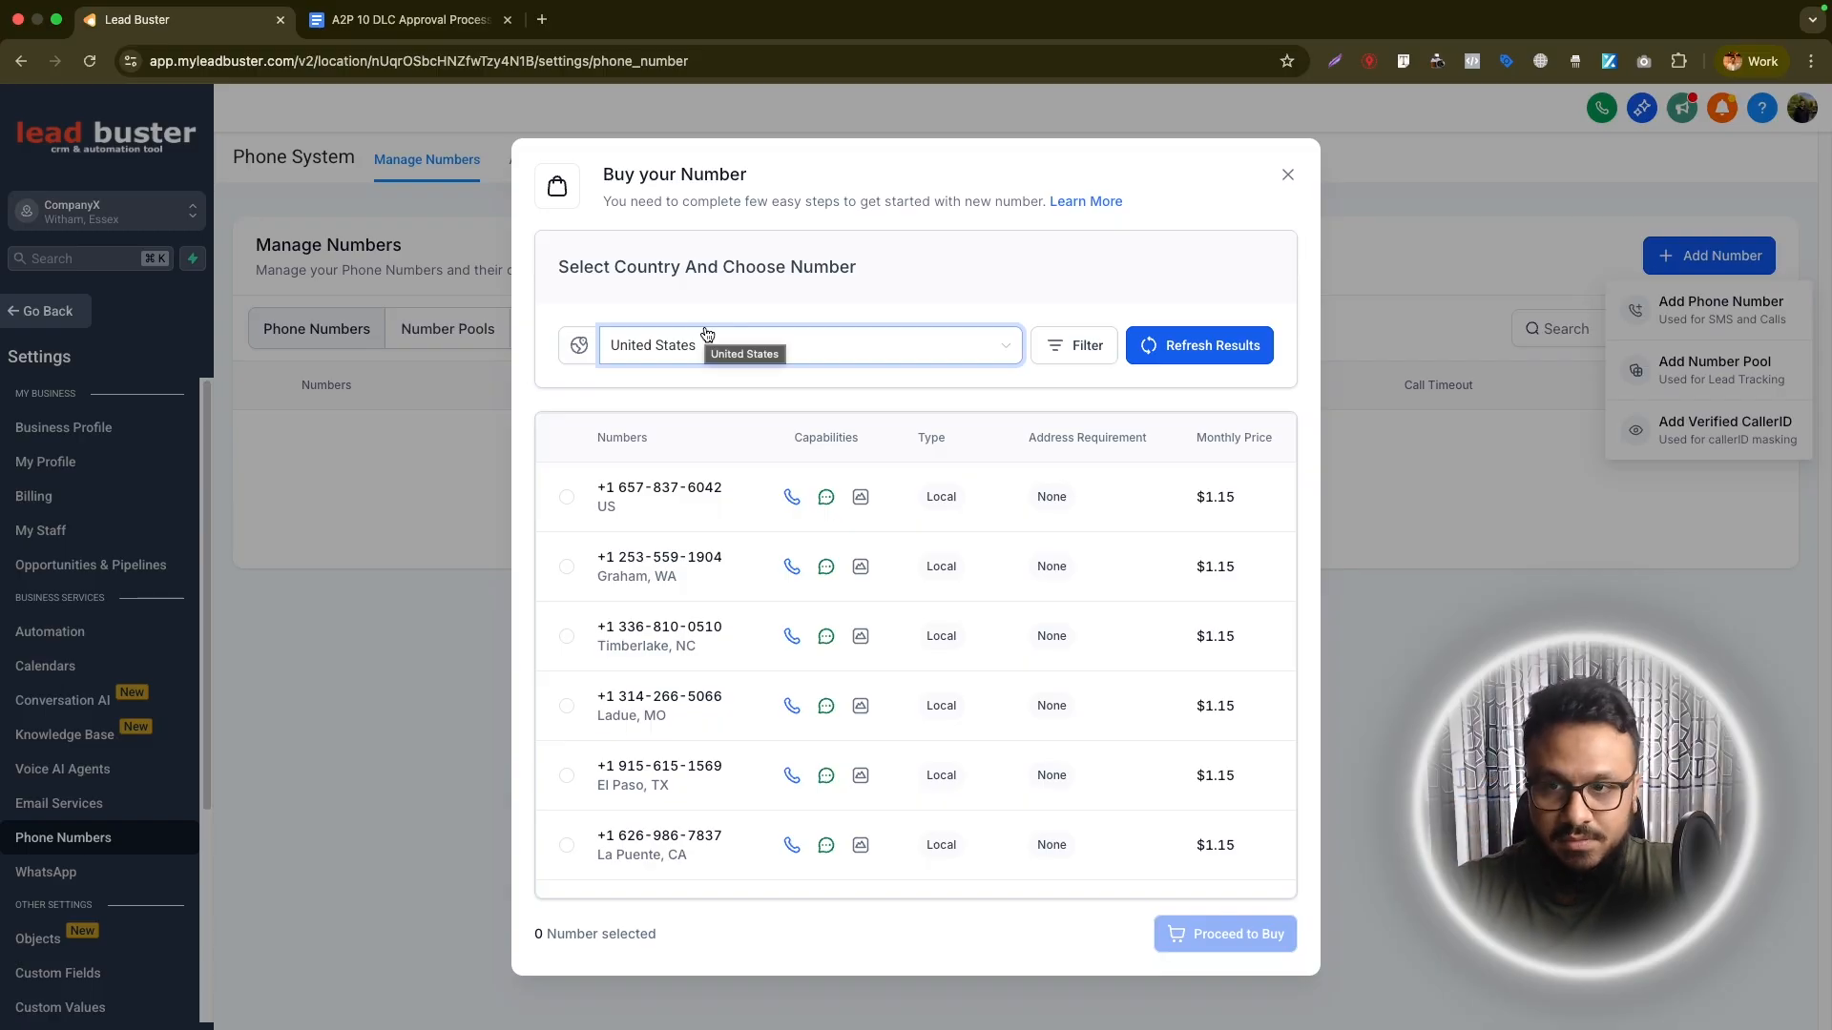
# Filter available numbers to those starting with 786, without MMS or toll-free
pyautogui.click(1095, 345)
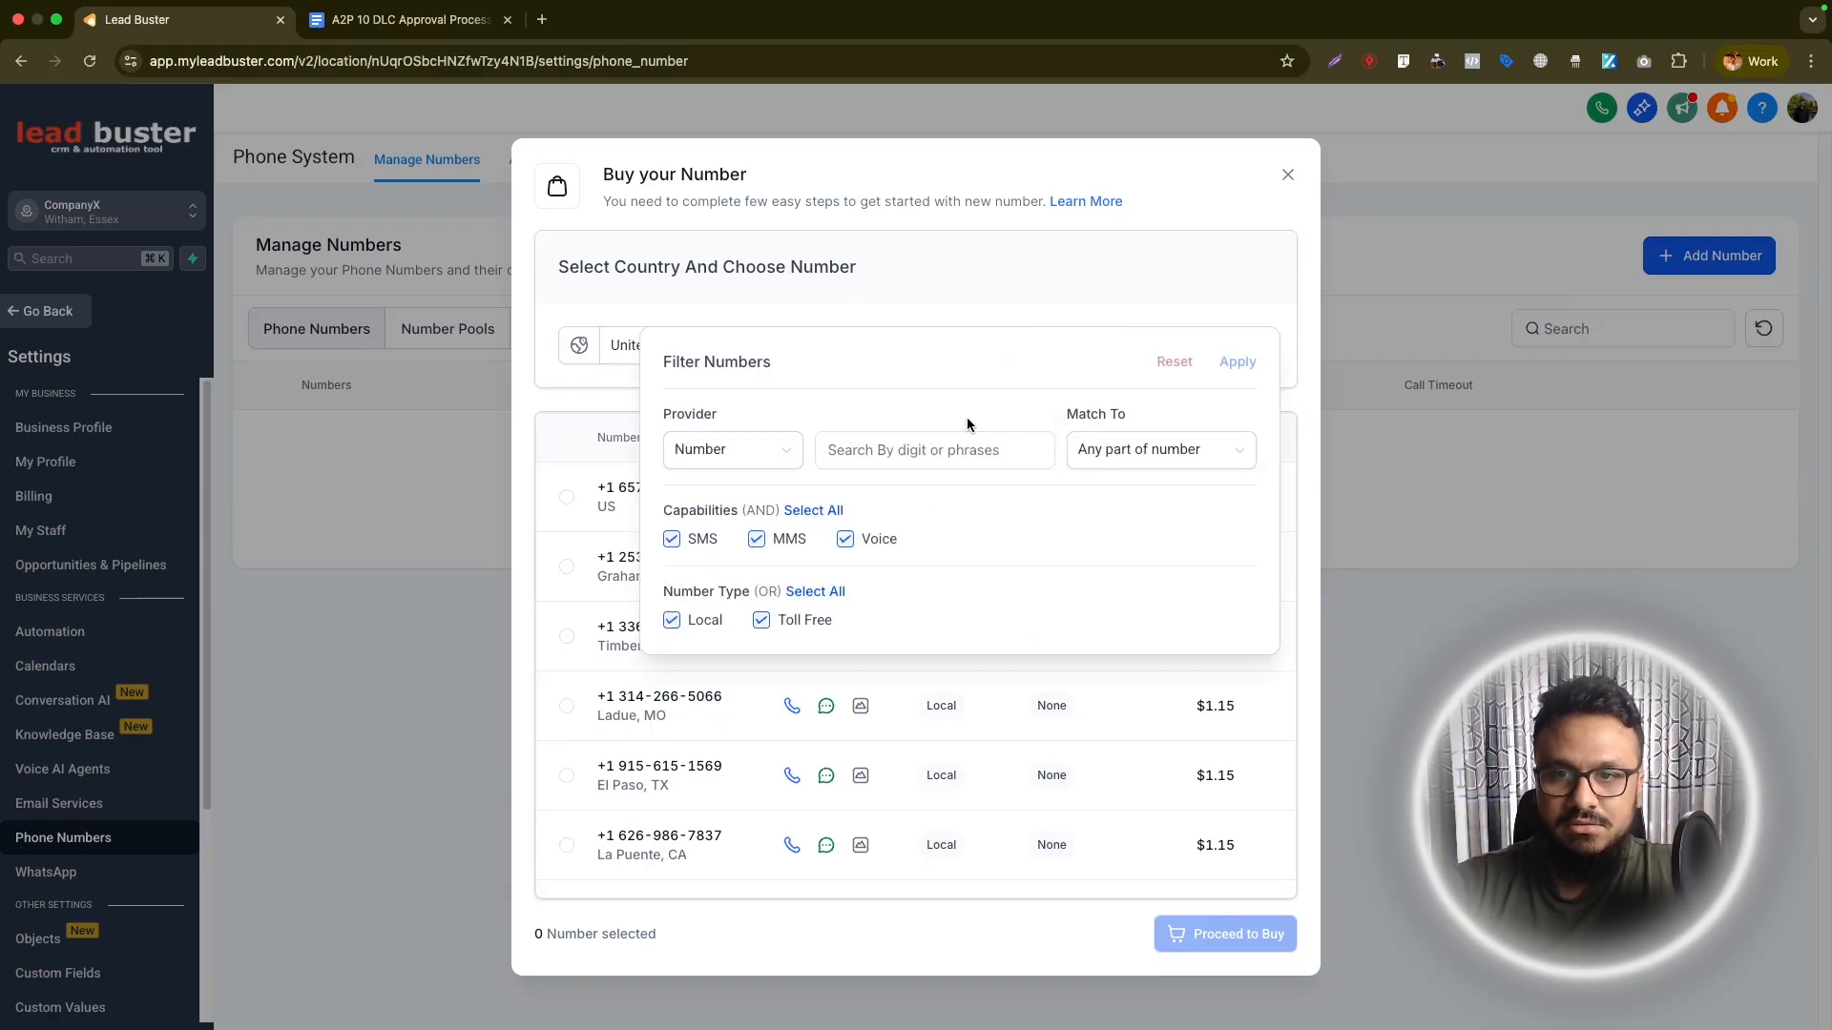
pyautogui.click(924, 447)
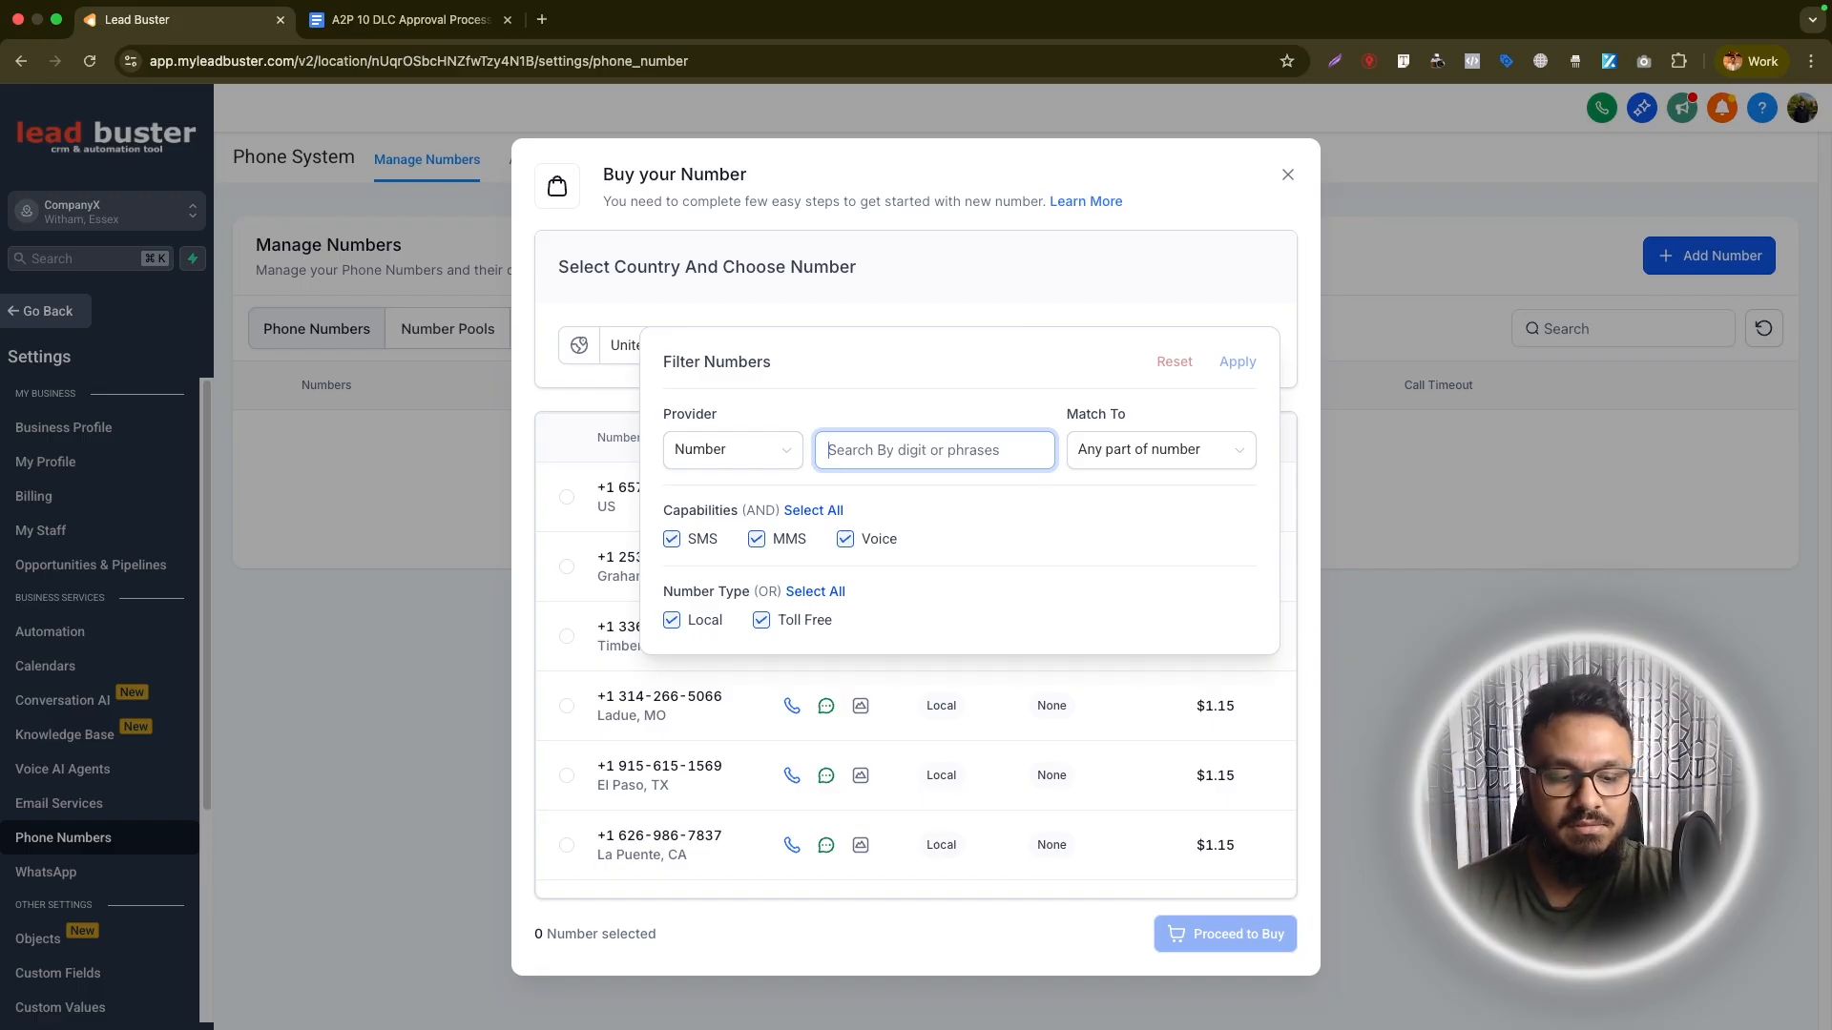
pyautogui.write('786')
pyautogui.click(1129, 458)
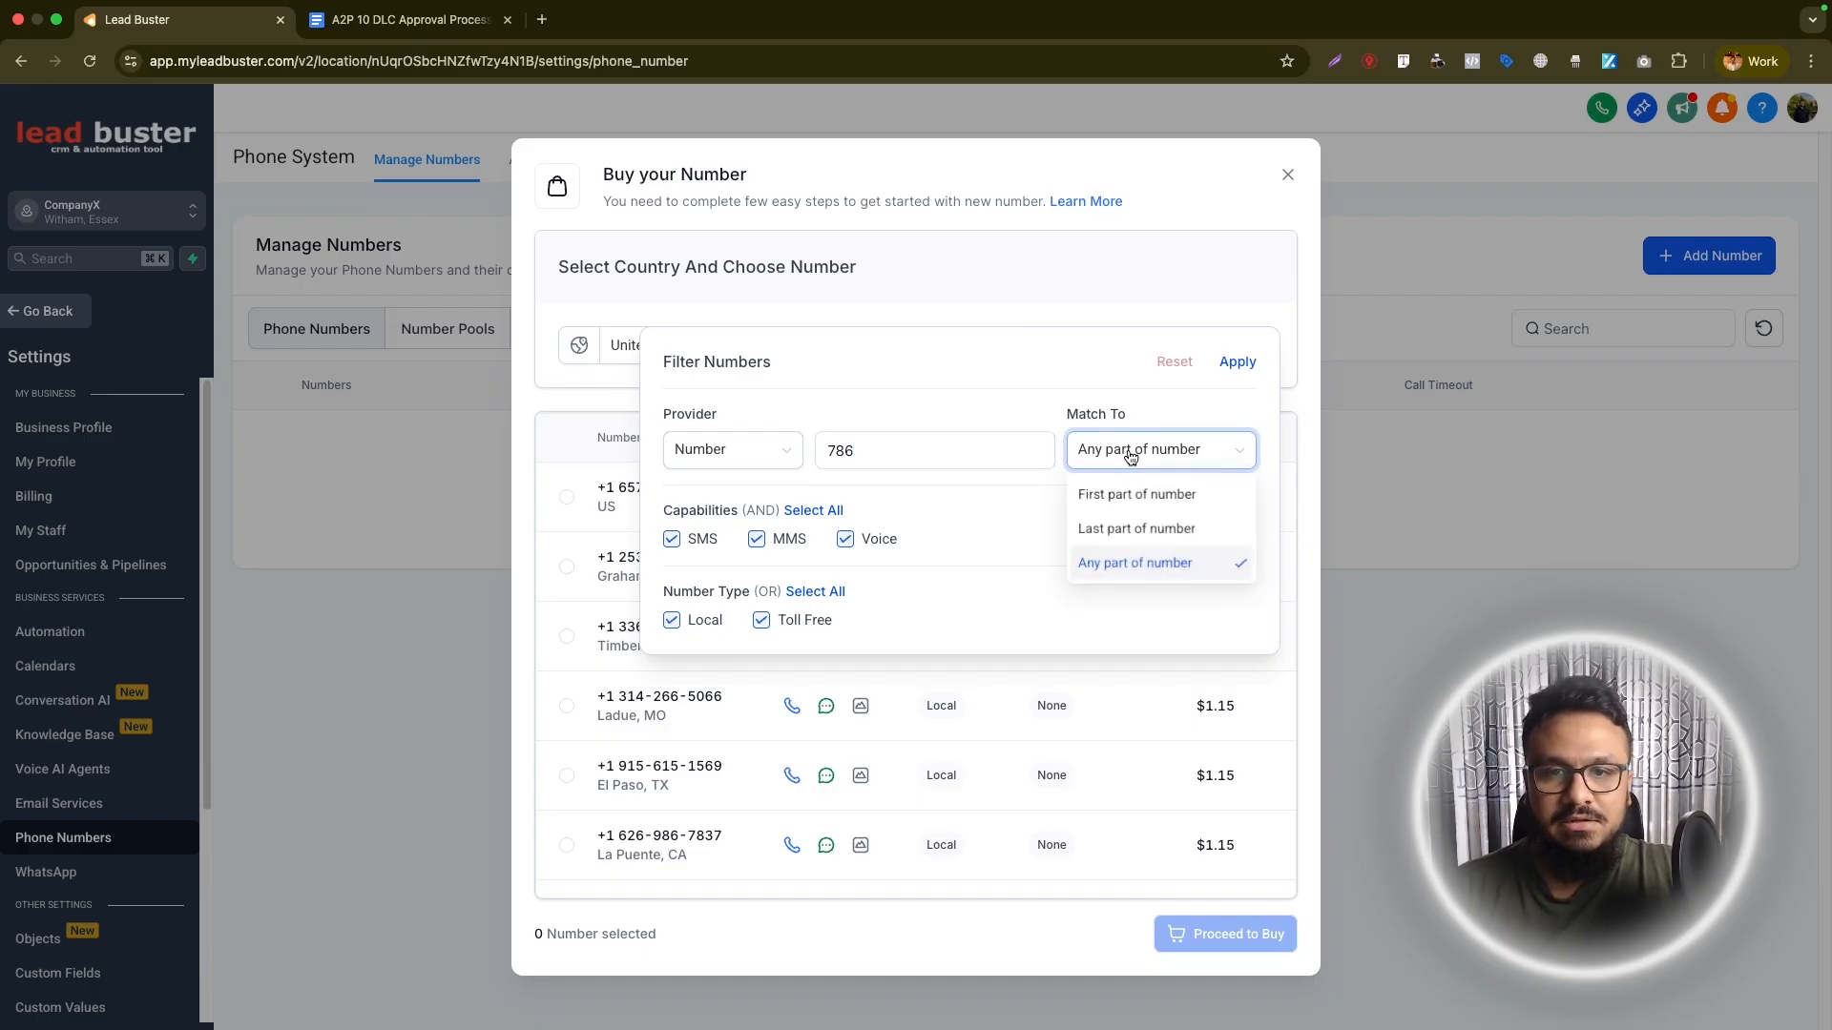
pyautogui.click(1111, 496)
pyautogui.click(755, 539)
pyautogui.click(782, 622)
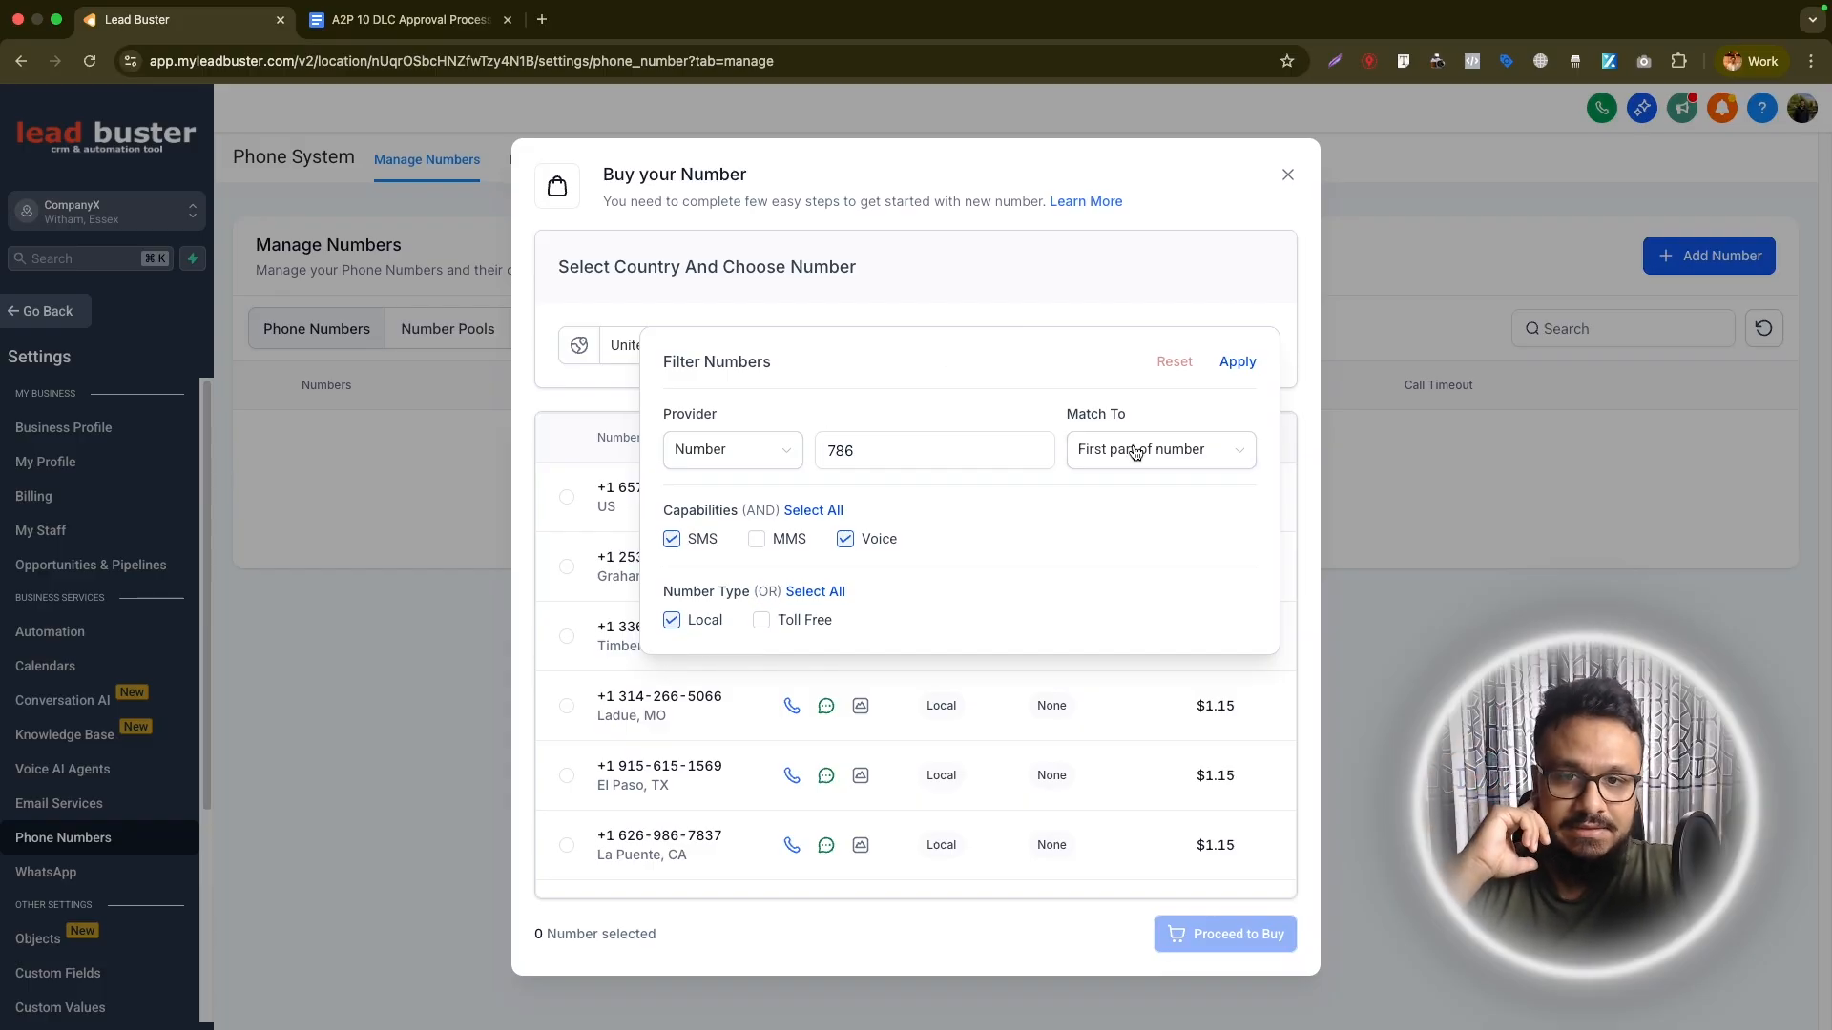
pyautogui.click(1236, 363)
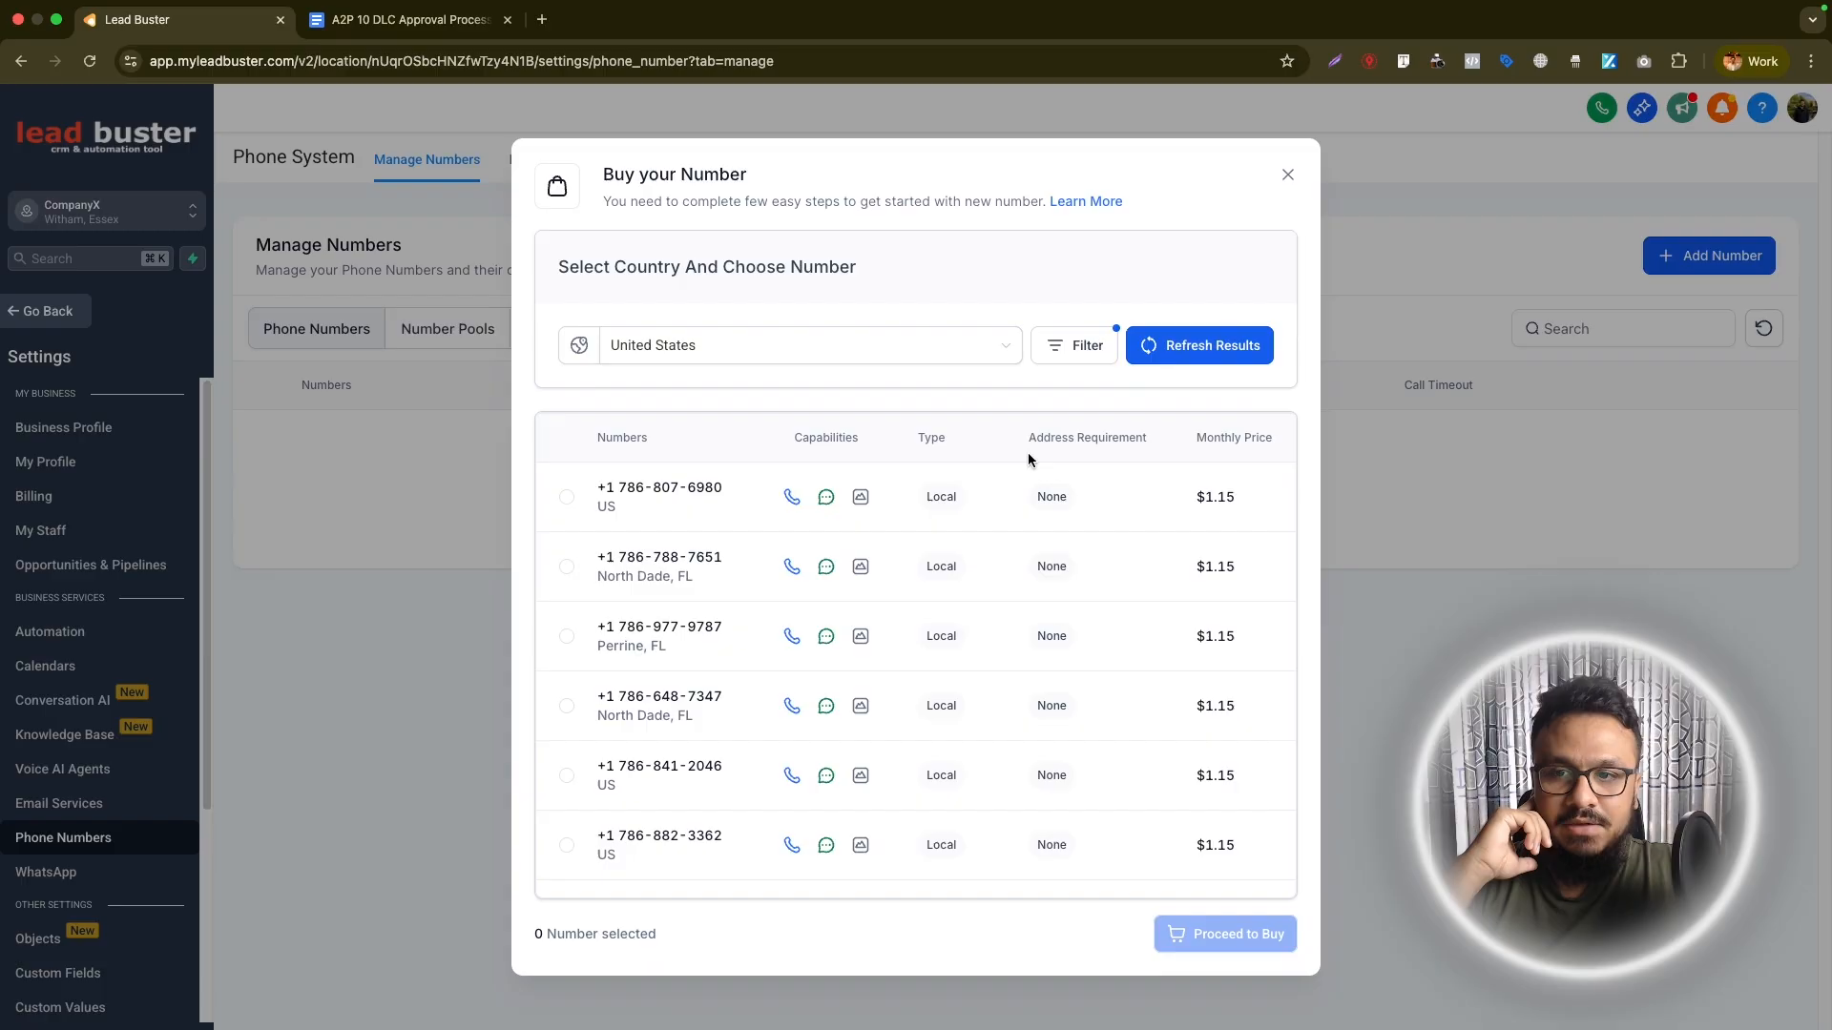
# Pick one of the 786 numbers from the filtered results
pyautogui.scroll(-1, 613, 619)
pyautogui.scroll(-10, 614, 618)
pyautogui.click(567, 540)
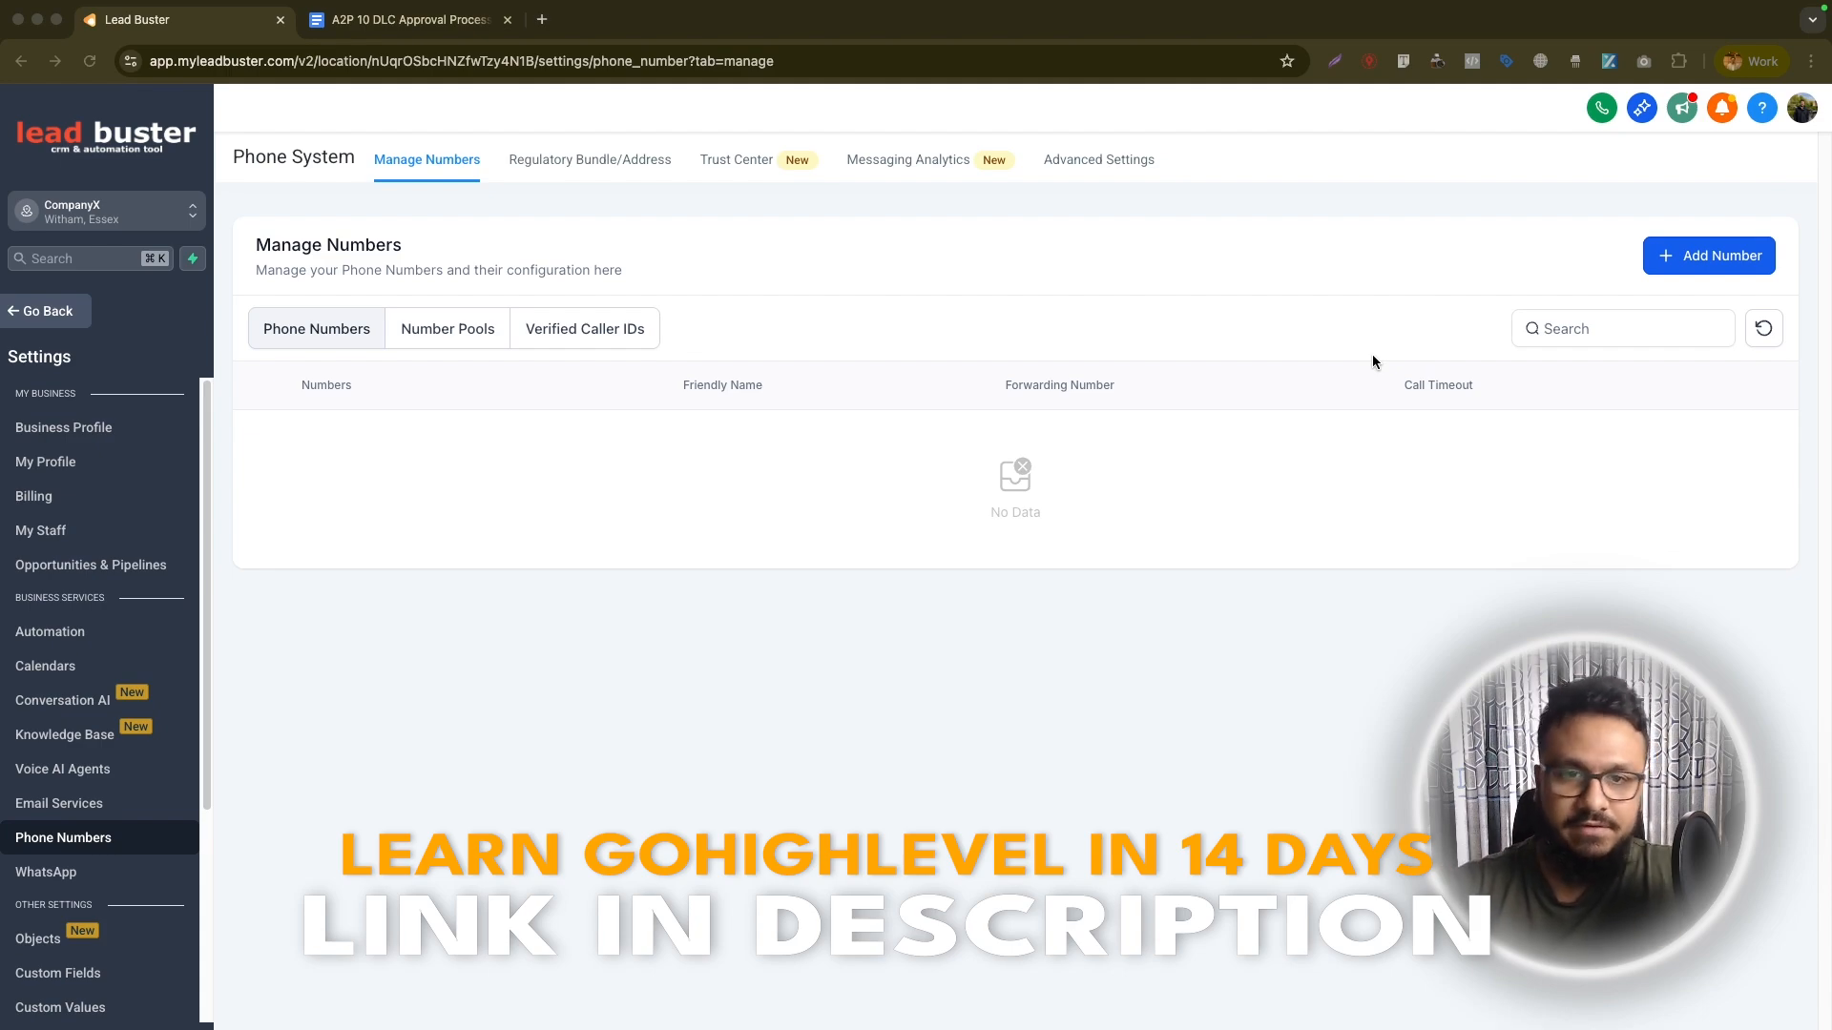
# Open the 'Load this funnel' link from the A2P 10 DLC Approval Process doc in a new tab
pyautogui.click(315, 26)
pyautogui.scroll(5, 801, 454)
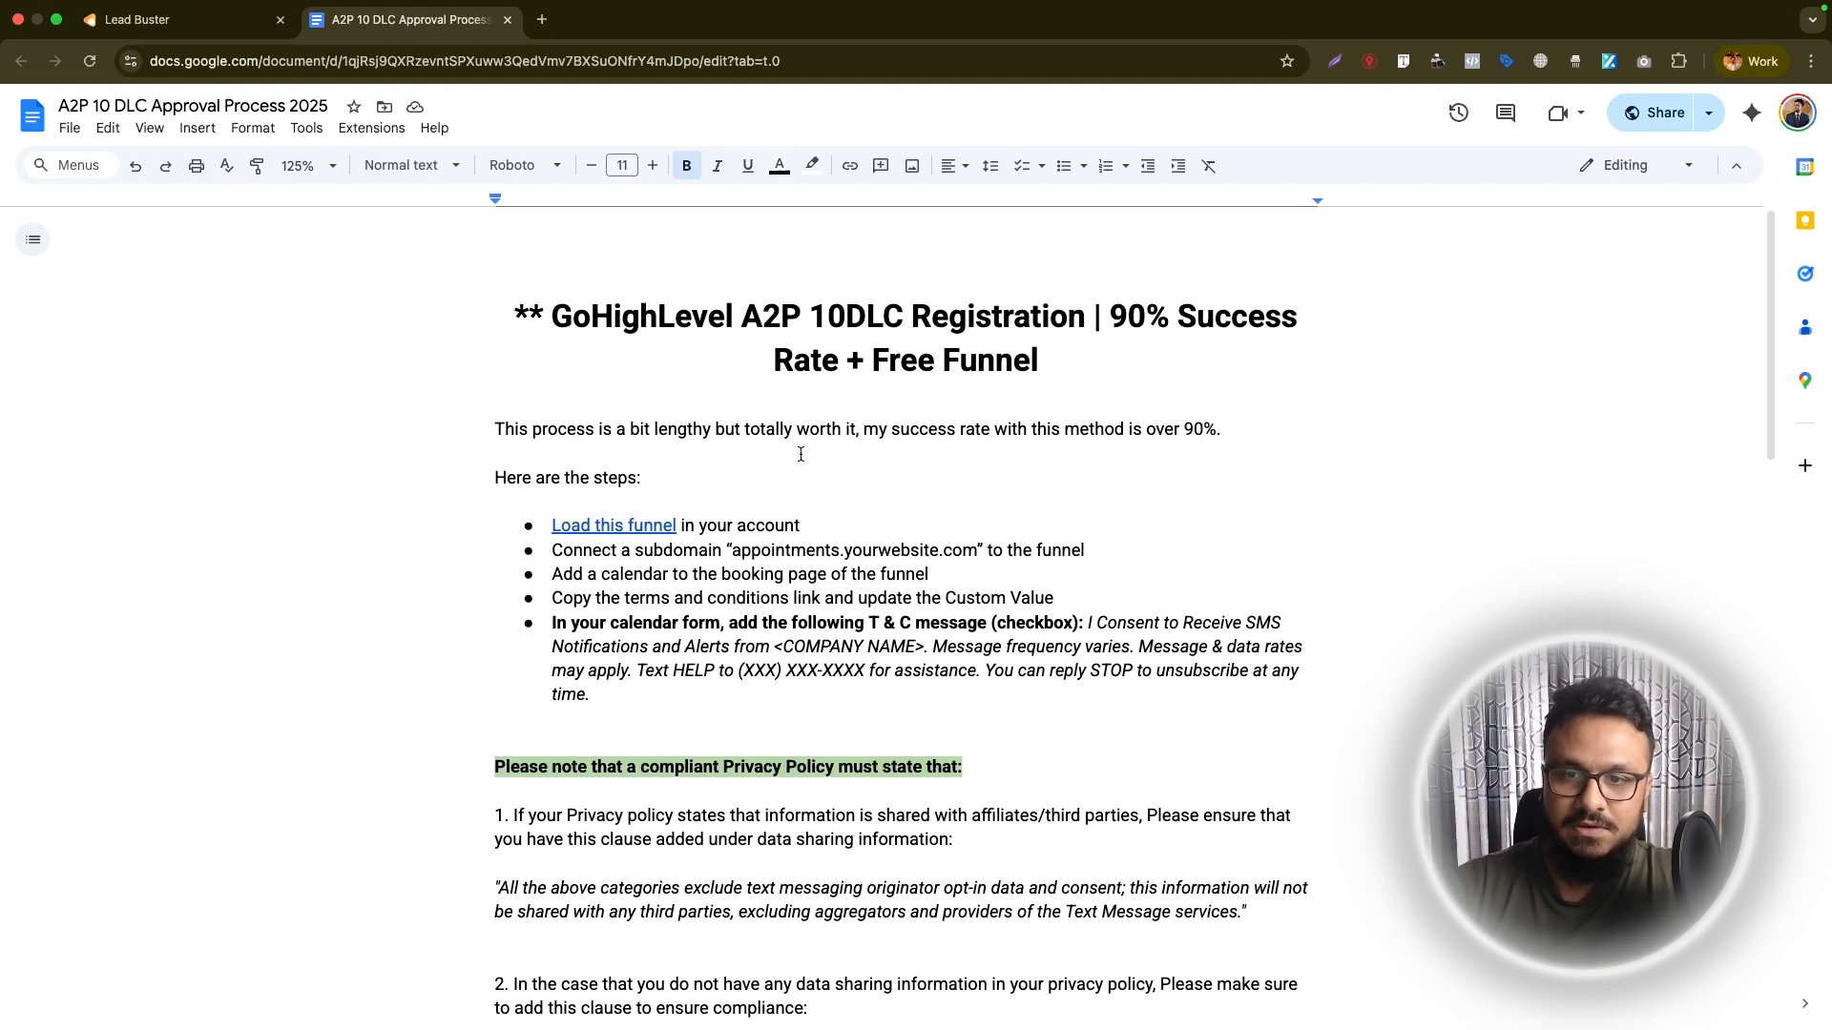
pyautogui.click(649, 526)
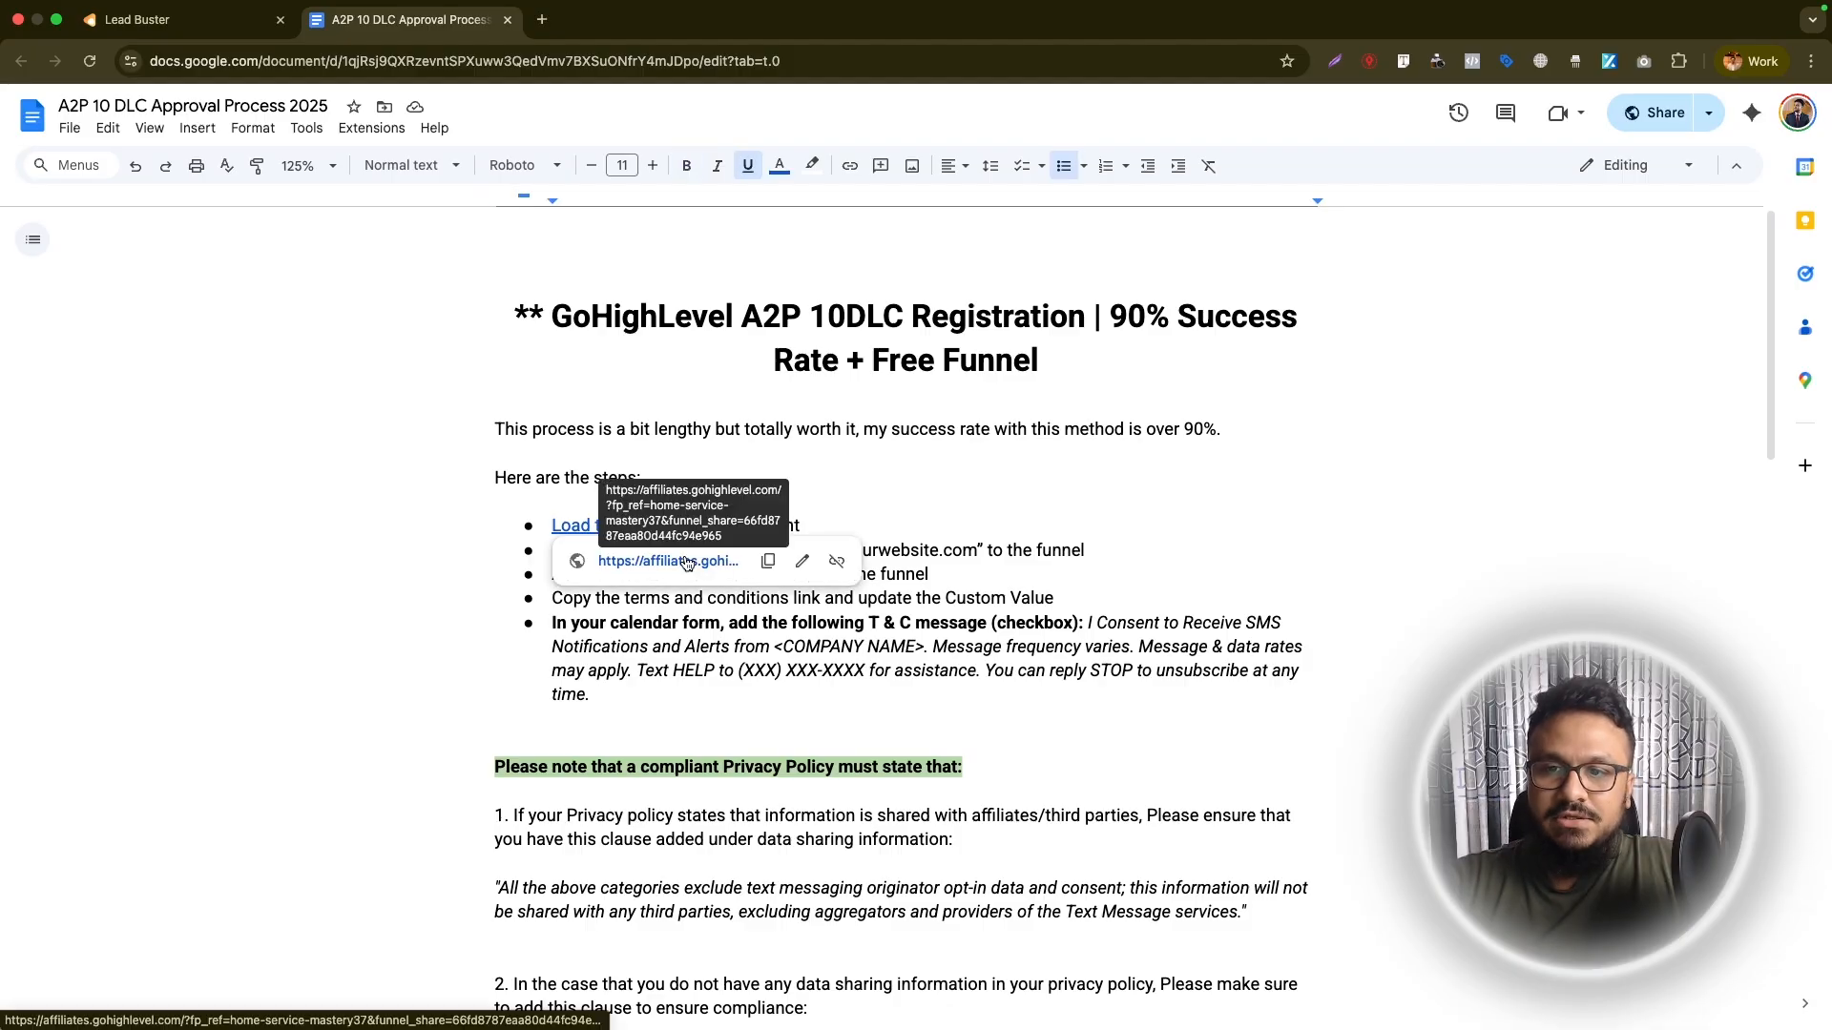
pyautogui.click(667, 561)
pyautogui.click(410, 20)
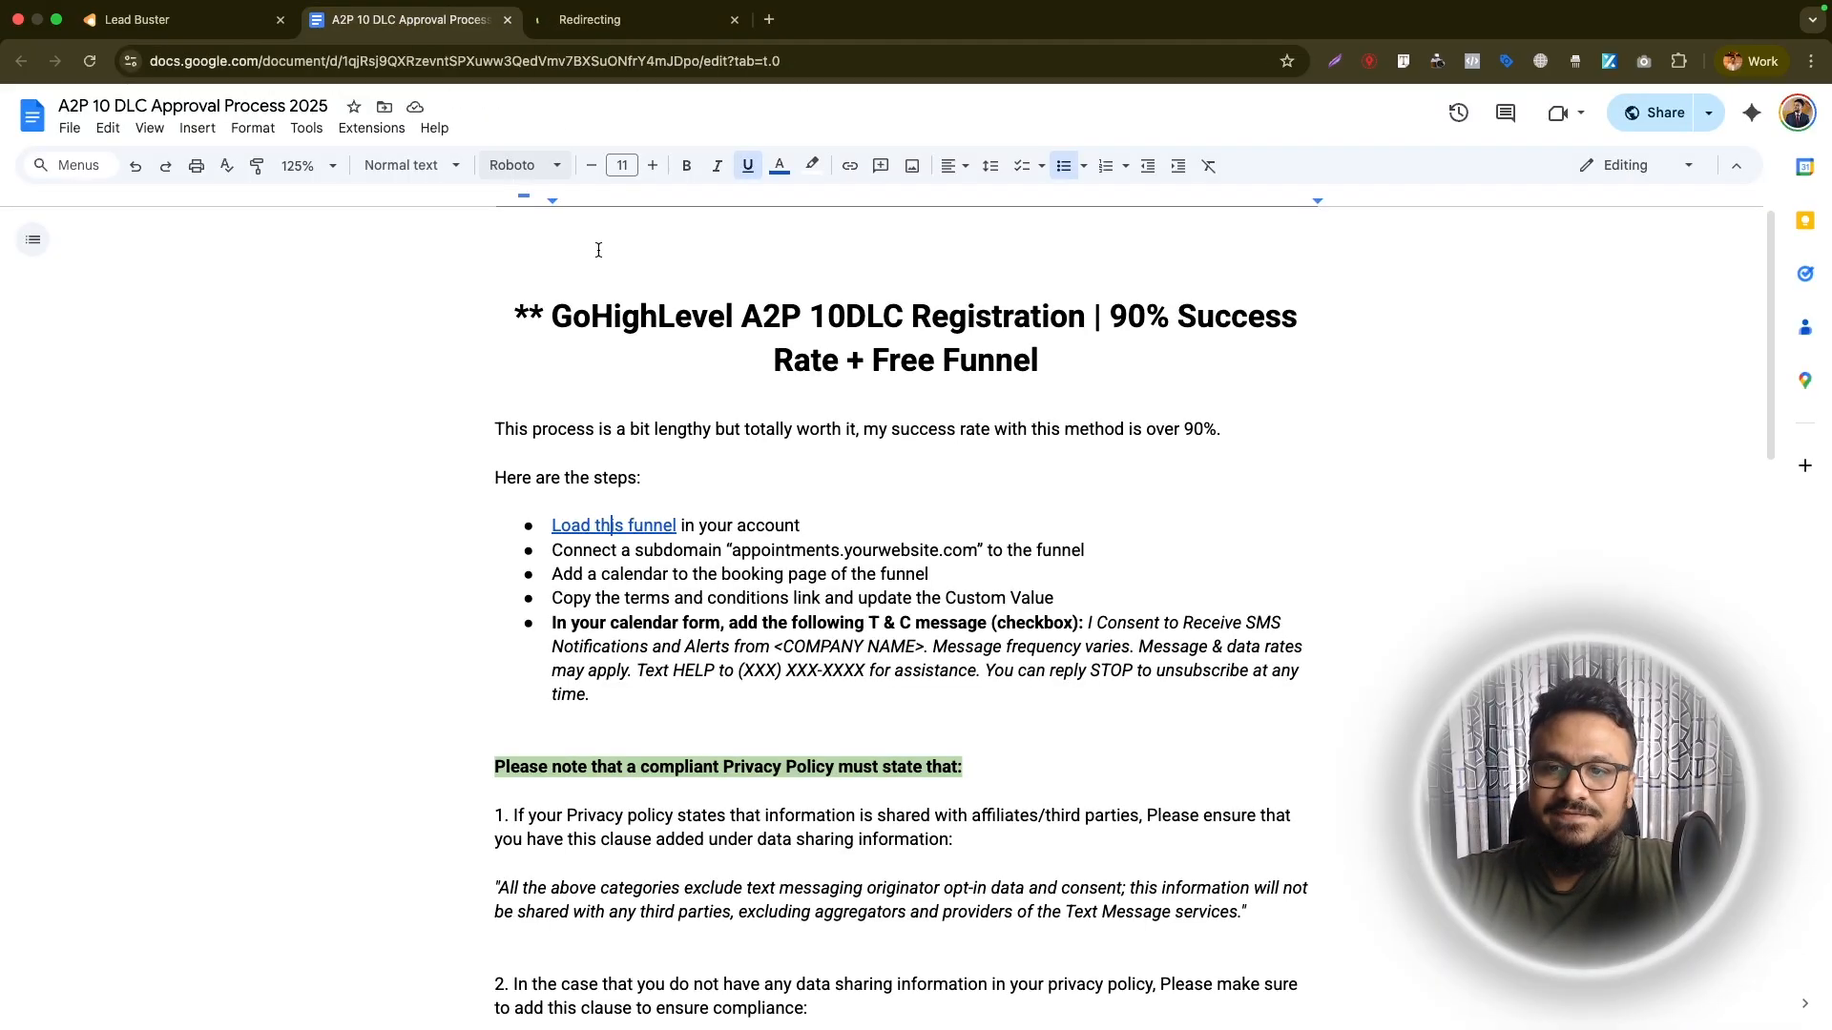
# Import the shared A2P + Appt Booking Funnel with Add Funnel, then go back to Lead Buster
pyautogui.click(592, 23)
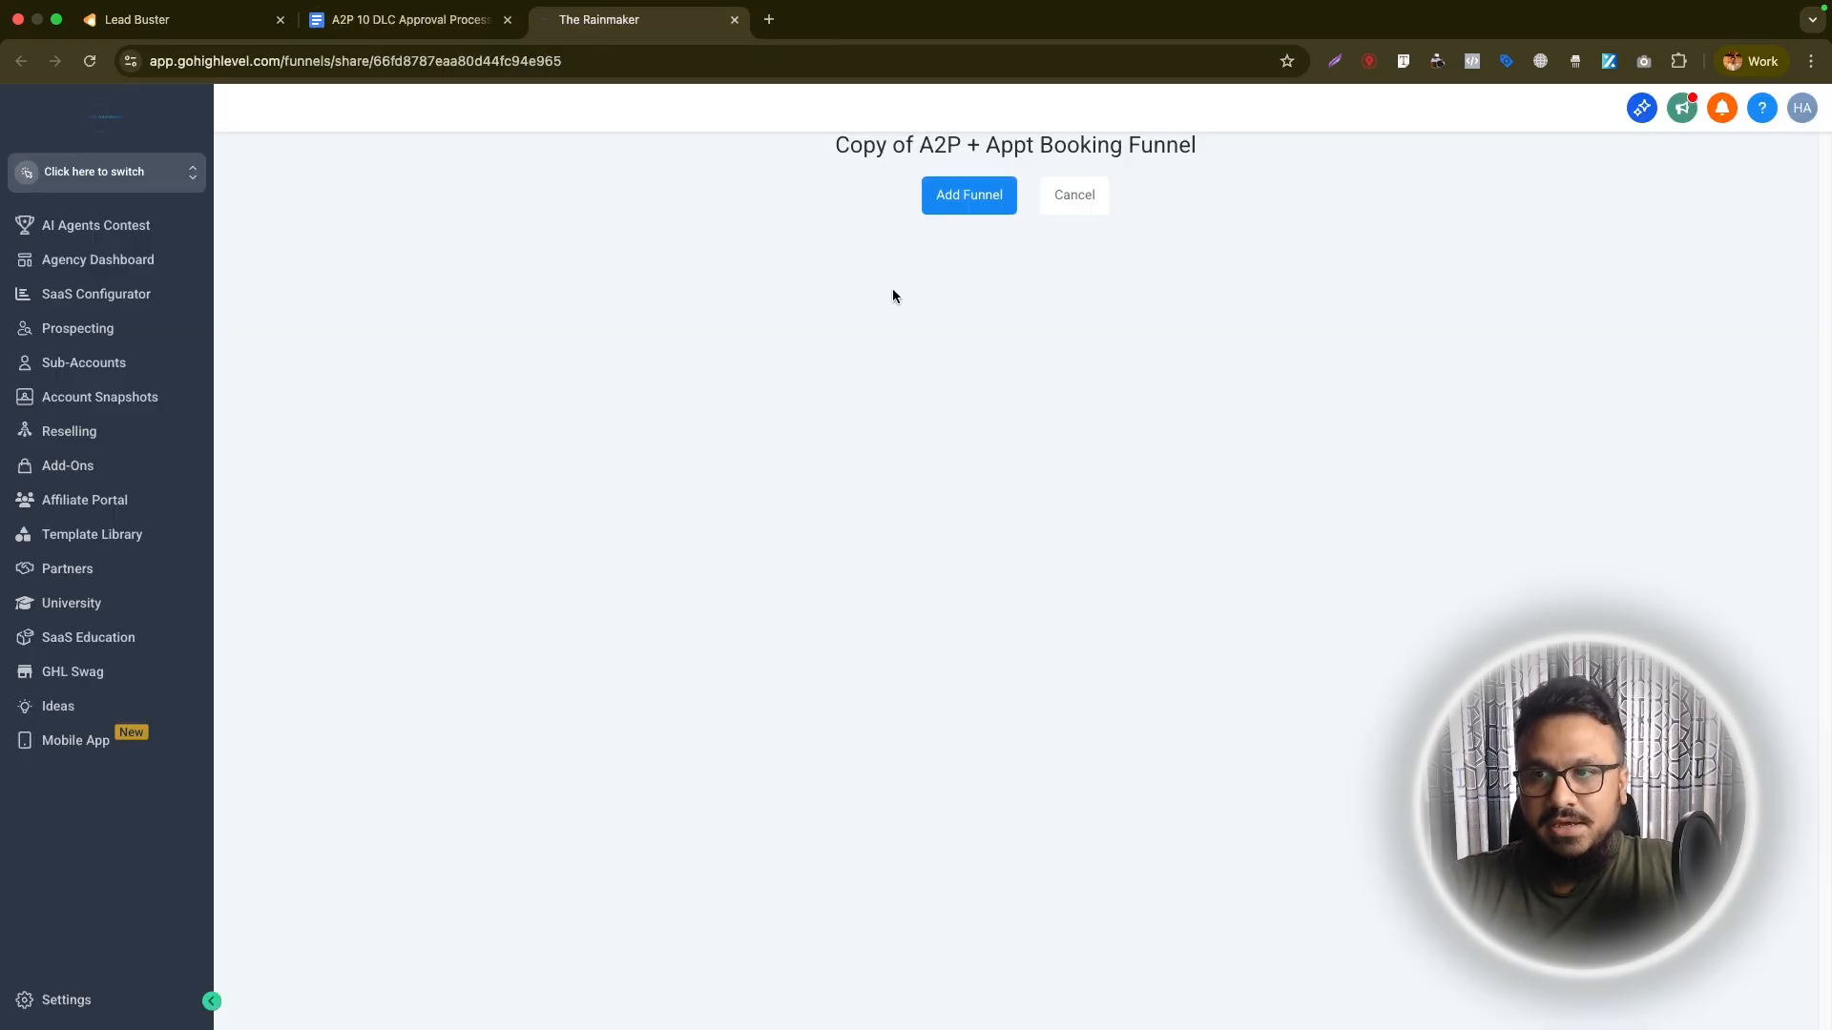
pyautogui.click(950, 205)
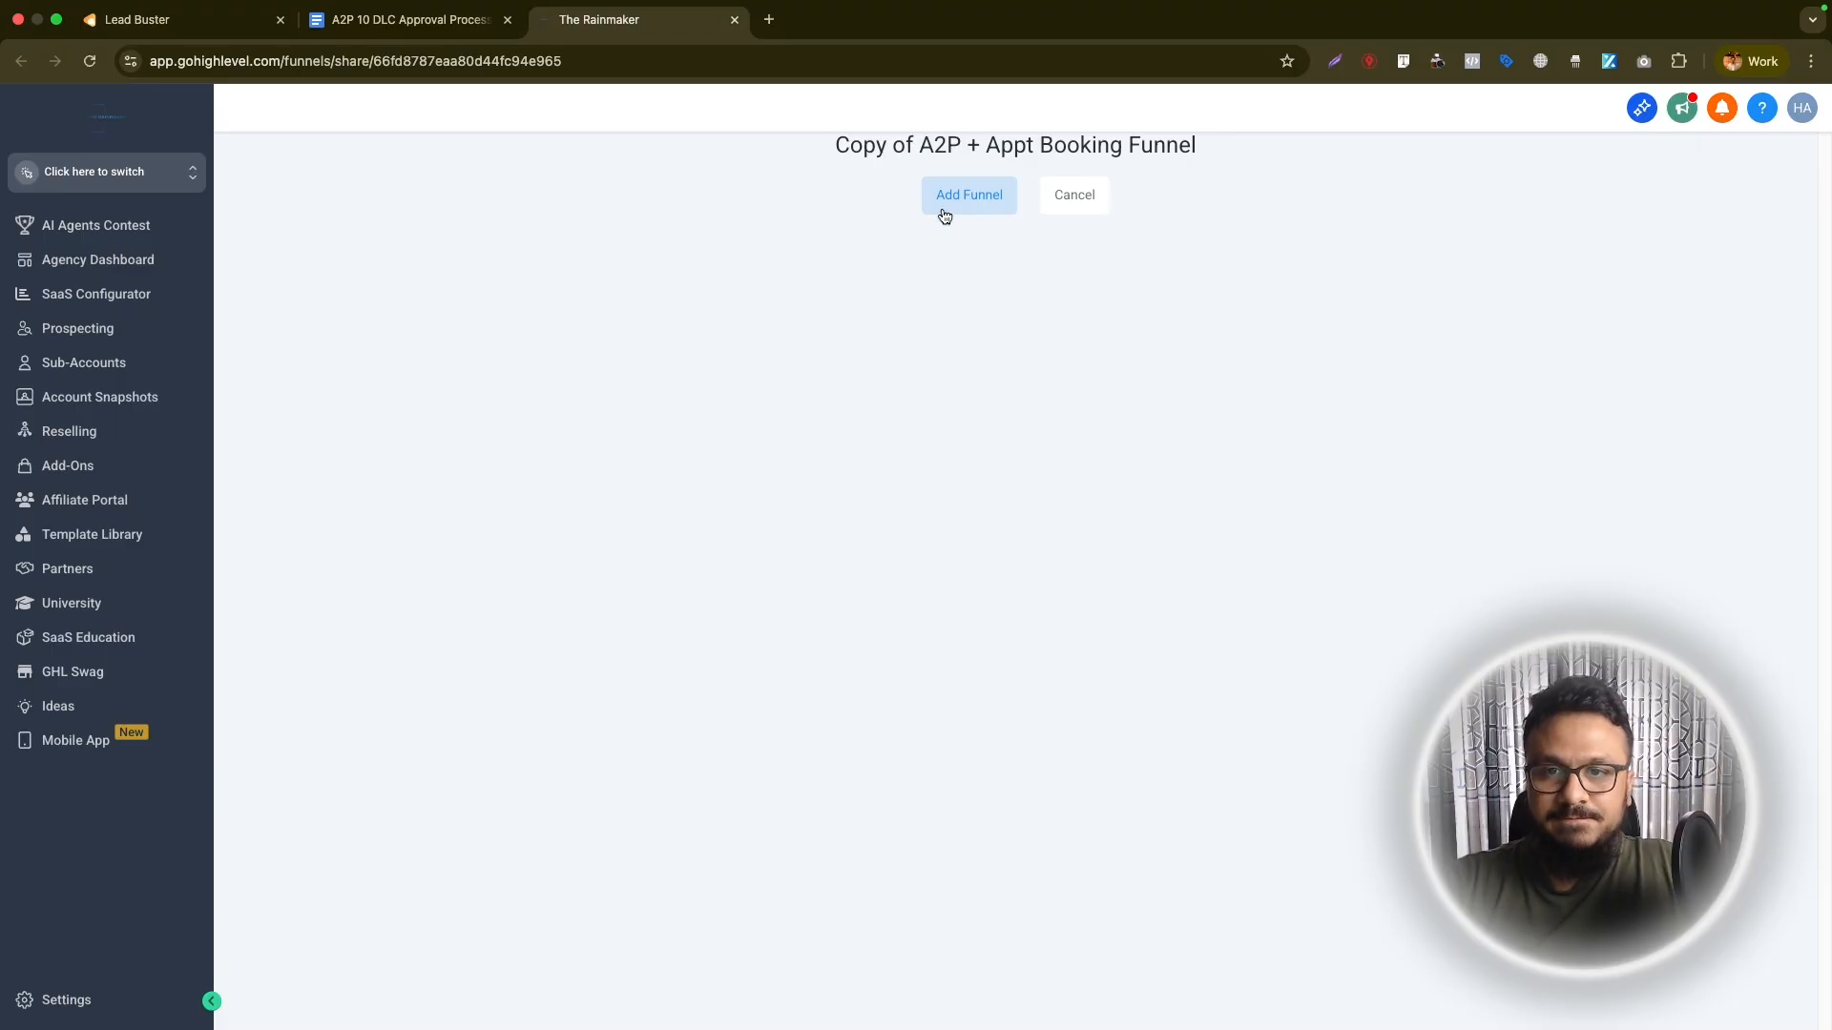
pyautogui.click(244, 21)
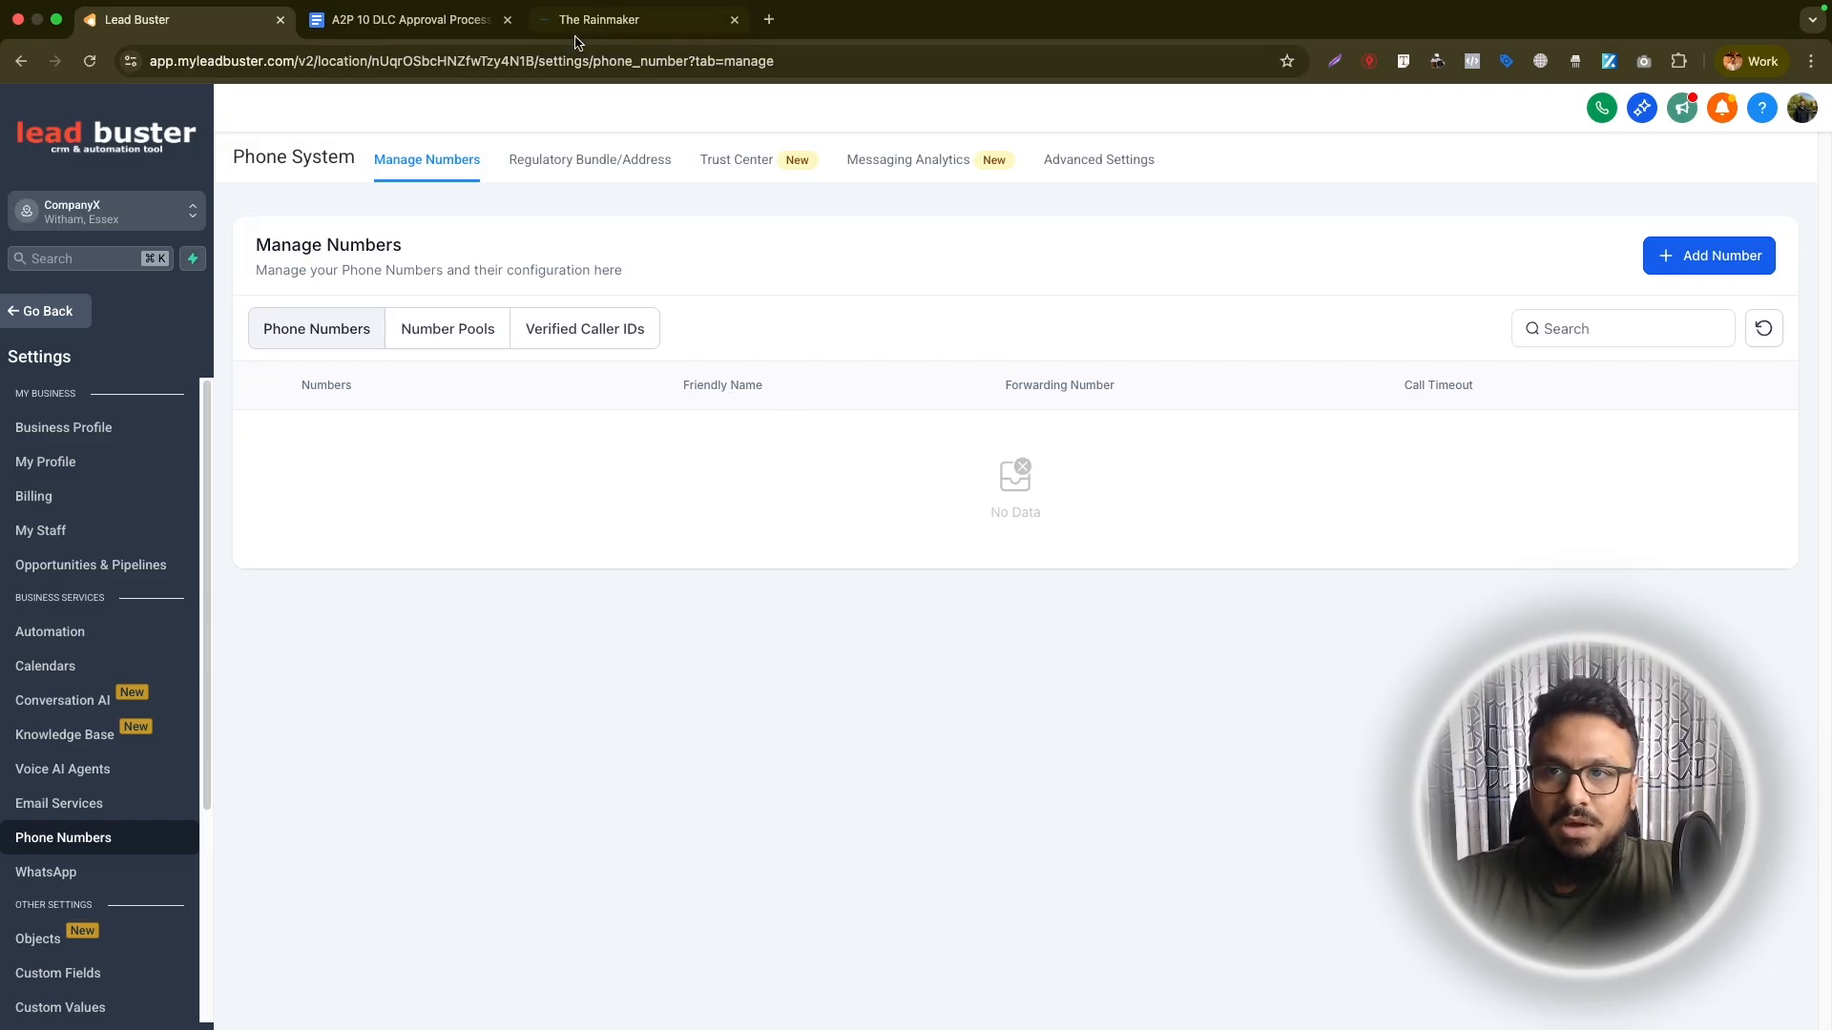
# Open the A2P + Appt Booking Funnel and launch its Booking Page in the editor
pyautogui.click(57, 311)
pyautogui.click(78, 696)
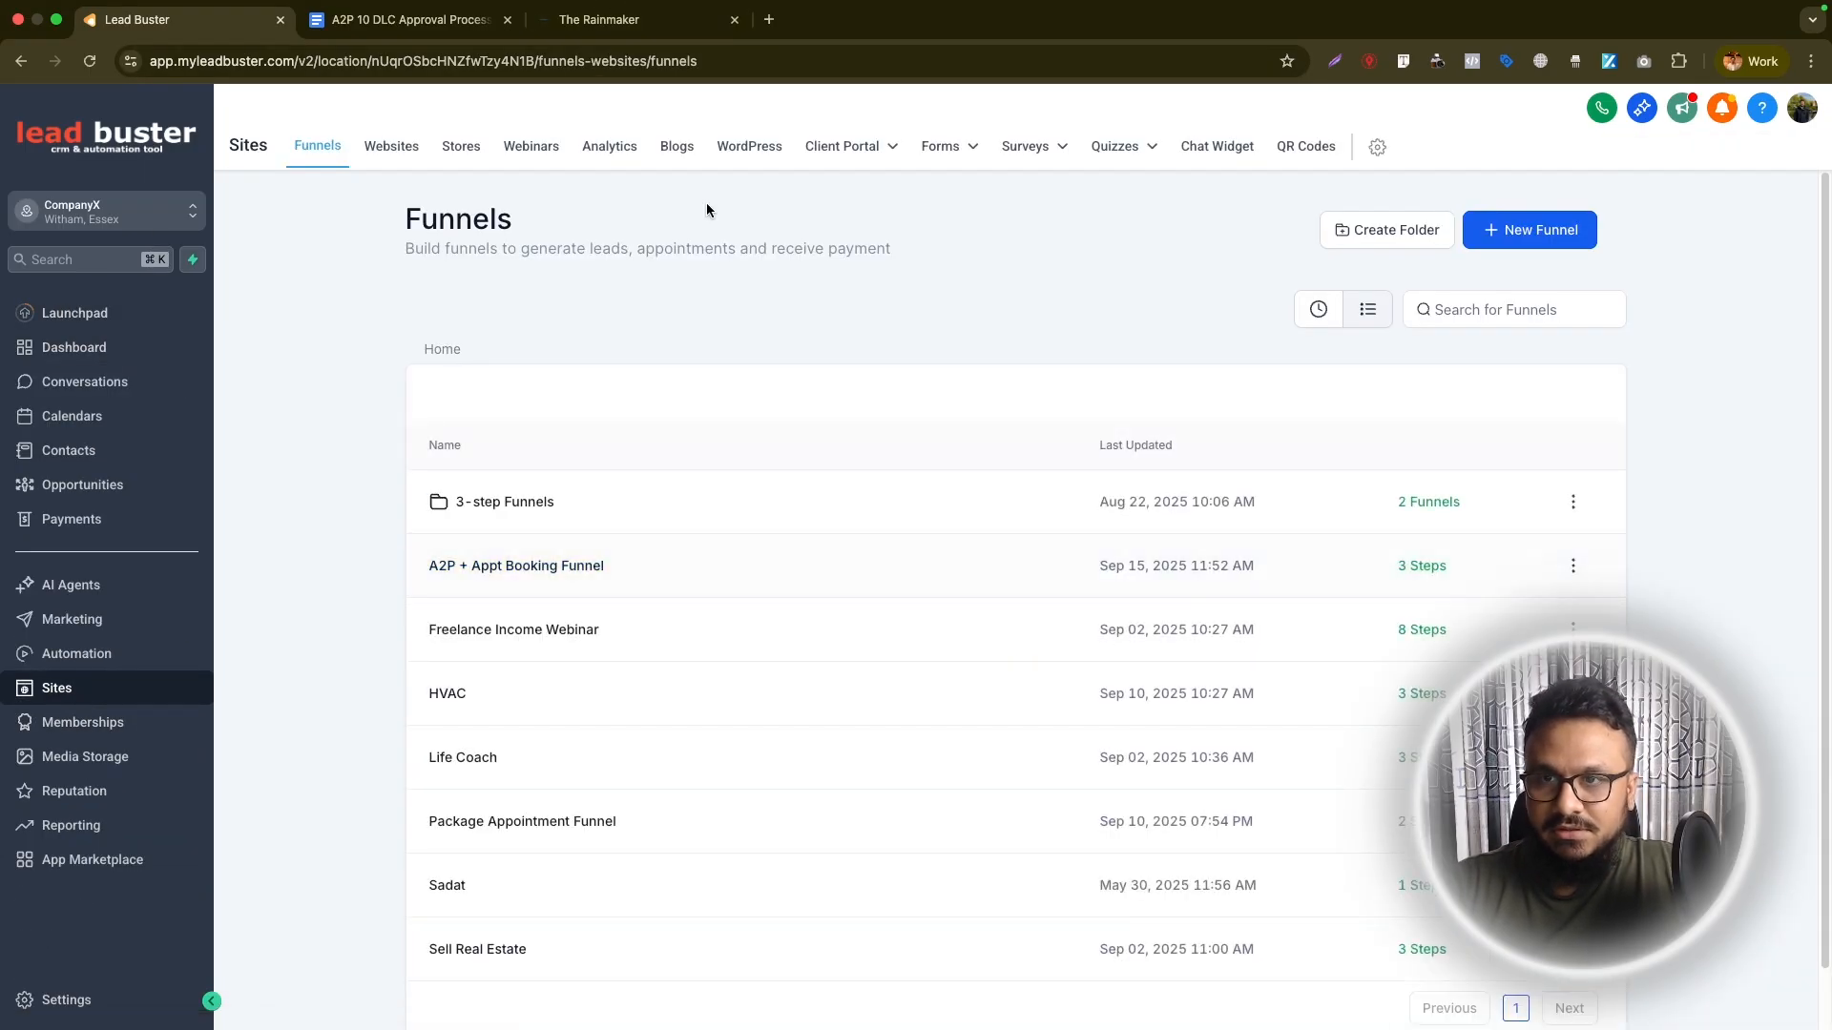
pyautogui.click(498, 570)
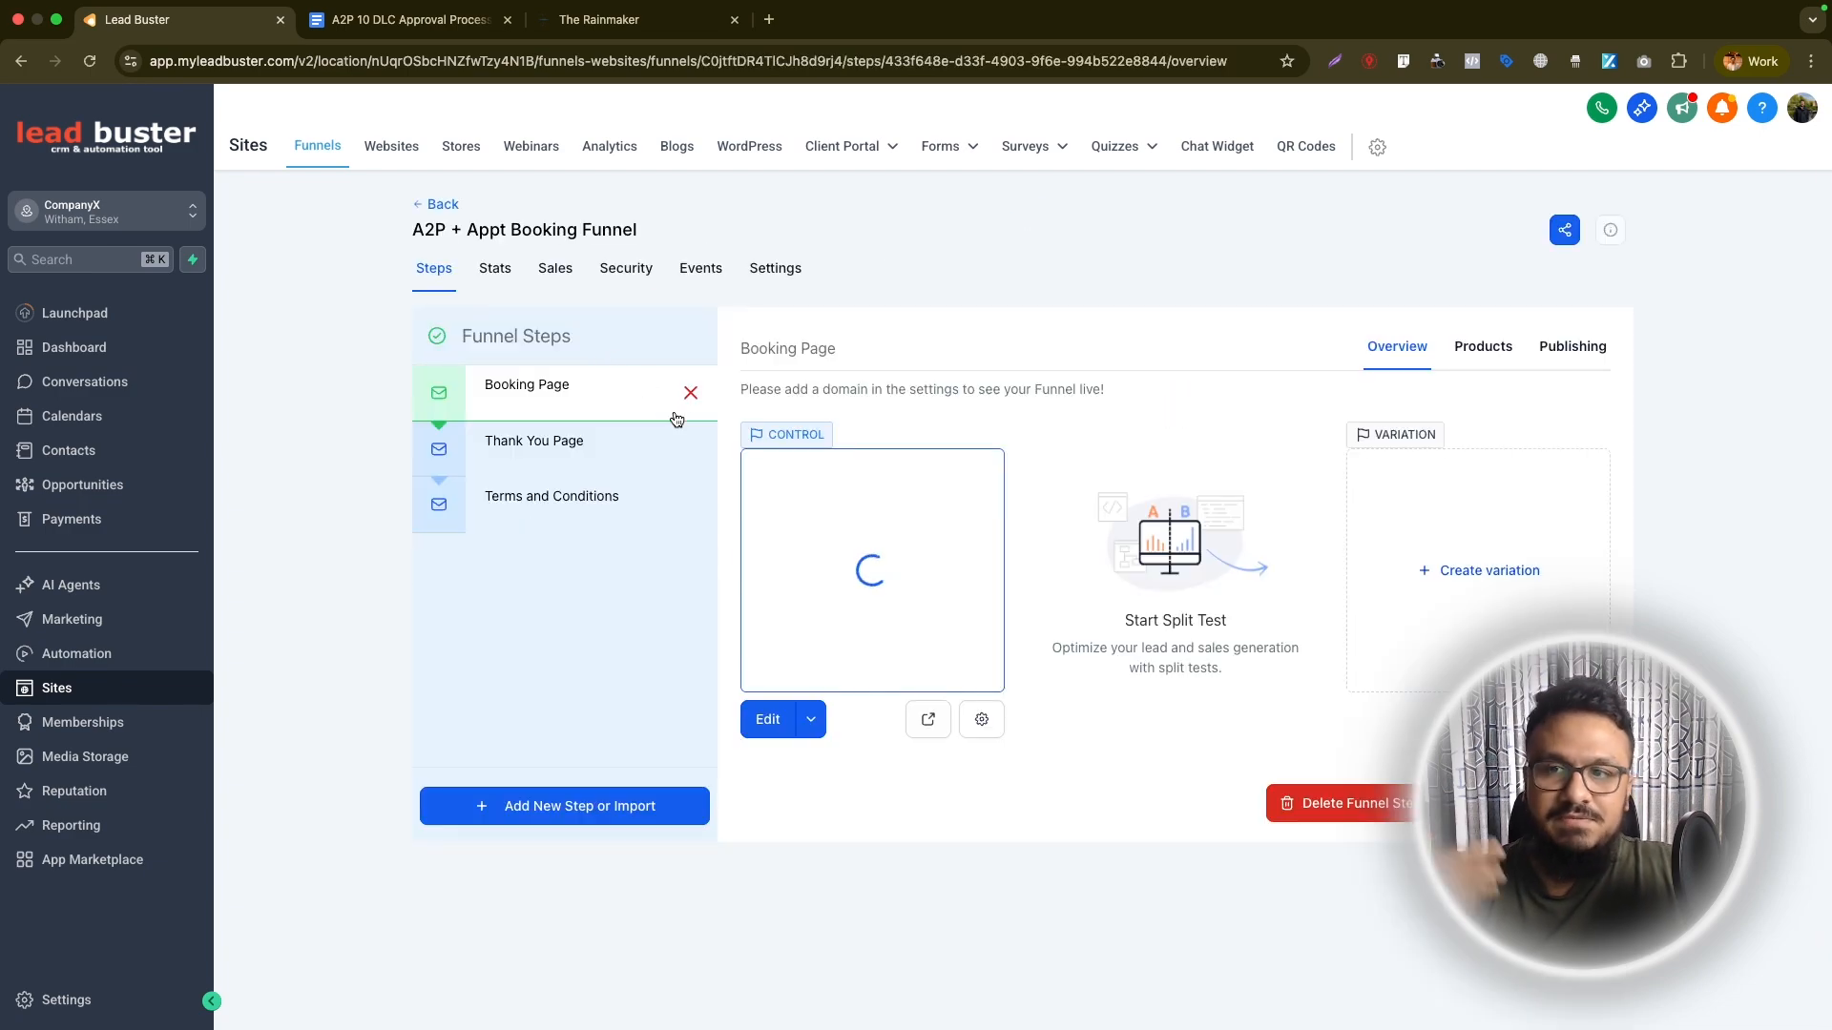
pyautogui.click(593, 439)
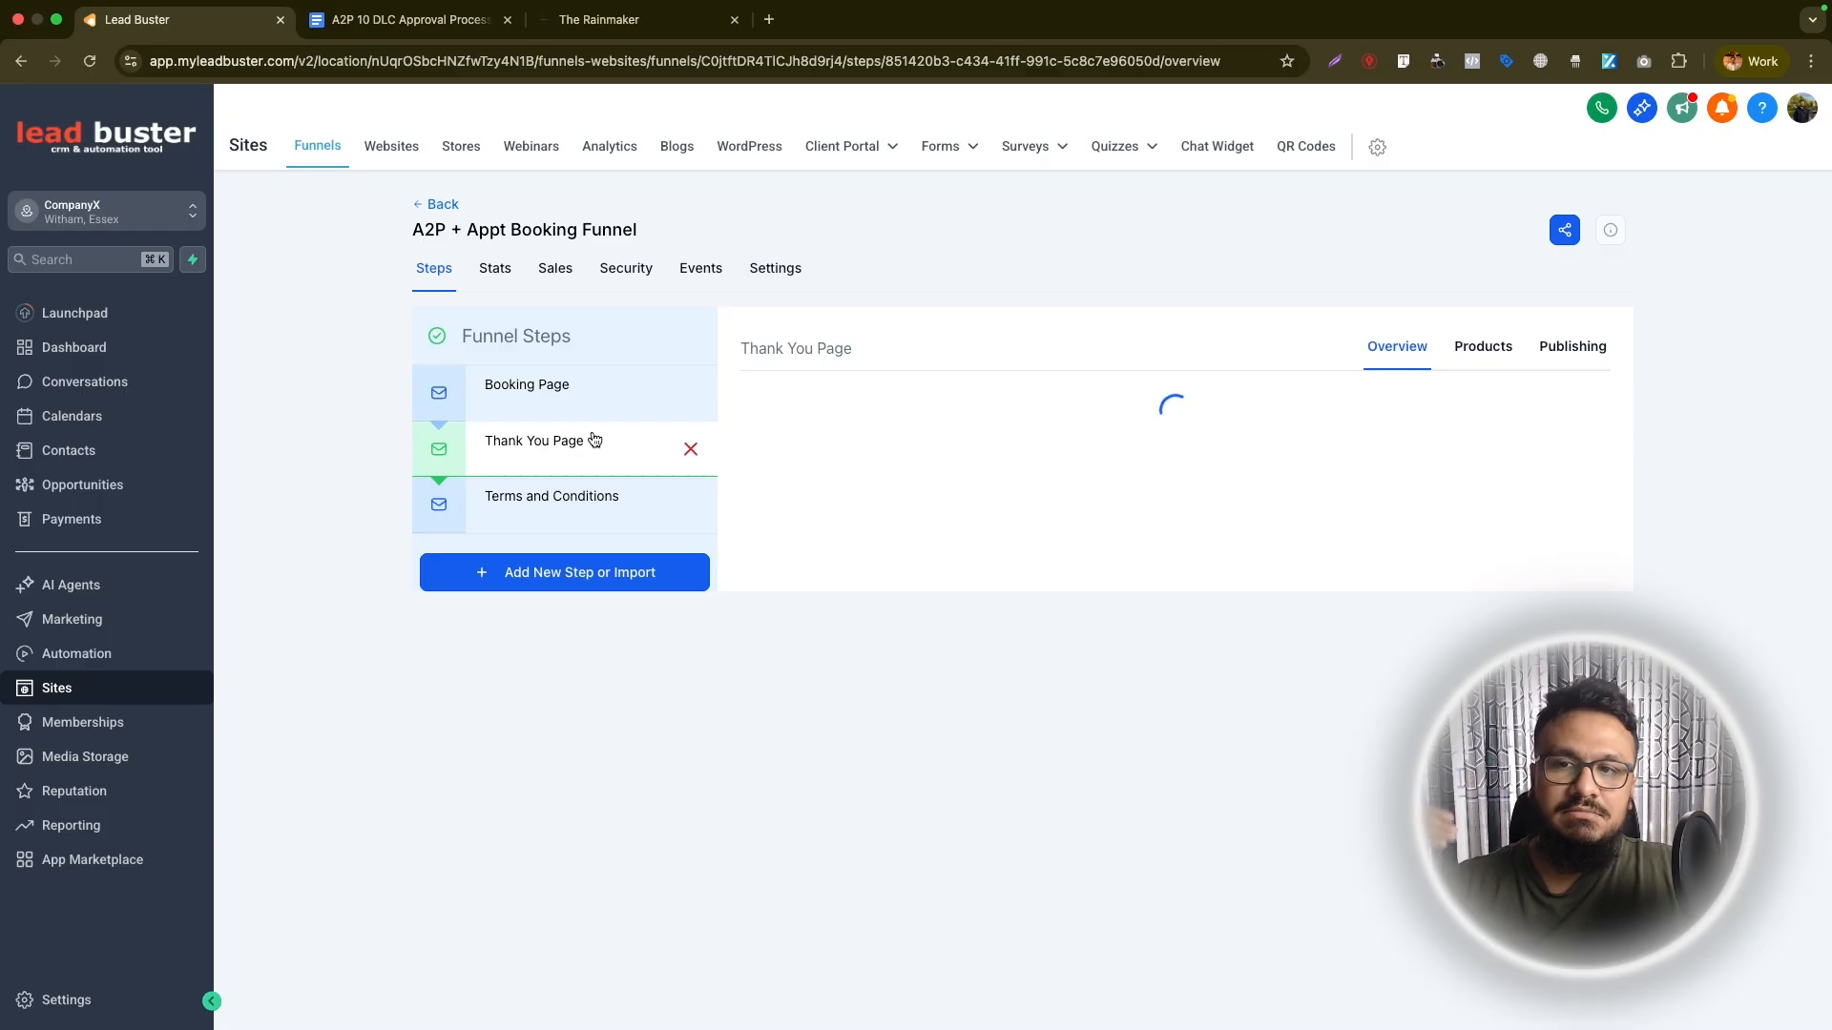
pyautogui.click(586, 512)
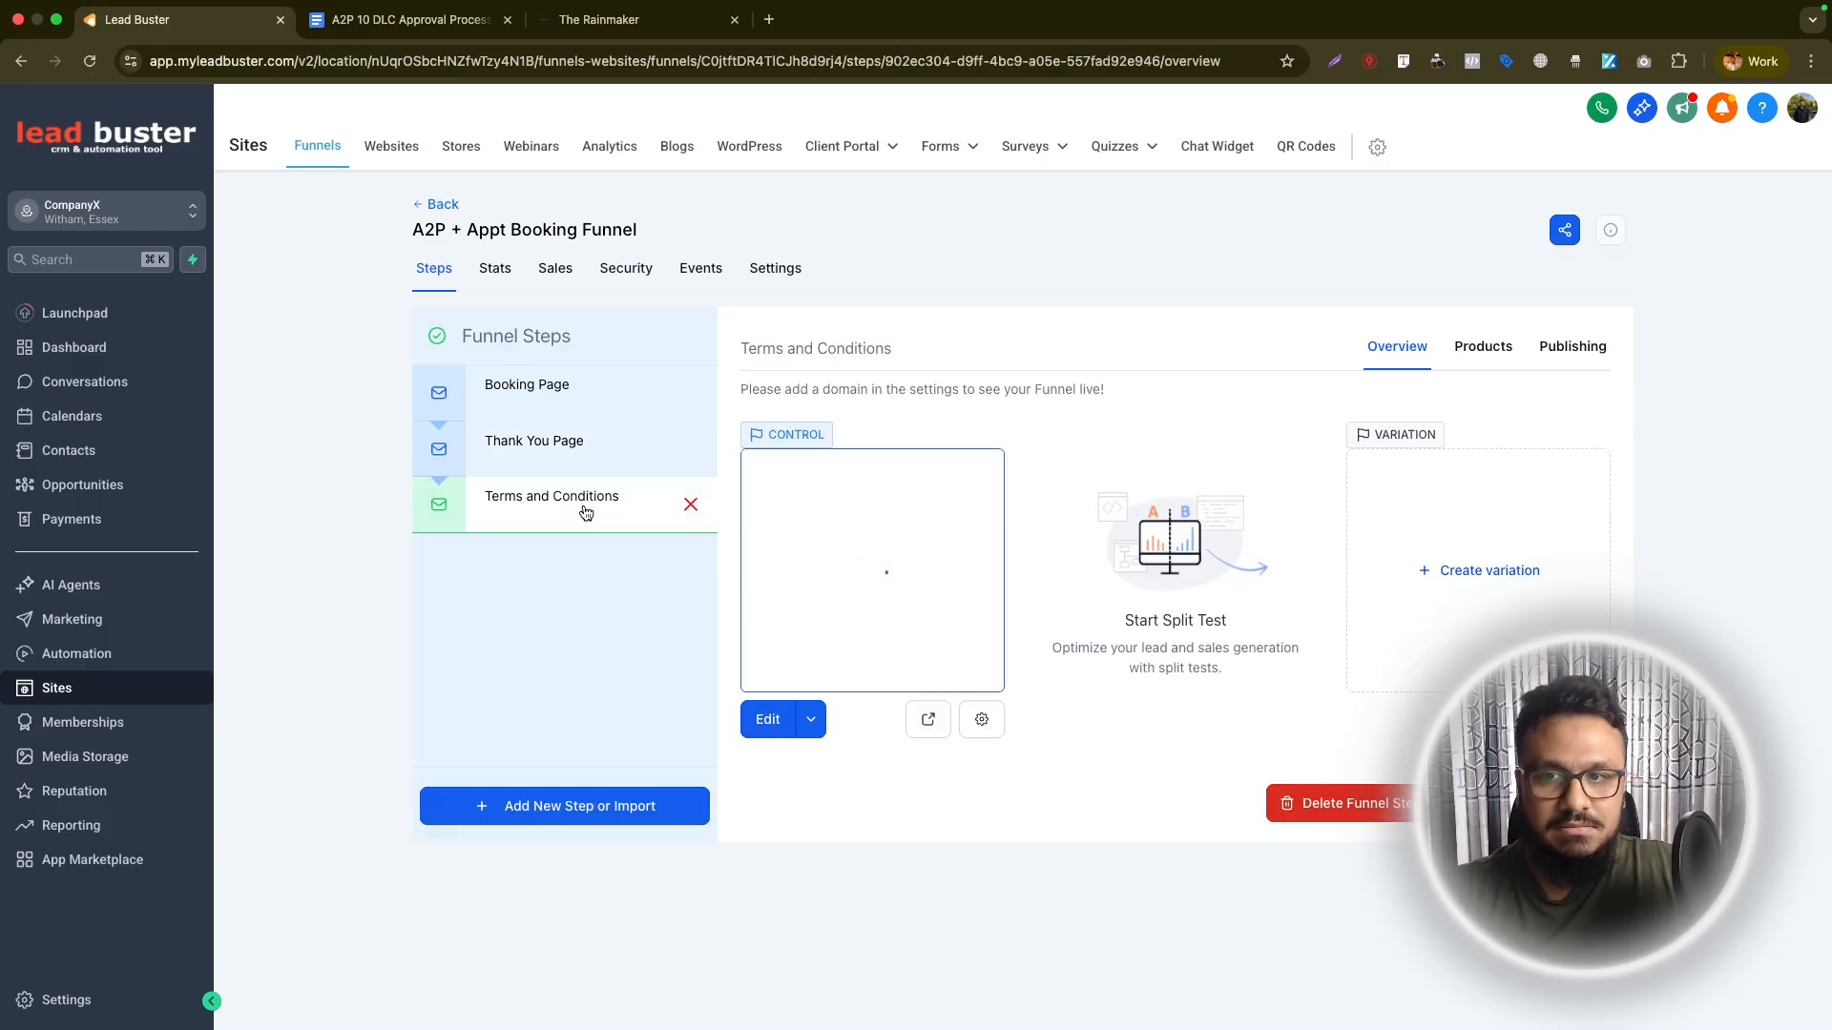
pyautogui.click(564, 402)
pyautogui.click(799, 721)
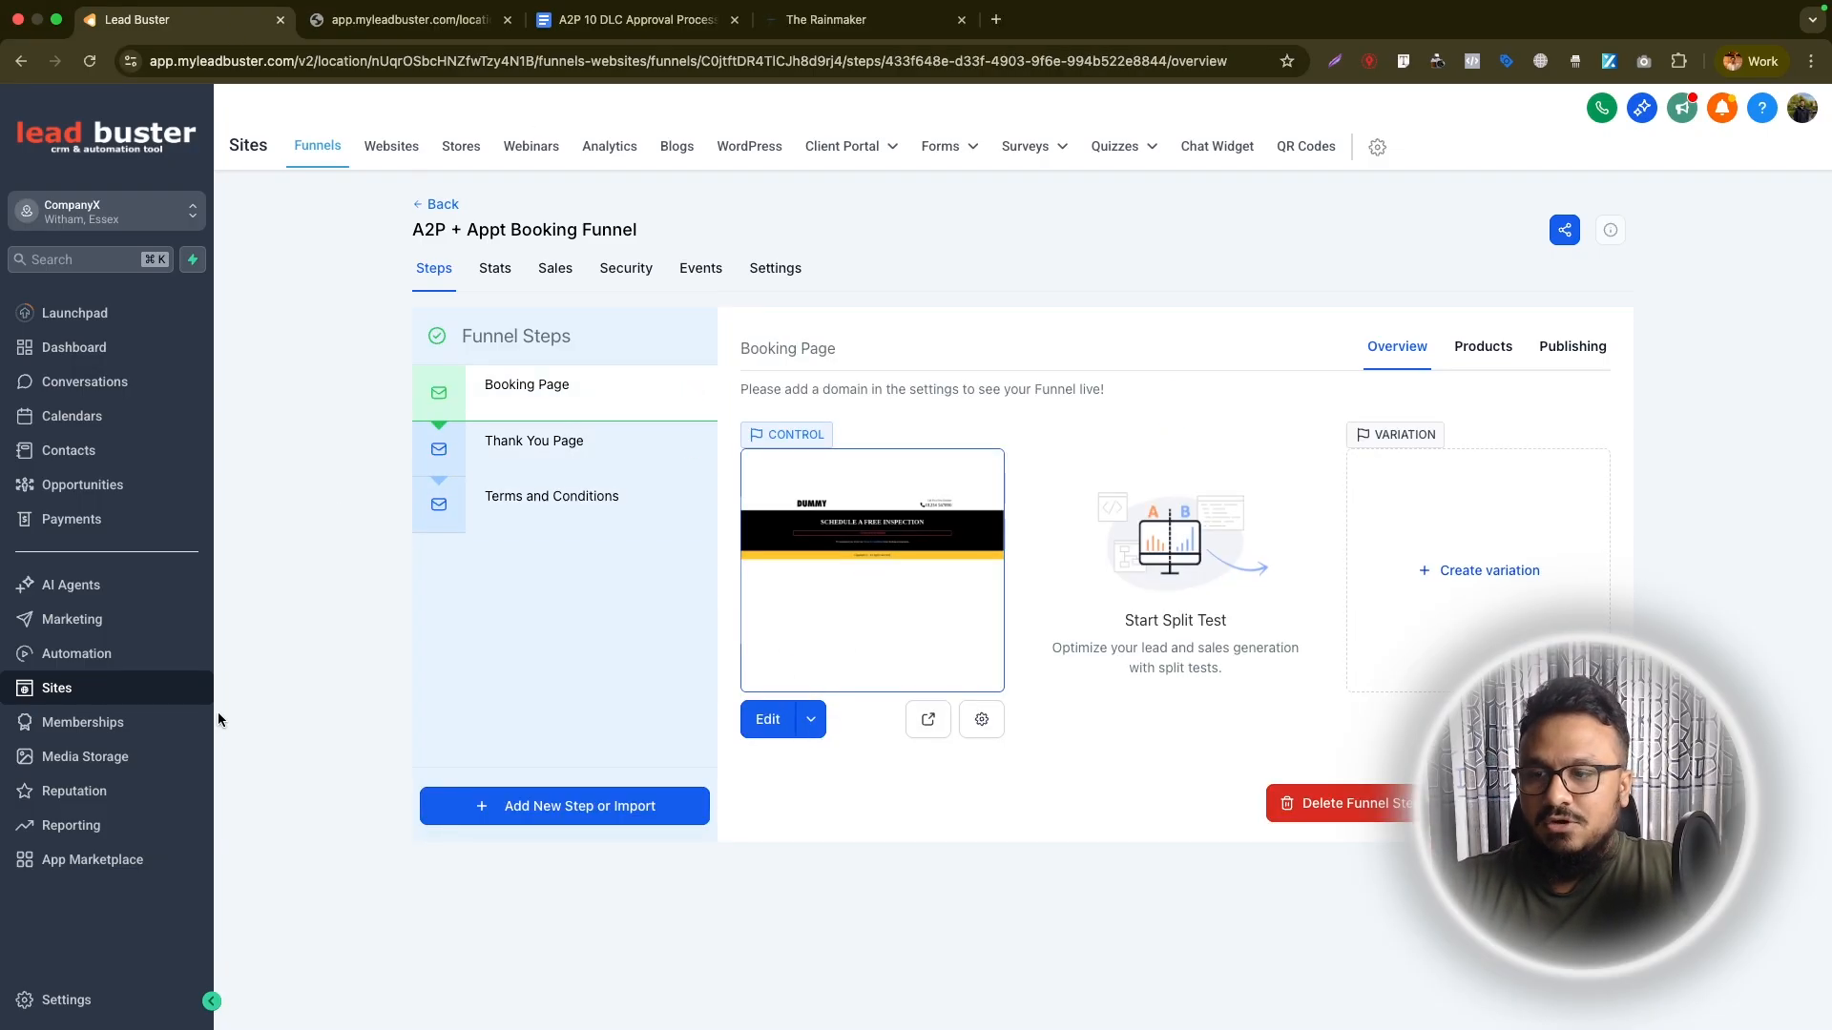
# Check the calendar settings for the Book A Consultation calendar, then return to the builder
pyautogui.click(60, 998)
pyautogui.click(59, 677)
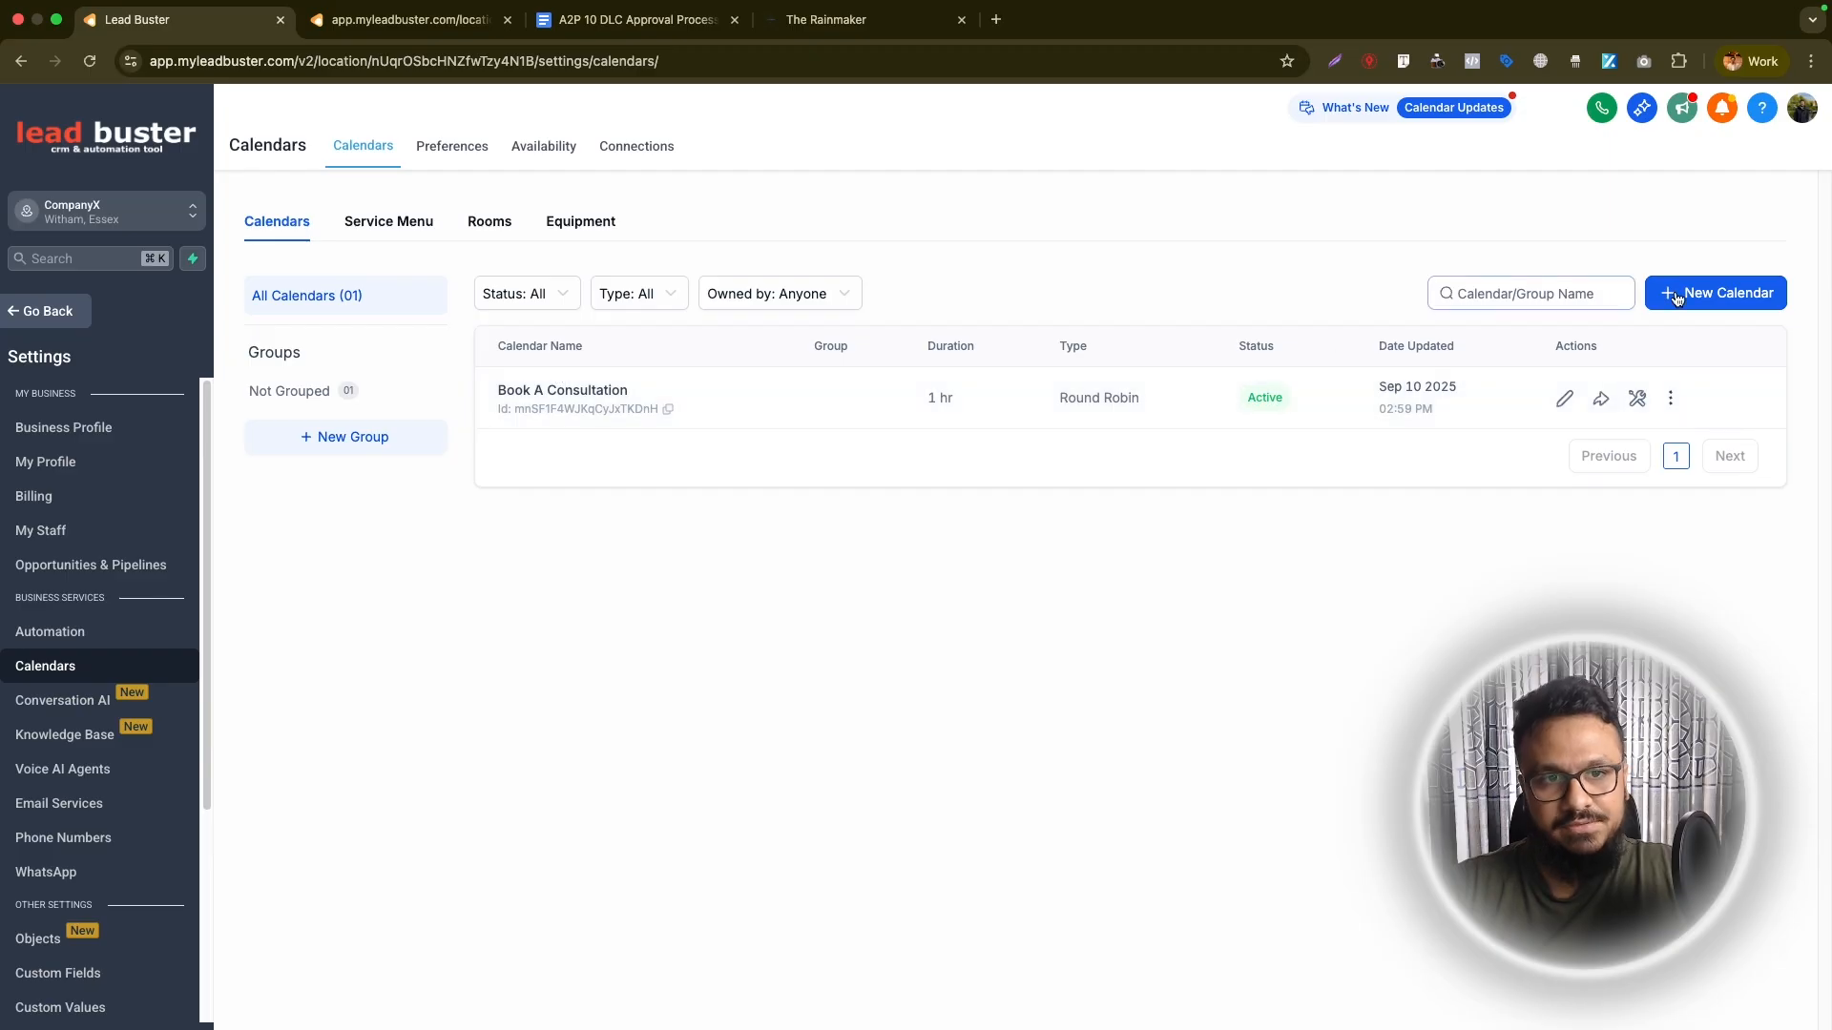
pyautogui.click(1716, 297)
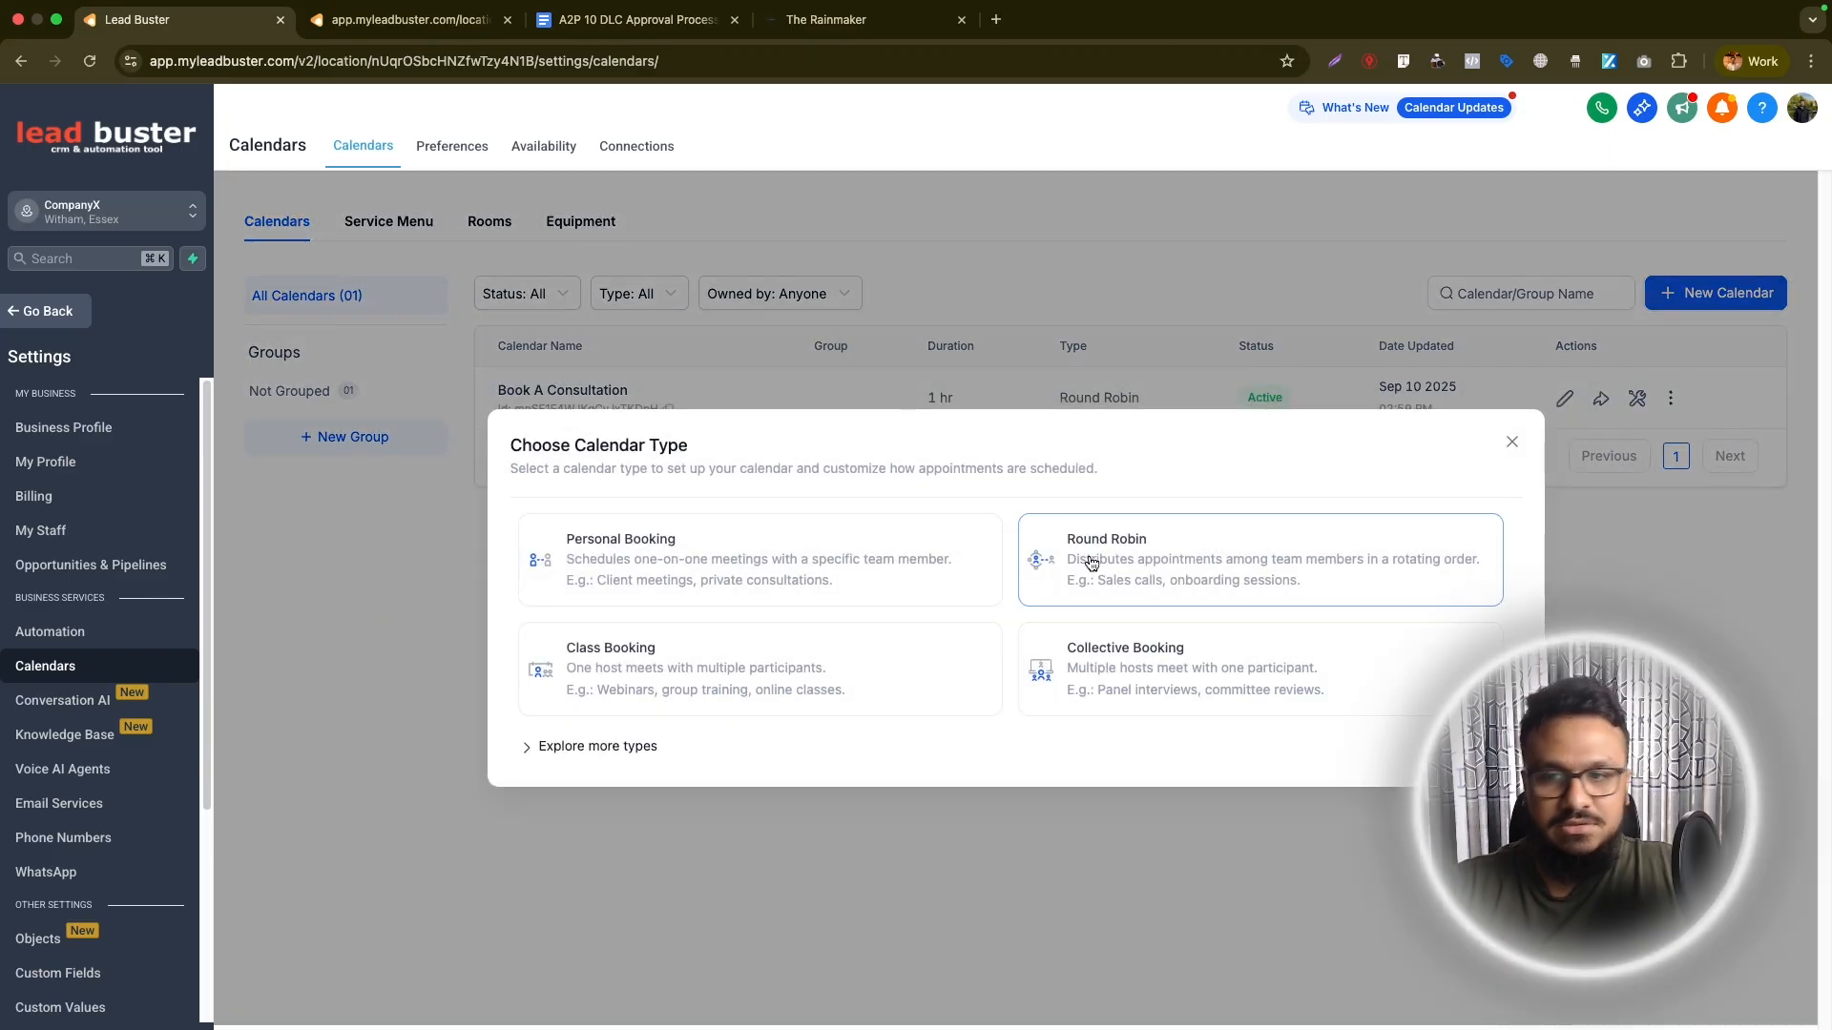
pyautogui.click(1511, 441)
pyautogui.click(361, 33)
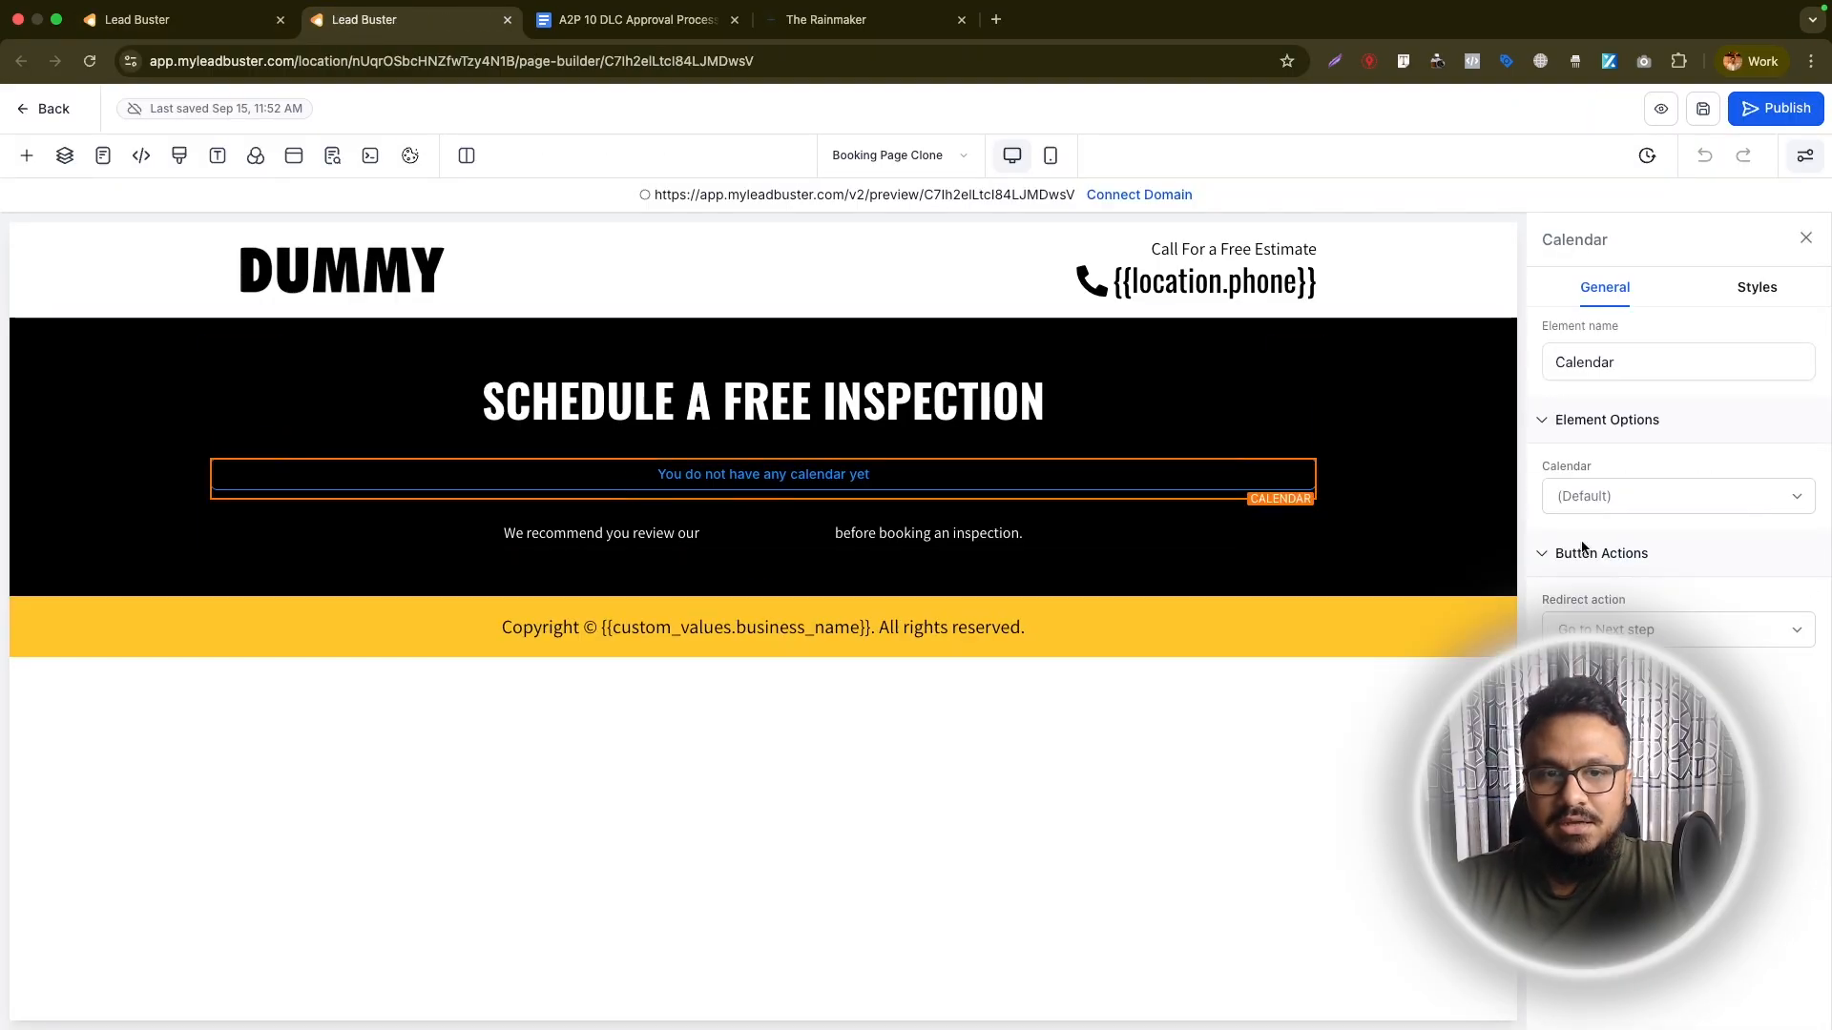
# Assign Book A Consultation to the calendar element and inspect the logo, headline and Terms paragraph
pyautogui.click(1622, 500)
pyautogui.click(1606, 477)
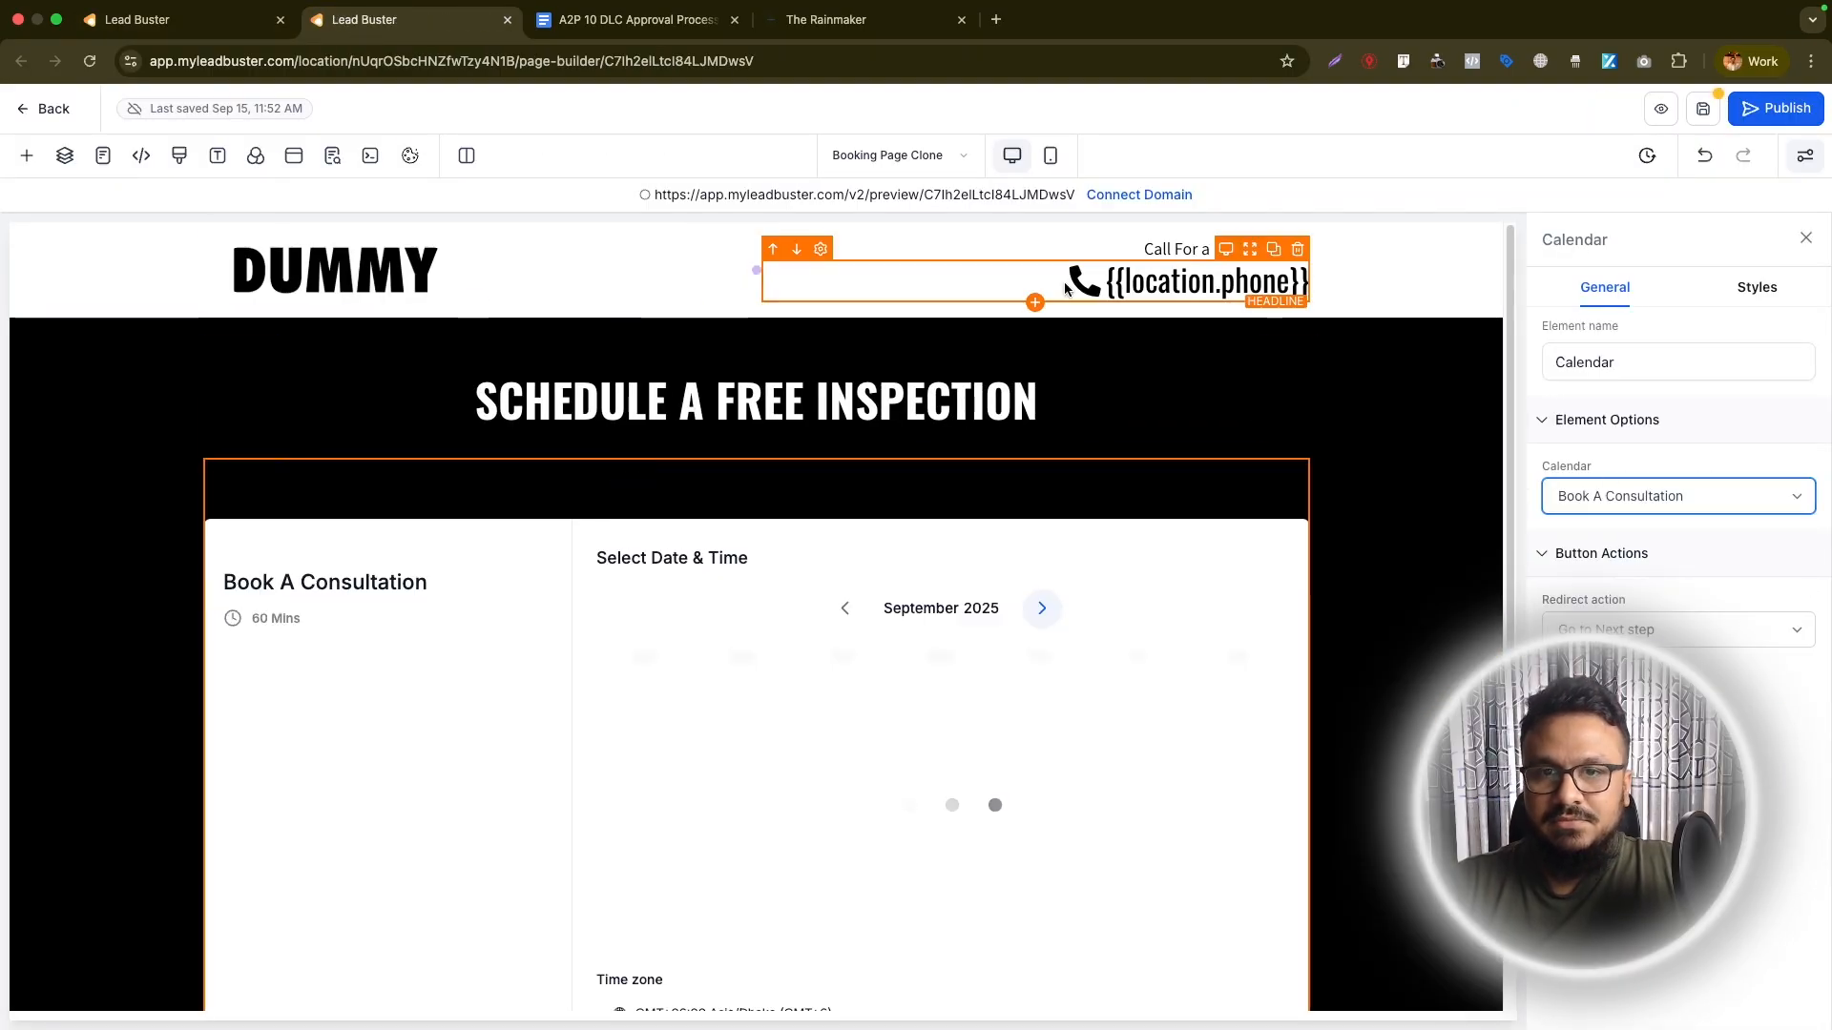
pyautogui.click(408, 281)
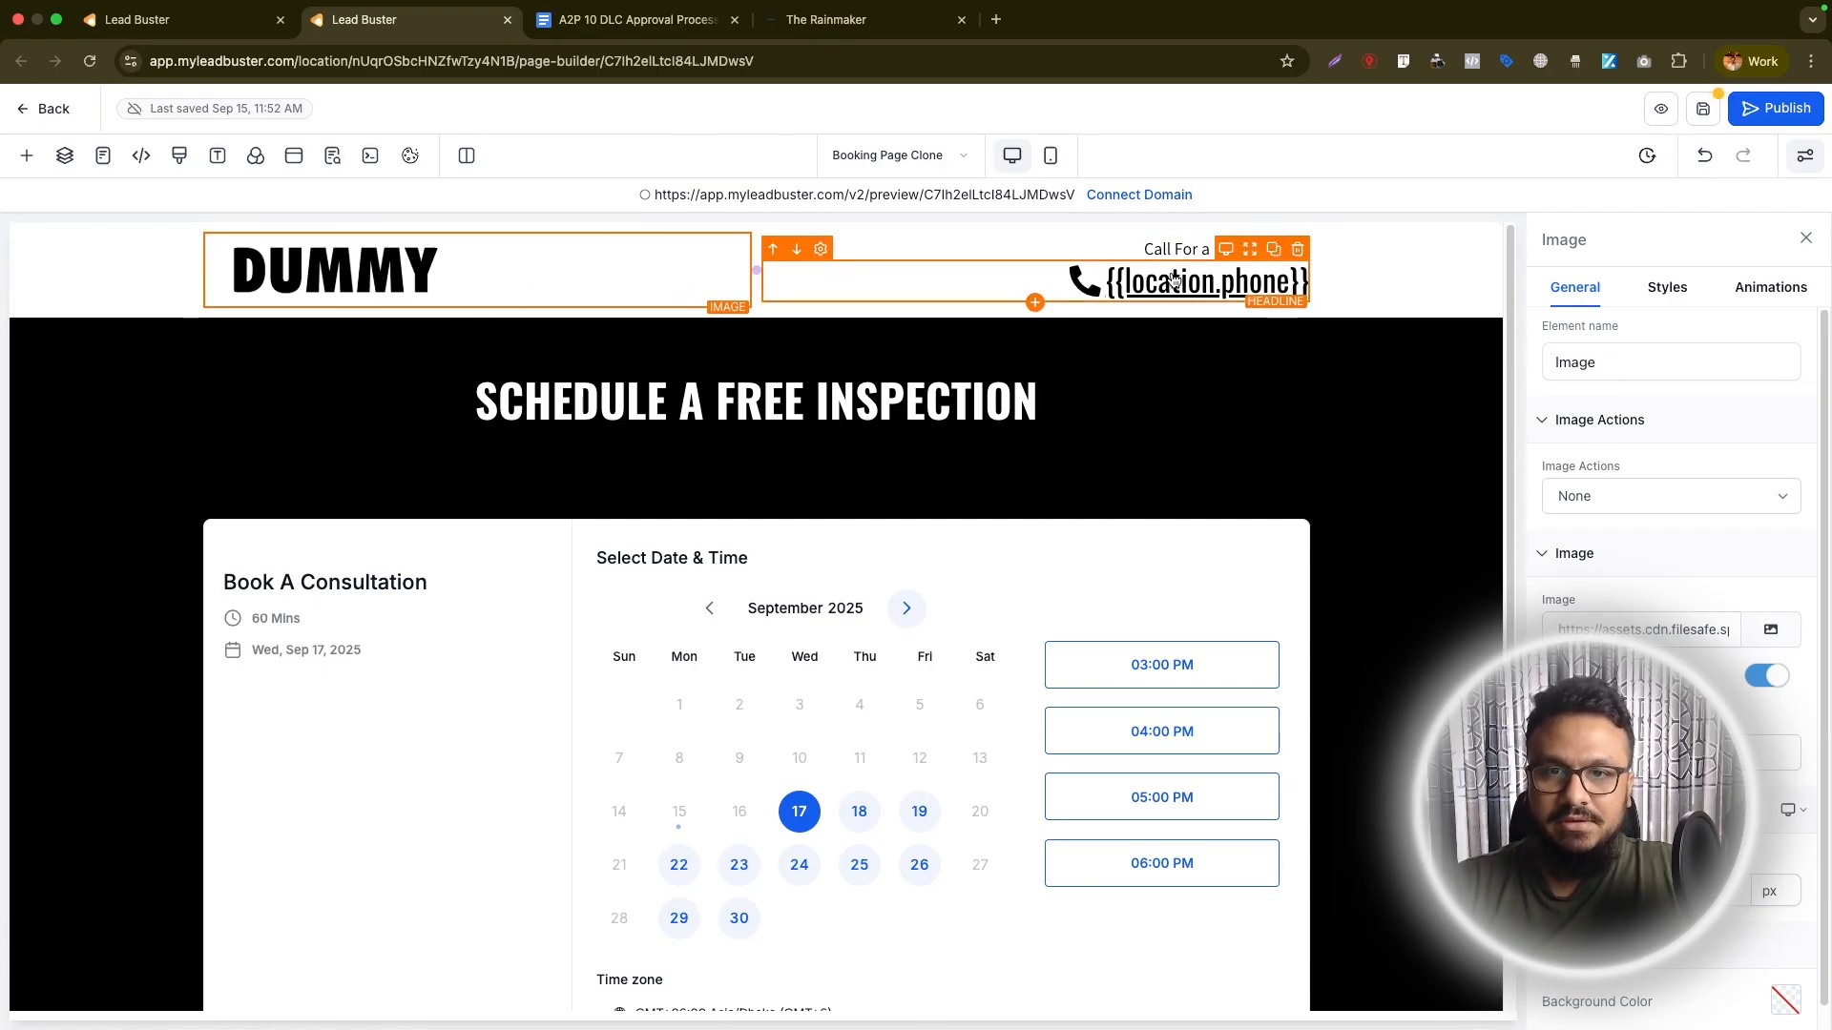
pyautogui.click(171, 19)
pyautogui.click(366, 21)
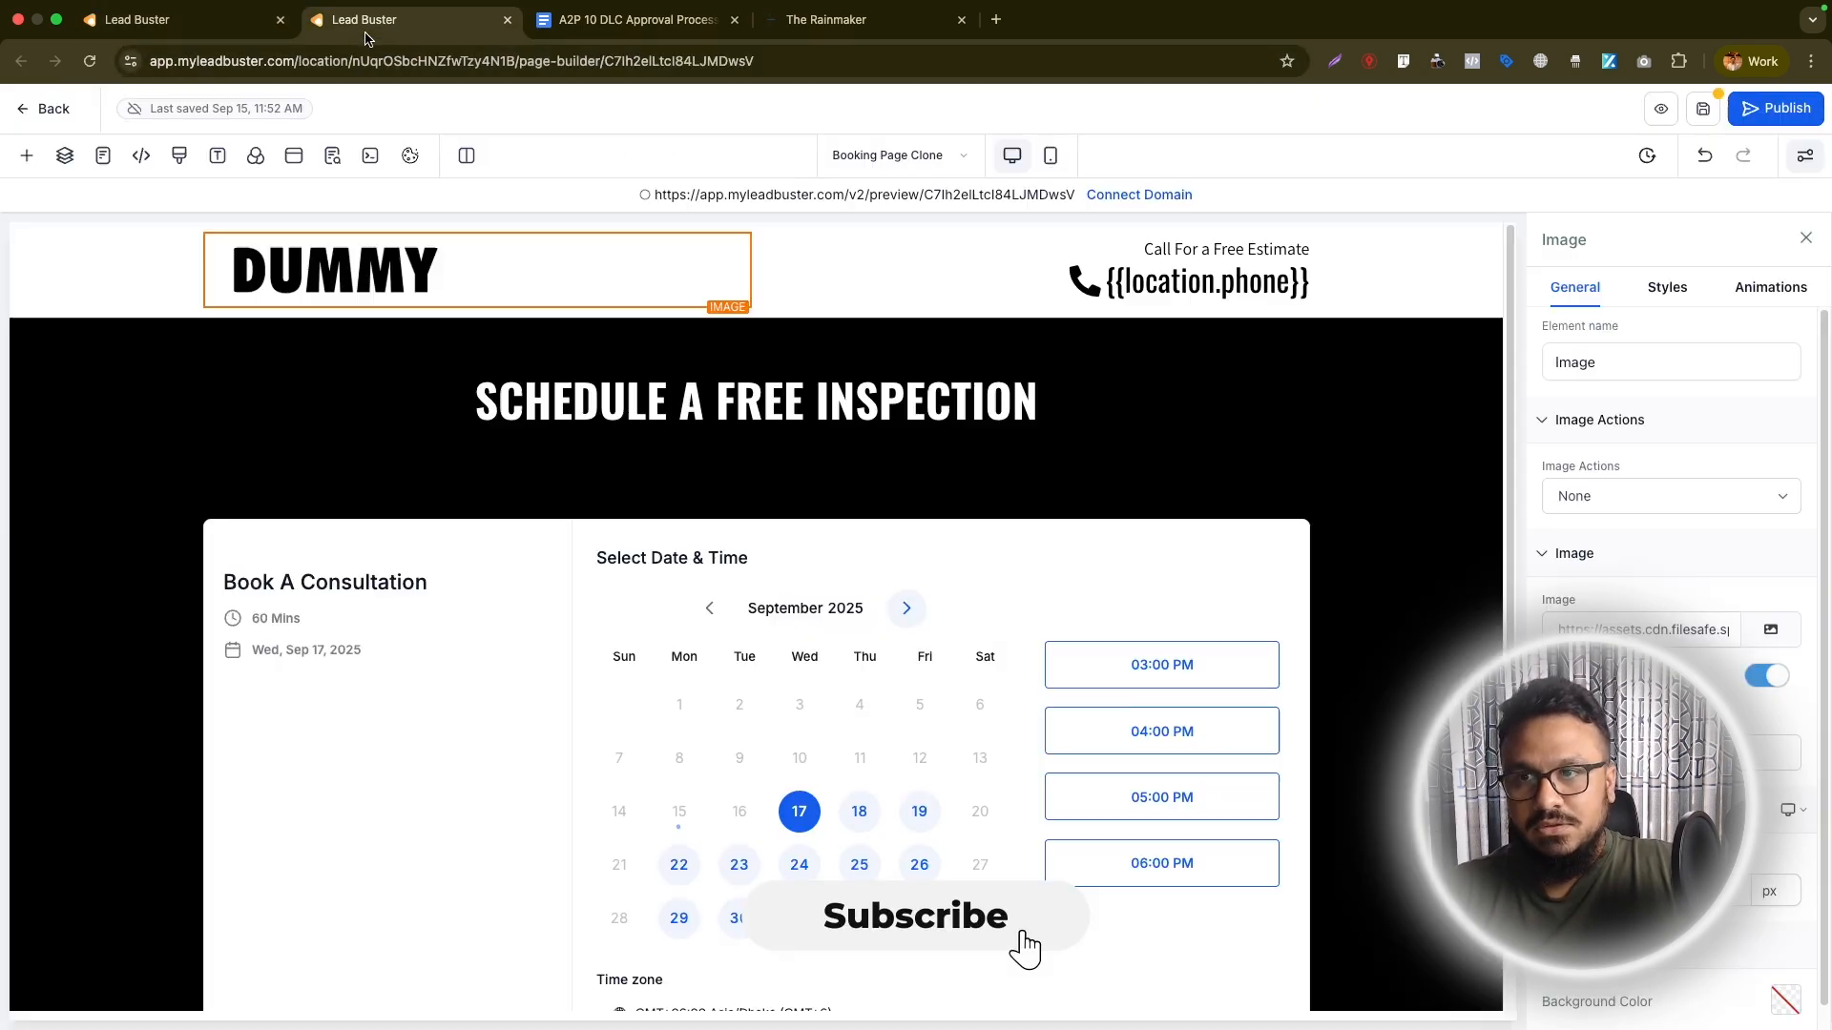
pyautogui.scroll(-3, 741, 458)
pyautogui.scroll(3, 741, 458)
pyautogui.doubleClick(688, 397)
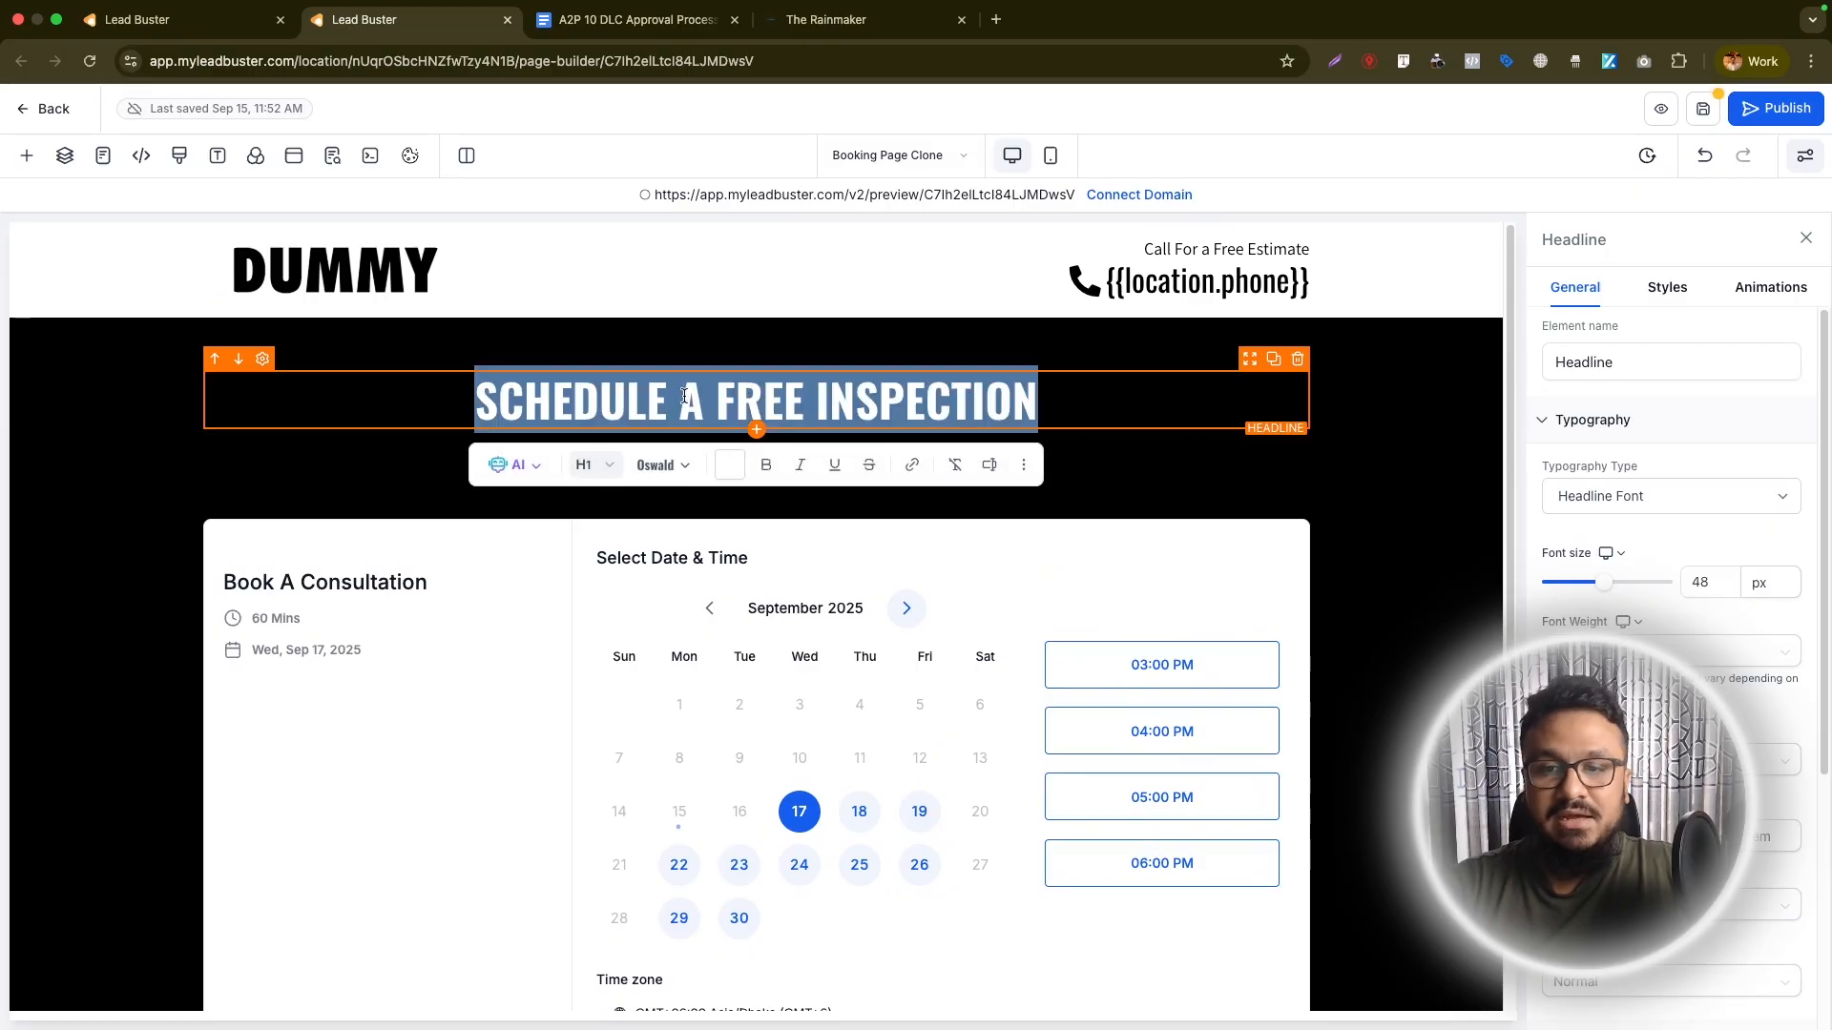
pyautogui.click(551, 418)
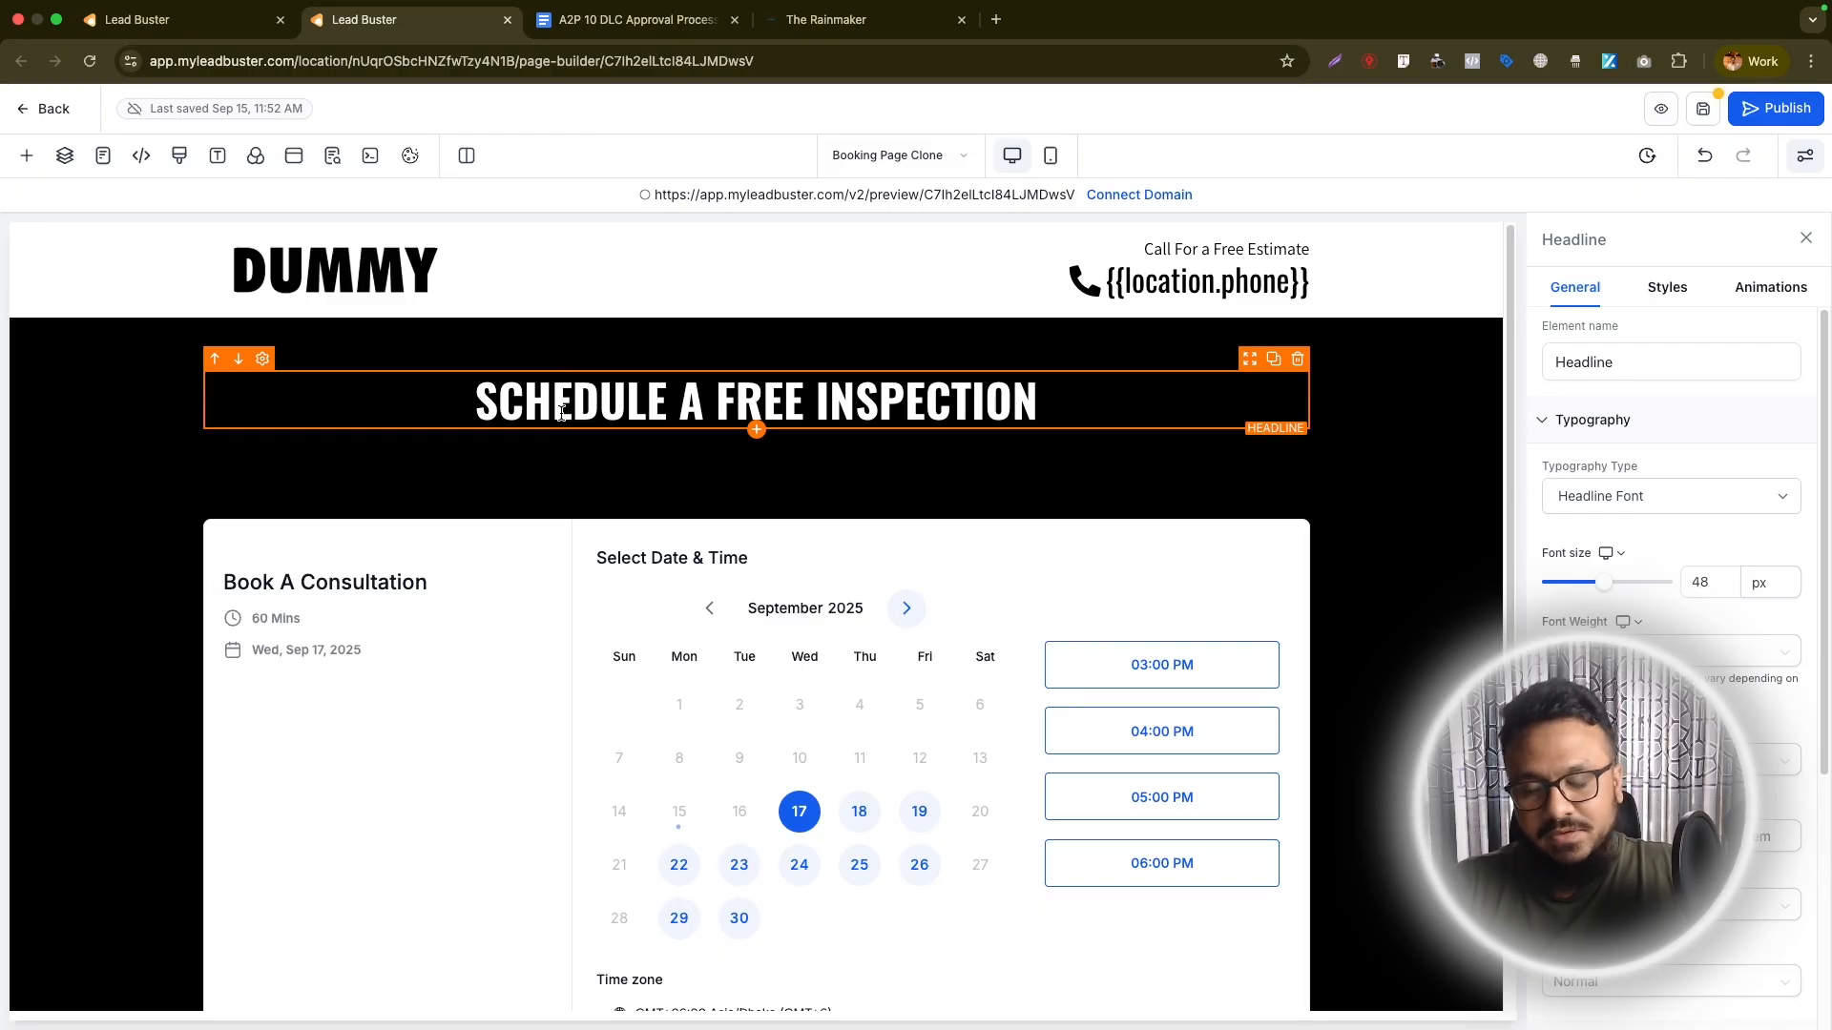
pyautogui.scroll(-4, 698, 905)
pyautogui.click(671, 887)
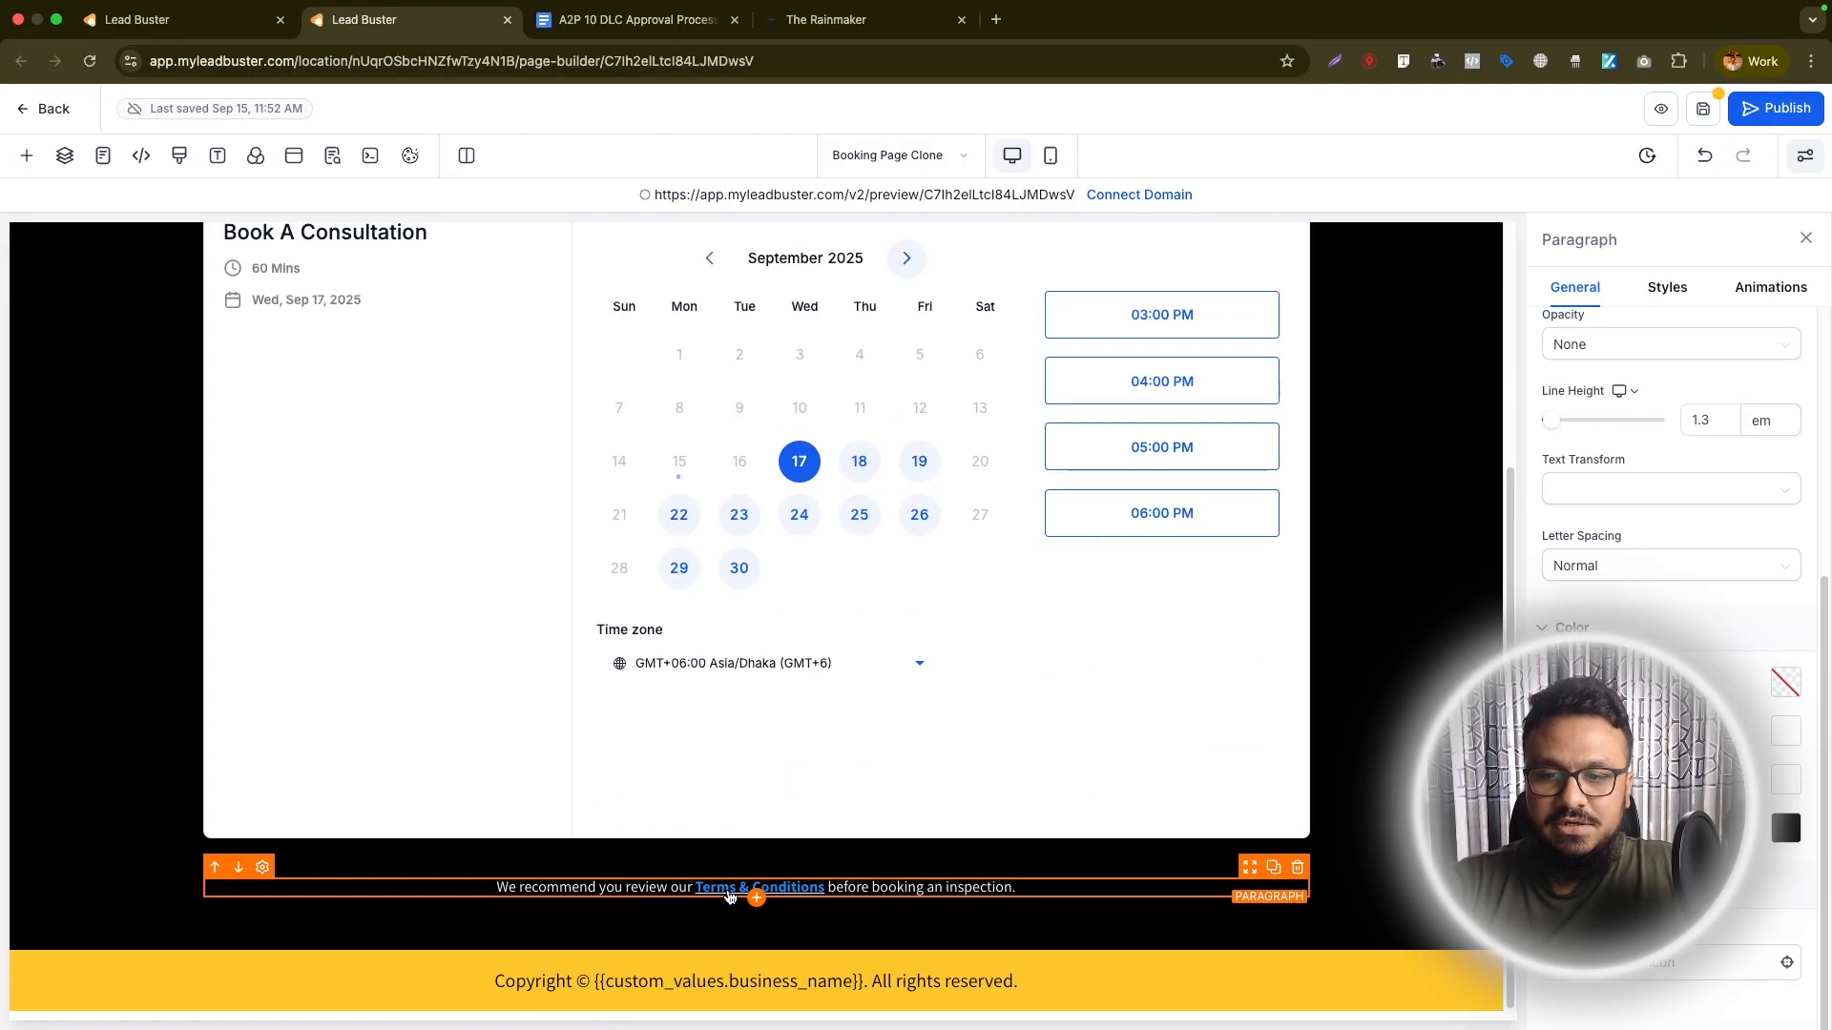
# Reselect the booking calendar element and save the booking page
pyautogui.click(143, 19)
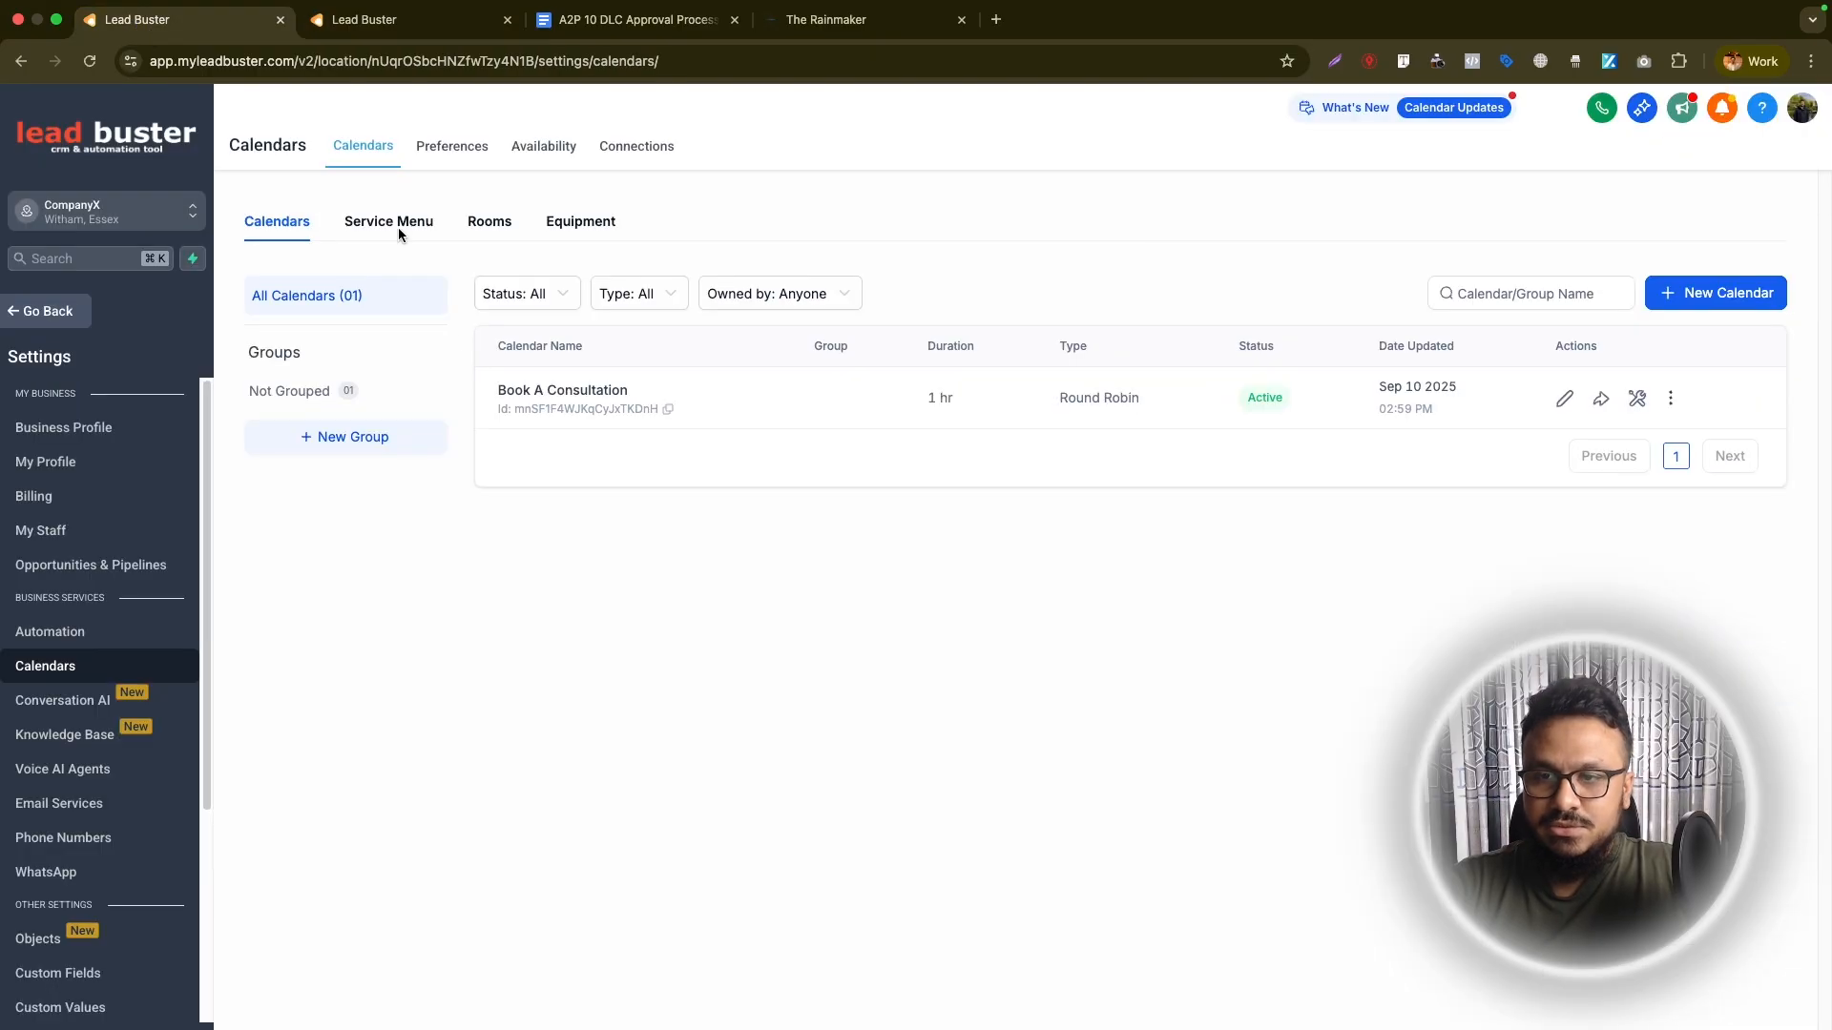
pyautogui.click(34, 315)
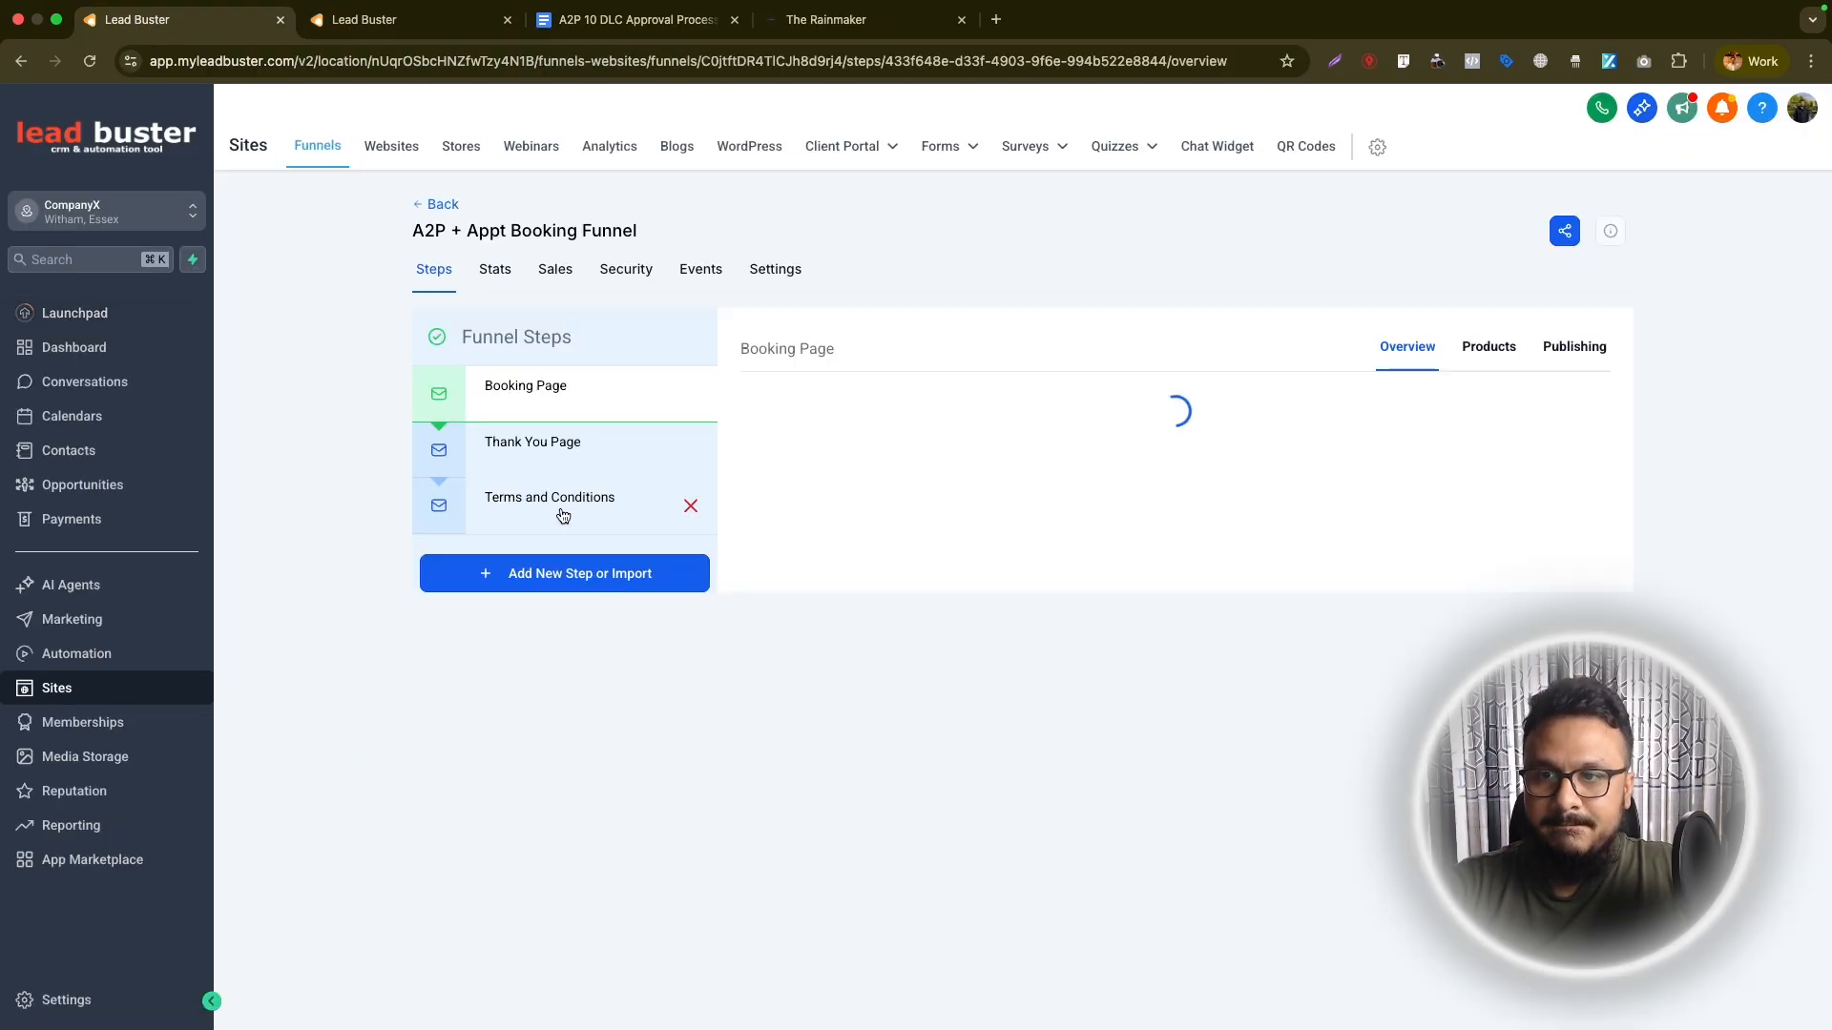
pyautogui.click(381, 19)
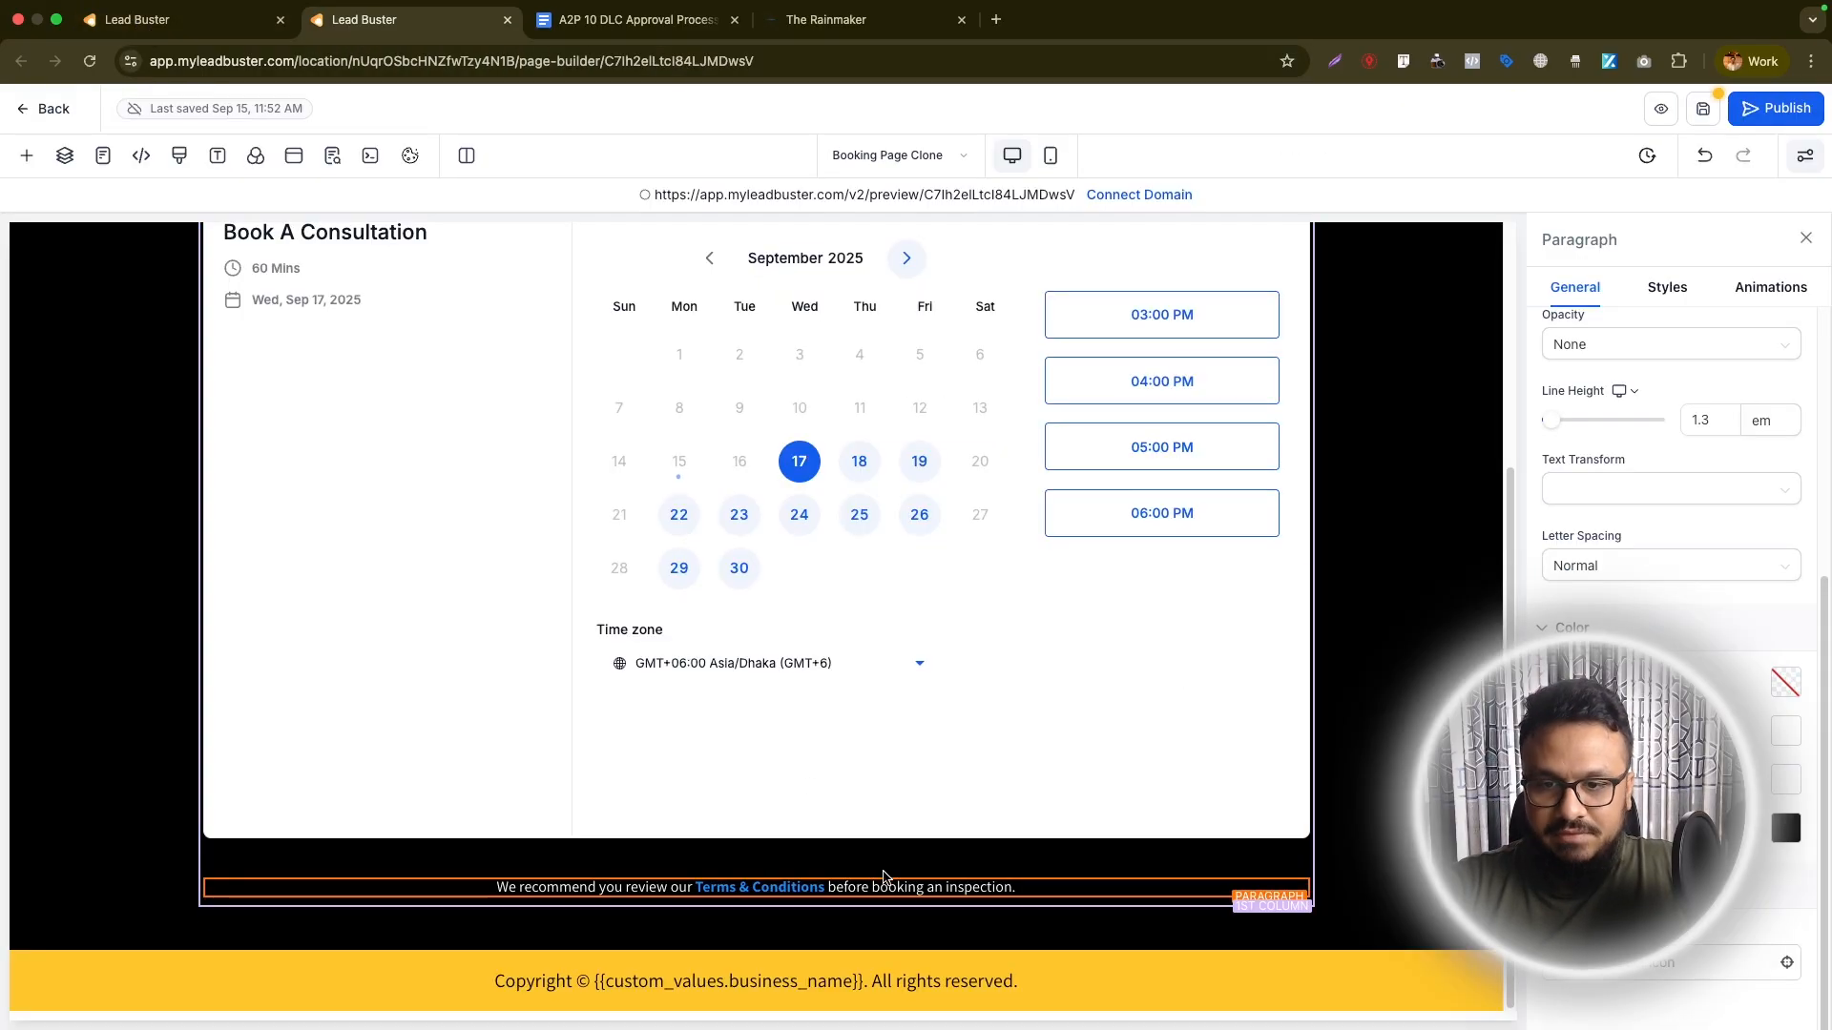
pyautogui.scroll(5, 1049, 686)
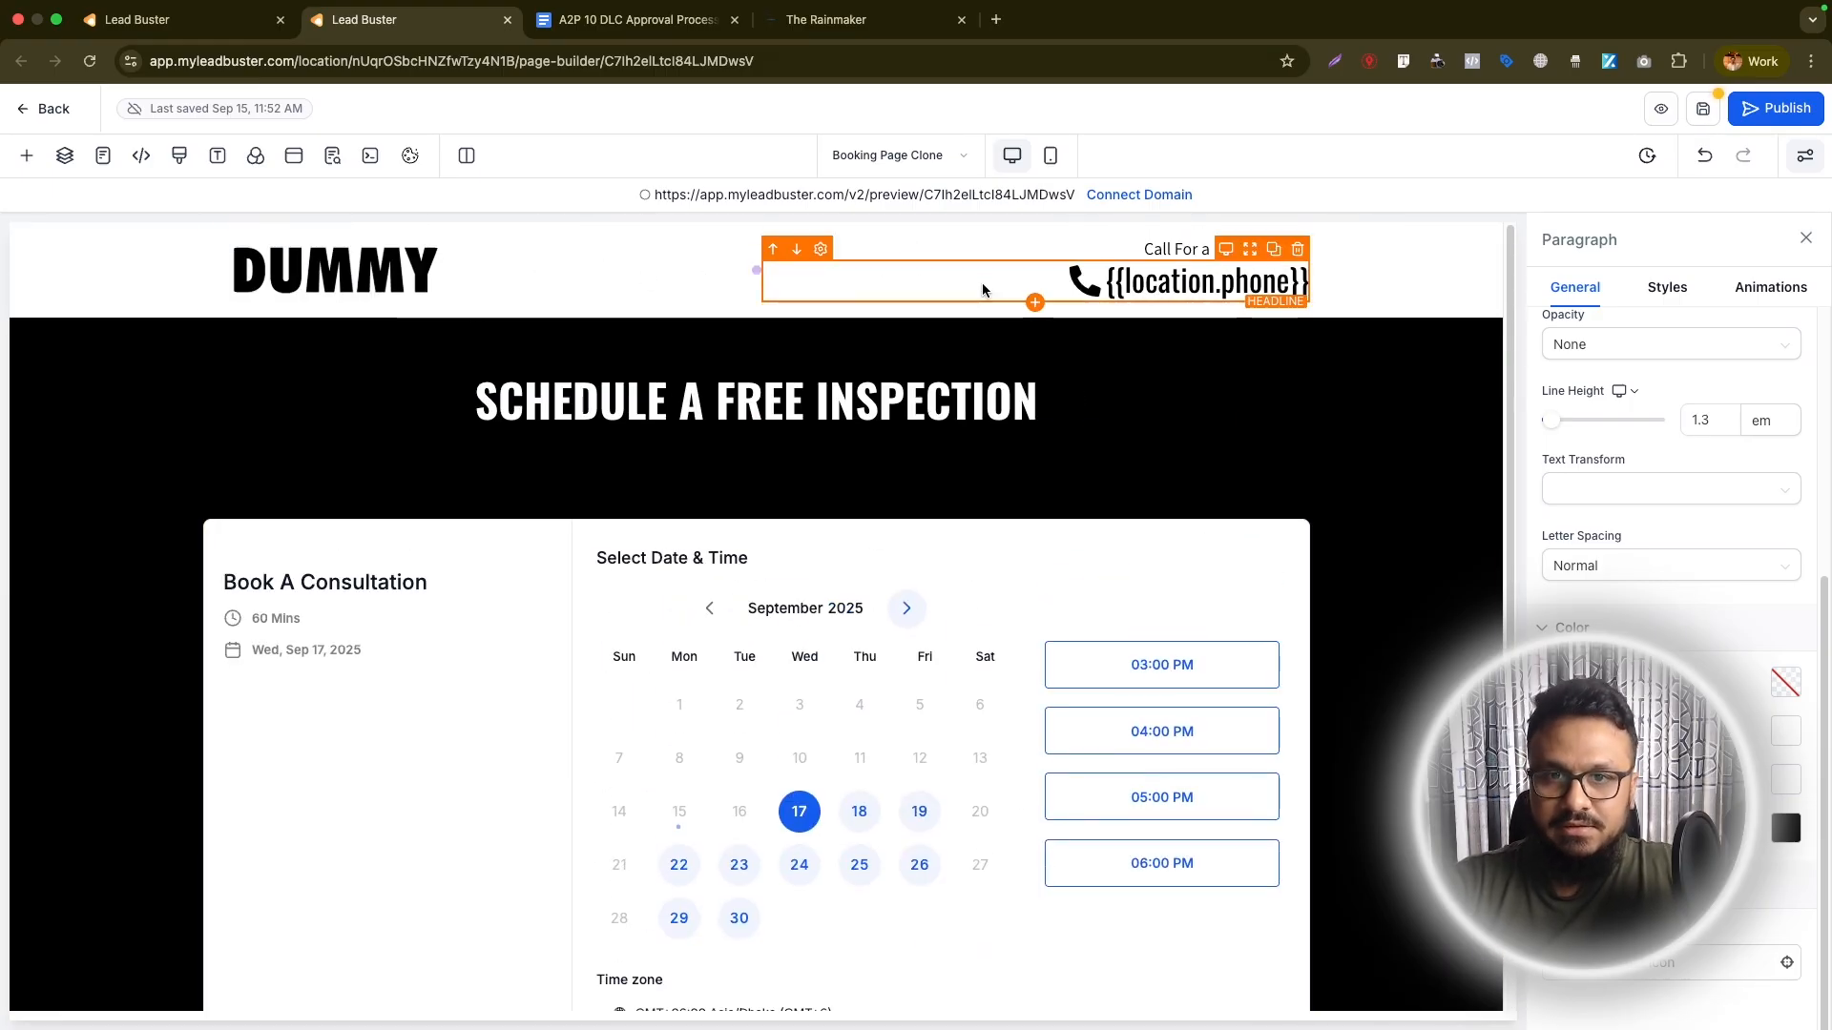
pyautogui.scroll(-3, 826, 454)
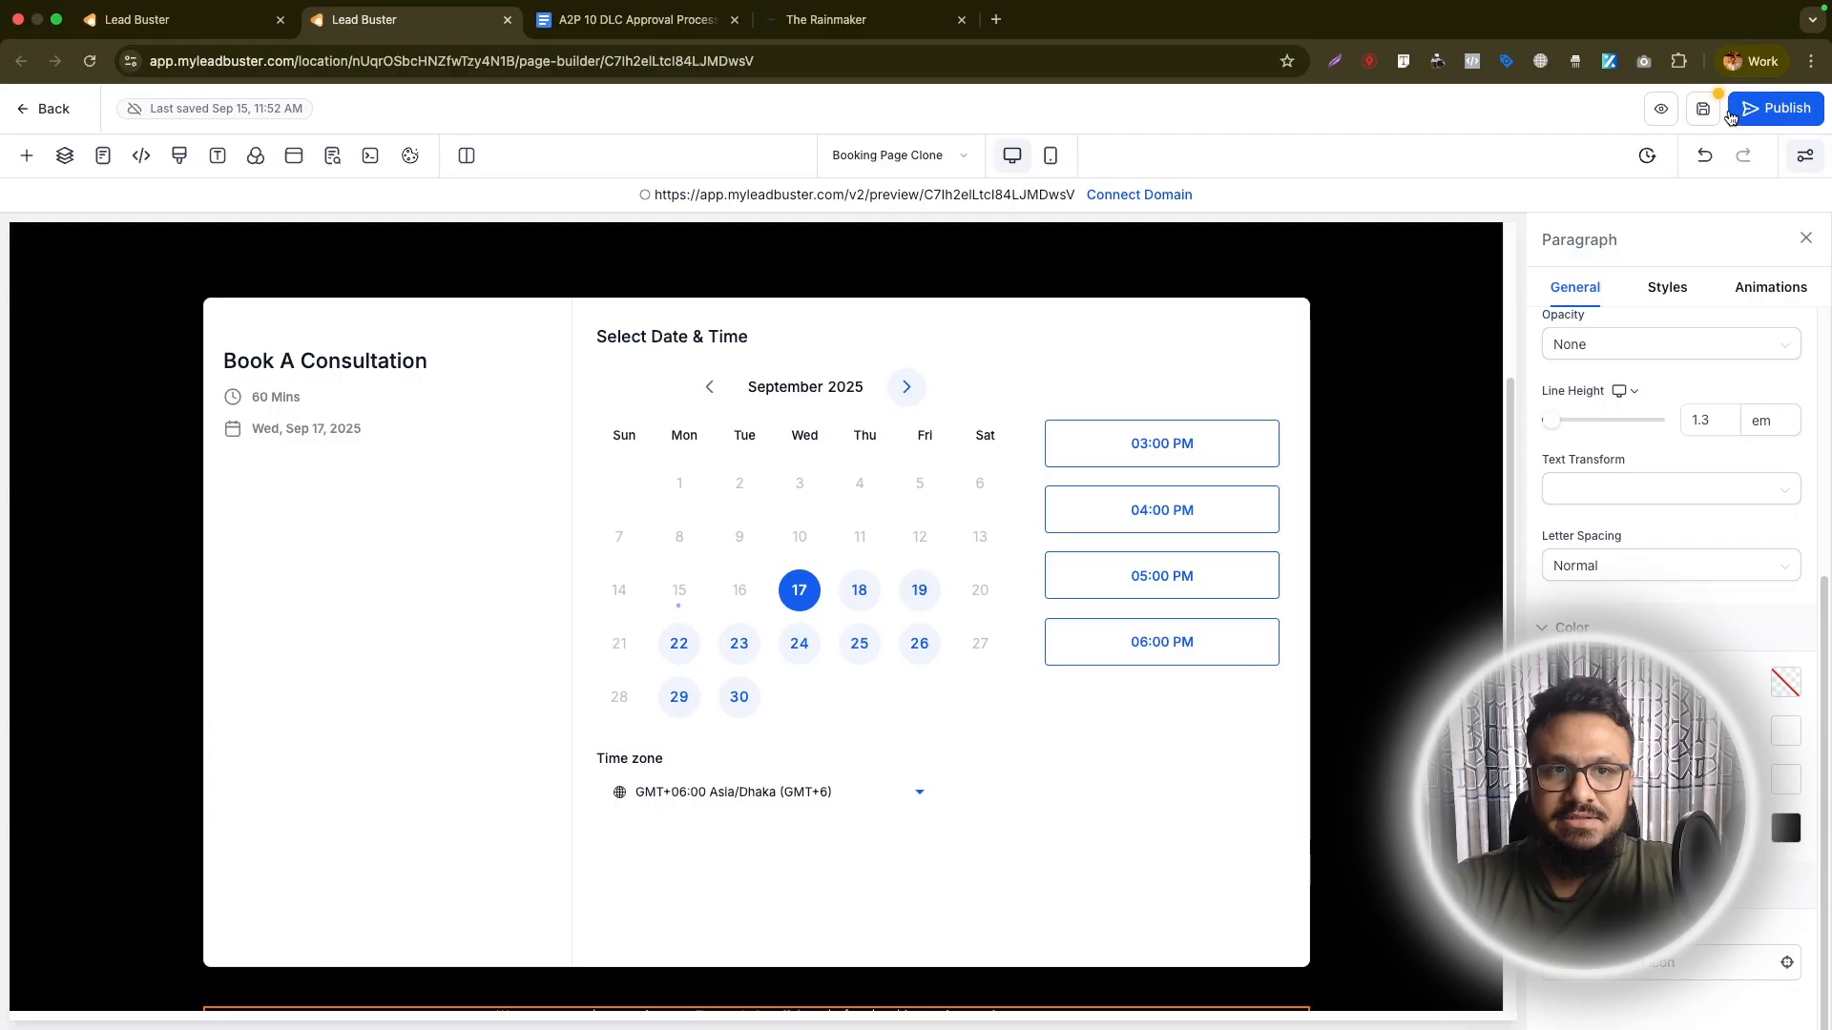
pyautogui.click(874, 434)
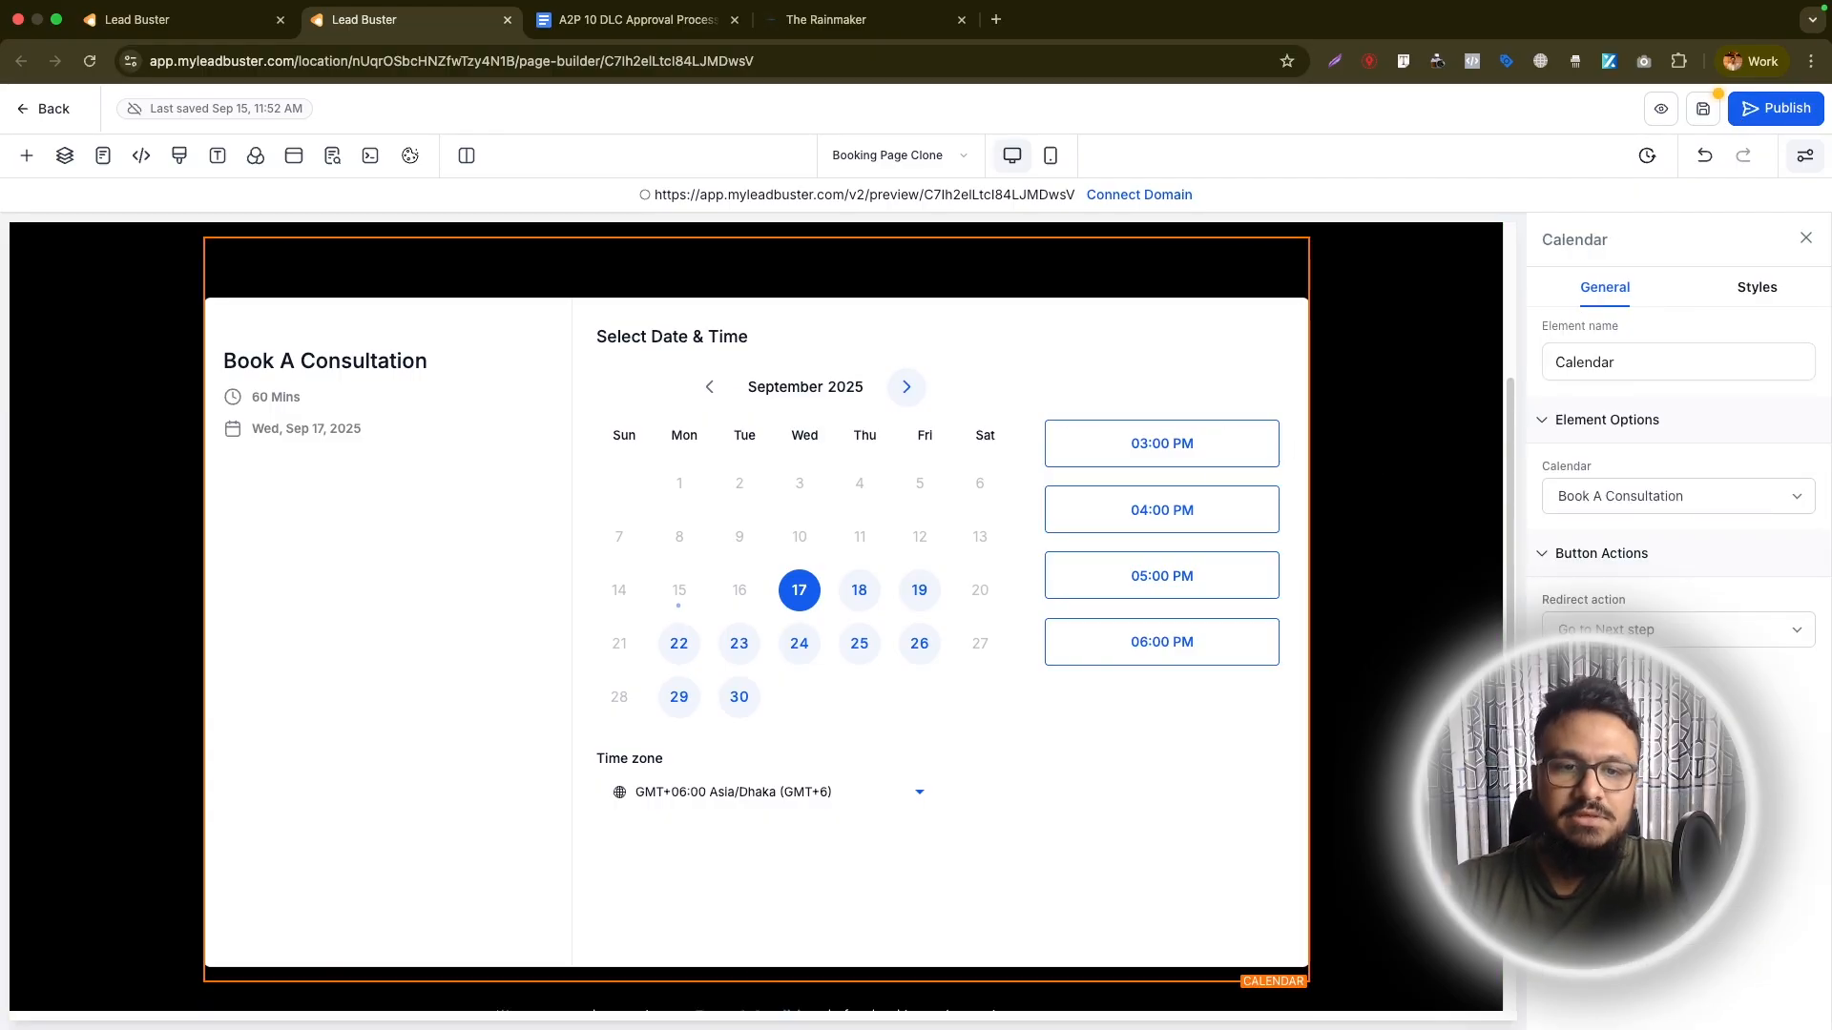
pyautogui.click(1705, 110)
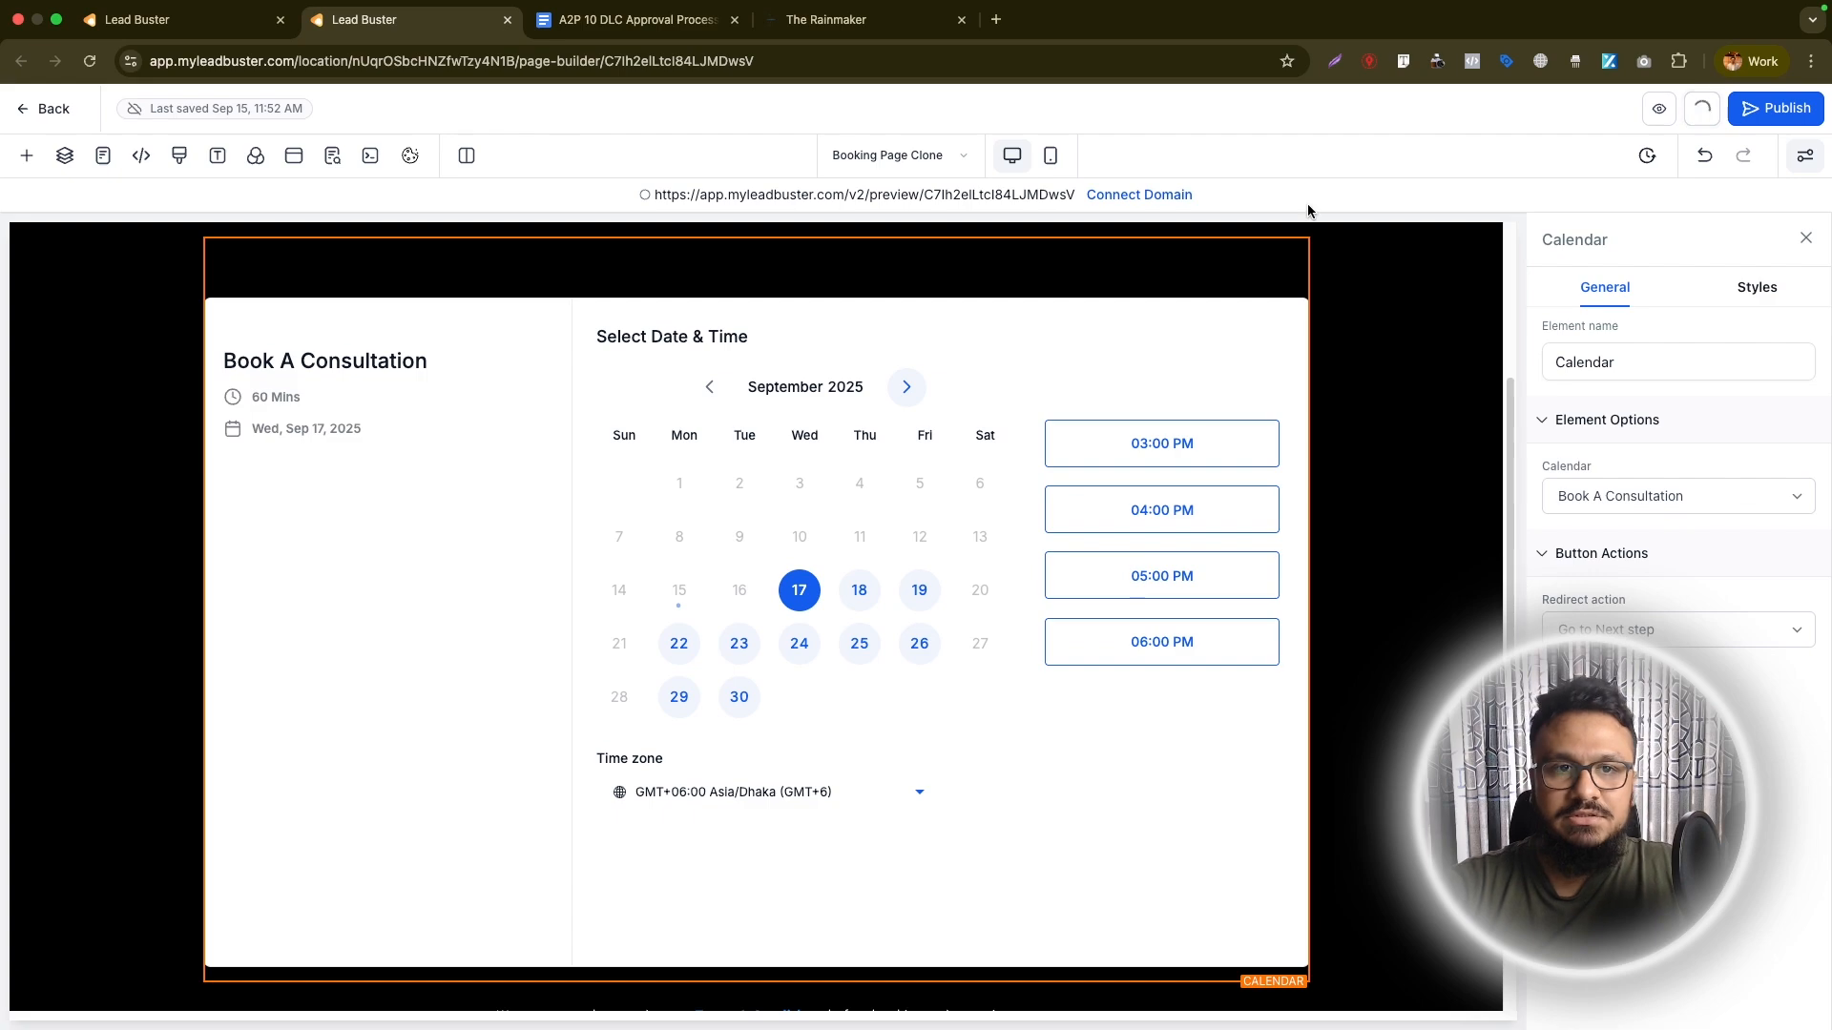
pyautogui.click(877, 158)
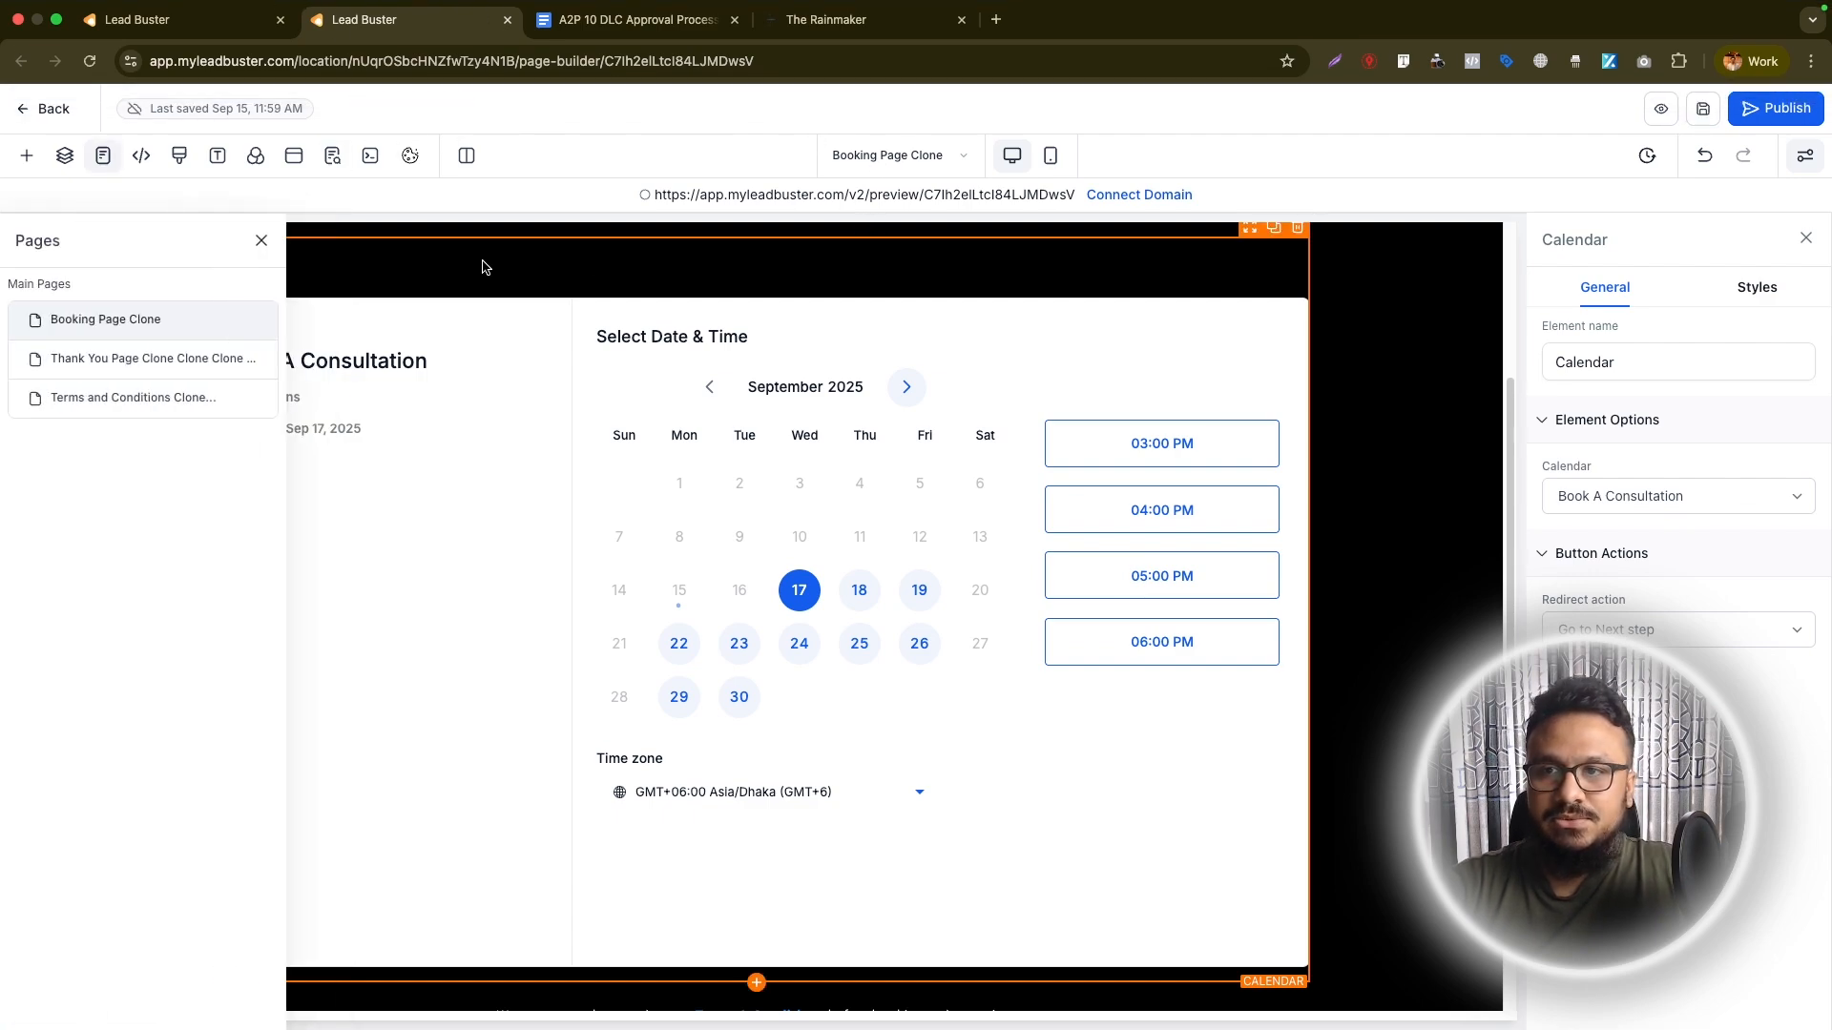
# Delete the DUMMY logo from the Thank You Page Clone and save it with Cmd+S
pyautogui.click(153, 359)
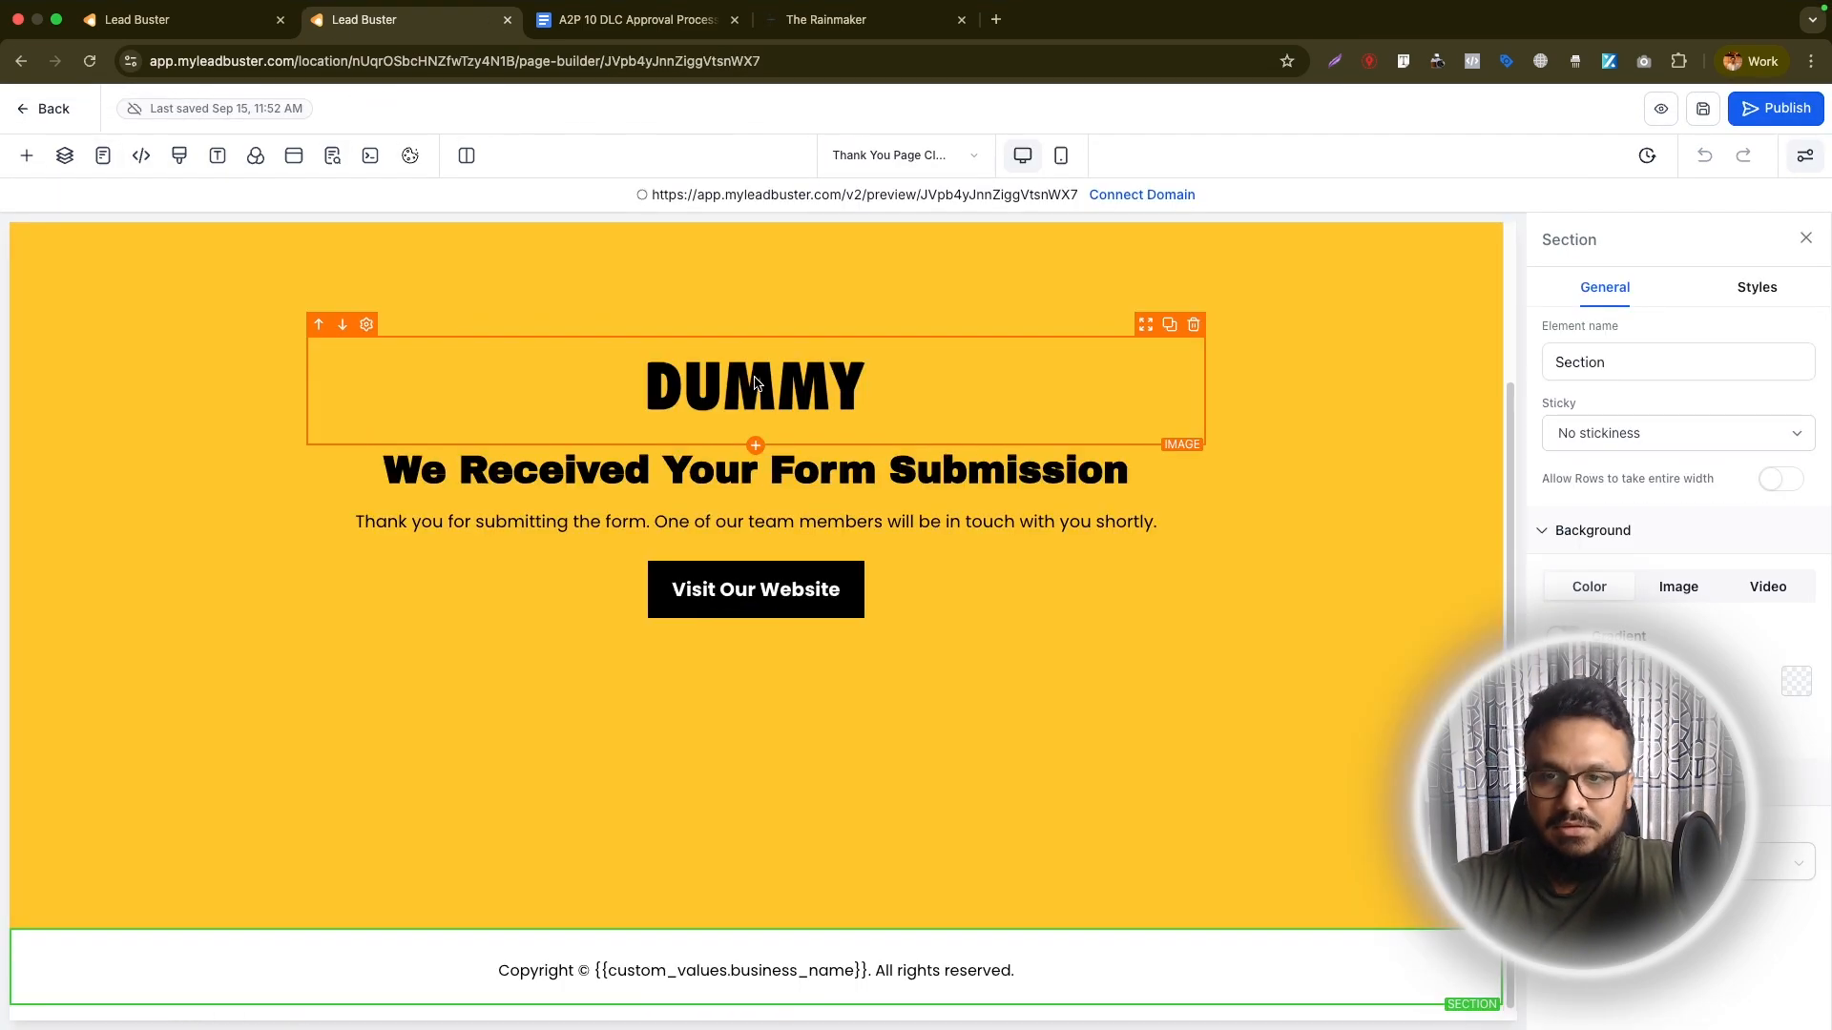
pyautogui.click(1190, 327)
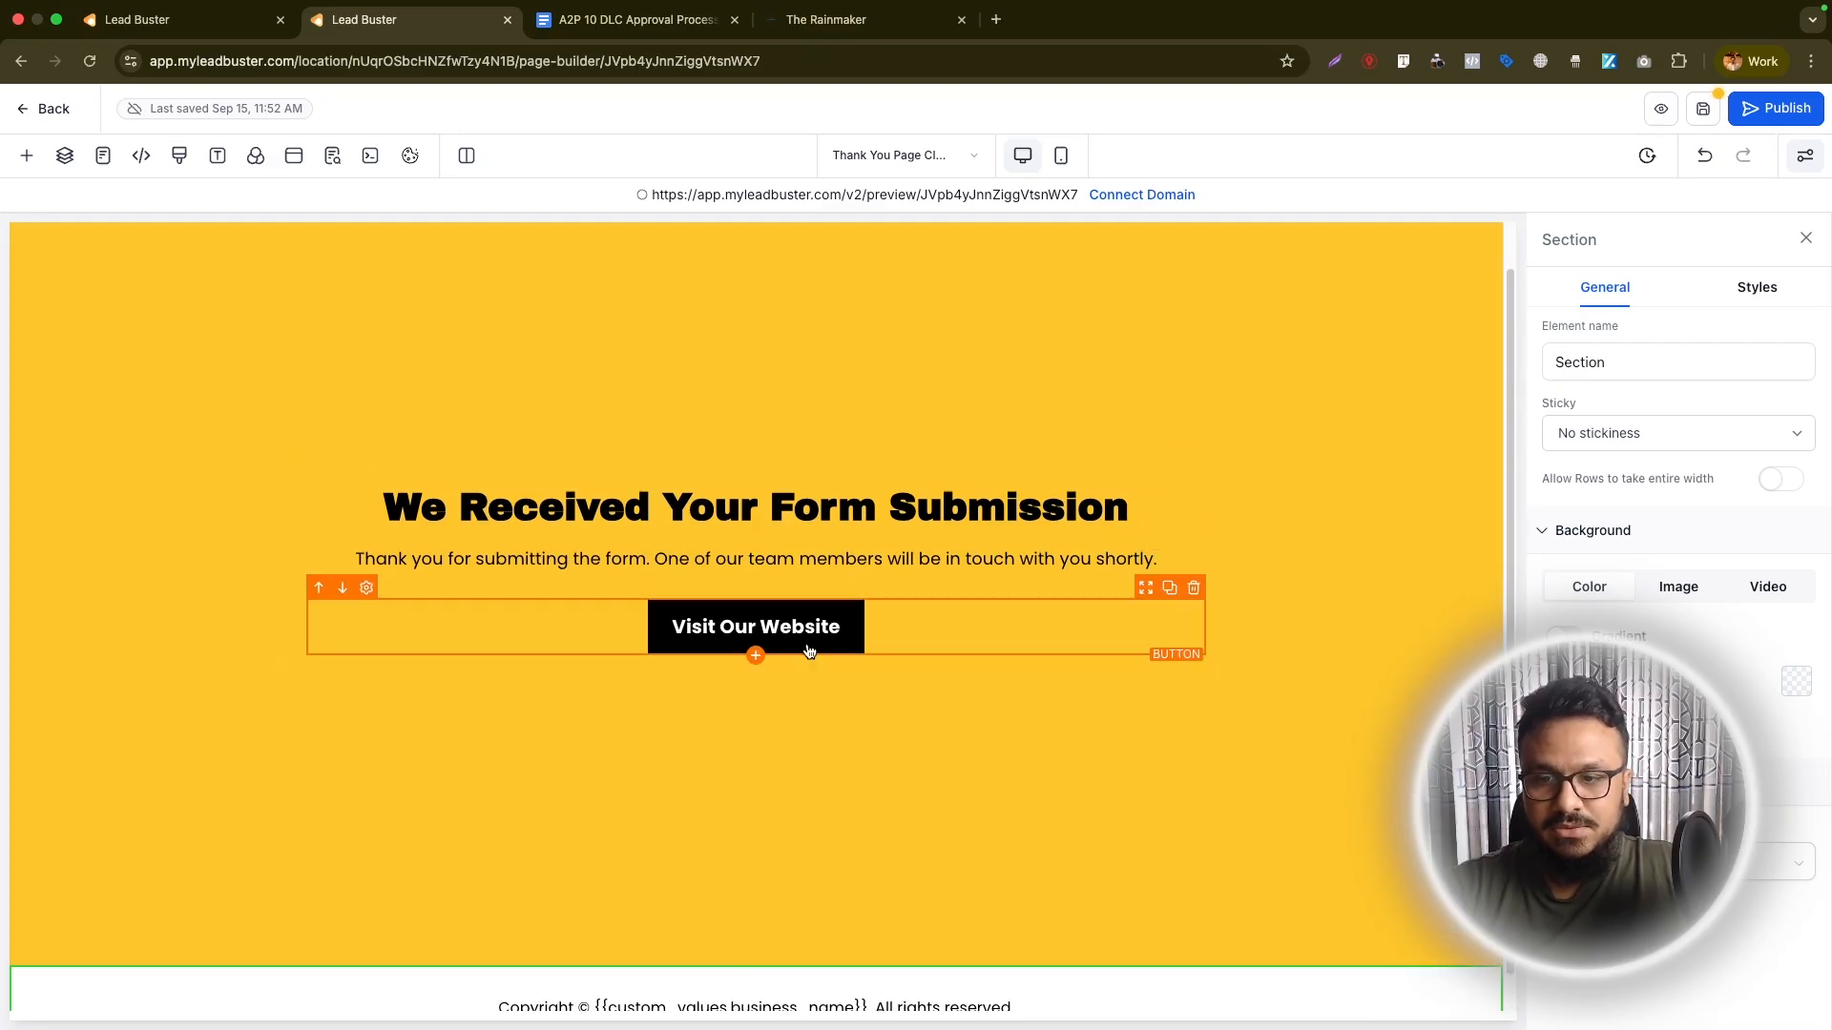
pyautogui.scroll(-1, 813, 706)
pyautogui.press('super+s')
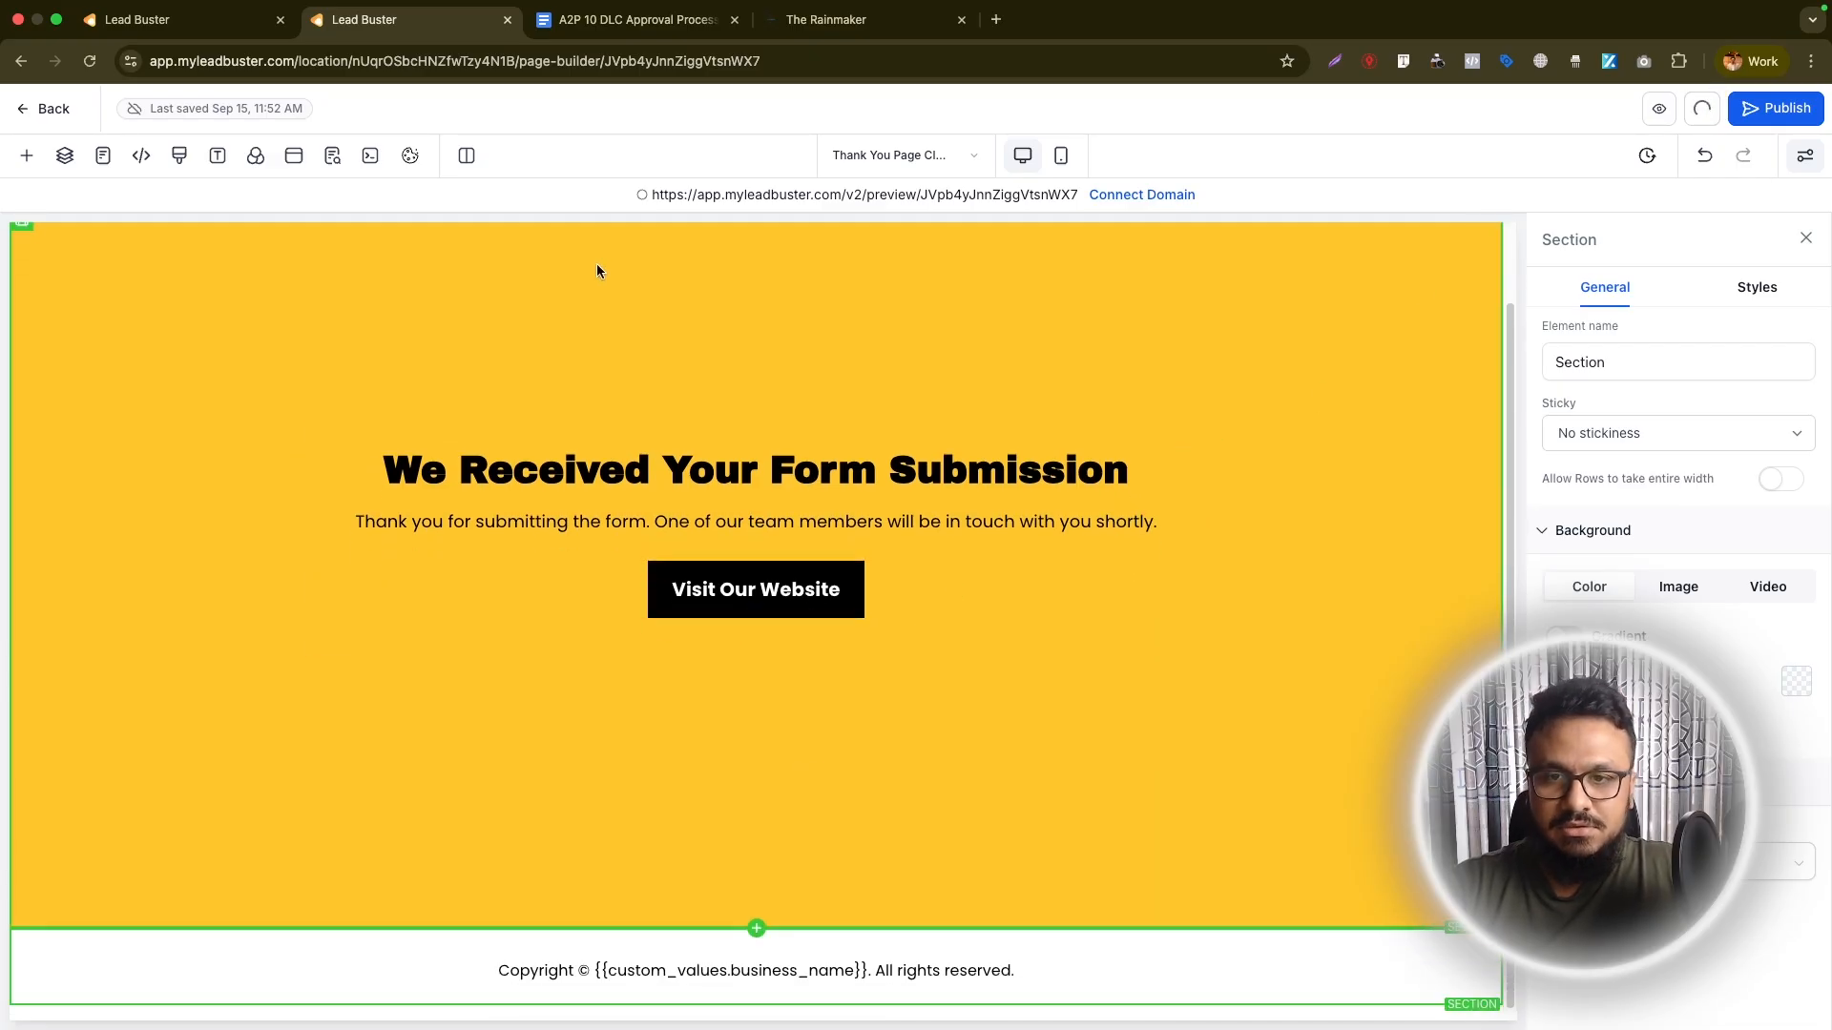
pyautogui.scroll(1, 447, 294)
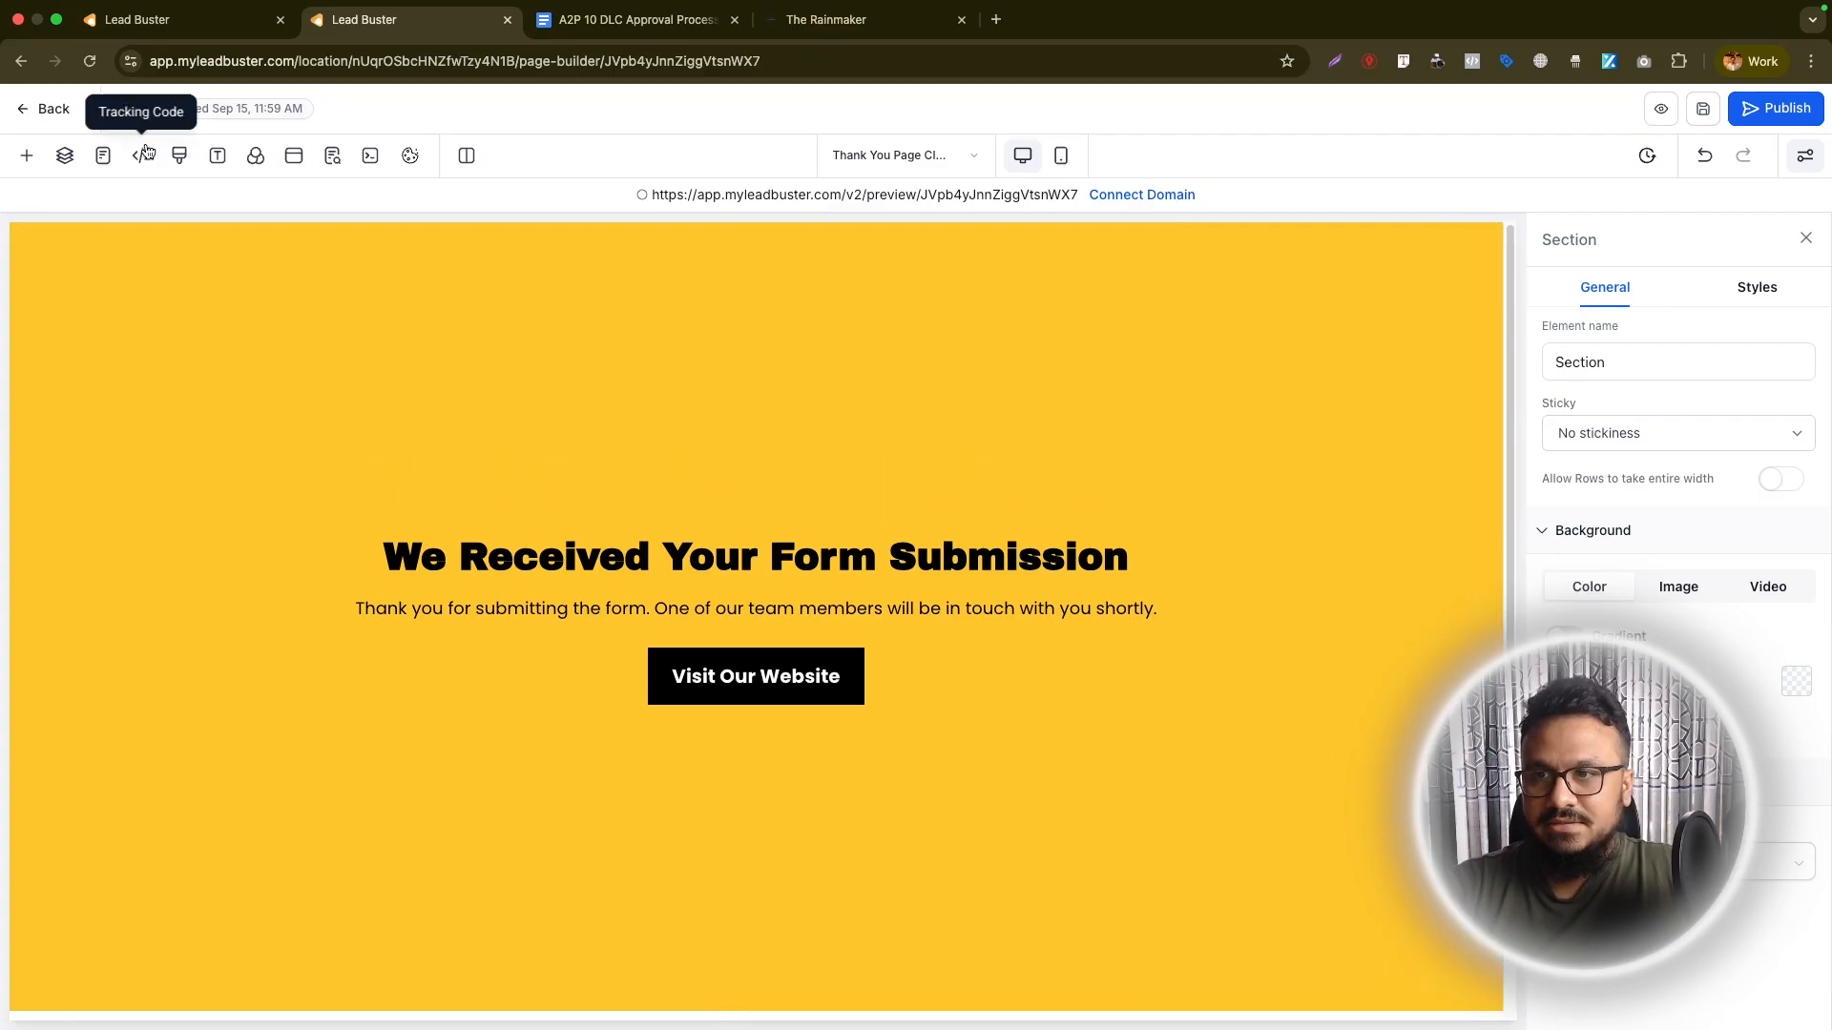
# Open the Terms and Conditions Clone page in the builder
pyautogui.click(939, 168)
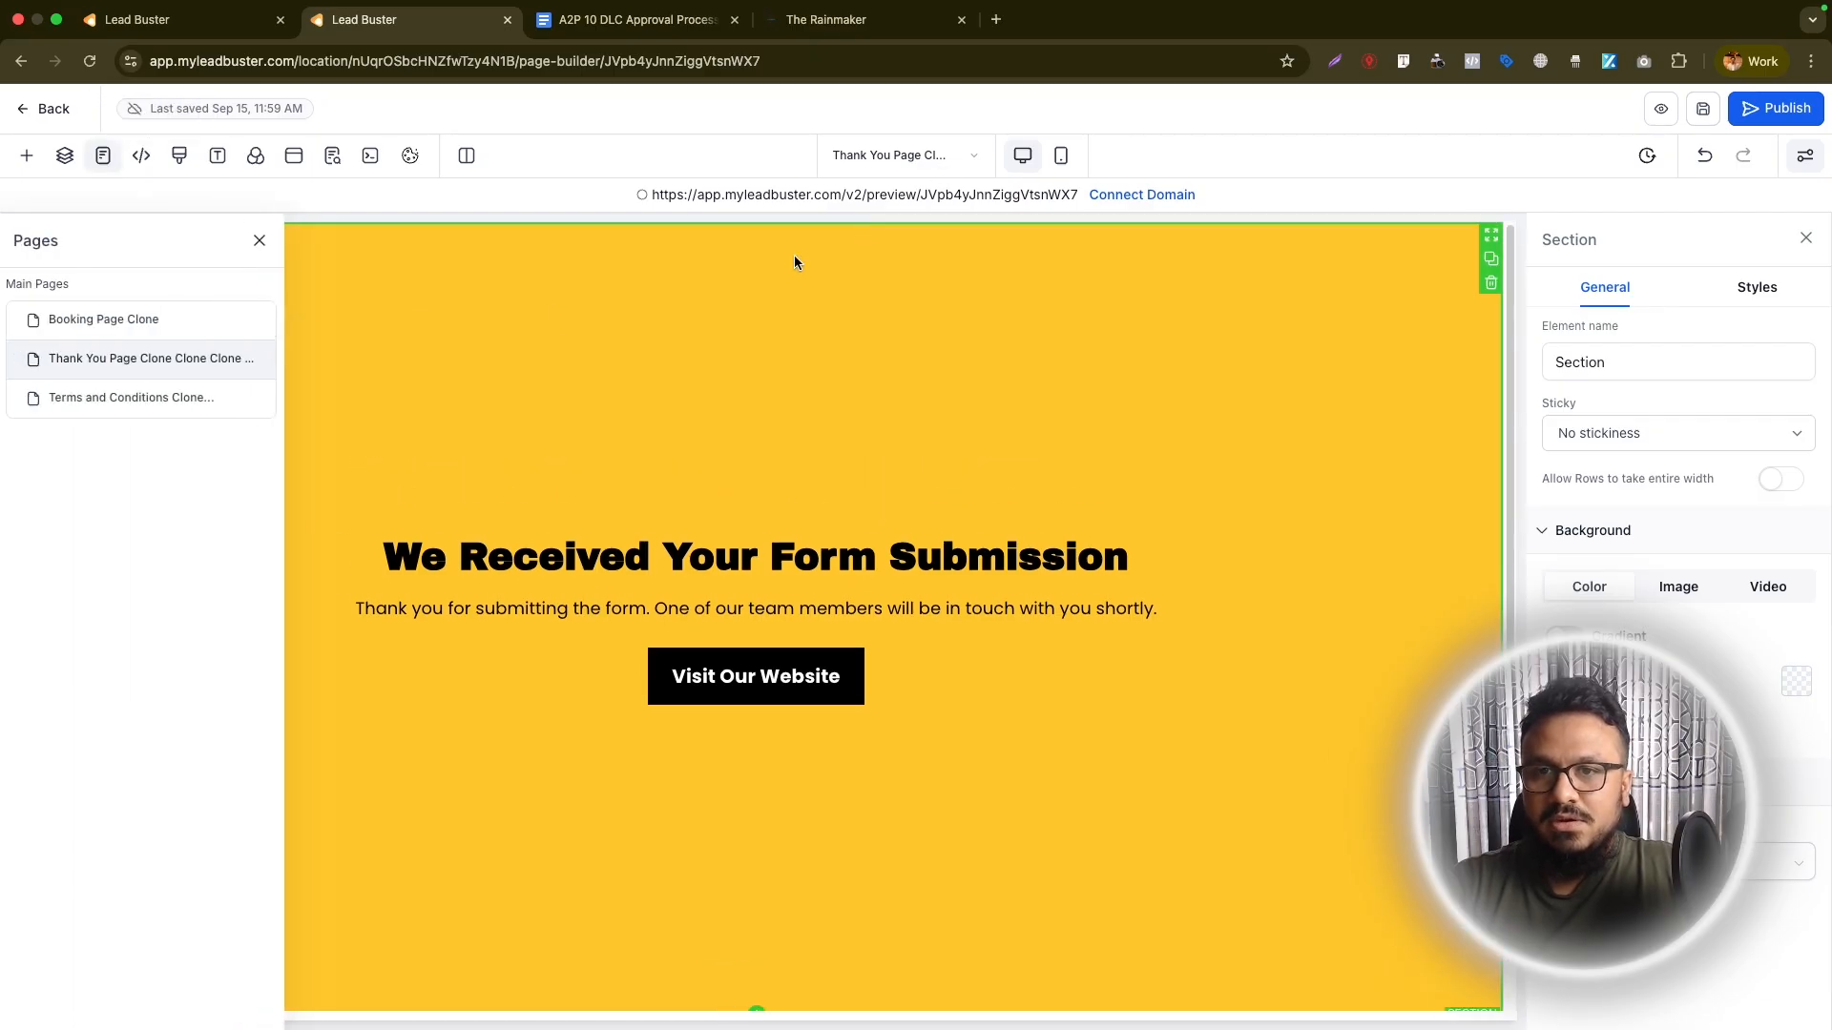
pyautogui.click(159, 404)
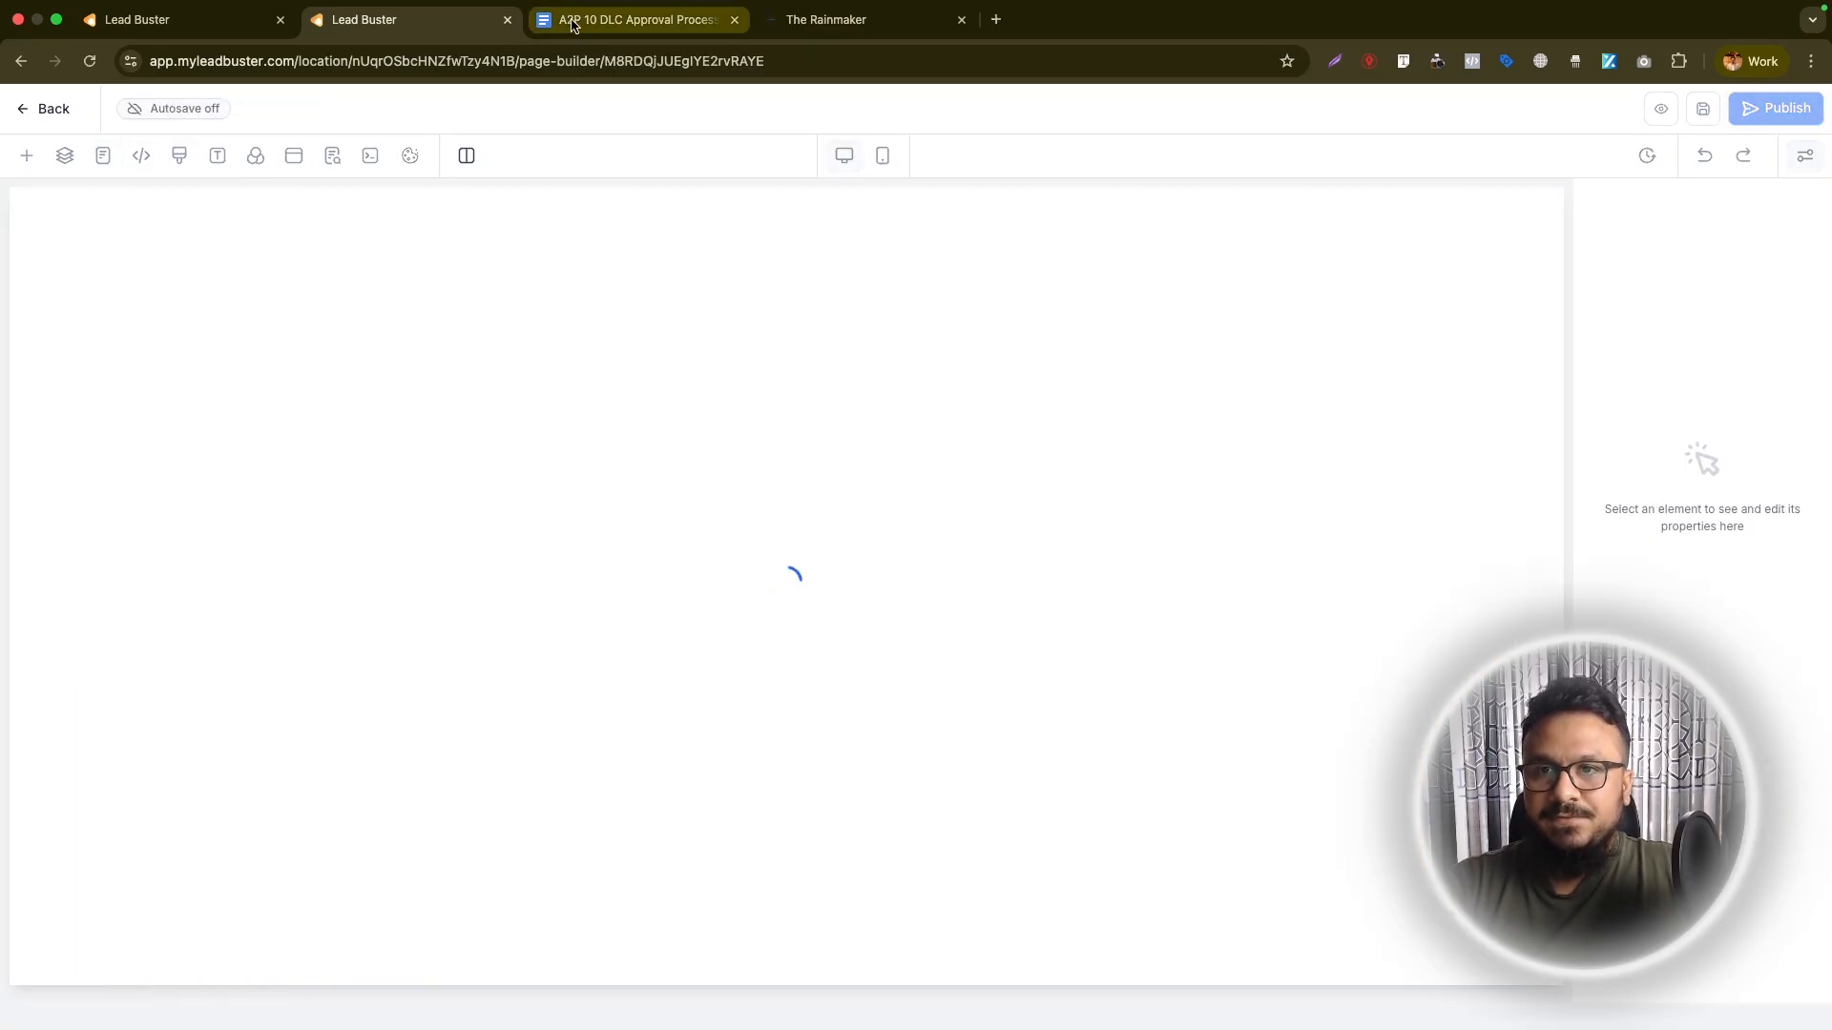
pyautogui.scroll(-3, 342, 572)
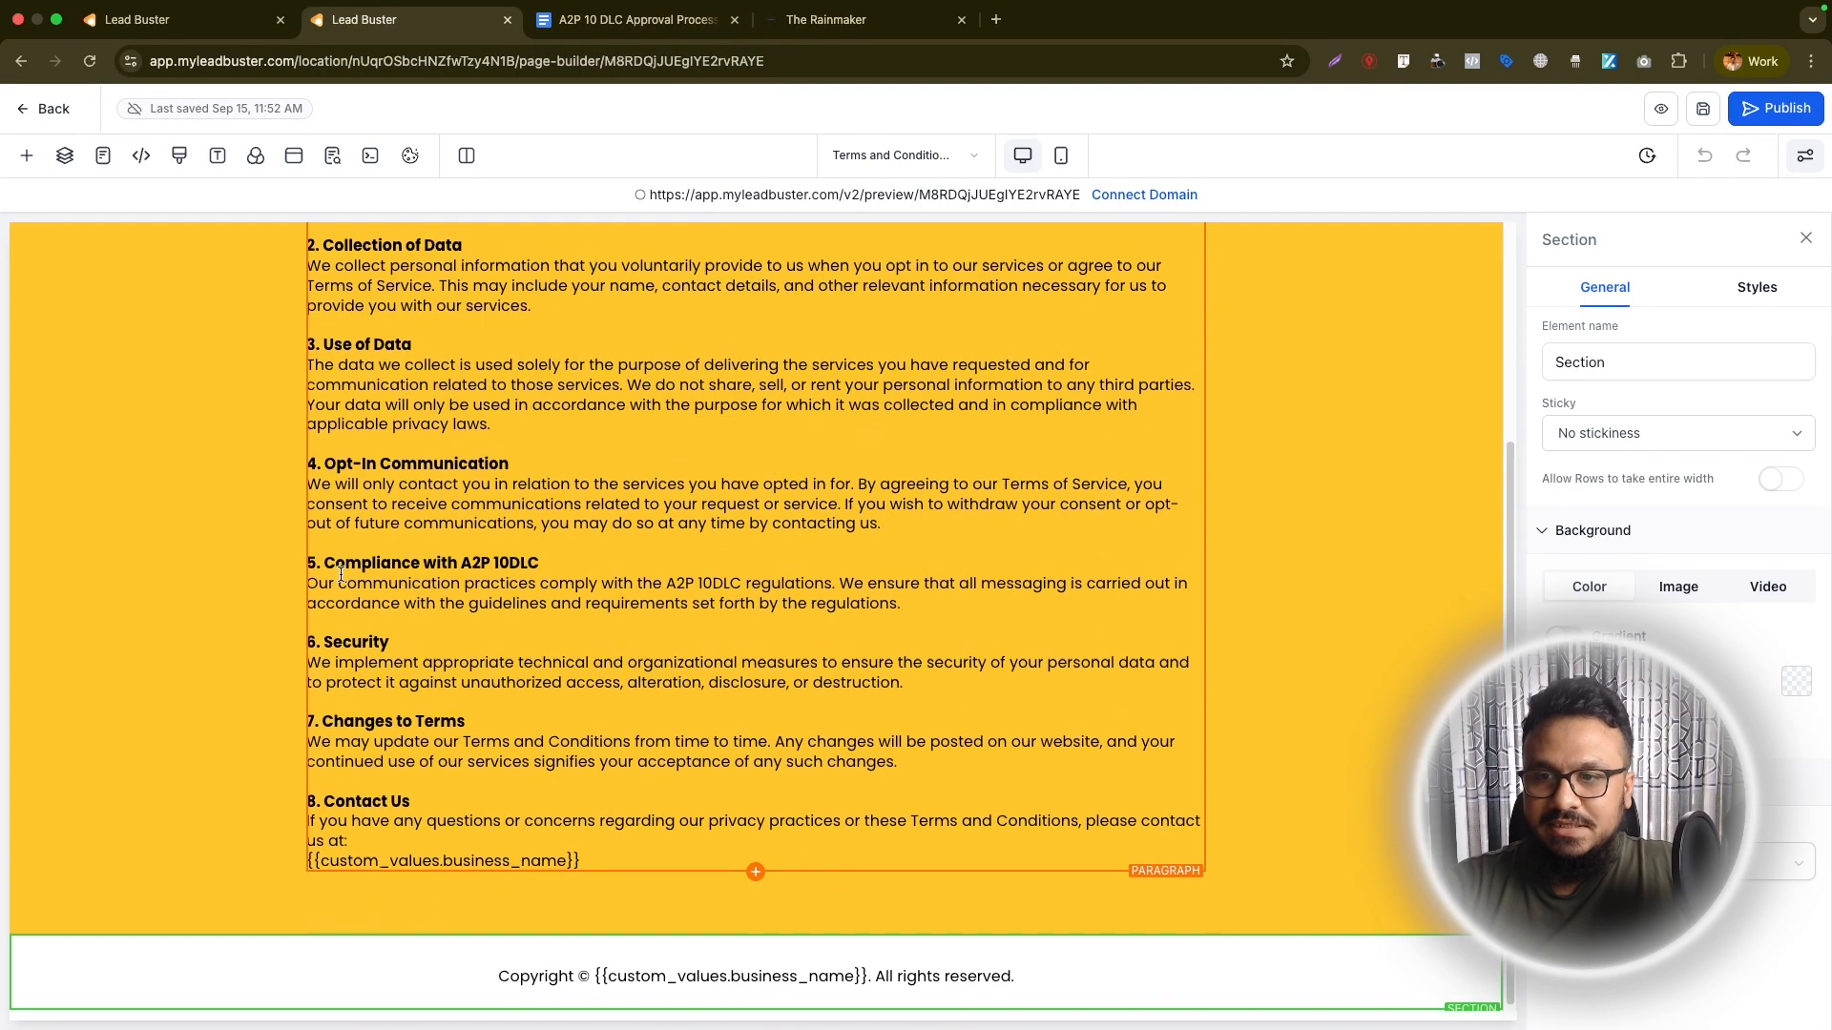
pyautogui.scroll(5, 341, 572)
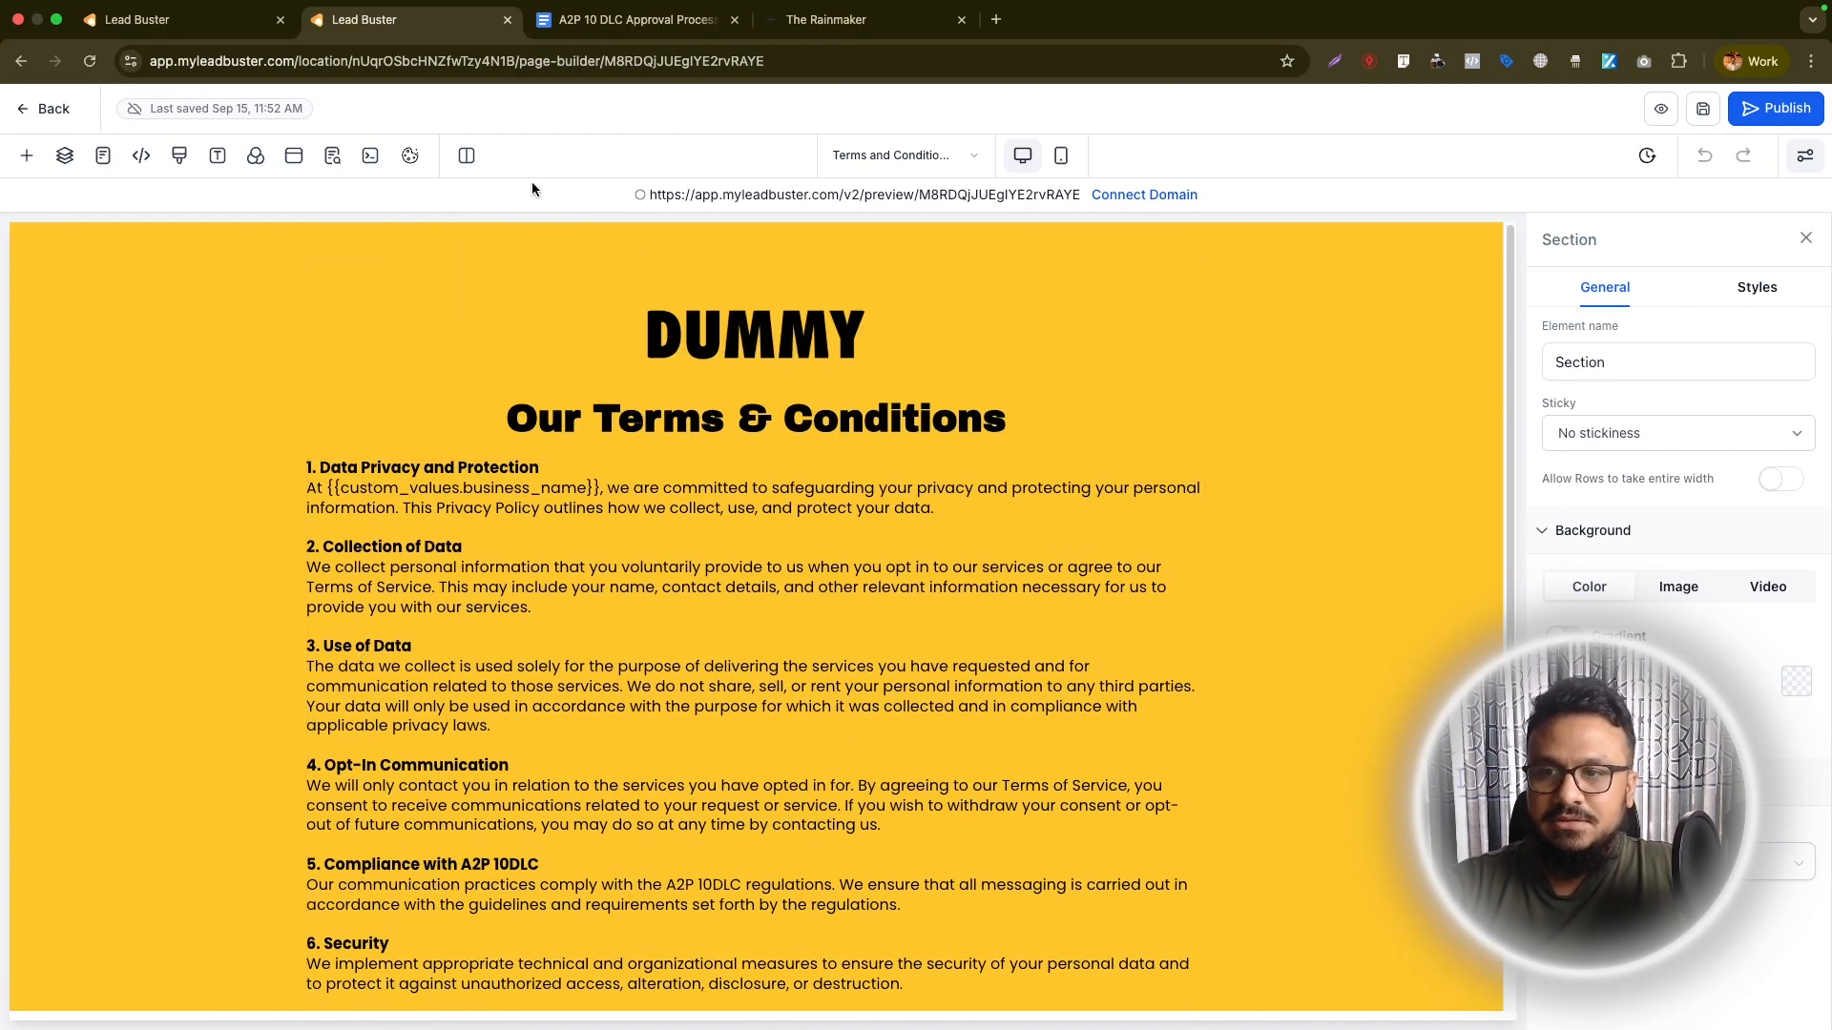
# Copy the SMS messaging boilerplate from the A2P approval doc and return to the editor
pyautogui.click(599, 21)
pyautogui.scroll(-4, 578, 577)
pyautogui.scroll(4, 601, 516)
pyautogui.scroll(-3, 627, 454)
pyautogui.scroll(-6, 627, 454)
pyautogui.moveTo(495, 319); pyautogui.dragTo(1336, 316)
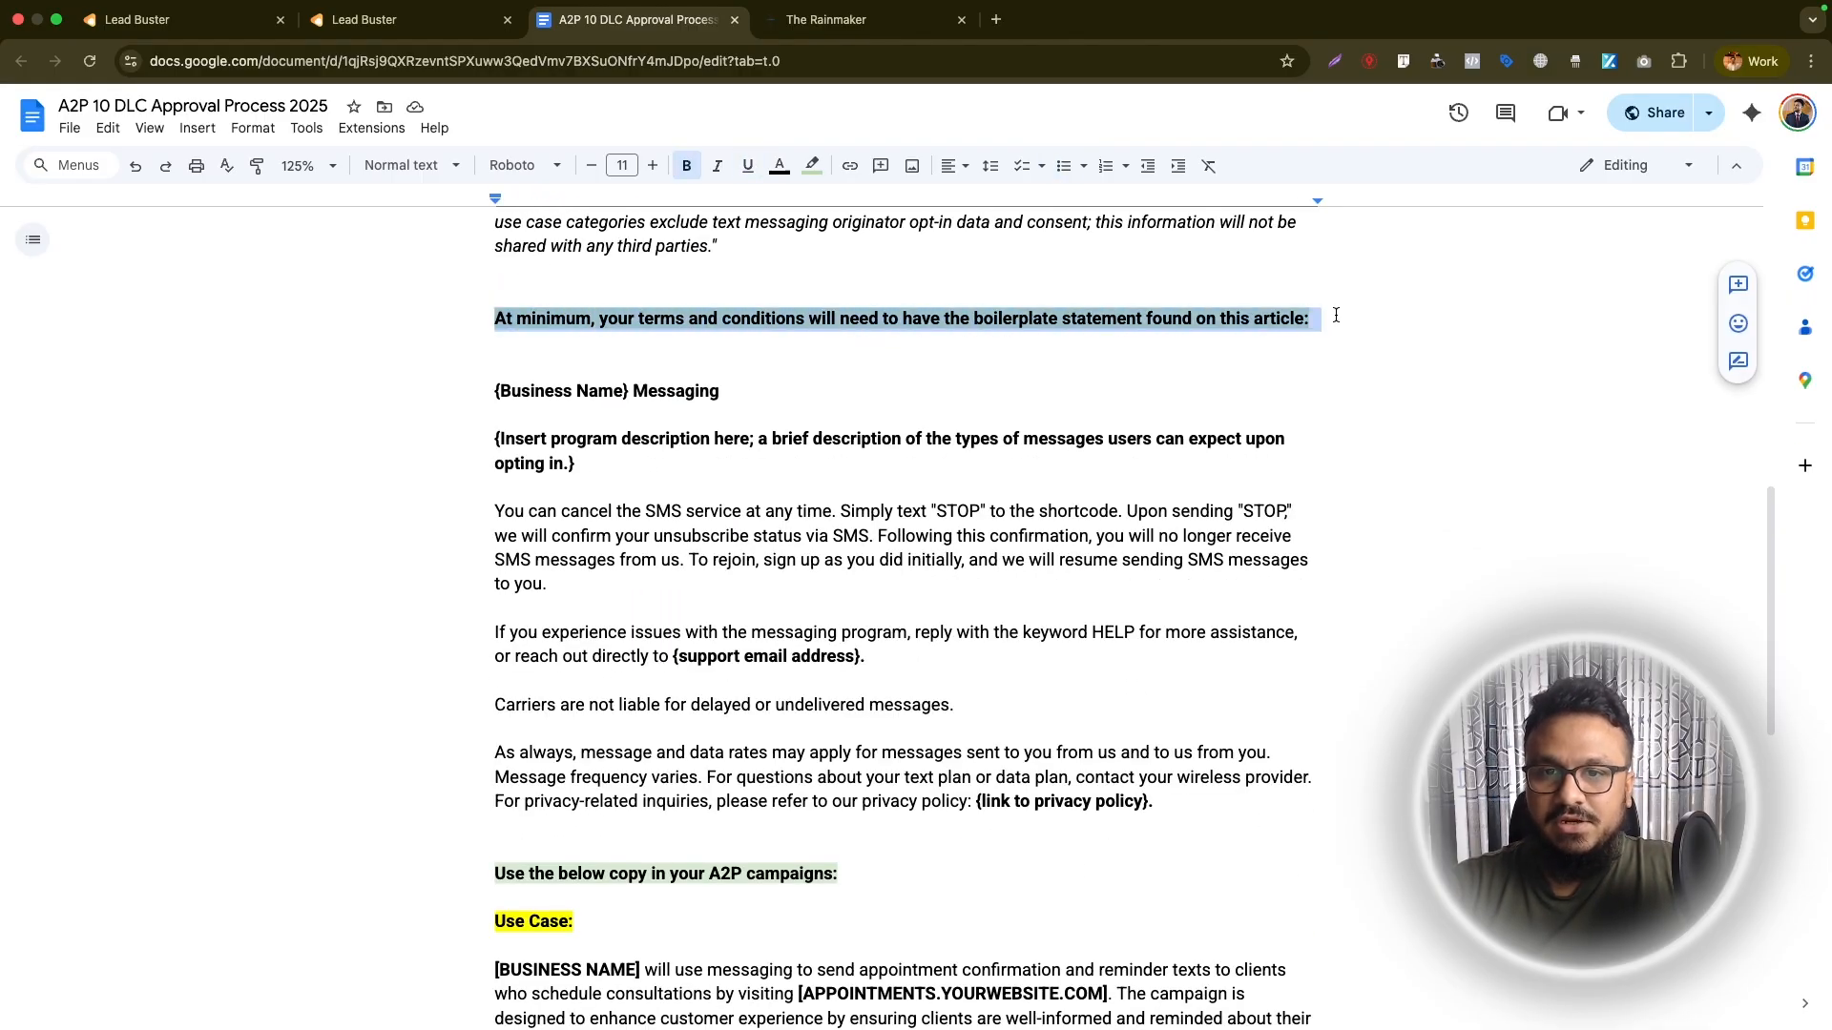
pyautogui.moveTo(488, 399); pyautogui.dragTo(1159, 807)
pyautogui.press('super+c')
pyautogui.click(396, 35)
pyautogui.scroll(-5, 668, 573)
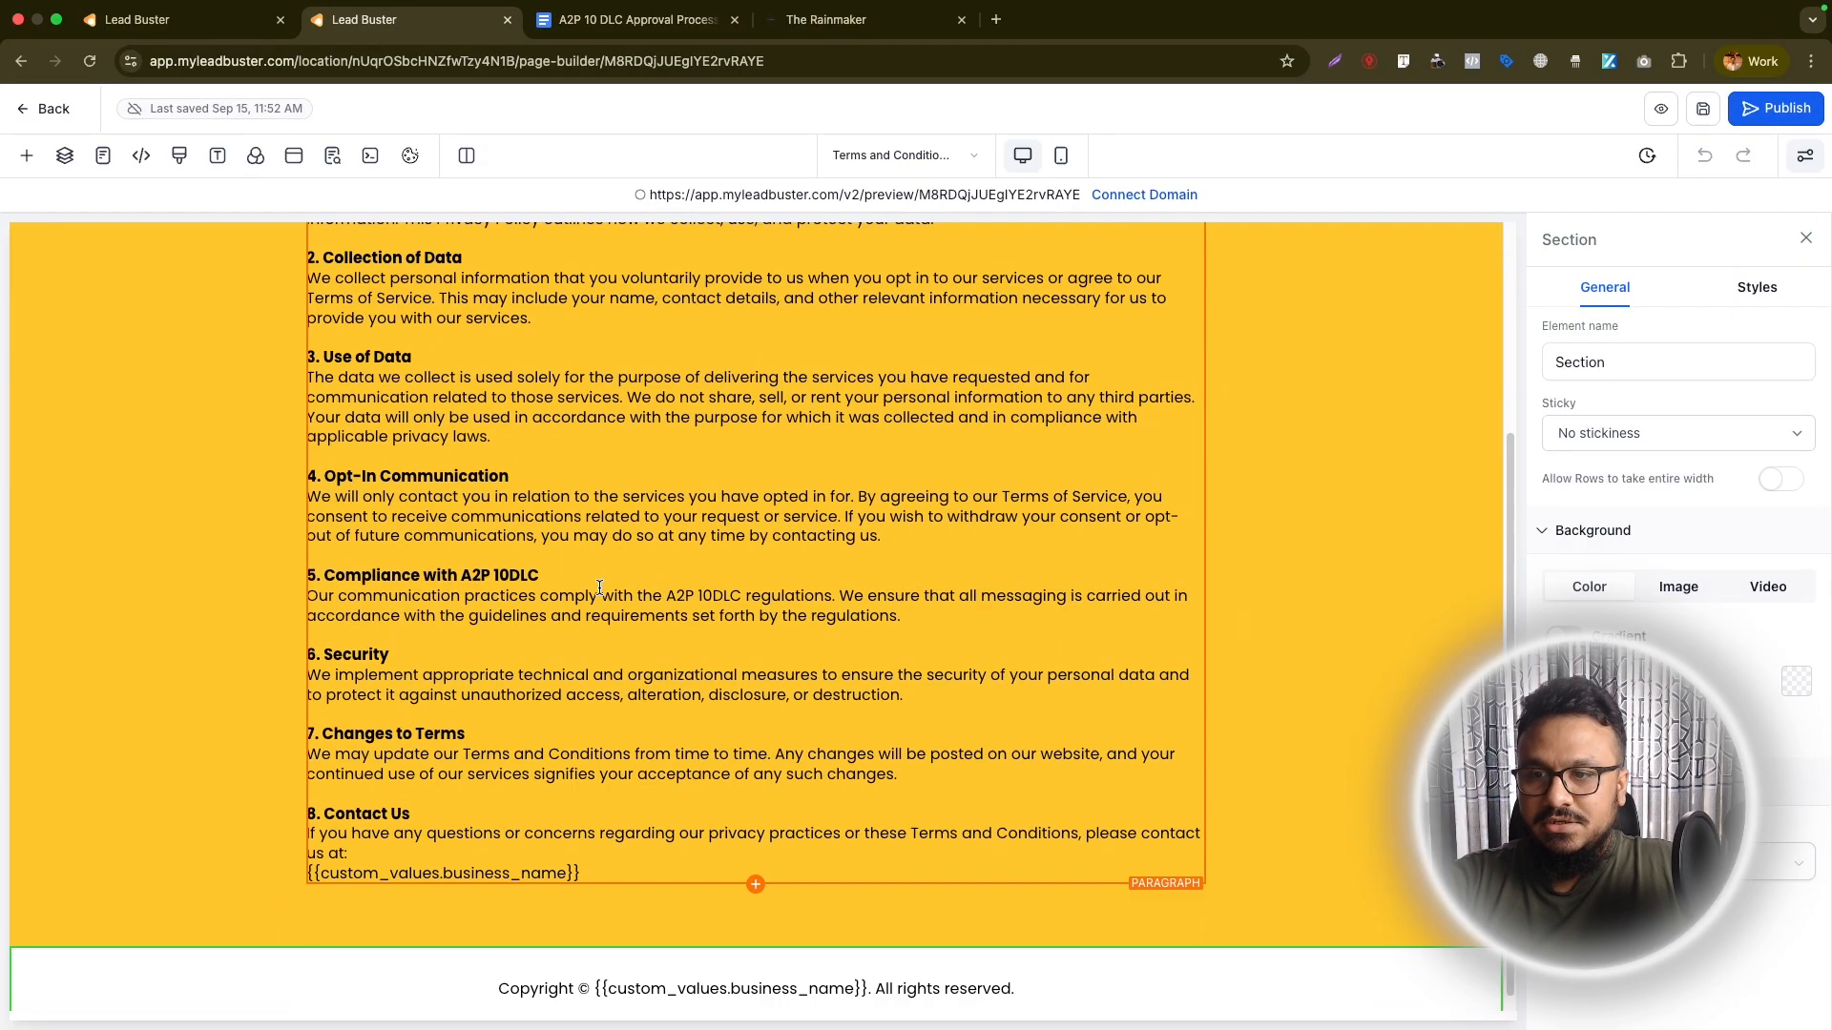
# Duplicate the Terms paragraph, paste the SMS boilerplate over it, and remove the italics
pyautogui.scroll(5, 763, 573)
pyautogui.click(763, 463)
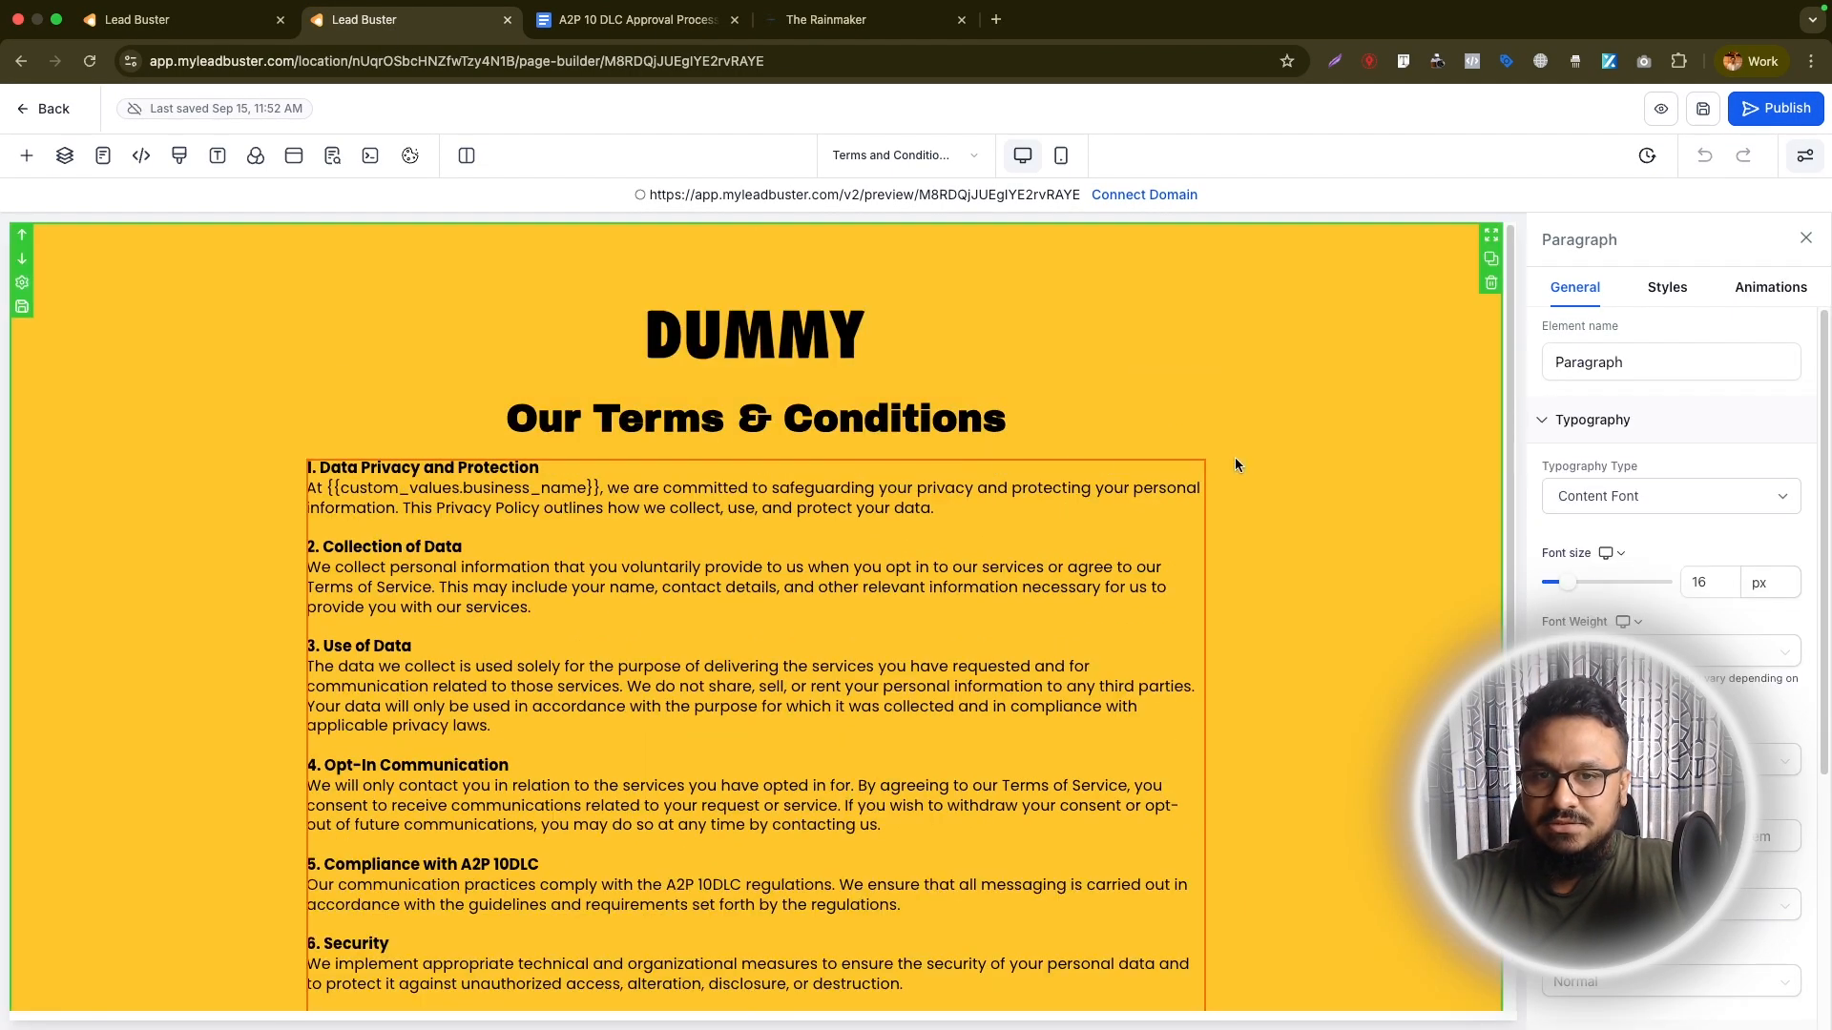
pyautogui.click(1168, 449)
pyautogui.scroll(-5, 1038, 488)
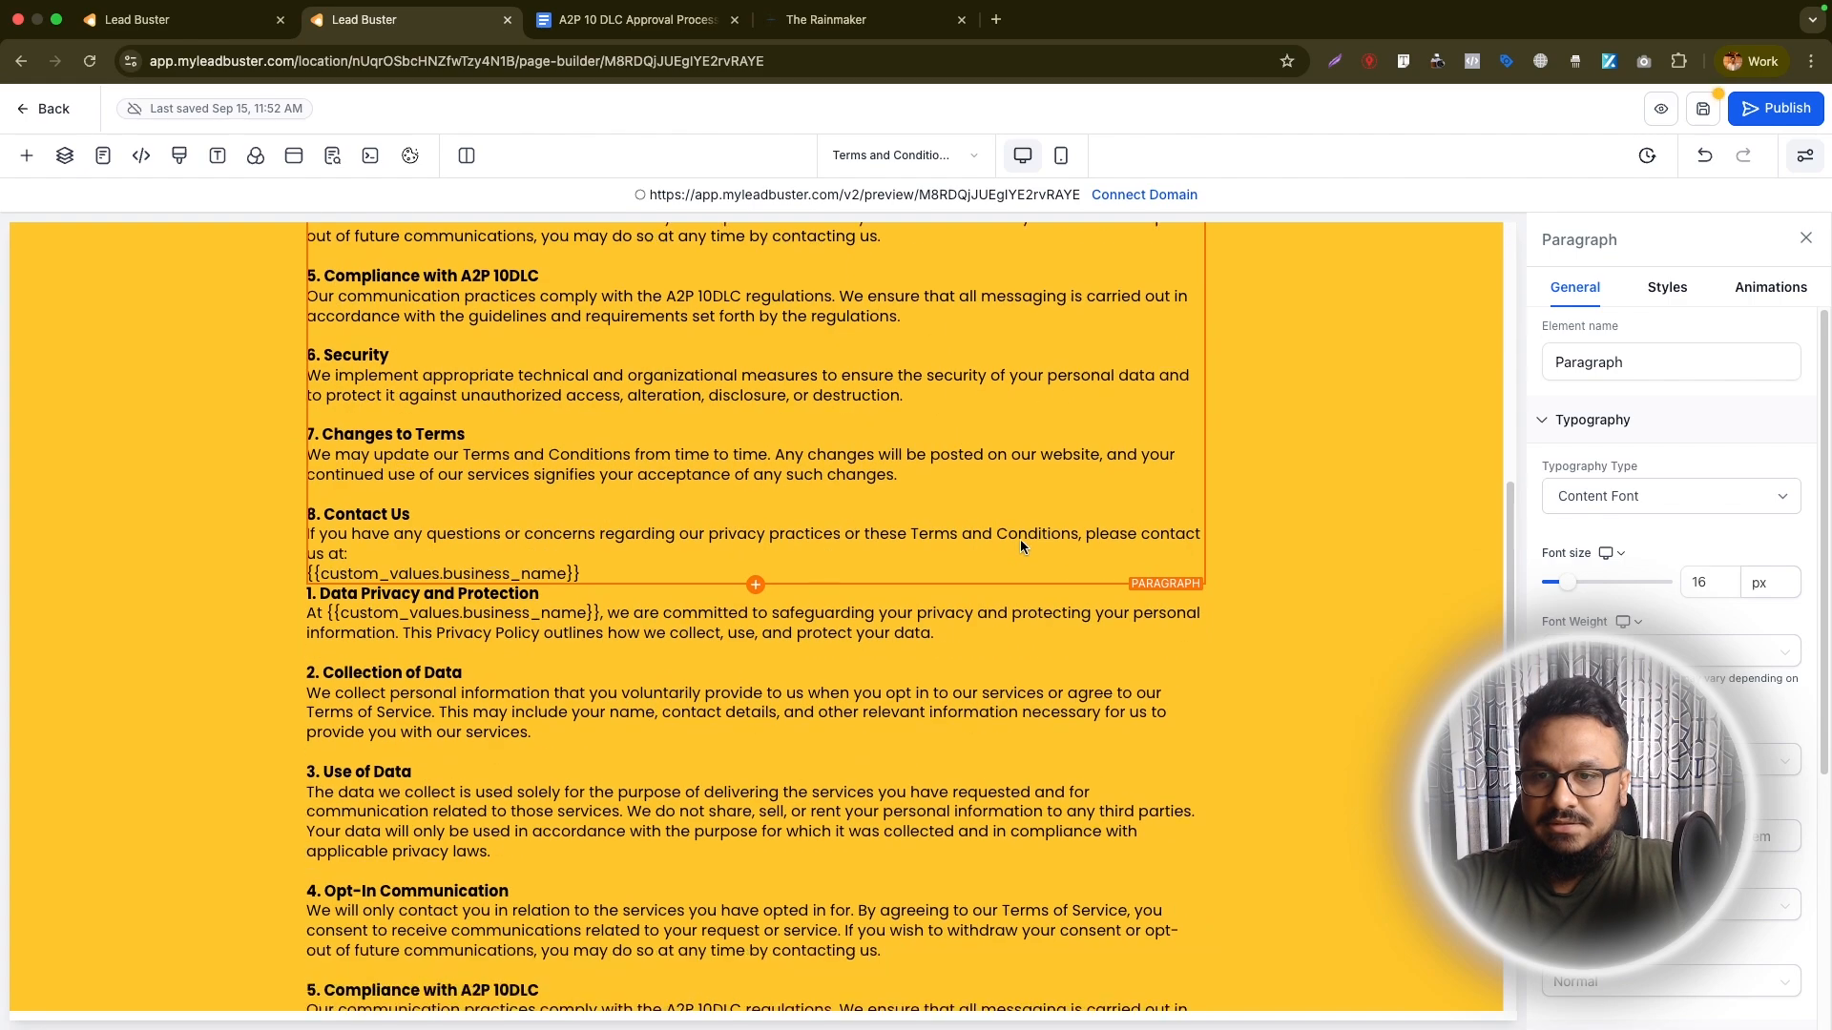
pyautogui.press('super+a')
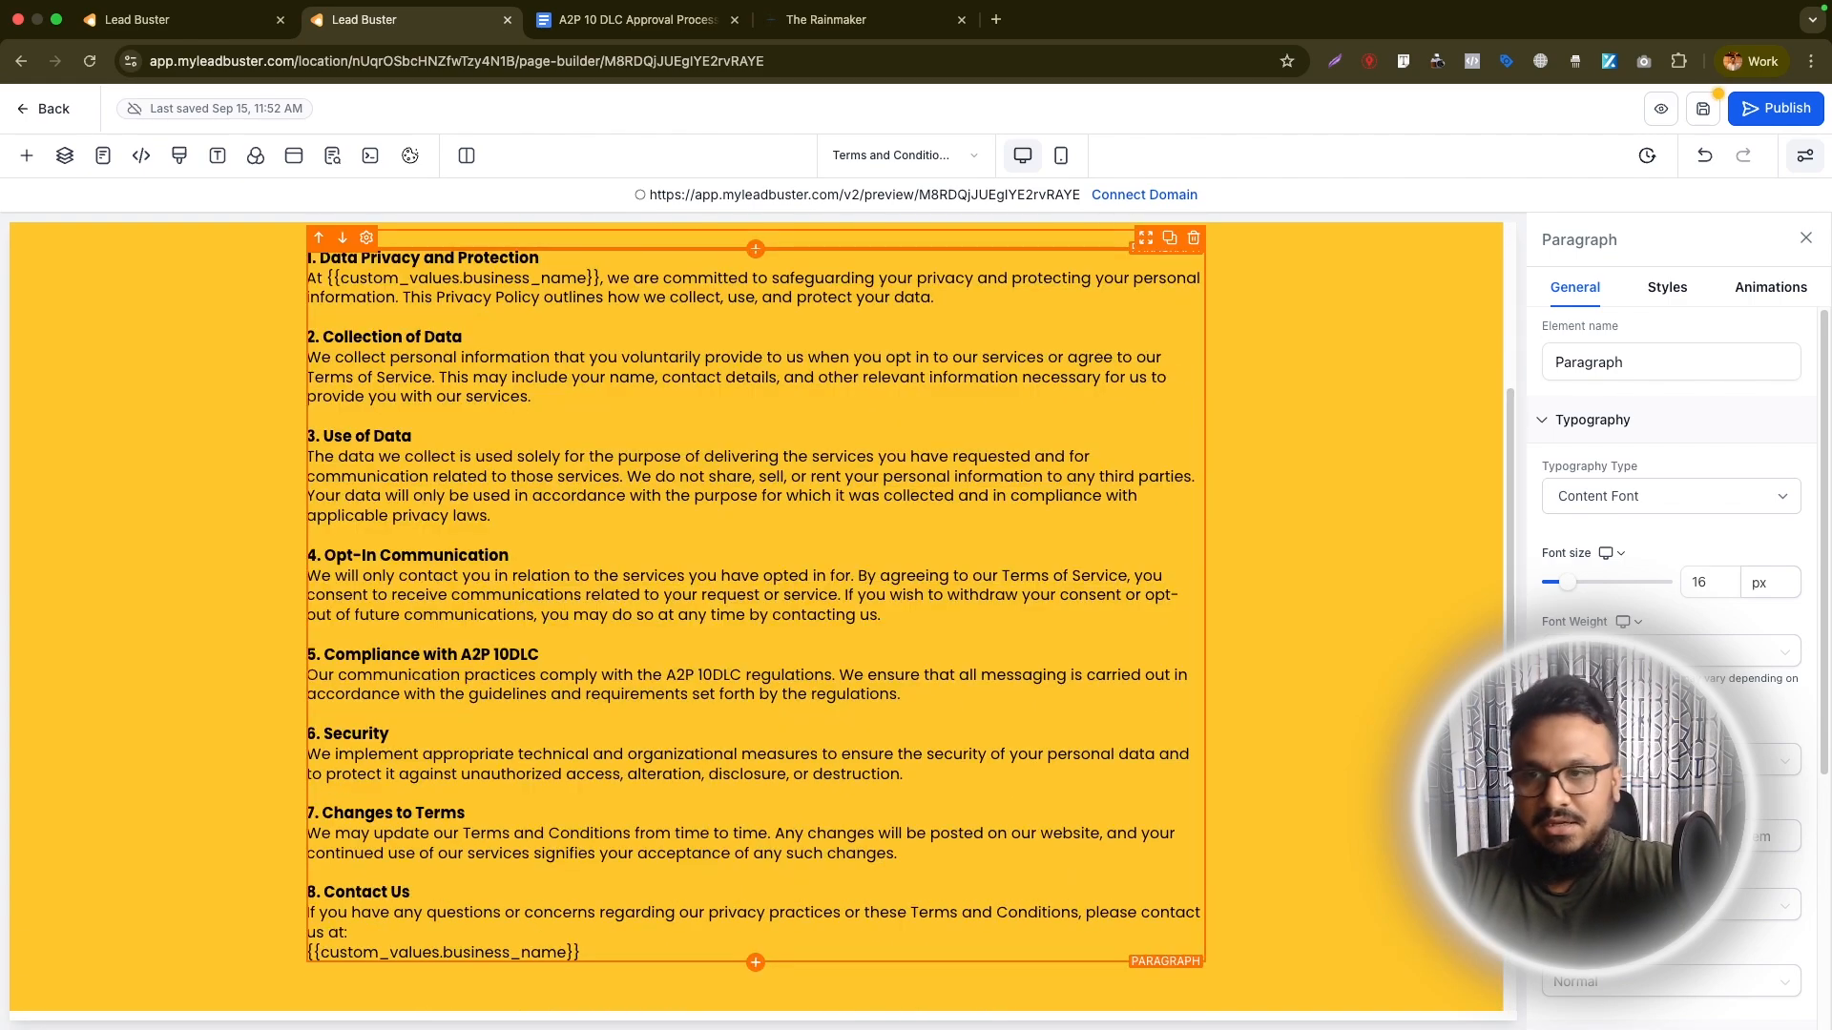
pyautogui.press('super+v')
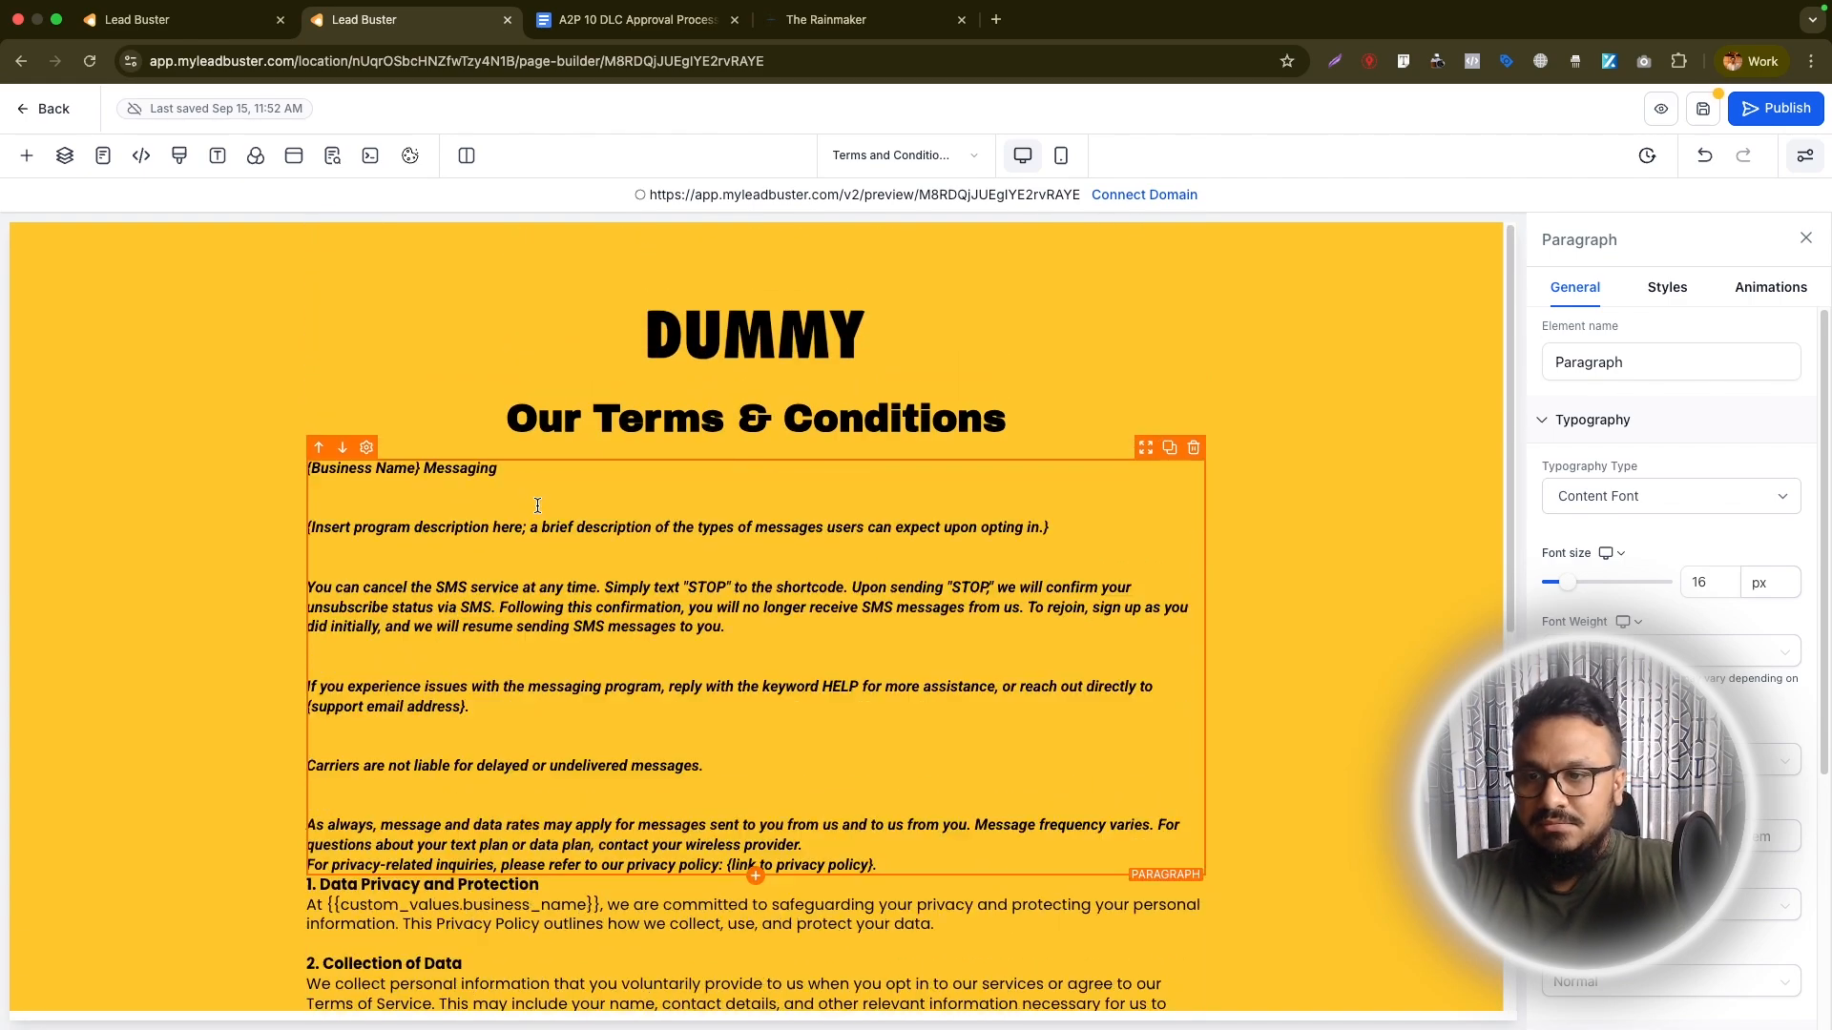
pyautogui.press('Return')
pyautogui.click(765, 637)
# Replace the {Business Name} placeholder with CompanyX and select the program description line
pyautogui.click(423, 467)
pyautogui.moveTo(423, 467); pyautogui.dragTo(307, 466)
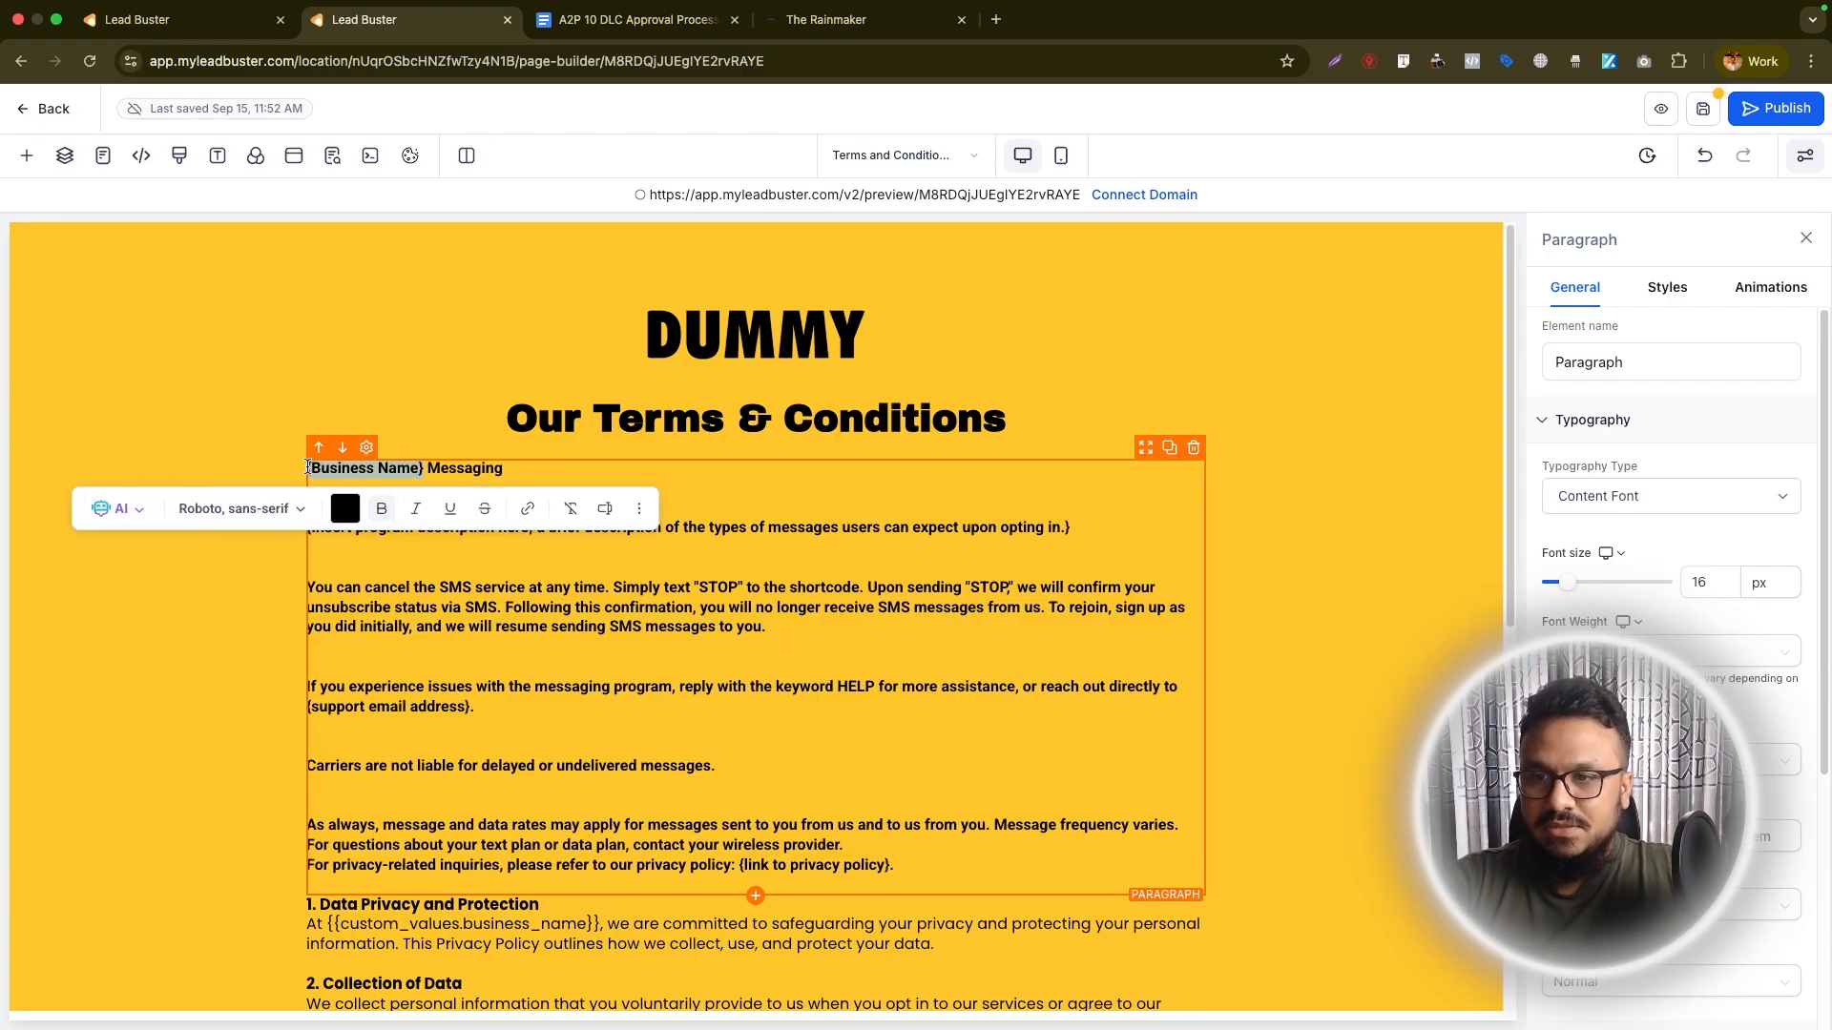
pyautogui.write('CompanyX')
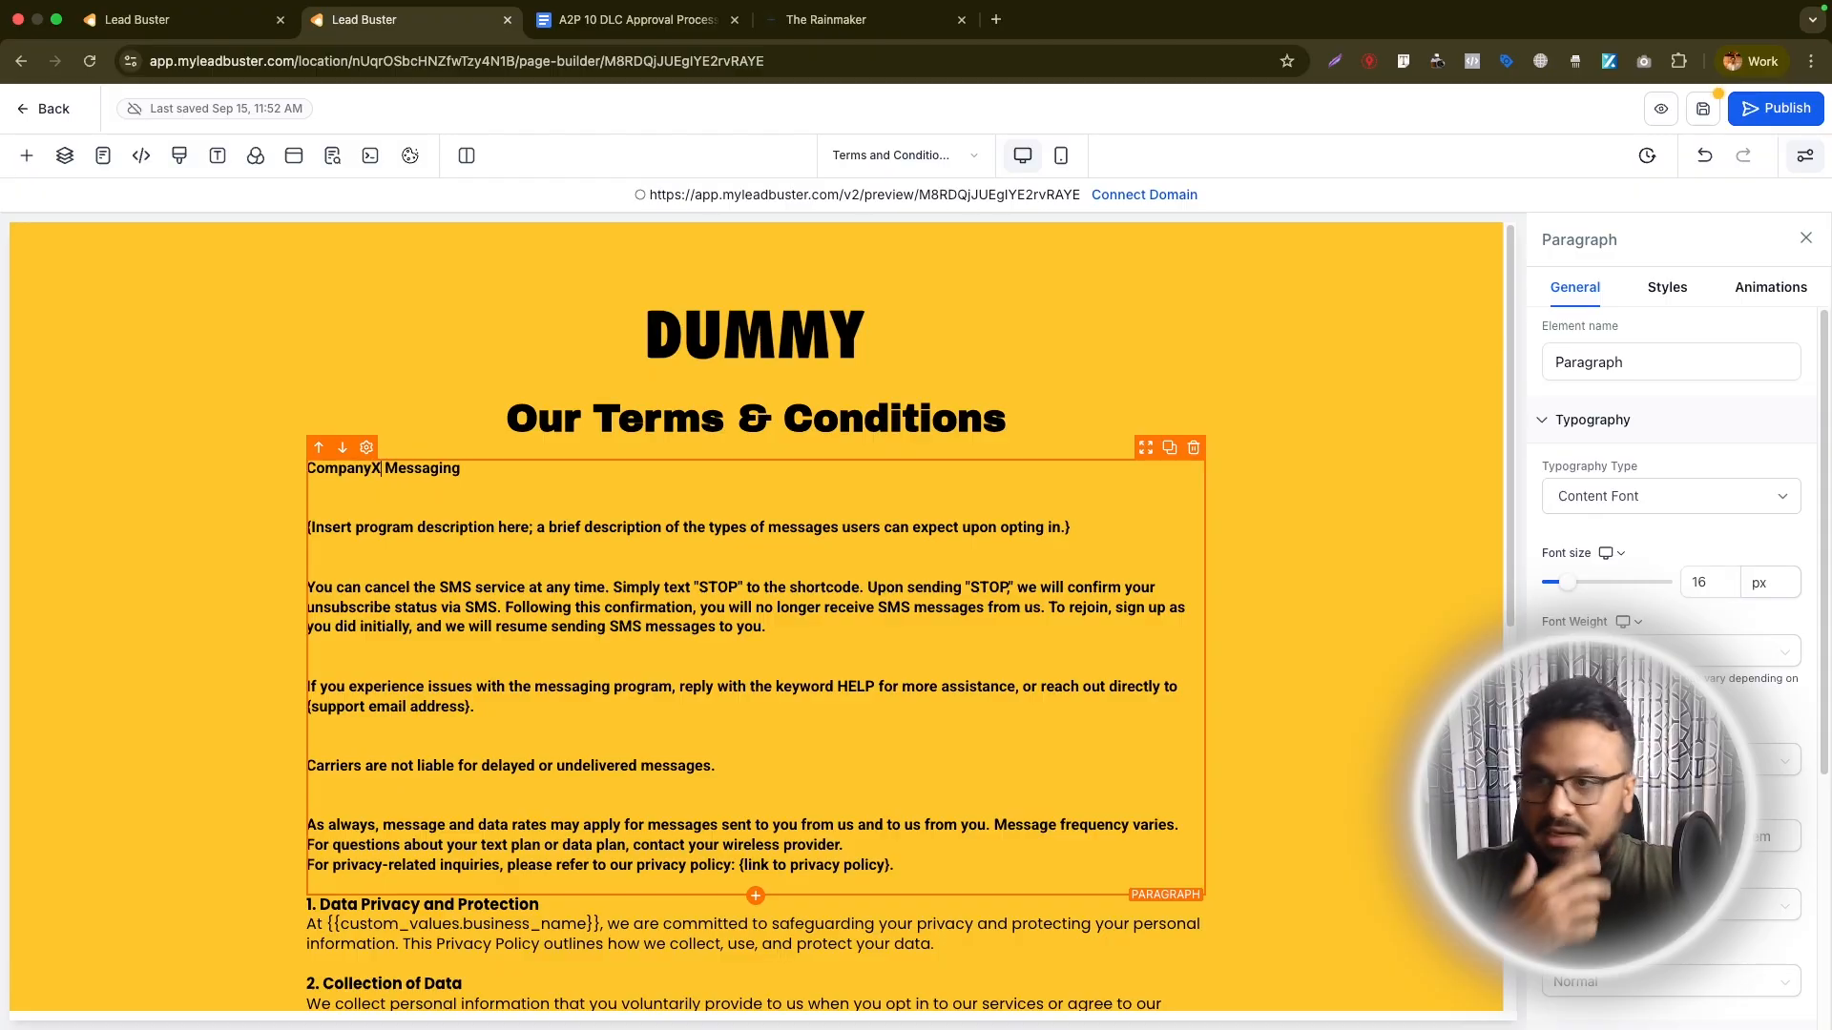
pyautogui.click(315, 532)
pyautogui.moveTo(315, 532); pyautogui.dragTo(1068, 526)
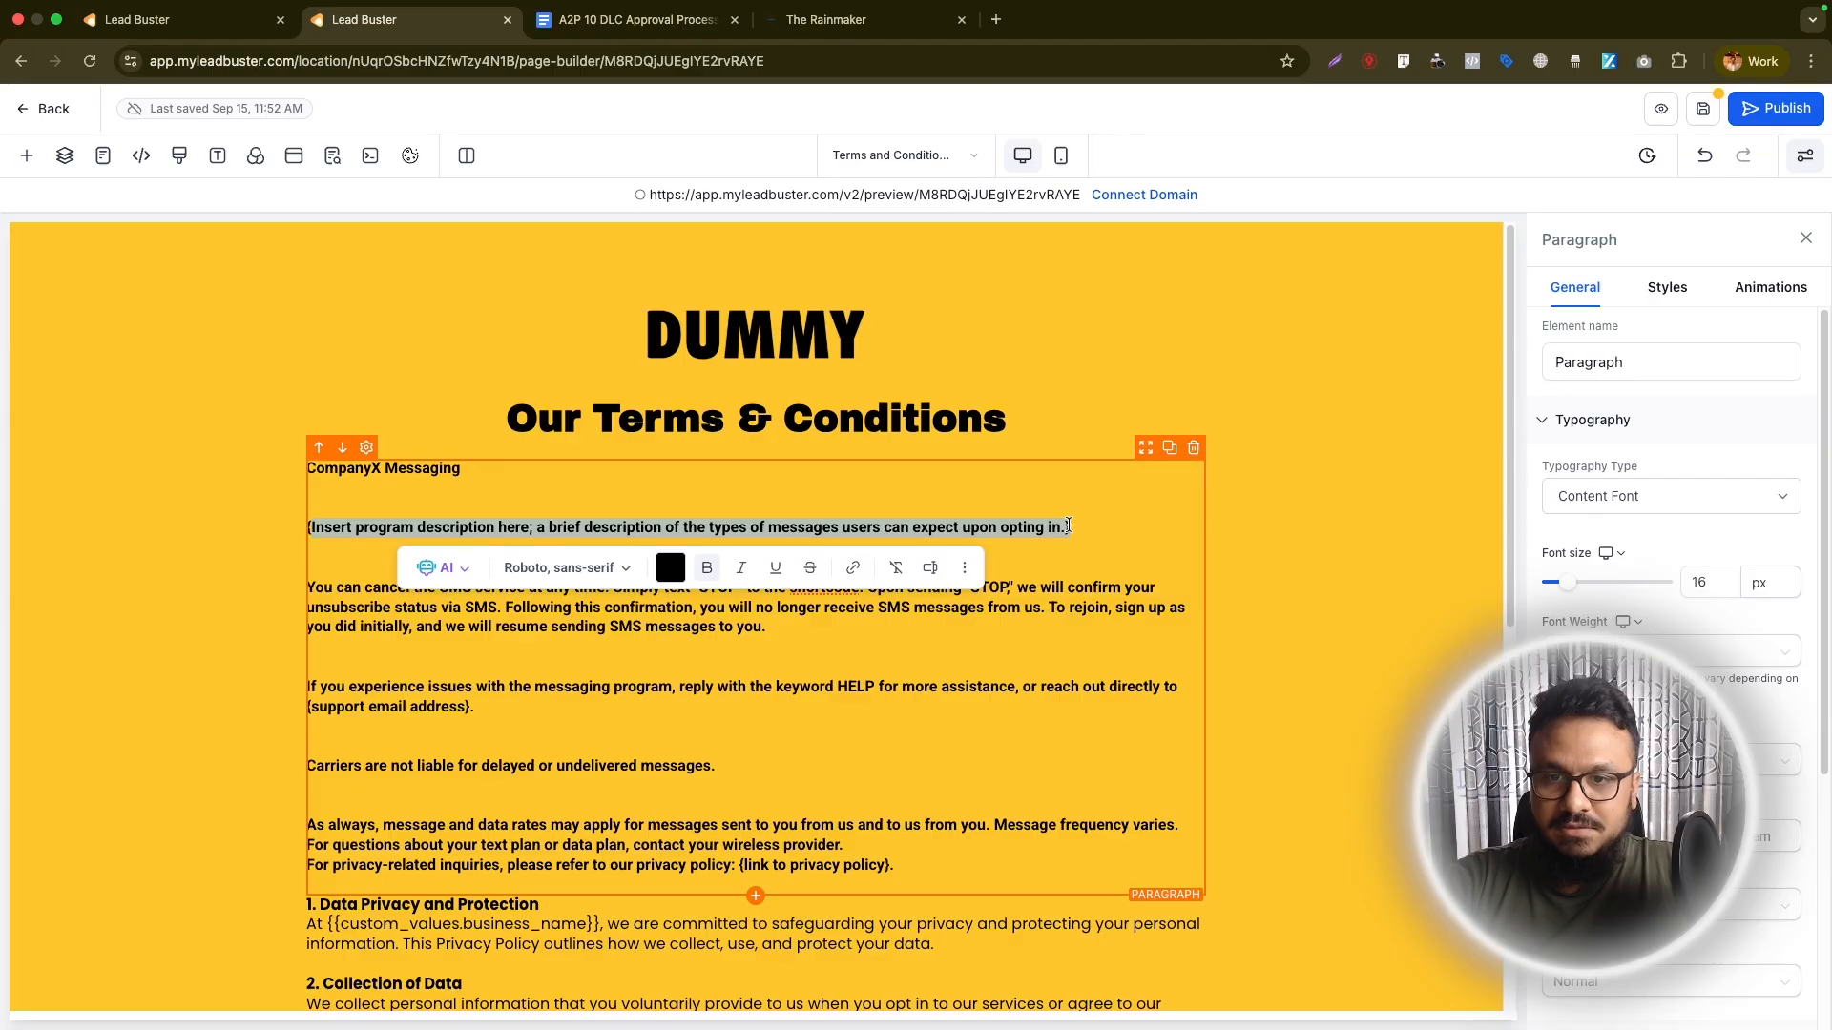
# Type an appointment-reminder program description and delete the extra blank lines
pyautogui.press('BackSpace')
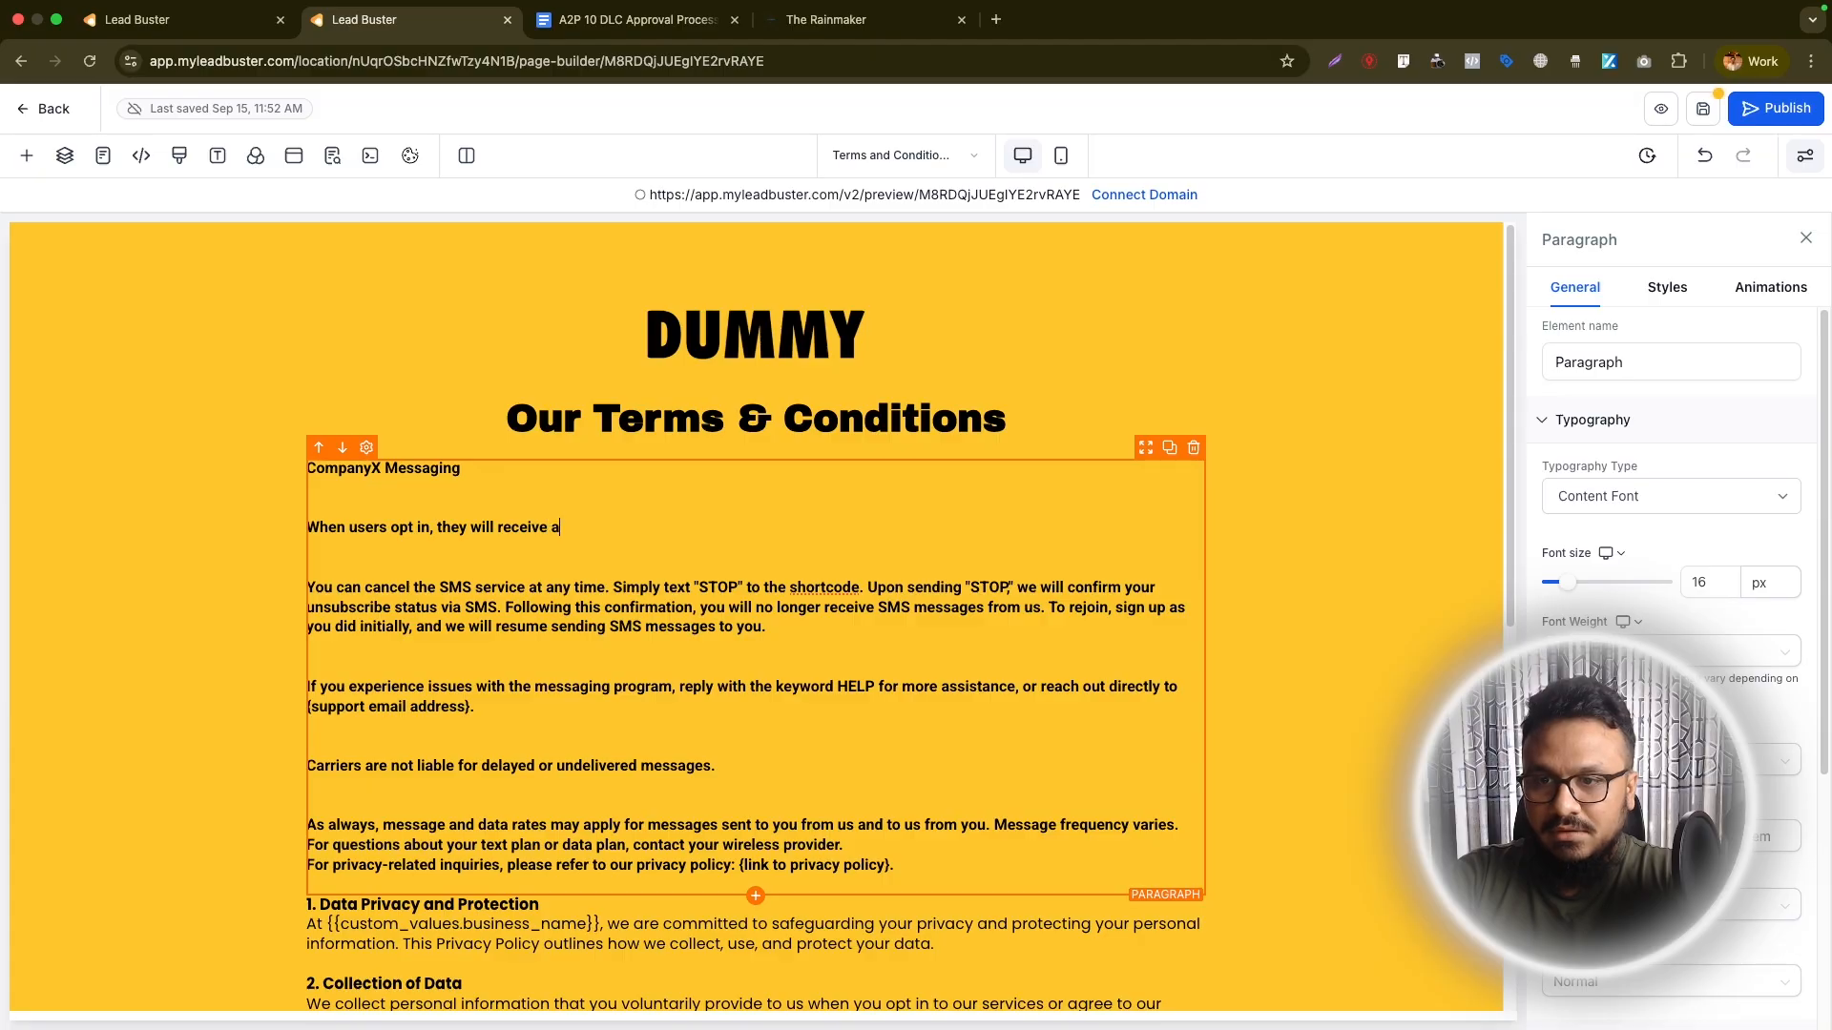
pyautogui.write('intment confirmation & reminders')
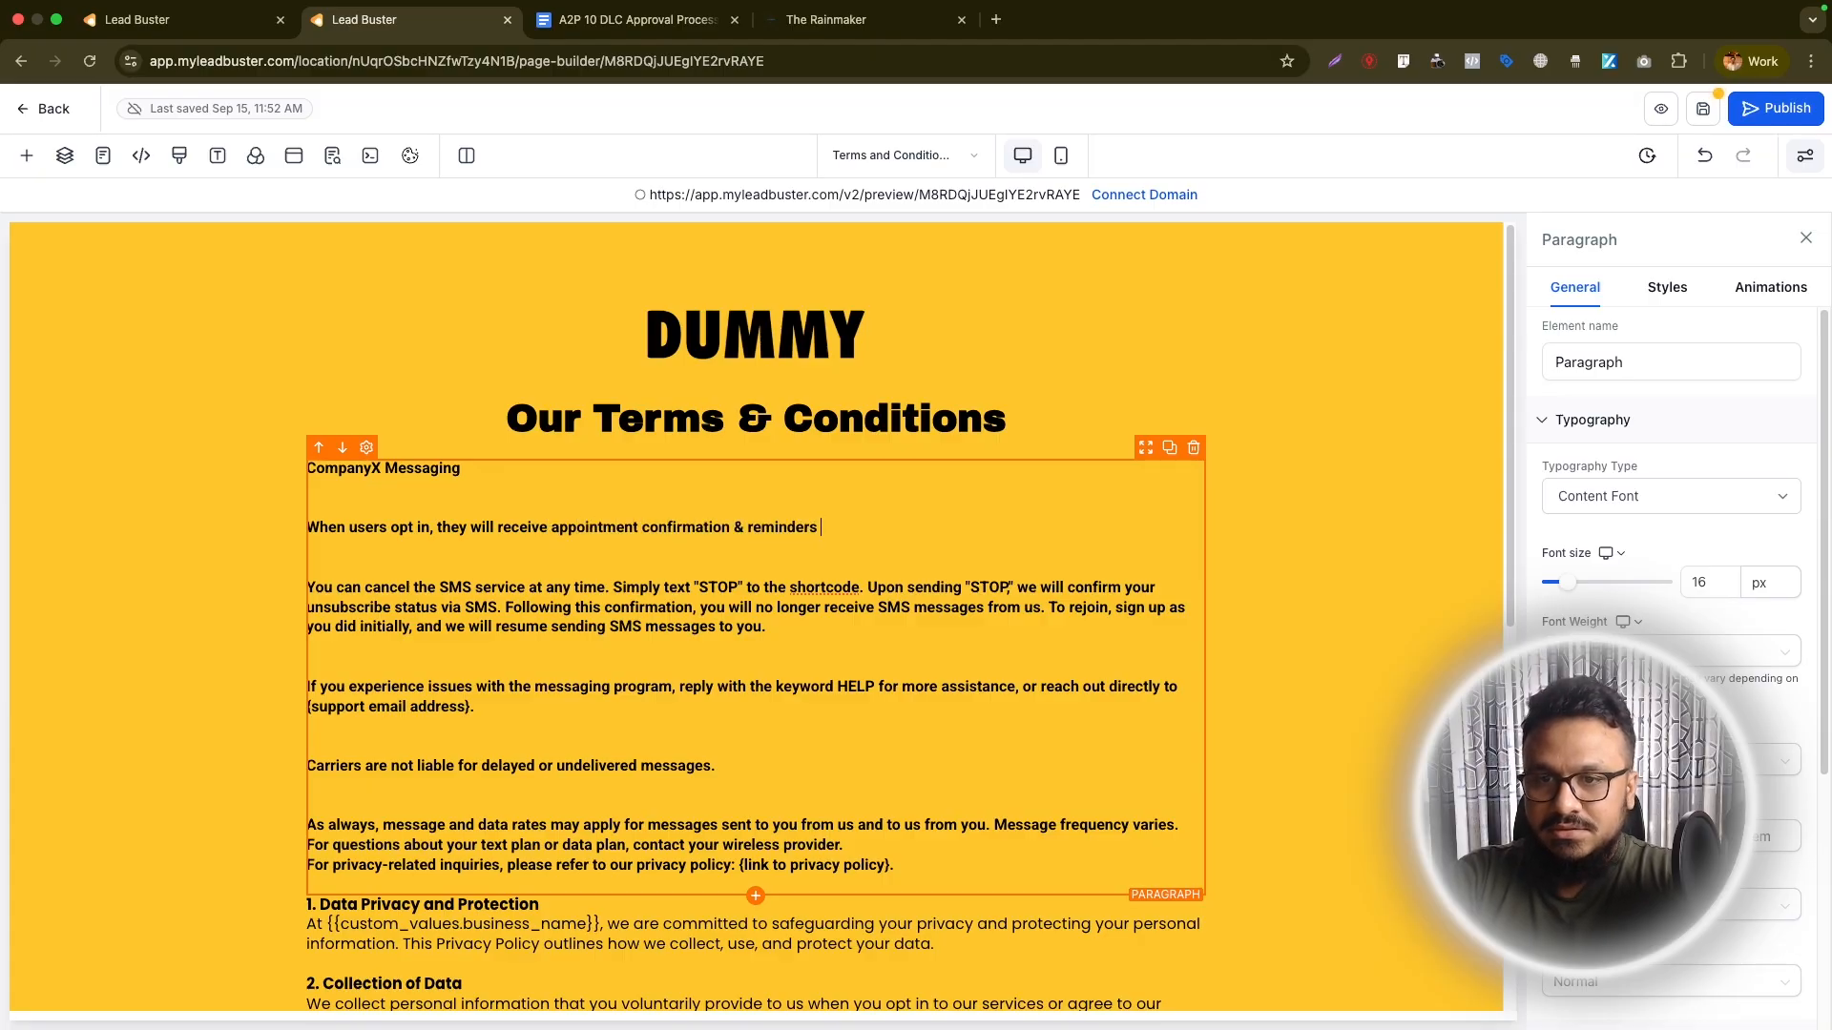
pyautogui.write('pointment with our company.')
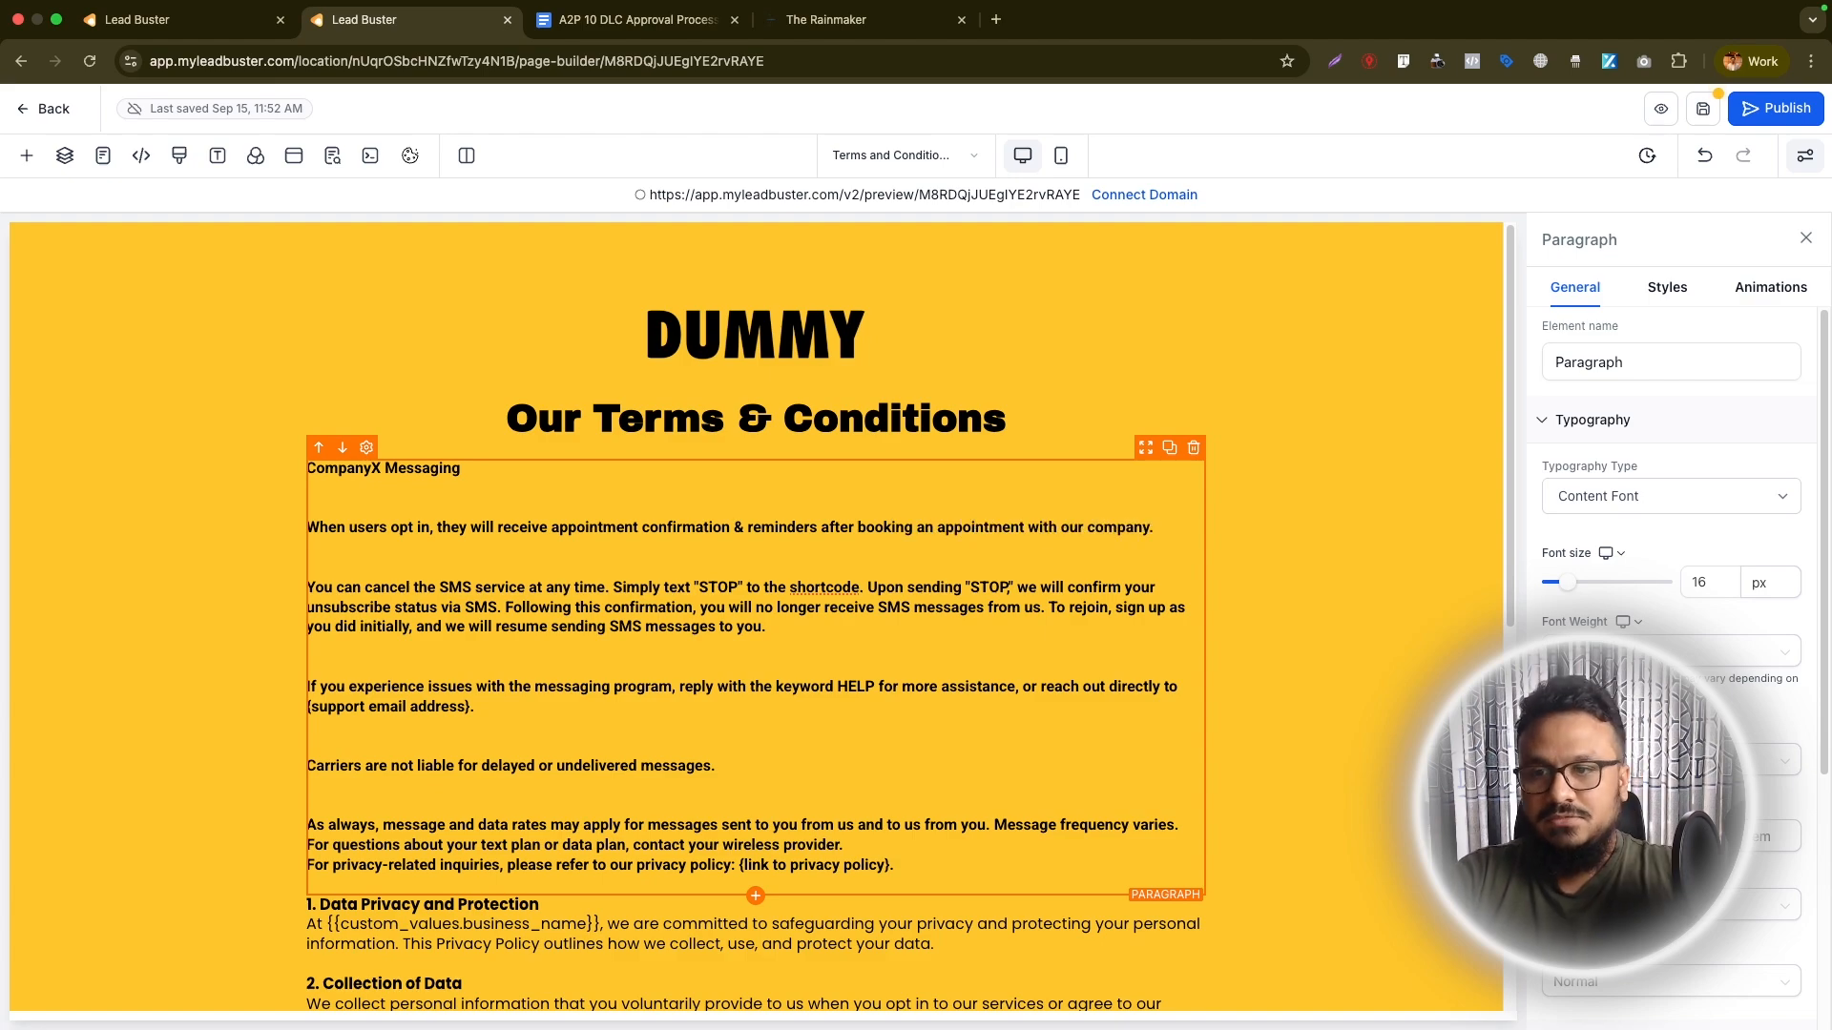
pyautogui.click(754, 570)
pyautogui.press('BackSpace')
pyautogui.click(334, 641)
pyautogui.press('BackSpace')
pyautogui.click(333, 691)
pyautogui.press('BackSpace')
pyautogui.click(332, 740)
pyautogui.press('BackSpace')
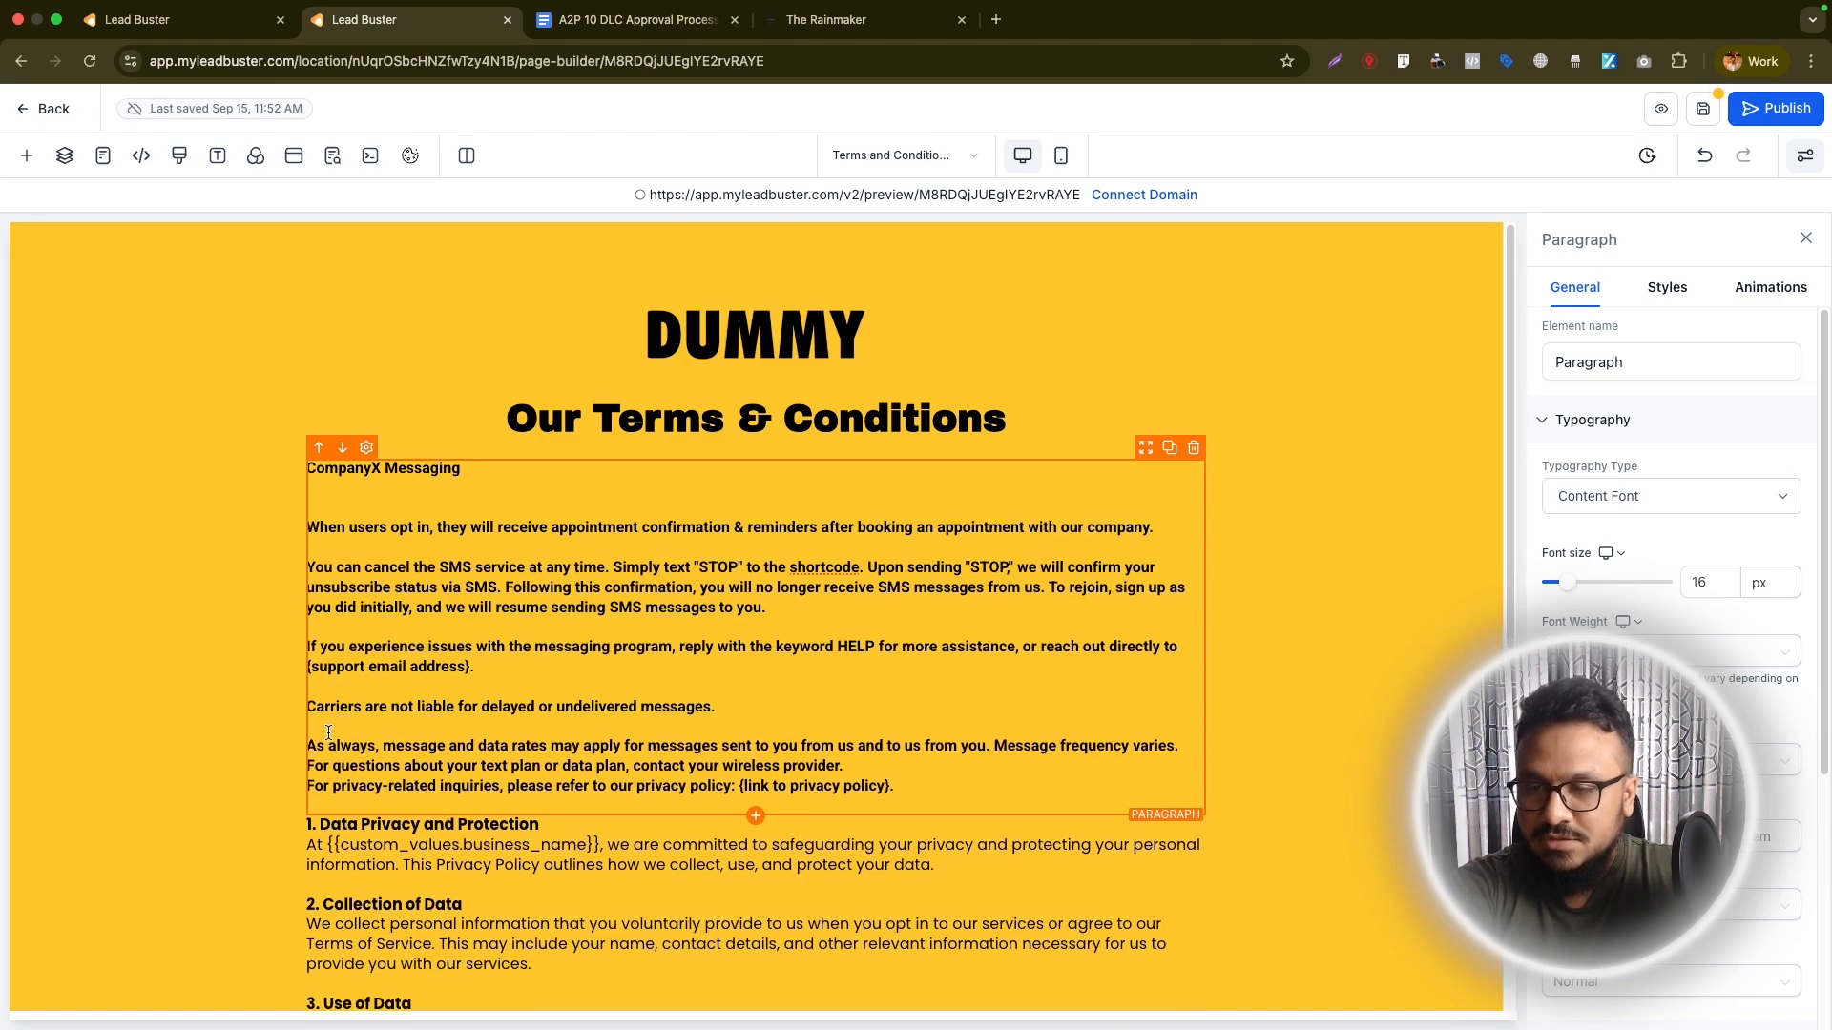
# Replace the {support email address} placeholder with the support e-mail address
pyautogui.moveTo(470, 667); pyautogui.dragTo(307, 668)
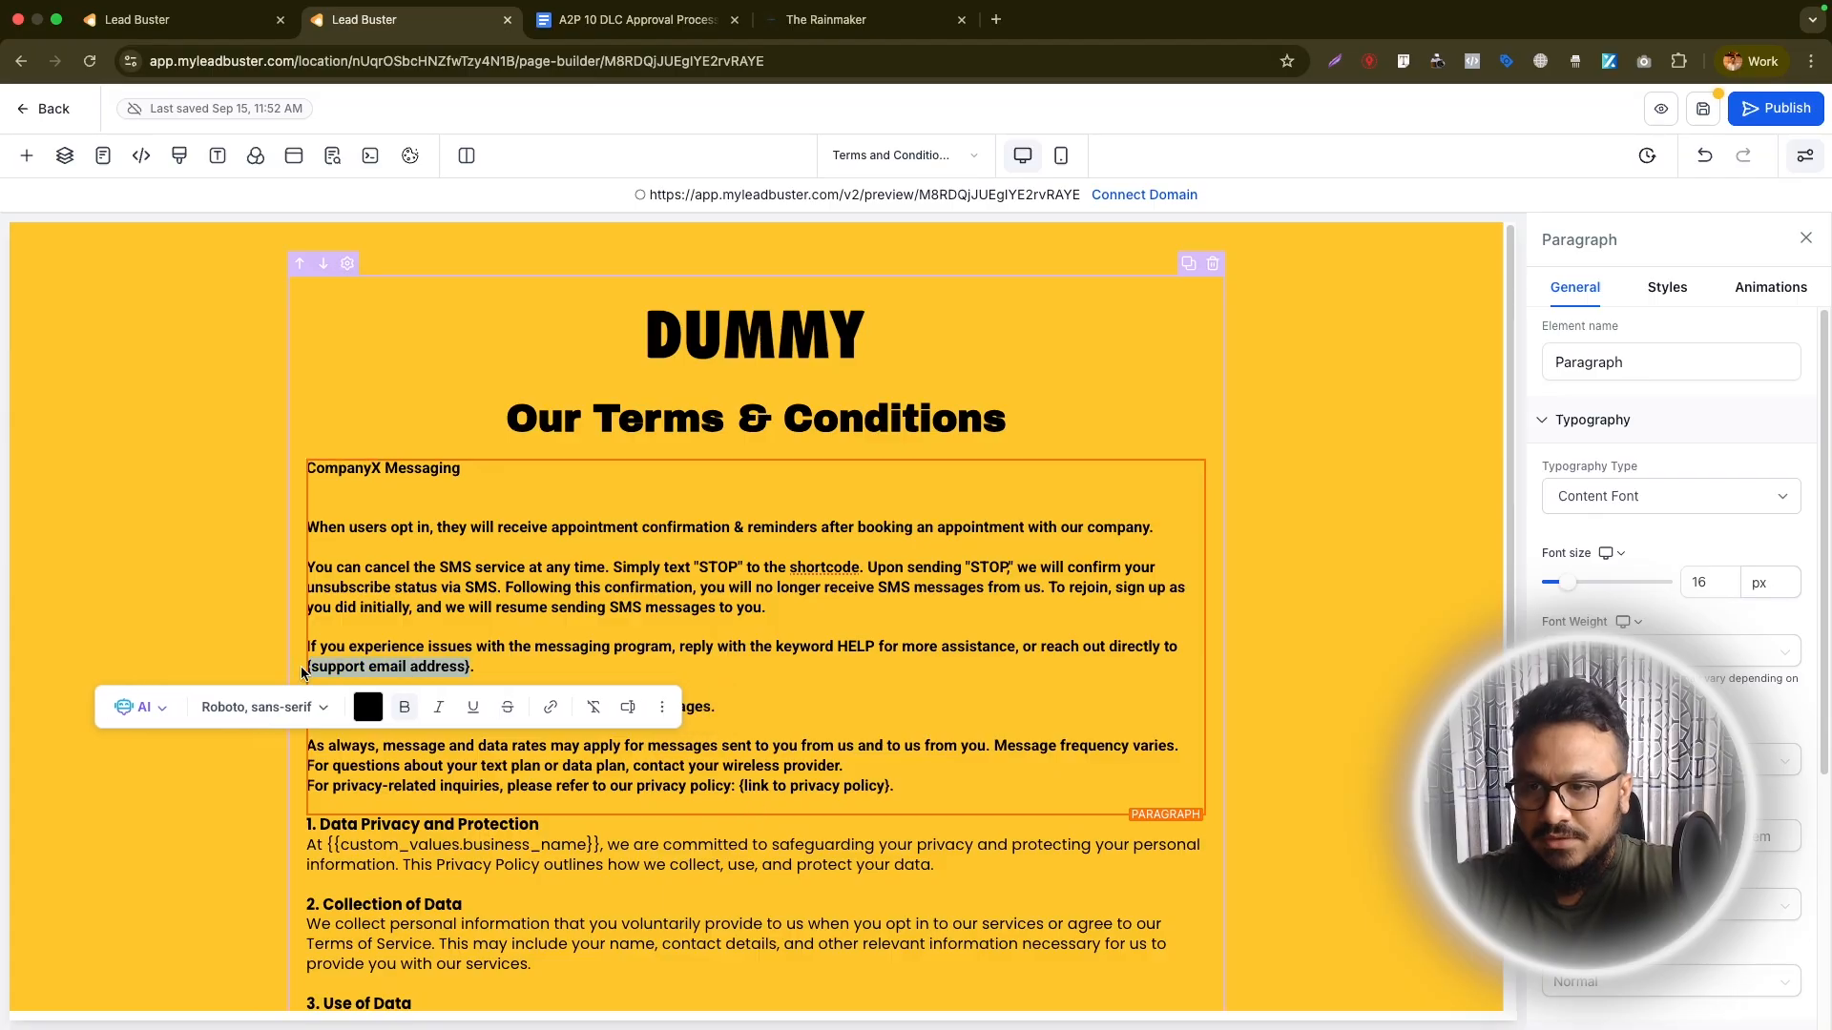
pyautogui.press('BackSpace')
pyautogui.click(301, 675)
pyautogui.write('info@companyx.com.')
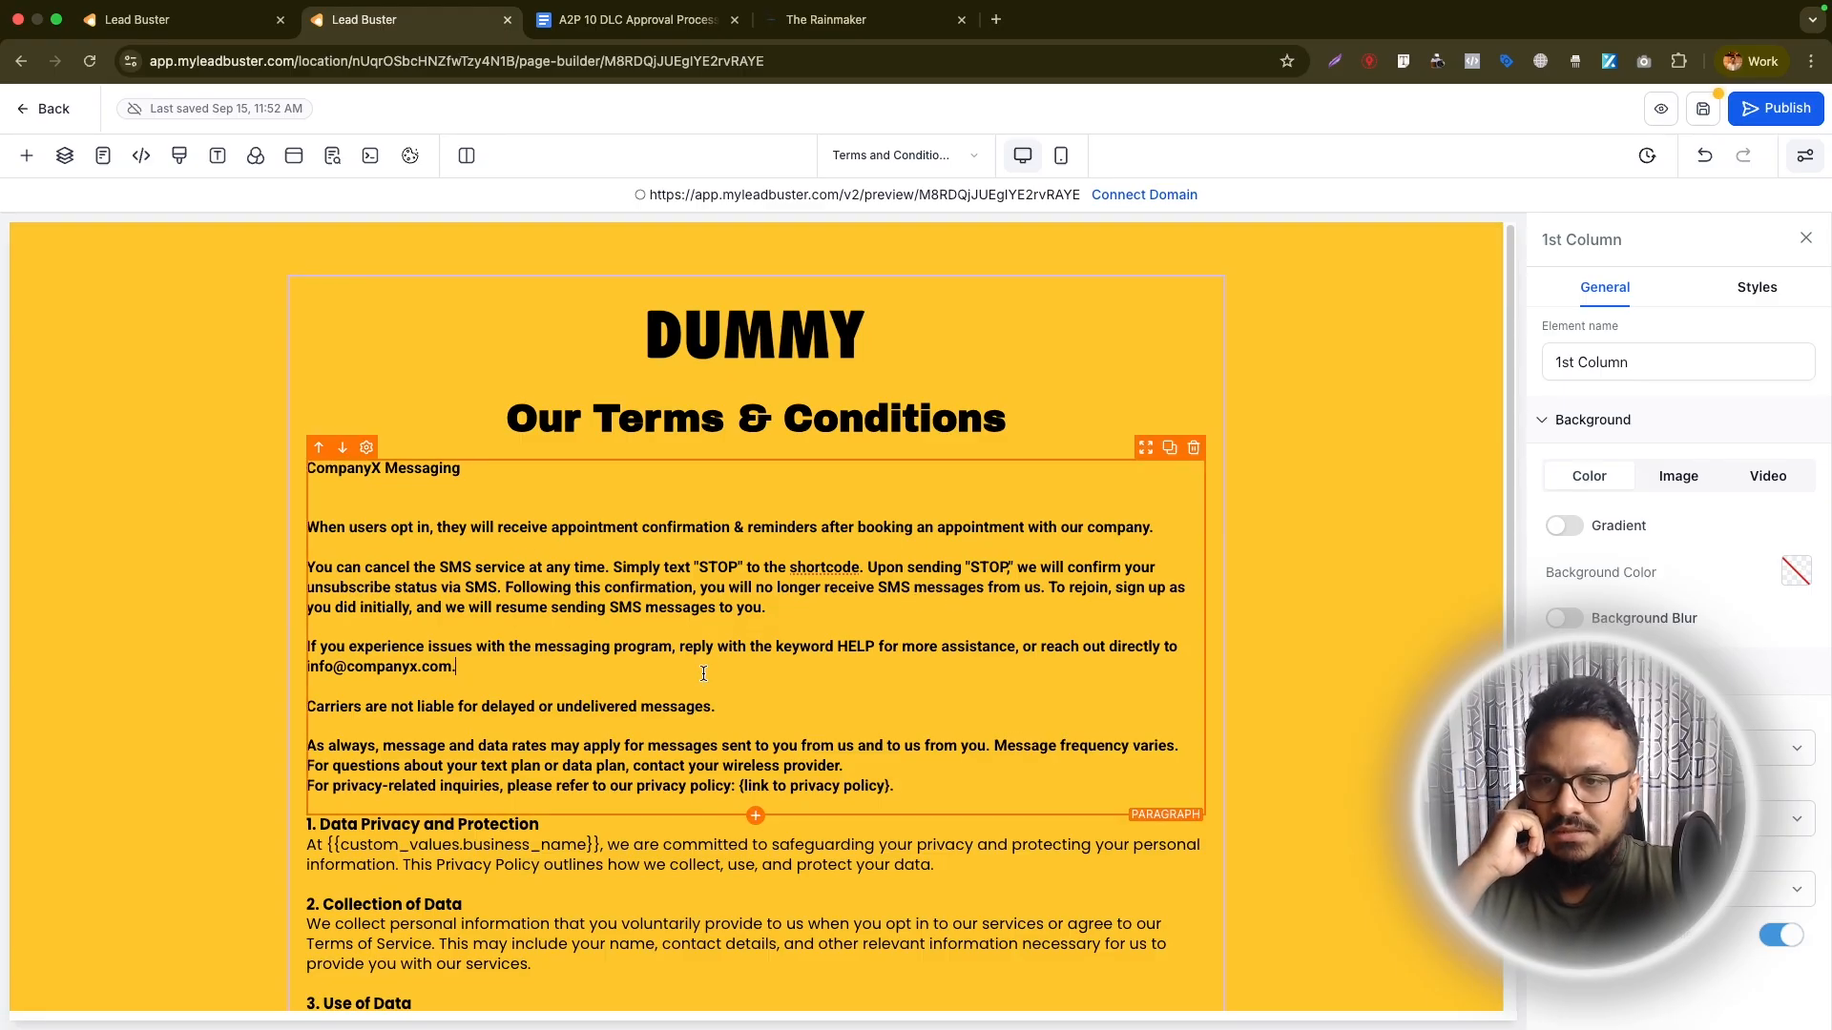
pyautogui.scroll(-1, 860, 725)
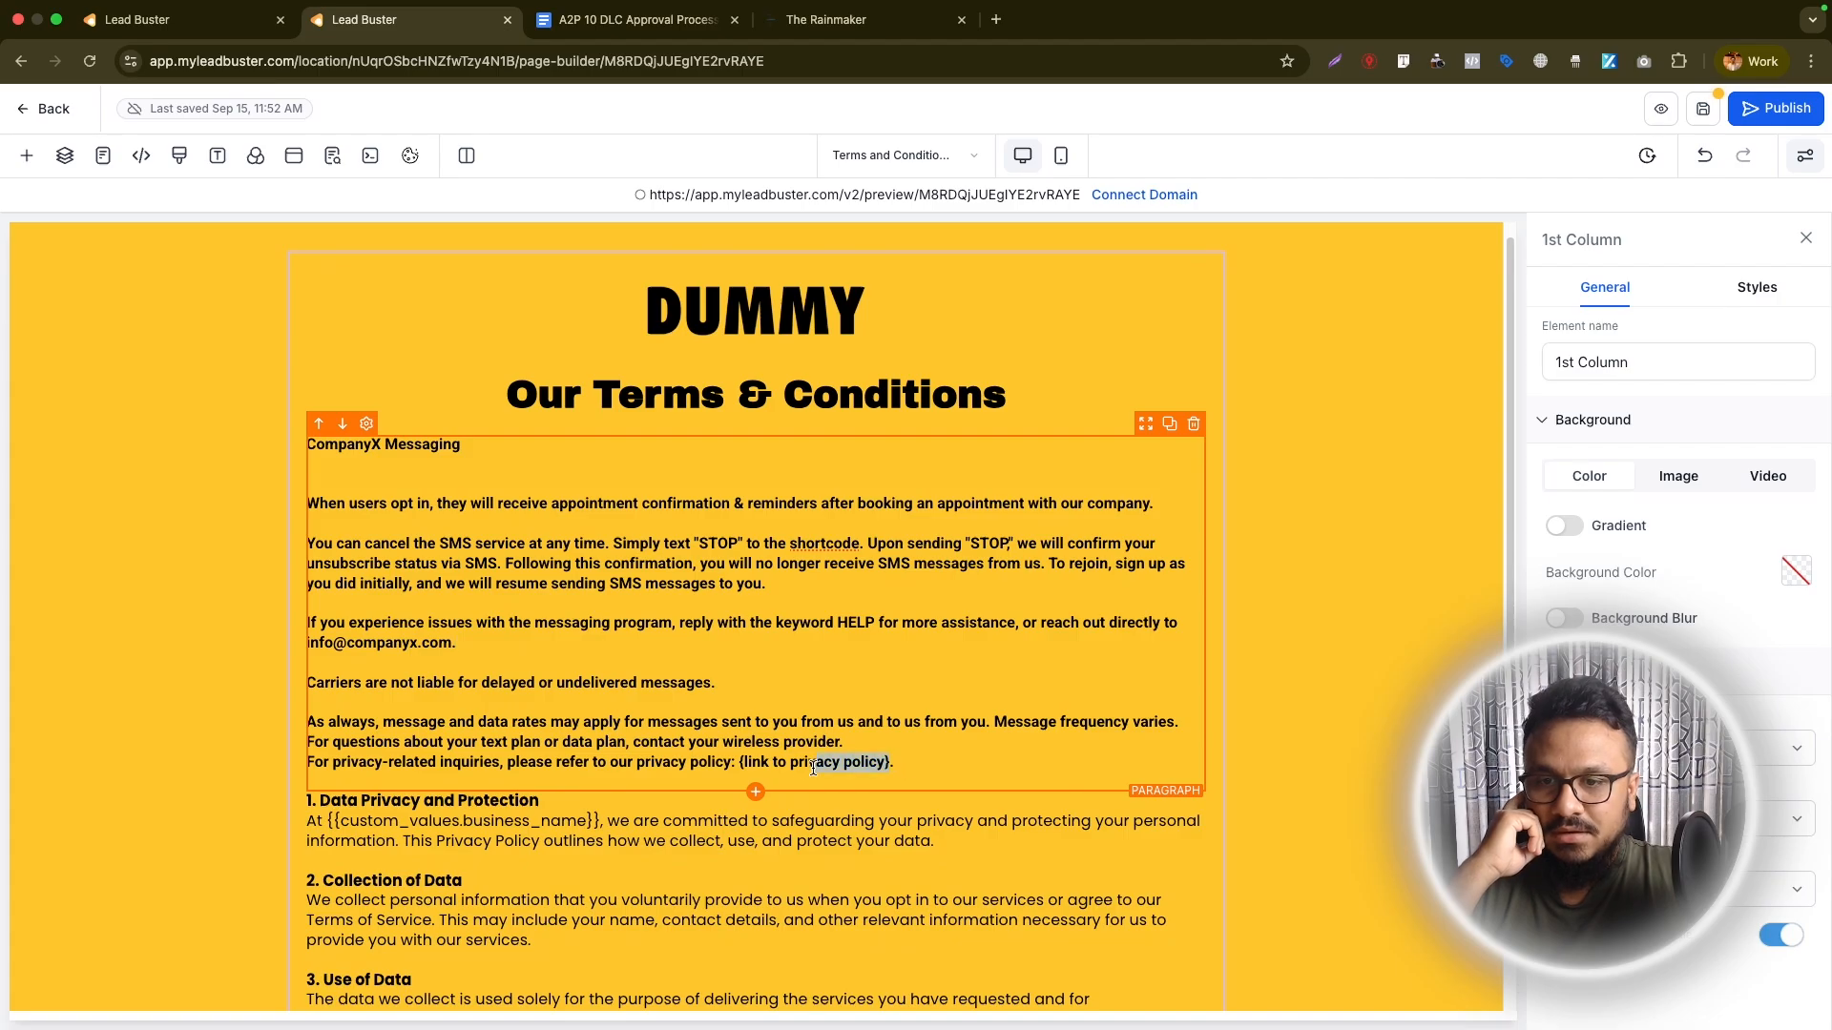
pyautogui.moveTo(890, 763); pyautogui.dragTo(740, 768)
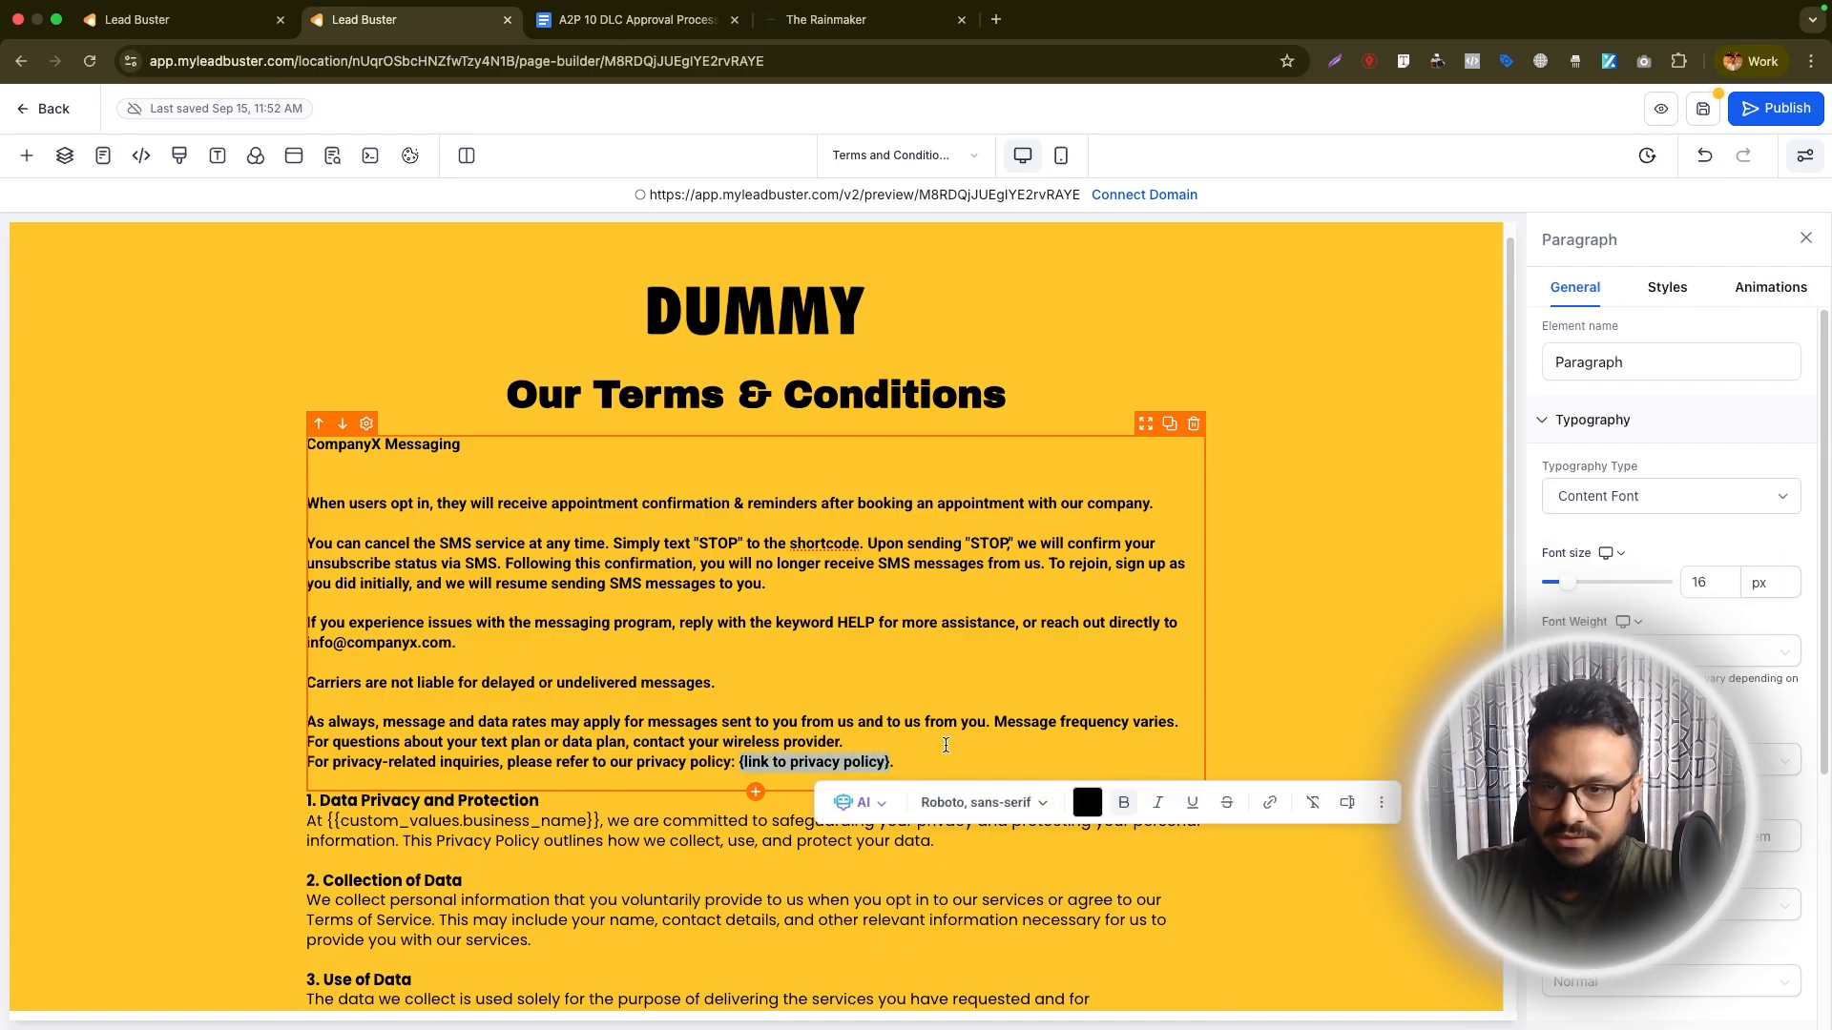
pyautogui.press('BackSpace')
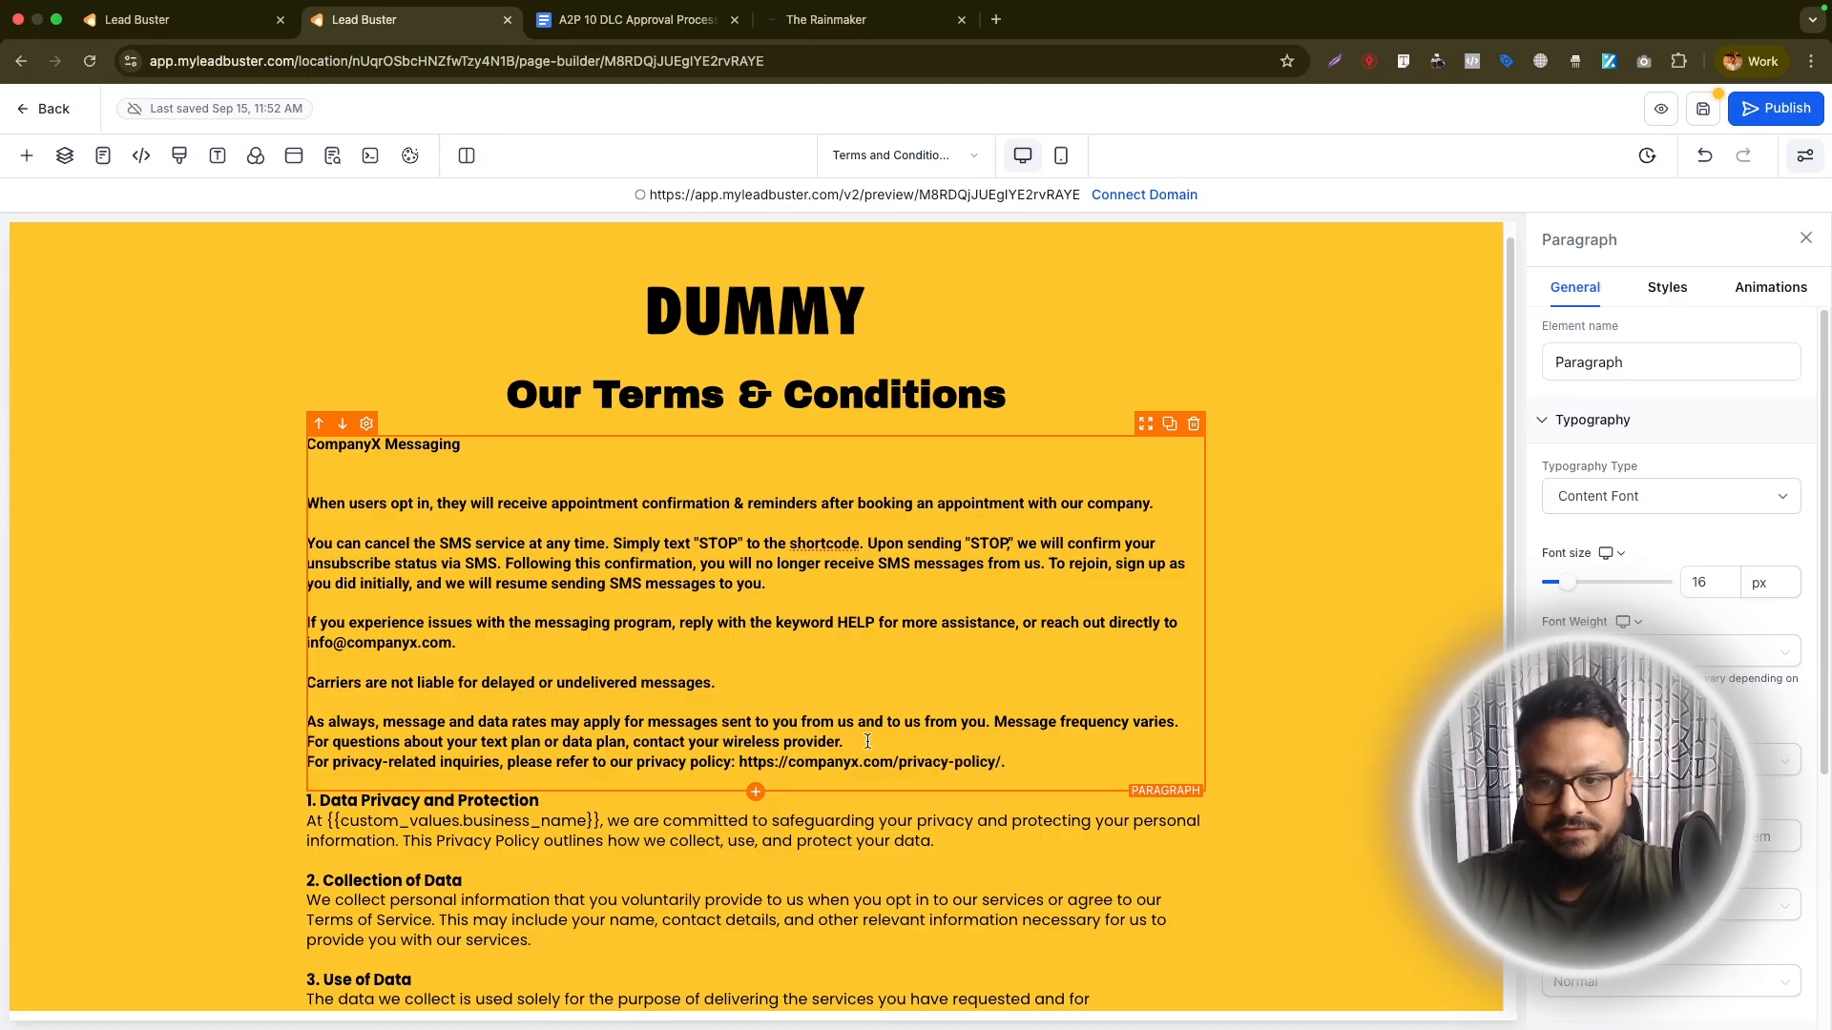
pyautogui.press('Return')
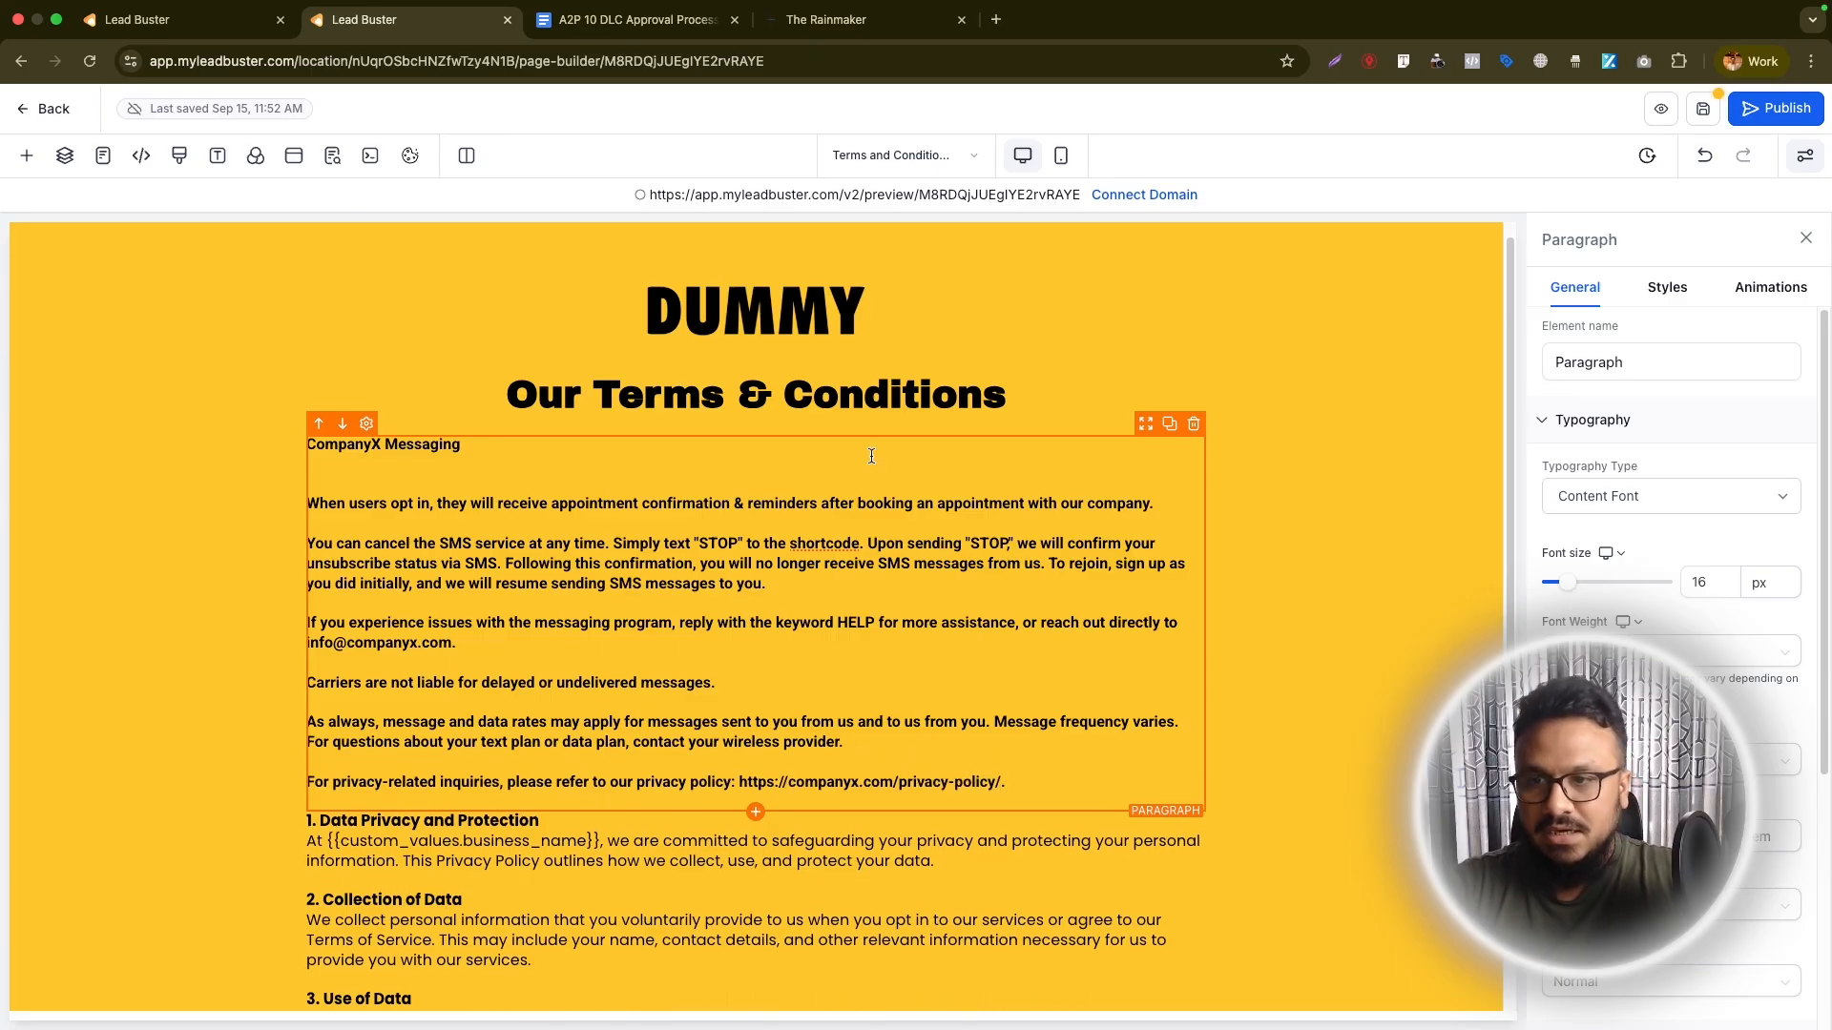
pyautogui.press('super+s')
pyautogui.scroll(-5, 669, 590)
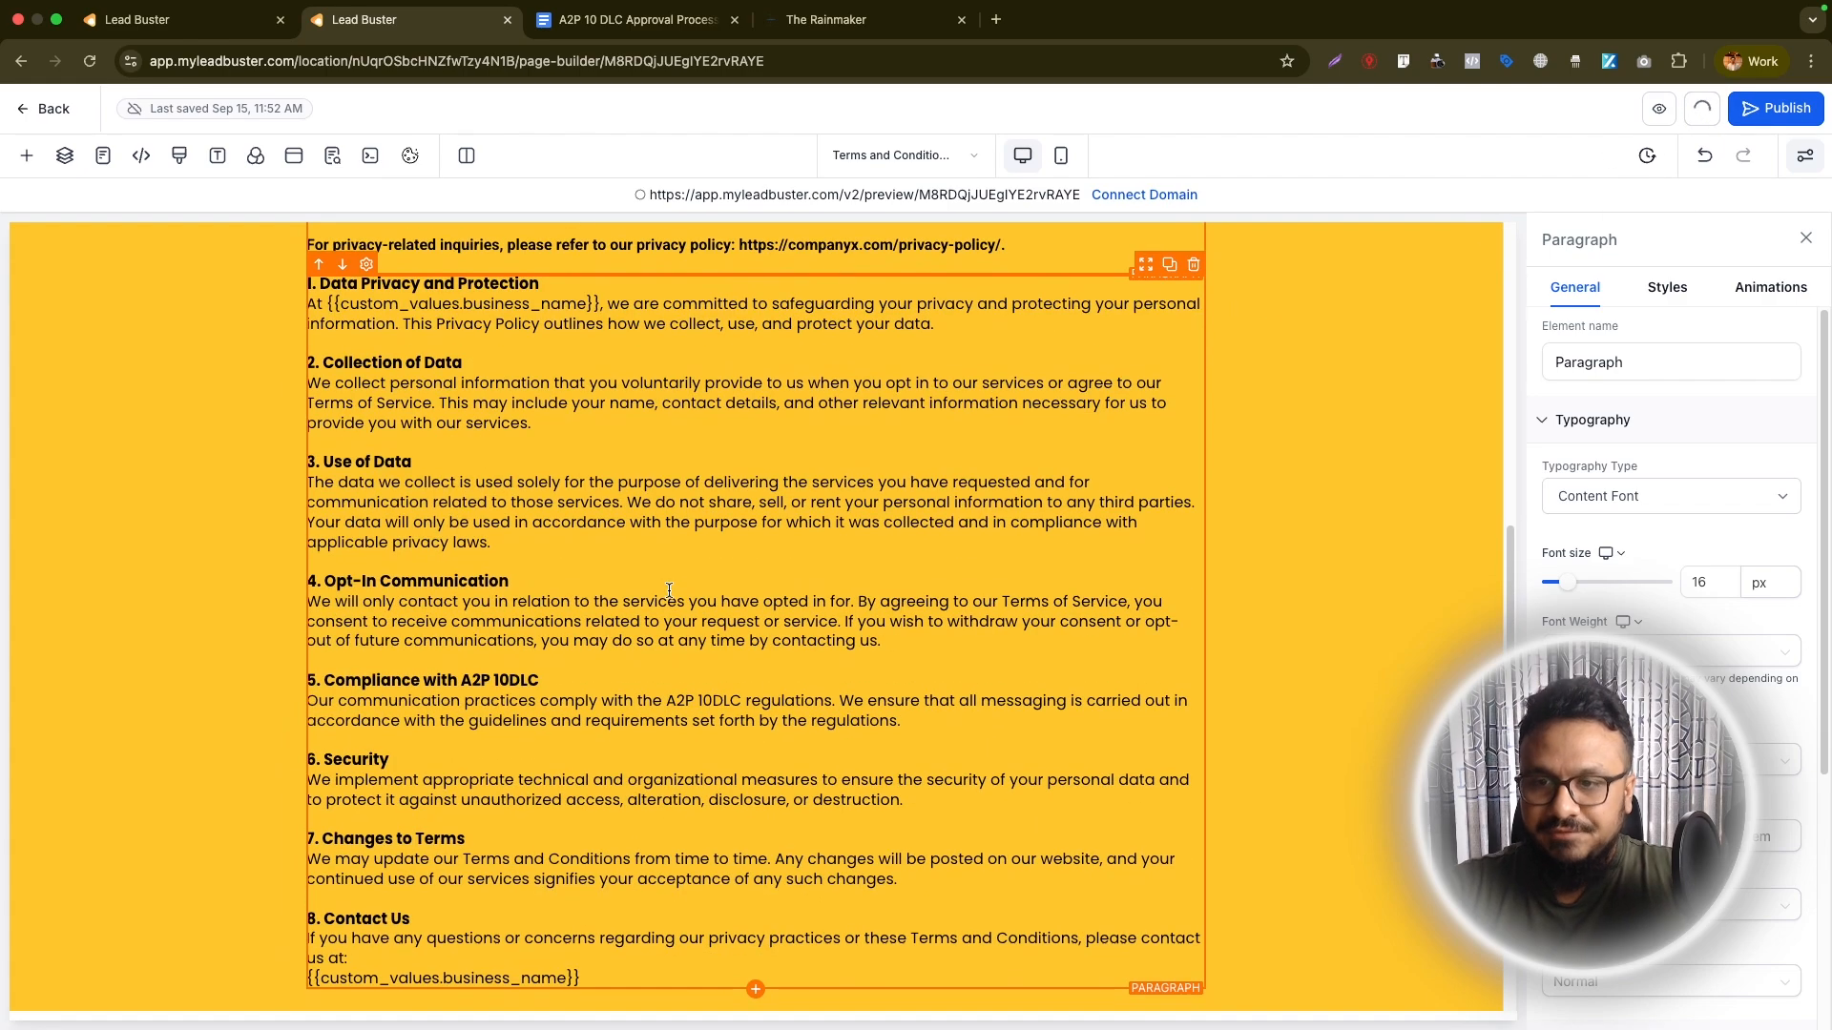
pyautogui.scroll(-1, 669, 591)
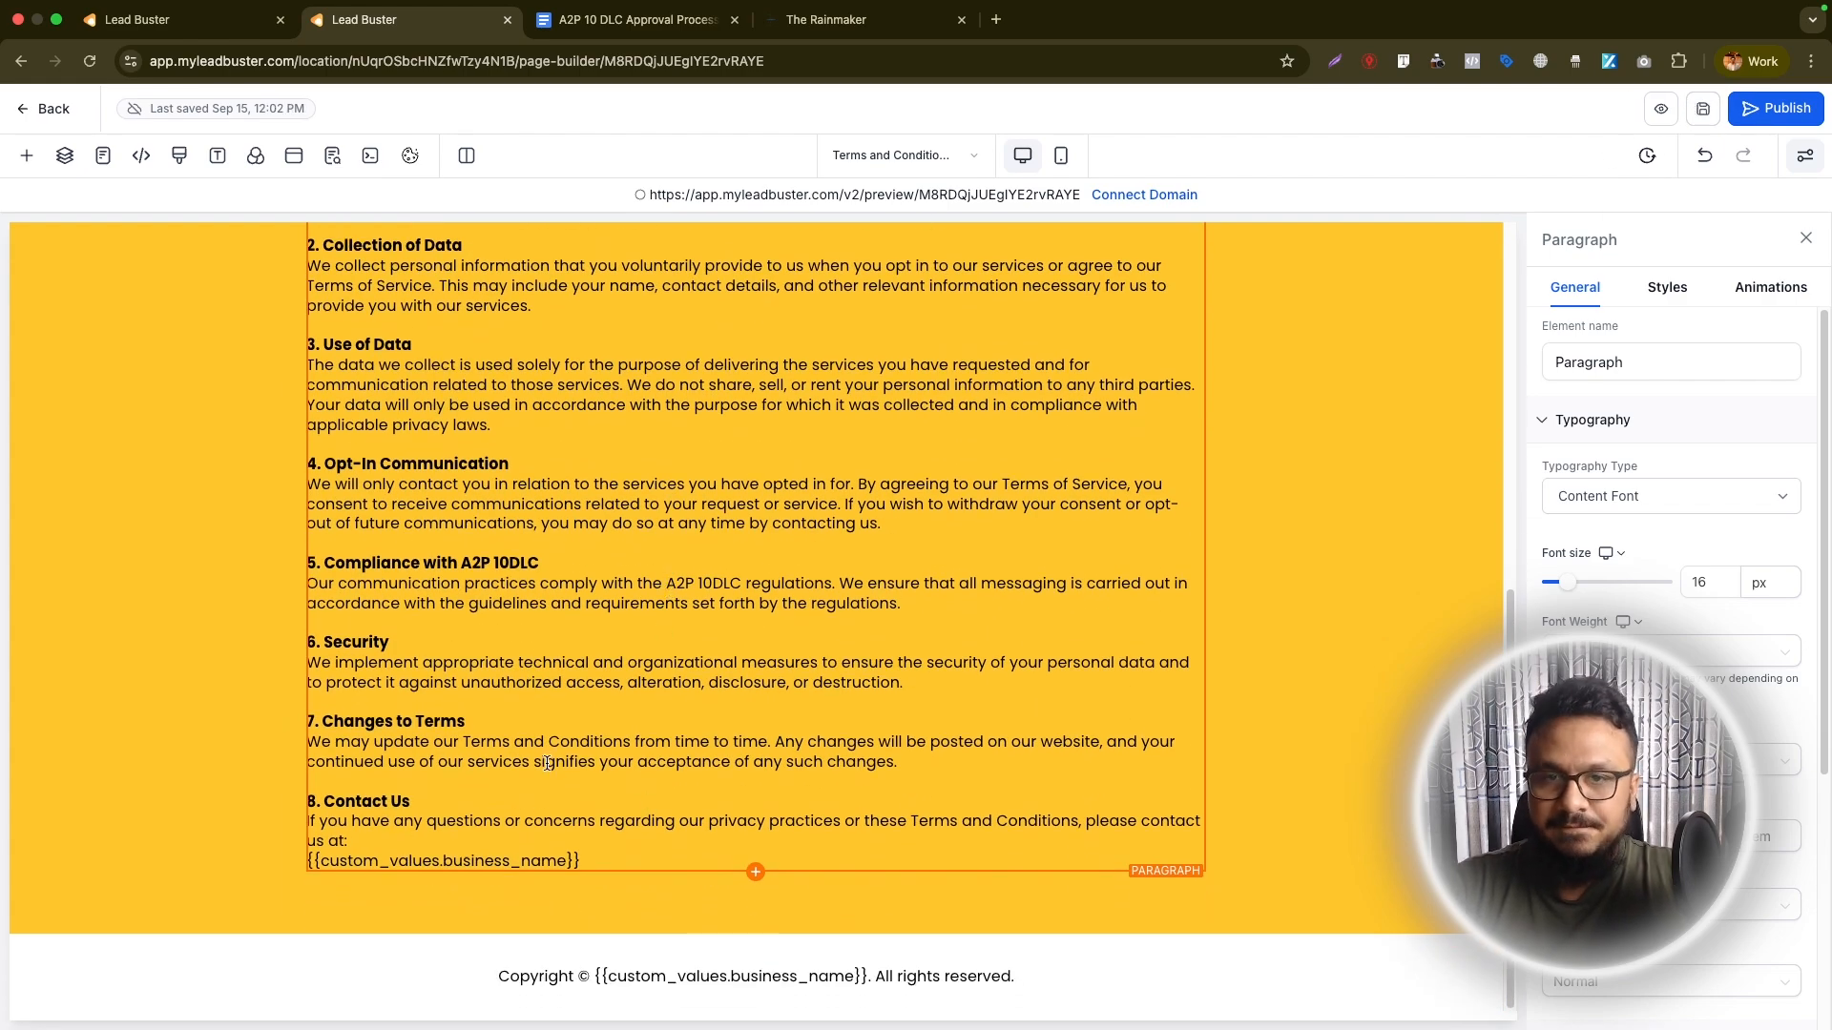
pyautogui.scroll(6, 547, 764)
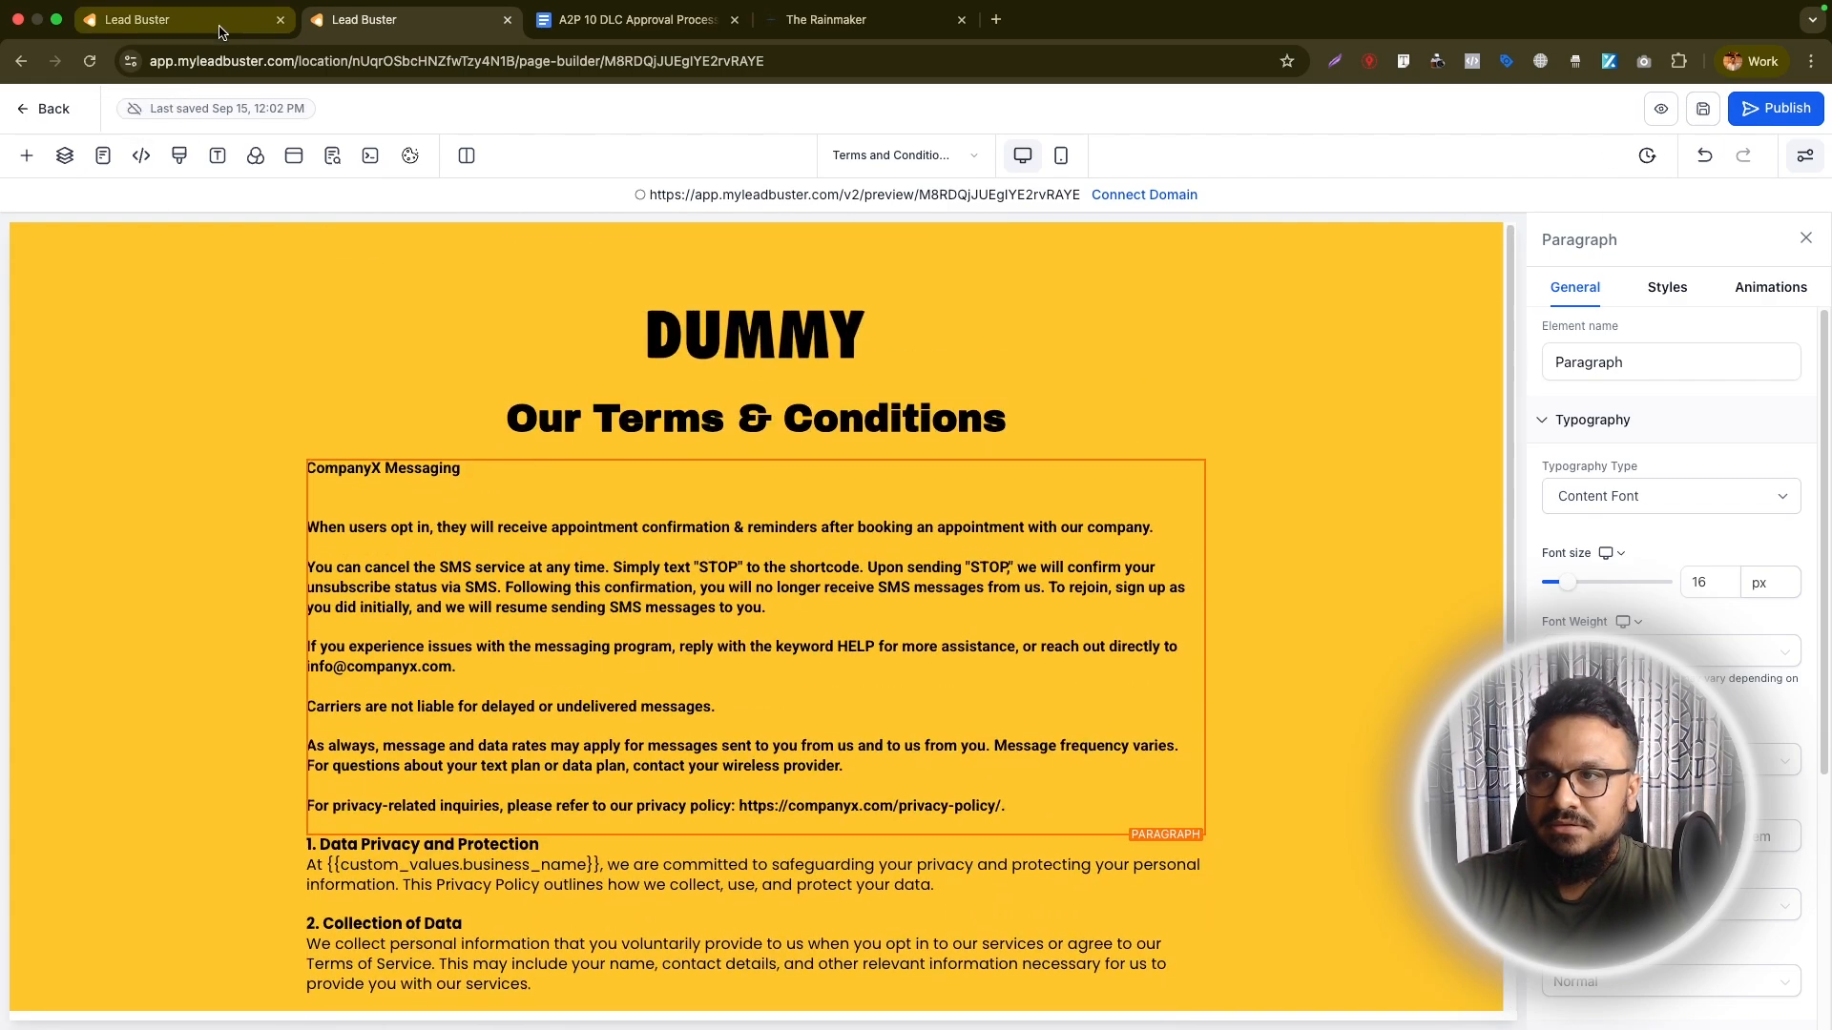
# Open the funnel's Terms and Conditions step and check its URL path and domain
pyautogui.click(219, 28)
pyautogui.click(67, 1000)
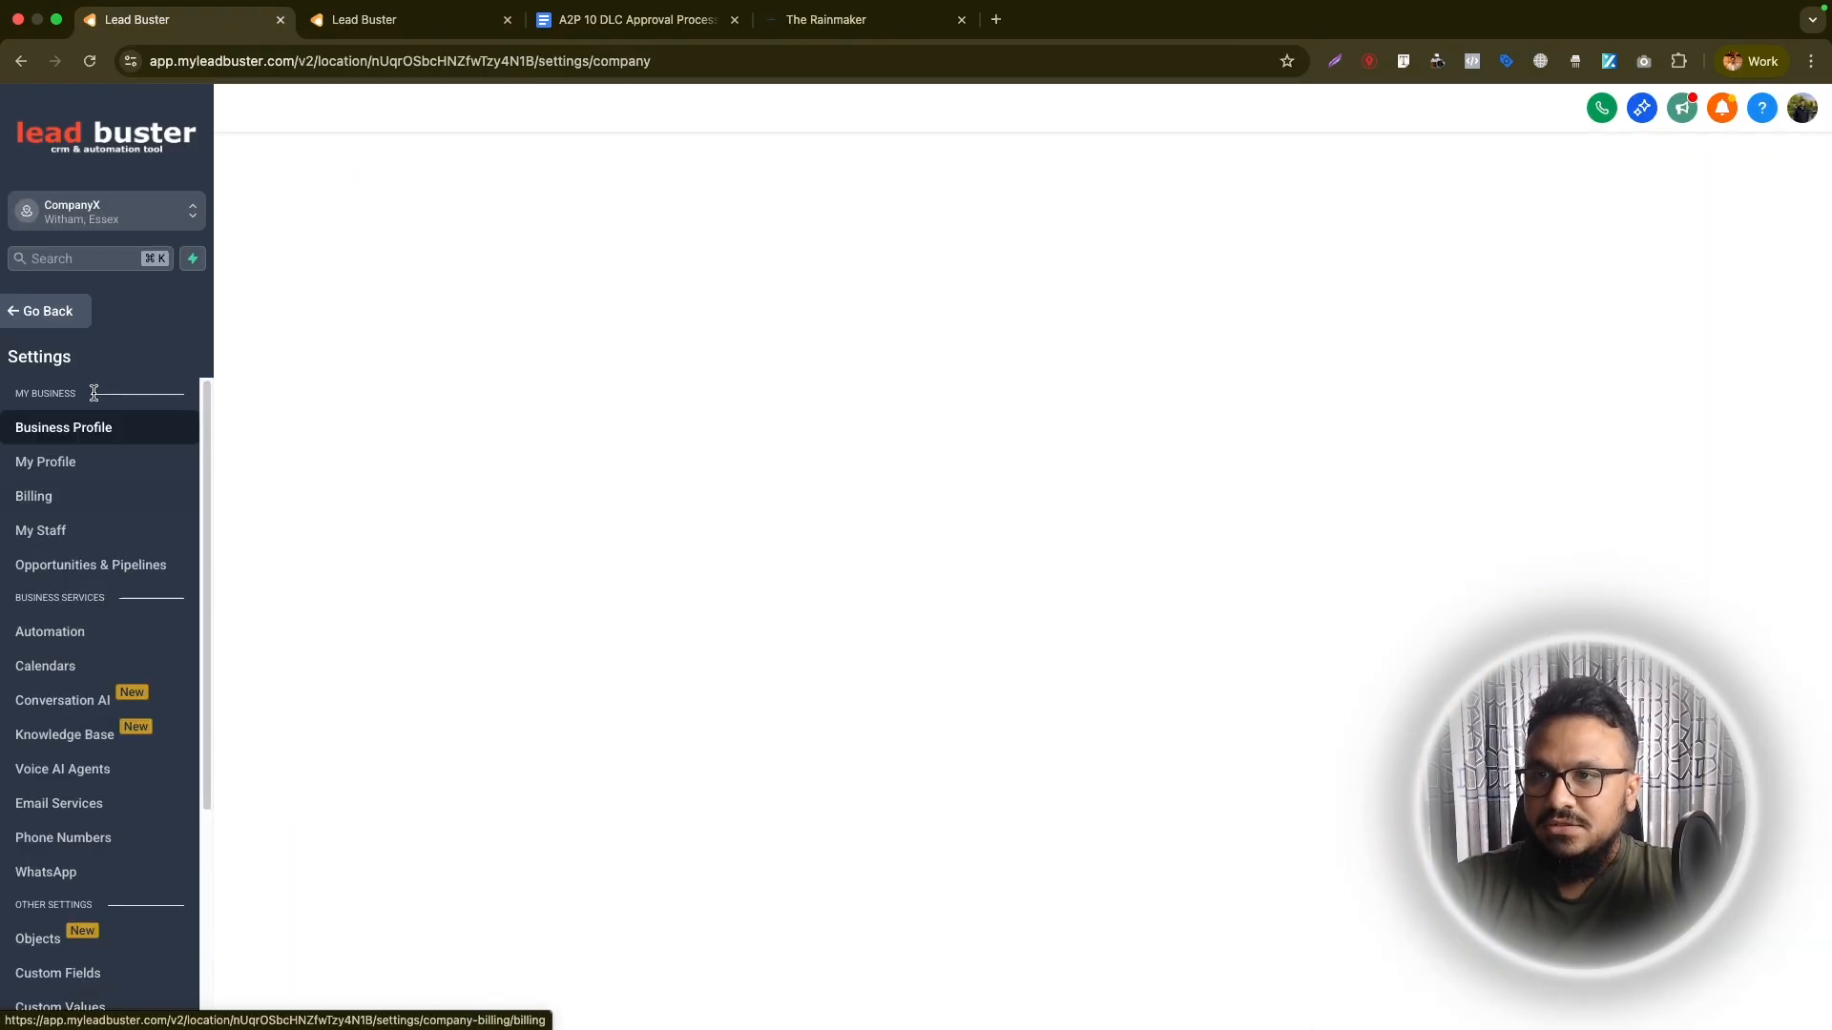
pyautogui.click(59, 312)
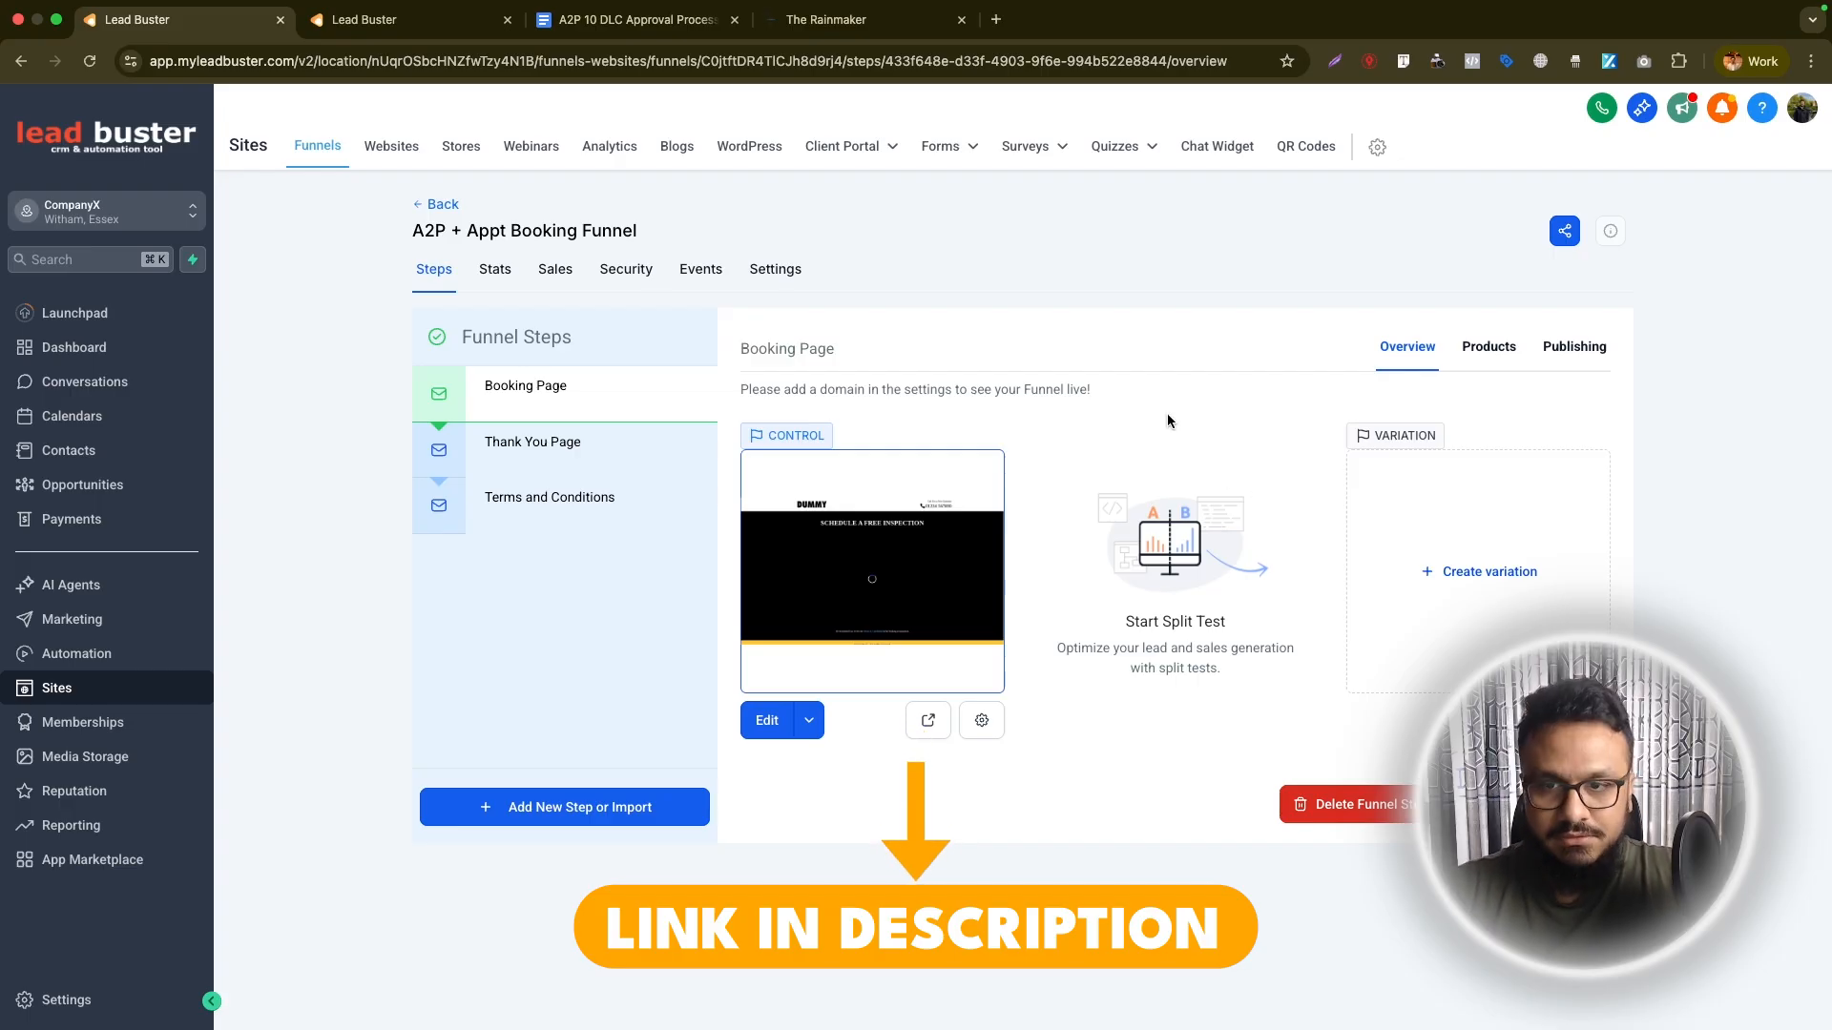
pyautogui.moveTo(711, 455)
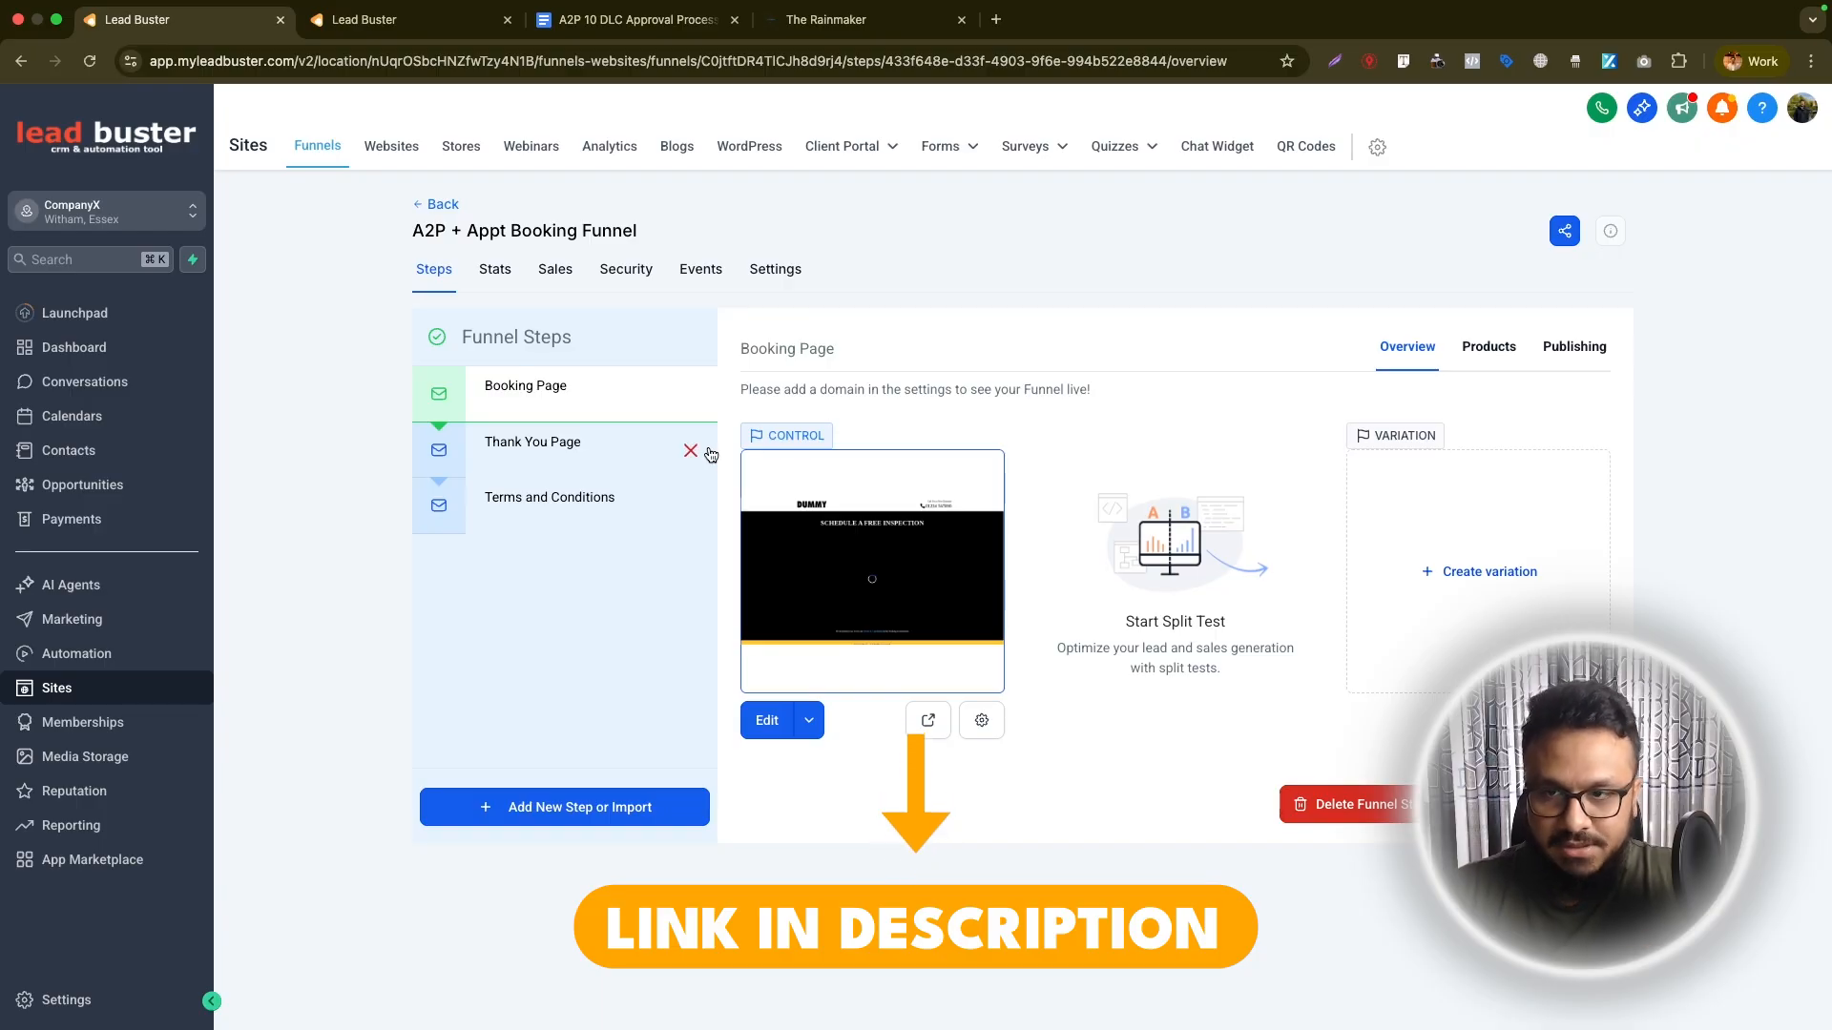
pyautogui.click(596, 499)
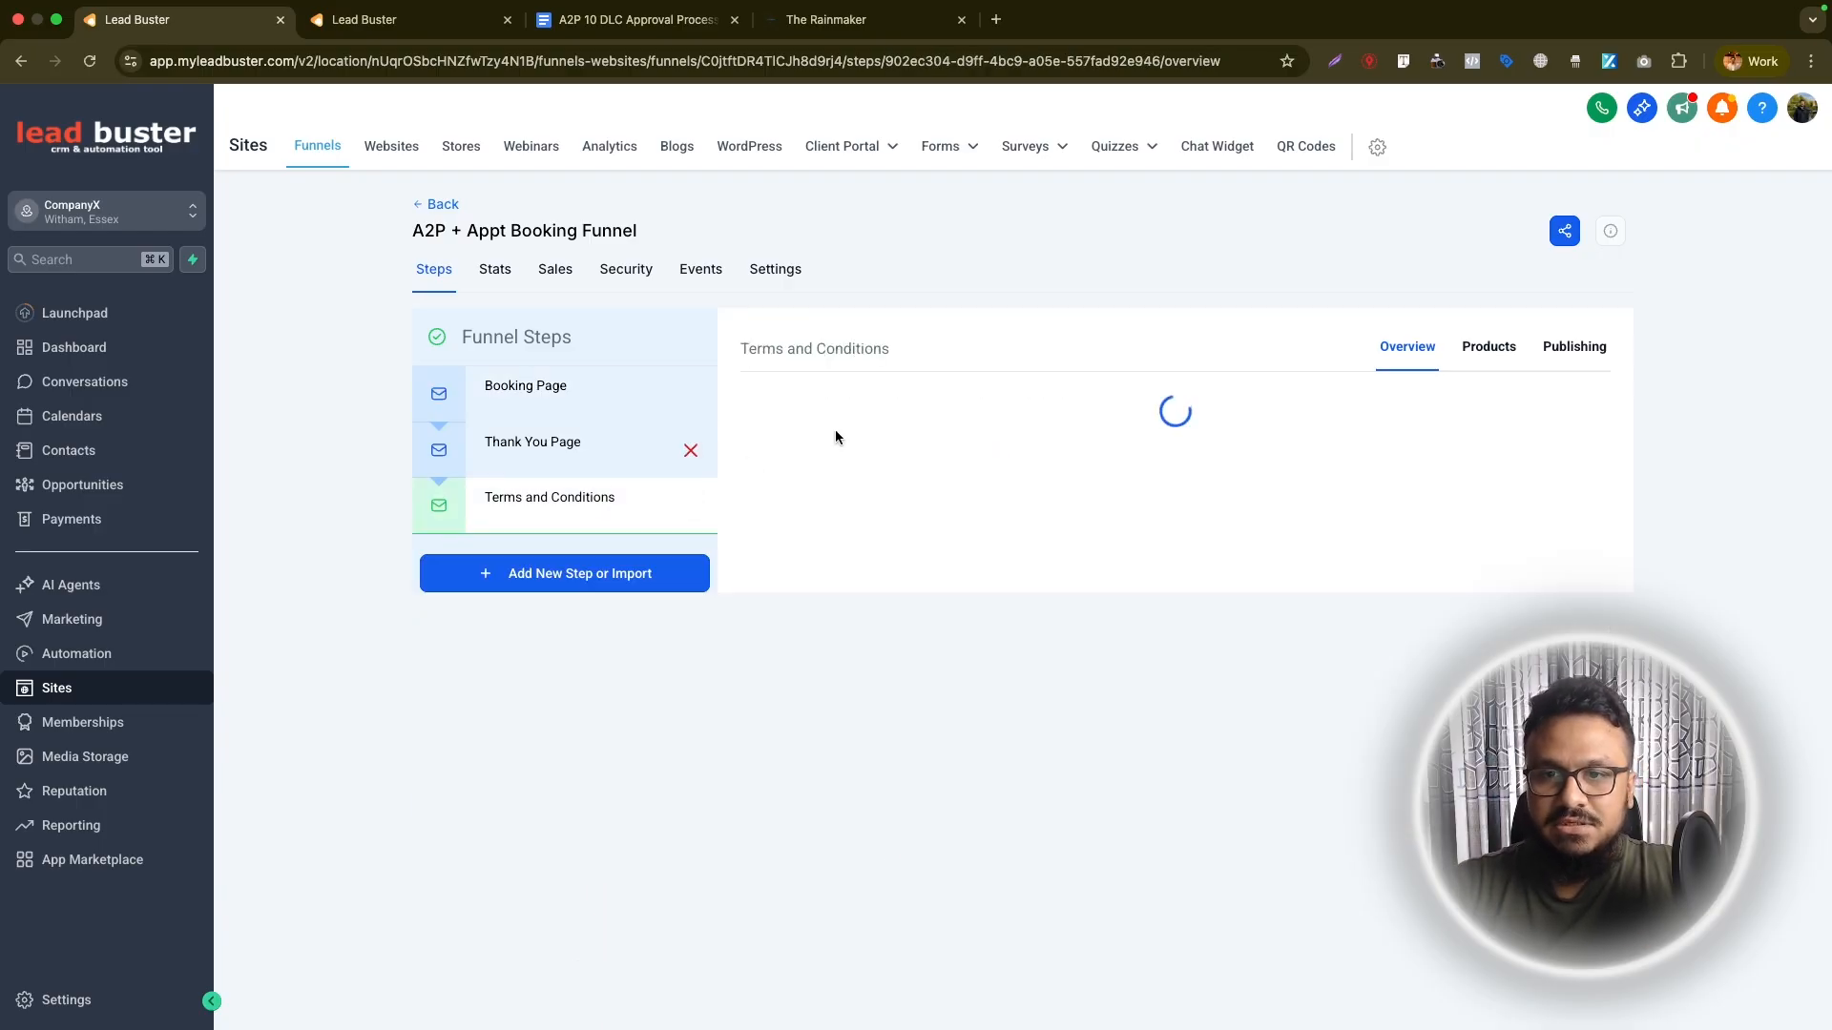
pyautogui.click(1584, 346)
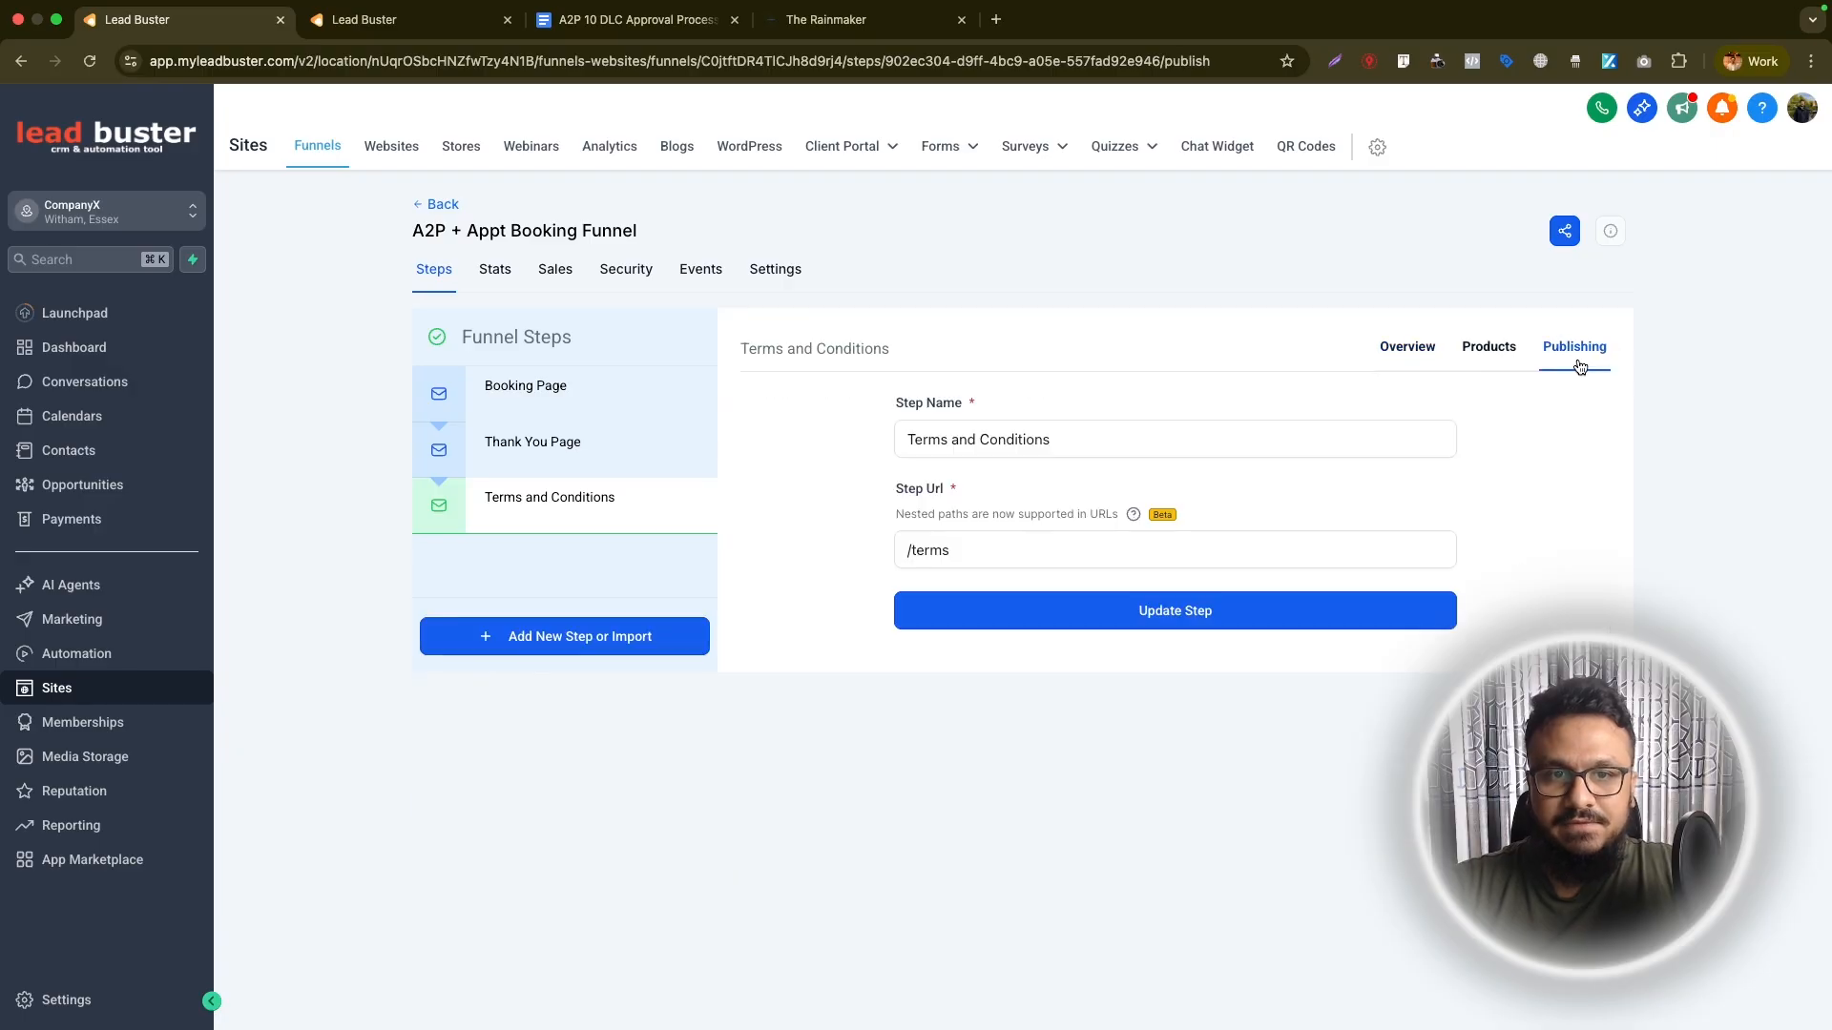
pyautogui.moveTo(918, 267); pyautogui.dragTo(773, 268)
pyautogui.click(773, 268)
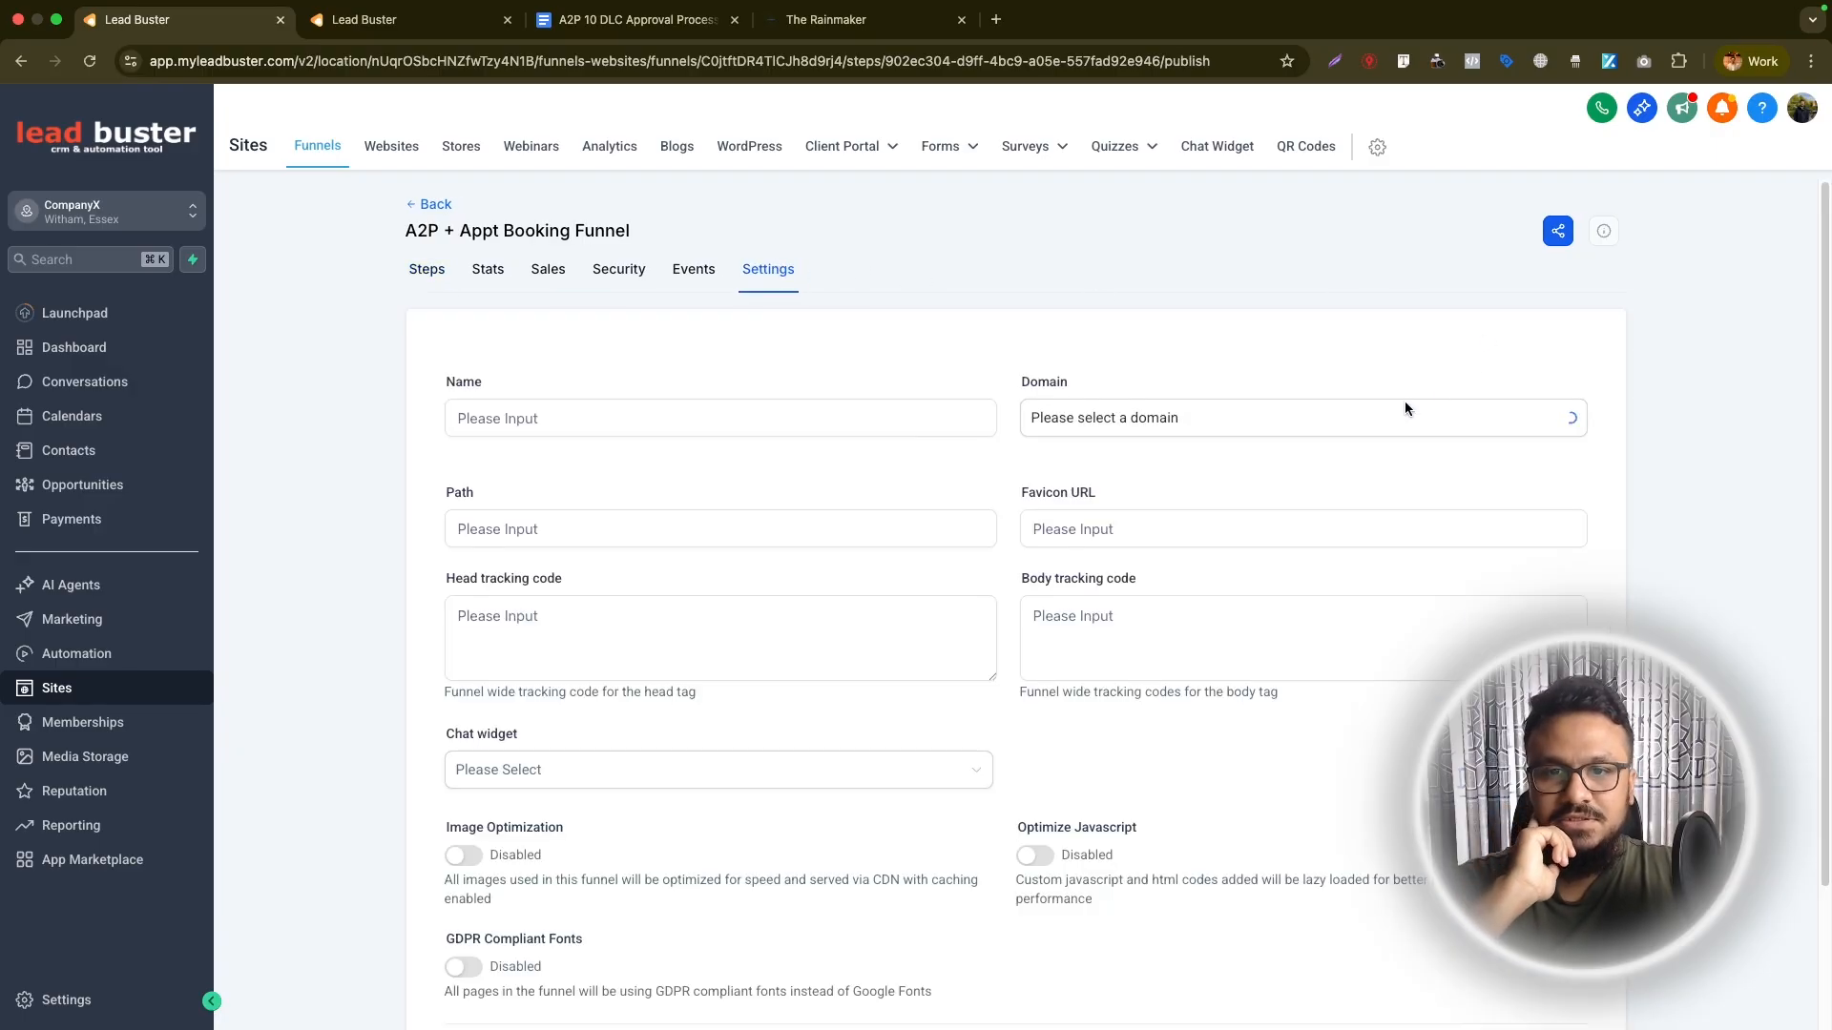
pyautogui.scroll(-5, 1212, 382)
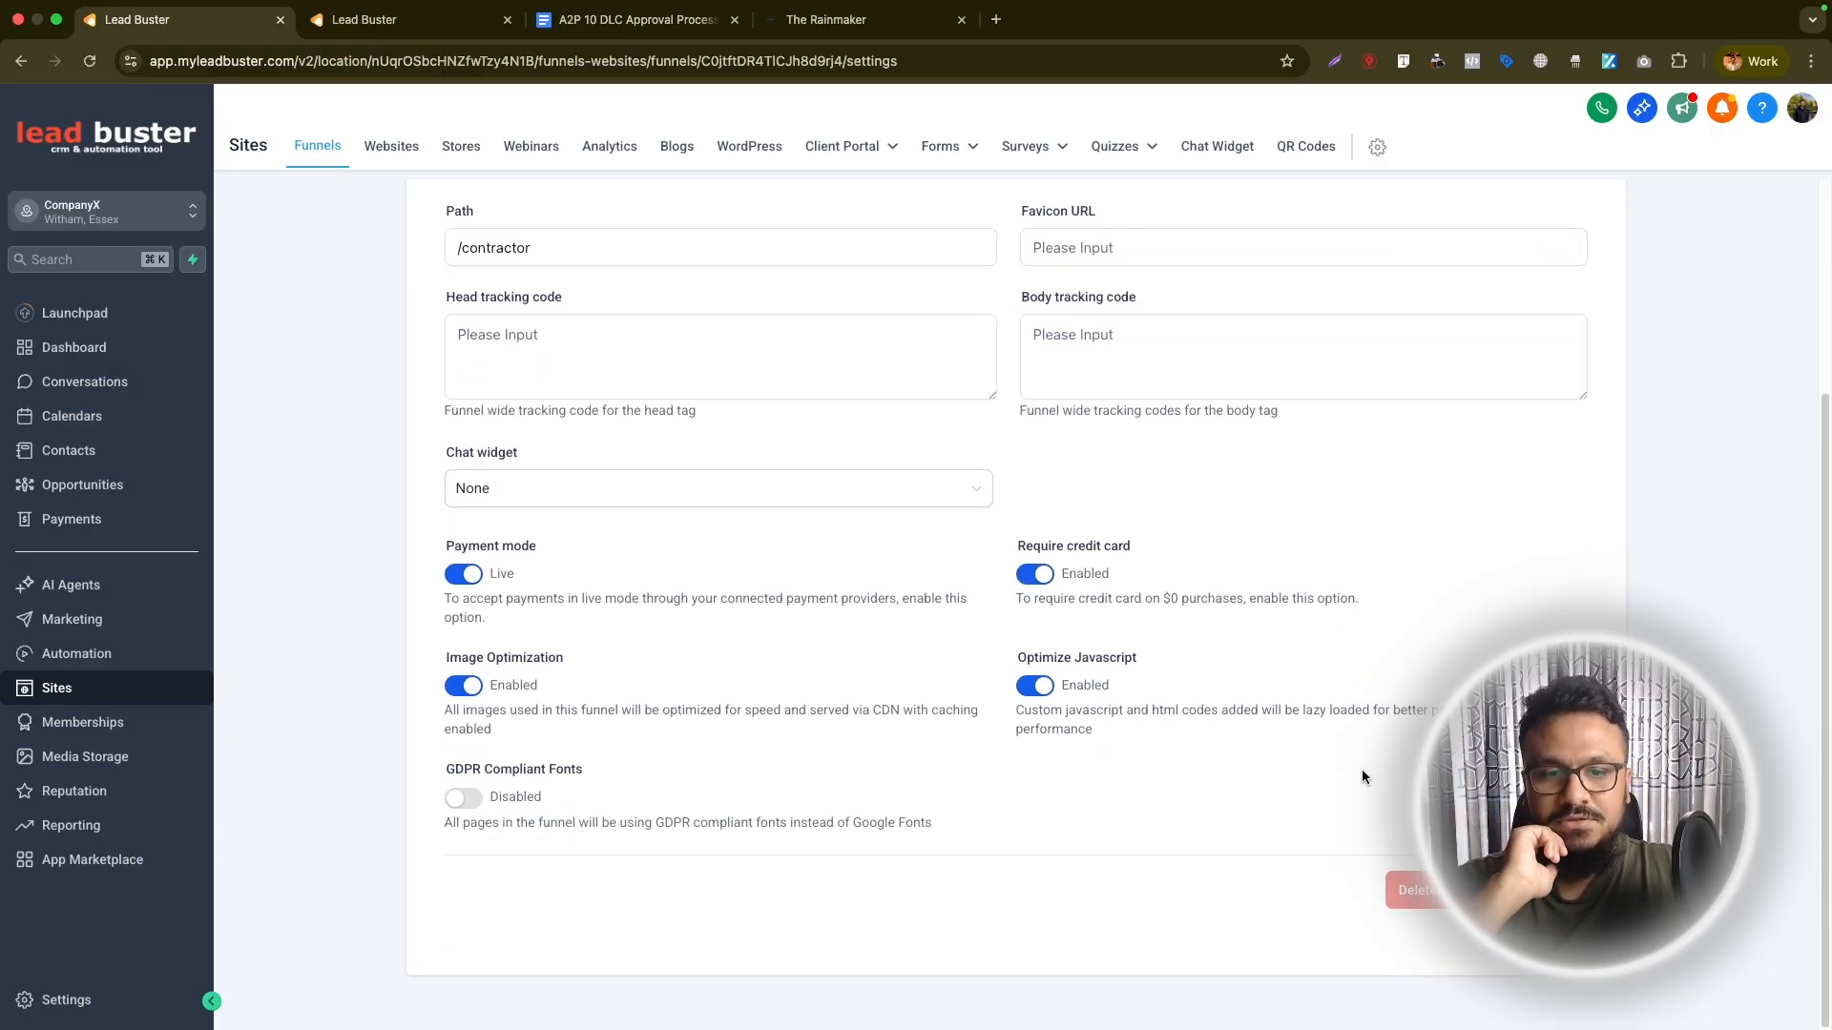
pyautogui.scroll(5, 1364, 763)
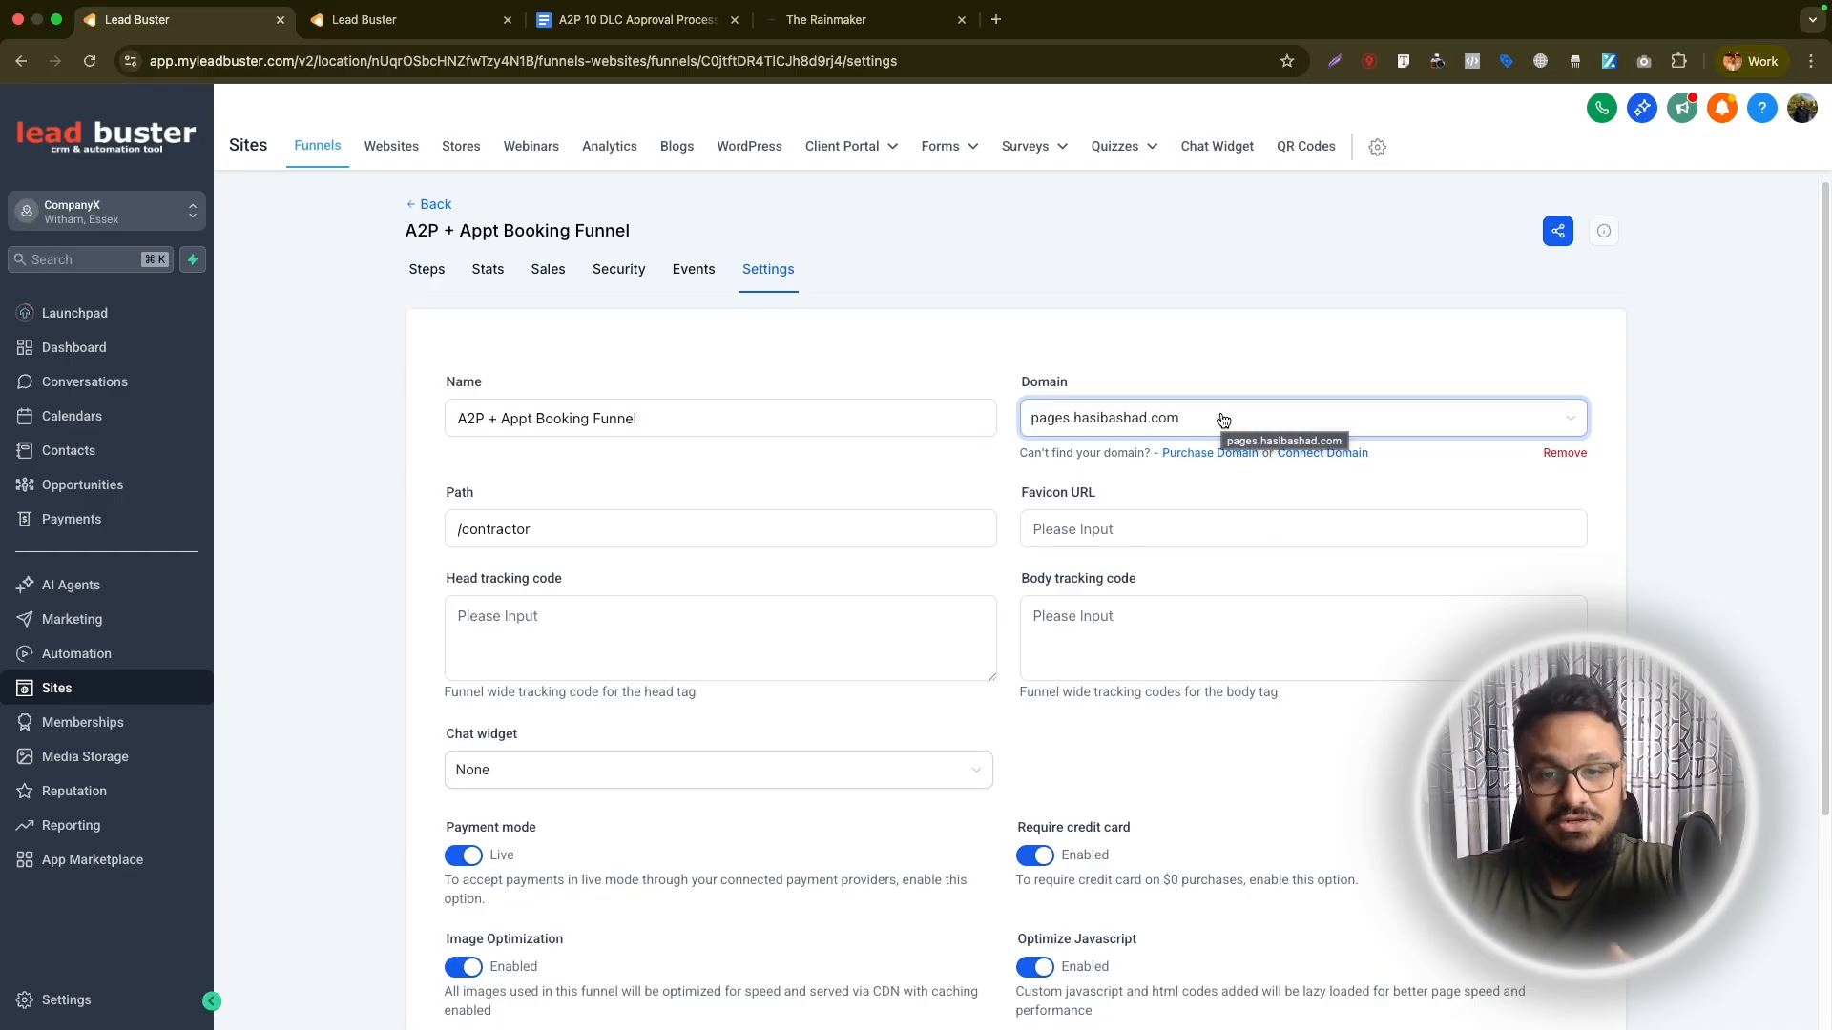
pyautogui.click(426, 269)
pyautogui.click(563, 497)
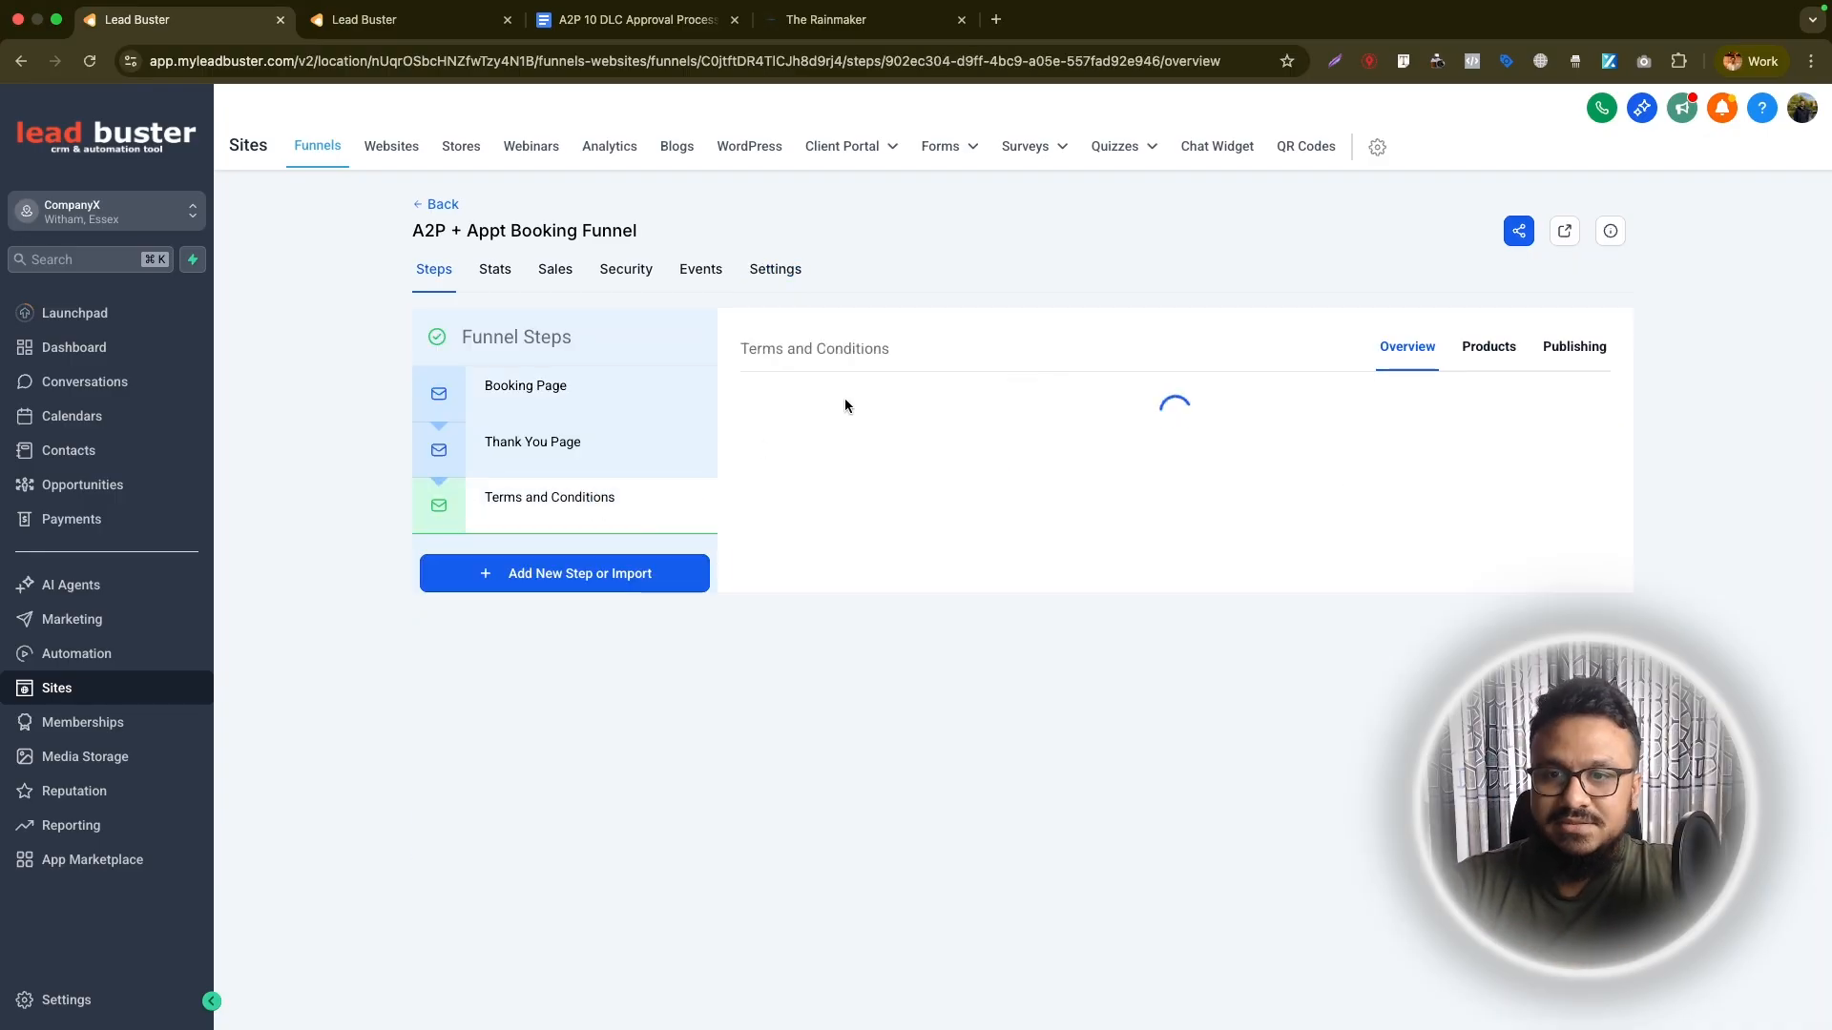
pyautogui.tripleClick(914, 404)
pyautogui.press('super+c')
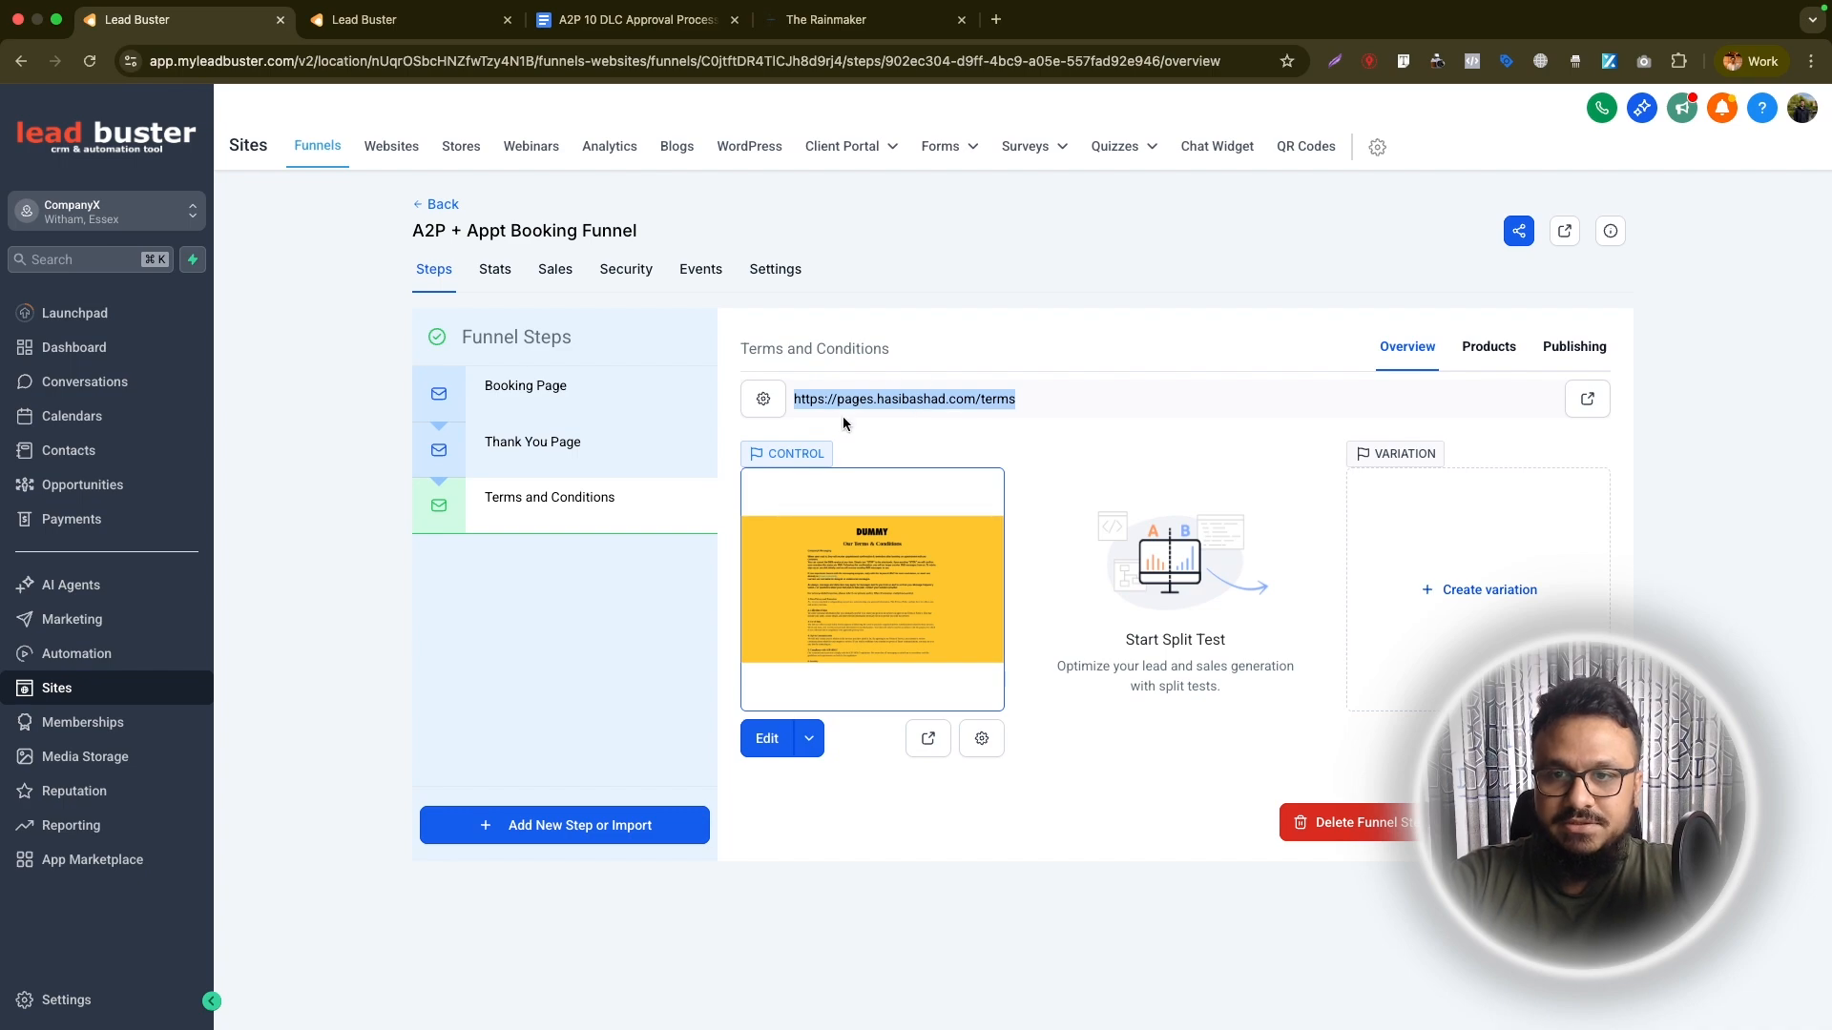
pyautogui.click(63, 999)
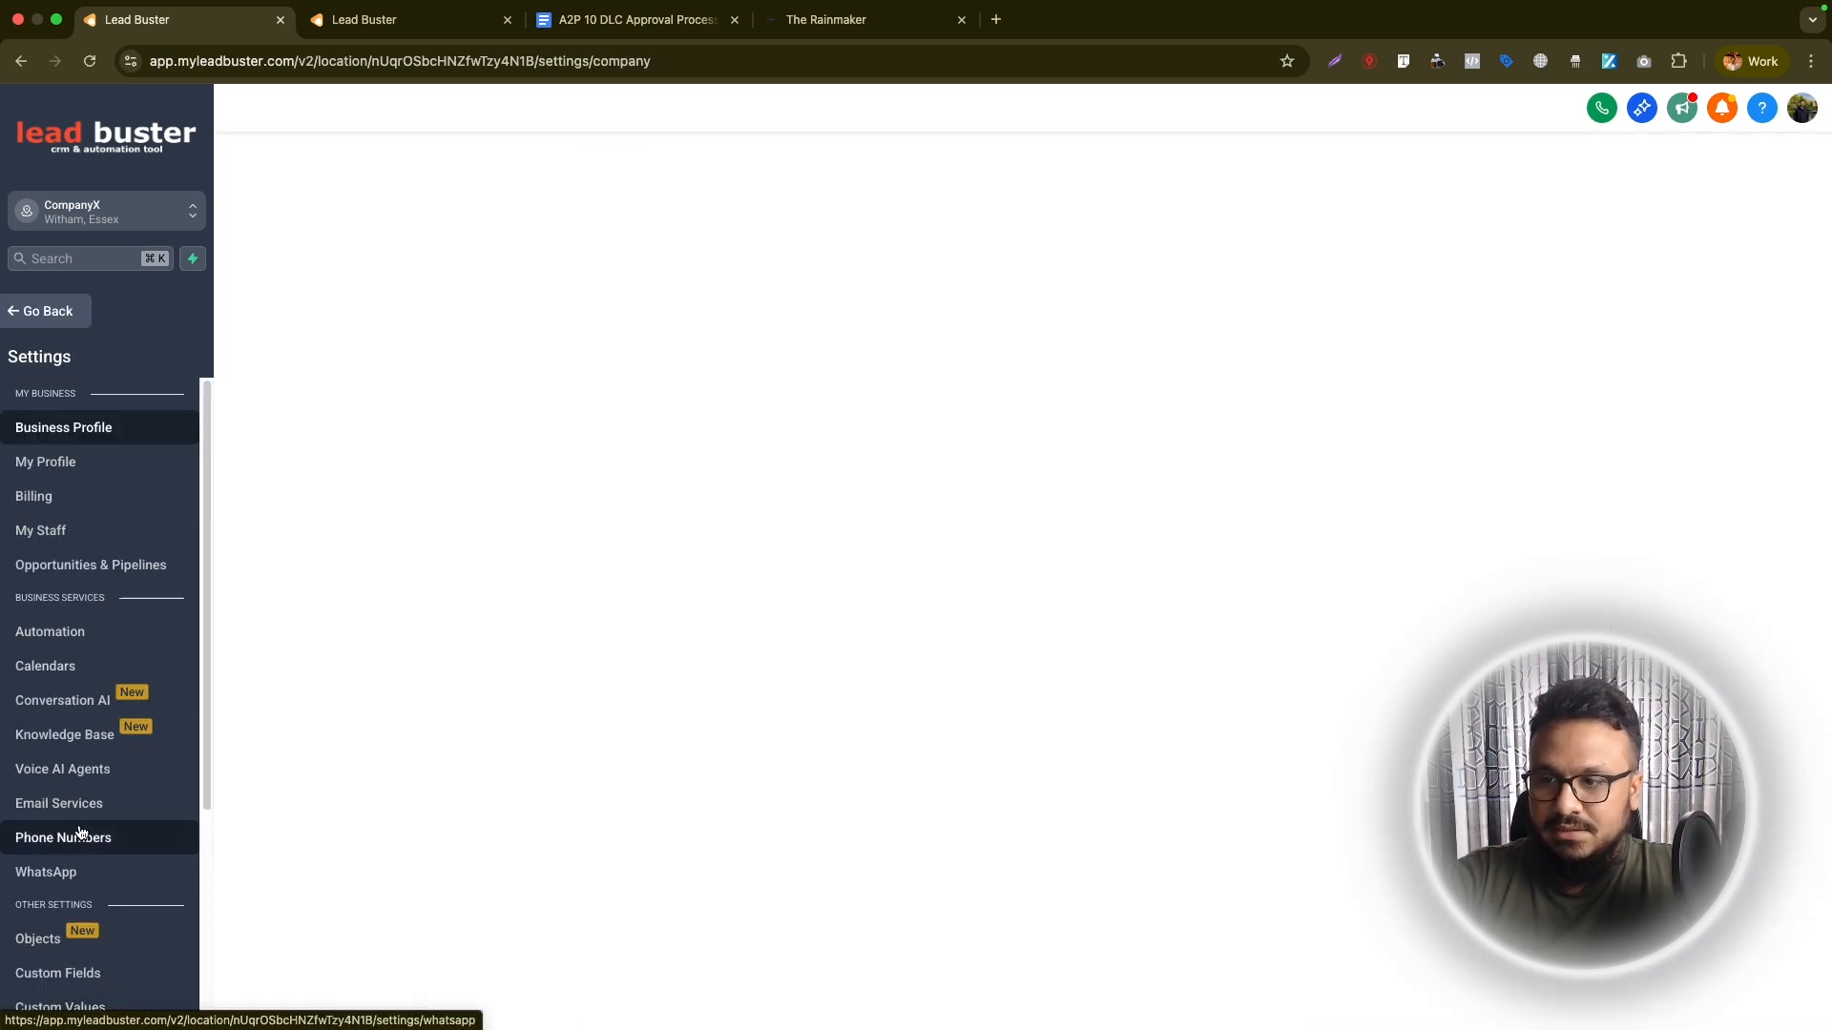
pyautogui.scroll(-3, 65, 906)
pyautogui.click(99, 804)
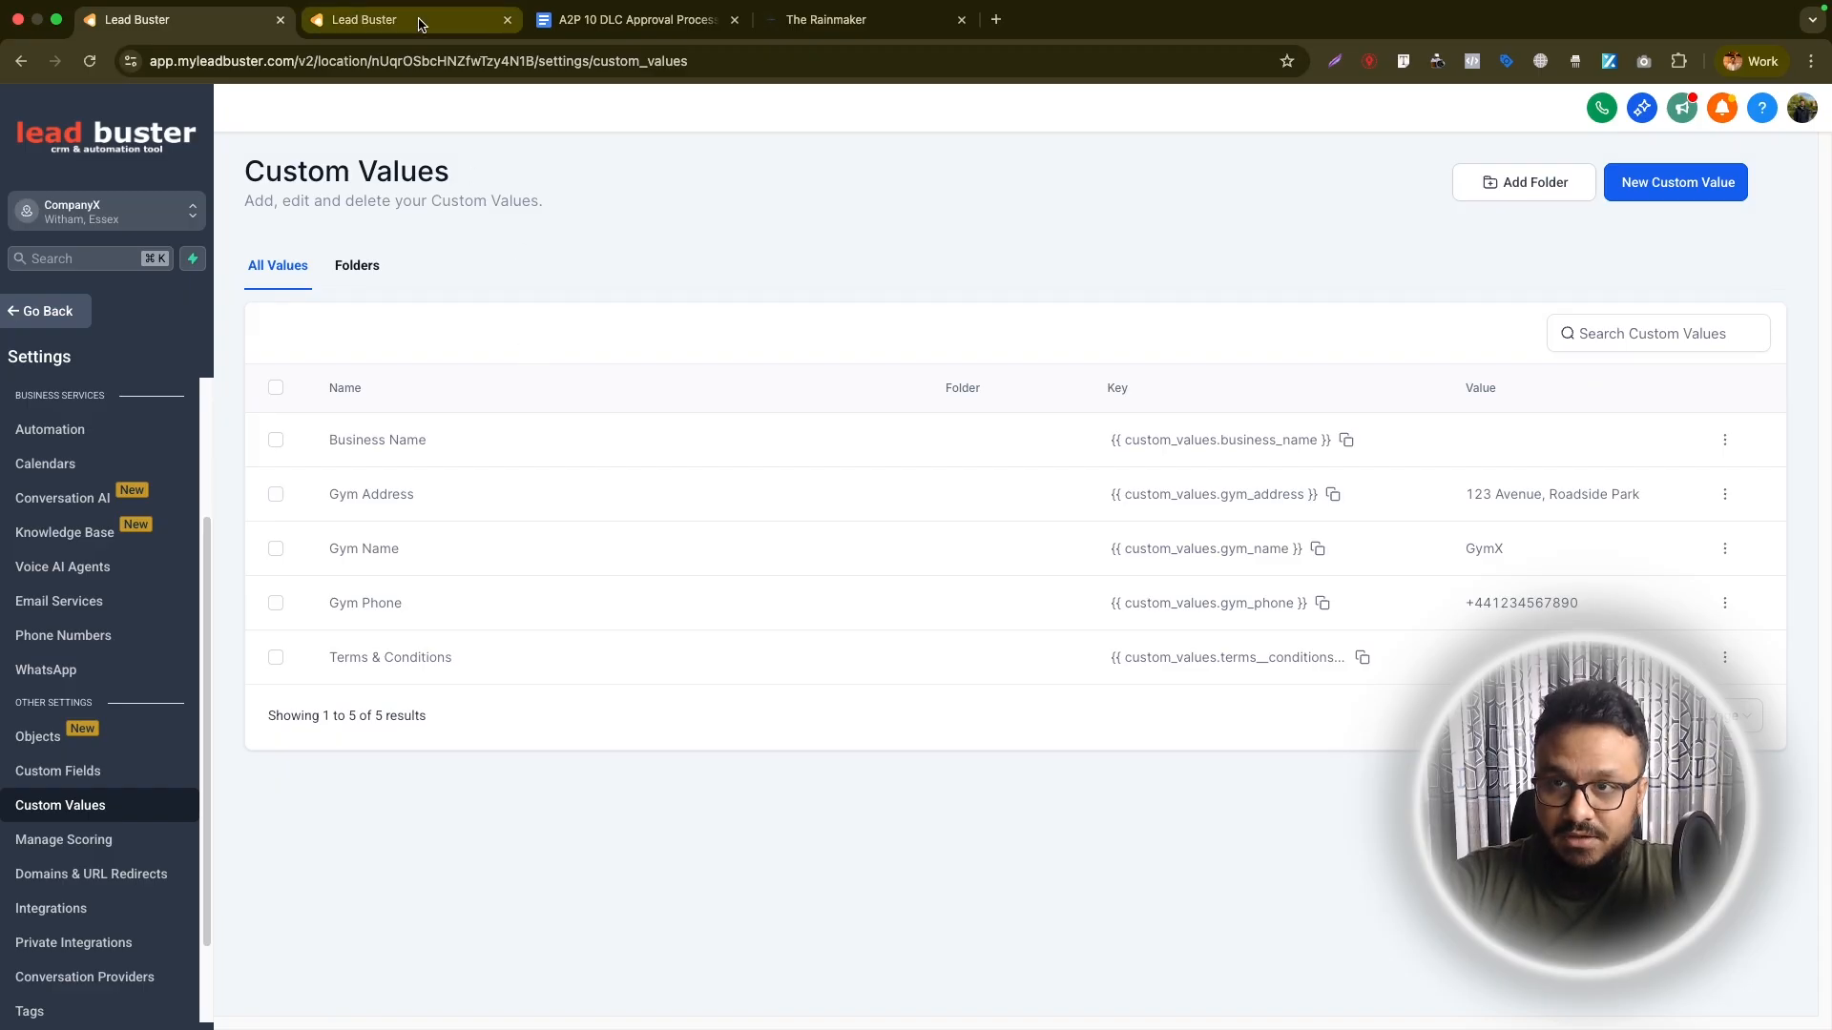
pyautogui.click(630, 19)
pyautogui.scroll(10, 760, 381)
pyautogui.click(226, 21)
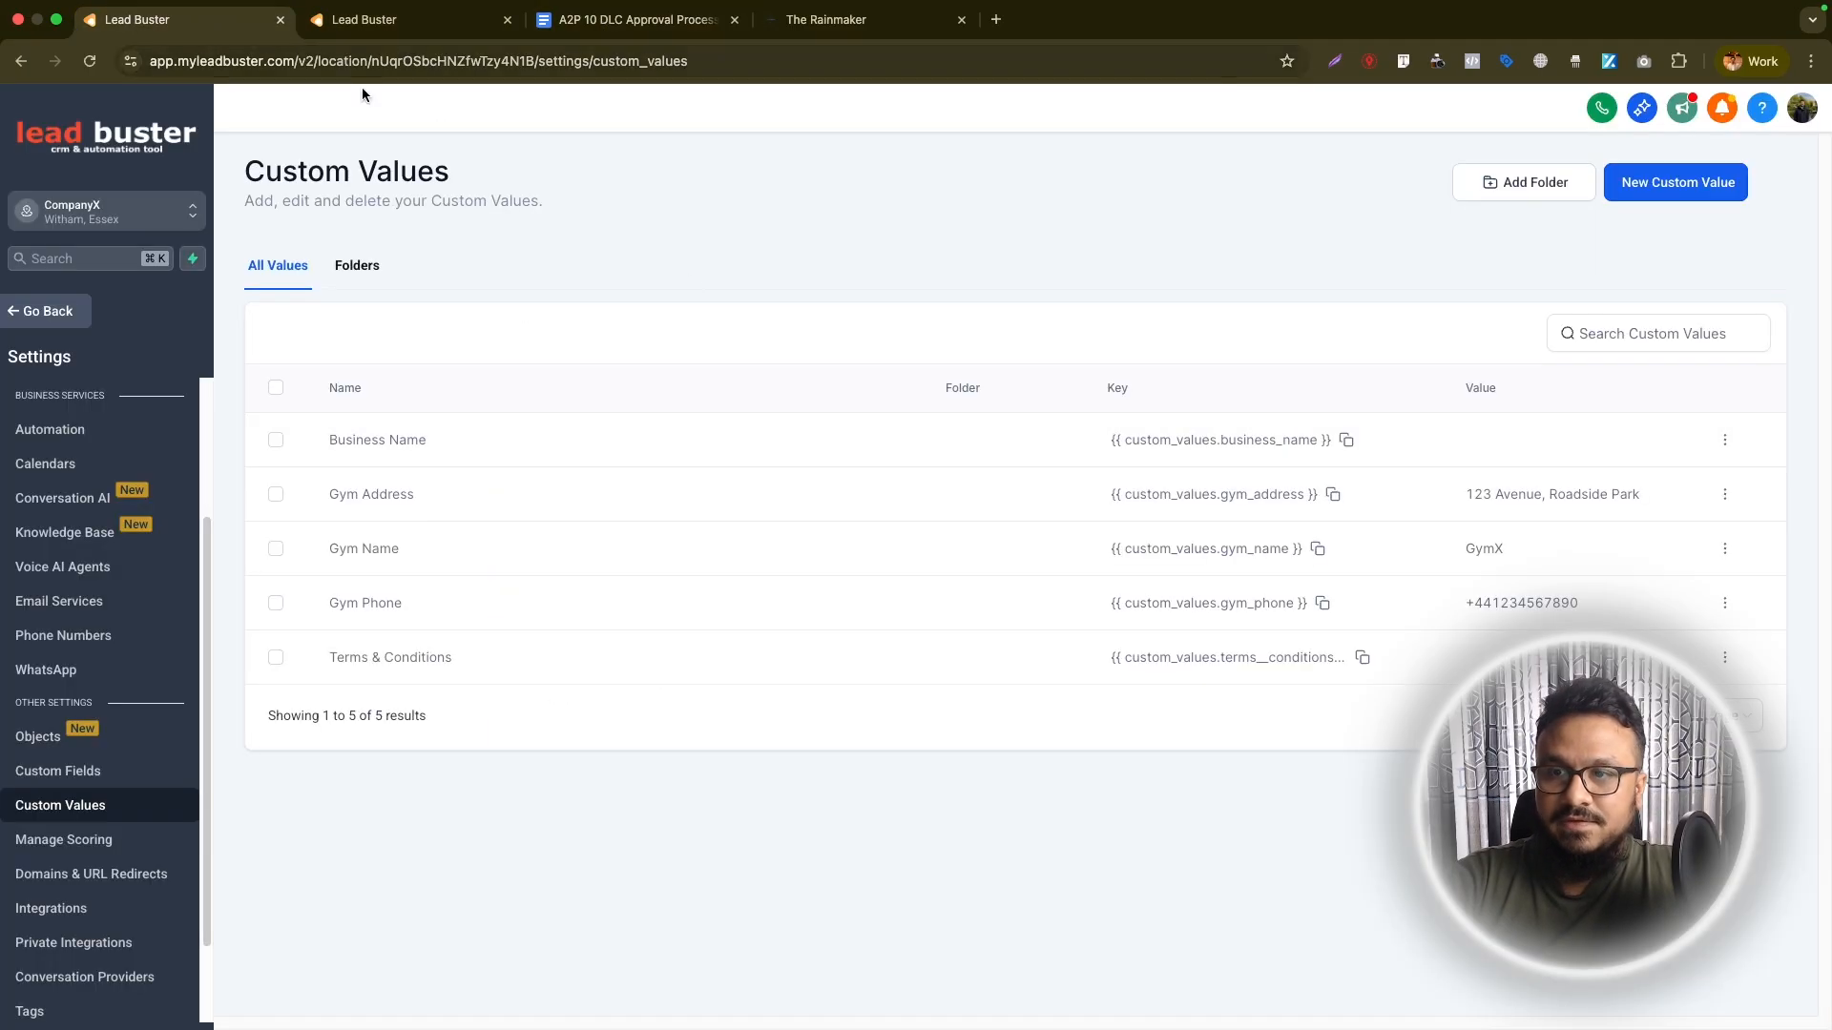
pyautogui.click(1727, 661)
pyautogui.click(1664, 589)
pyautogui.click(801, 578)
pyautogui.press('super+v')
pyautogui.click(1135, 756)
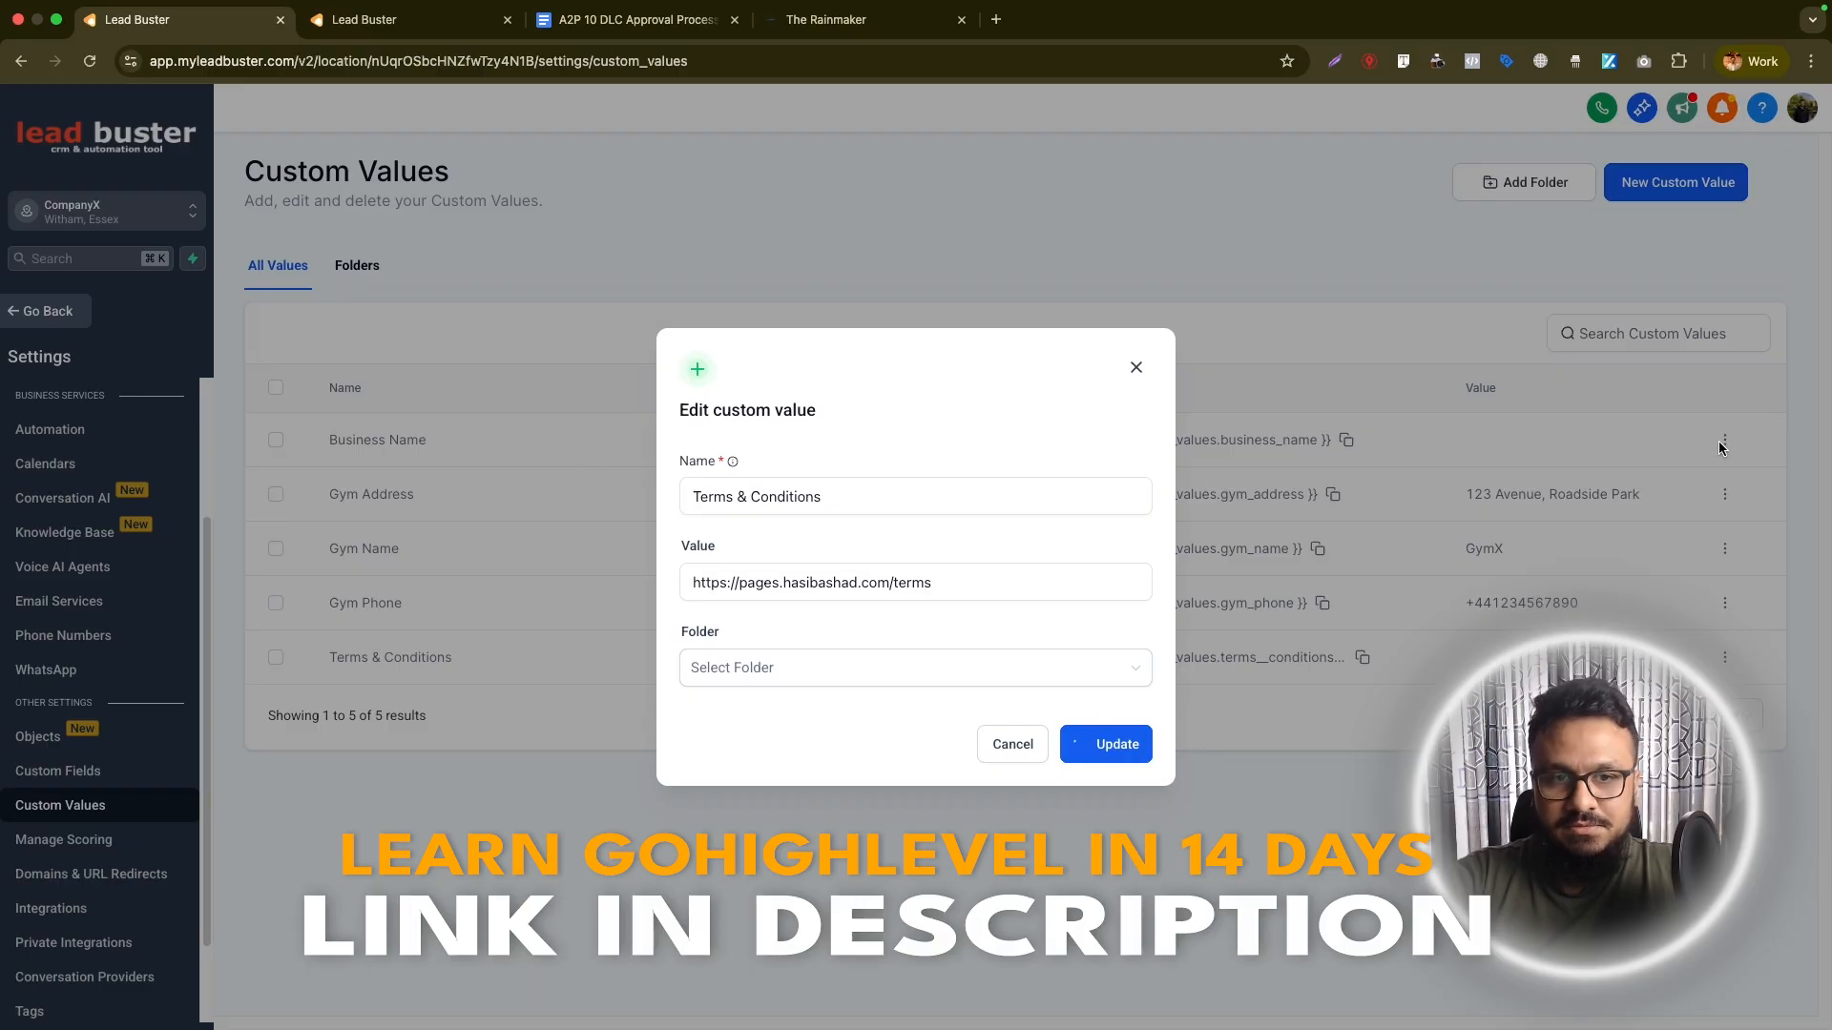
# Set the Business Name custom value to CompanyX
pyautogui.click(1723, 439)
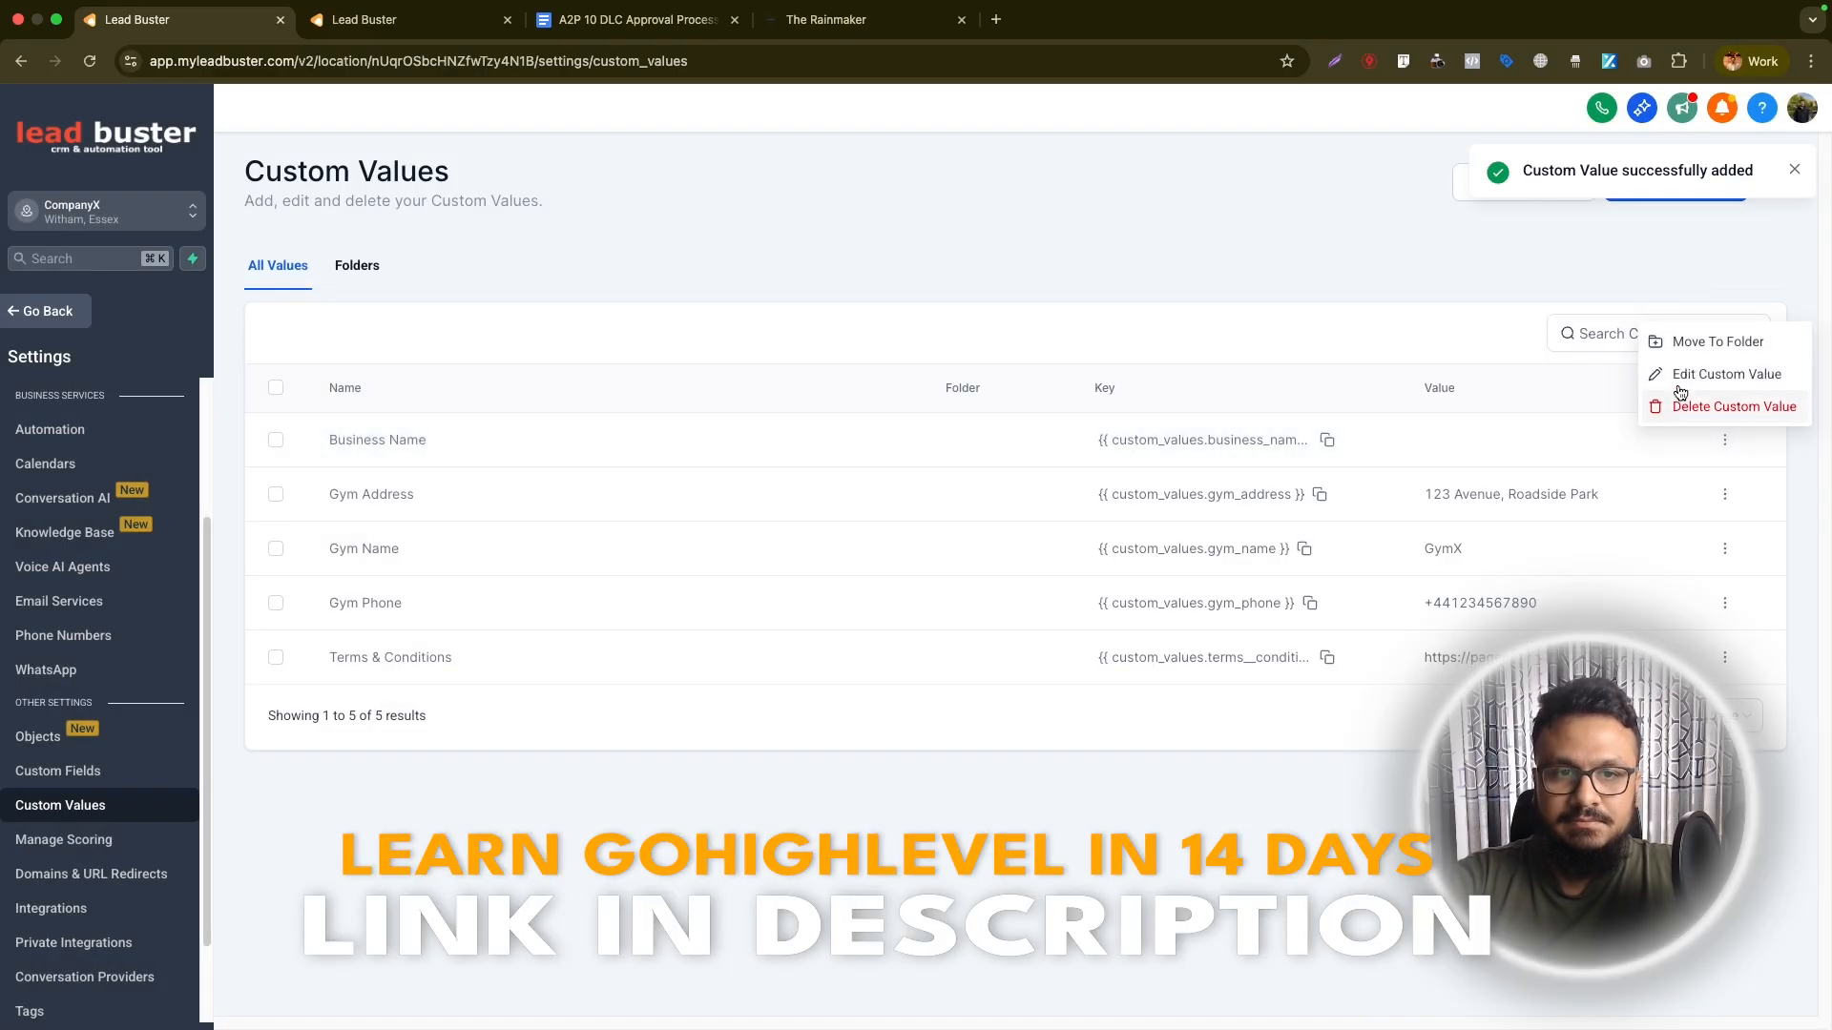
pyautogui.click(1725, 374)
pyautogui.write('CompanyX')
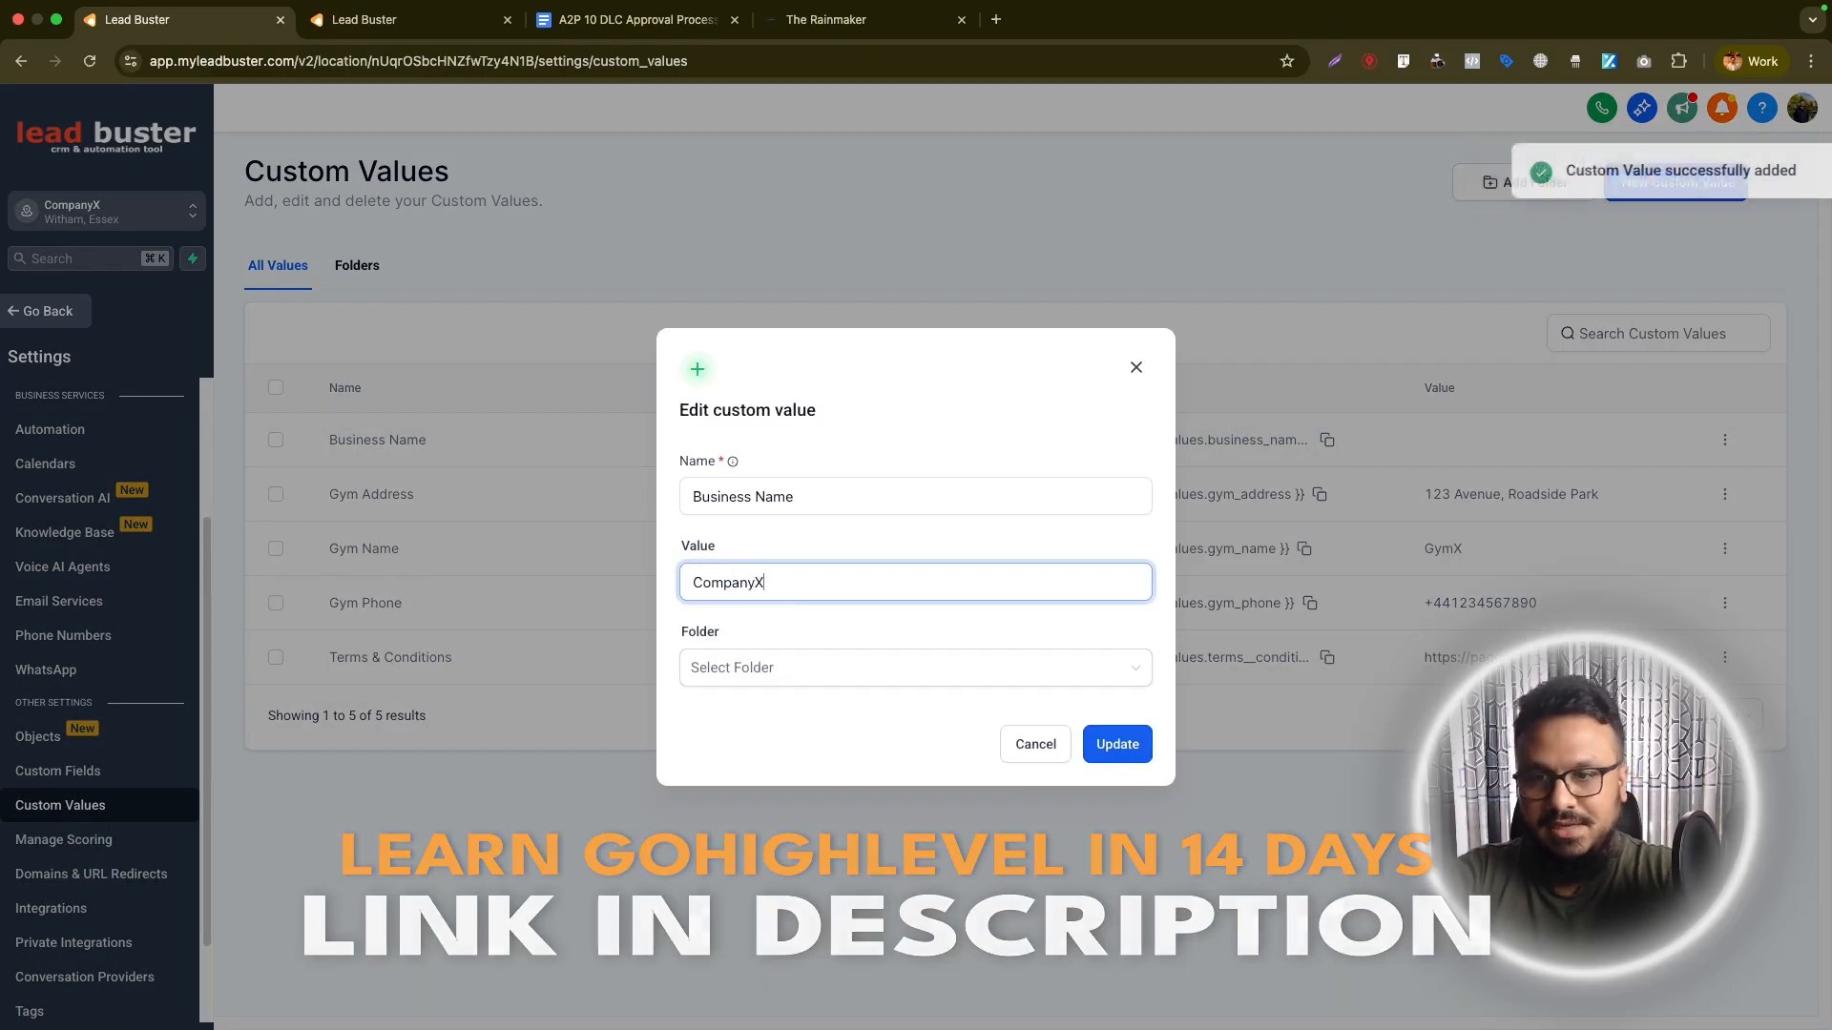
pyautogui.click(1095, 750)
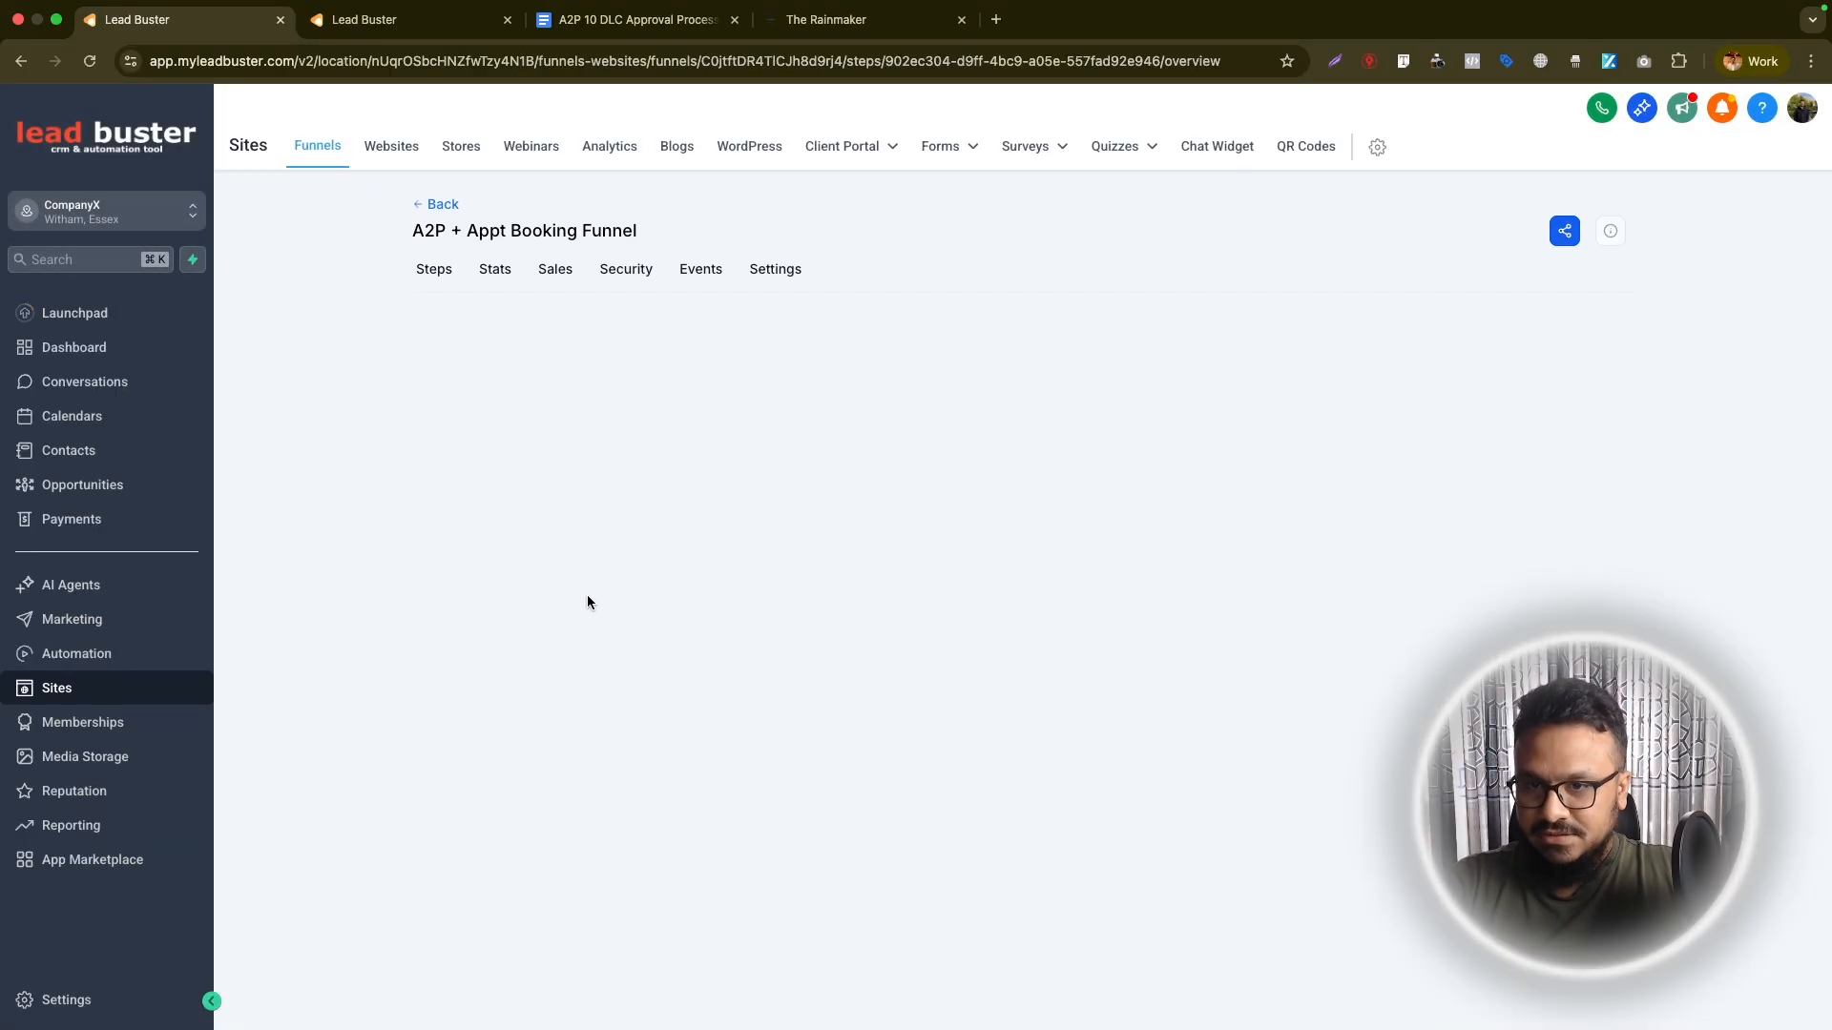
# Go to the booking funnel's Booking Page step and open its live page
pyautogui.click(522, 399)
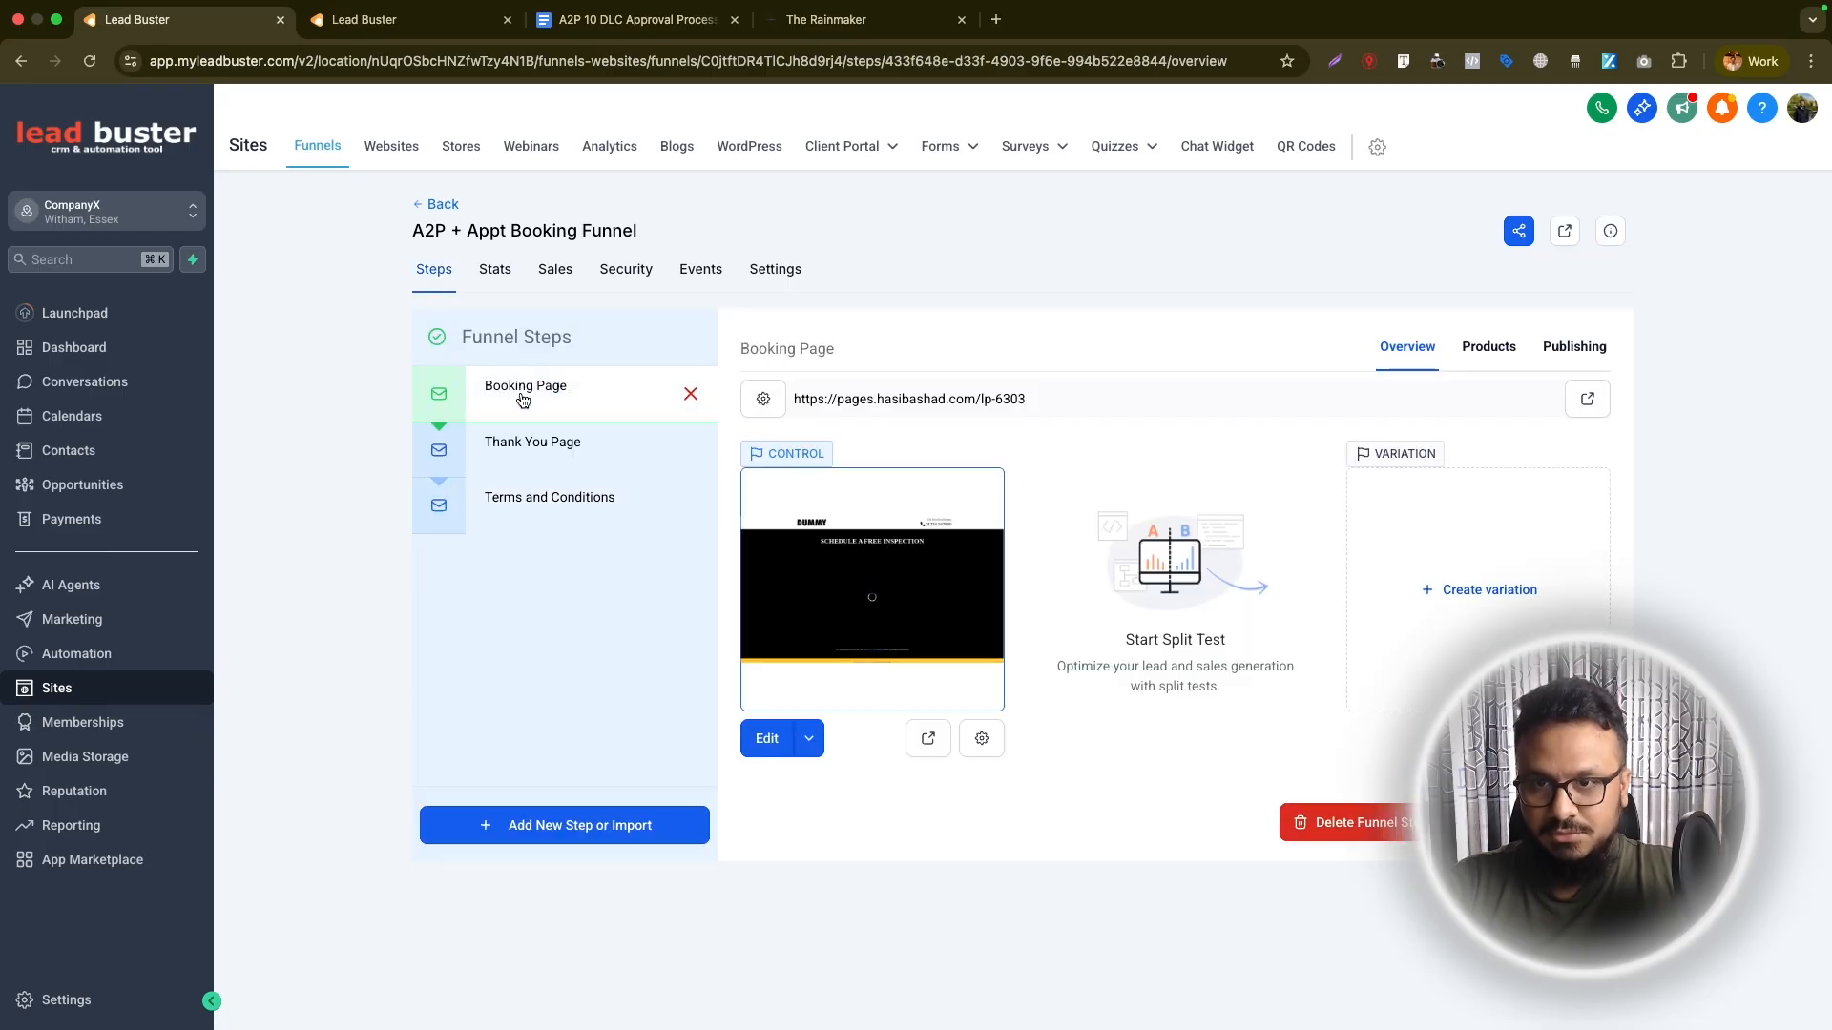
pyautogui.click(1586, 398)
pyautogui.click(811, 21)
pyautogui.scroll(5, 475, 620)
pyautogui.scroll(3, 475, 620)
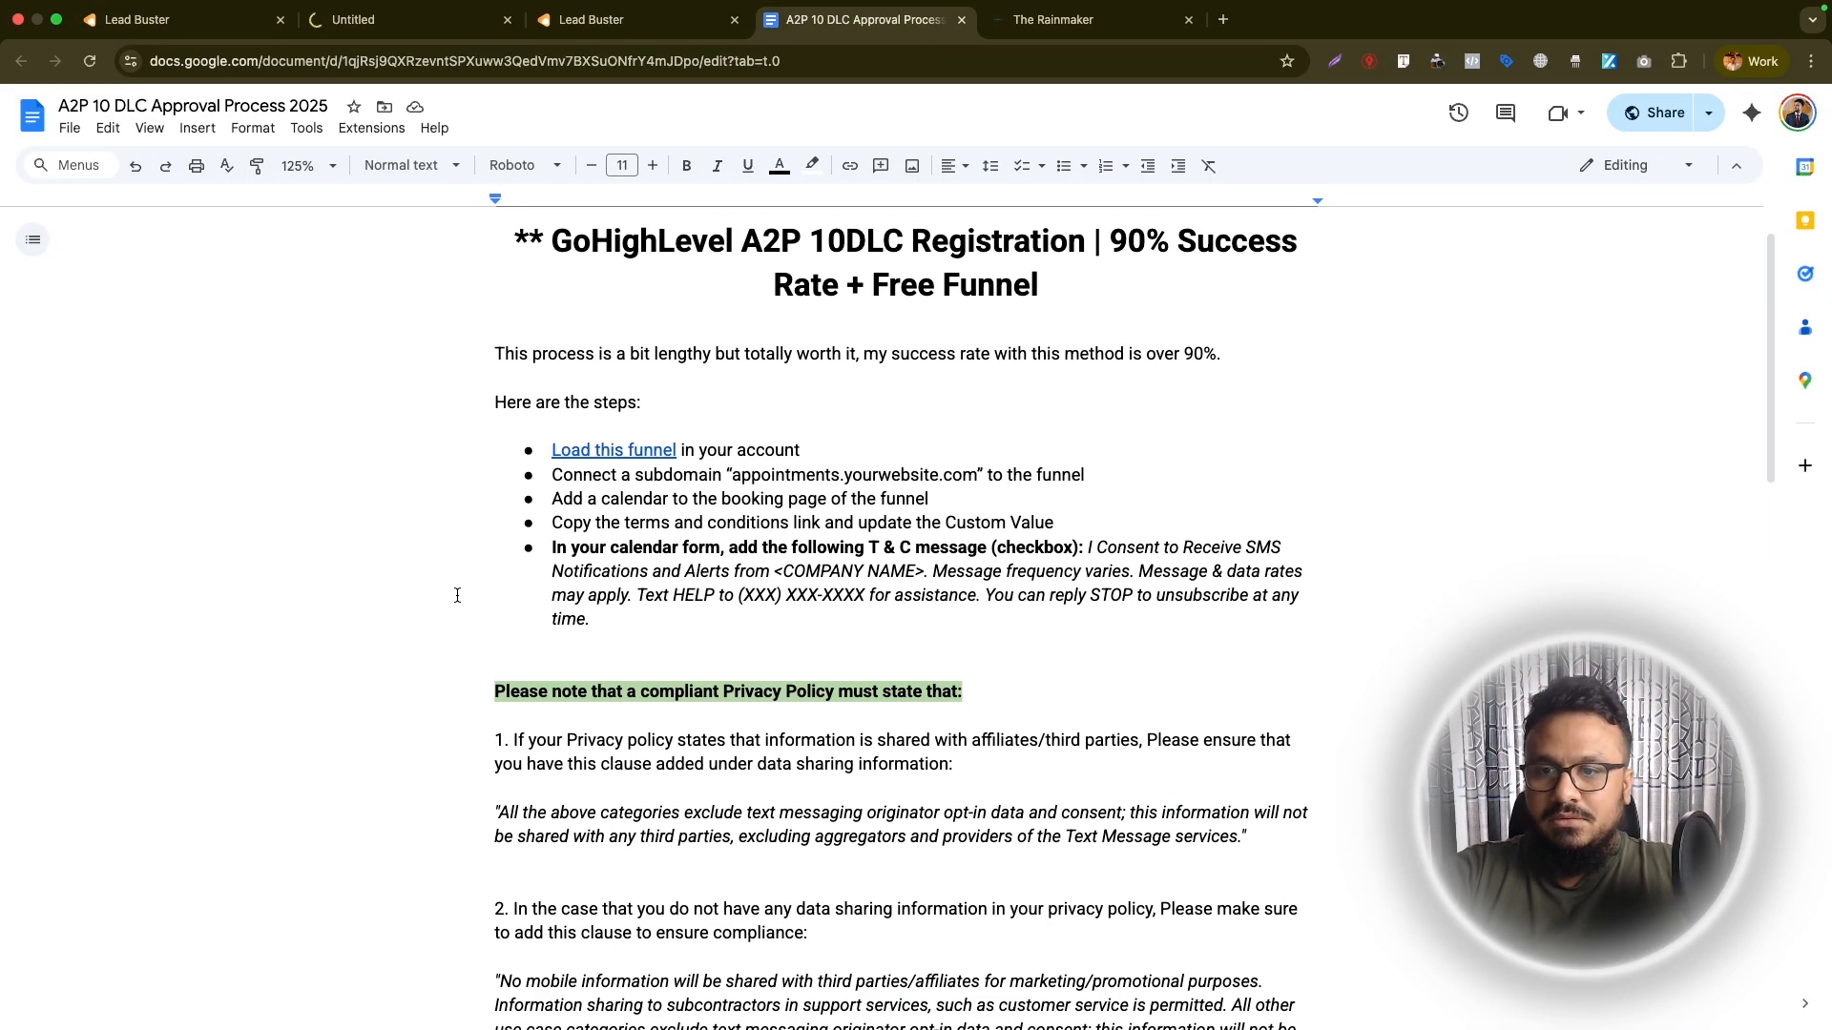
# Select the two privacy policy clauses in the A2P 10DLC Google Docs guide
pyautogui.scroll(-2, 476, 620)
pyautogui.moveTo(495, 502); pyautogui.dragTo(959, 503)
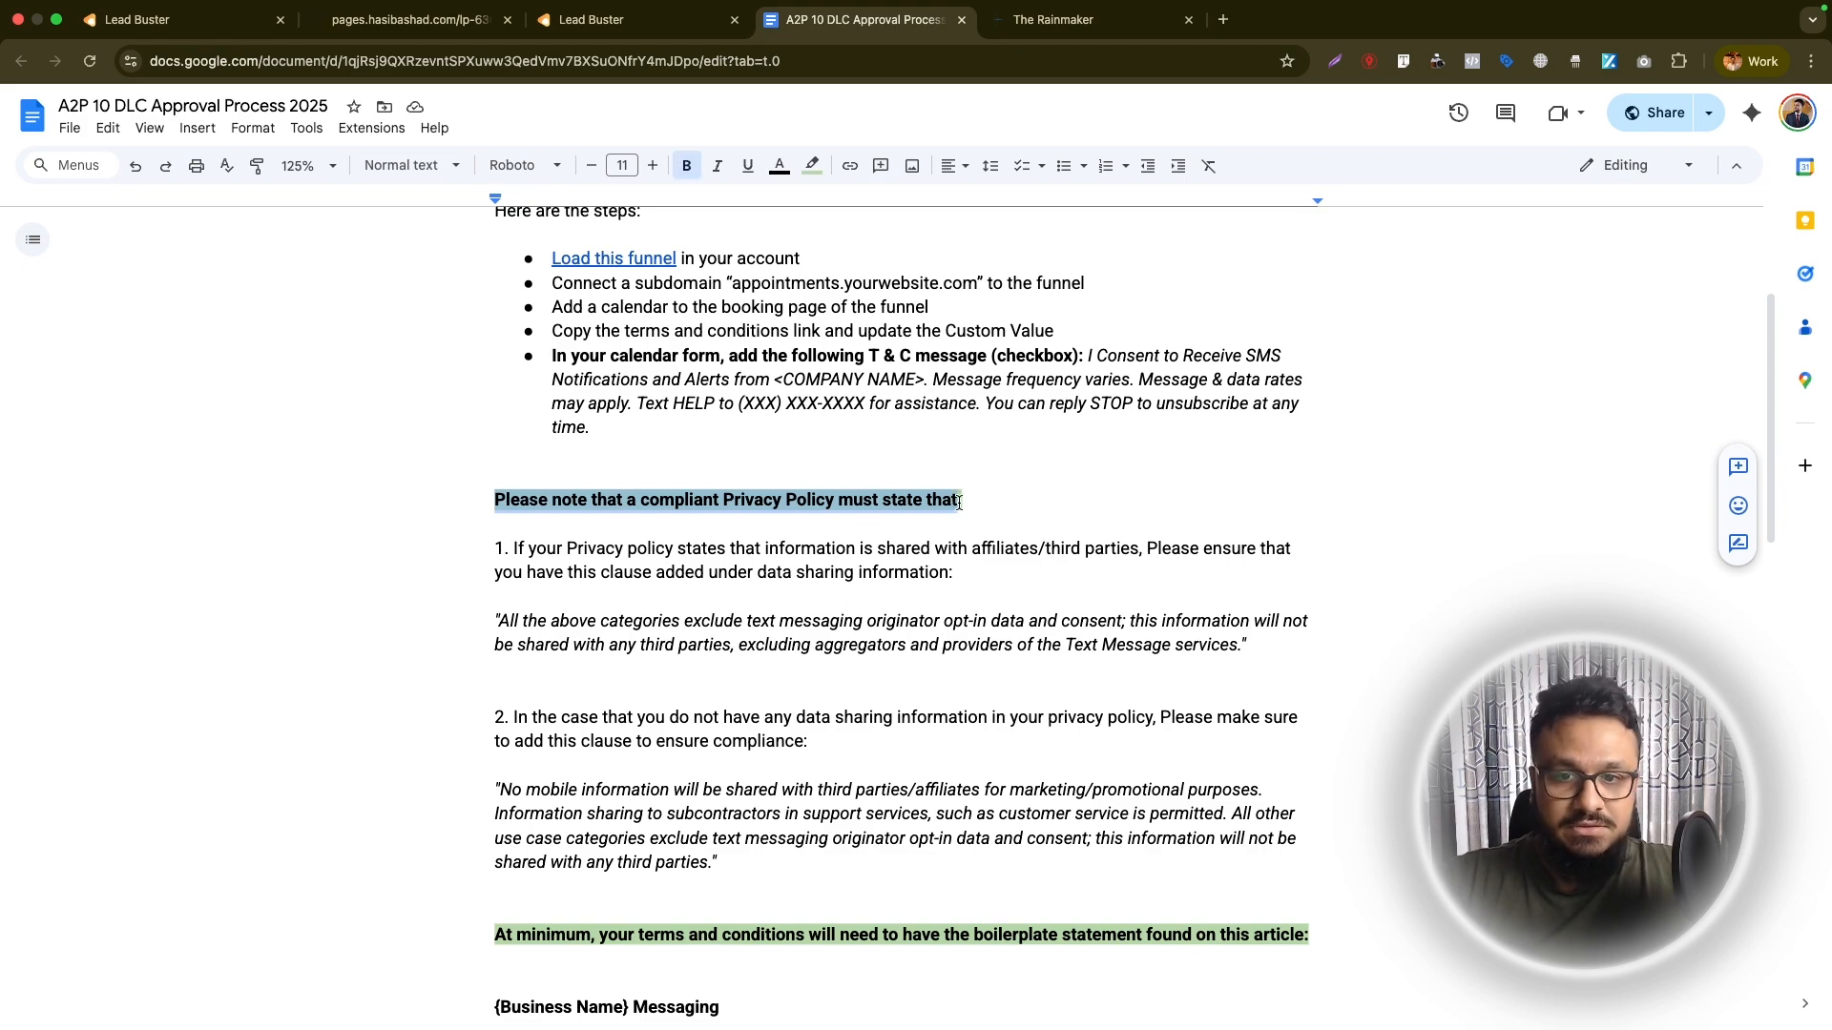
pyautogui.moveTo(462, 556); pyautogui.dragTo(722, 862)
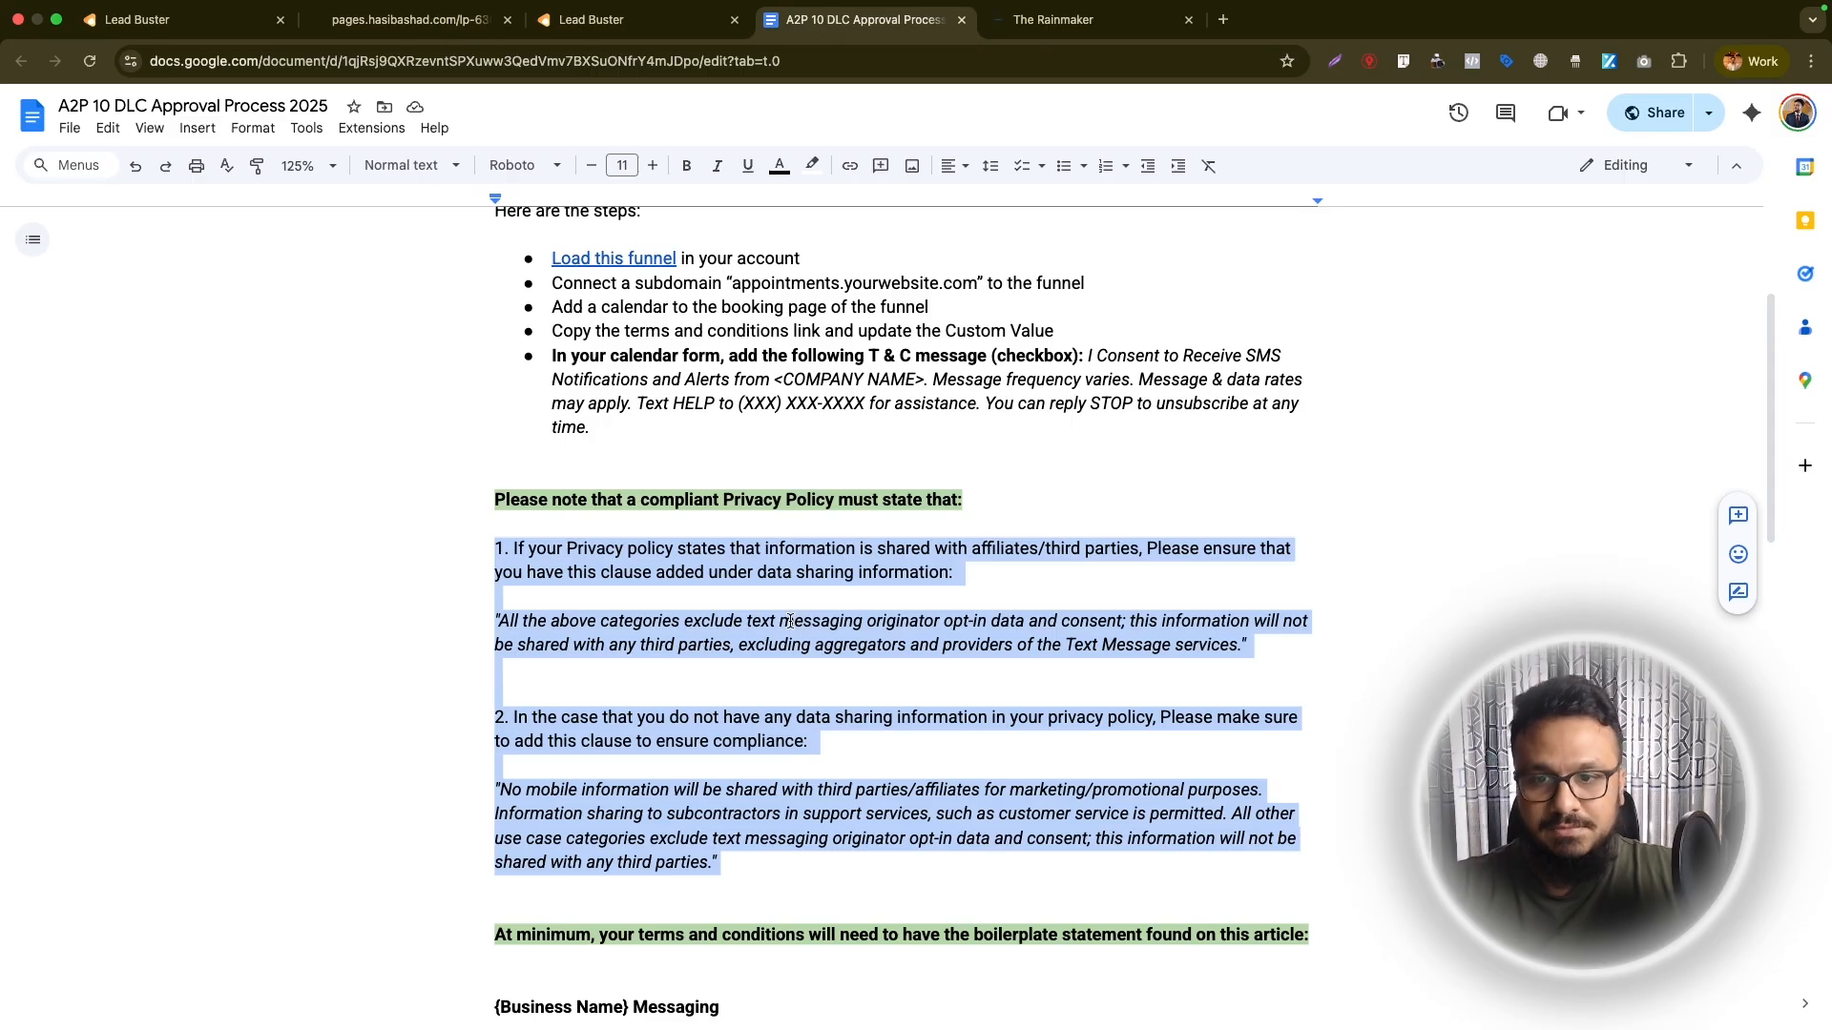
# Highlight the 'Use the below copy in your A2P campaigns:' heading, then show the booking page
pyautogui.scroll(-2, 790, 621)
pyautogui.scroll(-4, 790, 622)
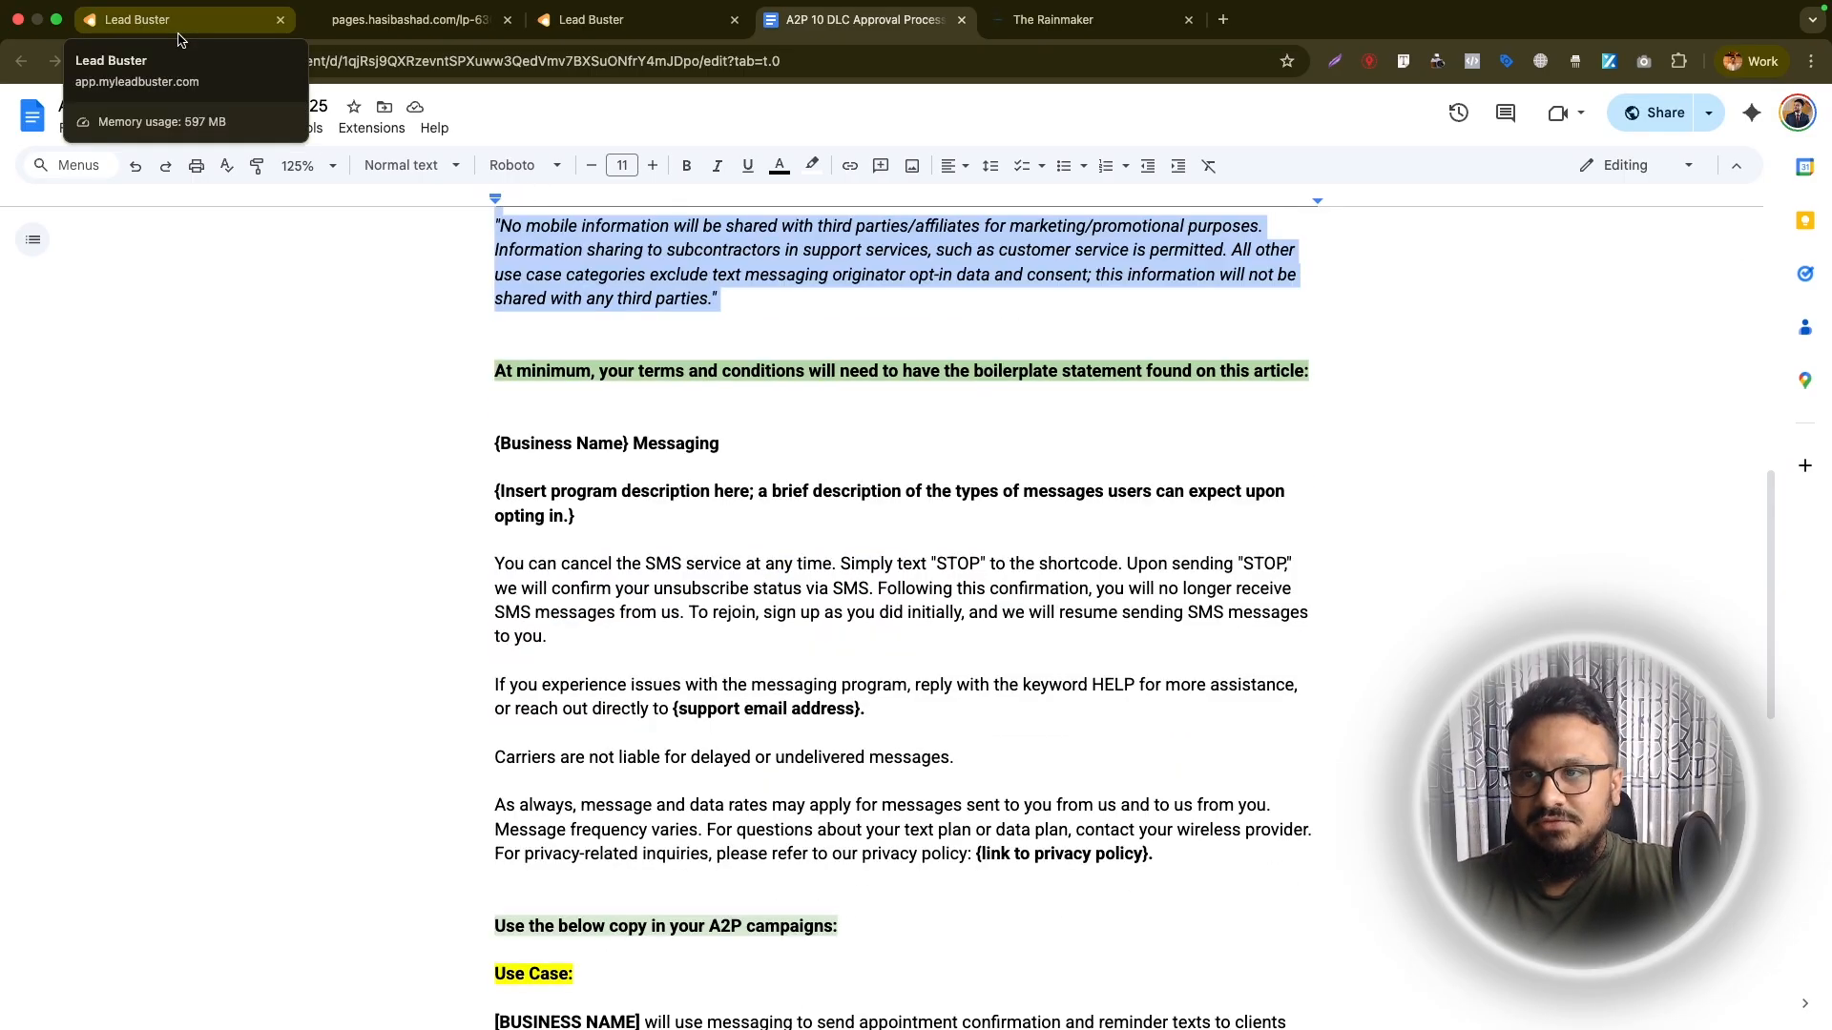
pyautogui.scroll(-2, 573, 532)
pyautogui.scroll(2, 573, 533)
pyautogui.scroll(-7, 573, 532)
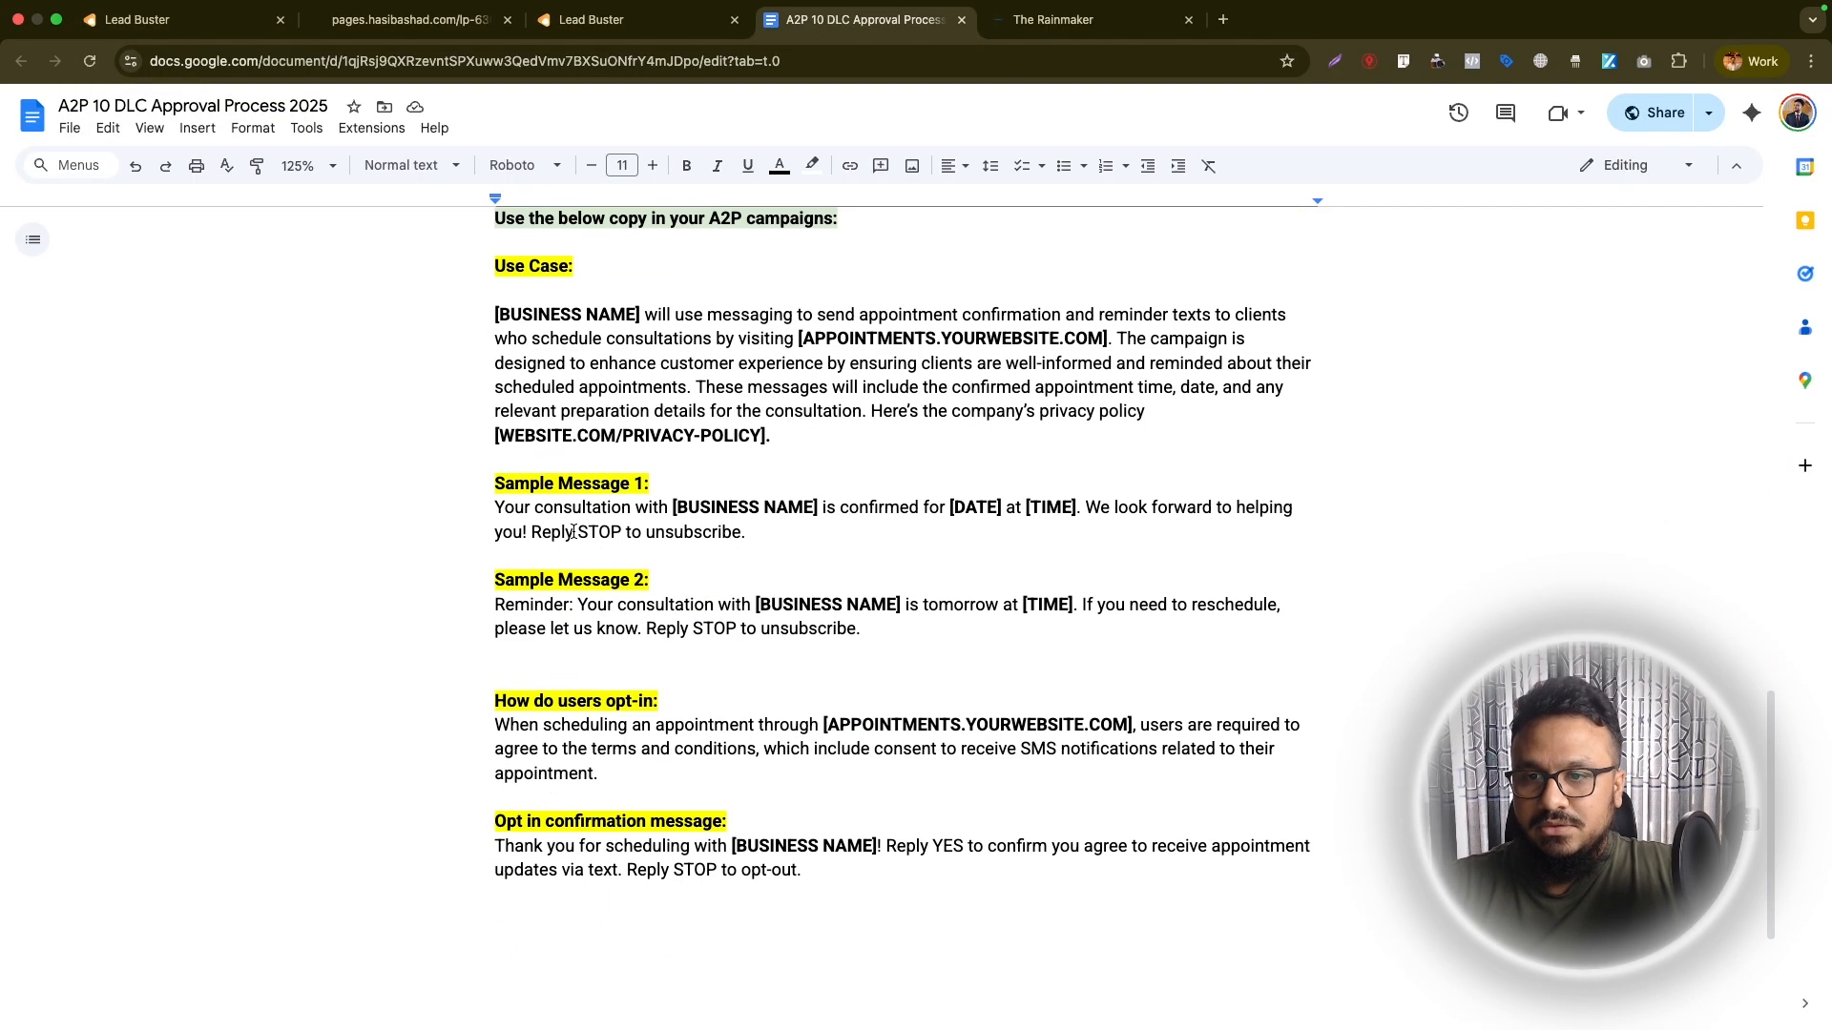
pyautogui.scroll(2, 567, 489)
pyautogui.moveTo(495, 307); pyautogui.dragTo(840, 315)
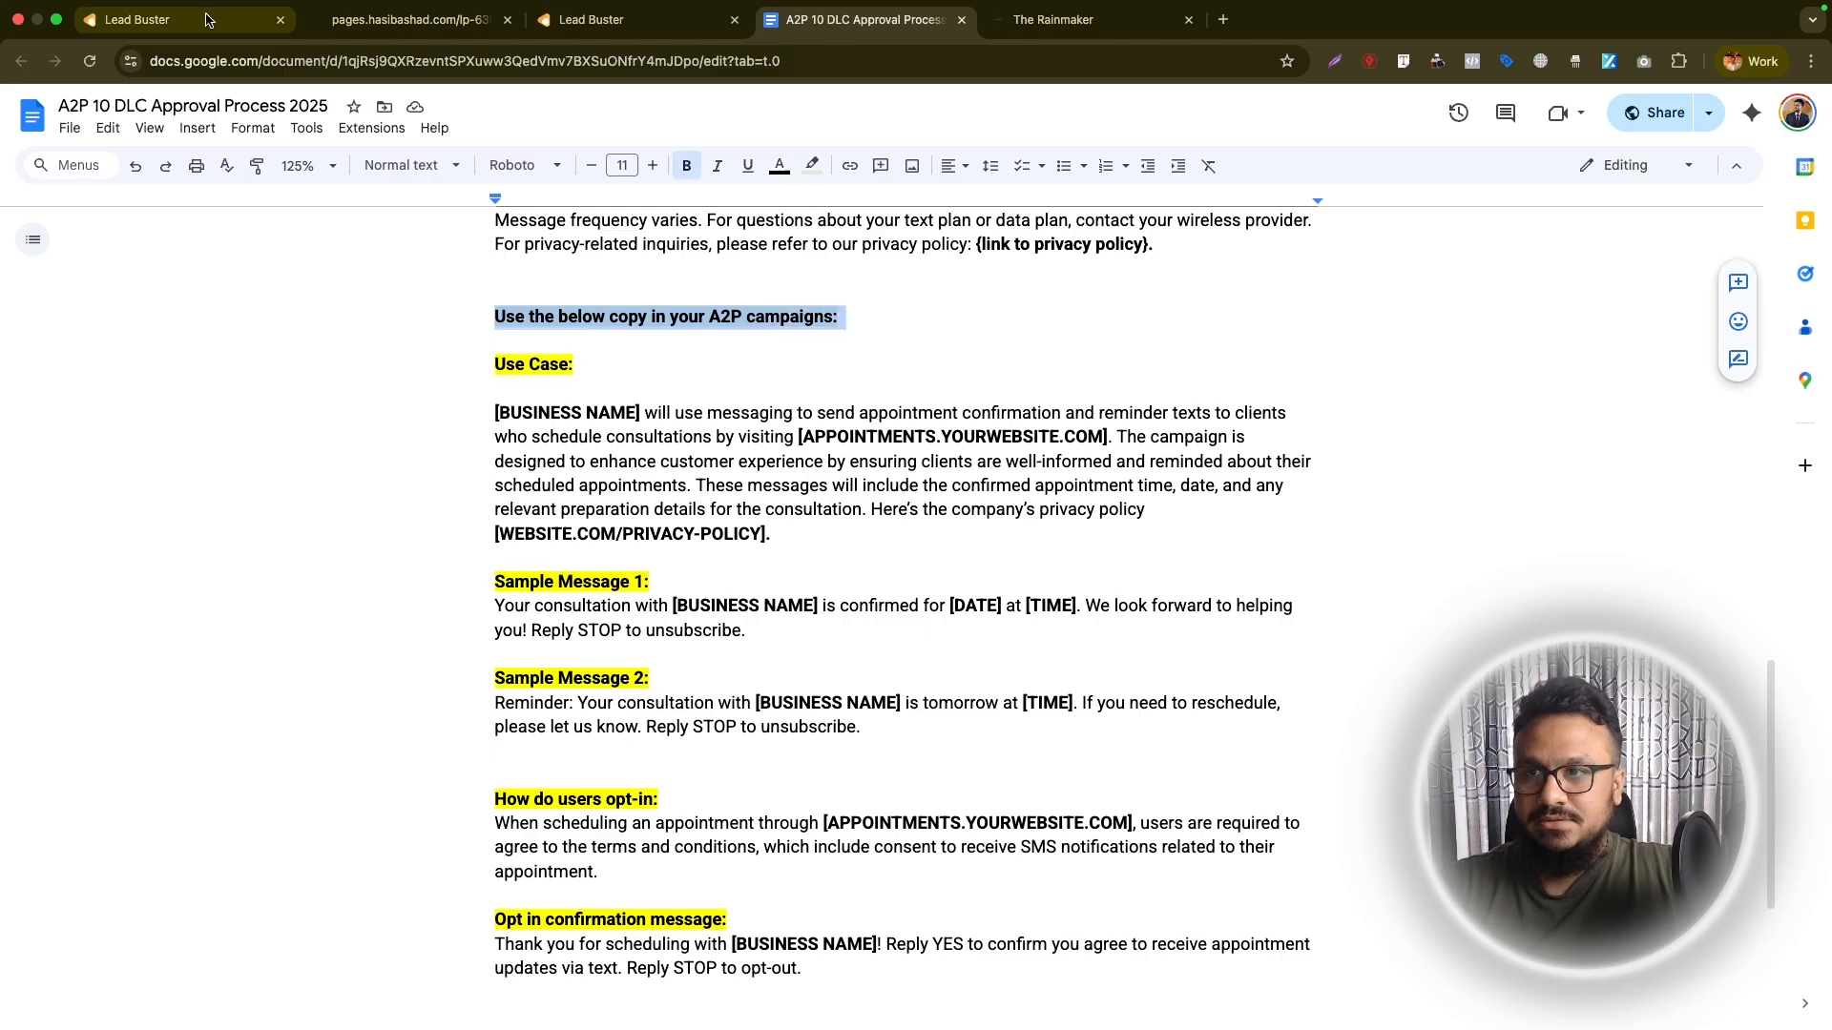
pyautogui.click(144, 19)
pyautogui.click(399, 25)
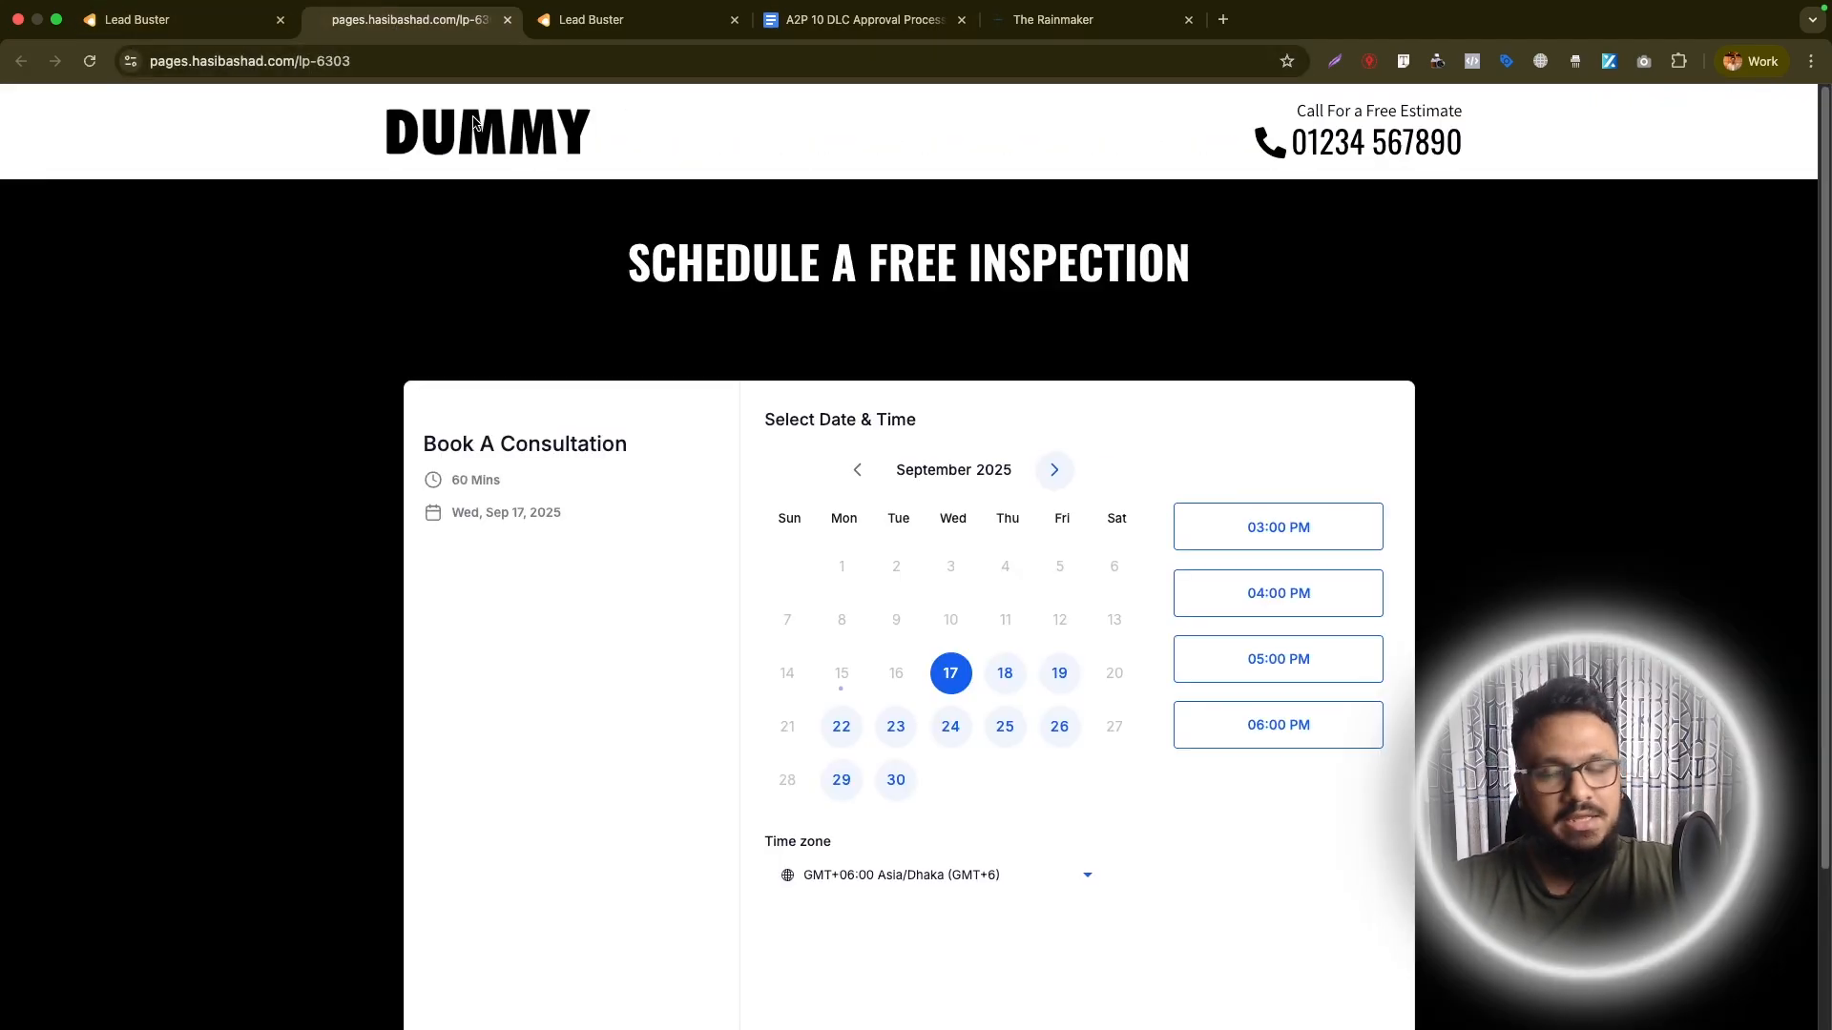
# Open the Trust Center under Settings > Phone Numbers
pyautogui.click(193, 21)
pyautogui.click(65, 999)
pyautogui.click(63, 838)
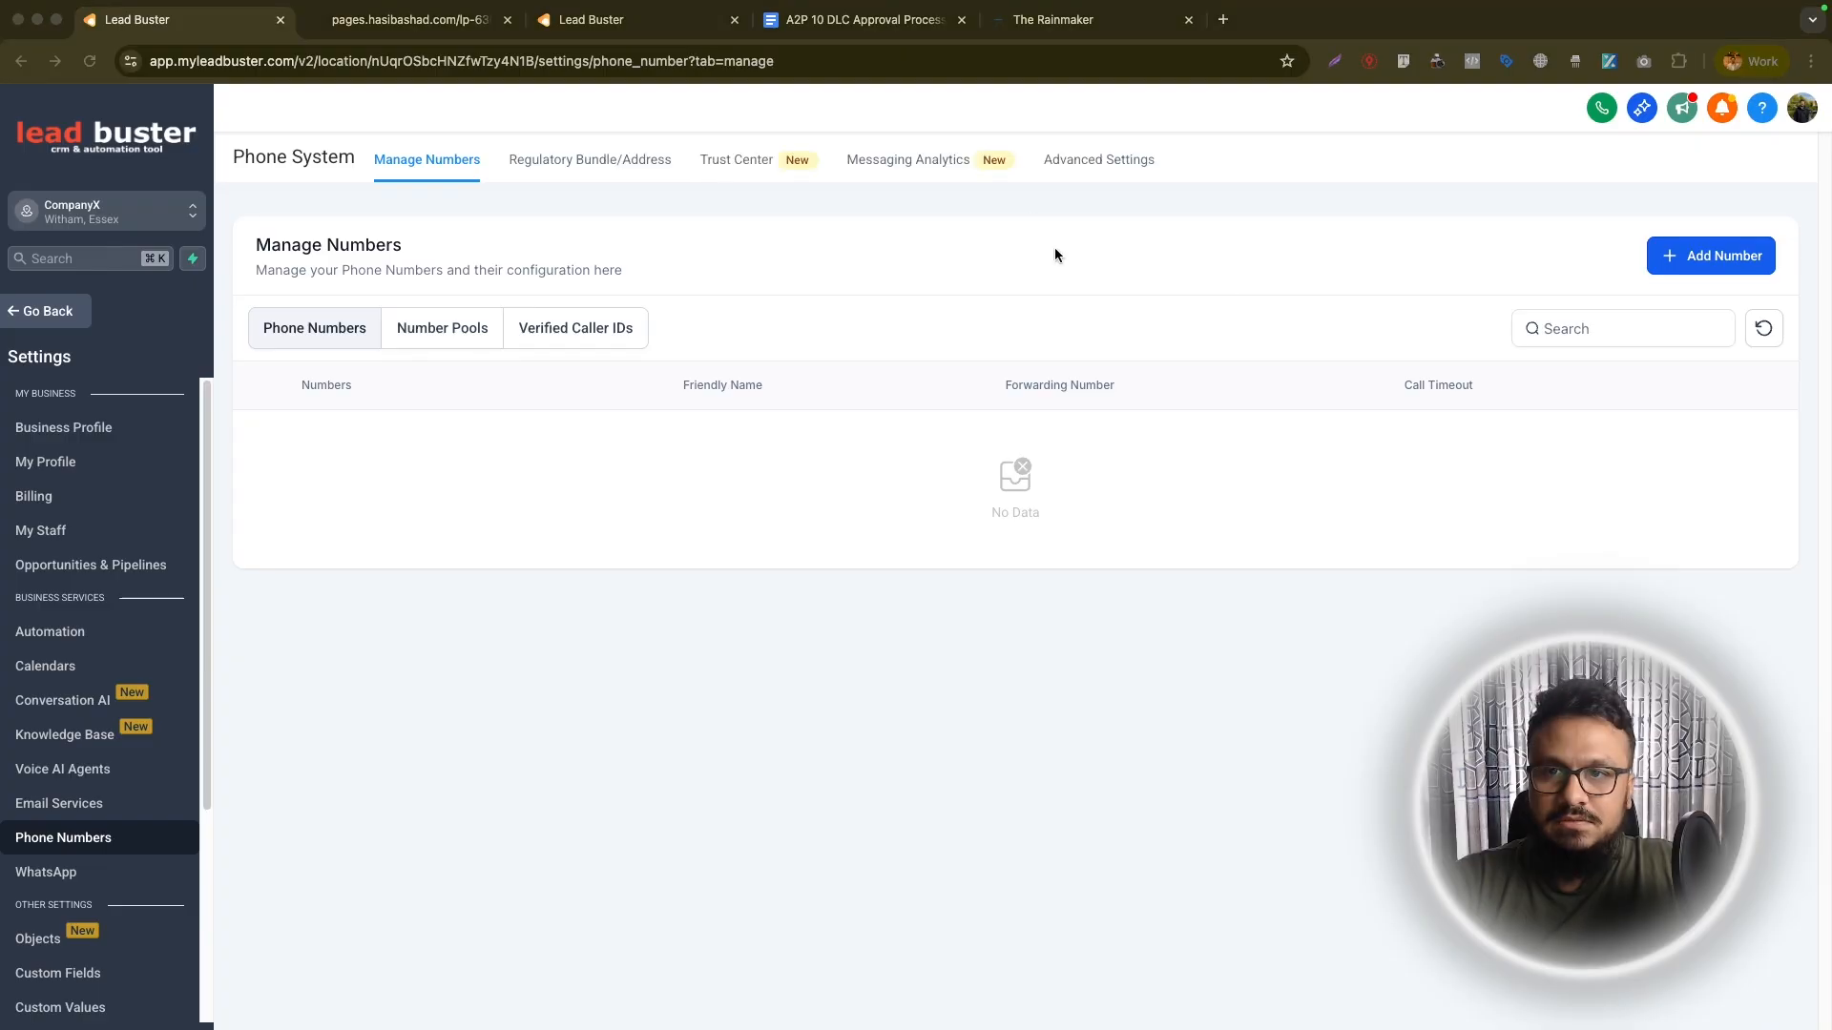
pyautogui.click(711, 168)
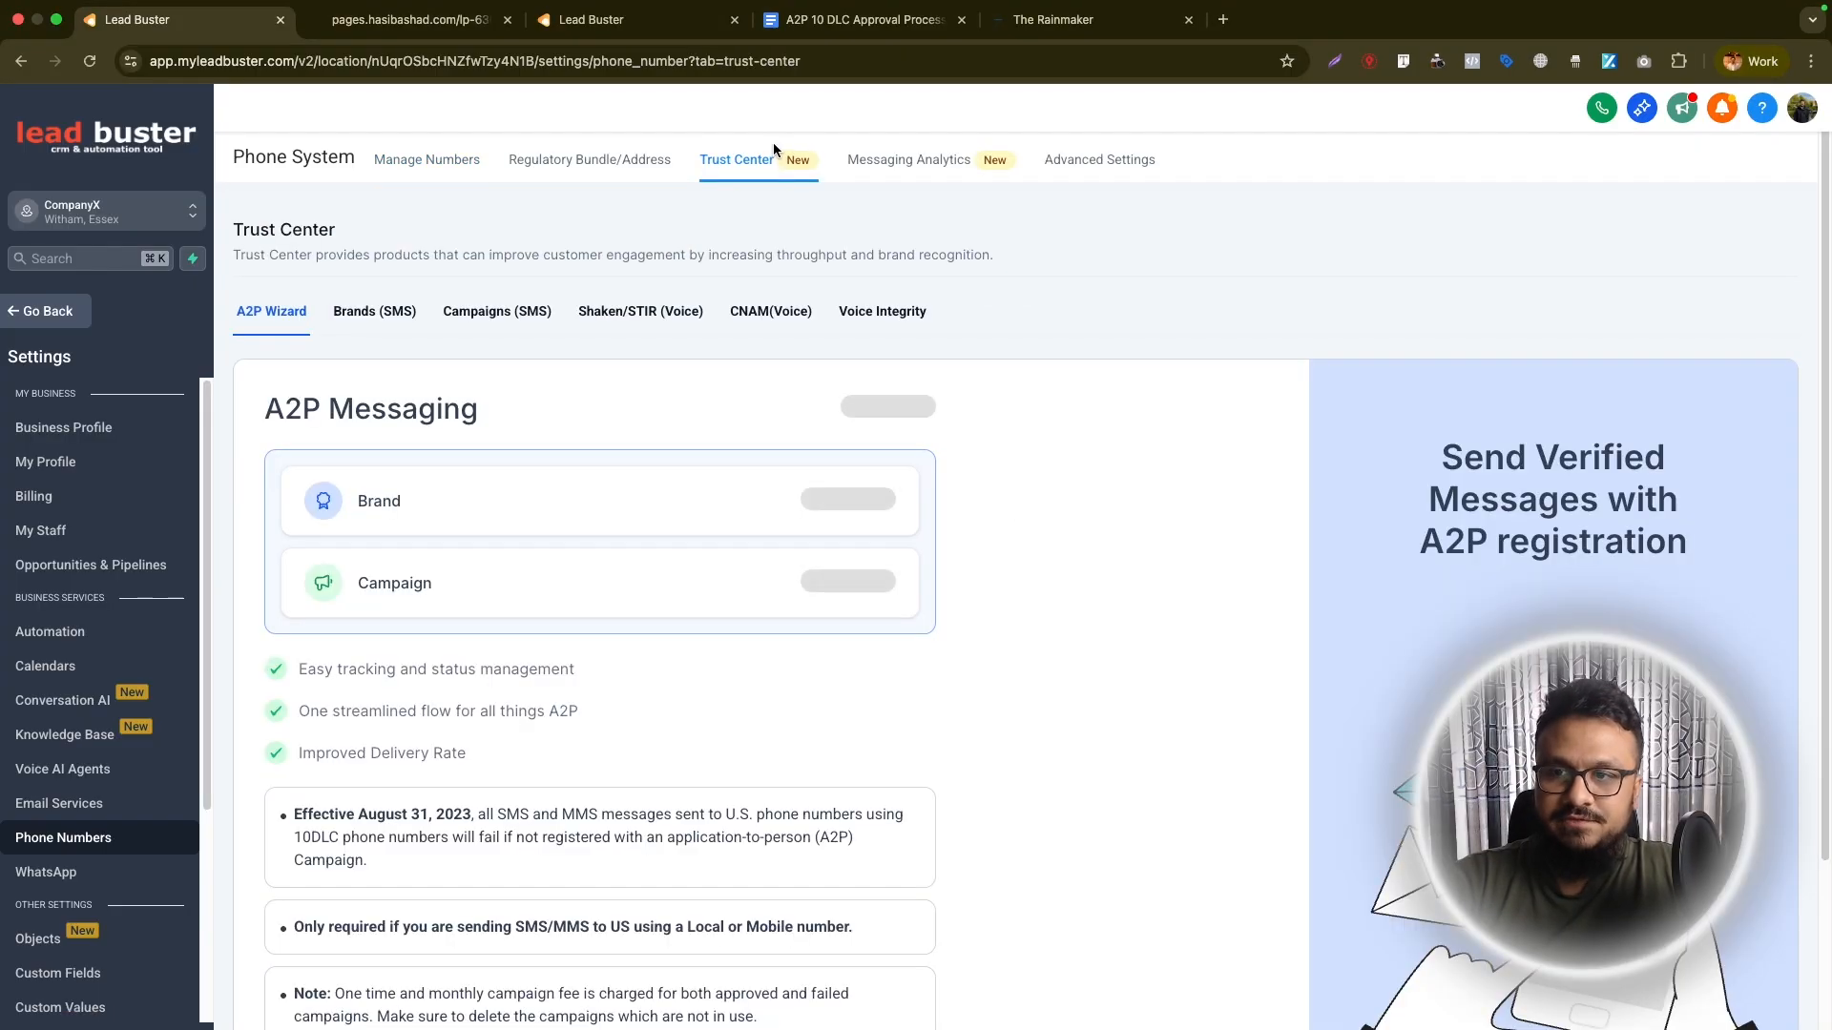
pyautogui.scroll(-2, 665, 541)
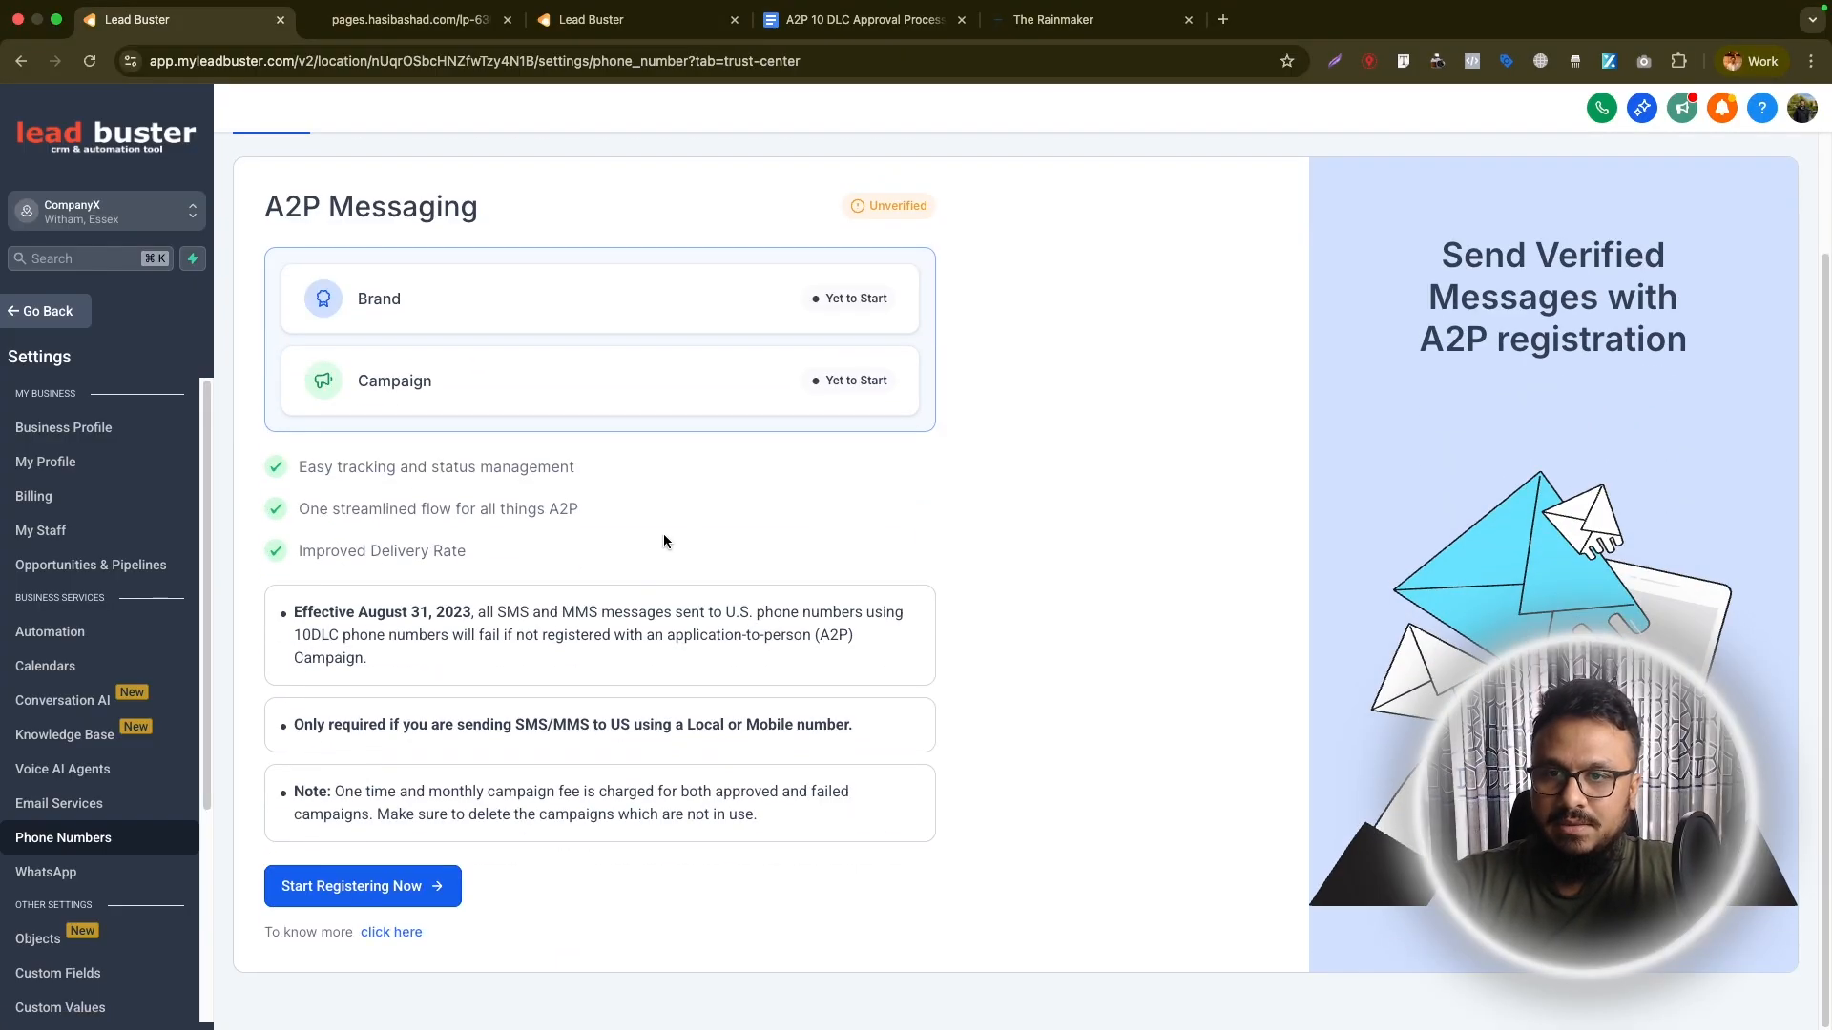
# Start A2P registration, answering Yes to US/Canada location and Yes to having a tax ID
pyautogui.click(370, 897)
pyautogui.click(517, 574)
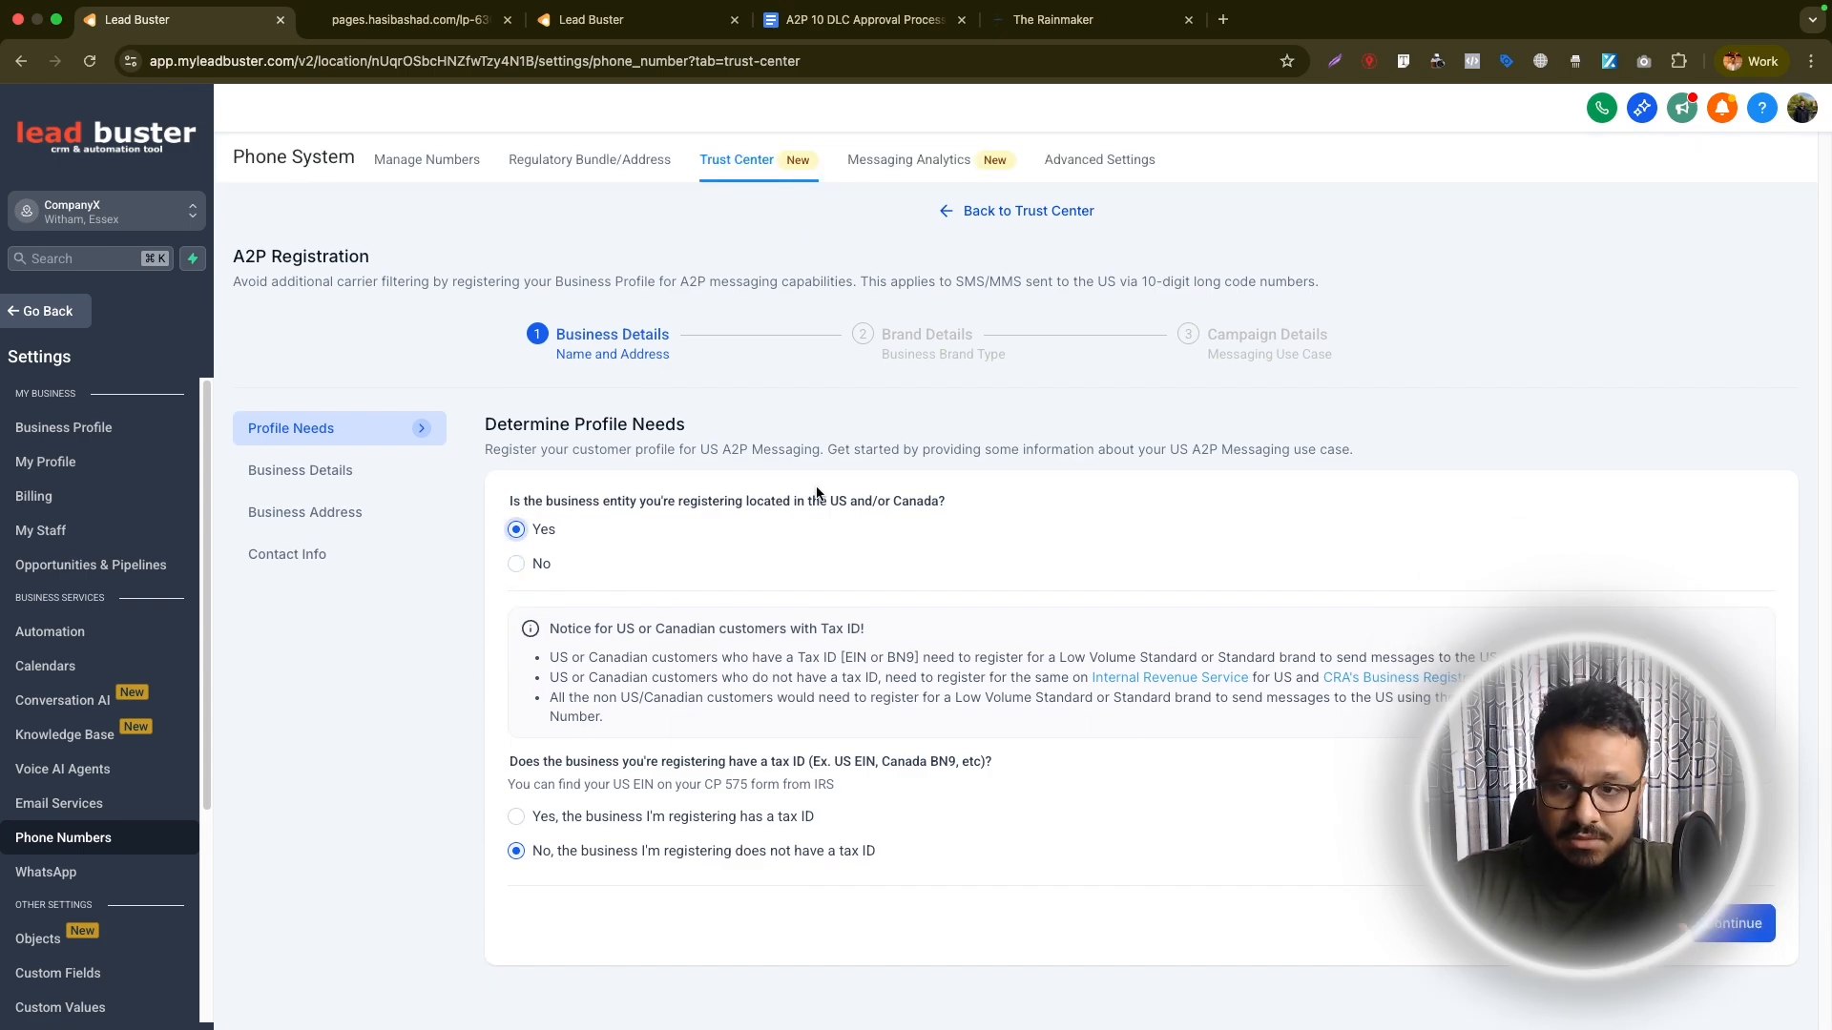
pyautogui.click(516, 818)
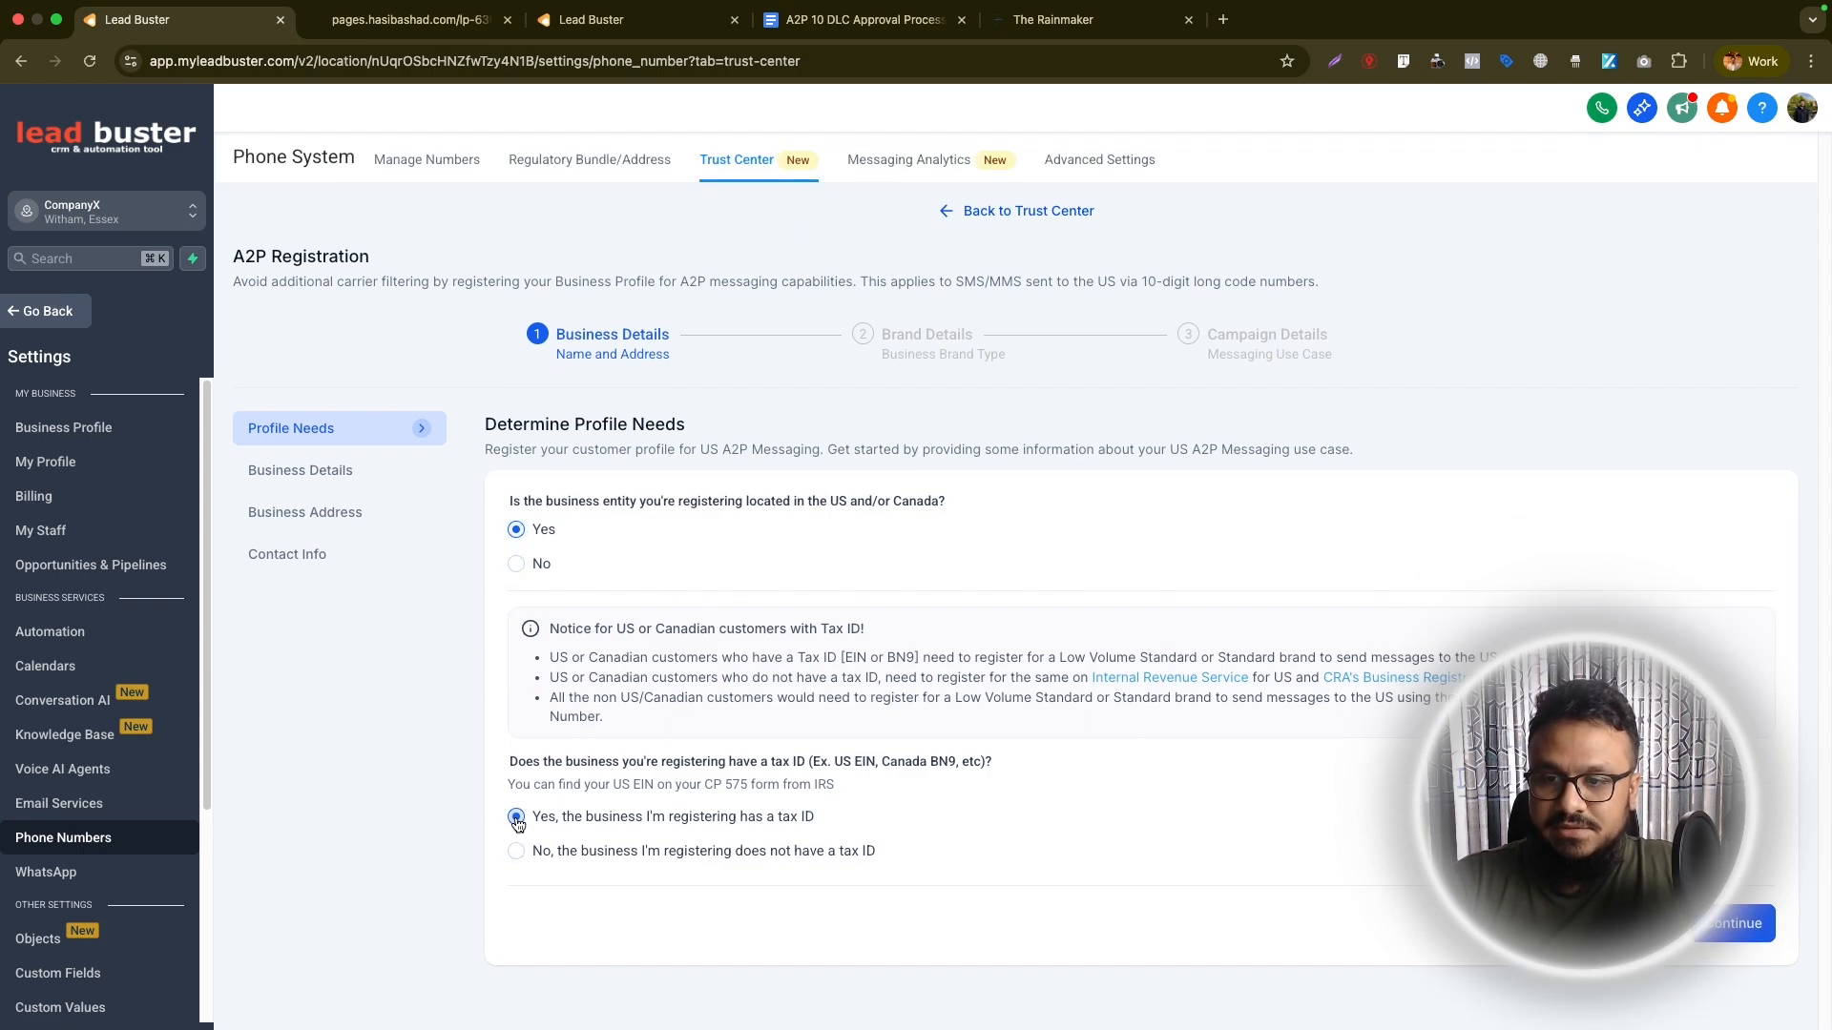
pyautogui.click(1739, 927)
pyautogui.scroll(-3, 668, 534)
# Enter legal name CompanyX LLC, business type, and USA EIN 12-3456789
pyautogui.click(701, 494)
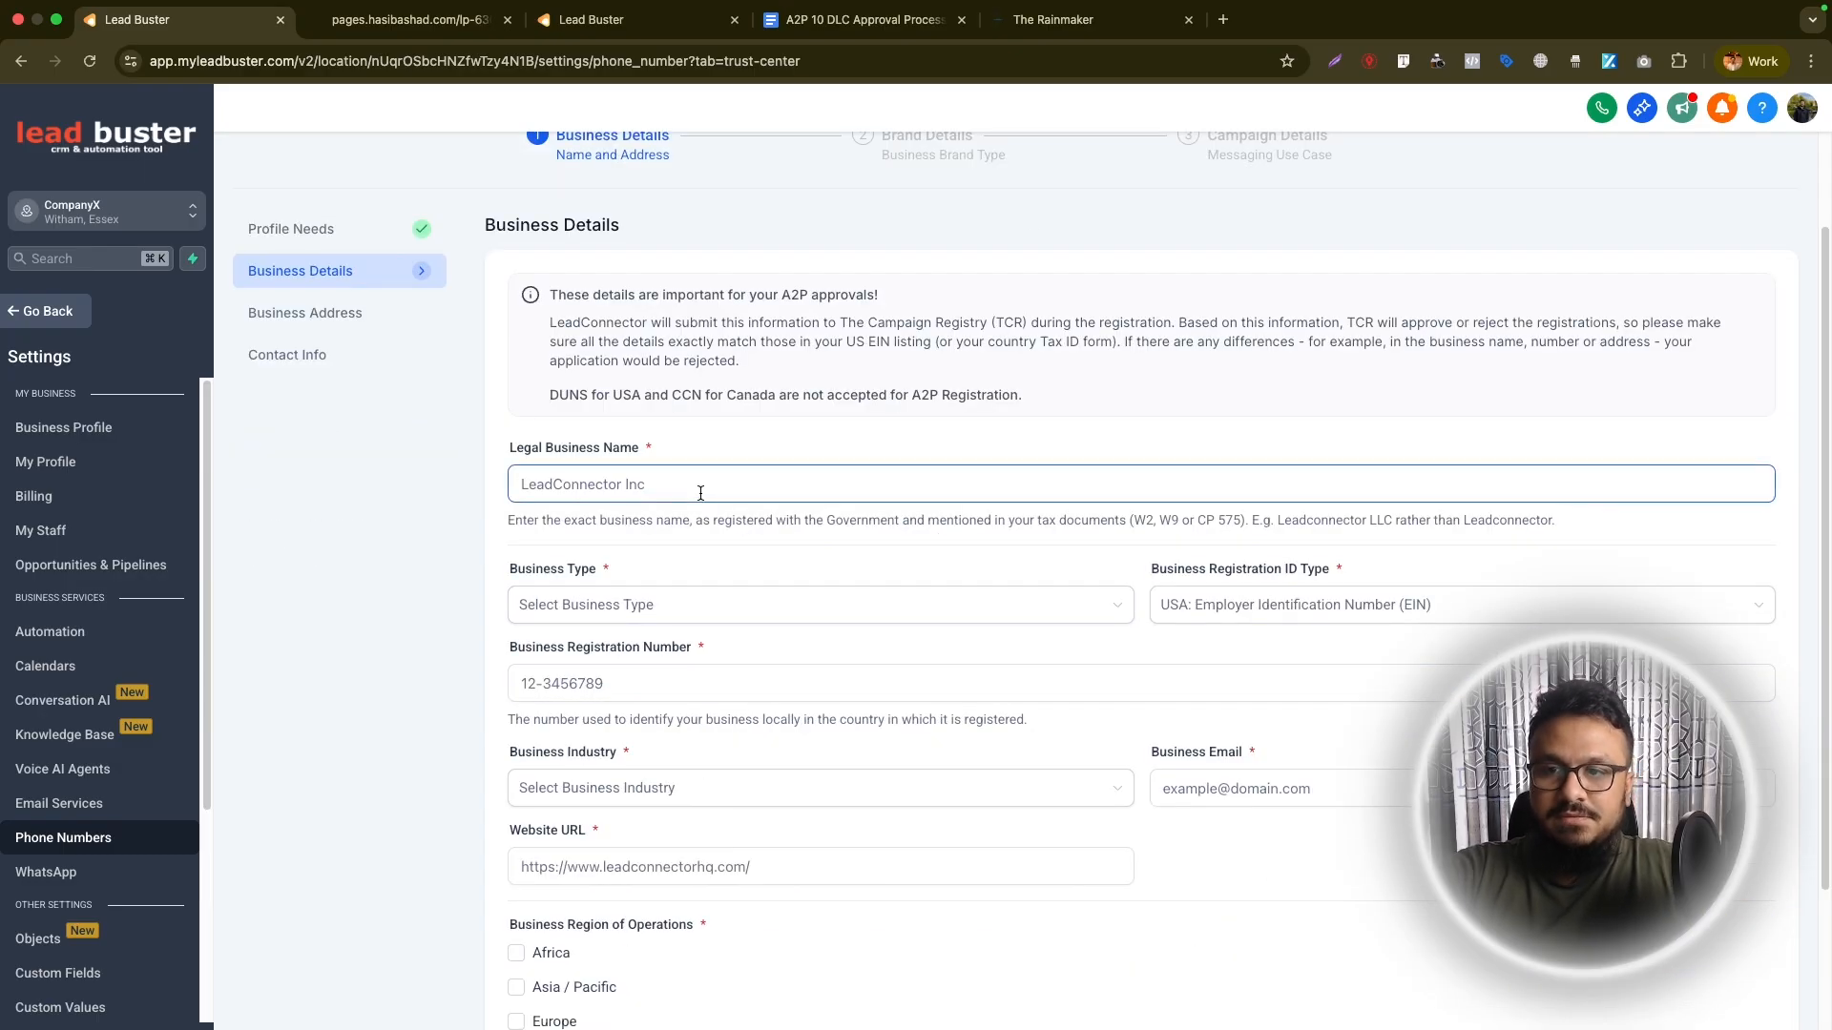
pyautogui.write('CompanyX LLC')
pyautogui.click(828, 593)
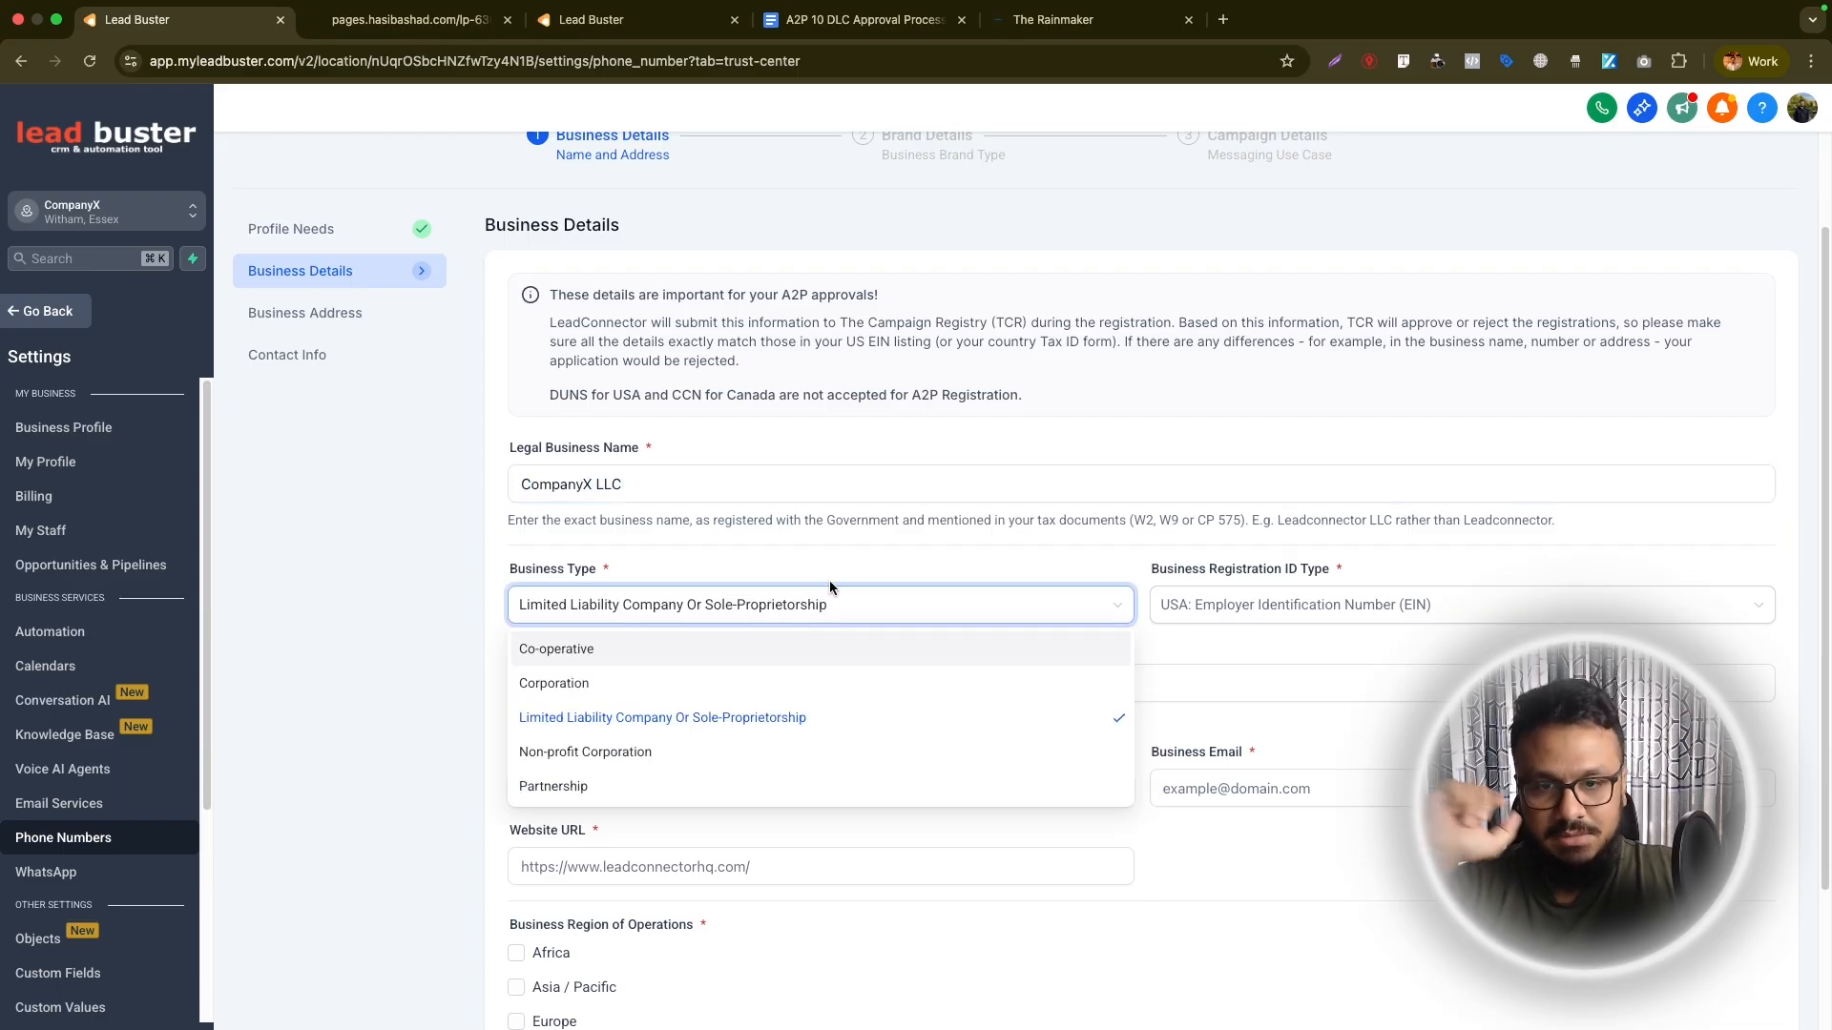
pyautogui.click(828, 580)
pyautogui.click(1176, 605)
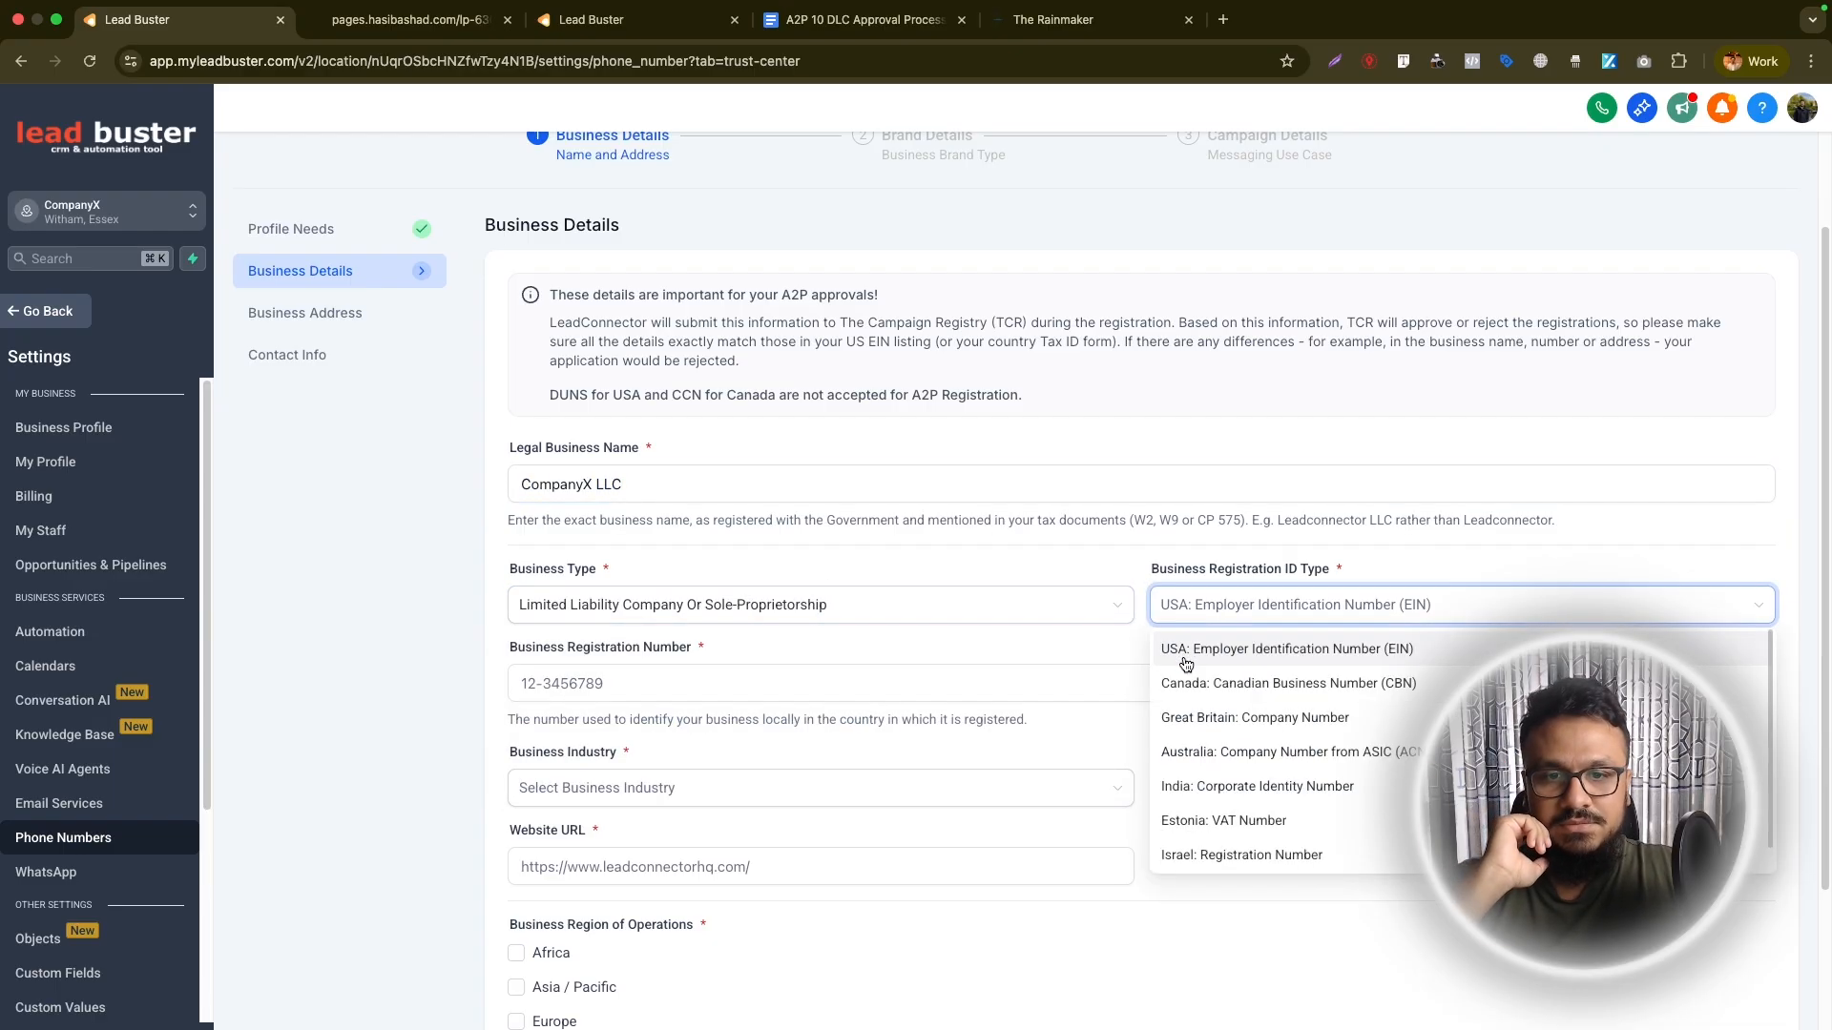
pyautogui.click(1186, 658)
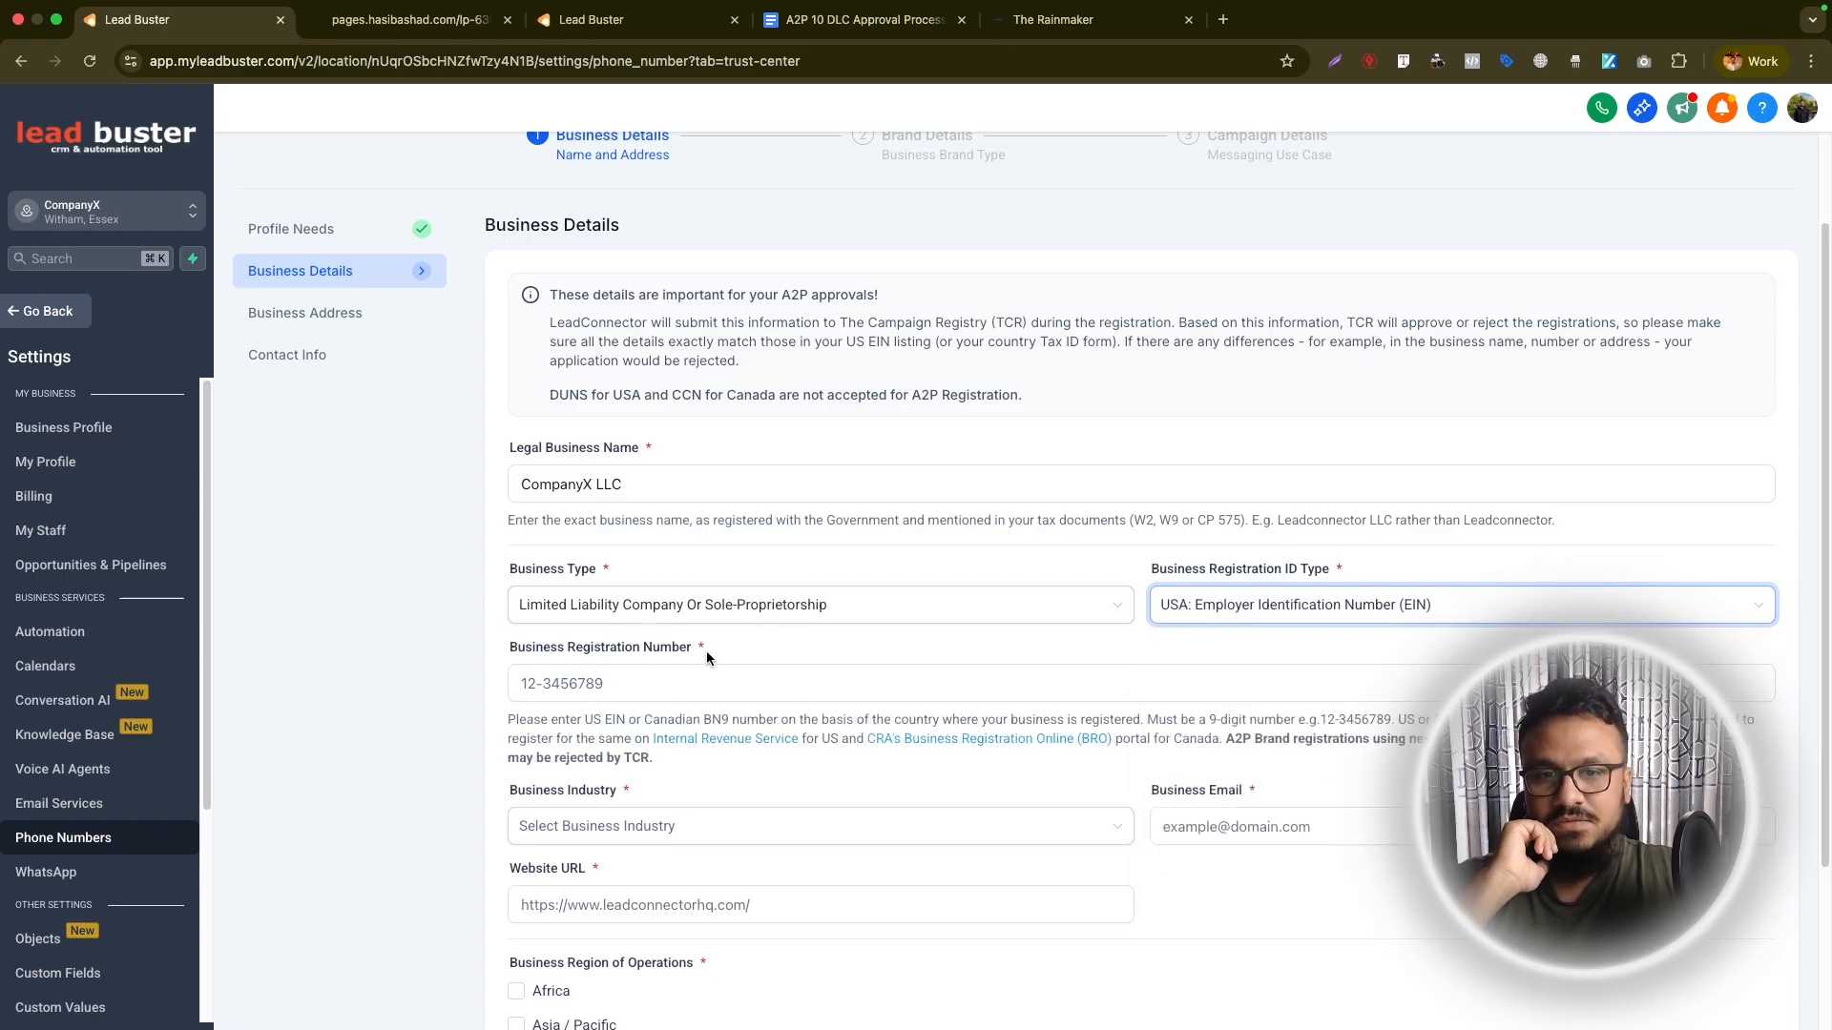
pyautogui.click(751, 670)
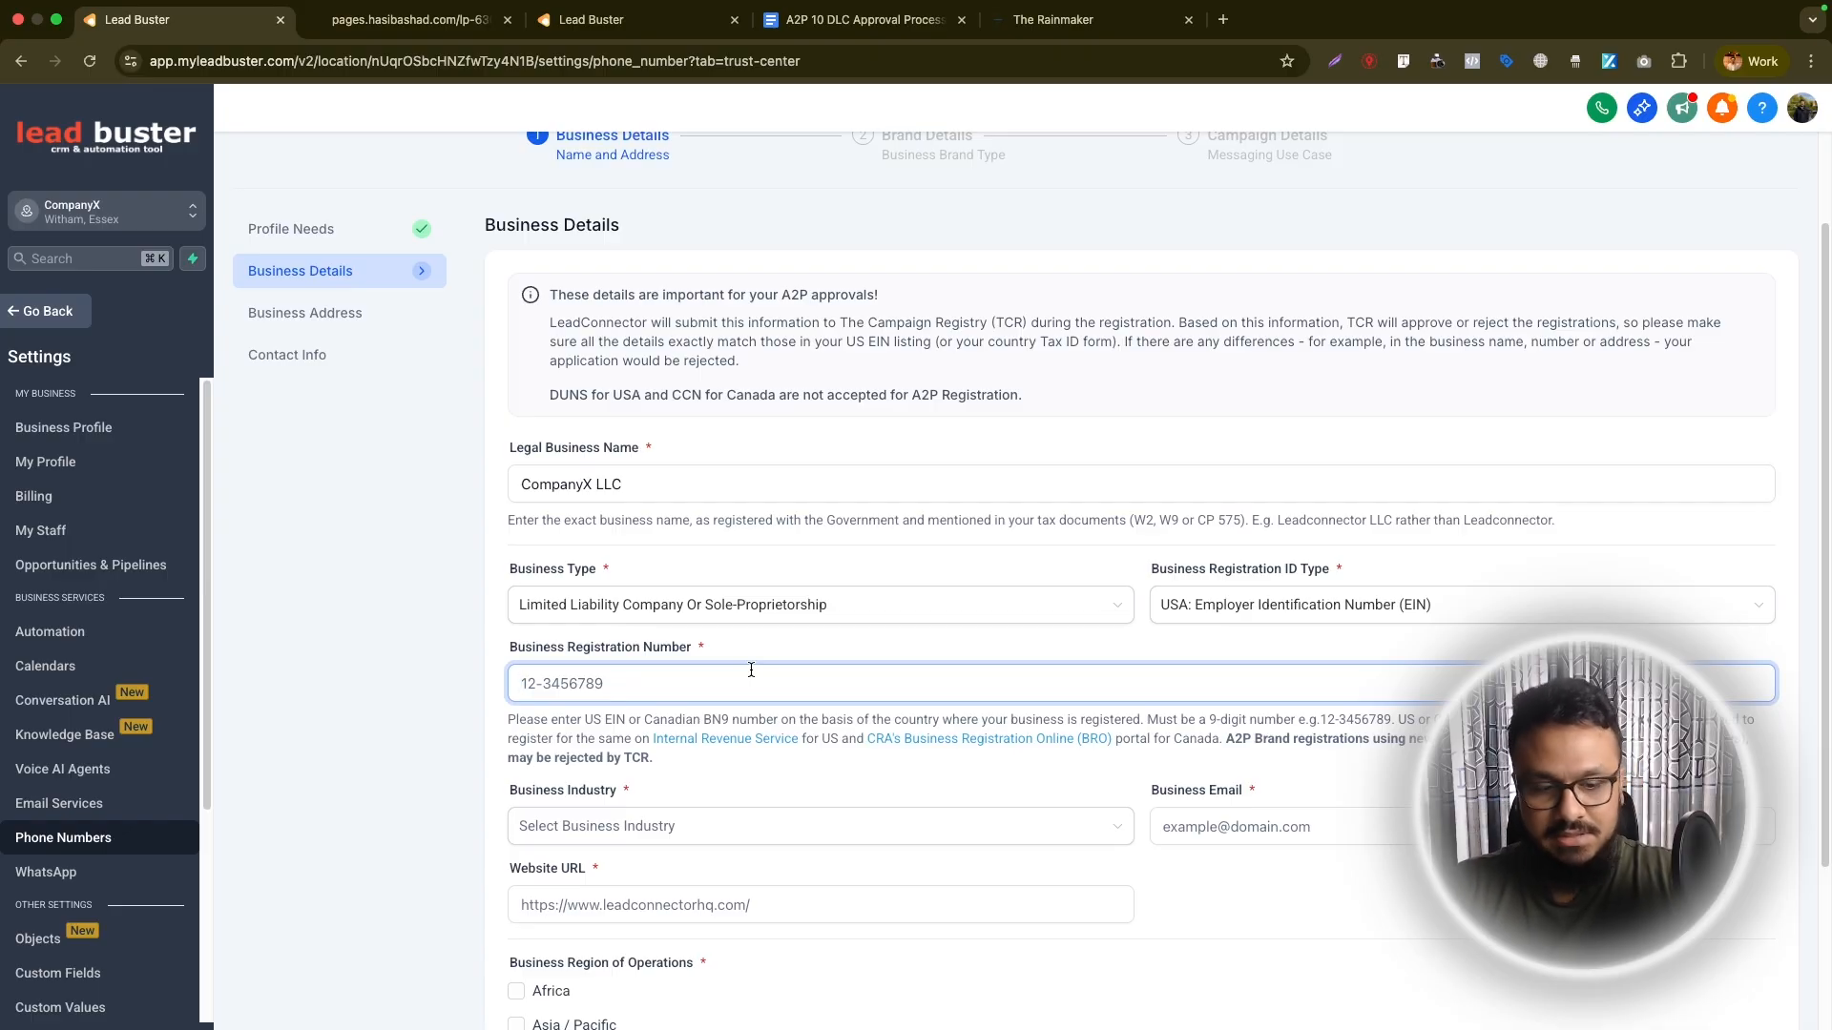
pyautogui.write('12-3456789')
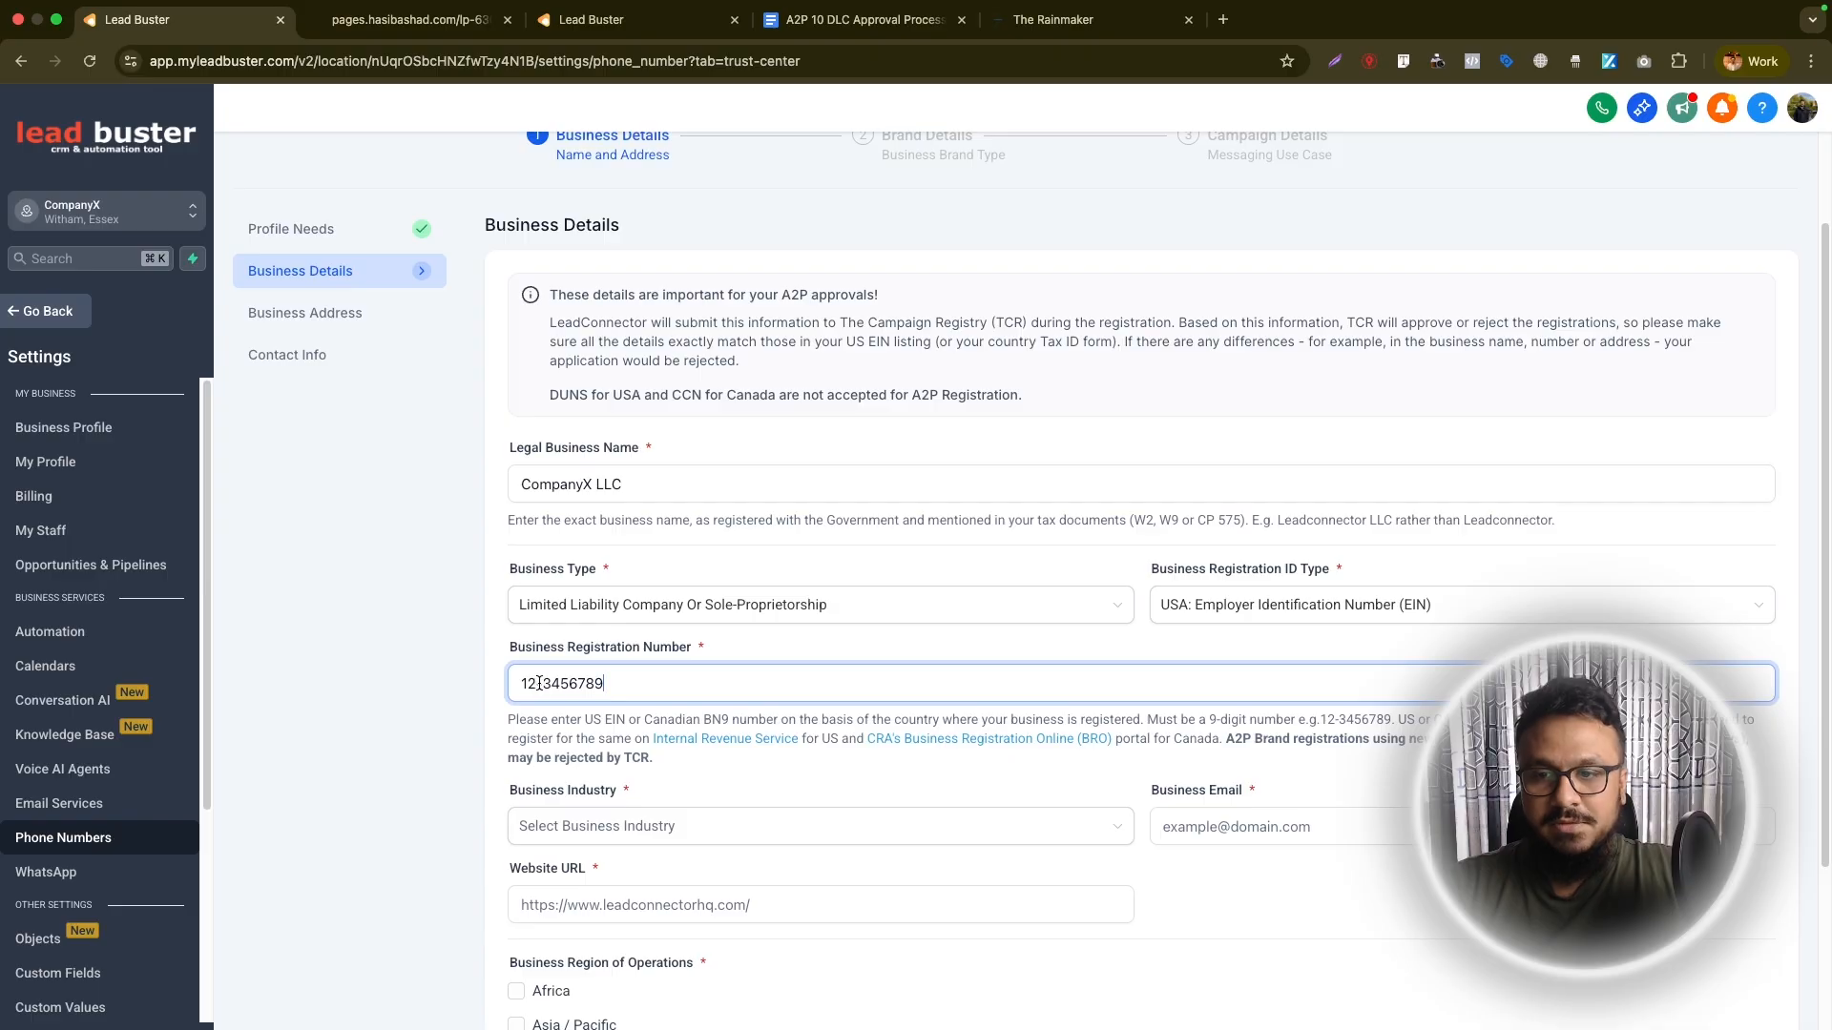
# Set the industry to Construction and fill in the business email
pyautogui.scroll(-3, 464, 724)
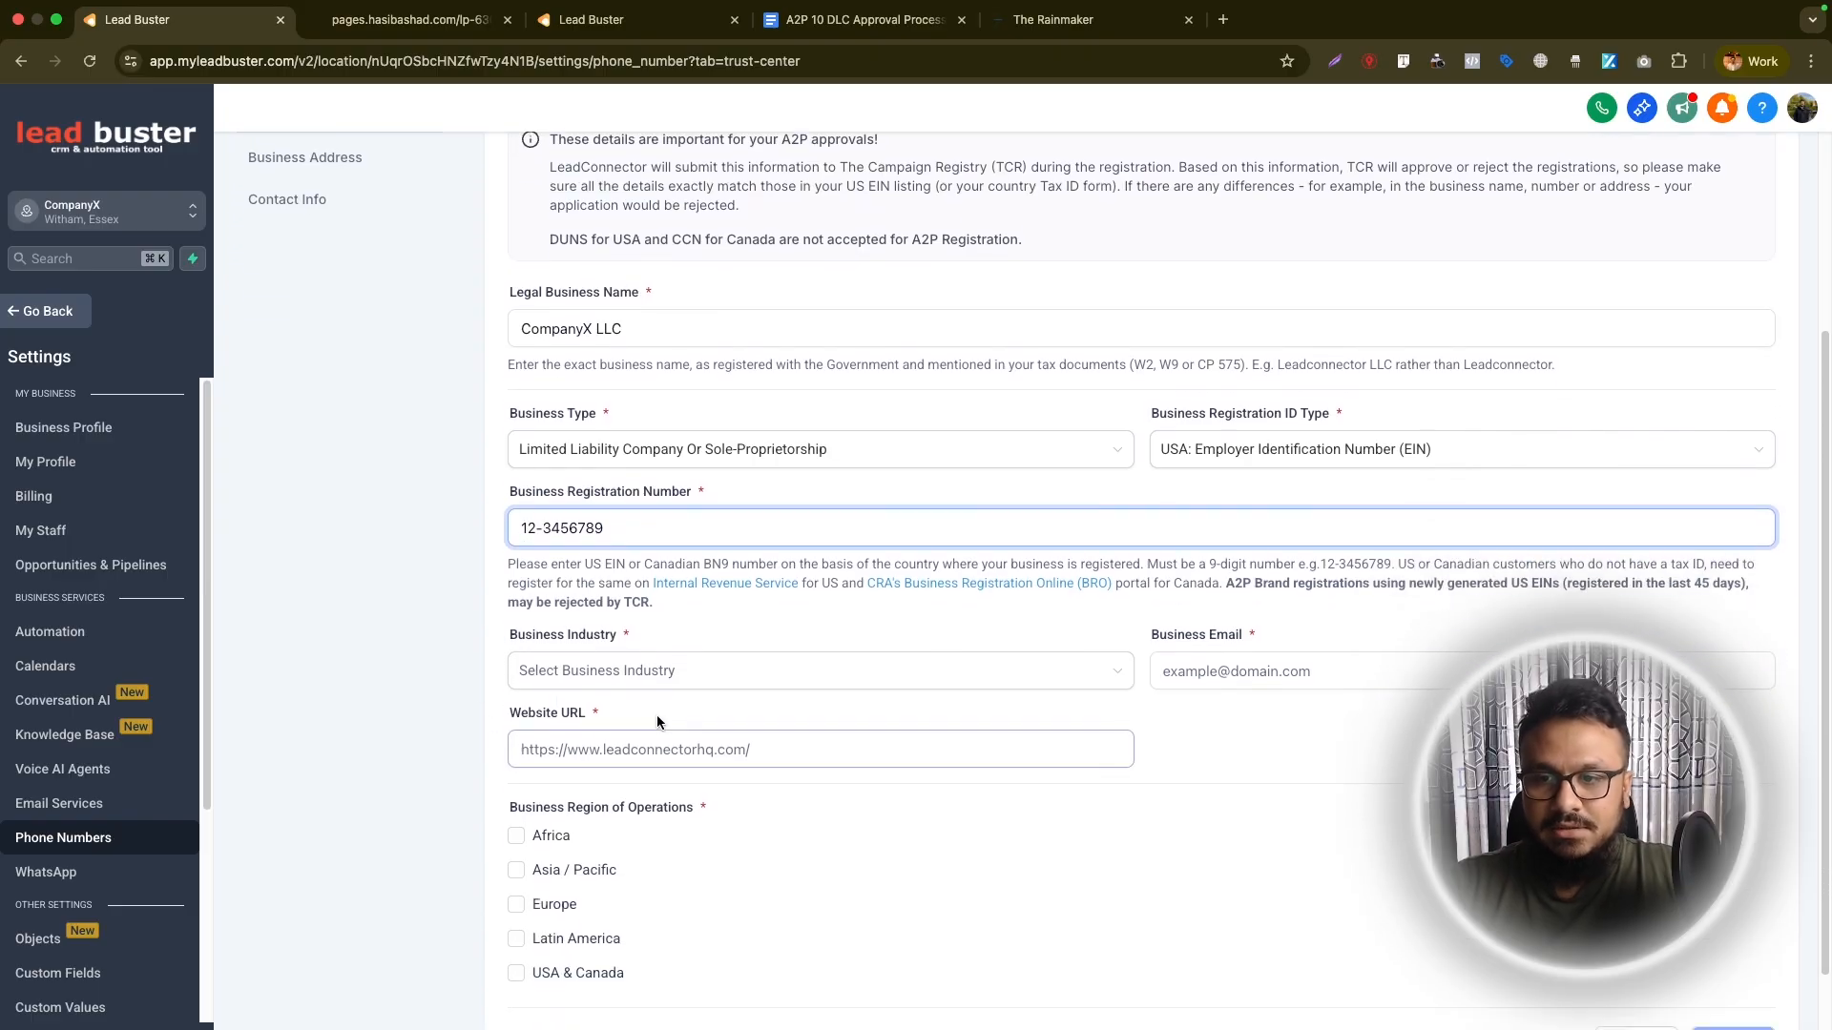
pyautogui.click(662, 668)
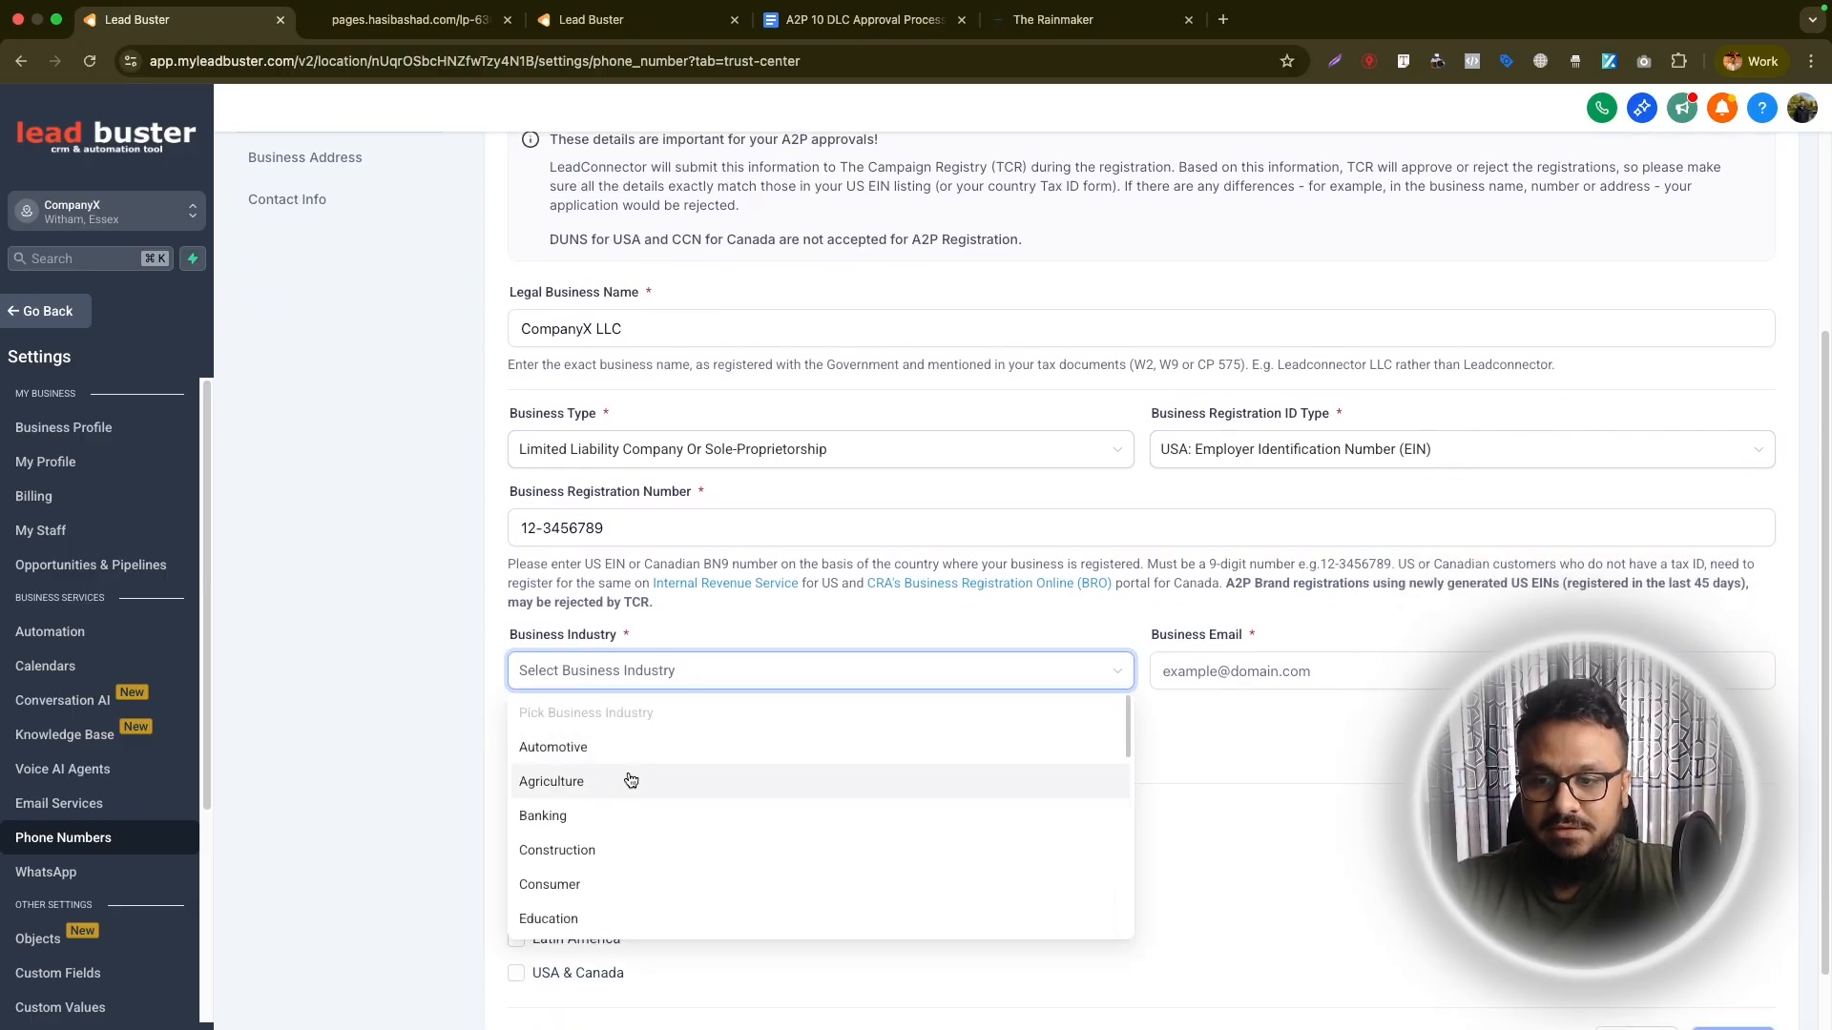
pyautogui.click(601, 851)
pyautogui.click(1234, 681)
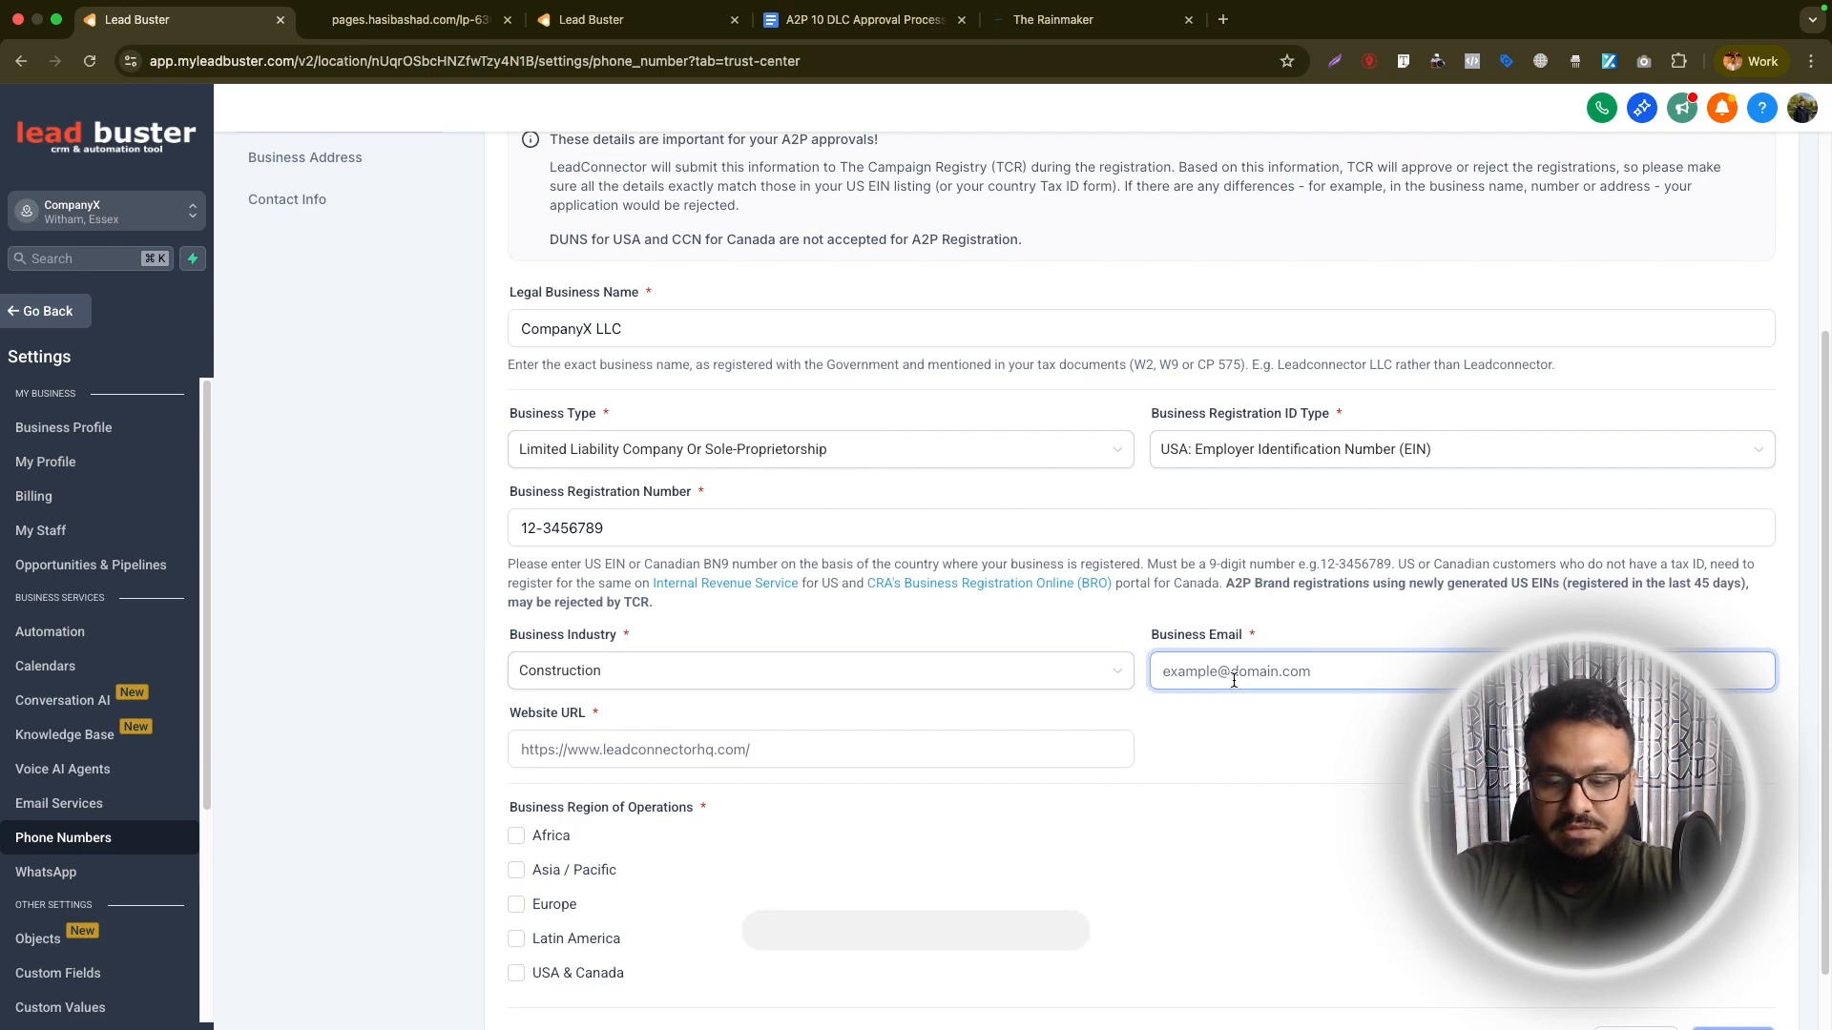
pyautogui.write('info@companyx,')
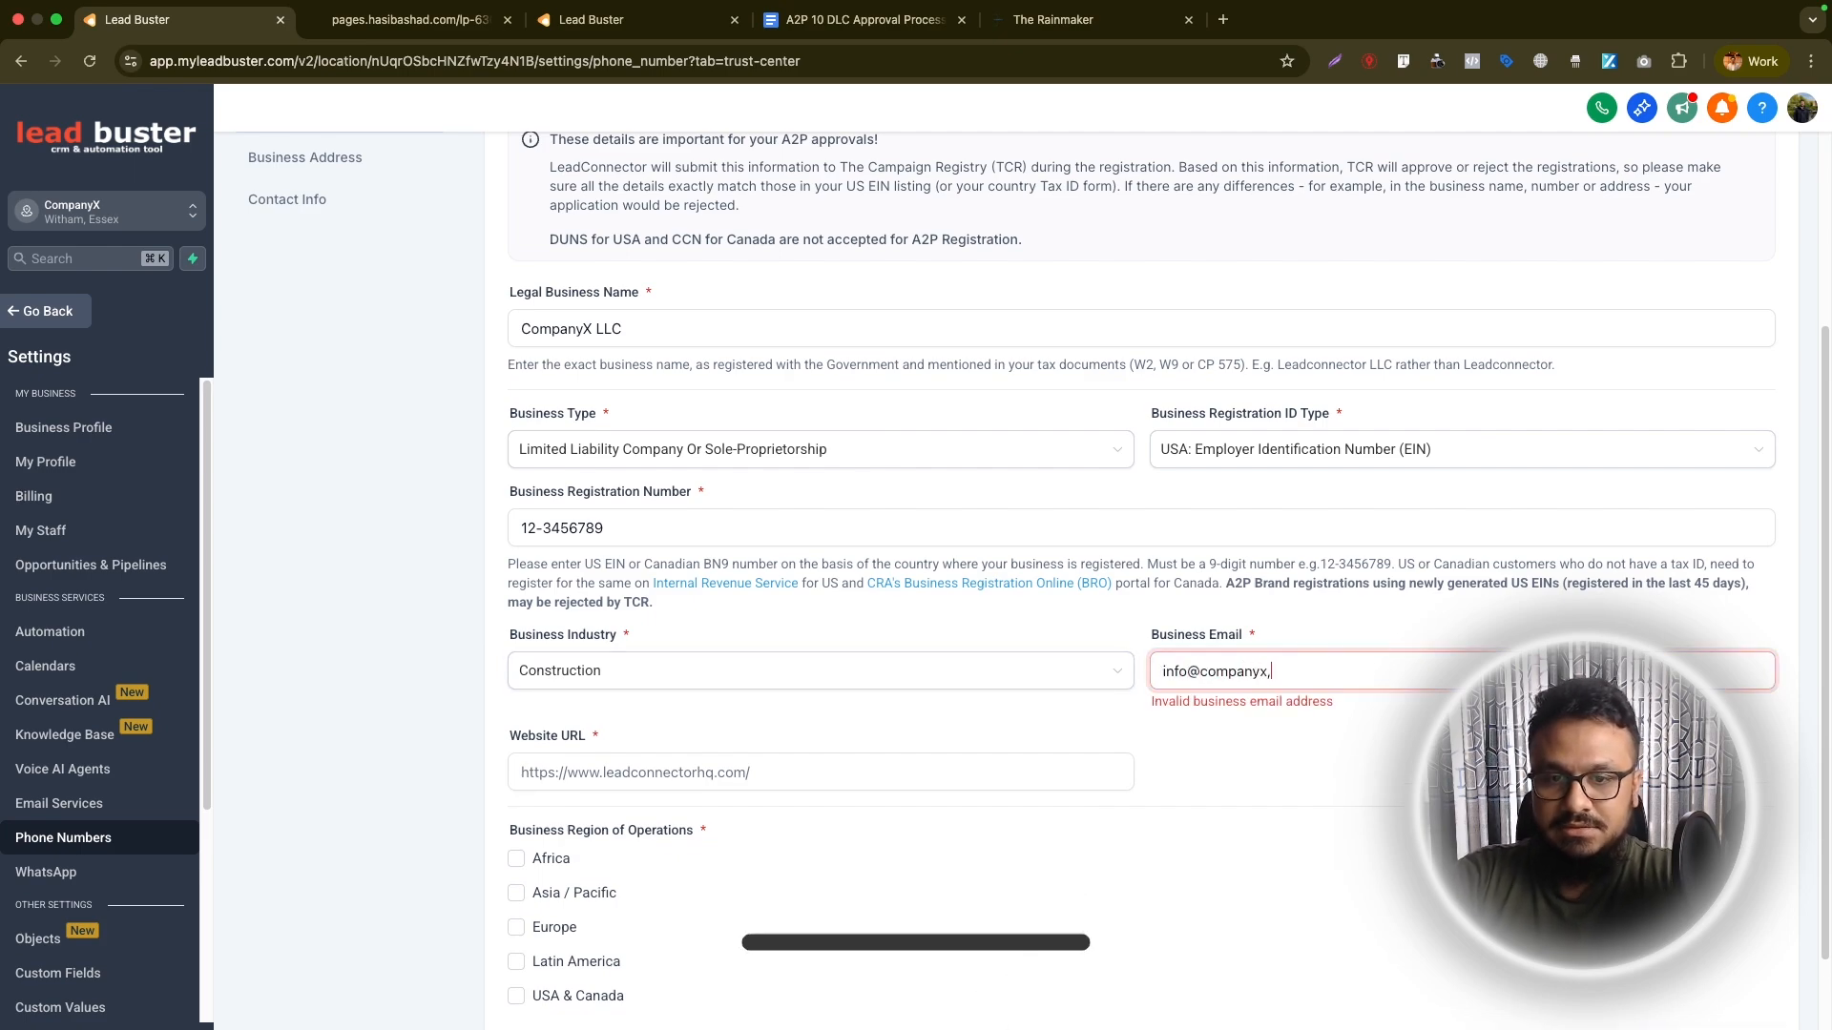
pyautogui.press('BackSpace')
pyautogui.write('.com')
# Paste the company website URL, choose USA & Canada as region, and continue
pyautogui.click(857, 754)
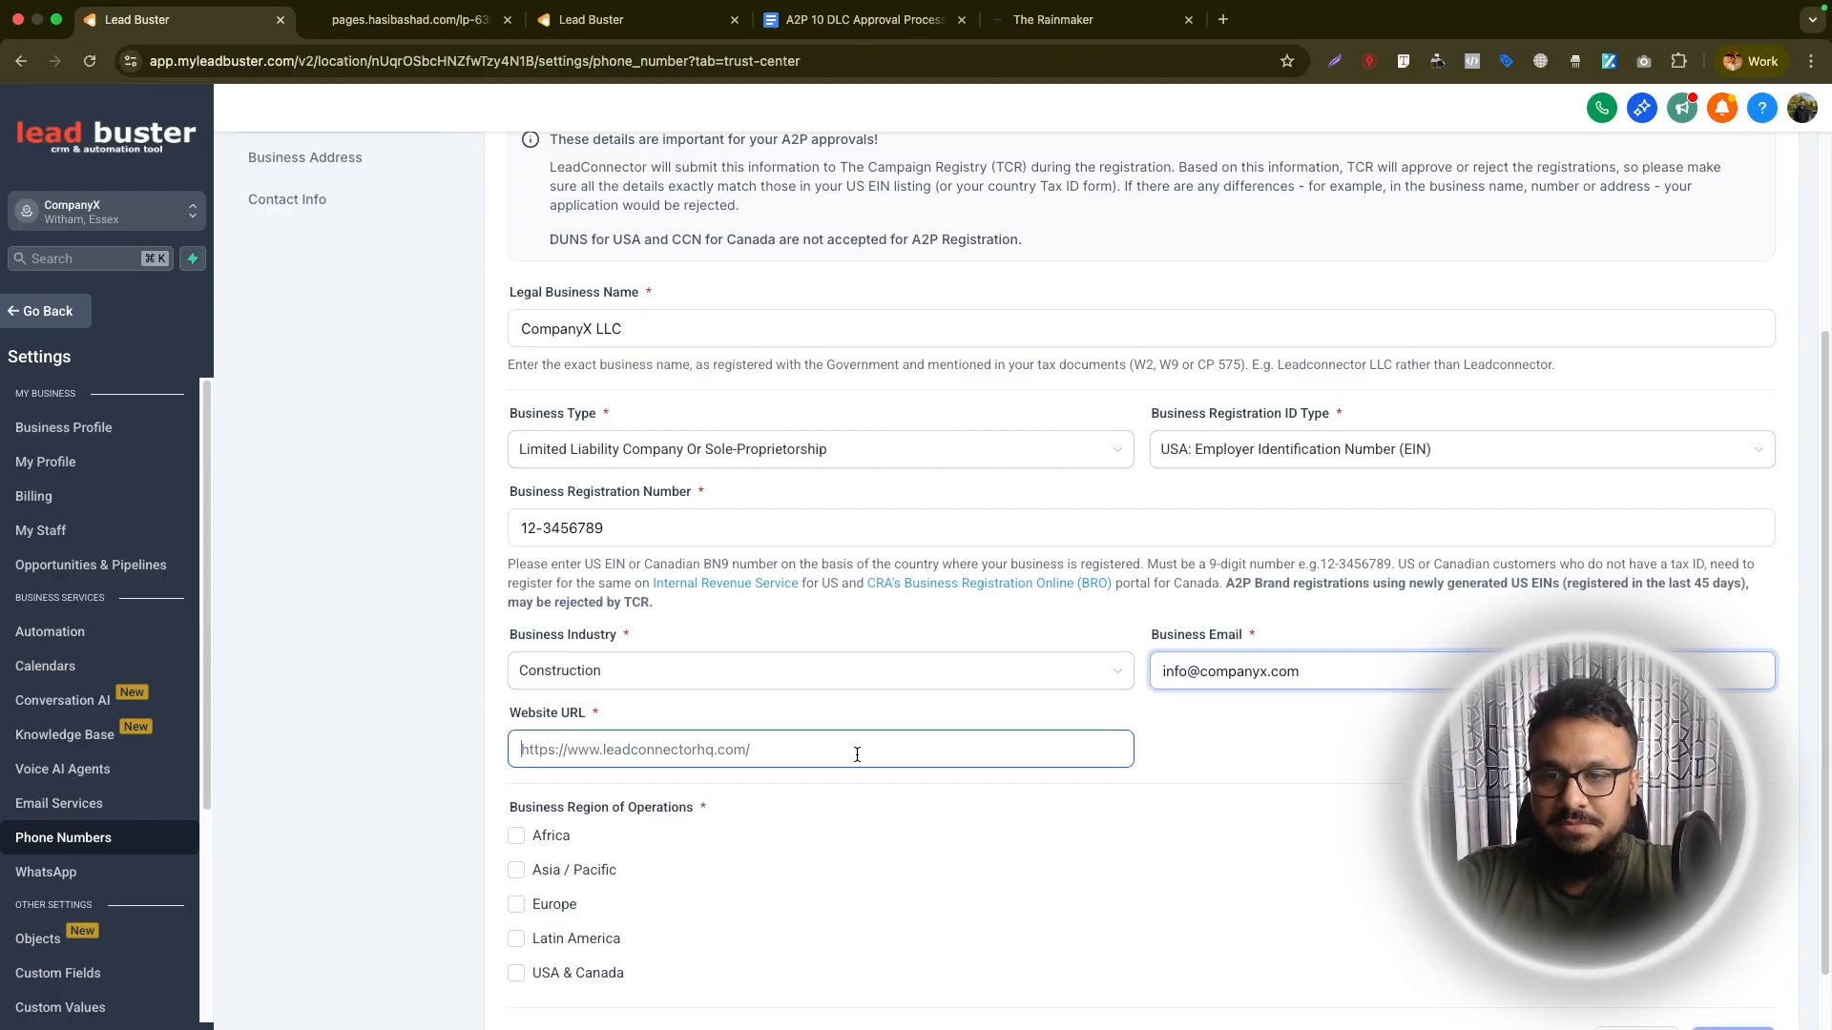
pyautogui.write('https')
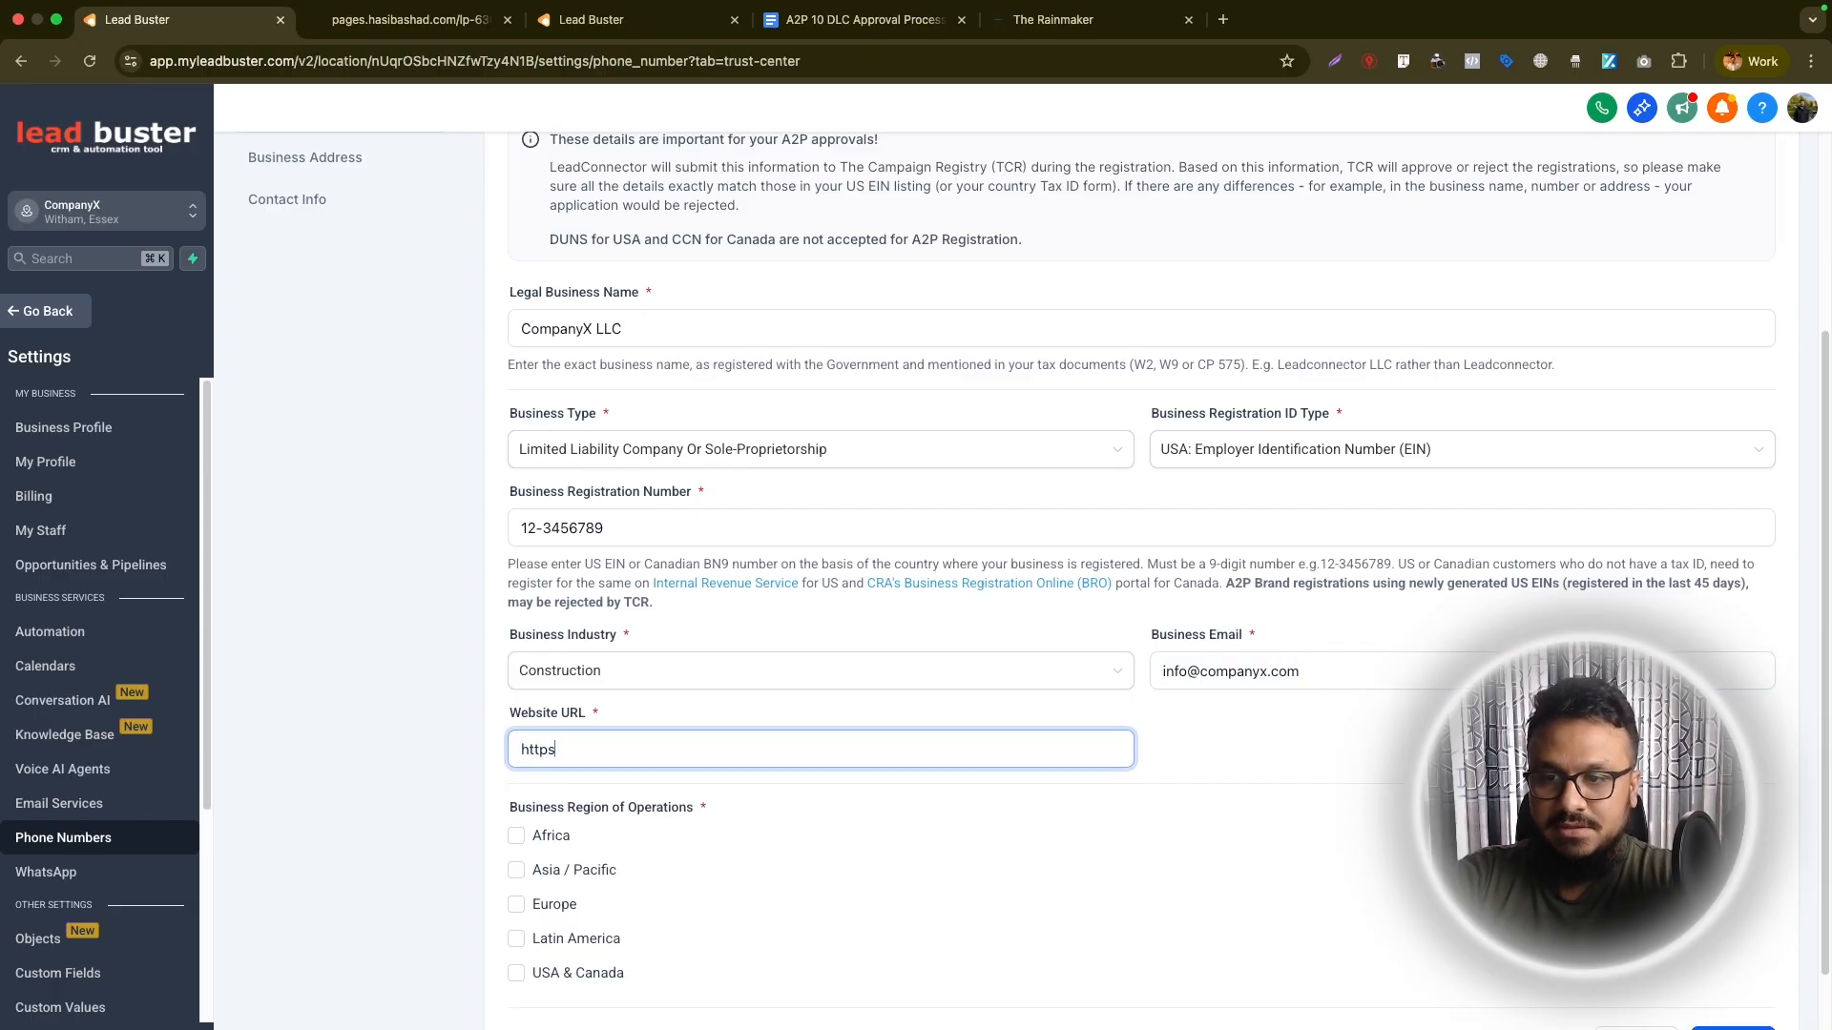
pyautogui.write('://company')
pyautogui.press('super+a')
pyautogui.write('https:')
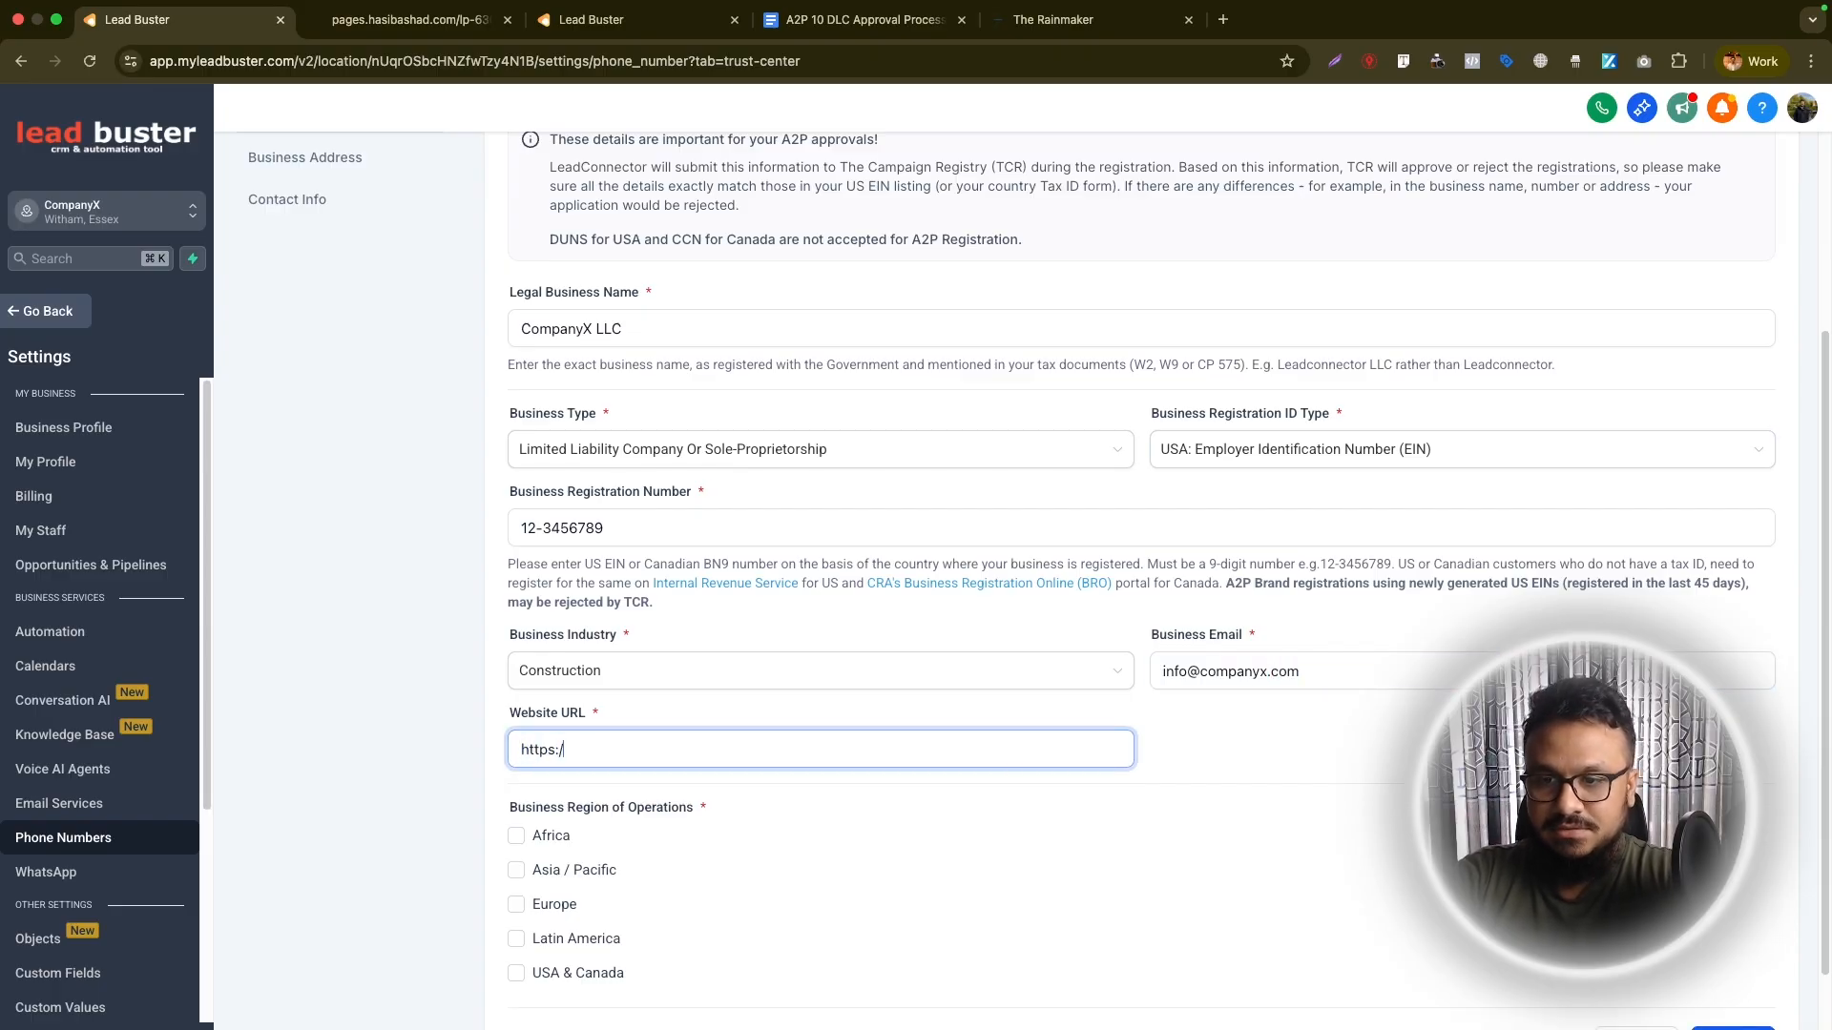
pyautogui.write('//')
pyautogui.write('thefishbonedigital.com')
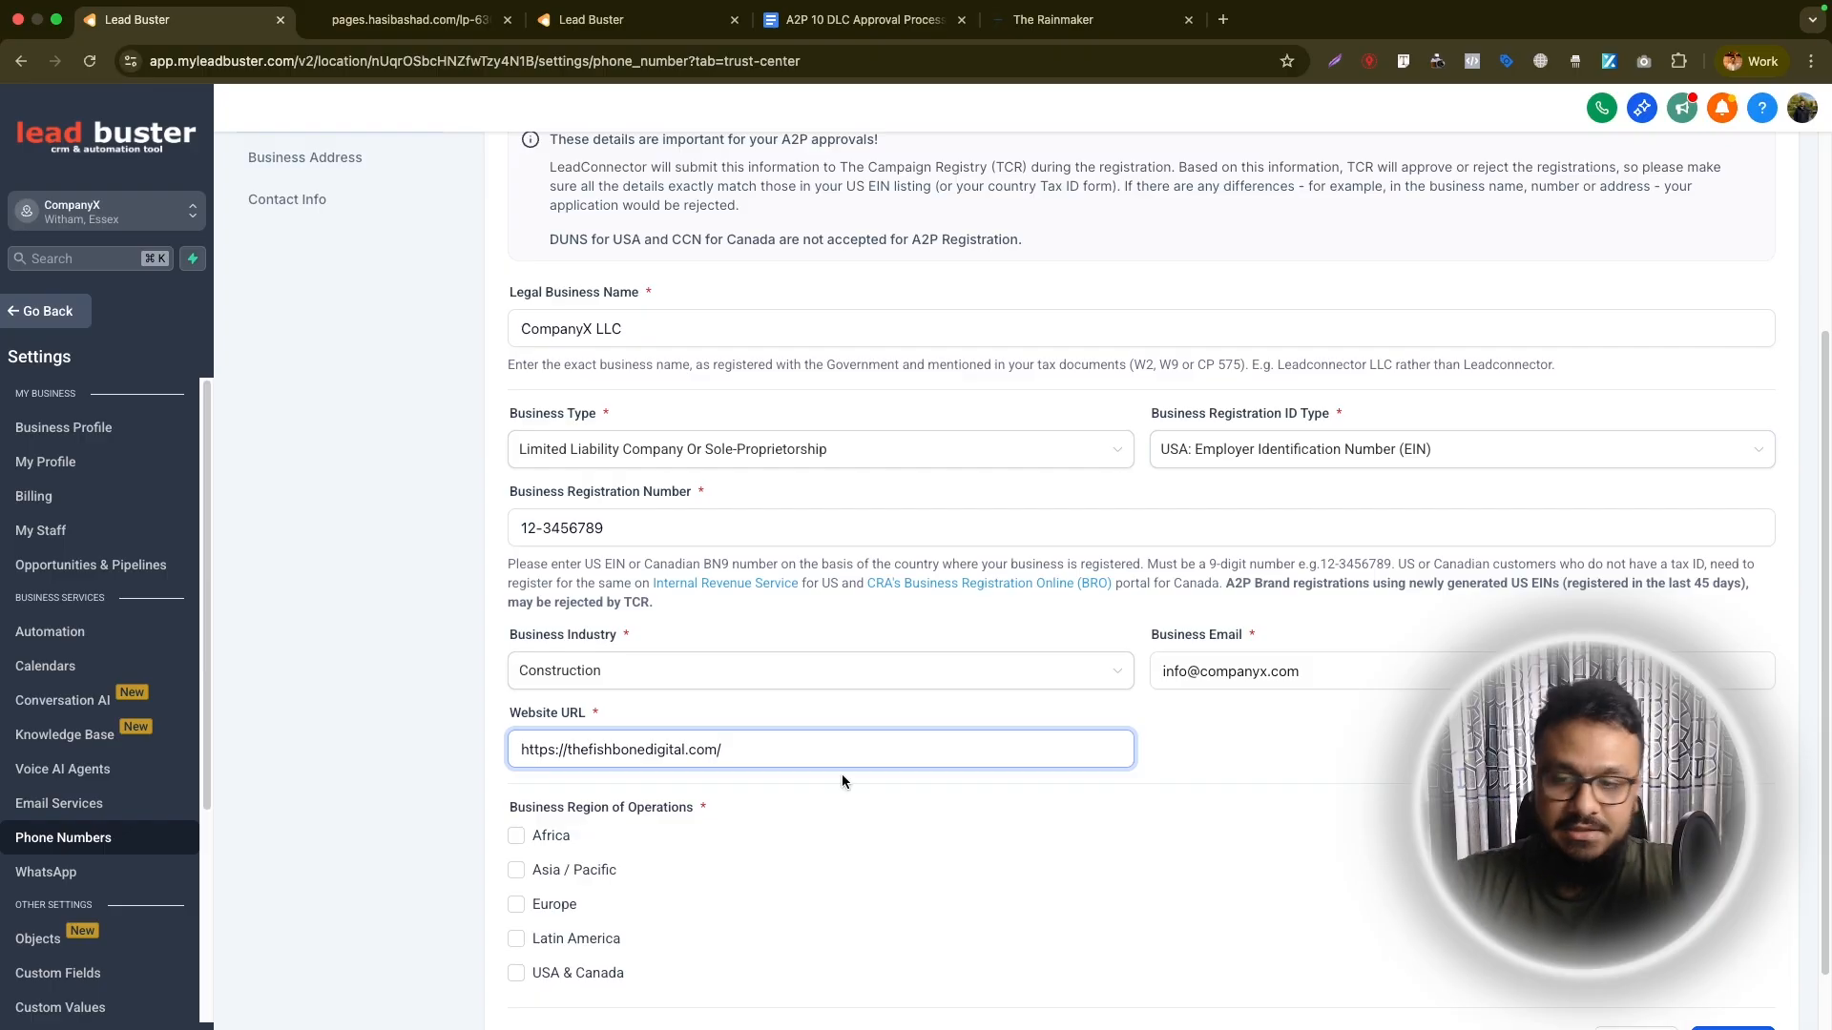
pyautogui.click(700, 712)
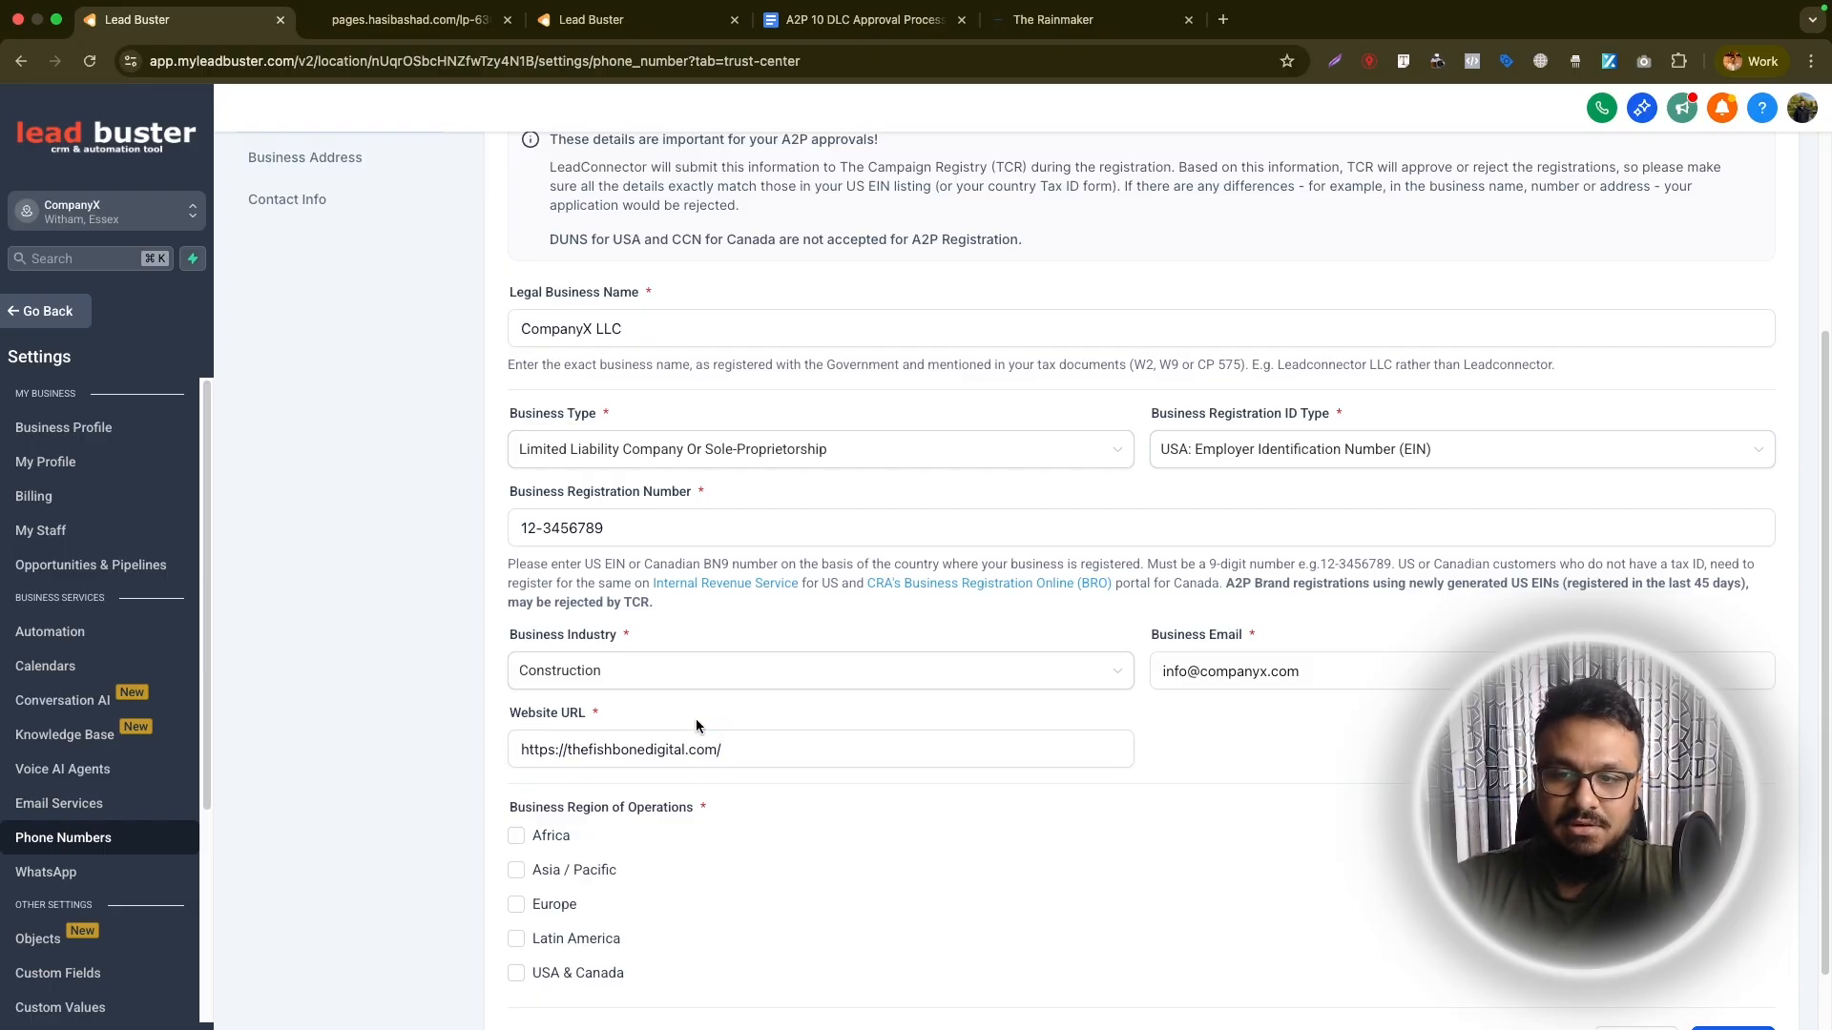
pyautogui.scroll(-1, 658, 761)
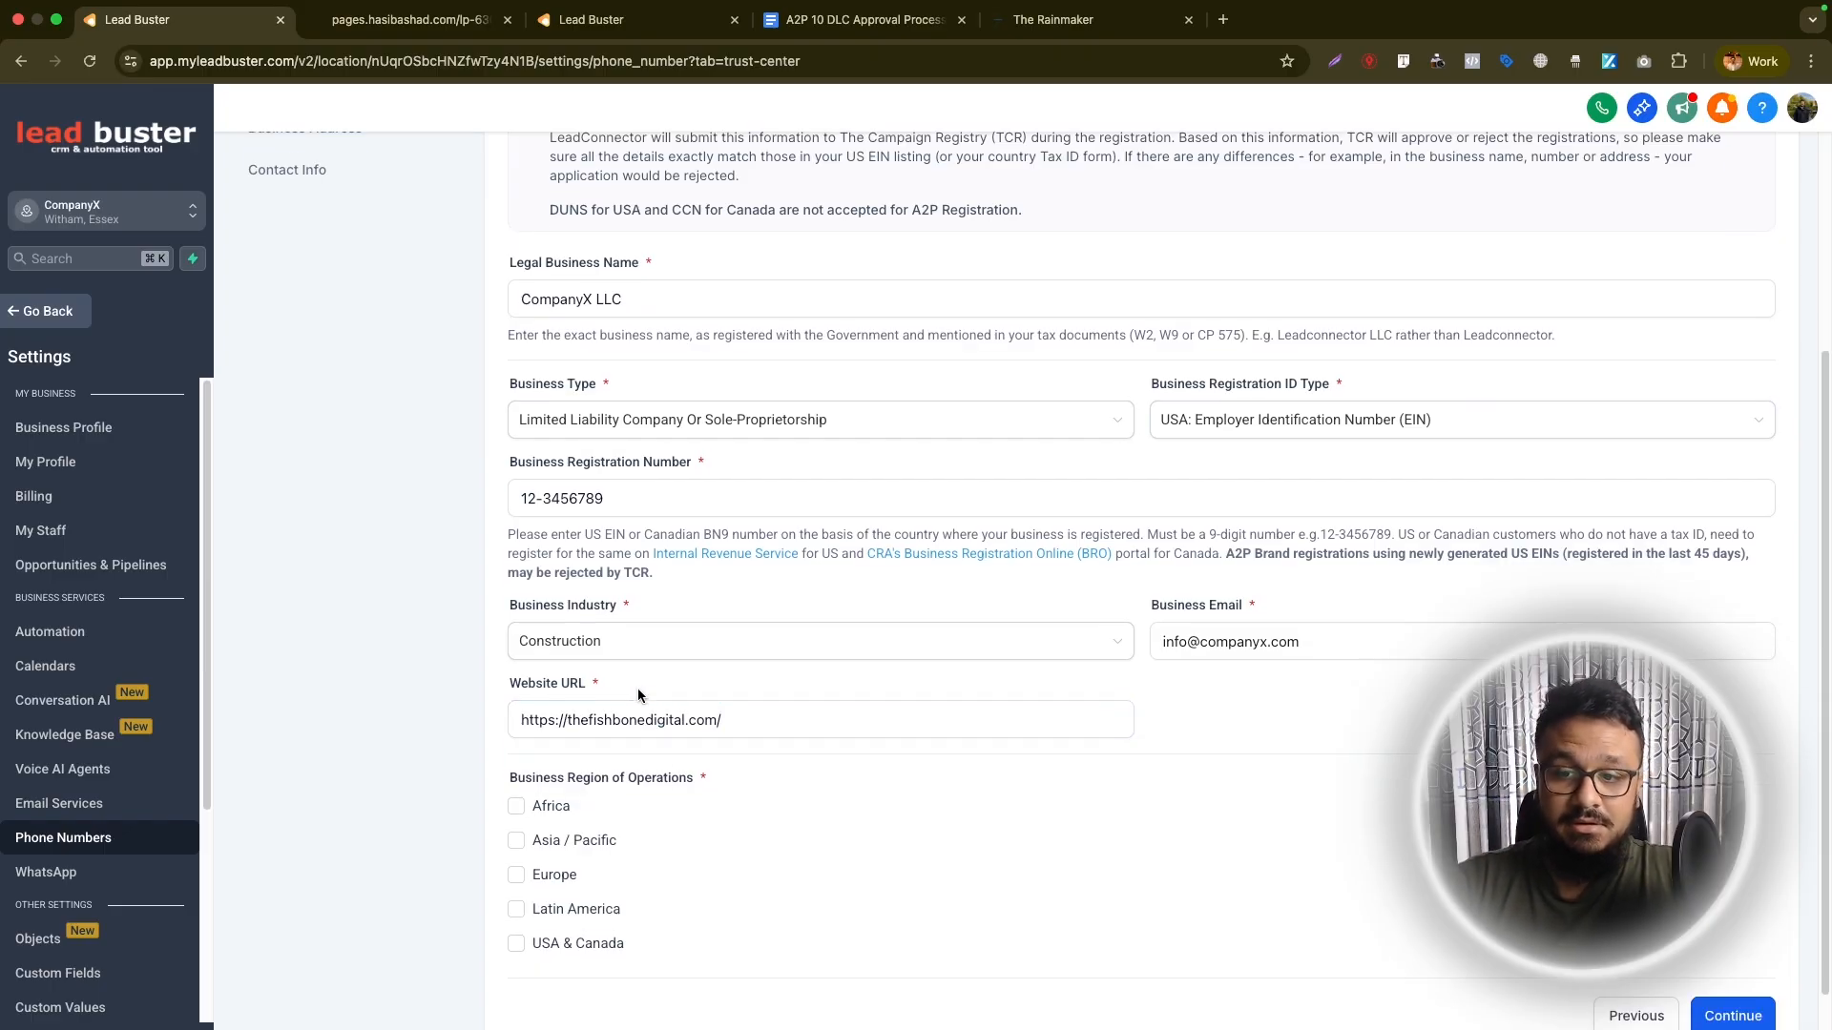
pyautogui.scroll(-1, 642, 708)
pyautogui.click(589, 897)
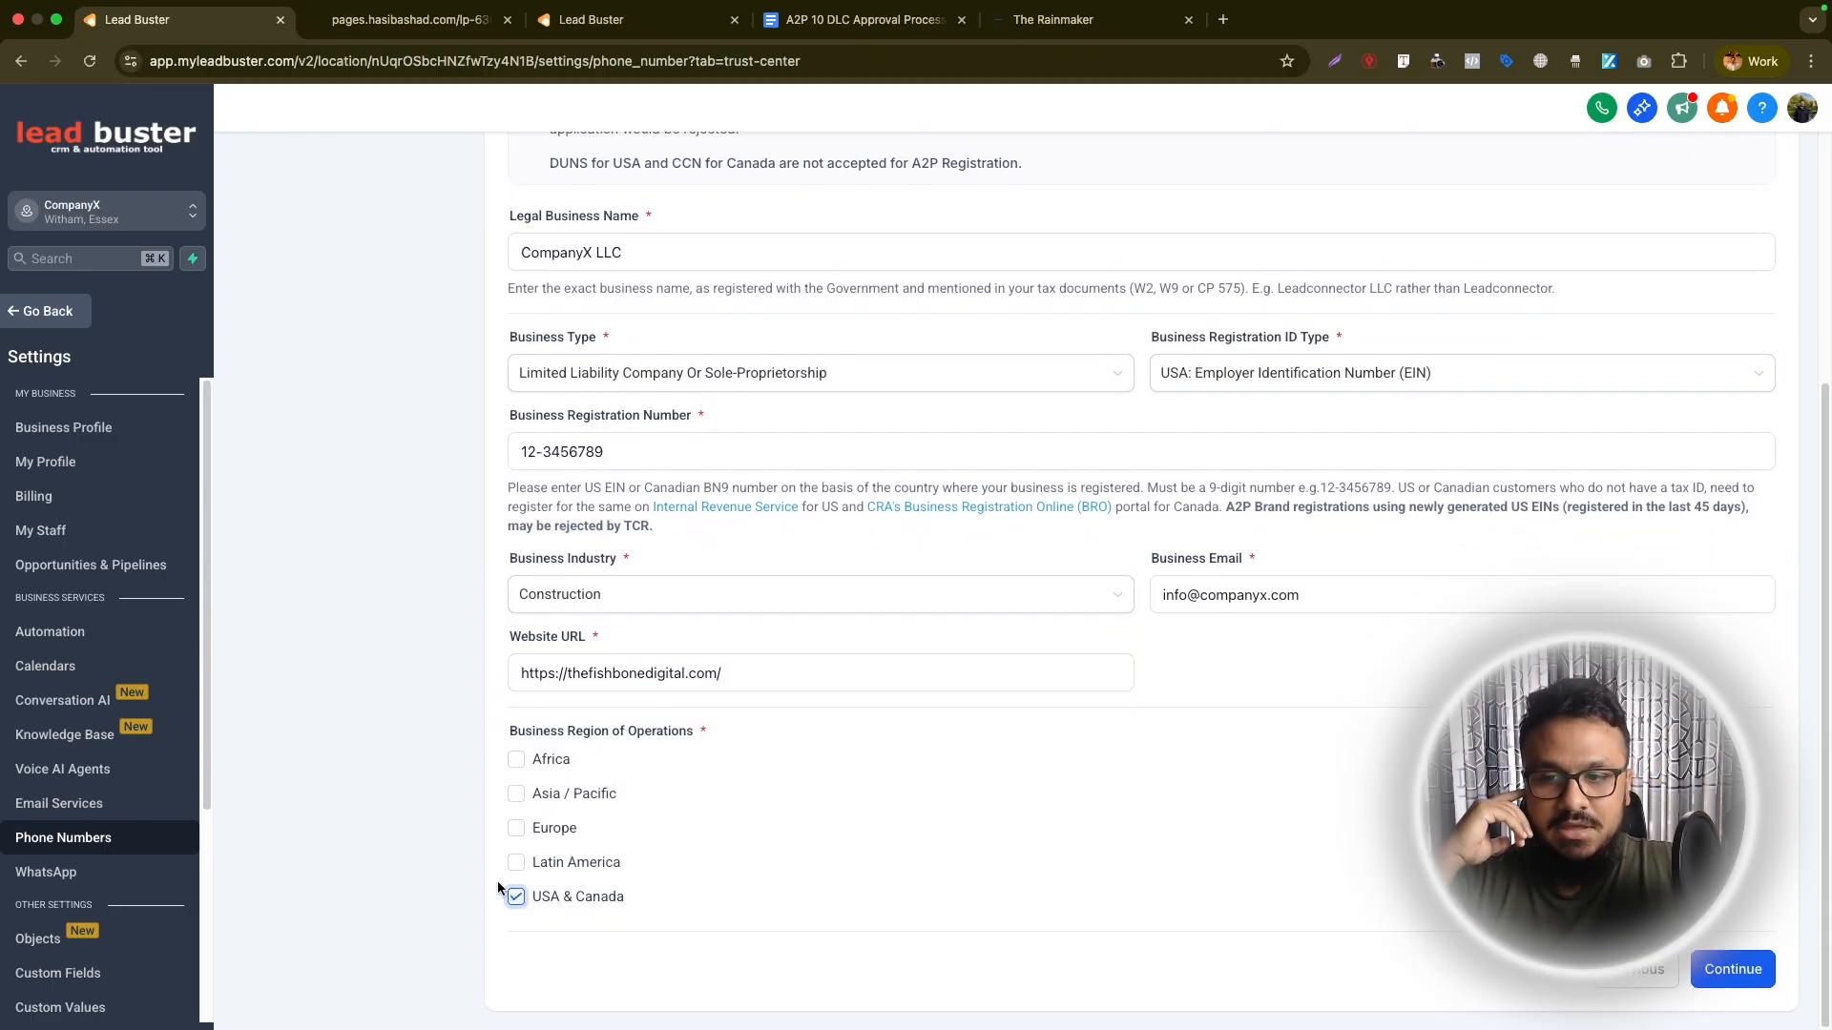
pyautogui.click(1732, 968)
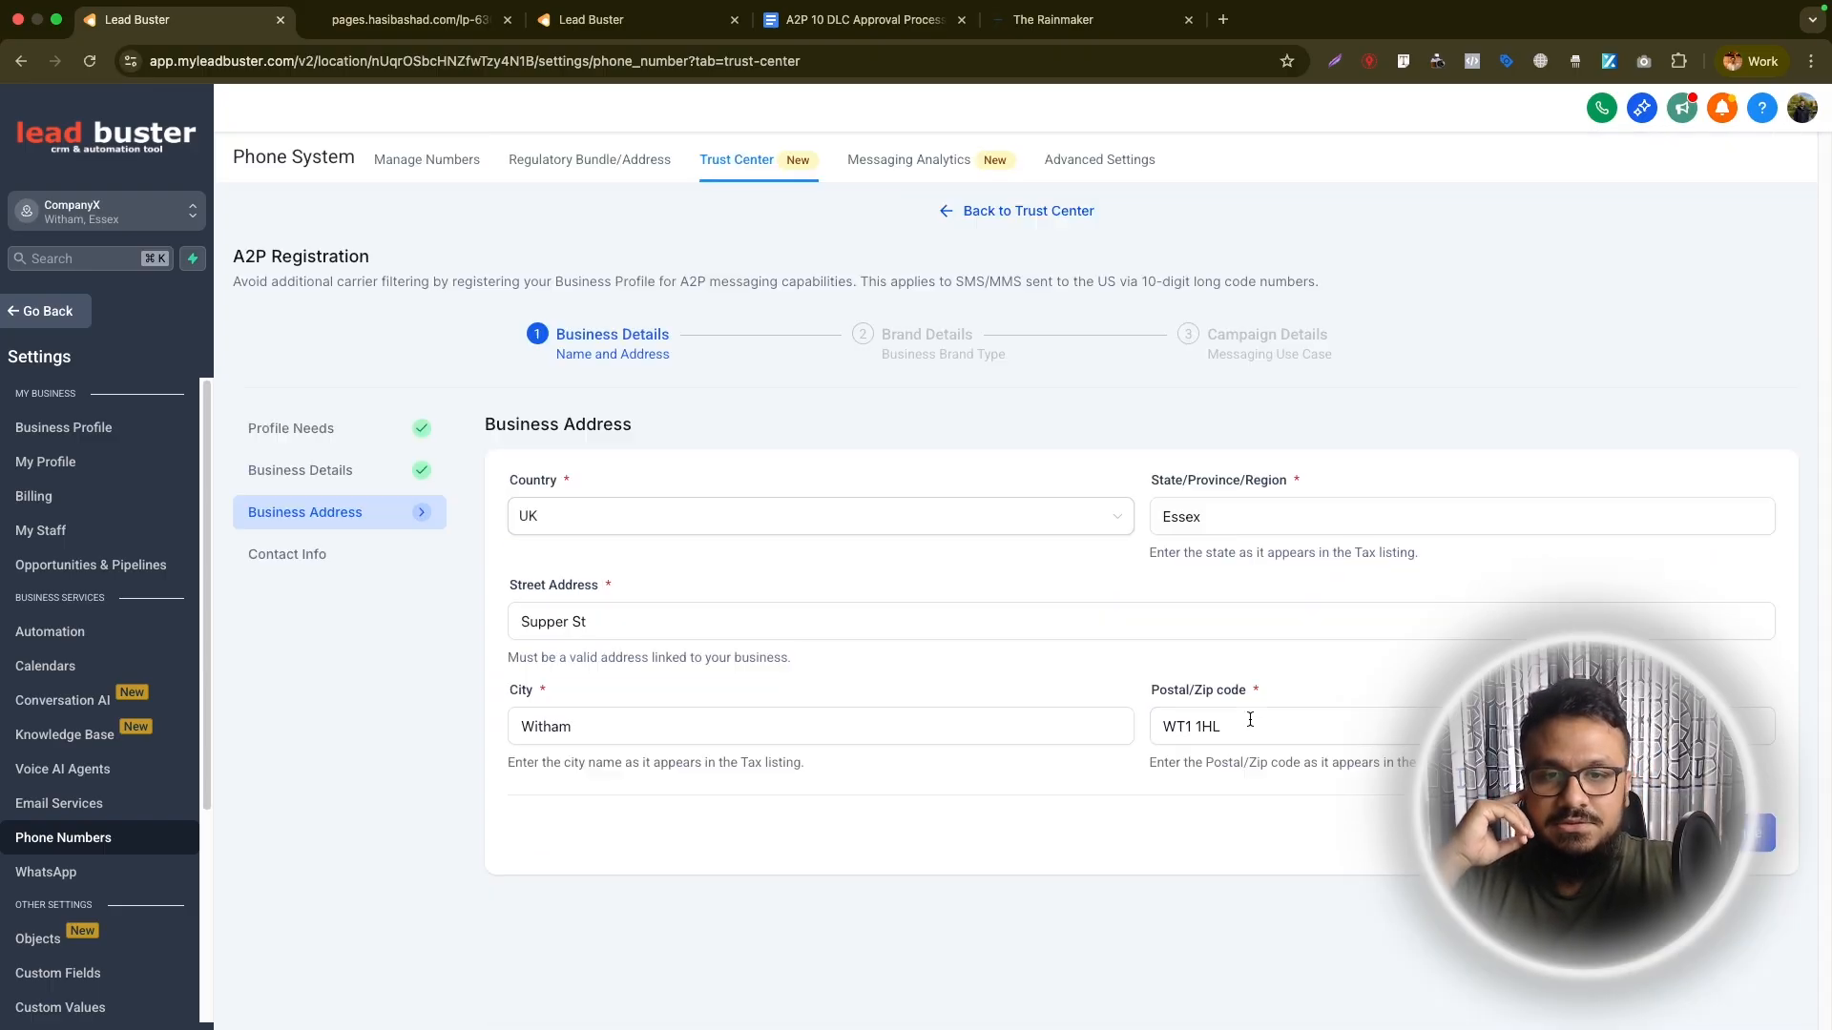
# Set the address country to United States, state Arizona, city Mesa, and fill in the ZIP code
pyautogui.click(693, 509)
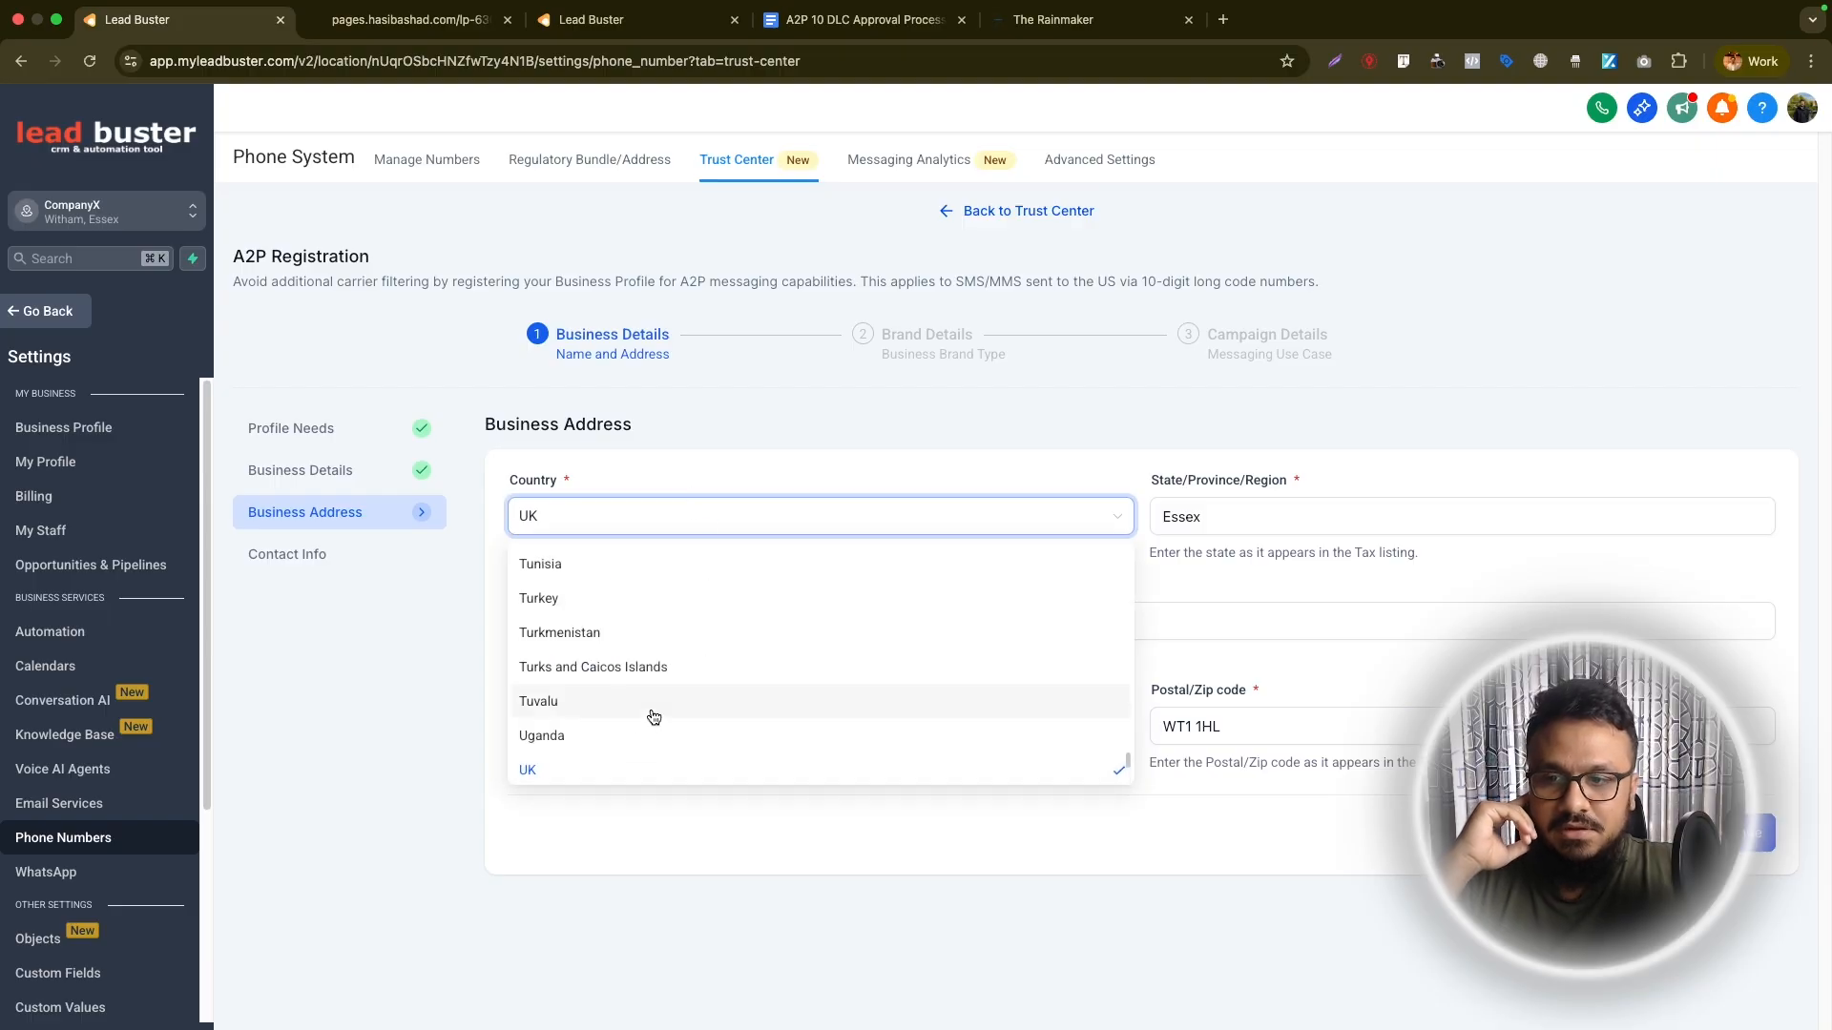
pyautogui.scroll(-5, 646, 725)
pyautogui.scroll(3, 642, 736)
pyautogui.click(621, 702)
pyautogui.click(1222, 523)
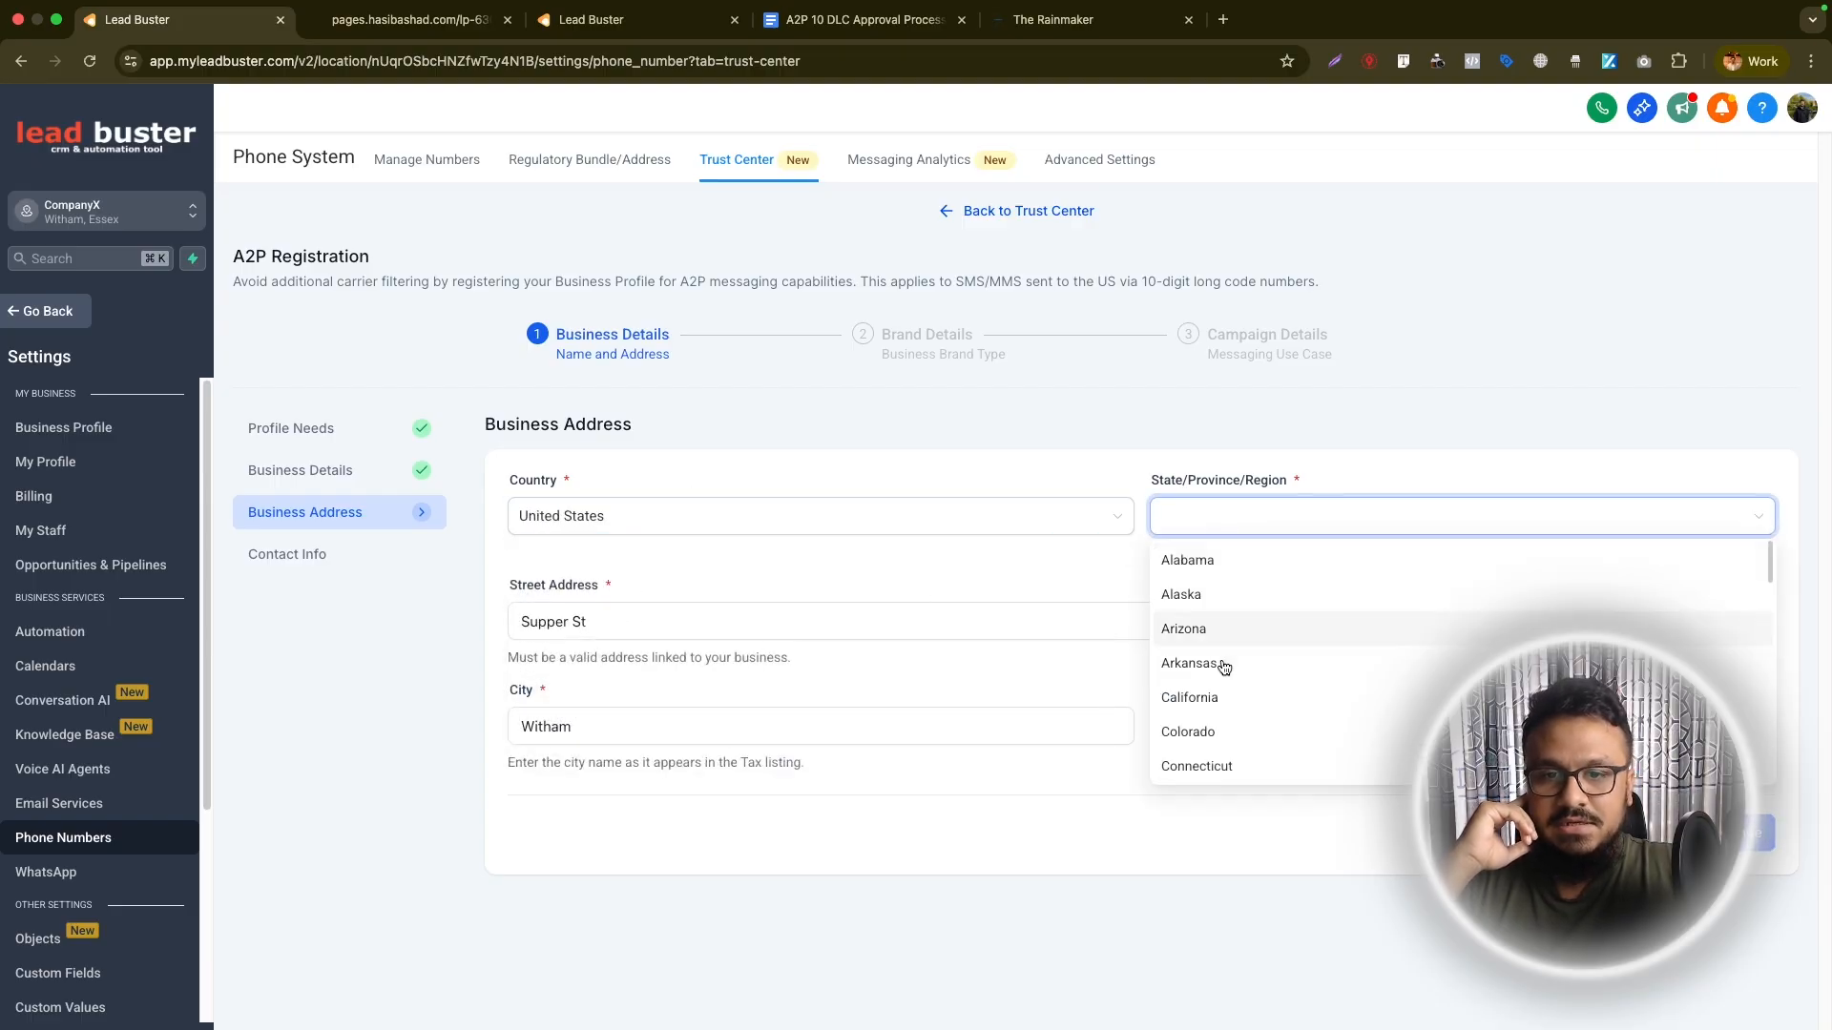
pyautogui.click(1218, 627)
pyautogui.write('Mesa')
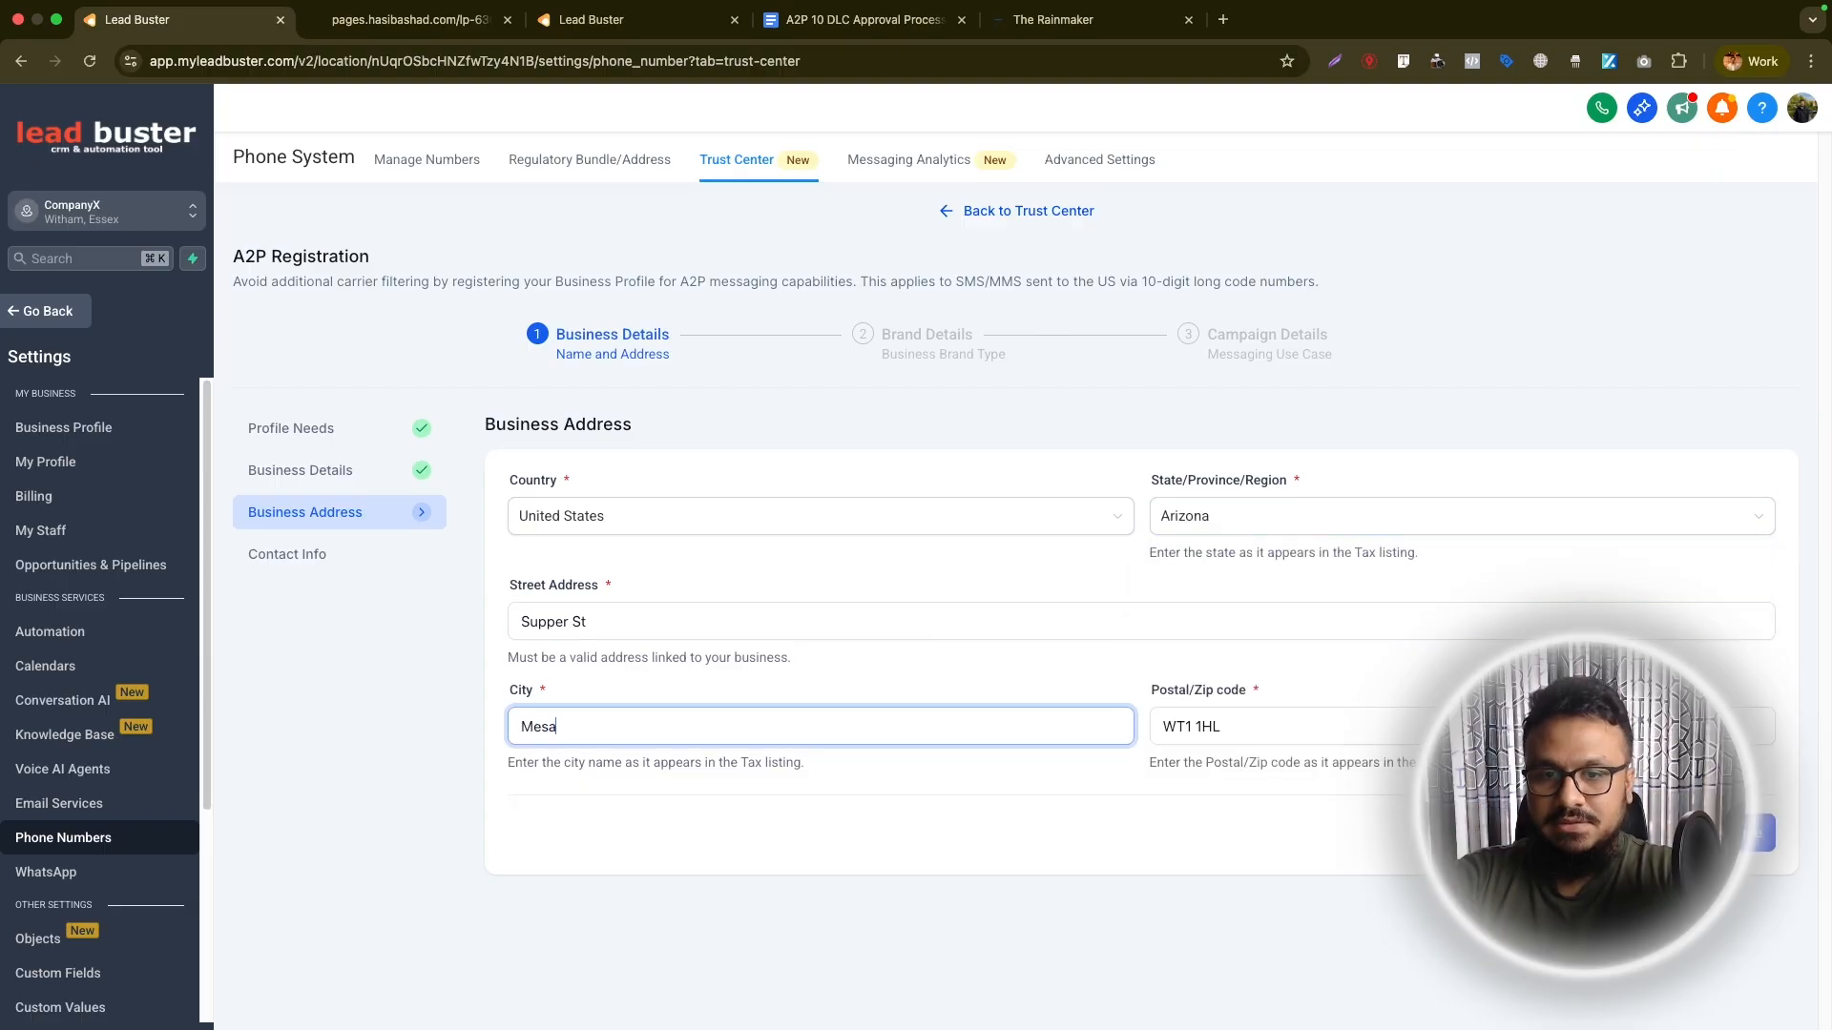
pyautogui.press('Tab')
pyautogui.write('78945')
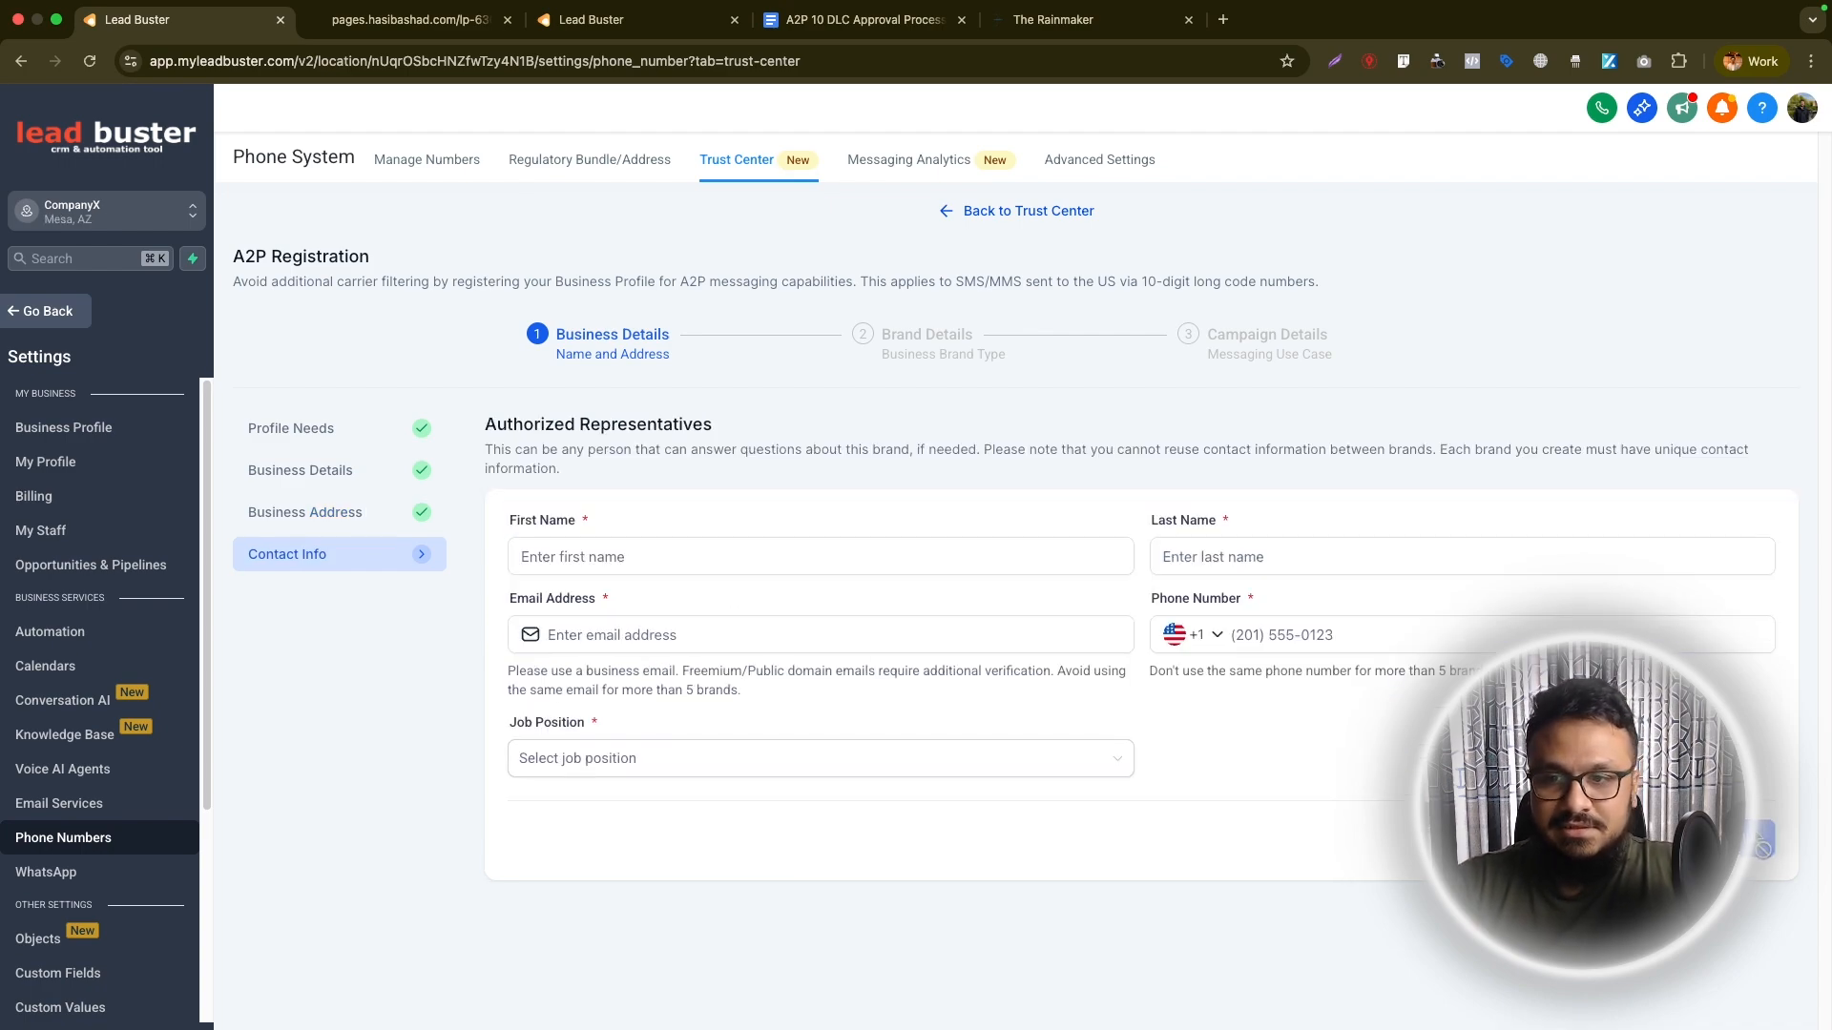
# Enter the representative's first name, last name and e-mail address
pyautogui.click(633, 544)
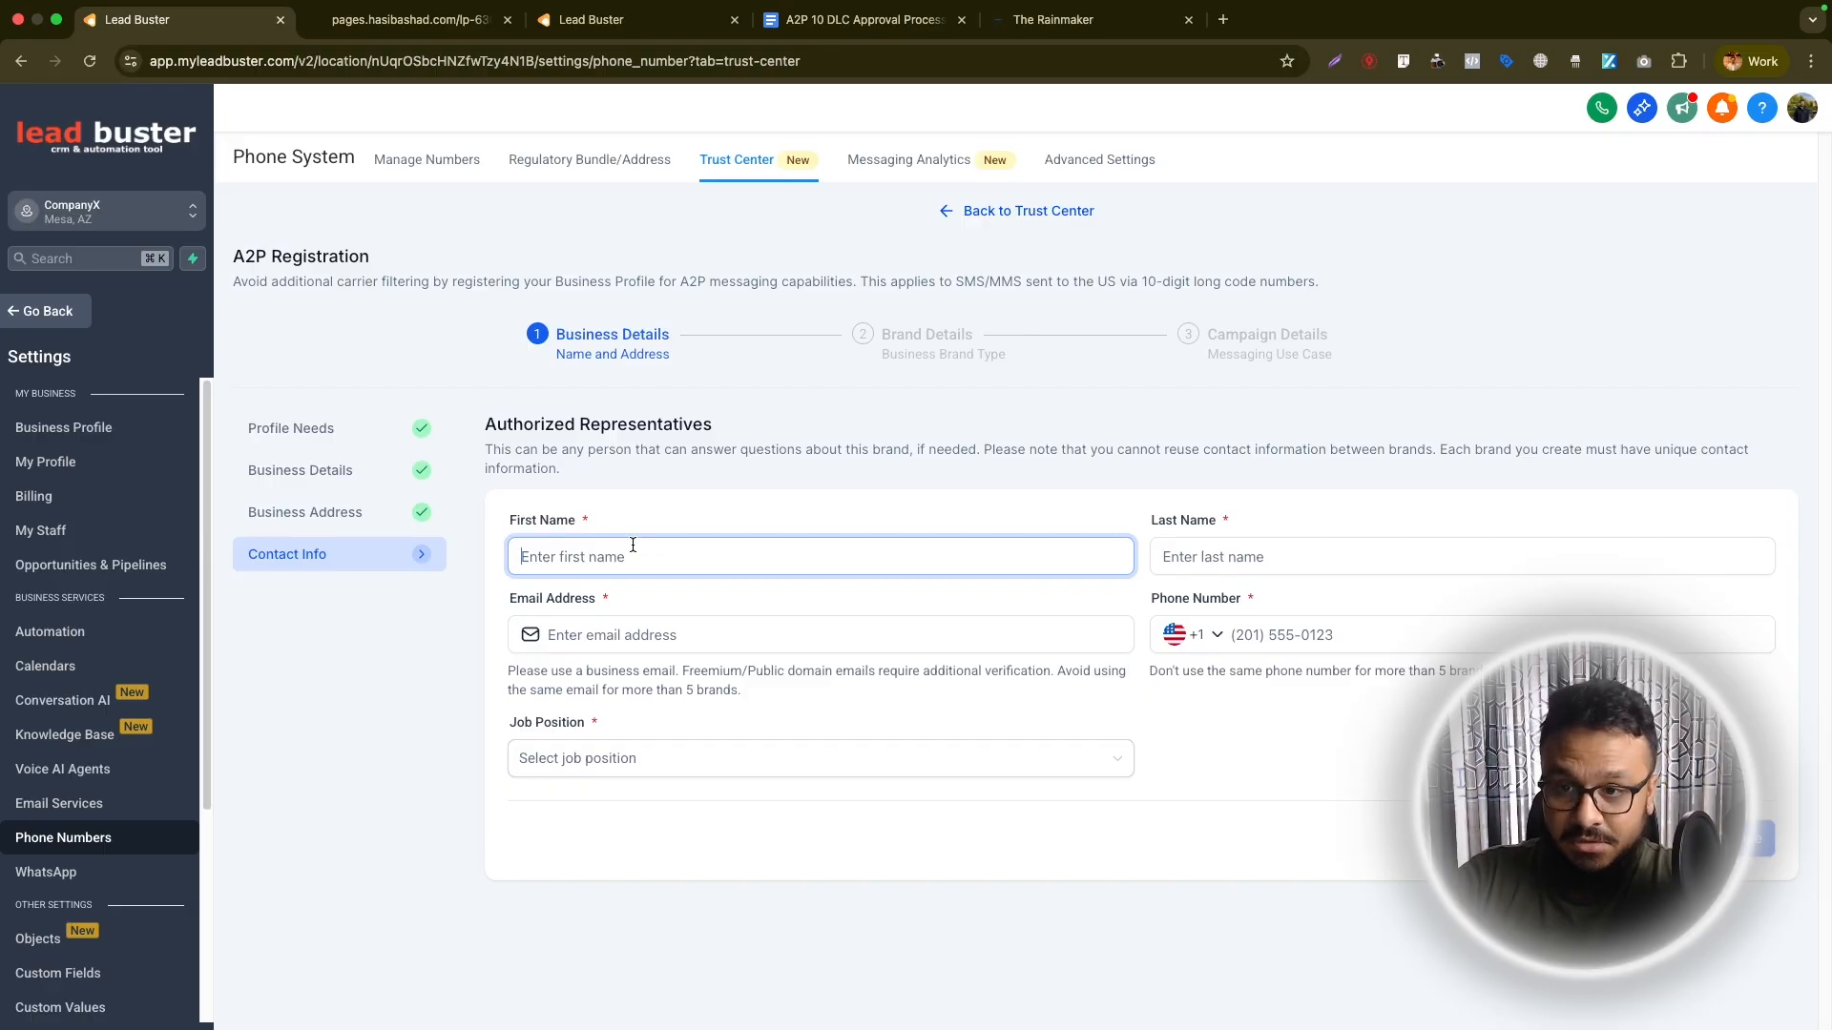
pyautogui.press('Tab')
pyautogui.click(658, 645)
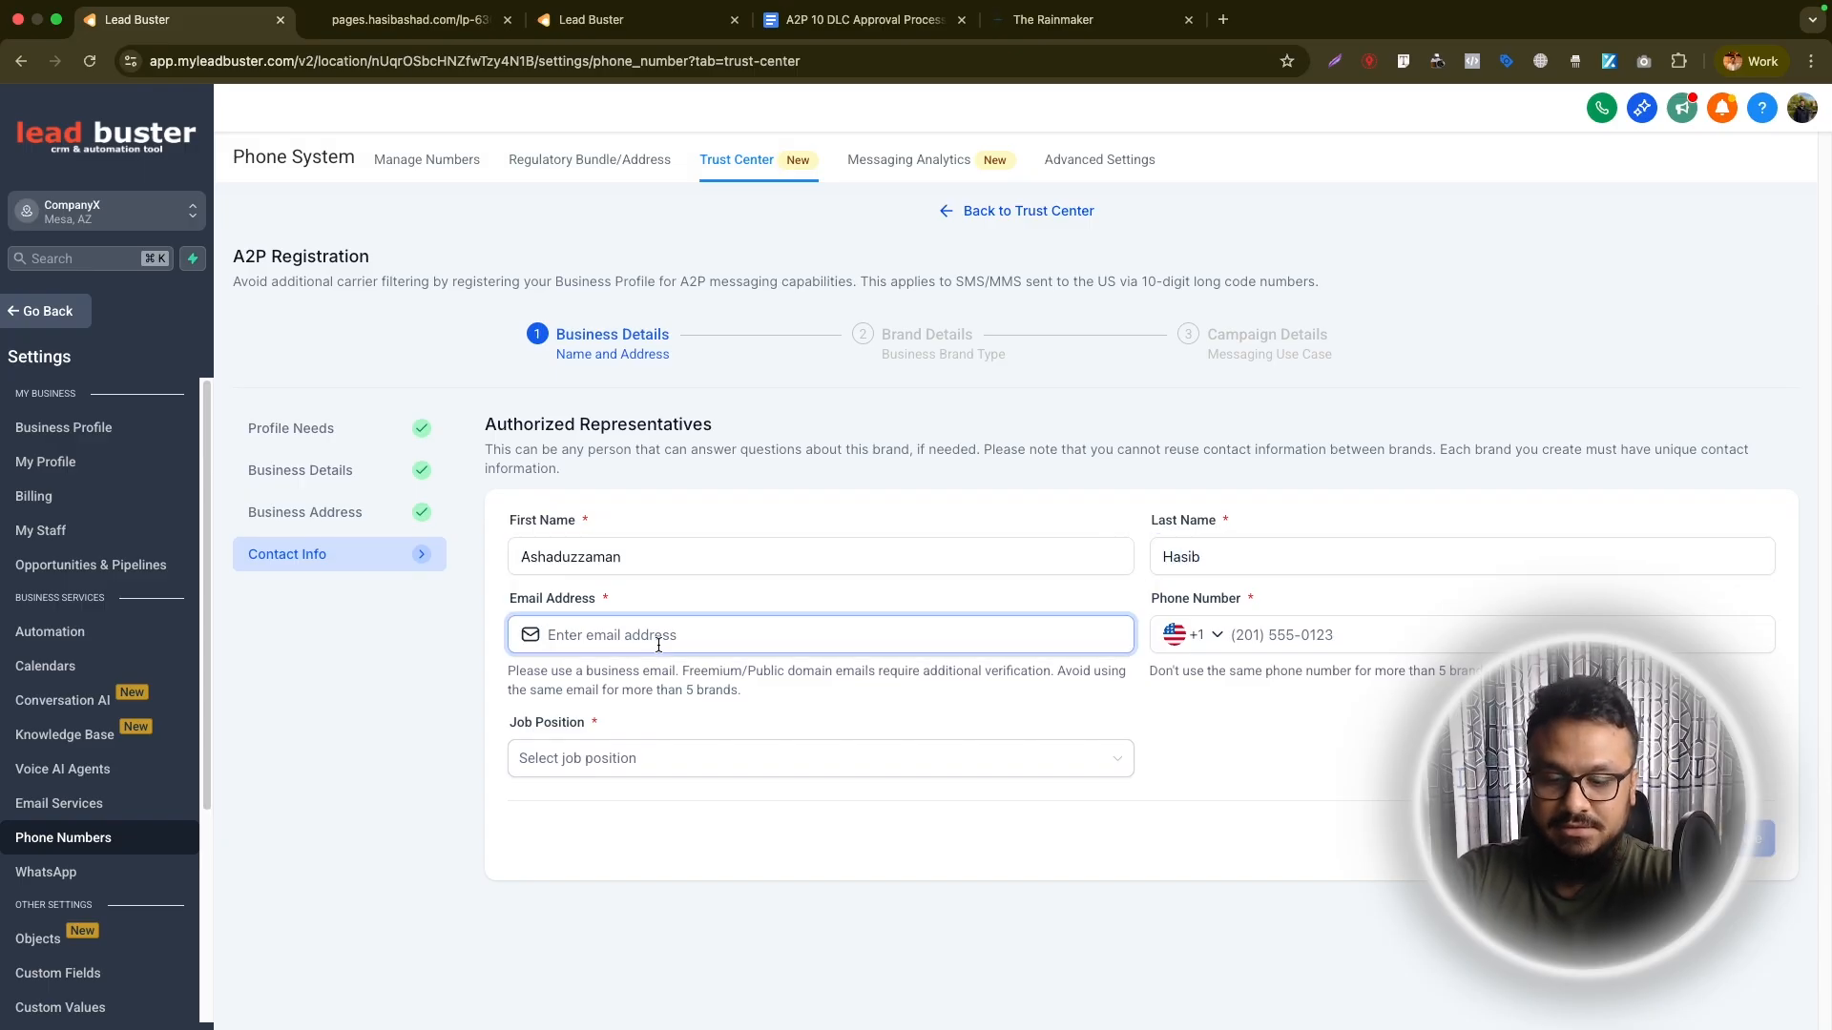
# Fill in the representative's phone number with country code and set job position to CEO
pyautogui.click(1235, 620)
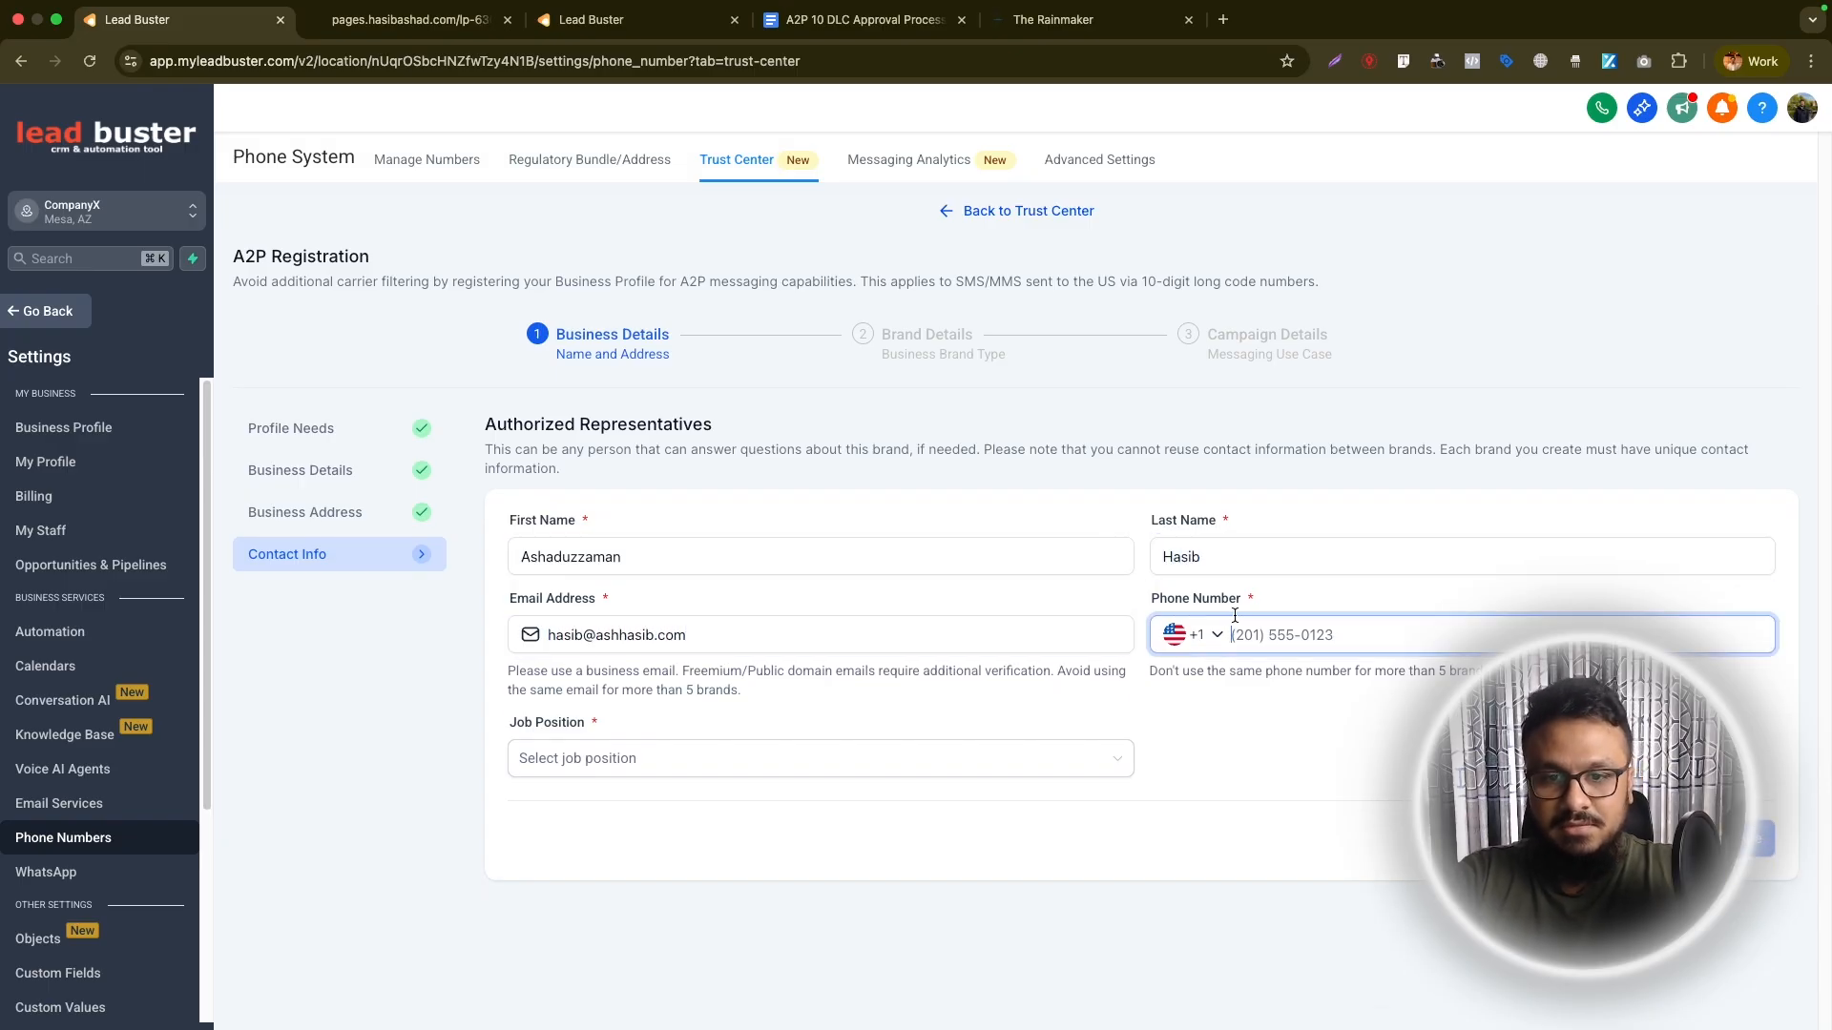
pyautogui.click(1208, 635)
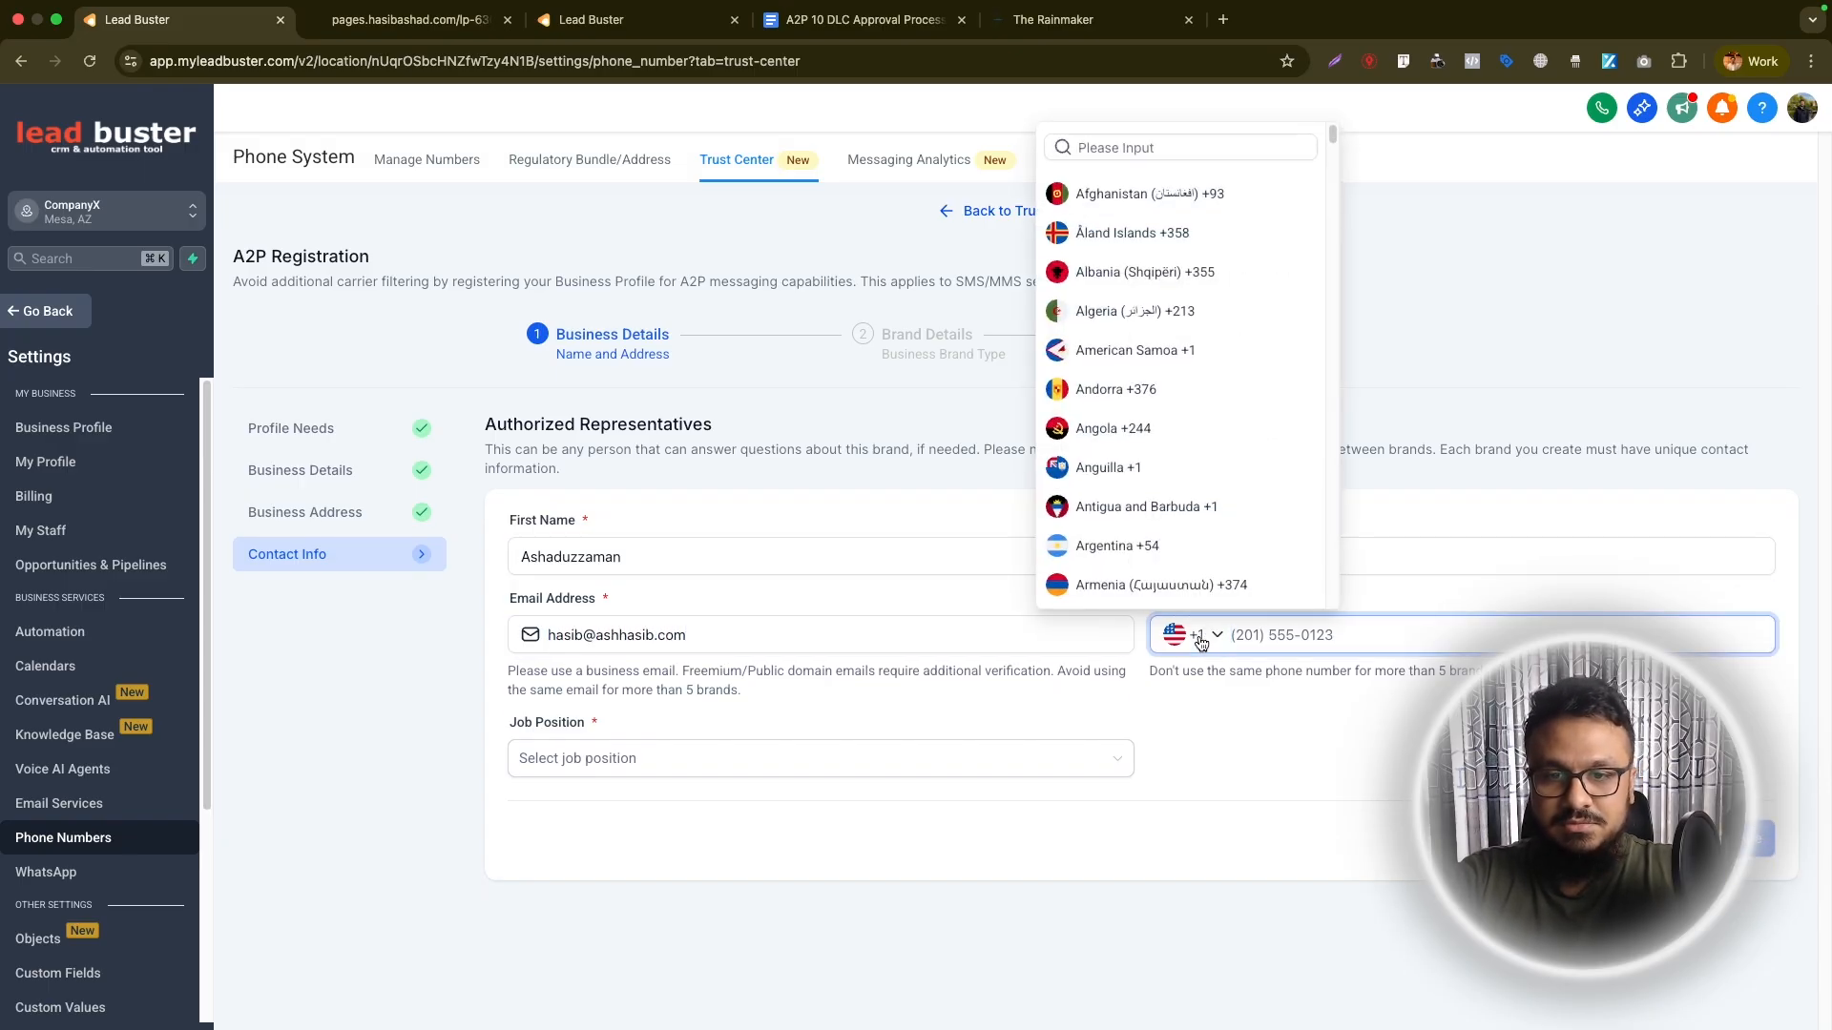
pyautogui.click(1183, 145)
pyautogui.write('uk')
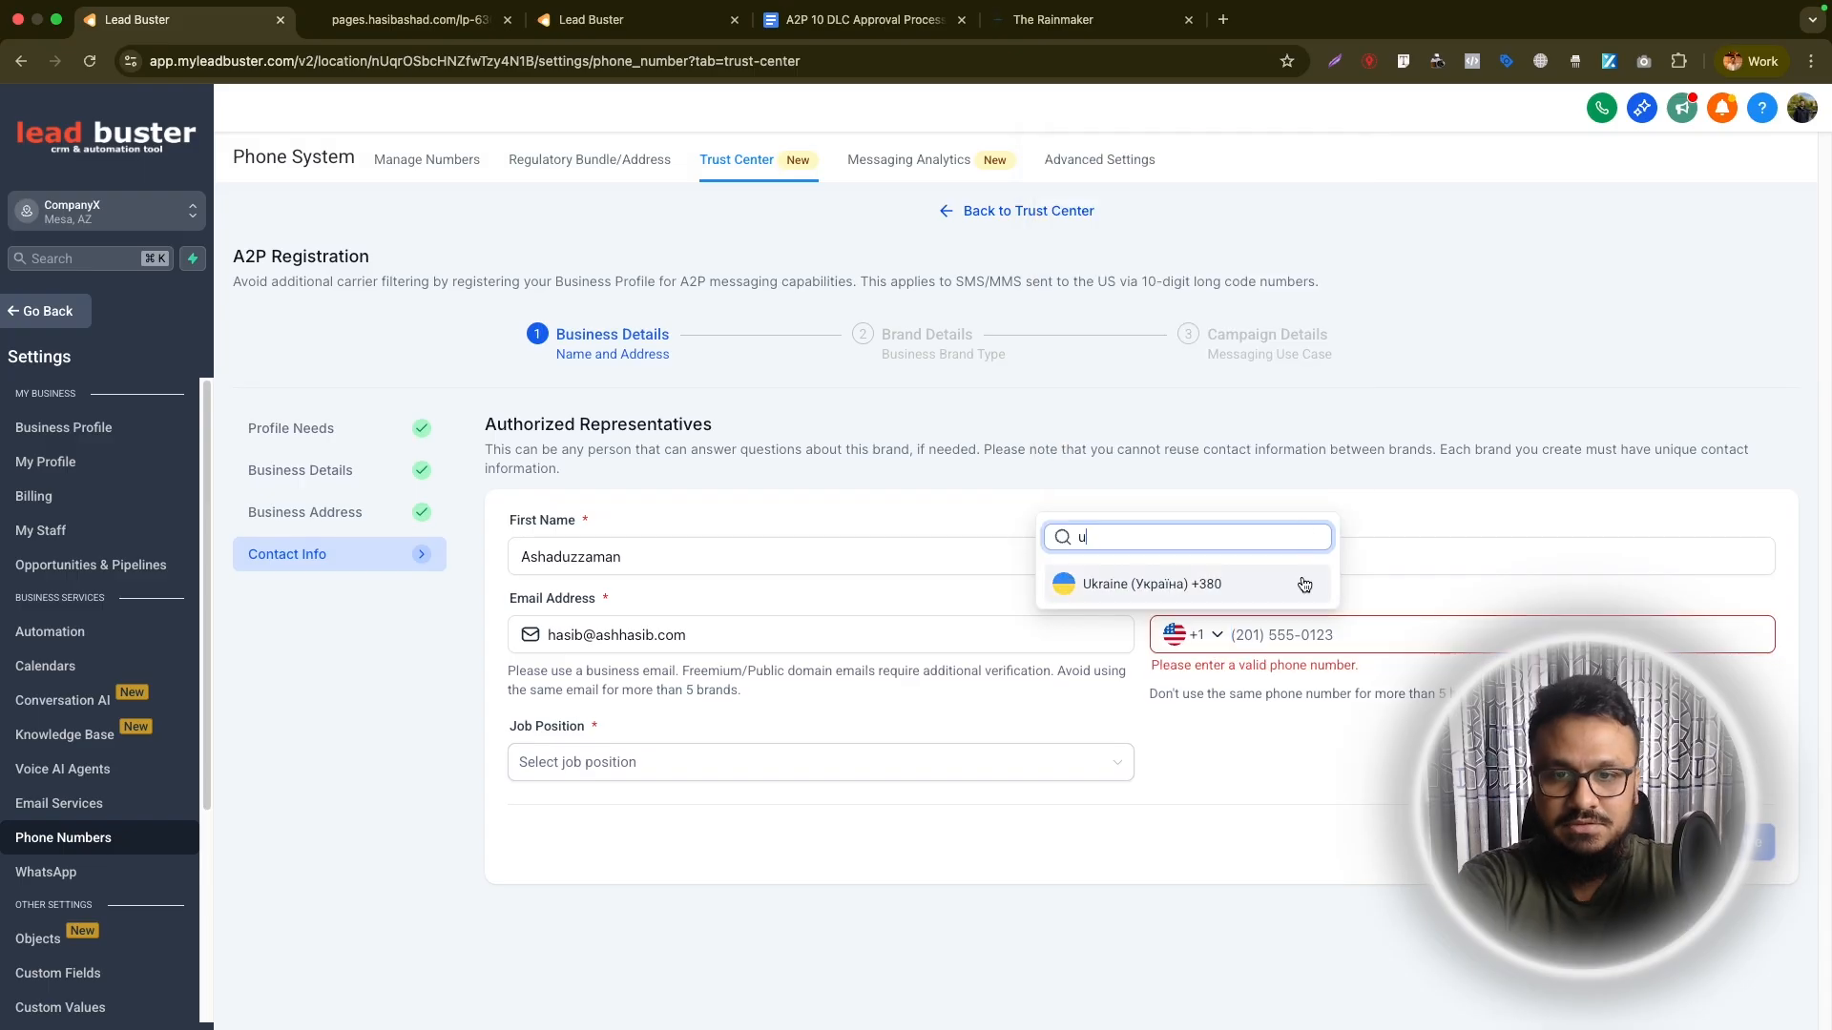
pyautogui.click(1382, 632)
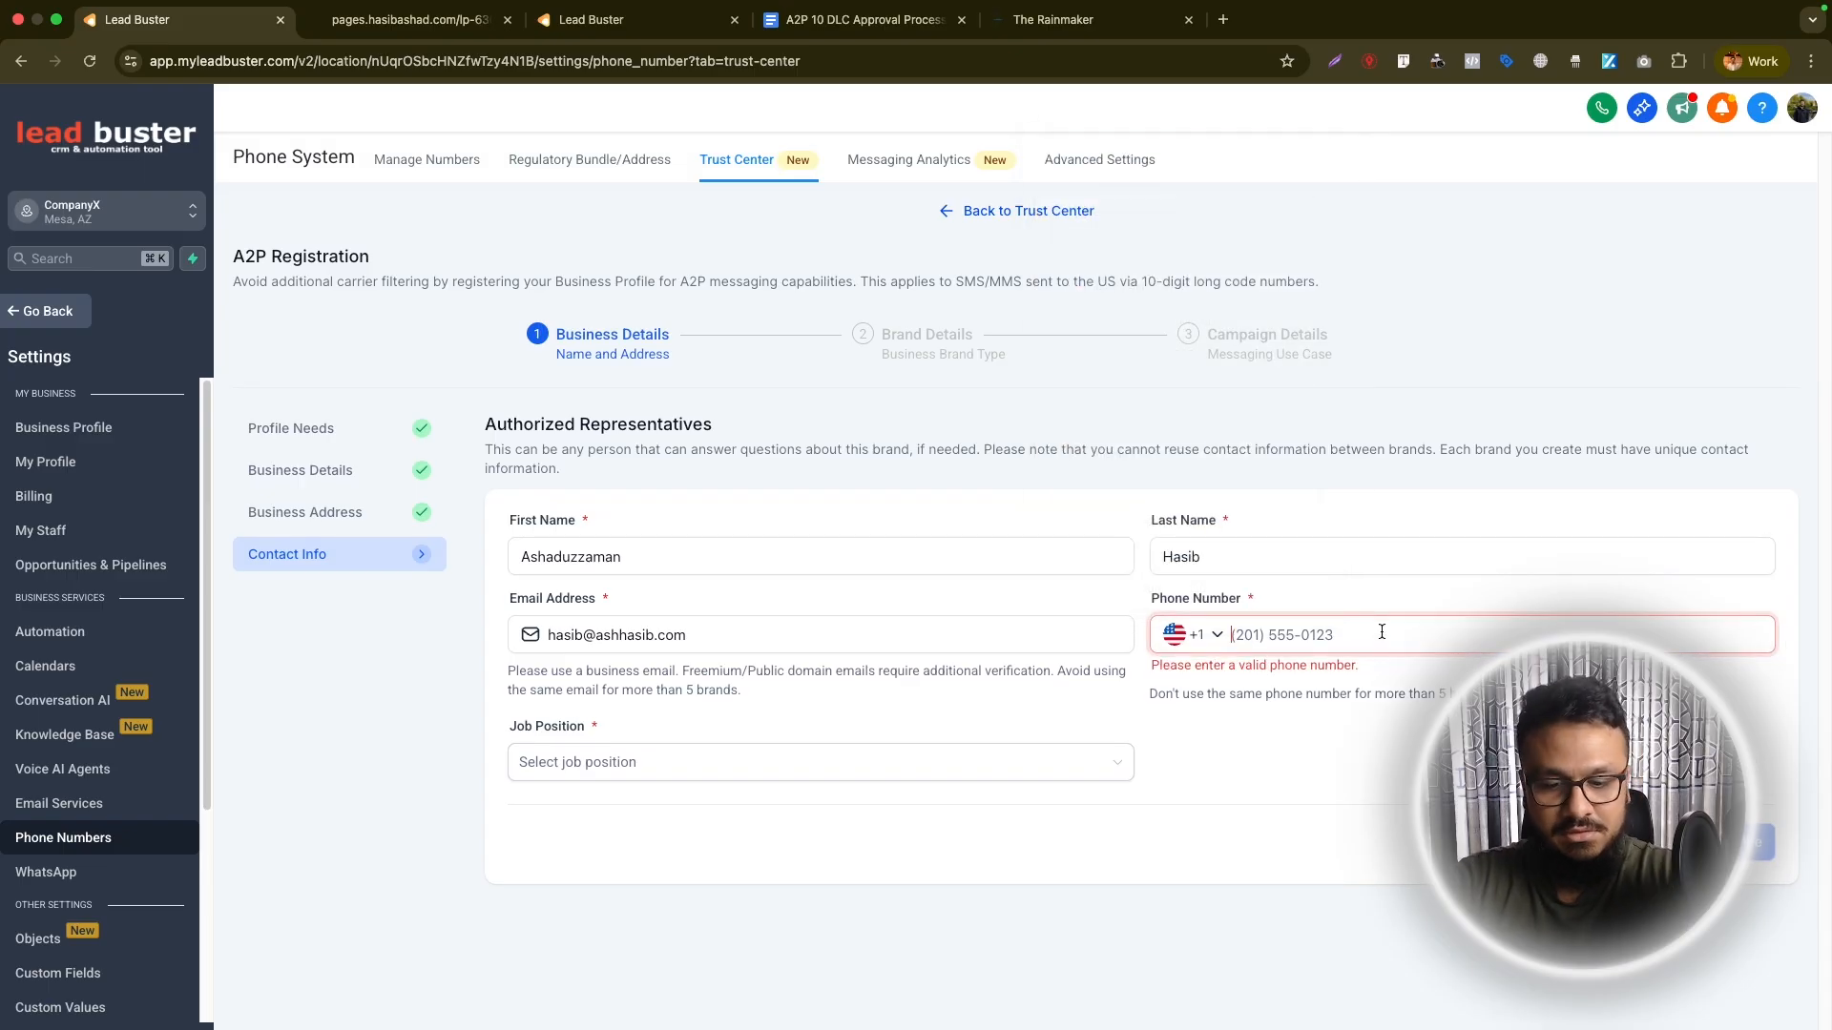
pyautogui.write('(888) 555-1234')
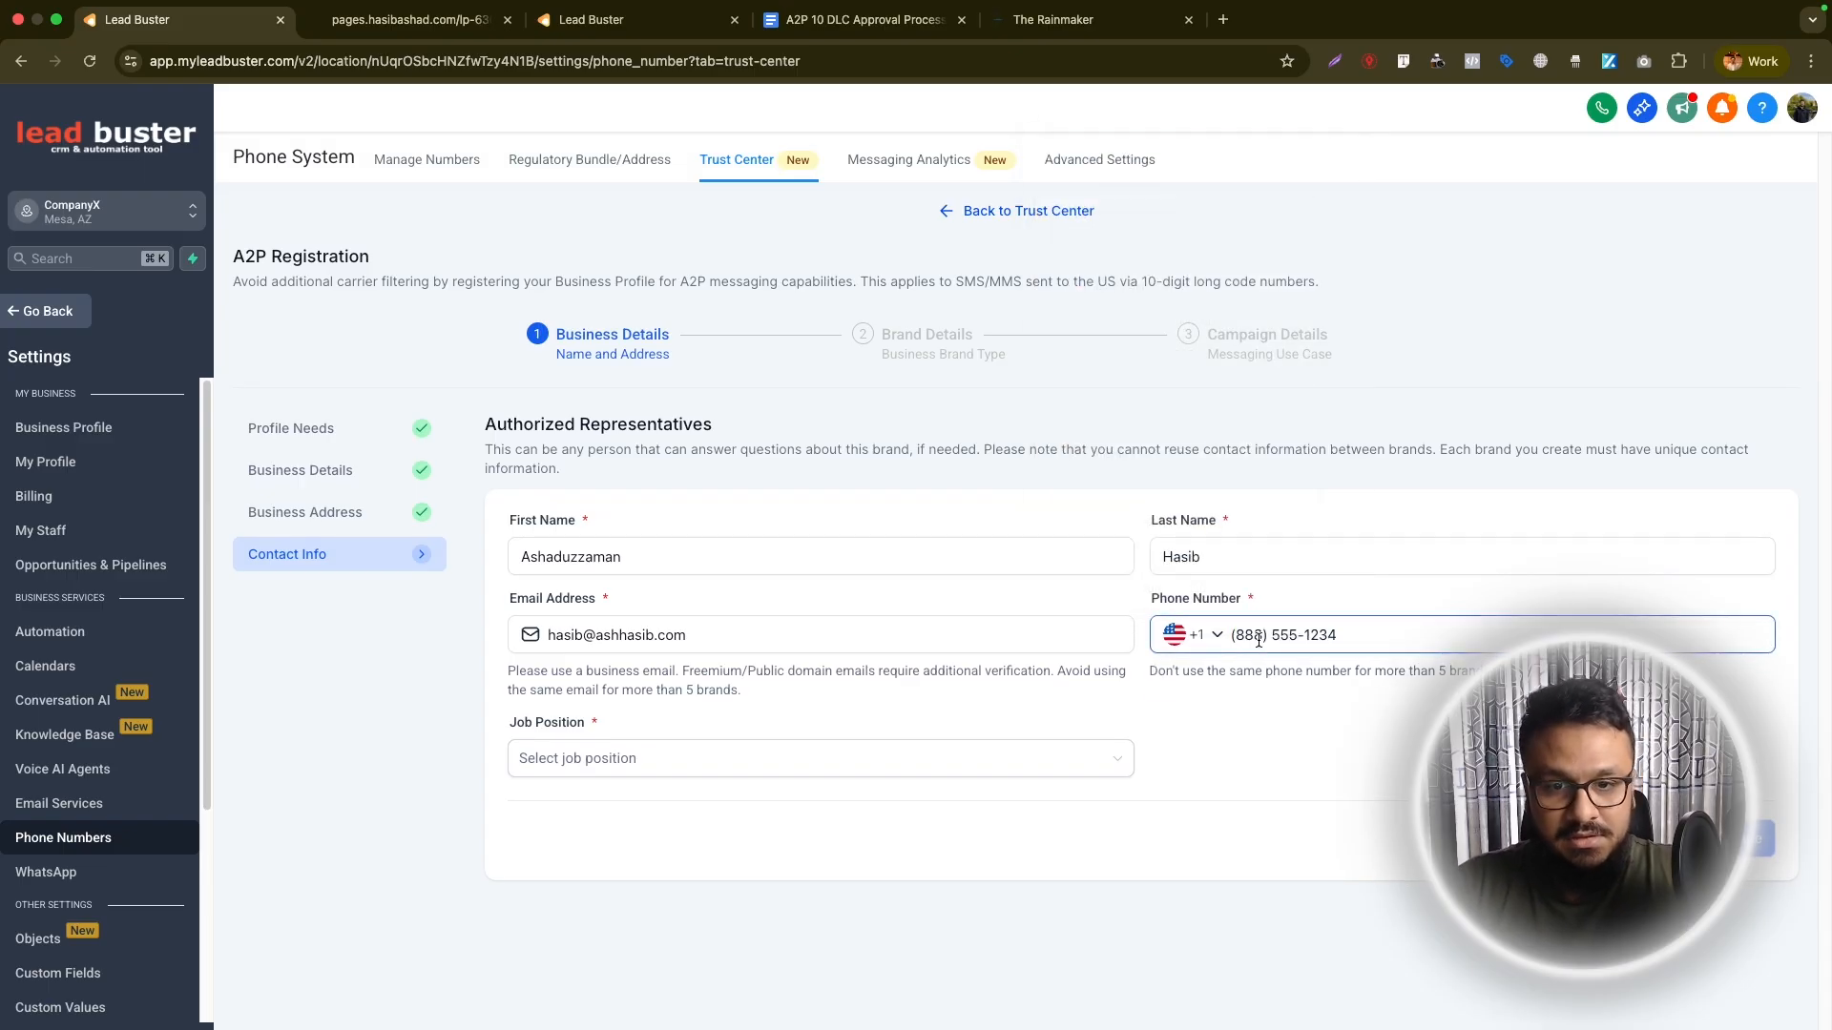
pyautogui.click(614, 758)
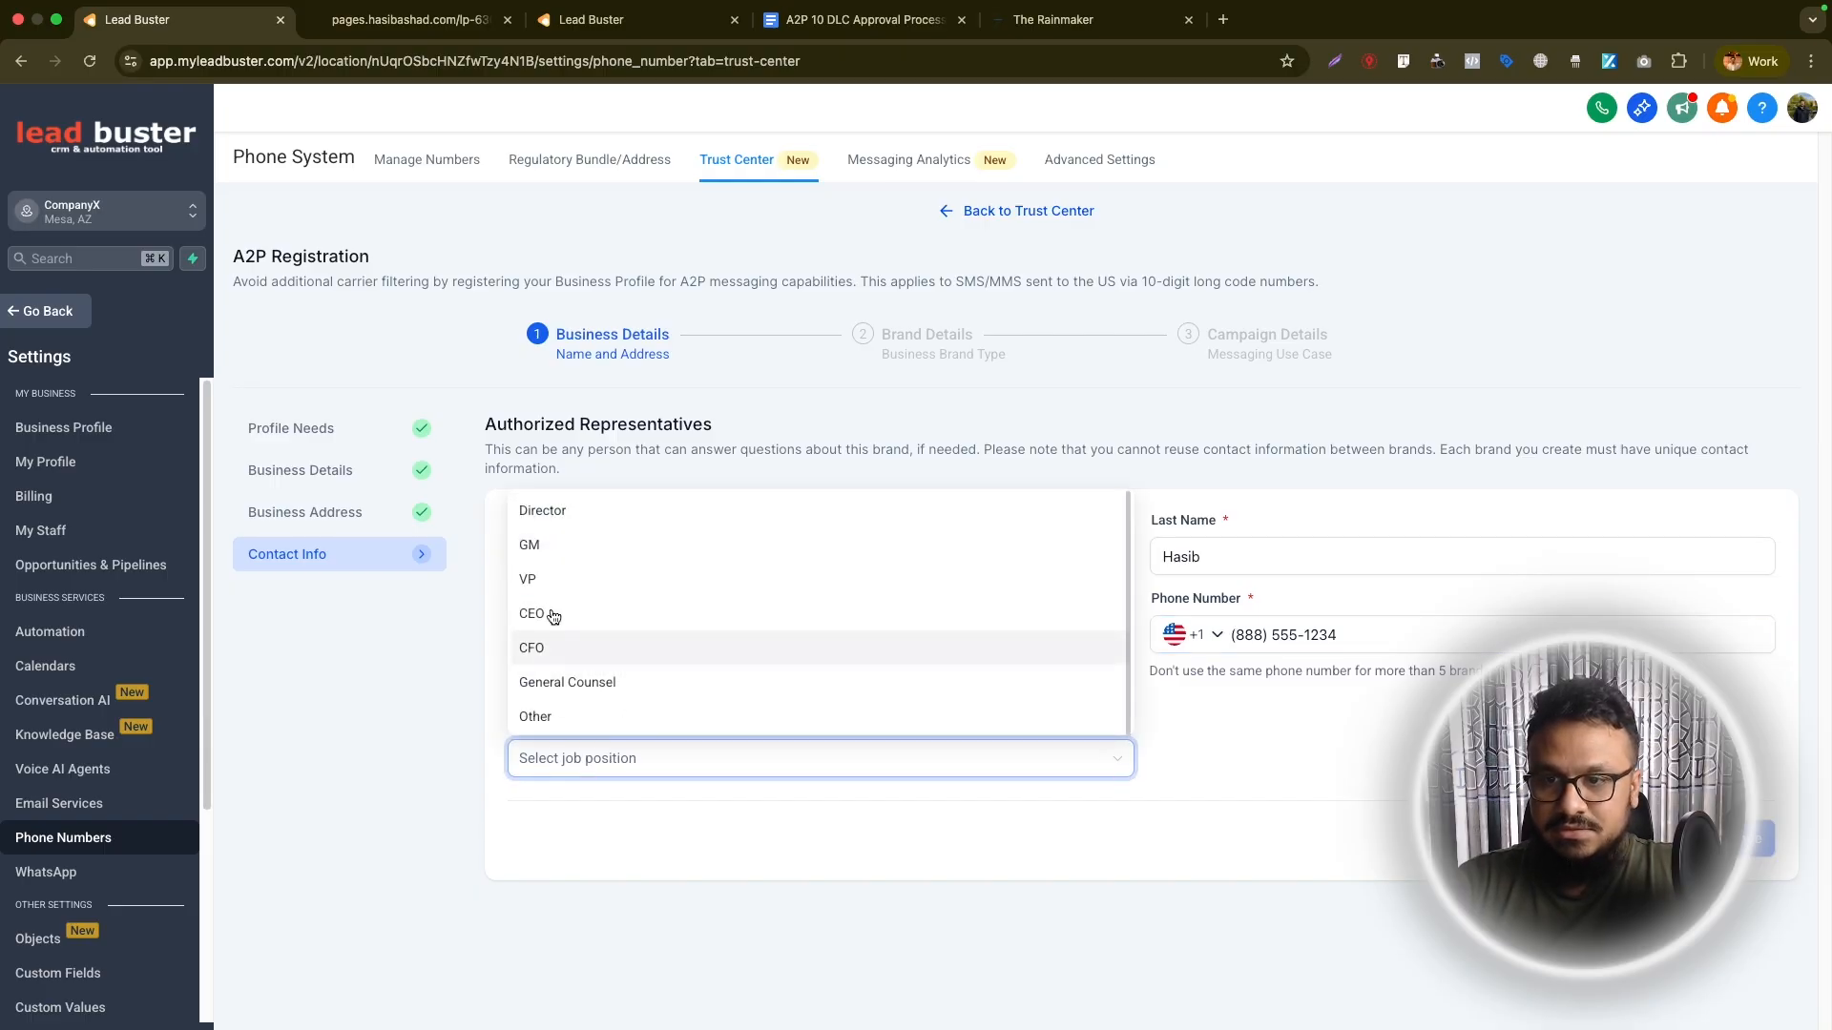
pyautogui.click(562, 614)
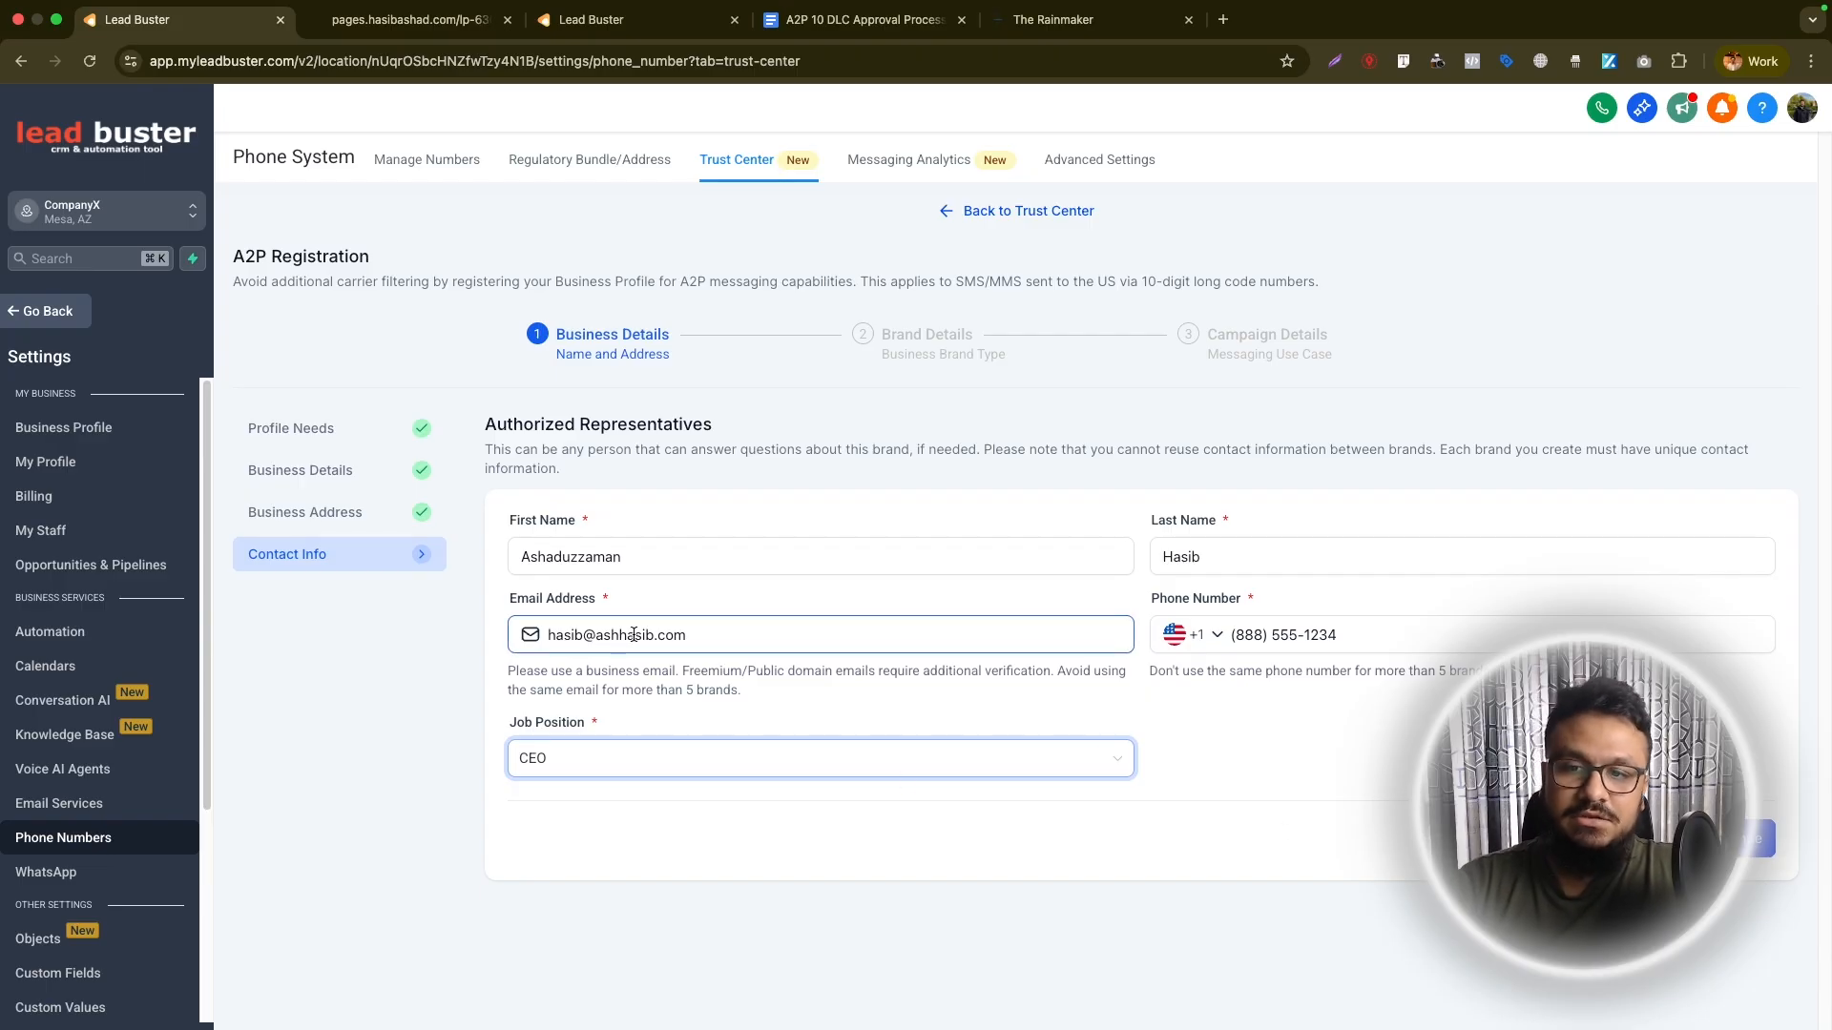
# Review the e-mail address and send a verification code to it
pyautogui.moveTo(595, 634); pyautogui.dragTo(705, 637)
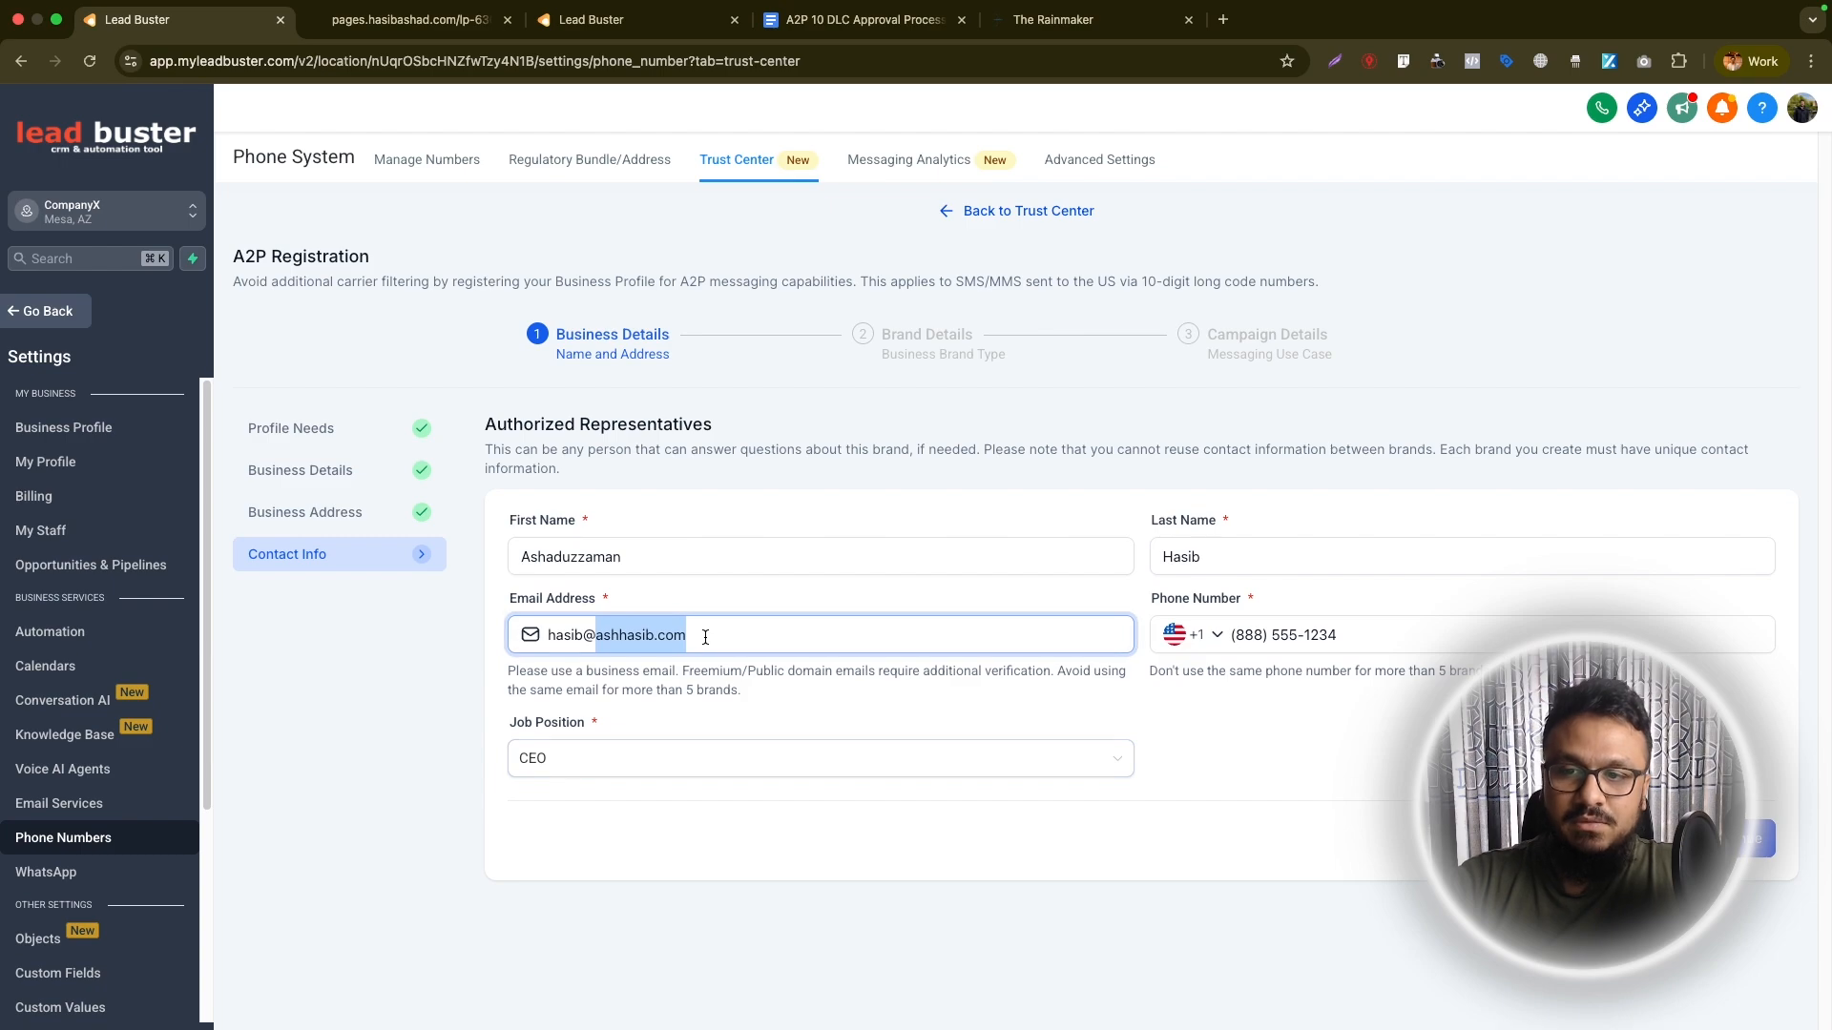
pyautogui.click(705, 637)
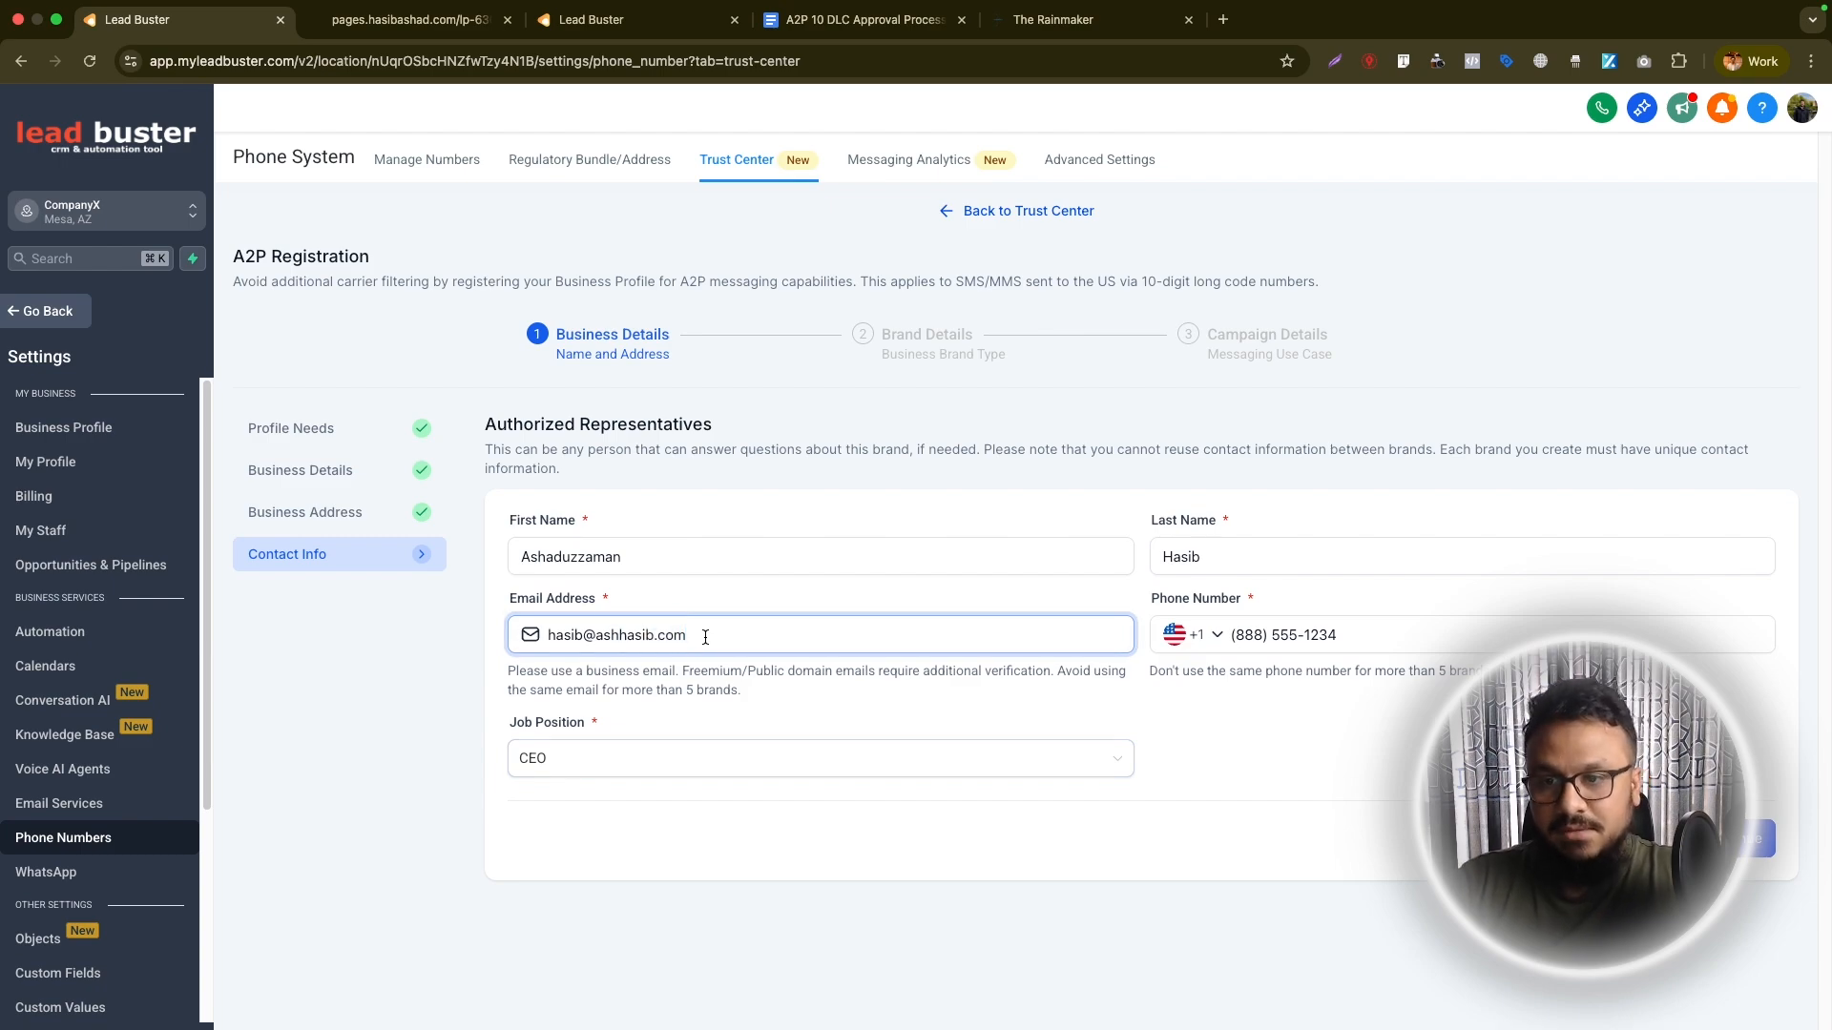
pyautogui.moveTo(731, 649); pyautogui.dragTo(684, 641)
pyautogui.click(561, 634)
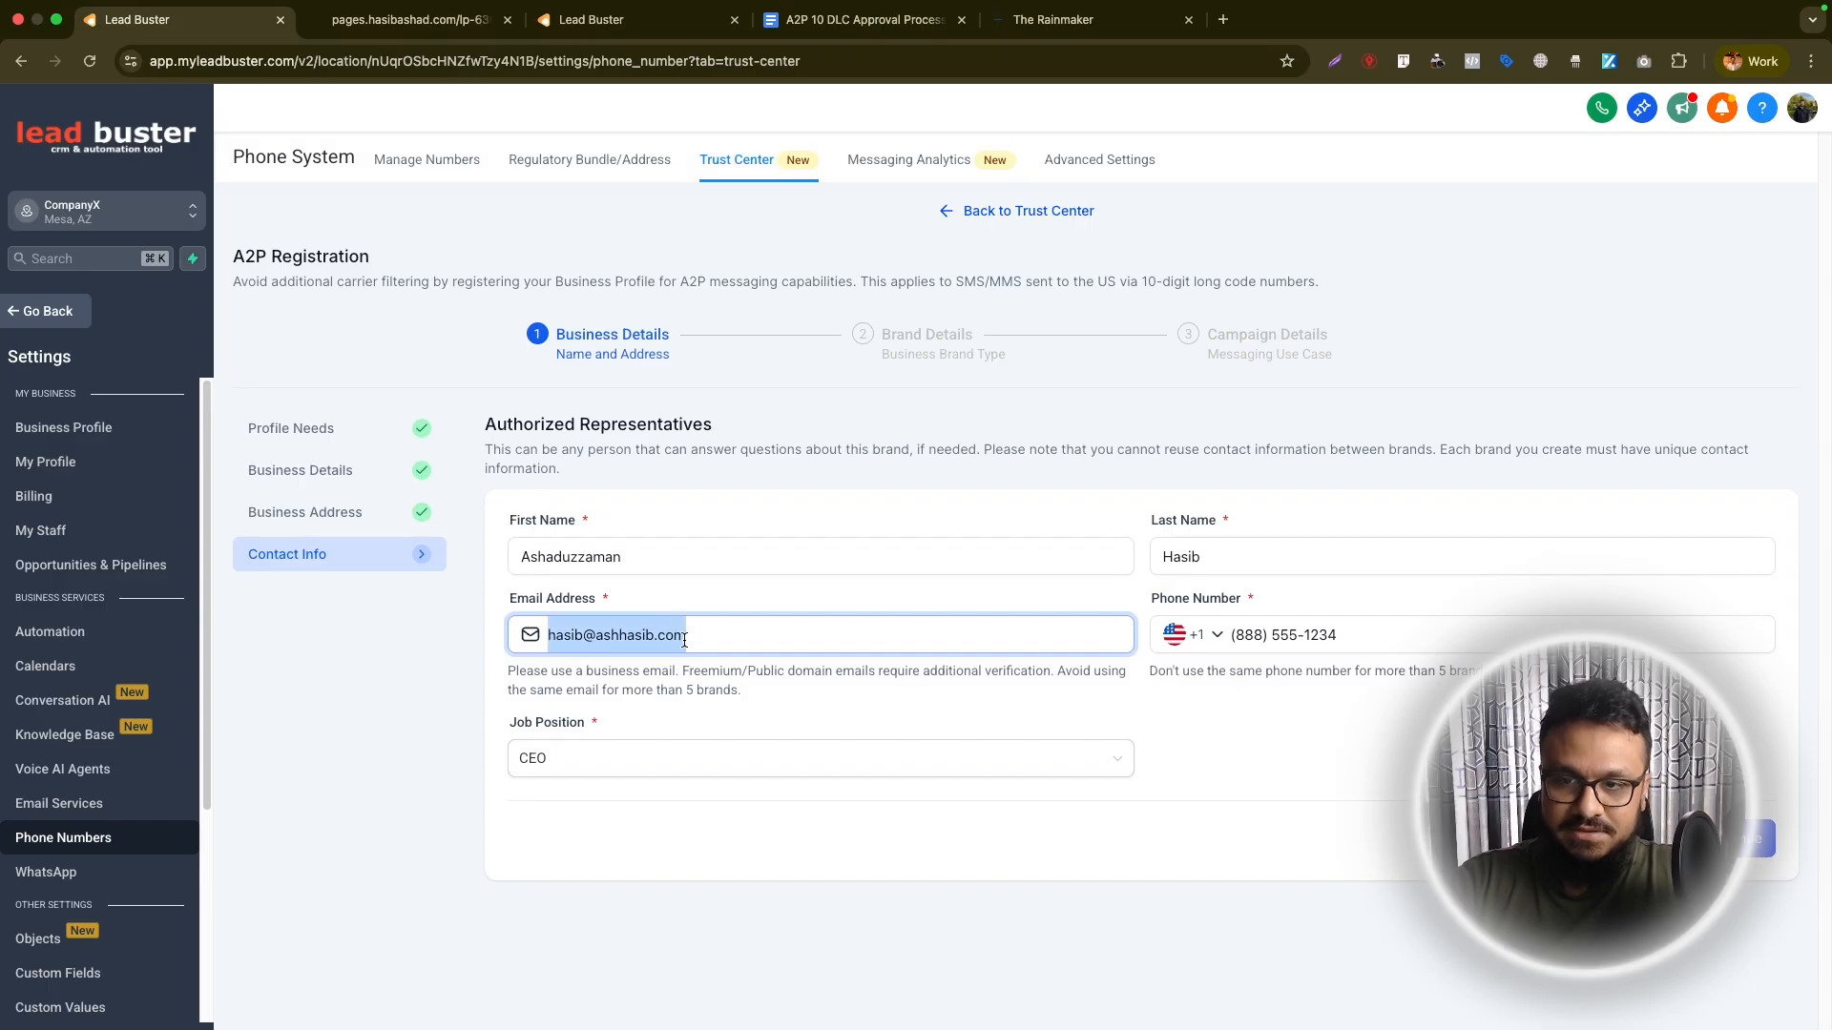
pyautogui.click(569, 640)
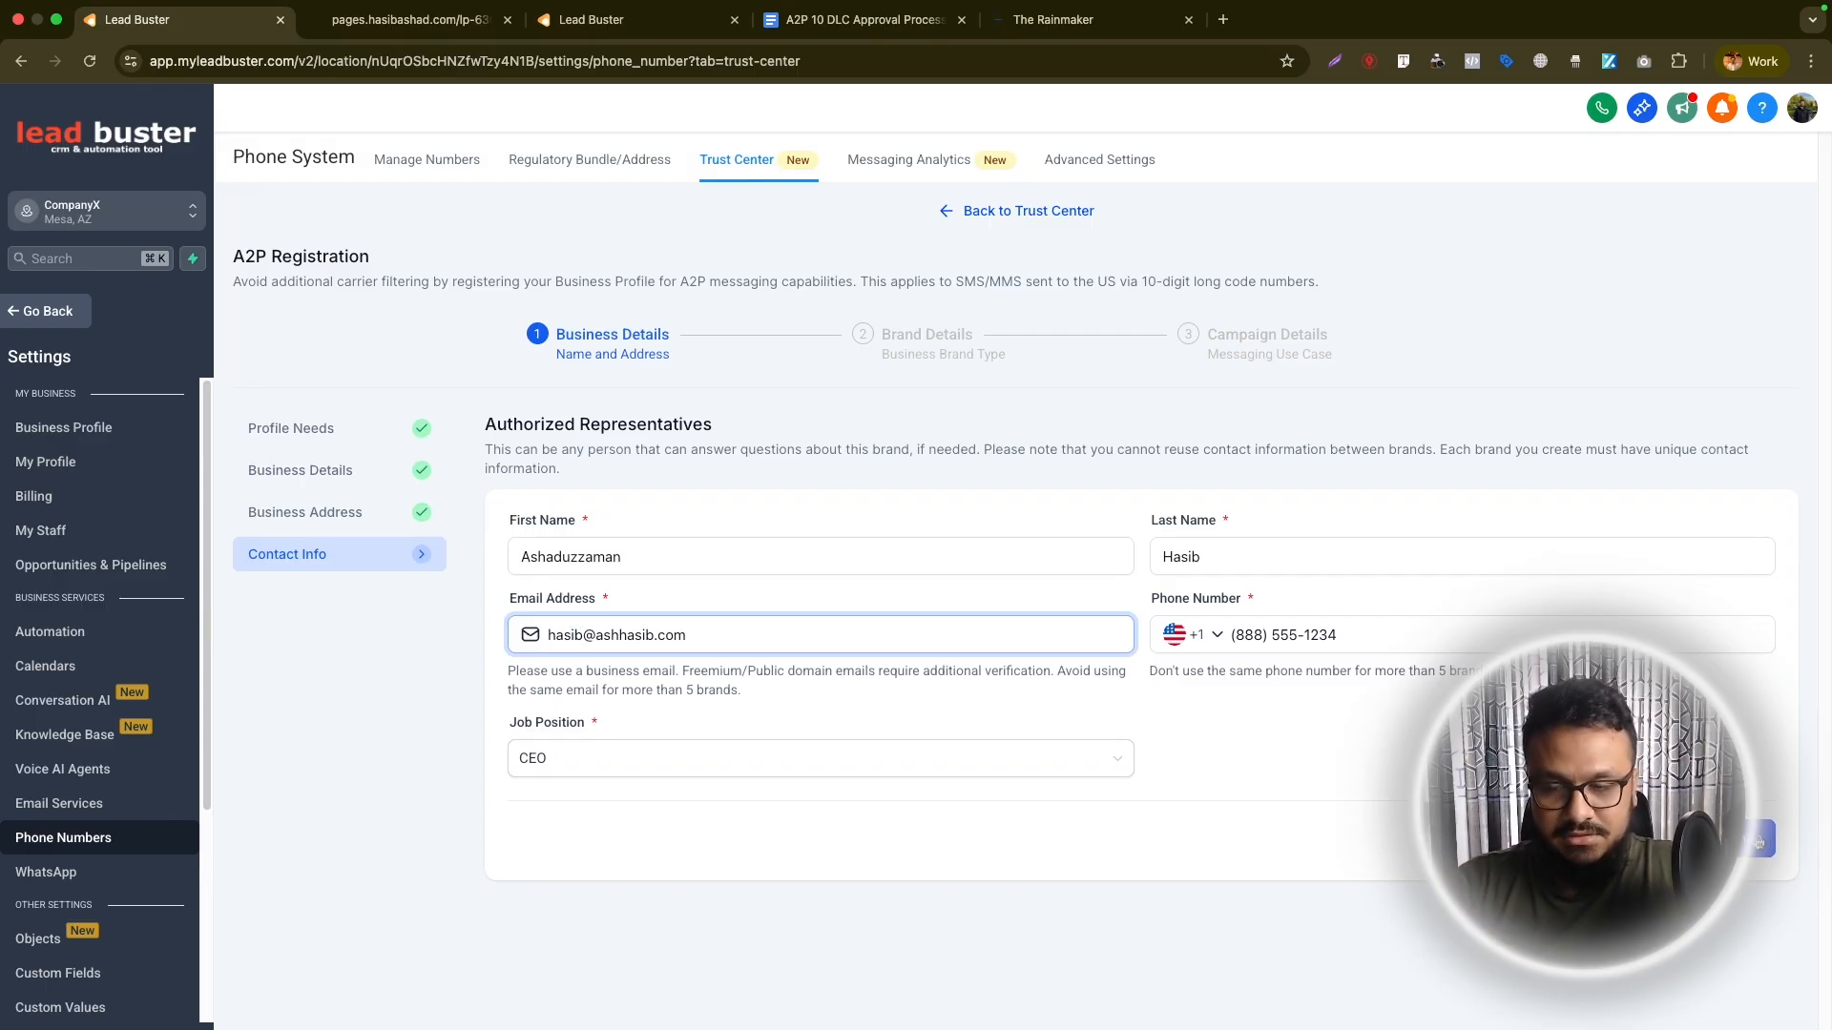
pyautogui.click(1731, 839)
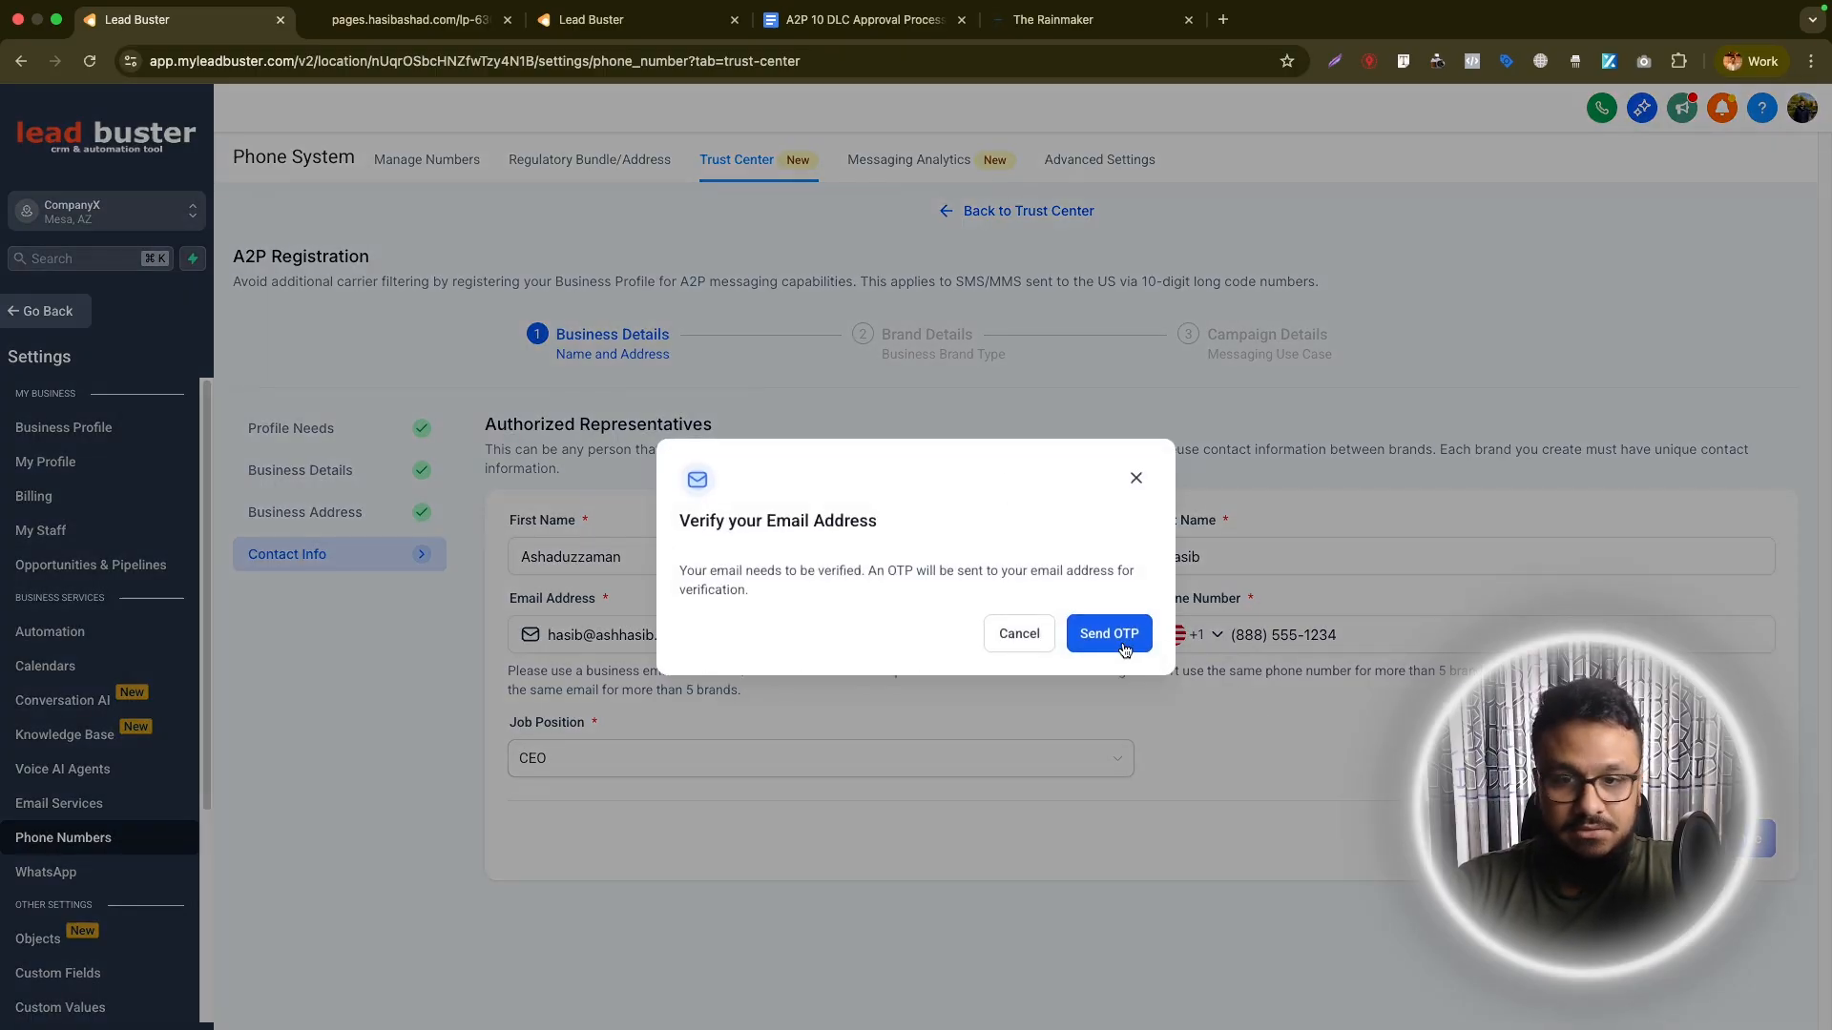
pyautogui.click(1124, 649)
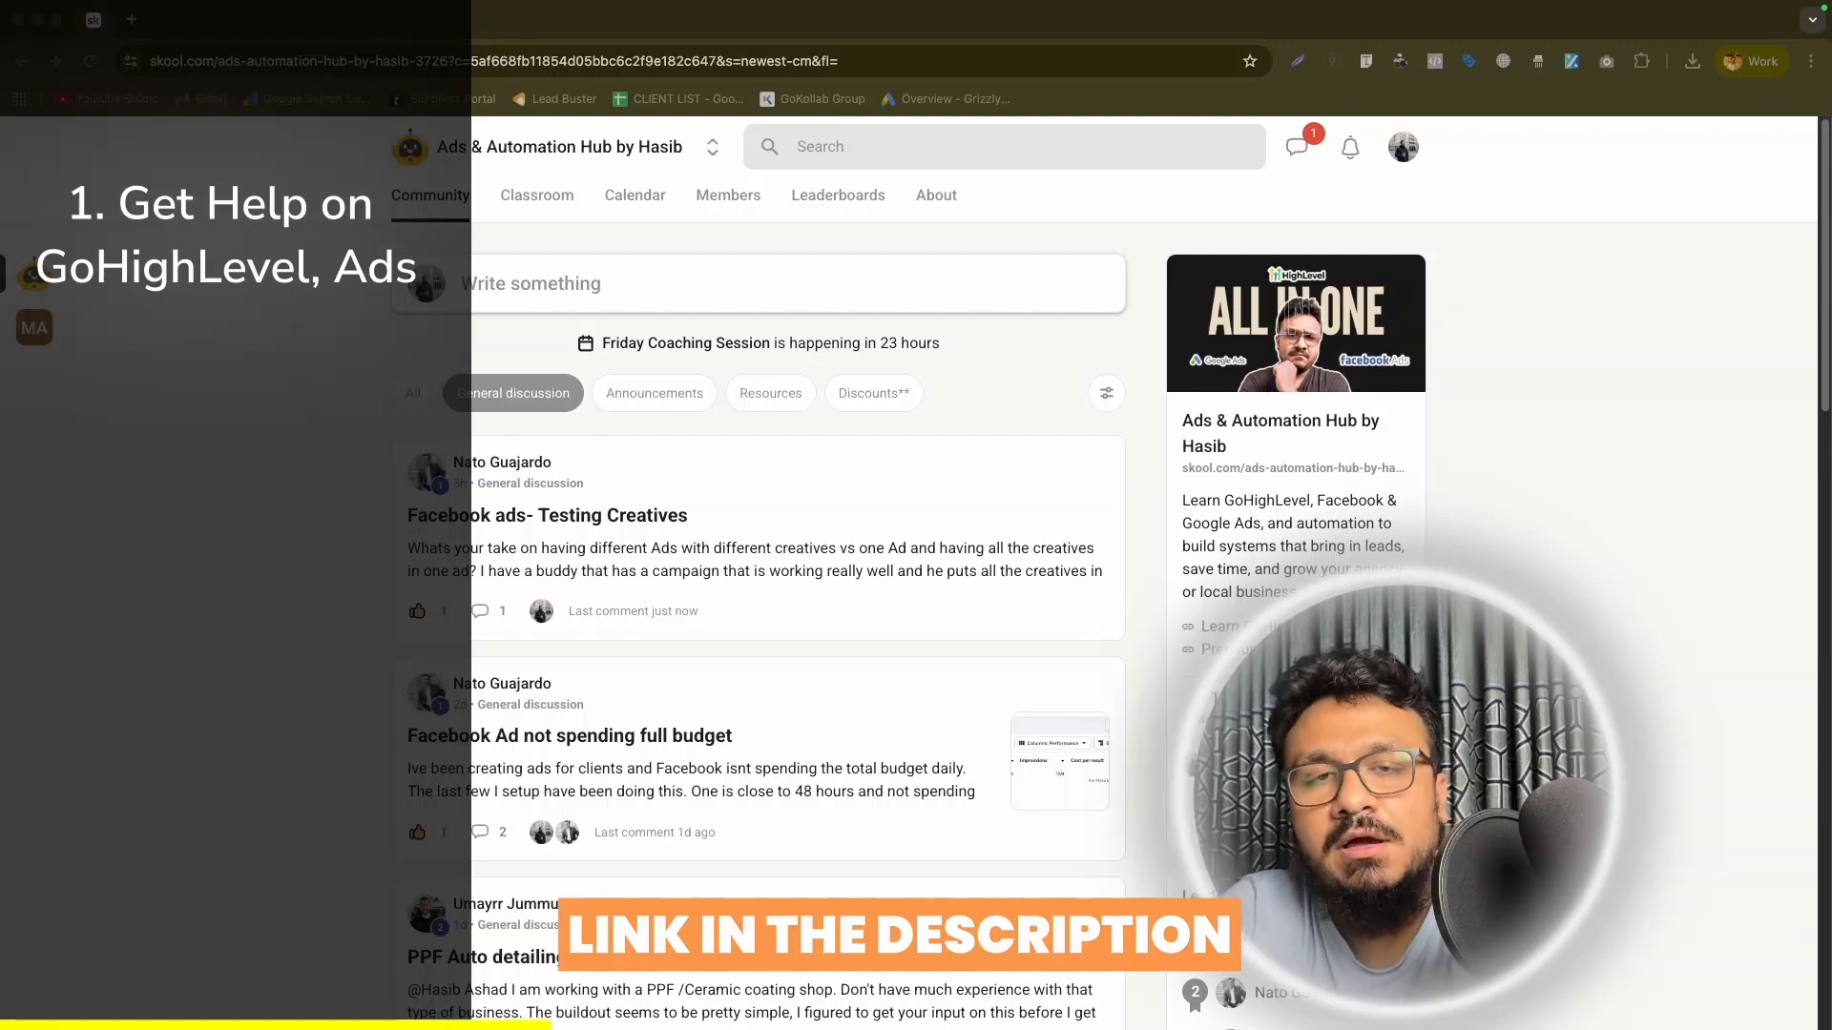
# Browse the Ads & Automation Hub's Calendar of Friday coaching sessions and its About page
pyautogui.click(634, 196)
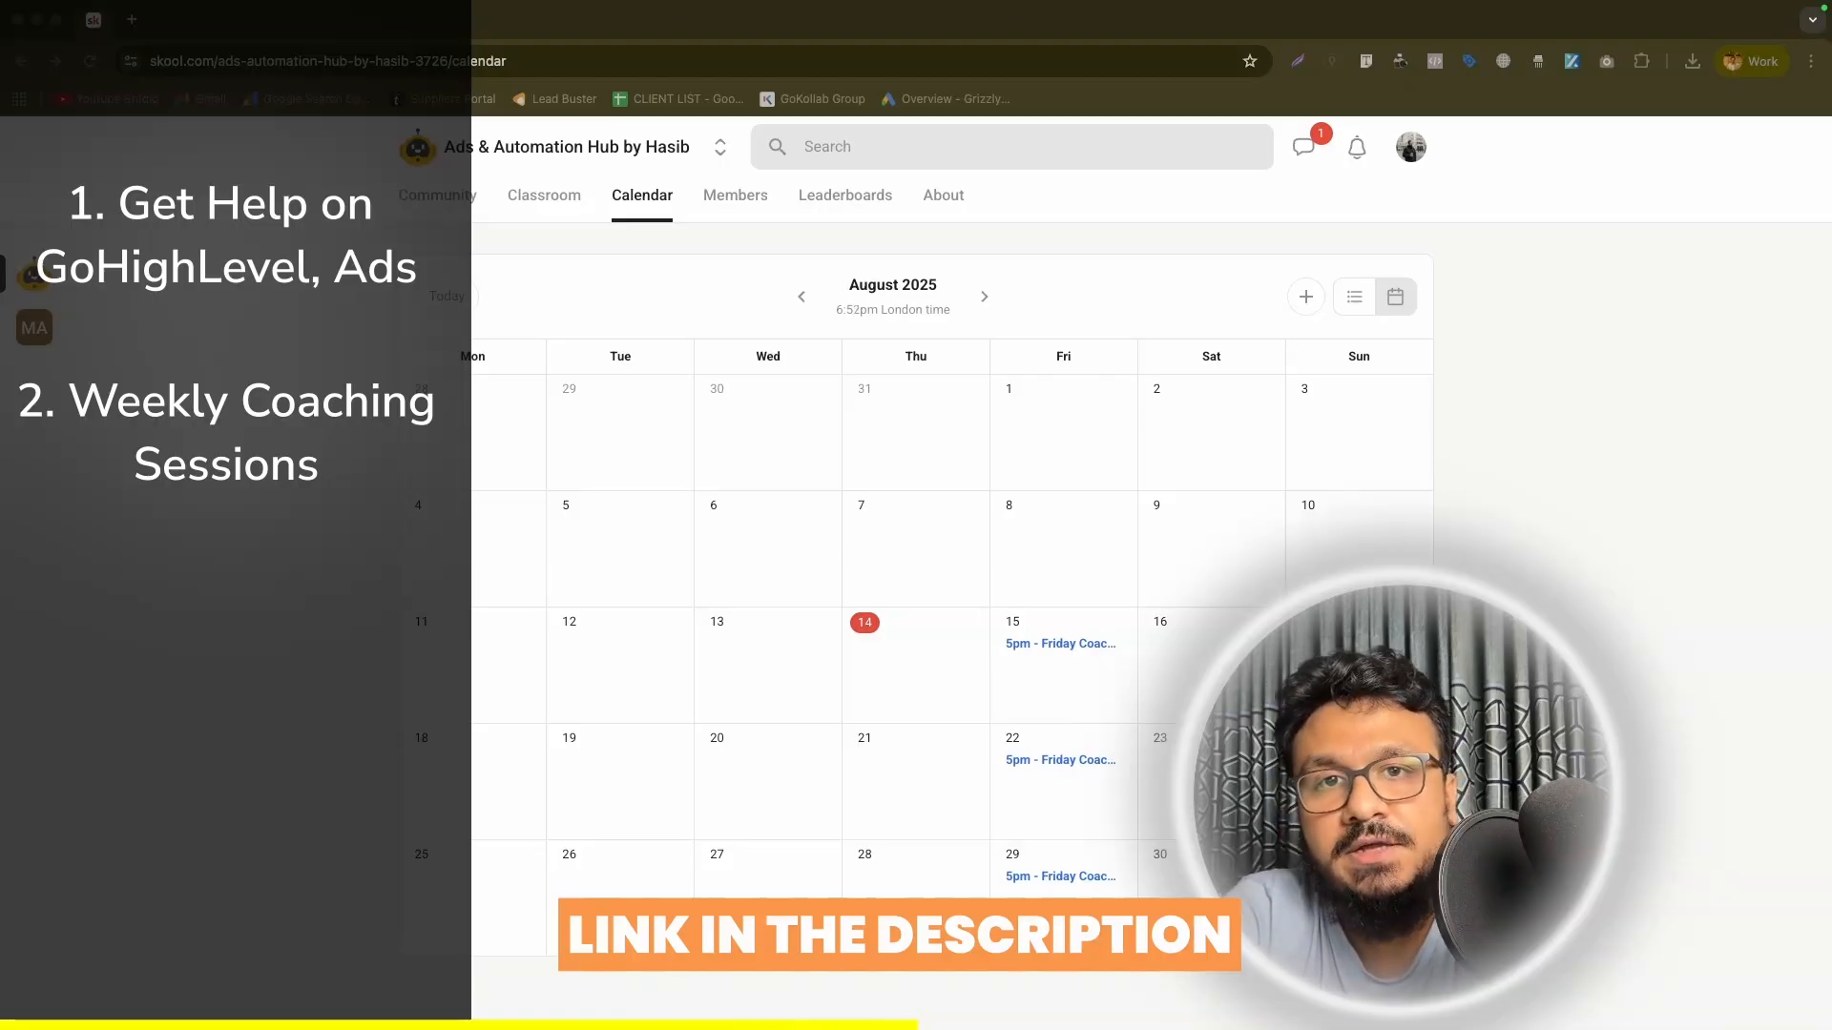
pyautogui.click(544, 196)
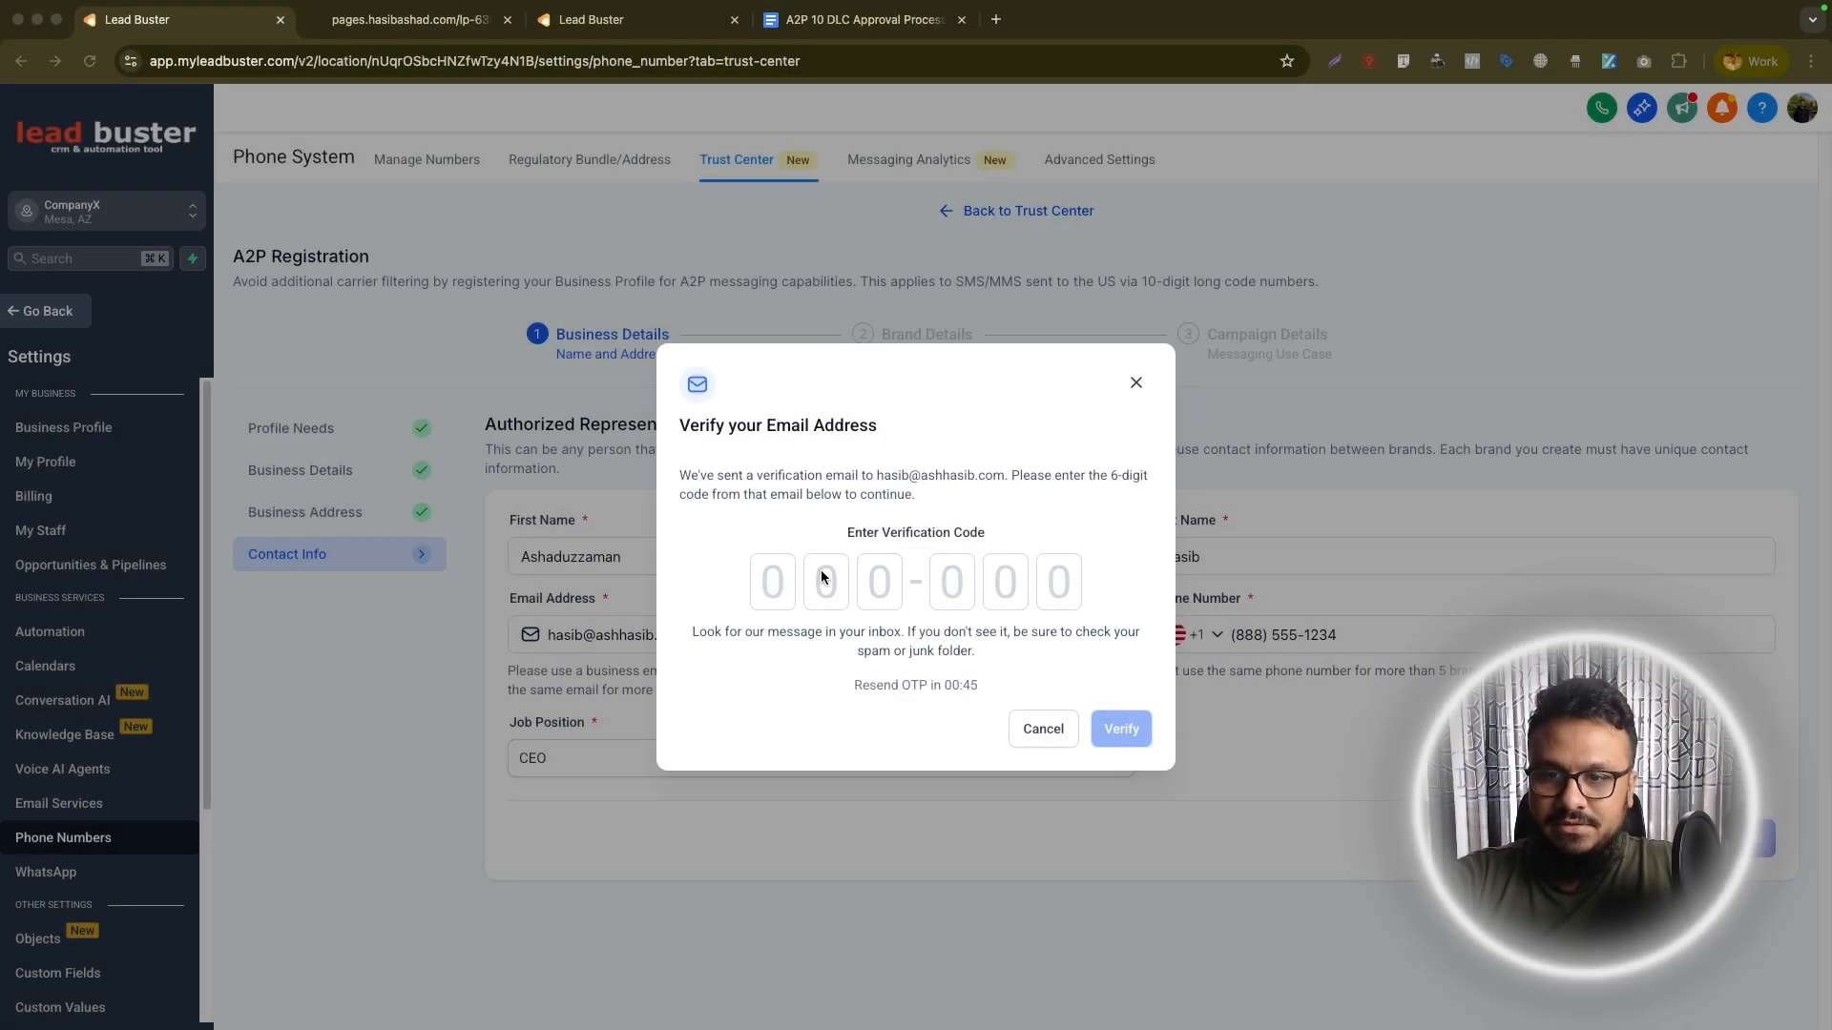
# Verify the representative's e-mail with the six-digit code and move to brand details
pyautogui.click(764, 587)
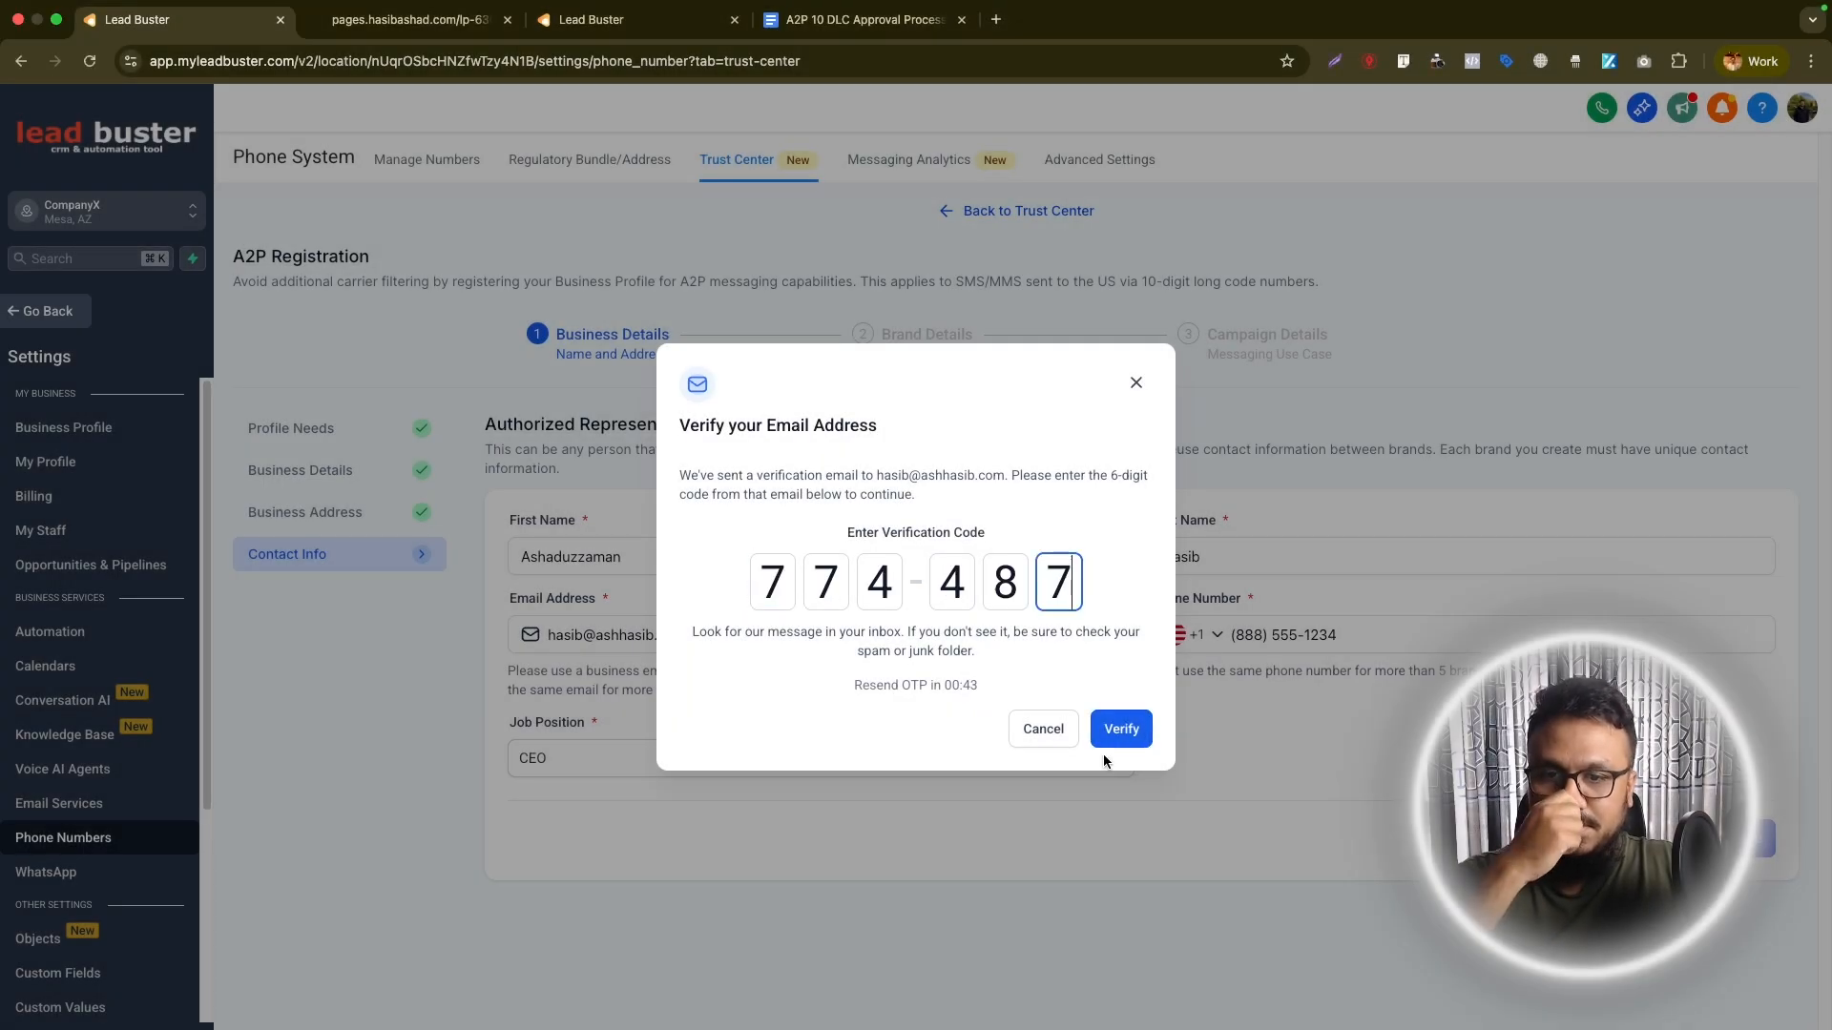
pyautogui.click(1118, 729)
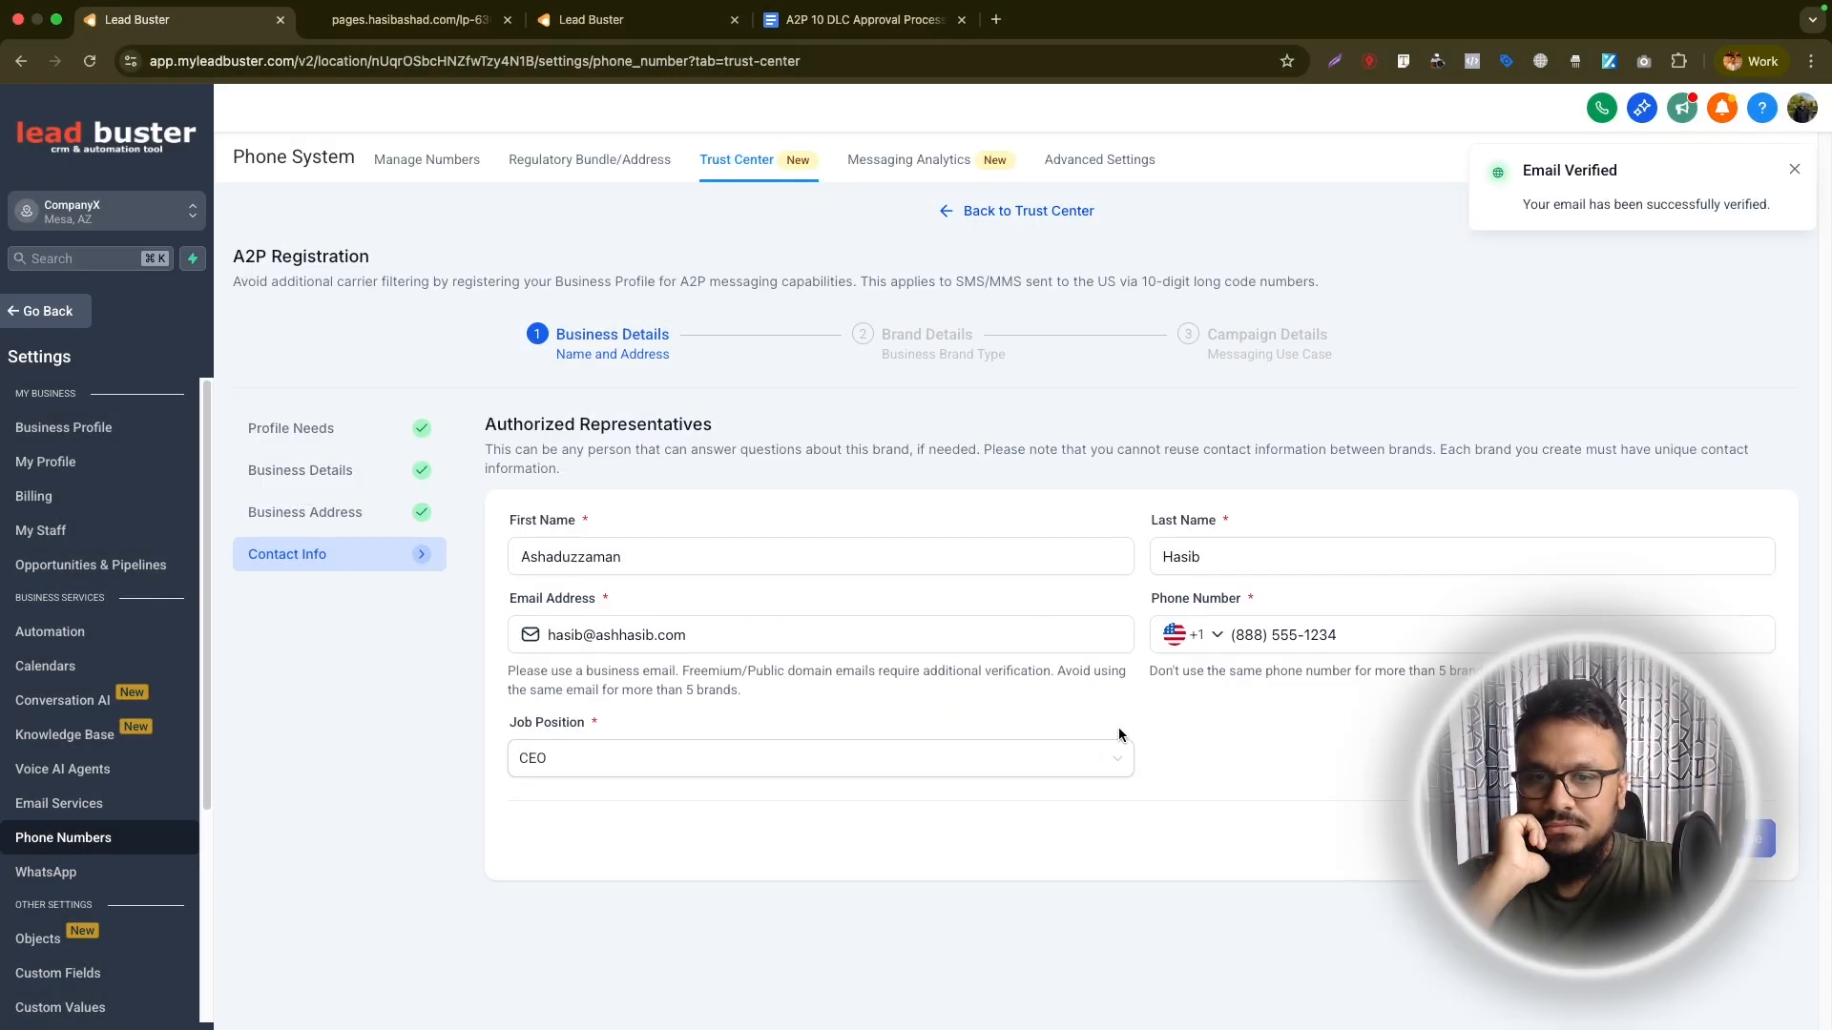
pyautogui.click(1754, 859)
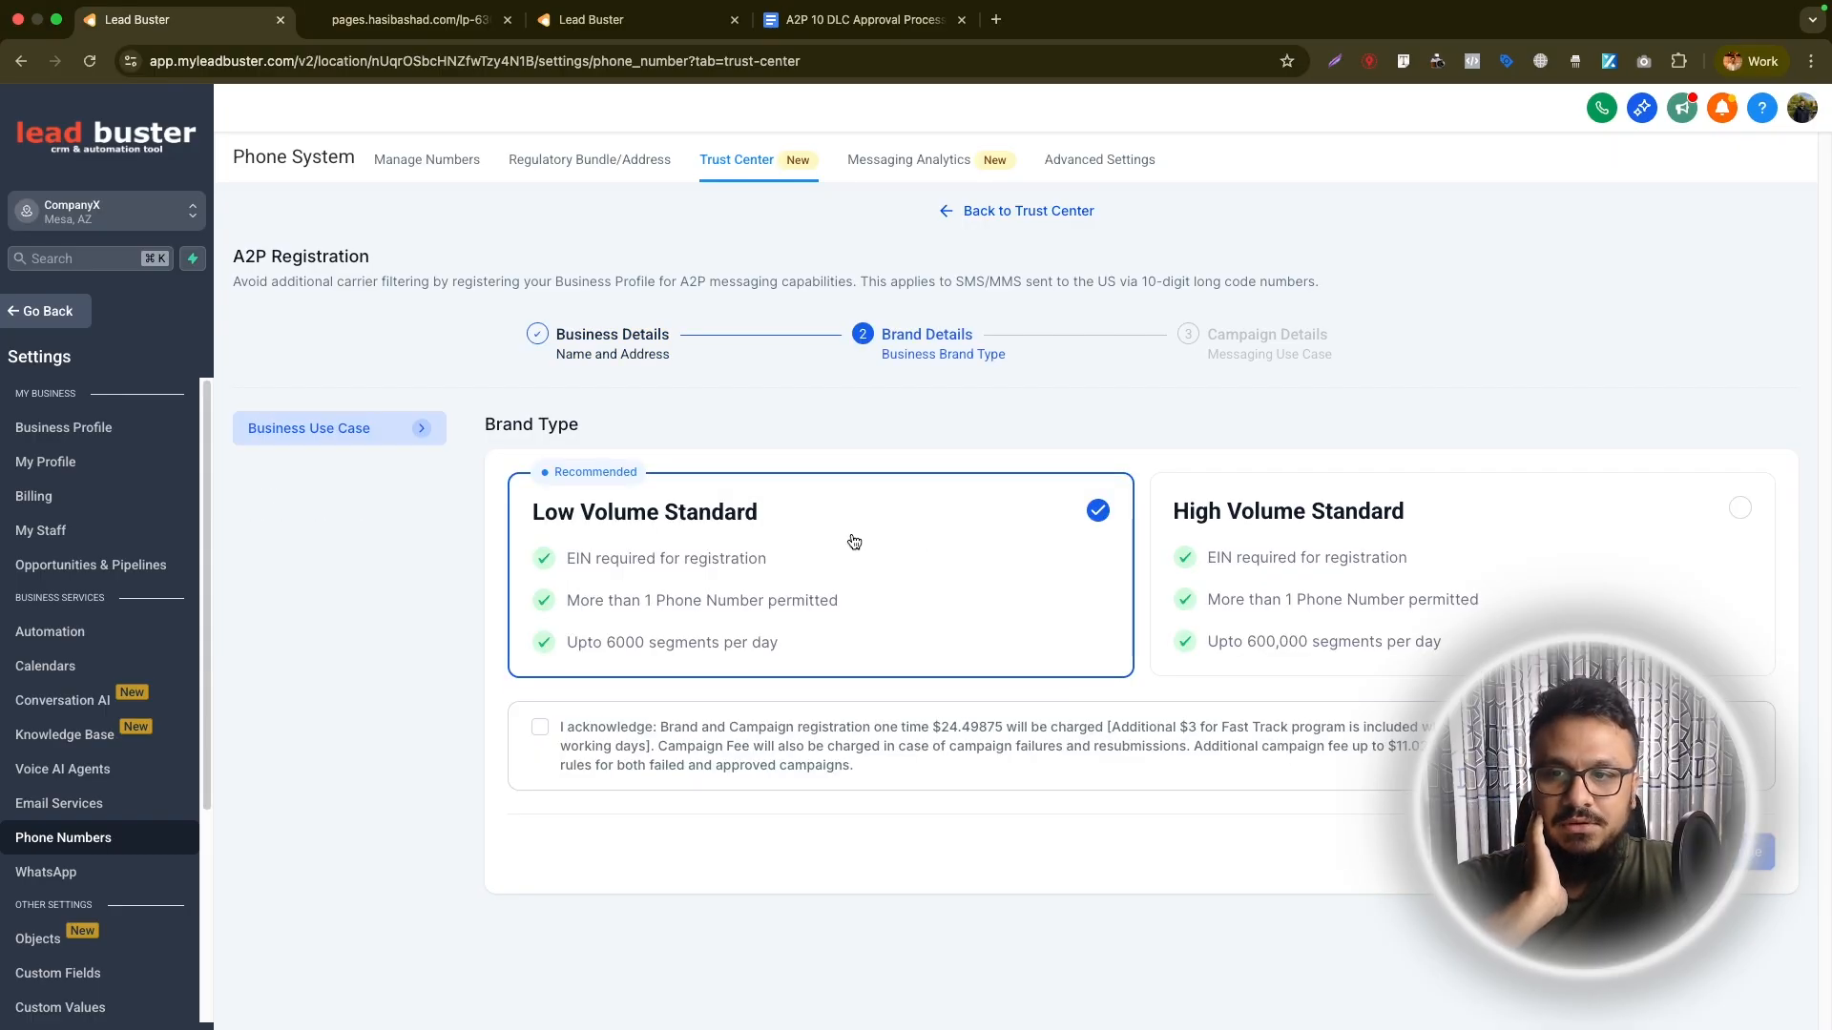
# Accept the Low Volume Standard fee acknowledgement and proceed to Campaign Details
pyautogui.click(541, 726)
pyautogui.click(1754, 859)
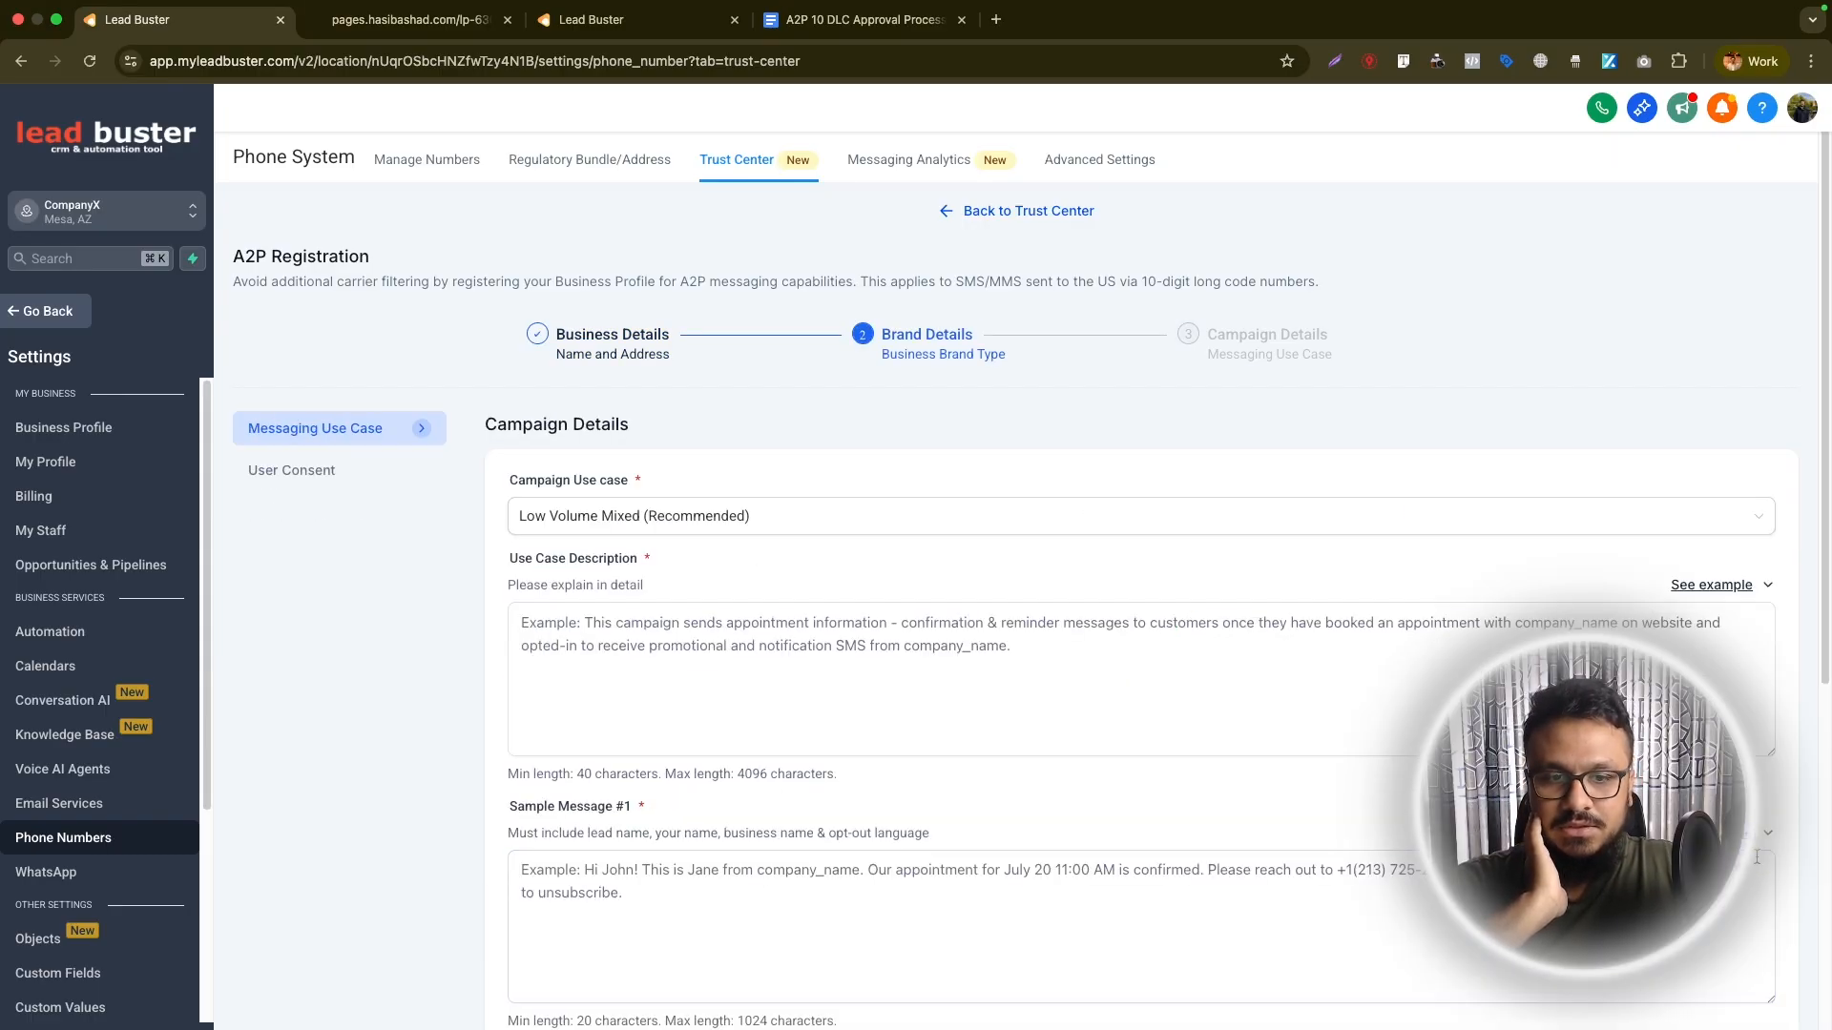
pyautogui.click(1044, 629)
# Copy the template Use Case paragraph from the guide into Use Case Description
pyautogui.scroll(-3, 772, 649)
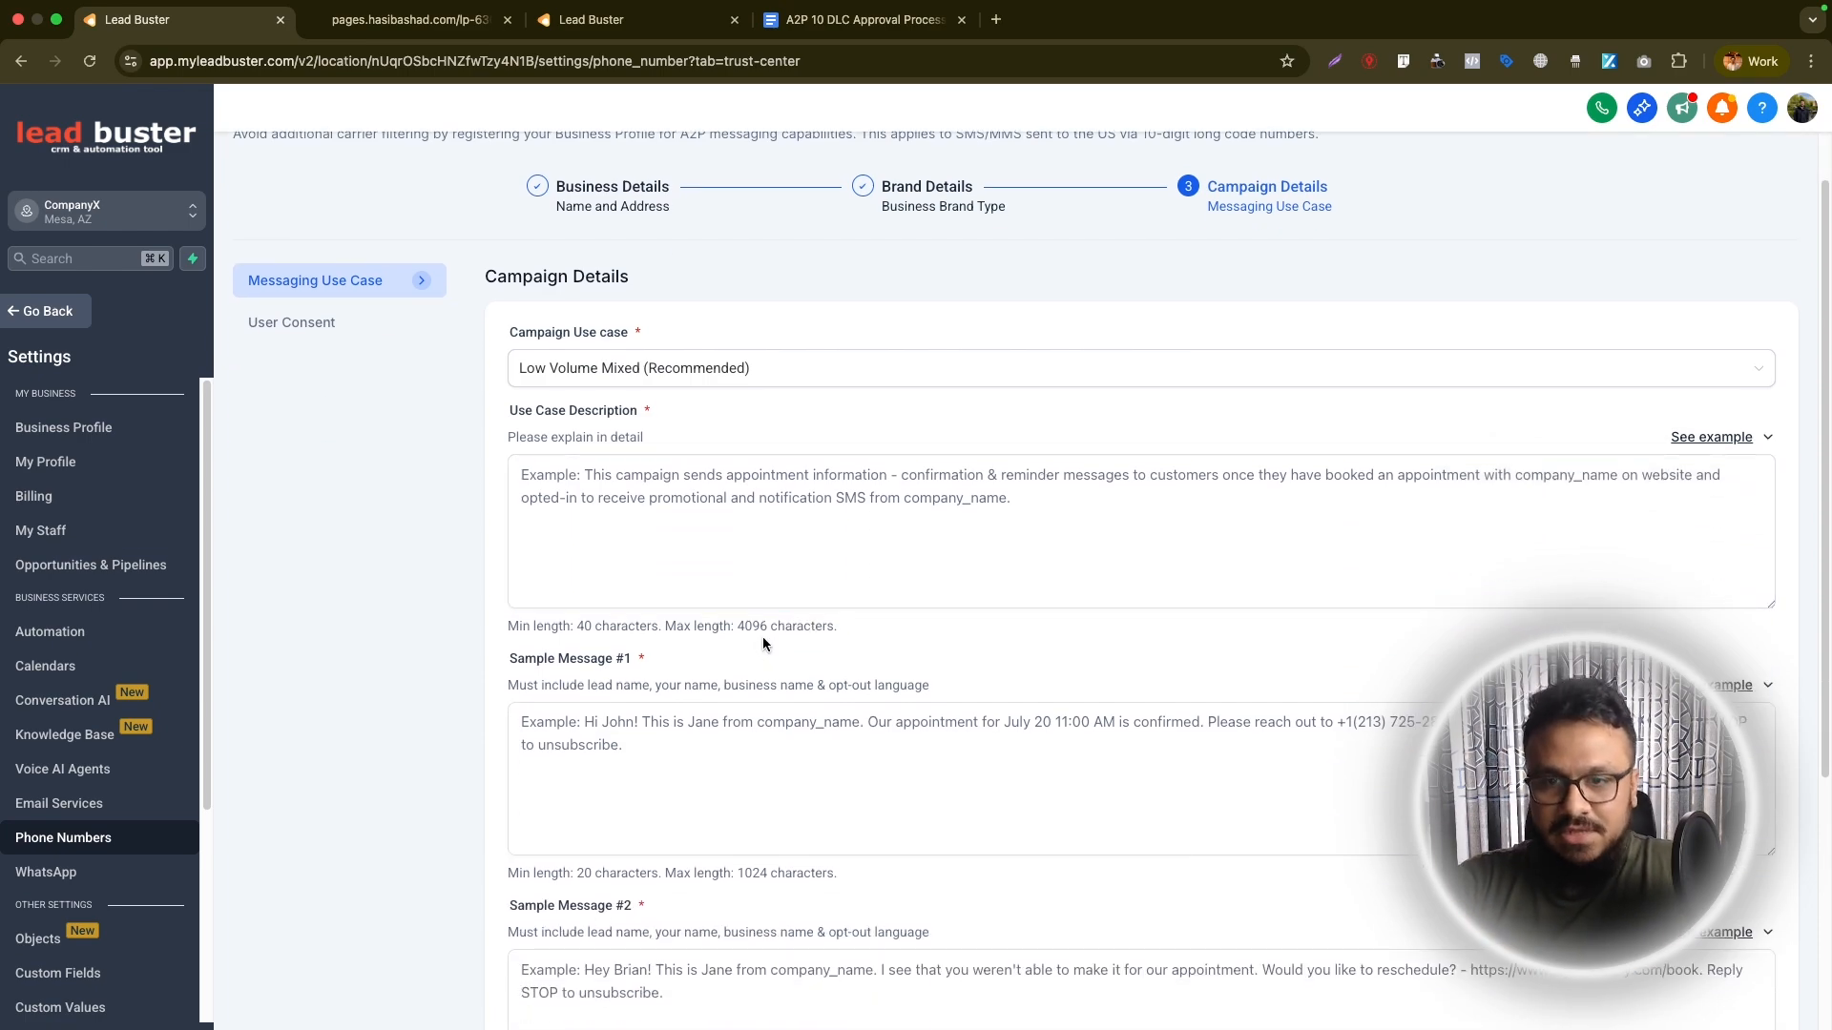
pyautogui.click(848, 23)
pyautogui.scroll(-4, 741, 449)
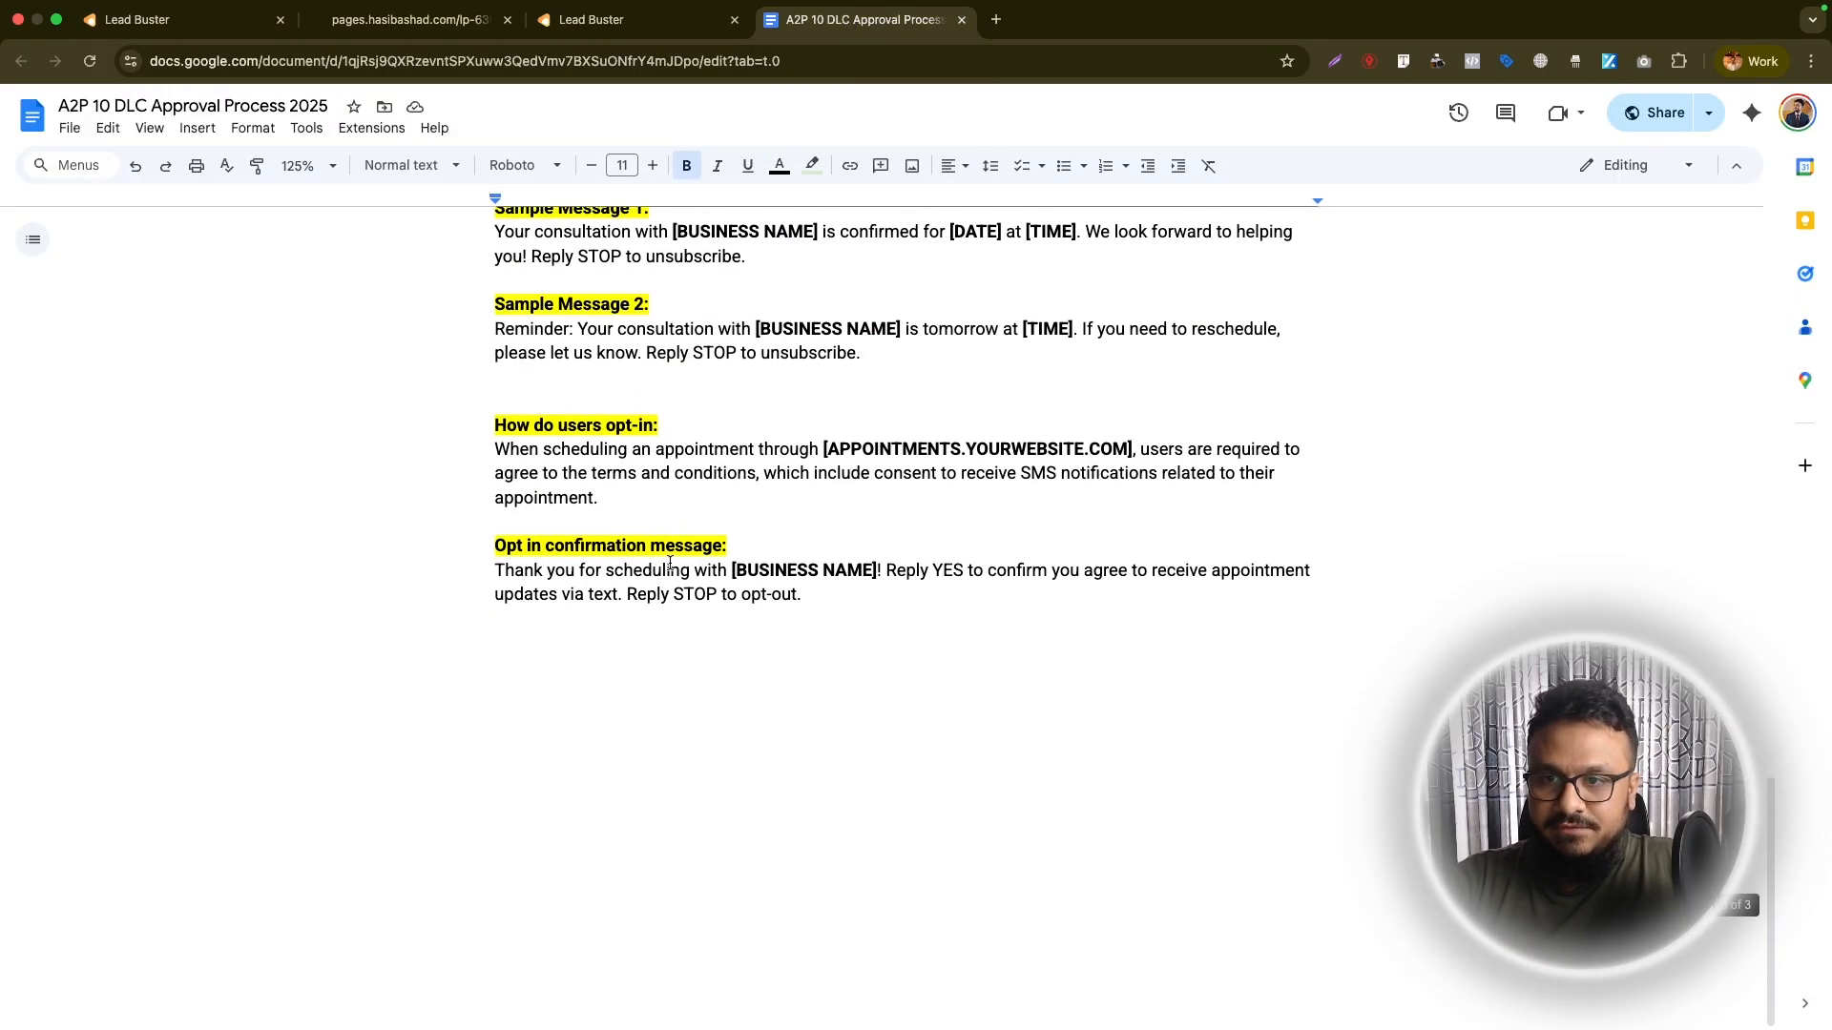
pyautogui.scroll(6, 740, 448)
pyautogui.moveTo(822, 23); pyautogui.dragTo(458, 34)
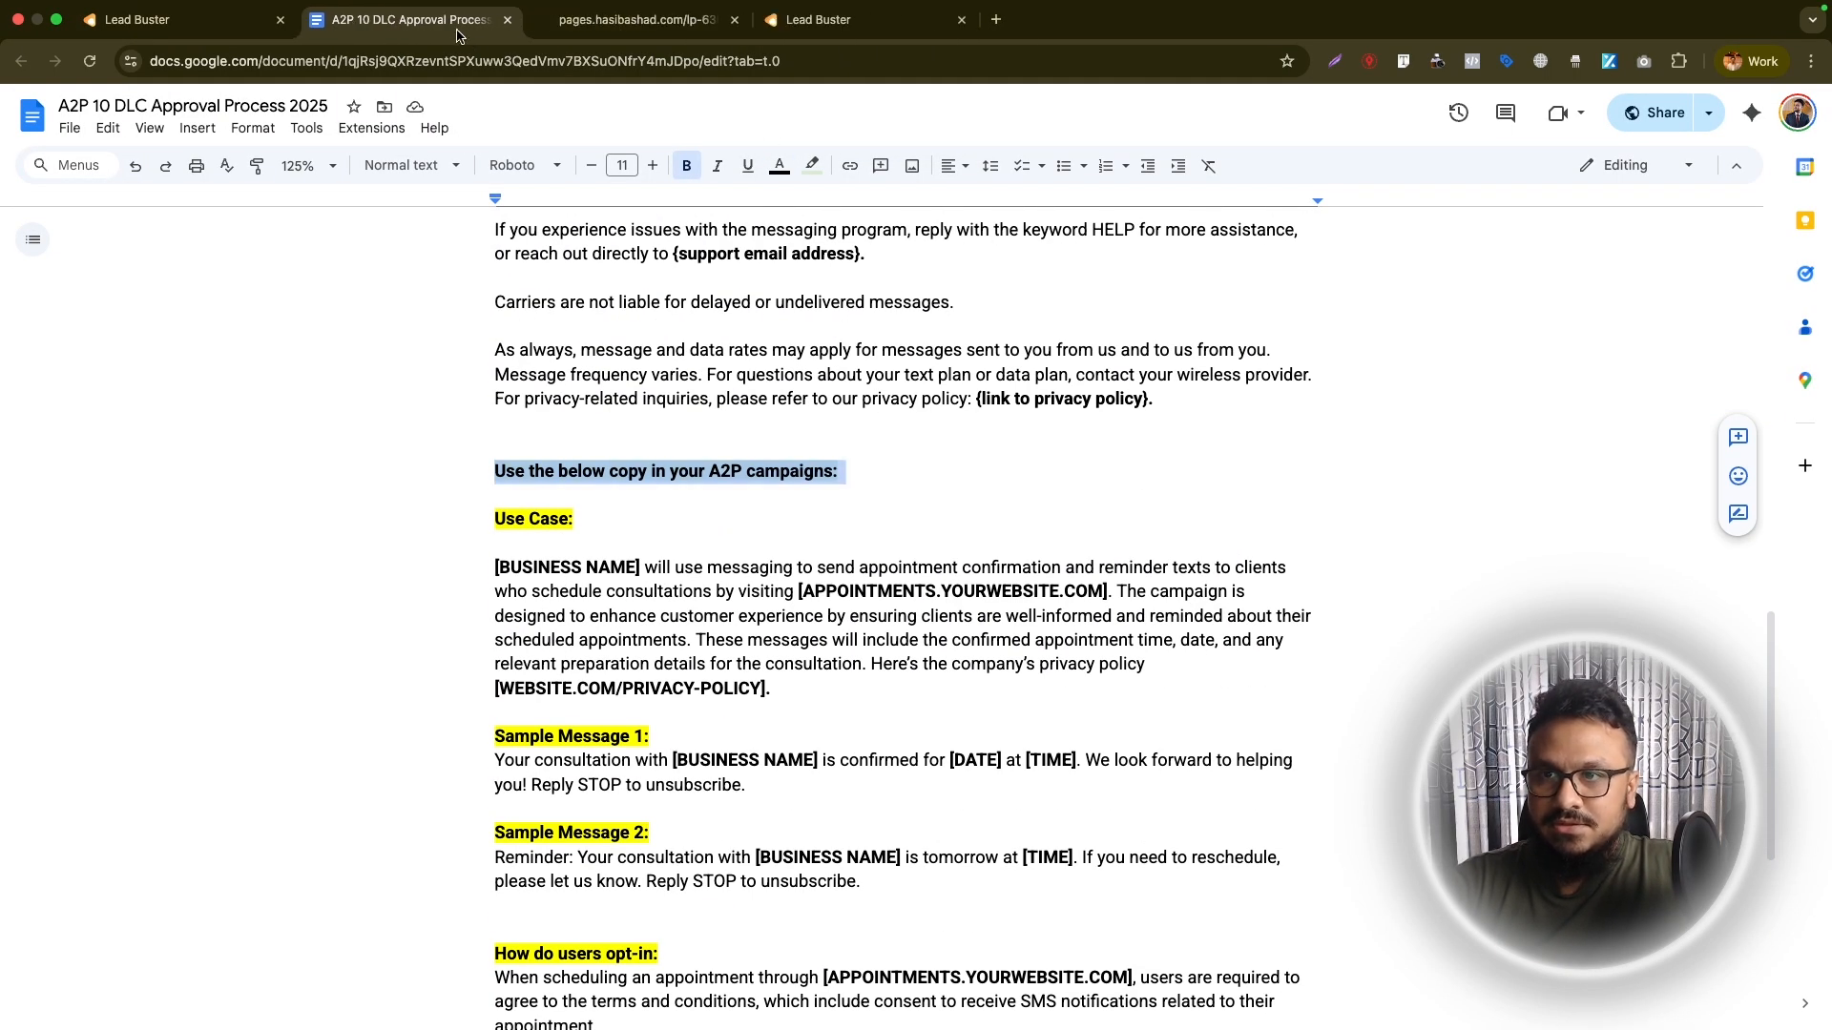
pyautogui.click(179, 31)
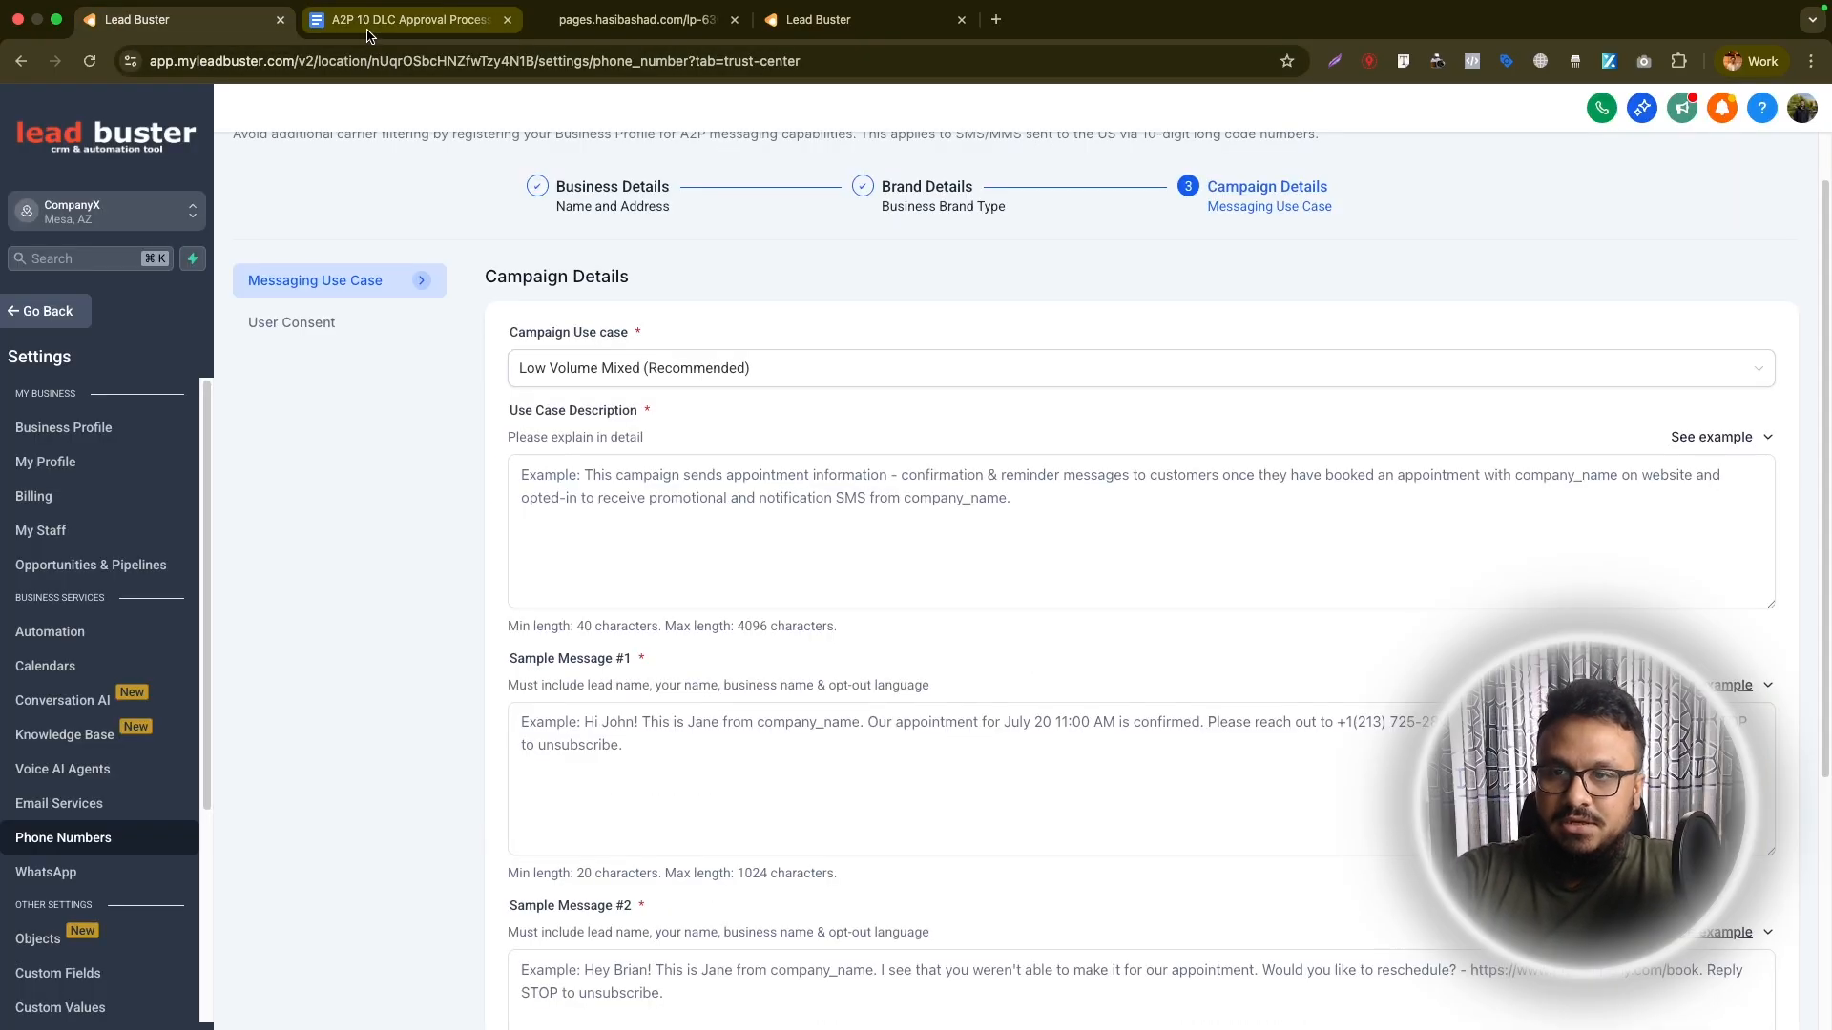
pyautogui.click(370, 28)
pyautogui.moveTo(495, 567); pyautogui.dragTo(776, 685)
pyautogui.press('cmd+c')
pyautogui.click(181, 19)
pyautogui.press('cmd+v')
pyautogui.click(646, 21)
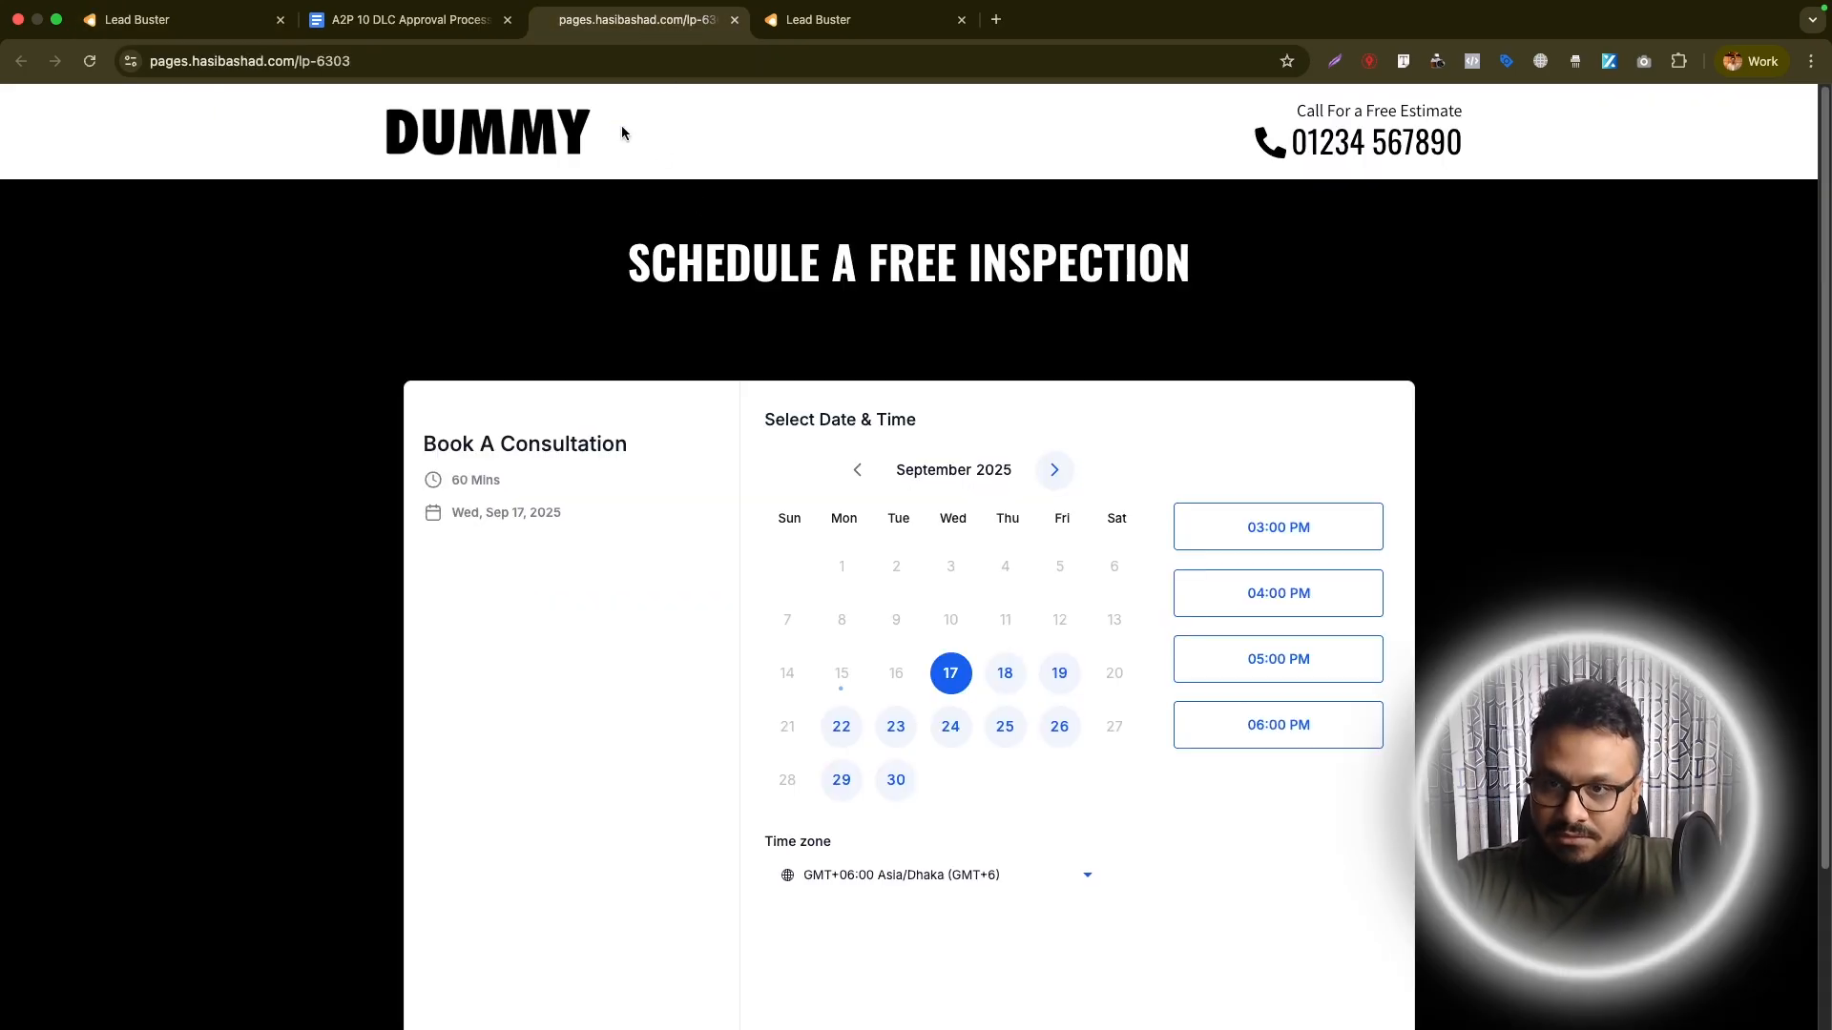
pyautogui.click(372, 61)
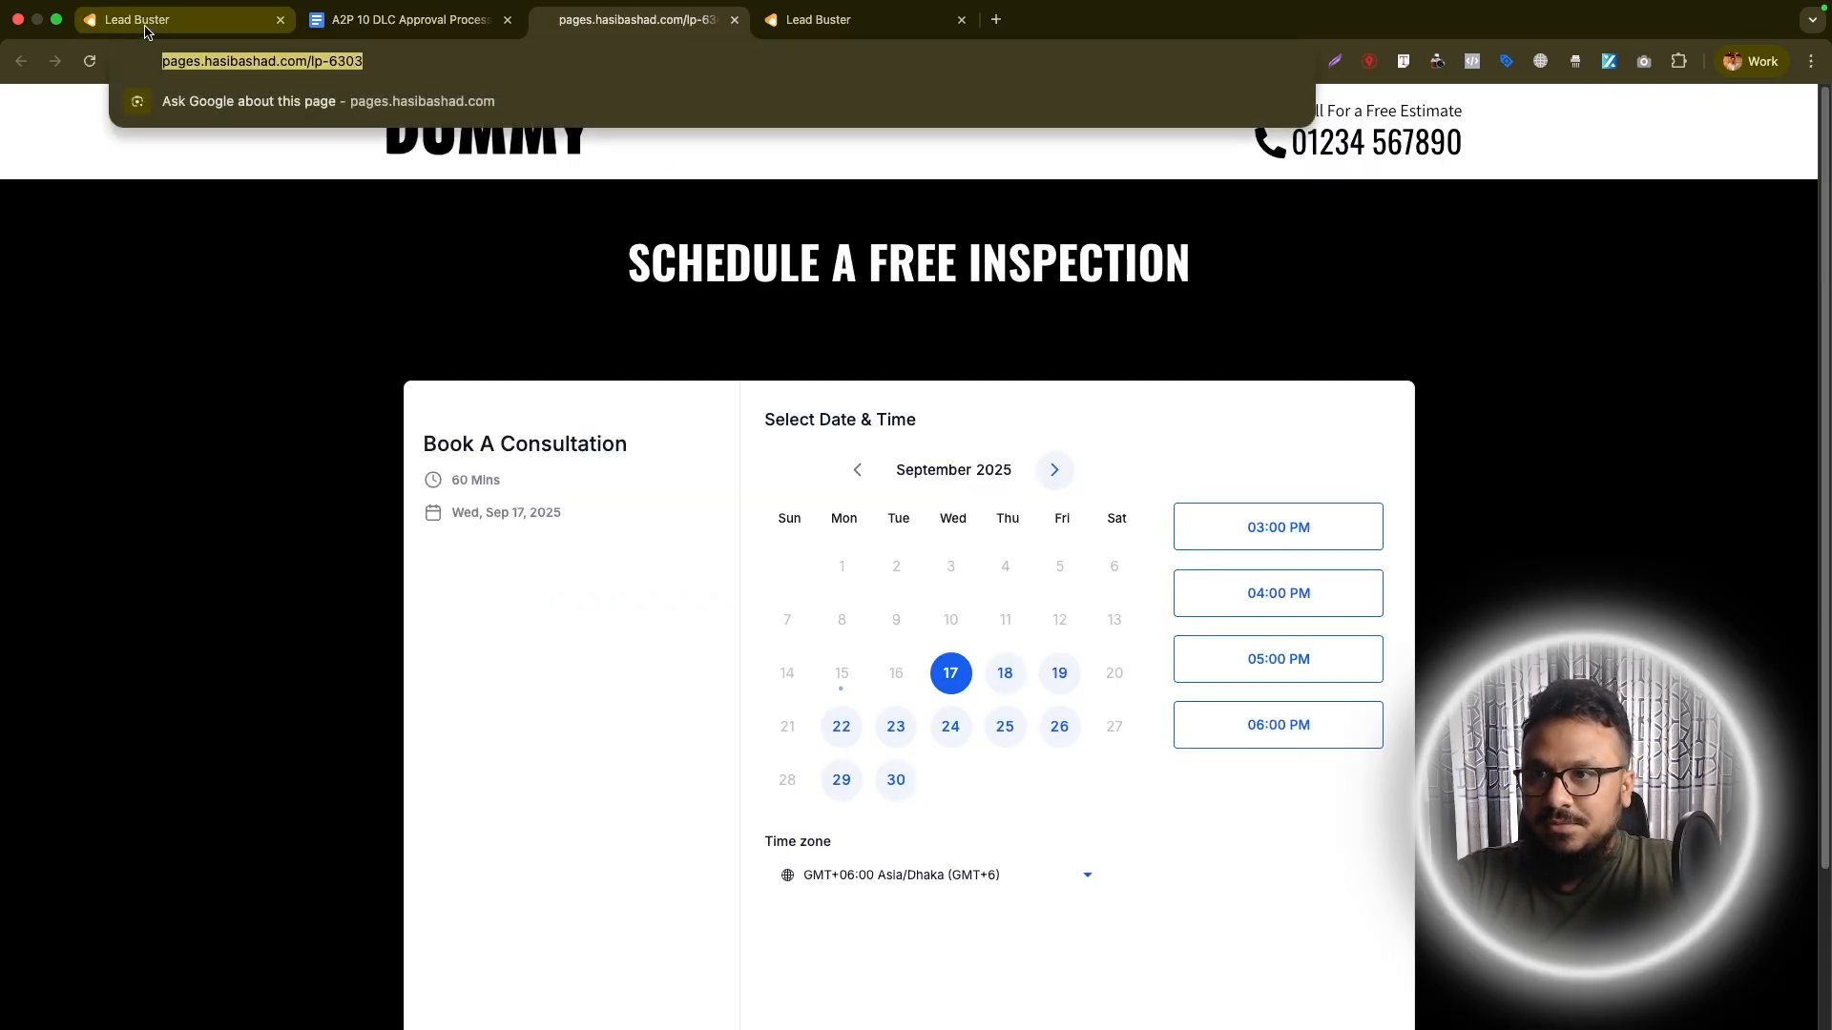
pyautogui.click(181, 19)
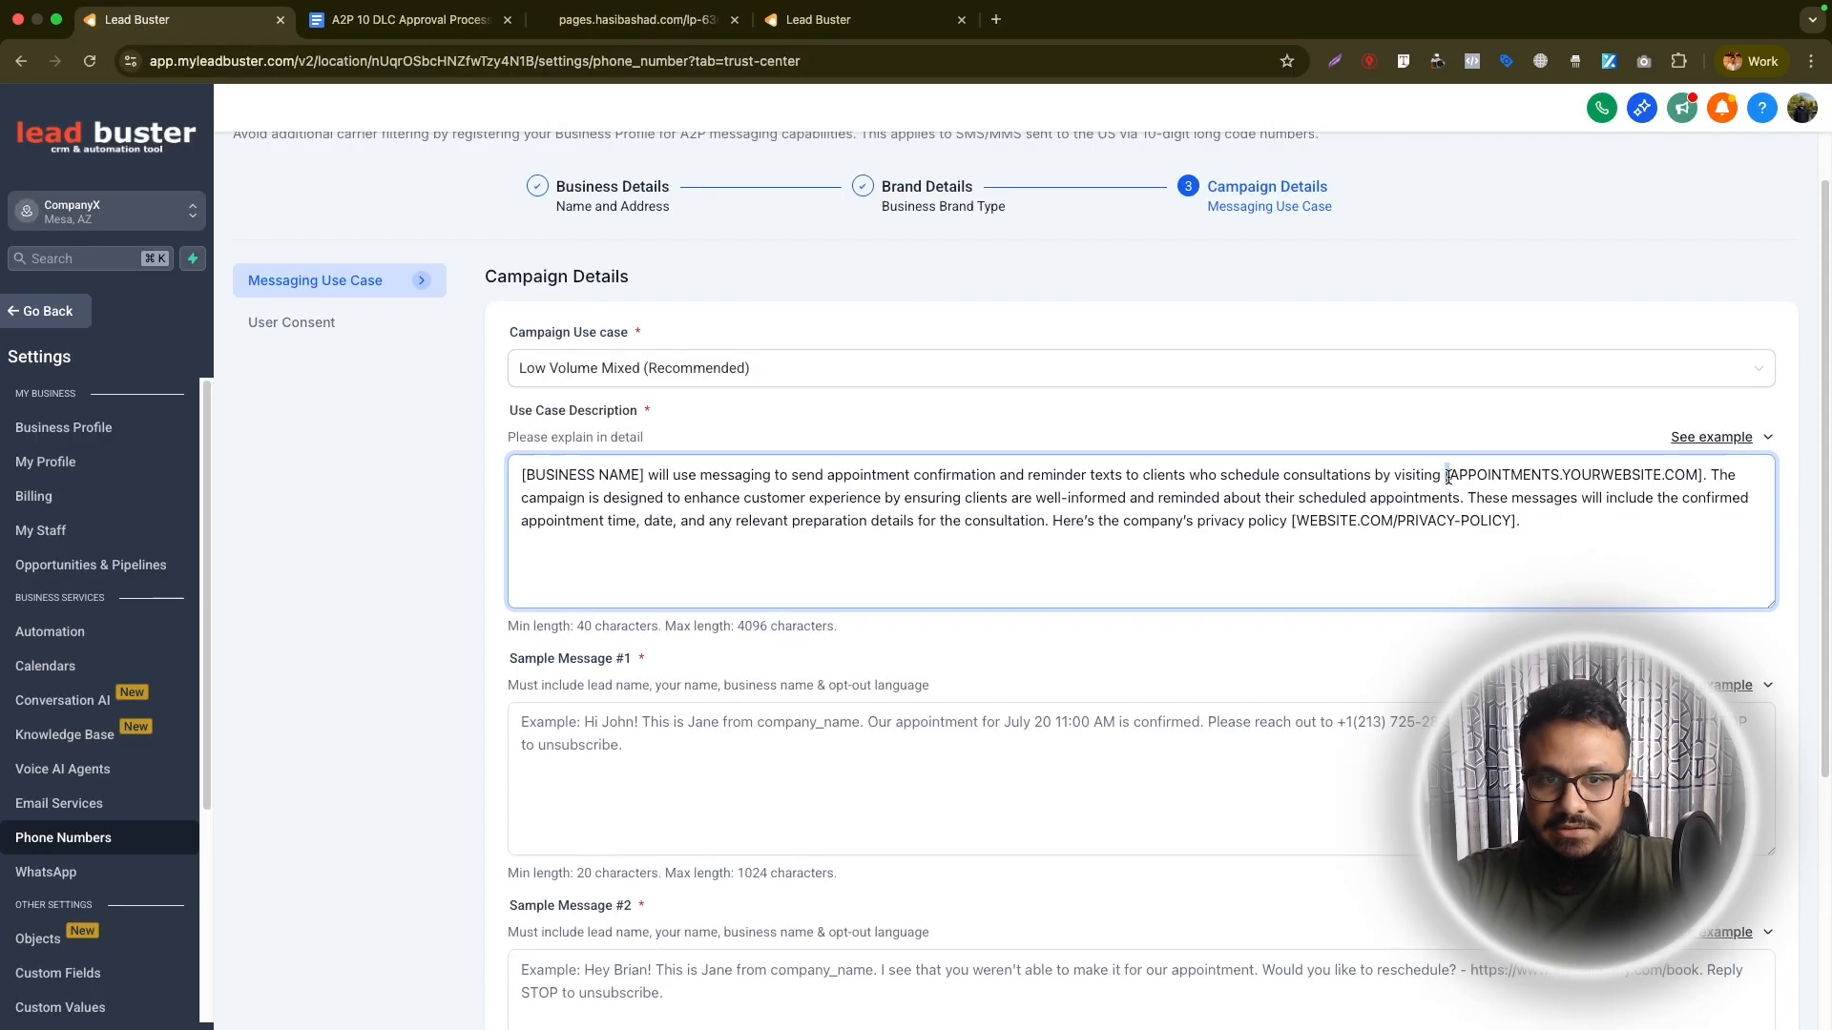
pyautogui.moveTo(1447, 478); pyautogui.dragTo(1677, 480)
pyautogui.press('cmd+v')
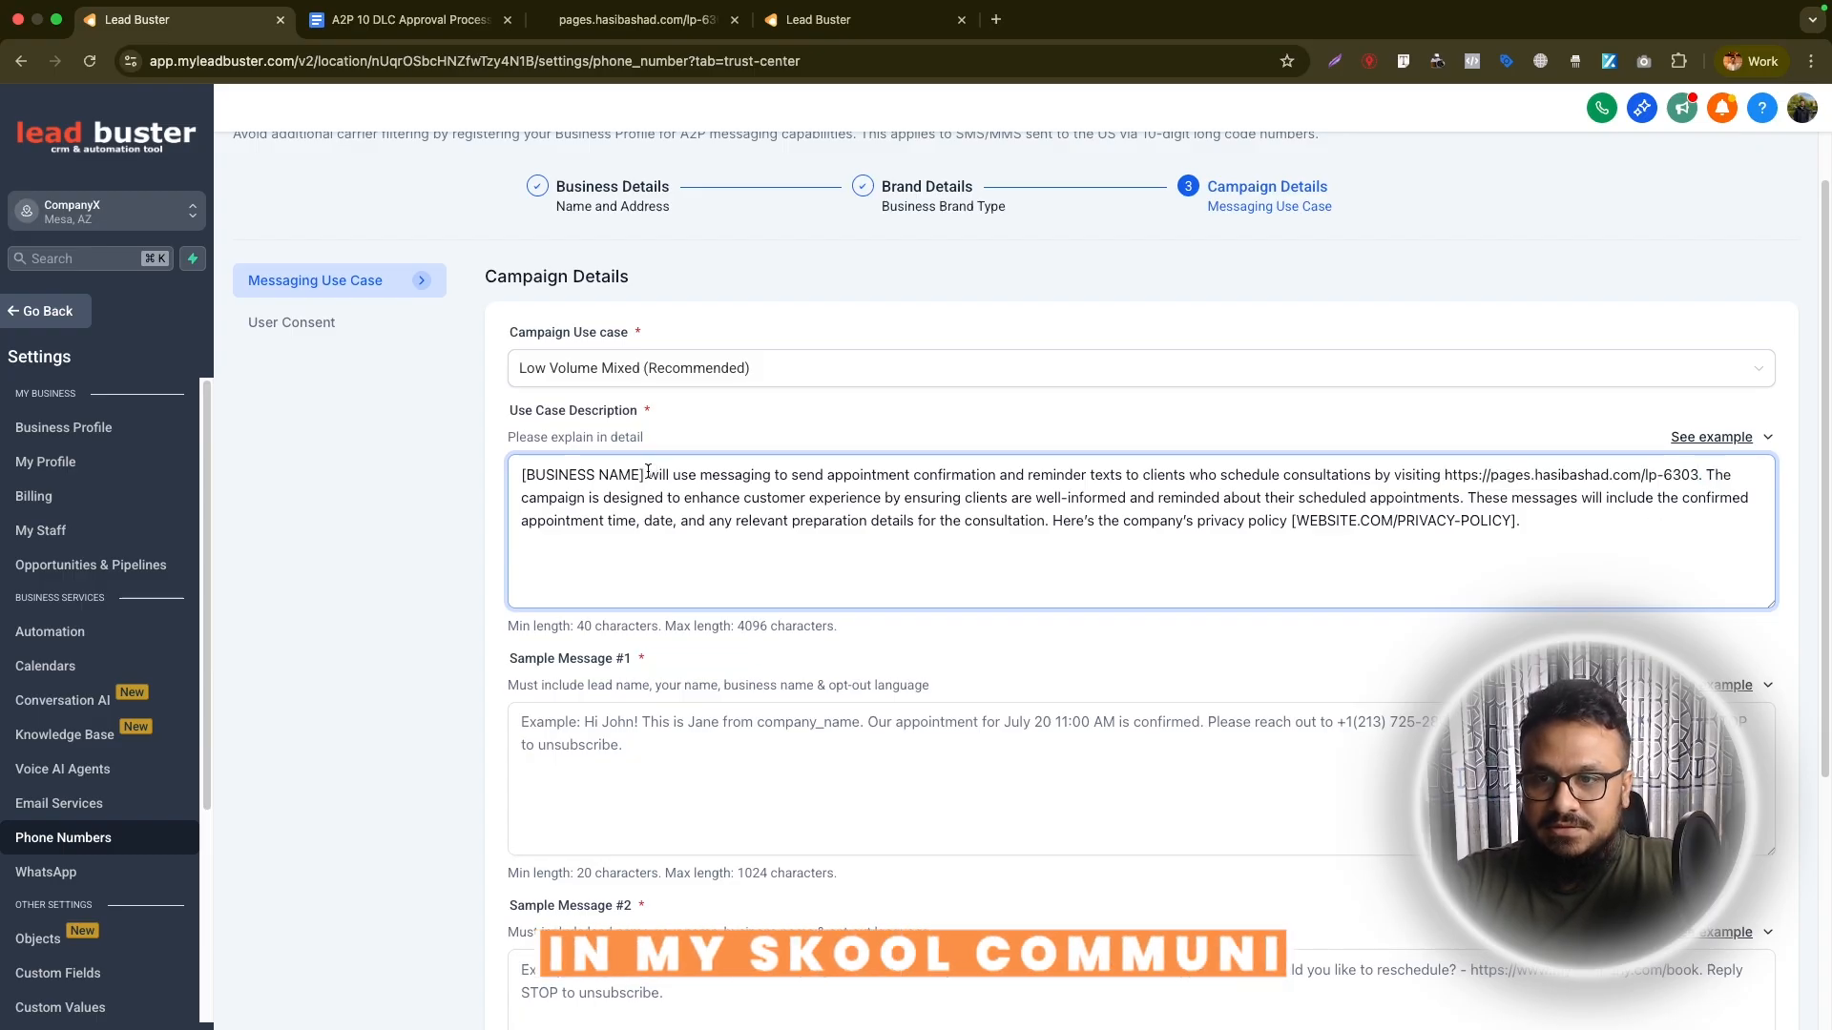
pyautogui.moveTo(648, 475); pyautogui.dragTo(460, 472)
pyautogui.write('CompanyX LLC')
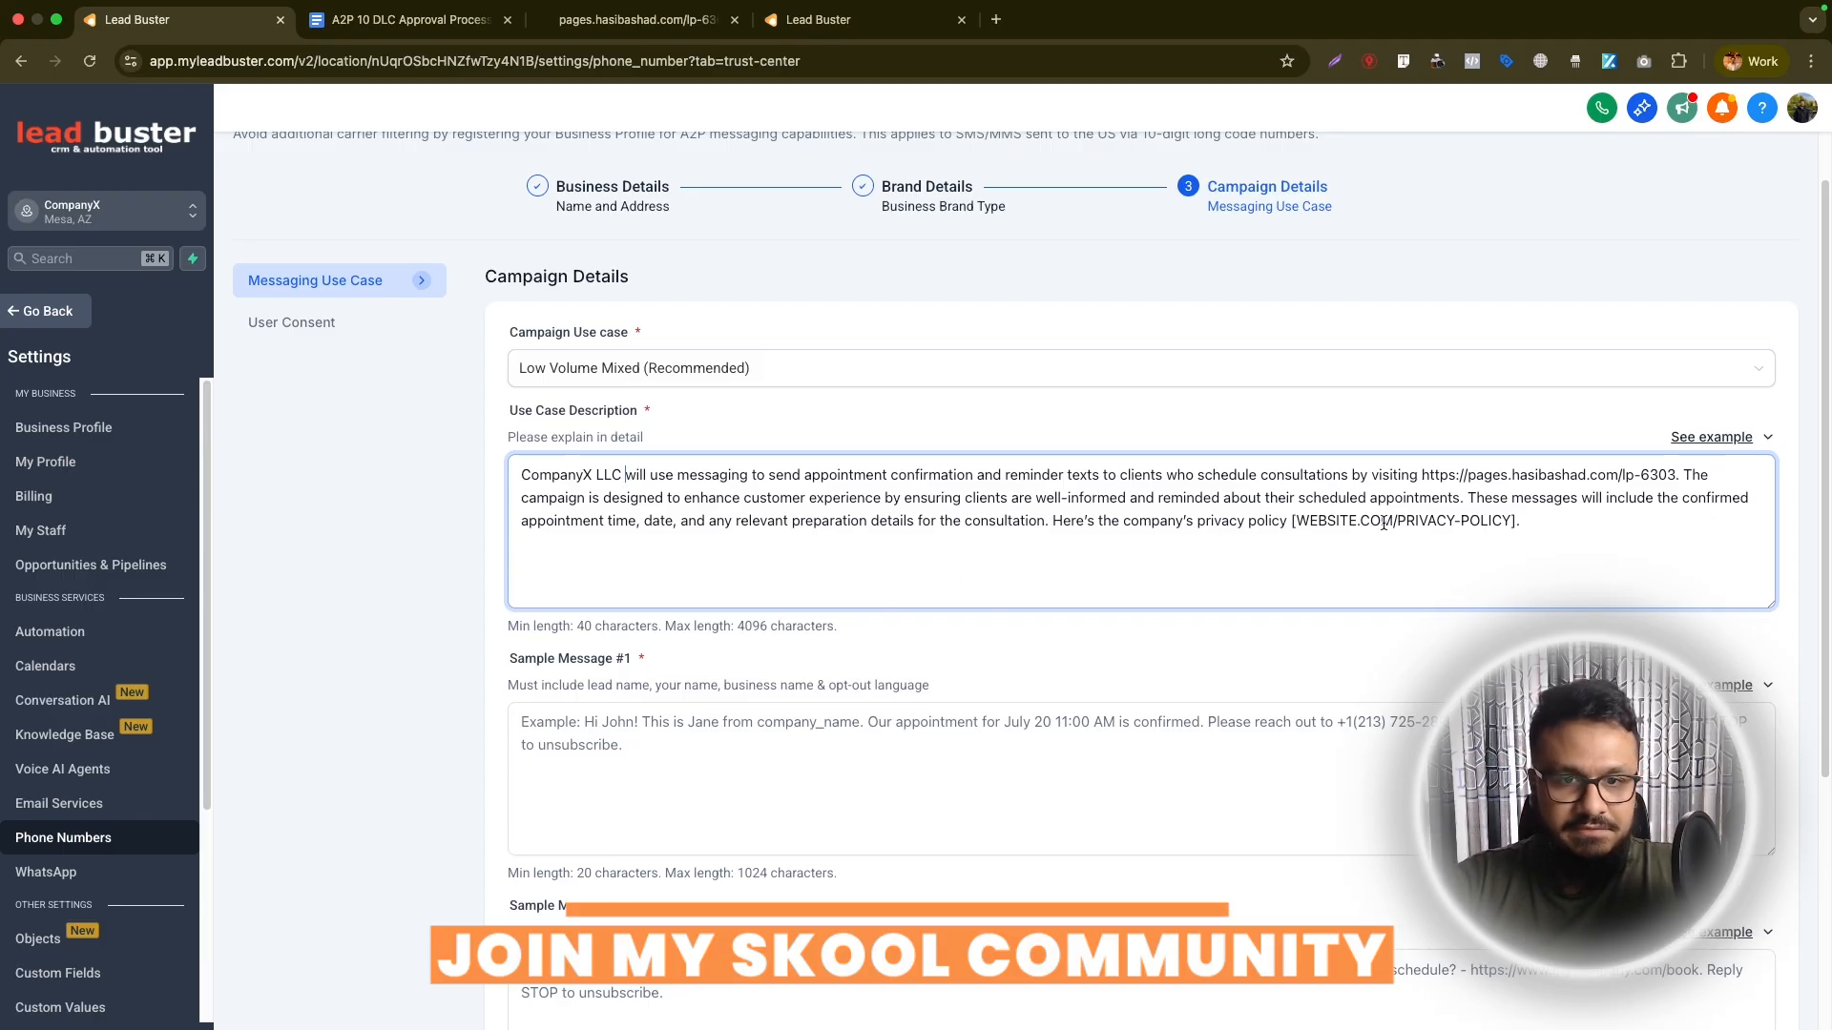
pyautogui.moveTo(1517, 521); pyautogui.dragTo(1295, 523)
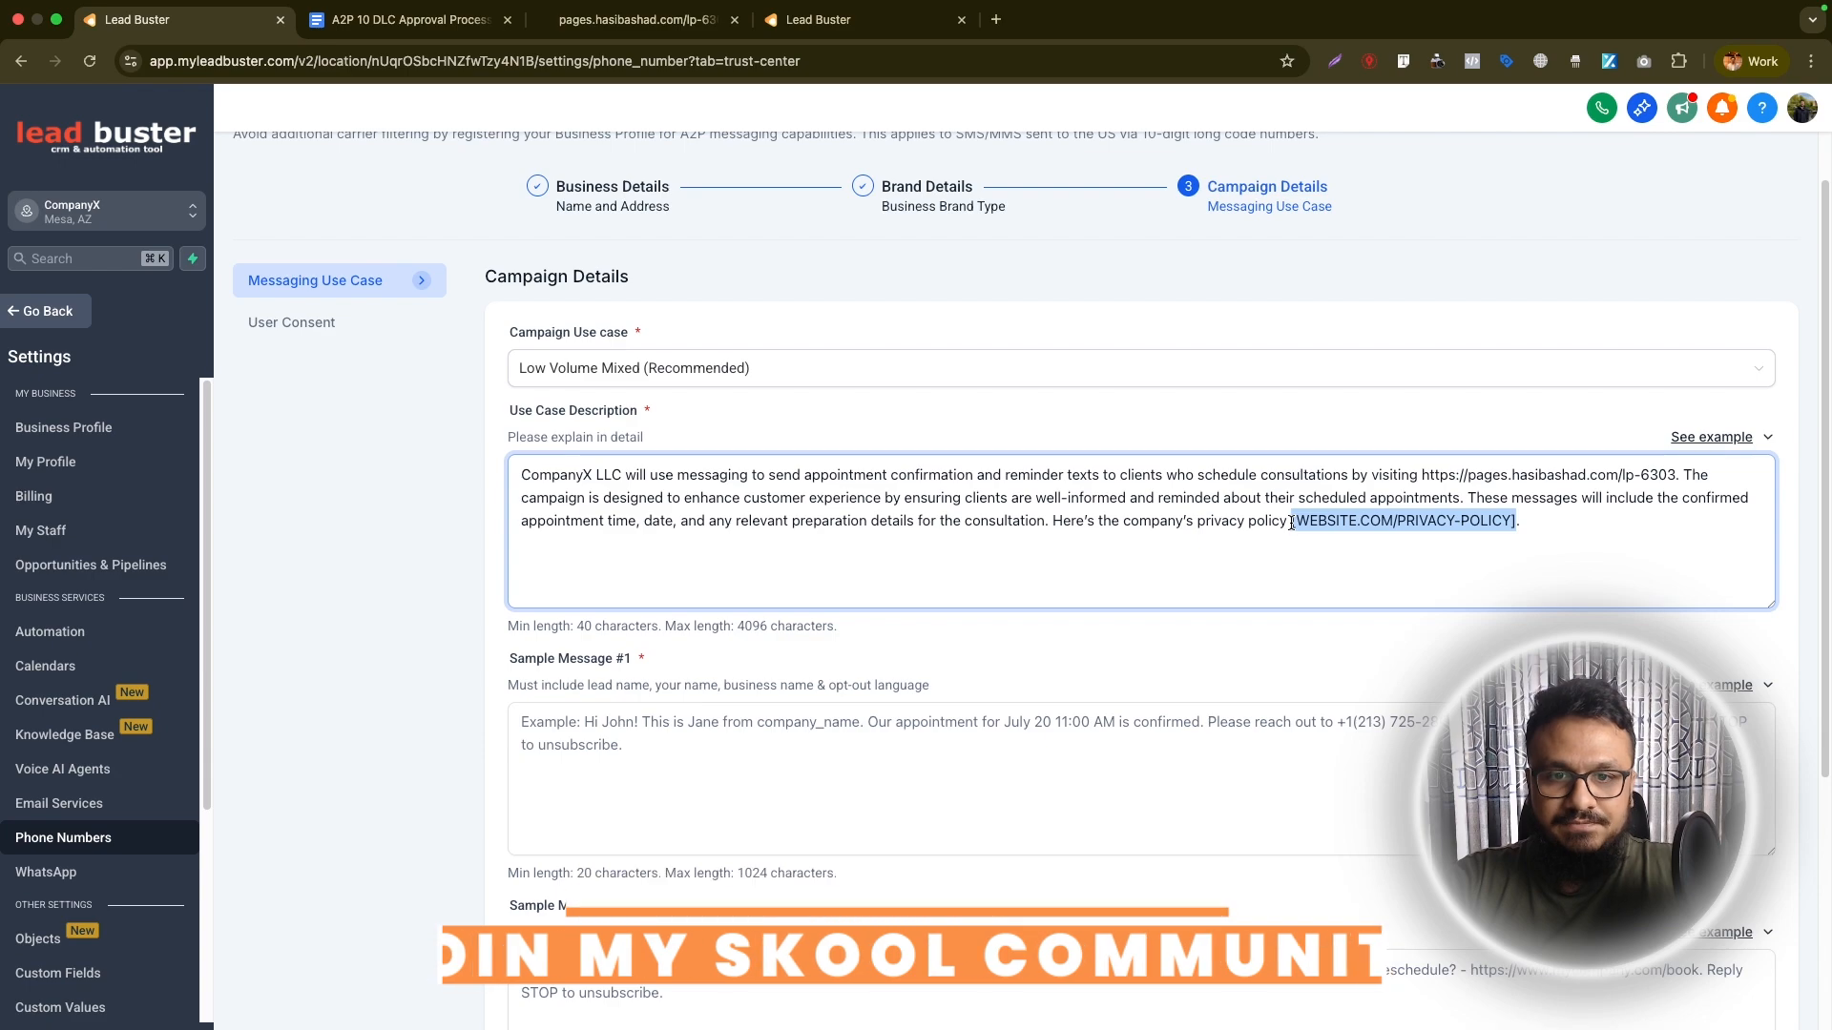
pyautogui.press('super+v')
pyautogui.scroll(-1, 794, 638)
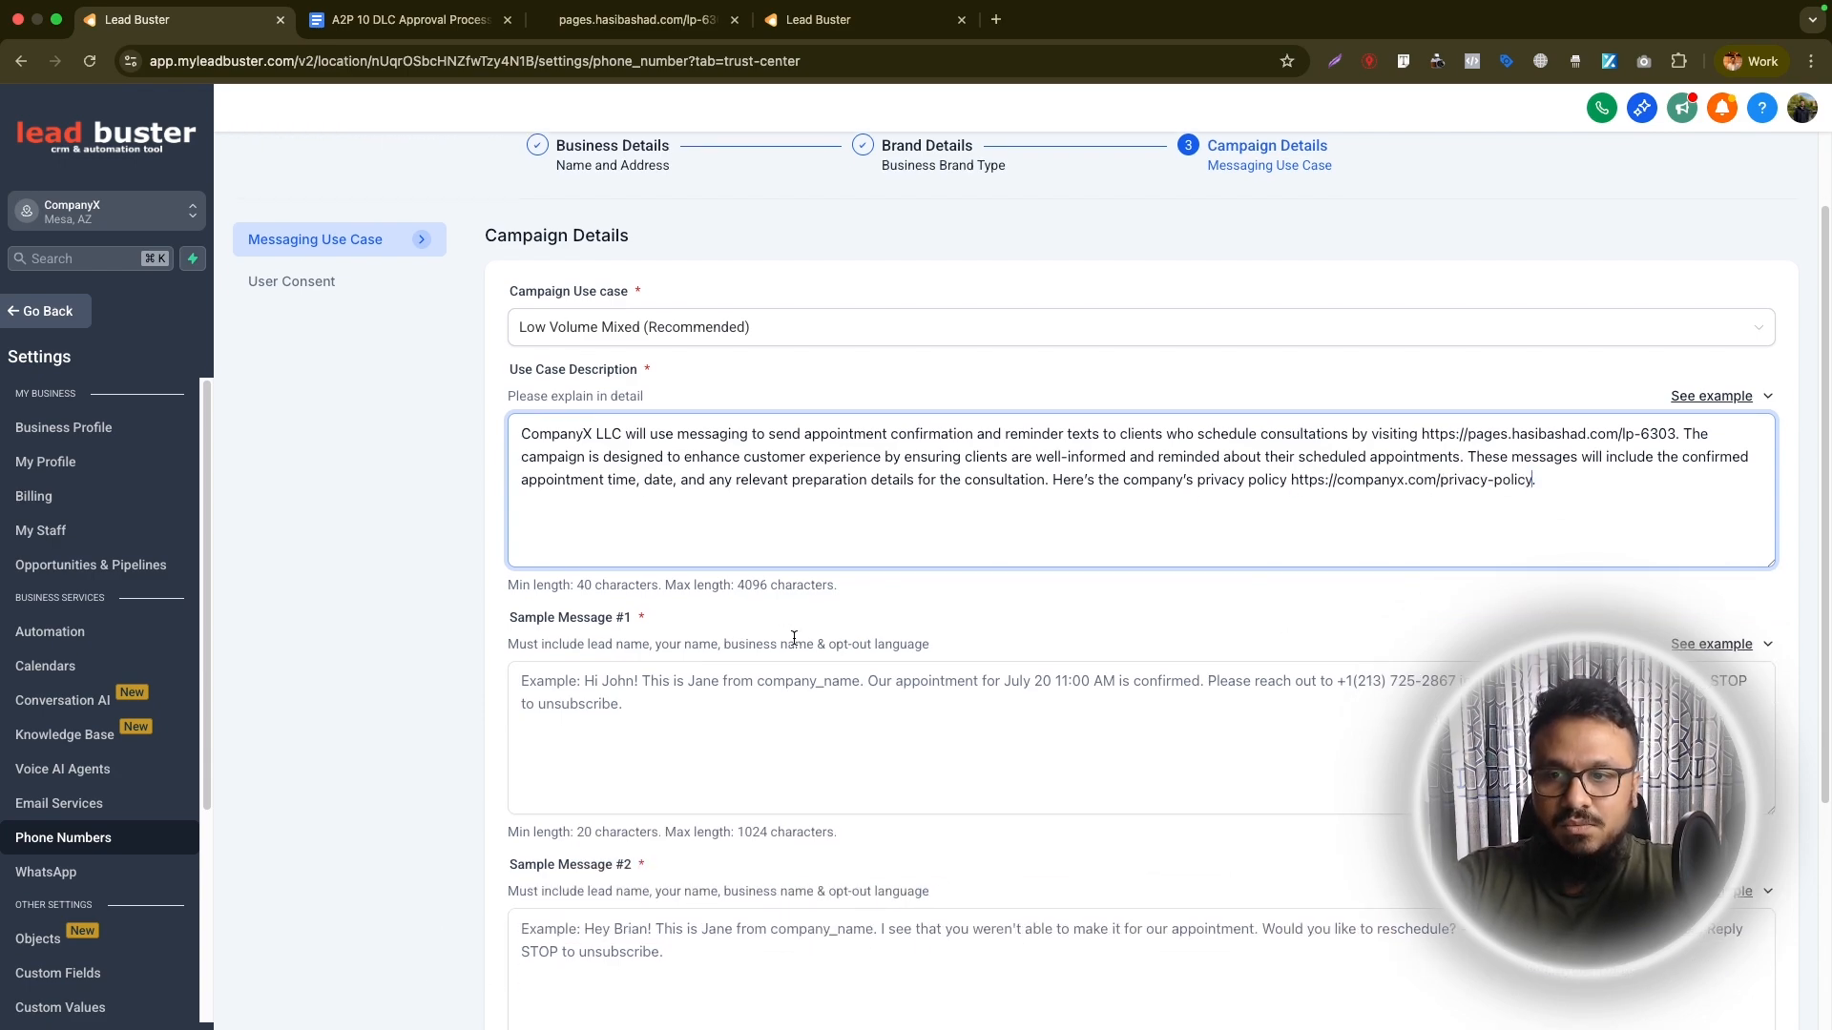
# Paste the first sample message and replace its placeholders with CompanyX LLC and 25 Oct
pyautogui.click(687, 715)
pyautogui.scroll(-1, 632, 687)
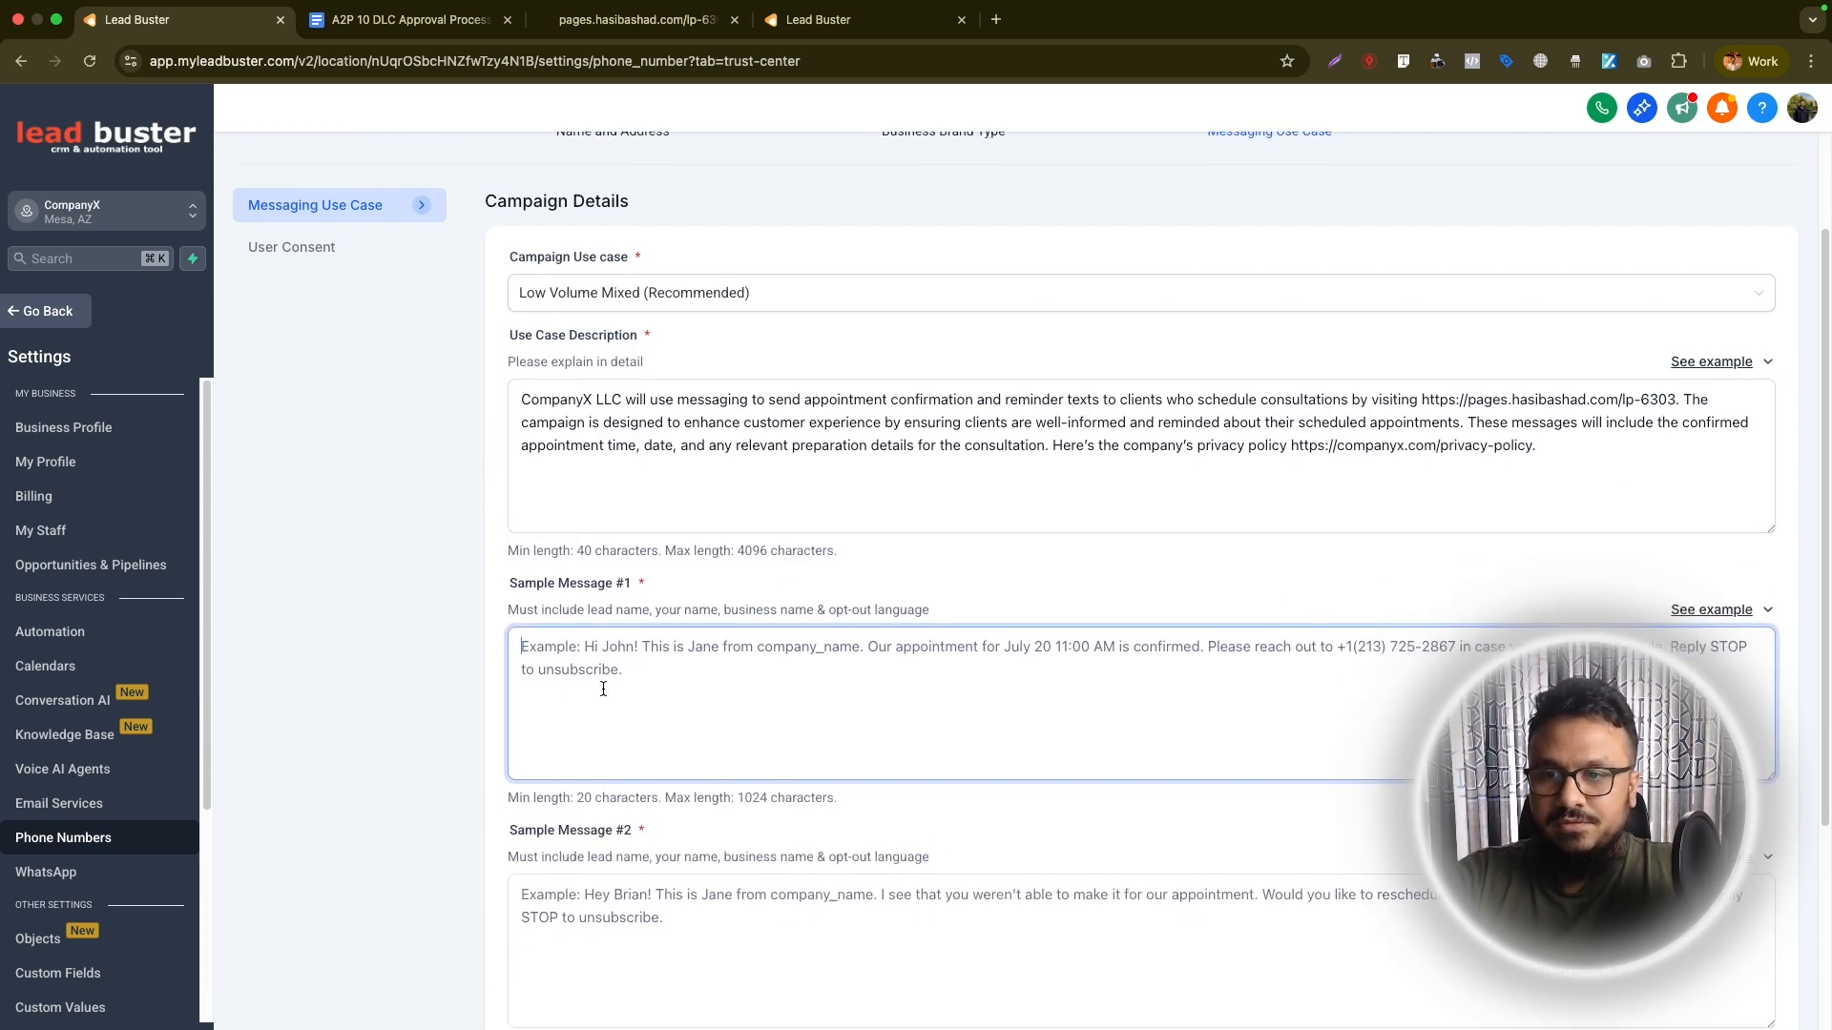
pyautogui.click(410, 21)
pyautogui.scroll(-4, 596, 739)
pyautogui.moveTo(730, 622); pyautogui.dragTo(461, 581)
pyautogui.click(229, 21)
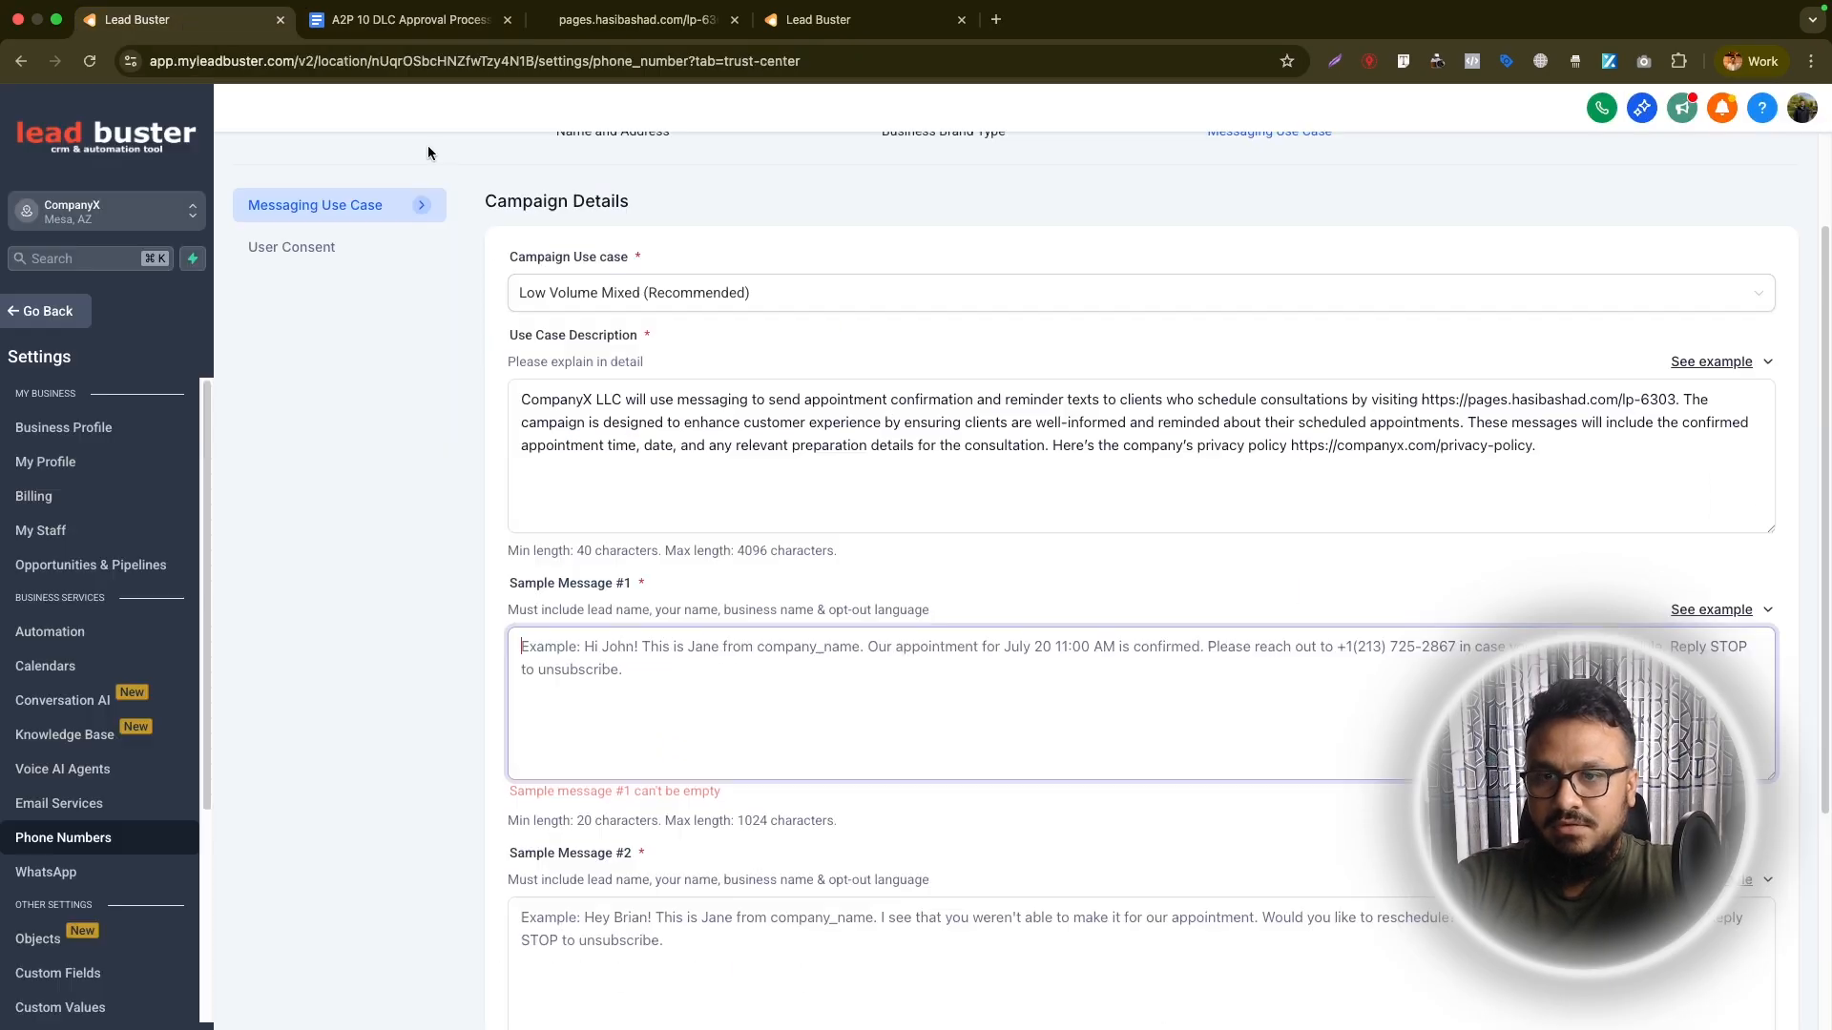
pyautogui.press('super+v')
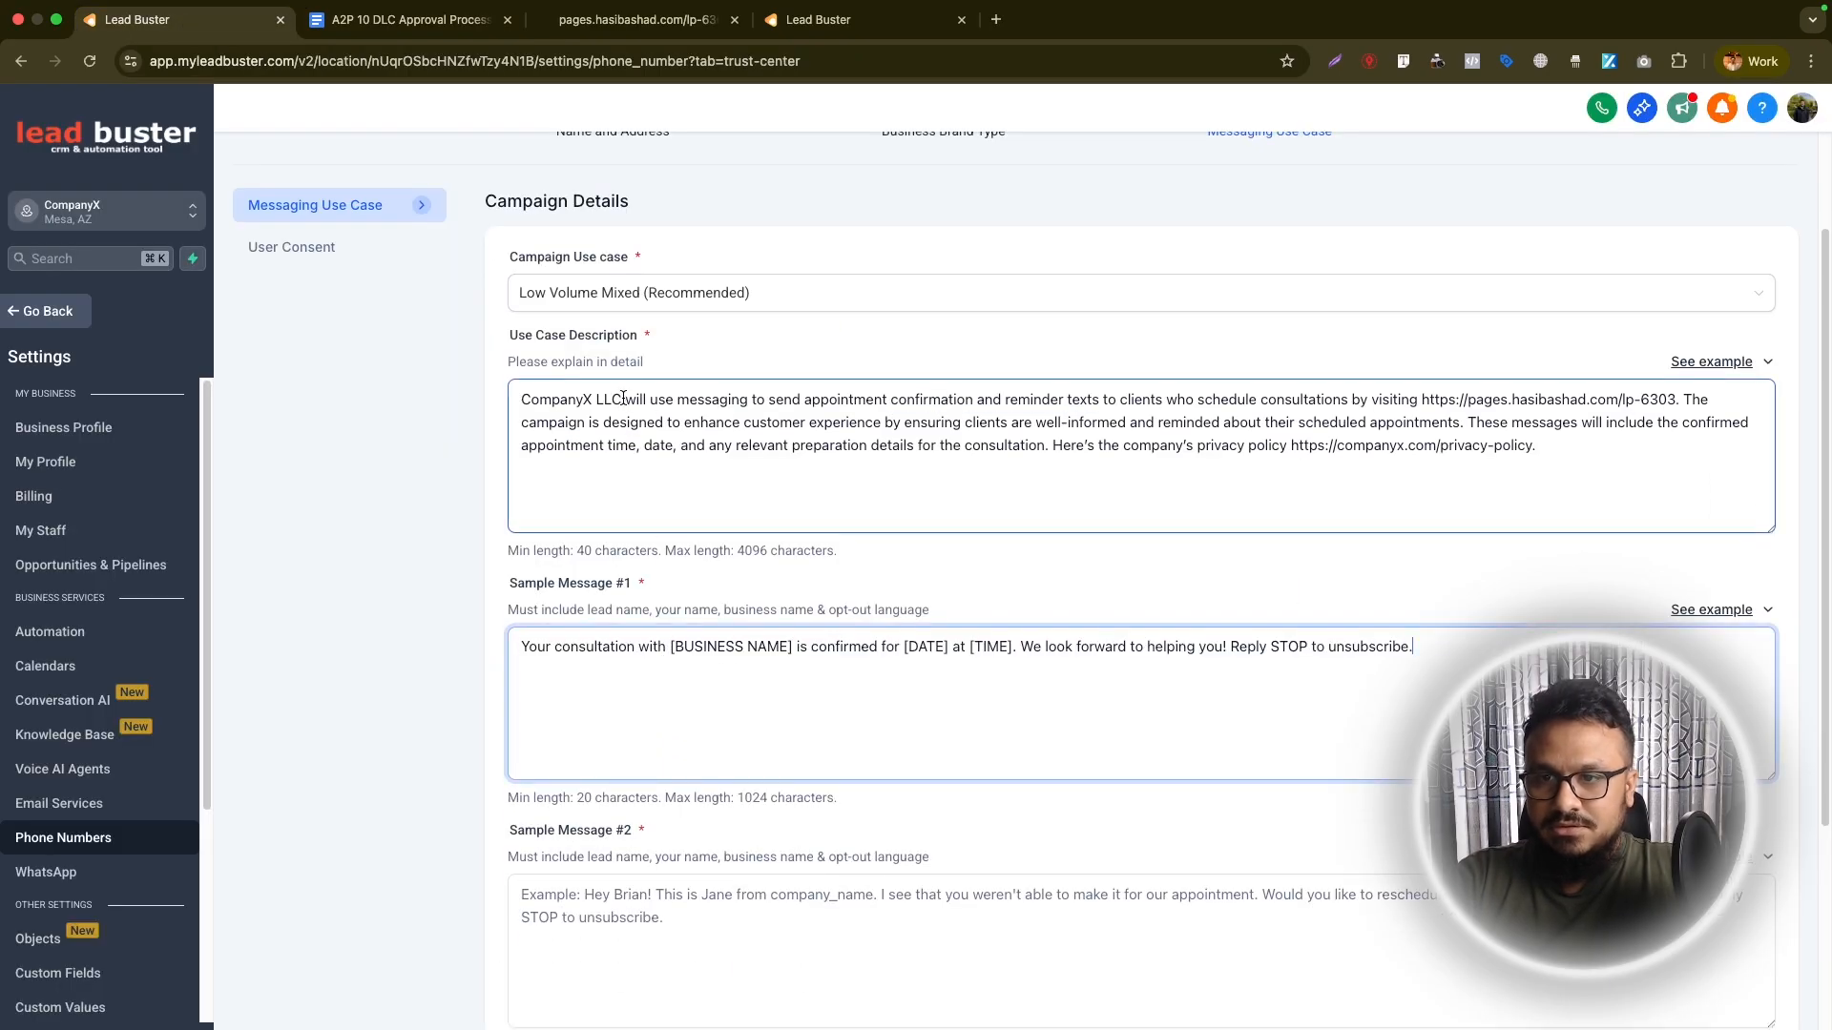
pyautogui.moveTo(623, 398); pyautogui.dragTo(468, 401)
pyautogui.moveTo(794, 652); pyautogui.dragTo(684, 652)
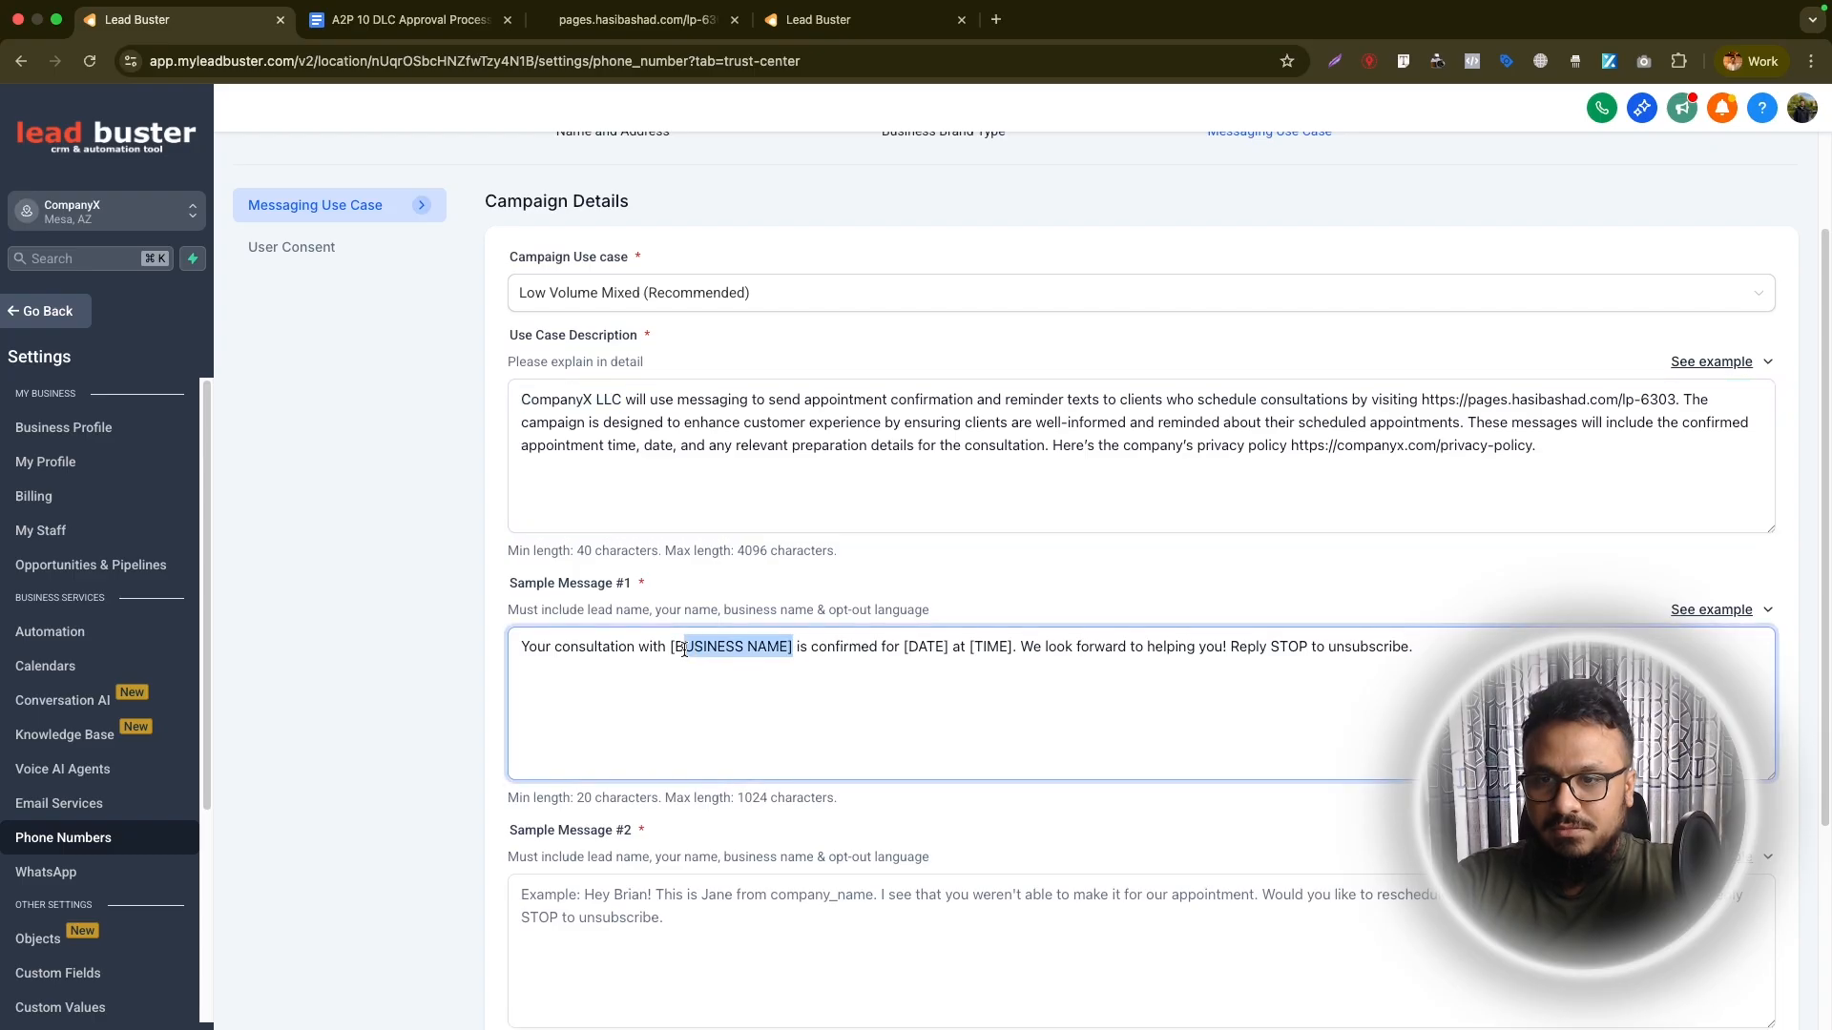
pyautogui.press('super+v')
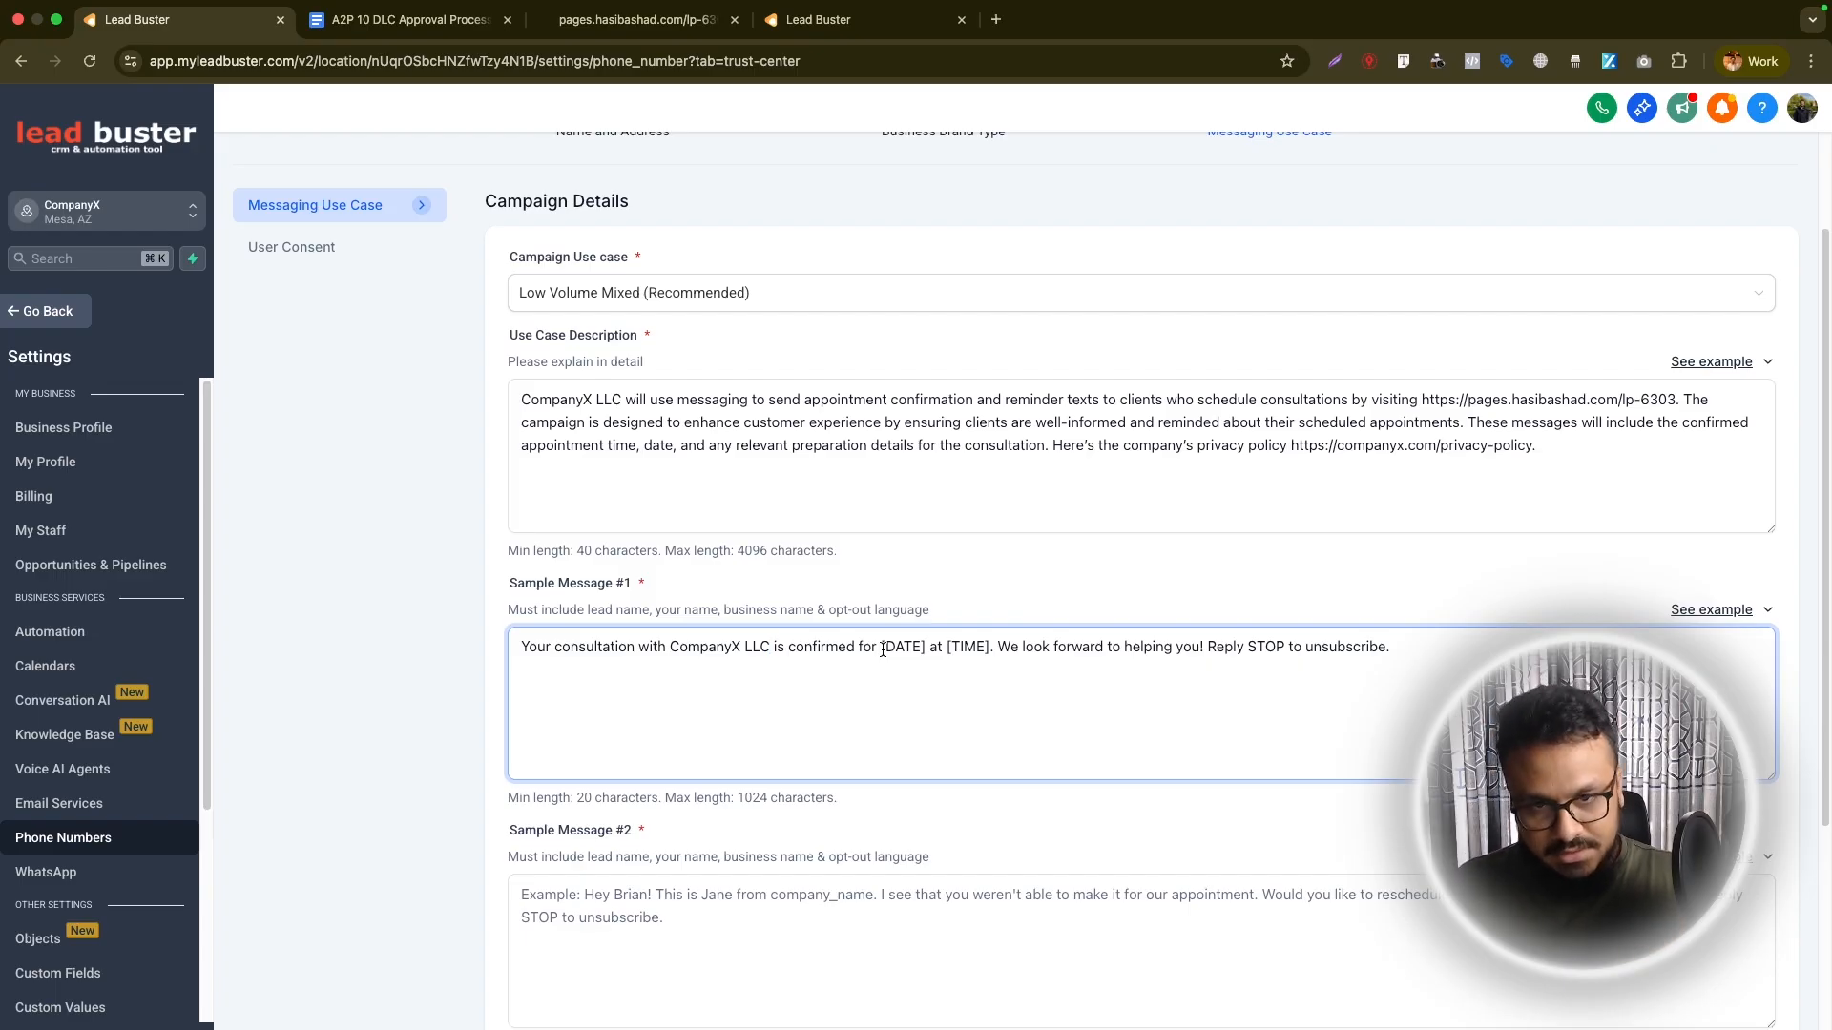
pyautogui.moveTo(880, 649); pyautogui.dragTo(926, 650)
pyautogui.write('25 Oct')
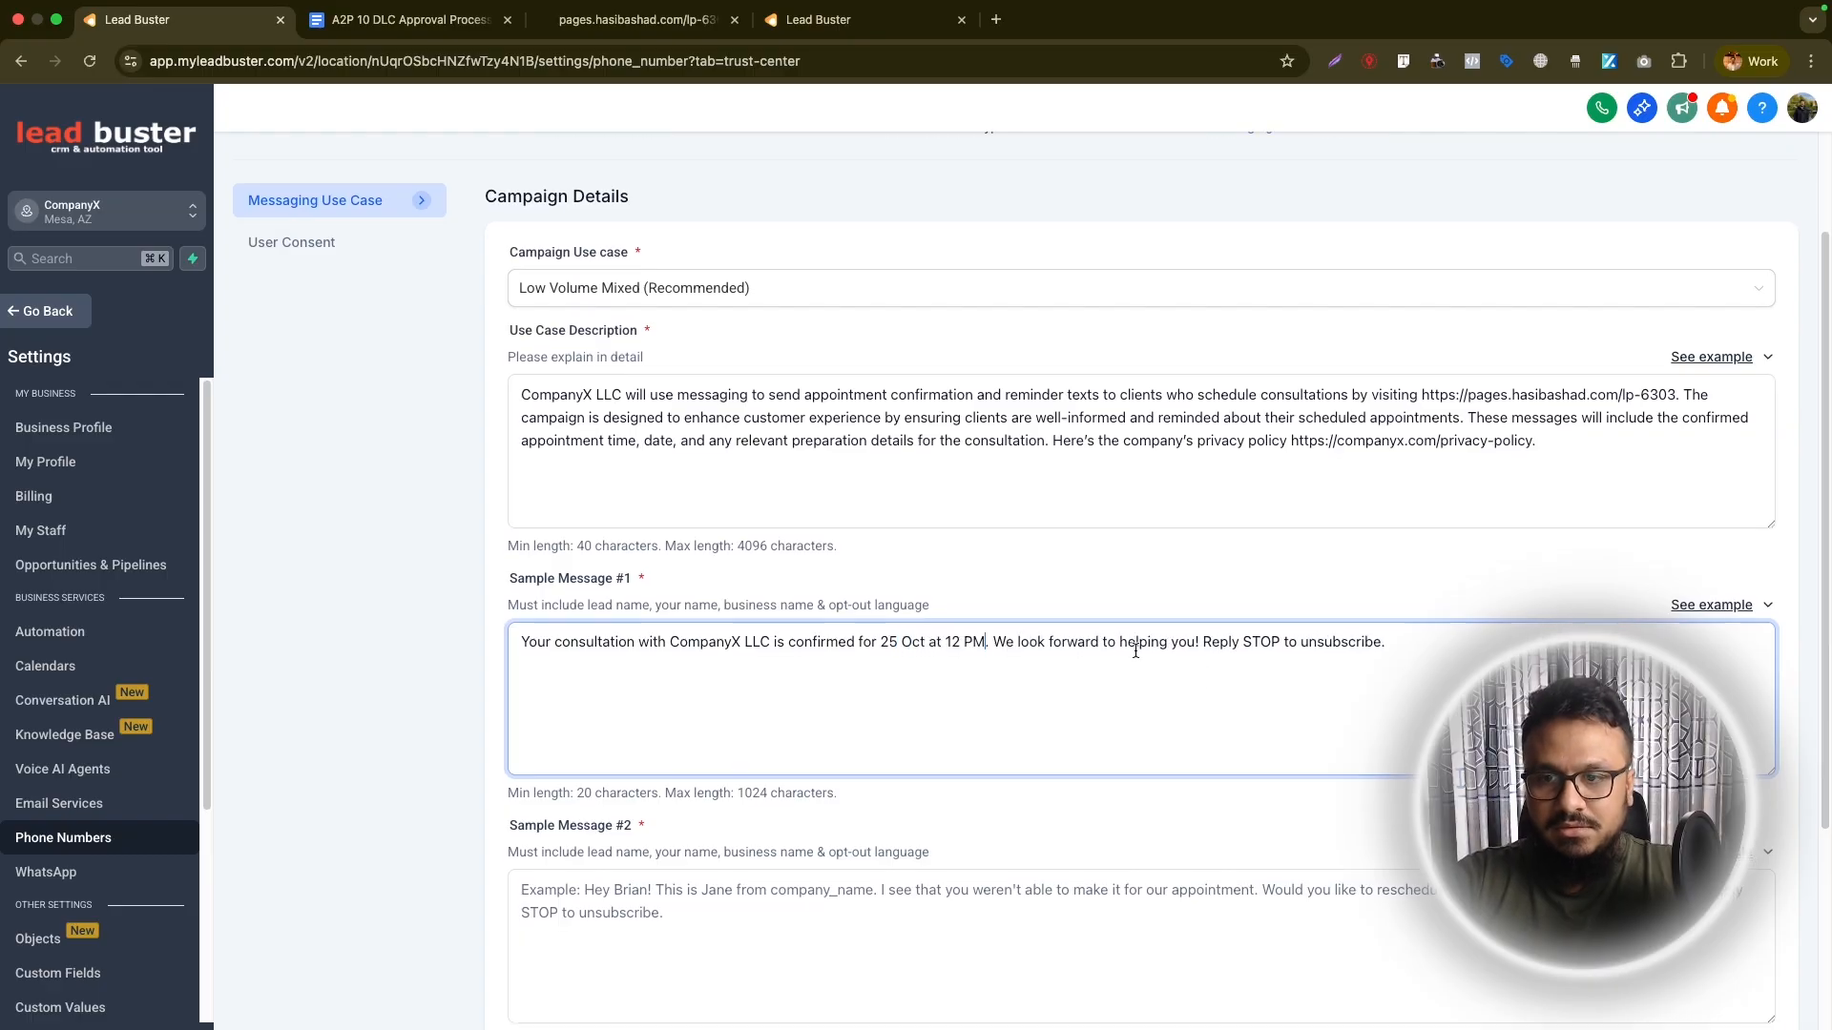
# Fill the second sample message with CompanyX LLC and 12 PM, then continue to User Consent
pyautogui.scroll(-3, 386, 256)
pyautogui.click(411, 19)
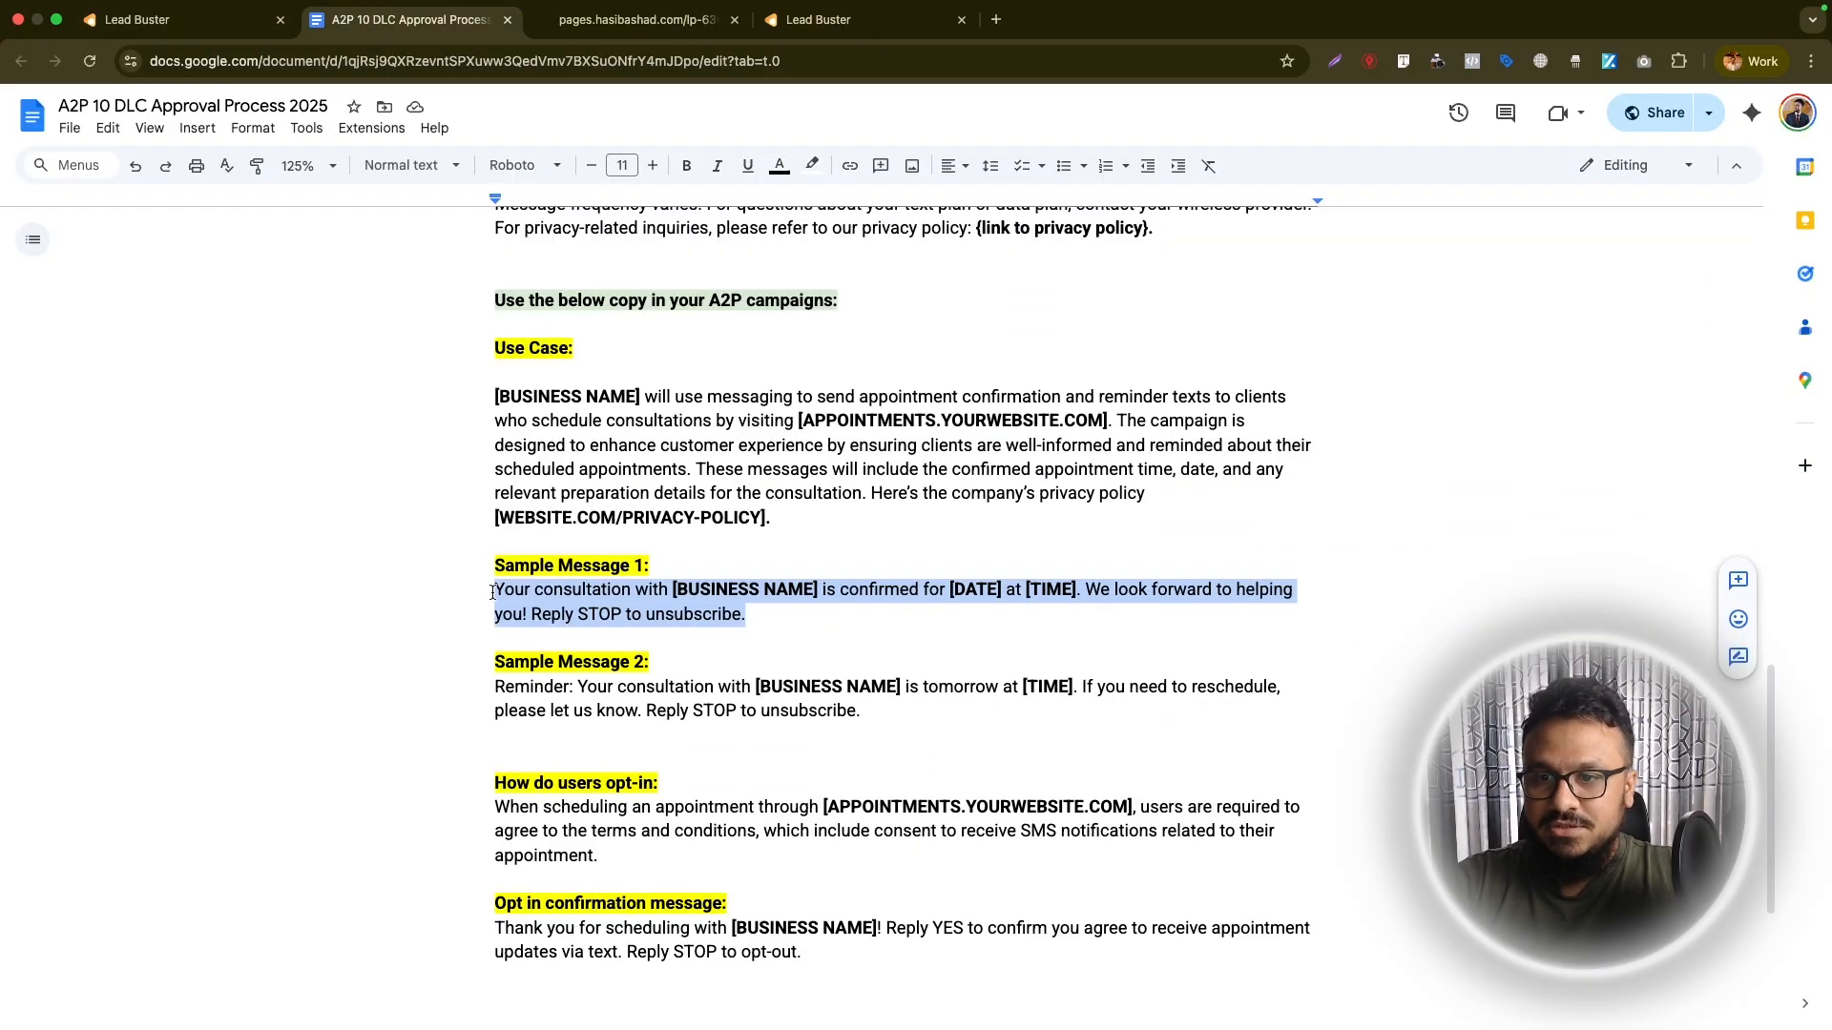
pyautogui.moveTo(861, 712); pyautogui.dragTo(494, 686)
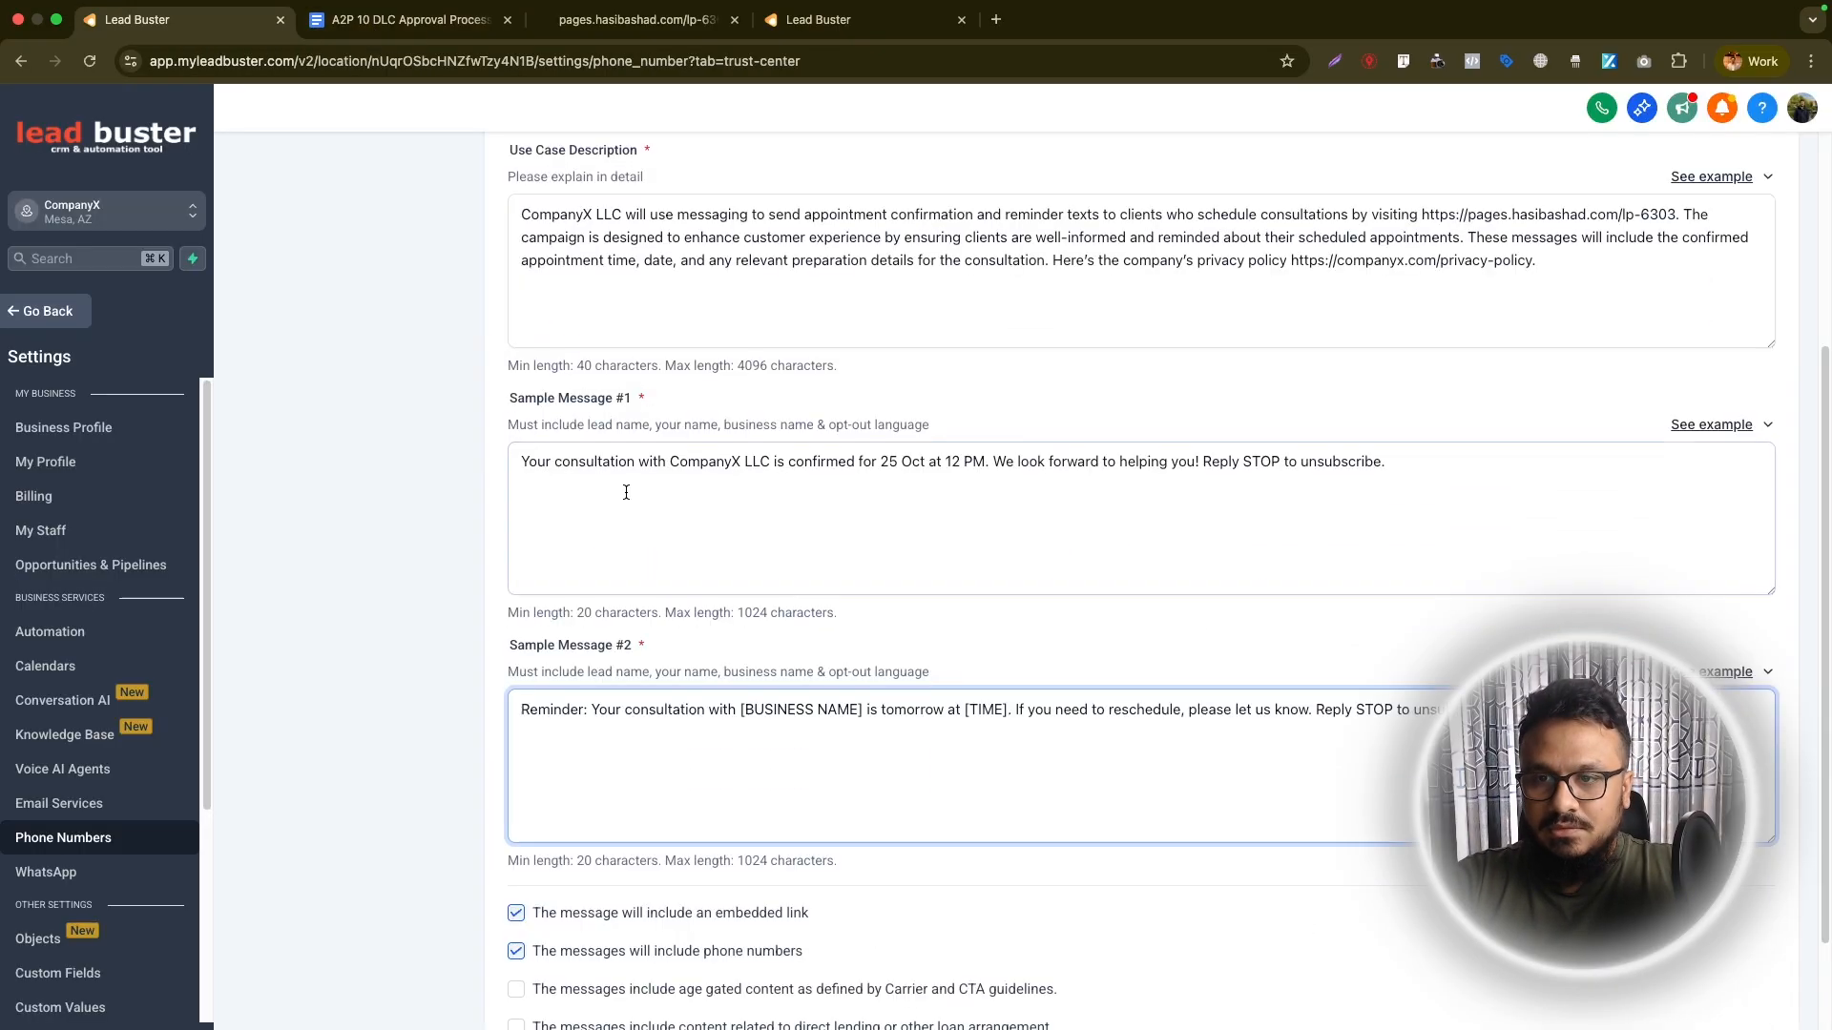
pyautogui.moveTo(769, 461); pyautogui.dragTo(669, 461)
pyautogui.press('super+c')
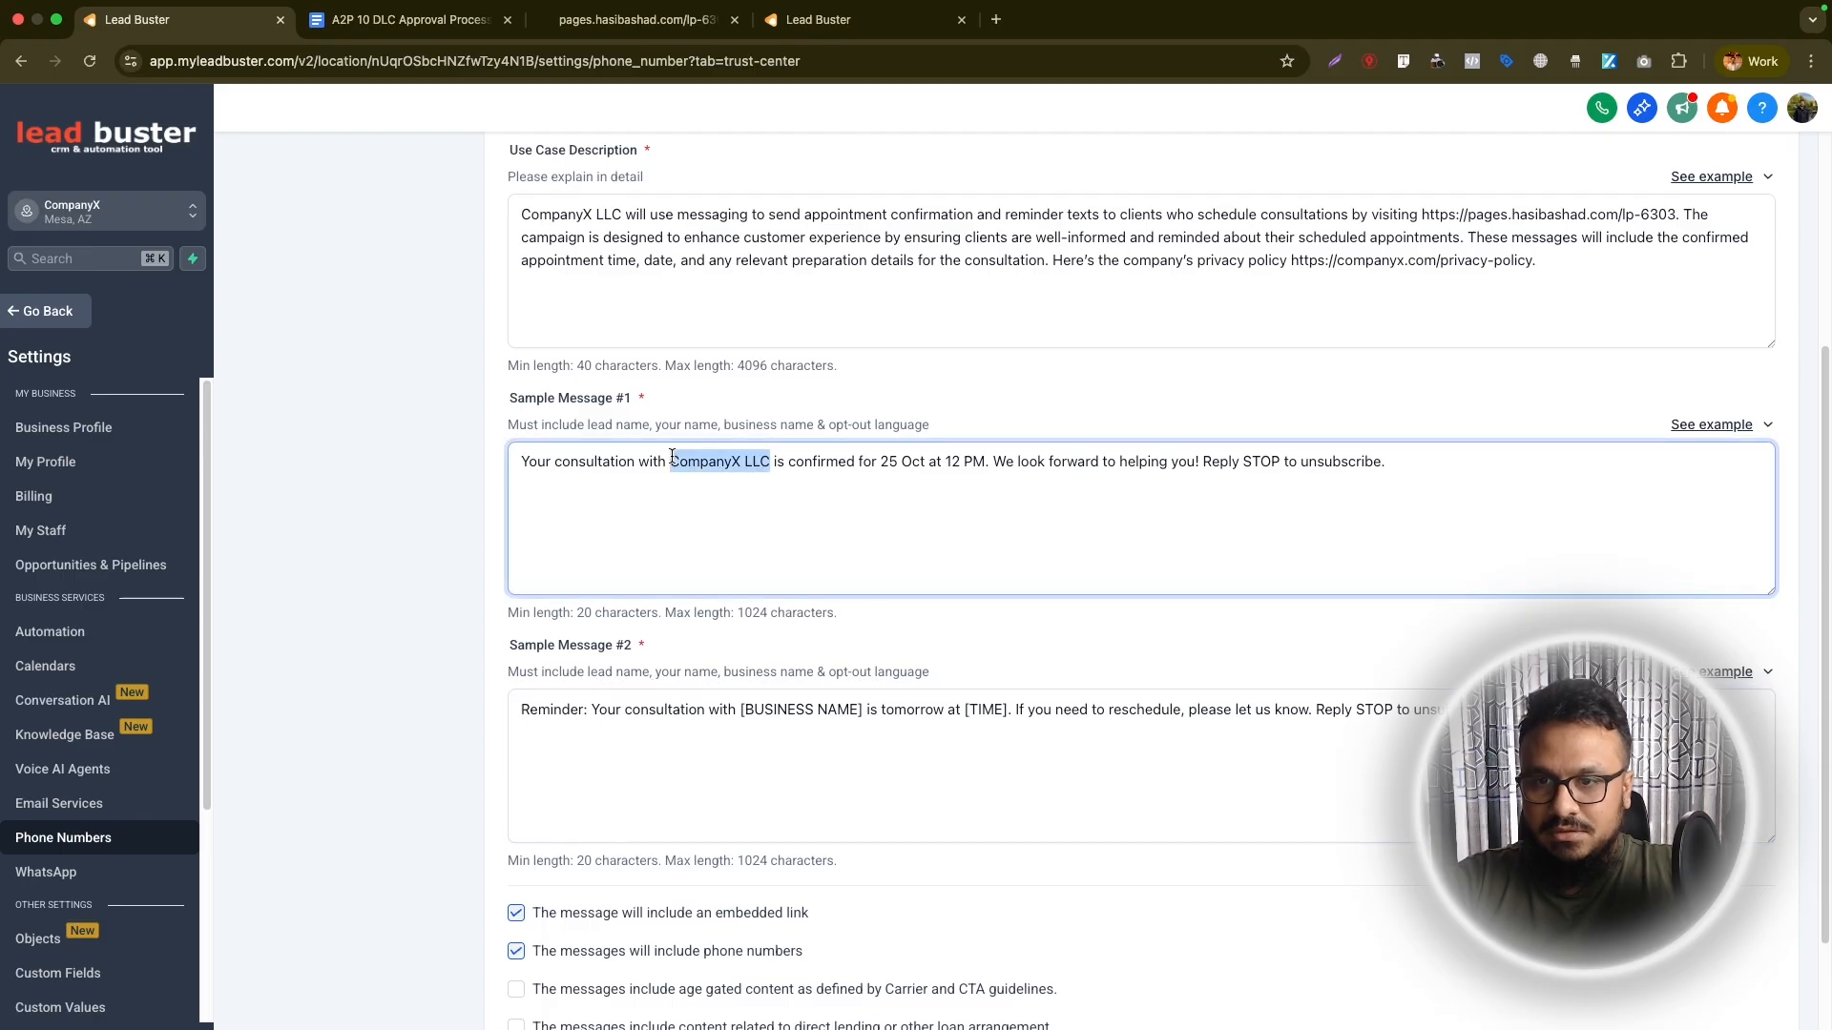
pyautogui.moveTo(741, 708); pyautogui.dragTo(992, 711)
pyautogui.press('super+v')
pyautogui.press('BackSpace')
pyautogui.write('12 P')
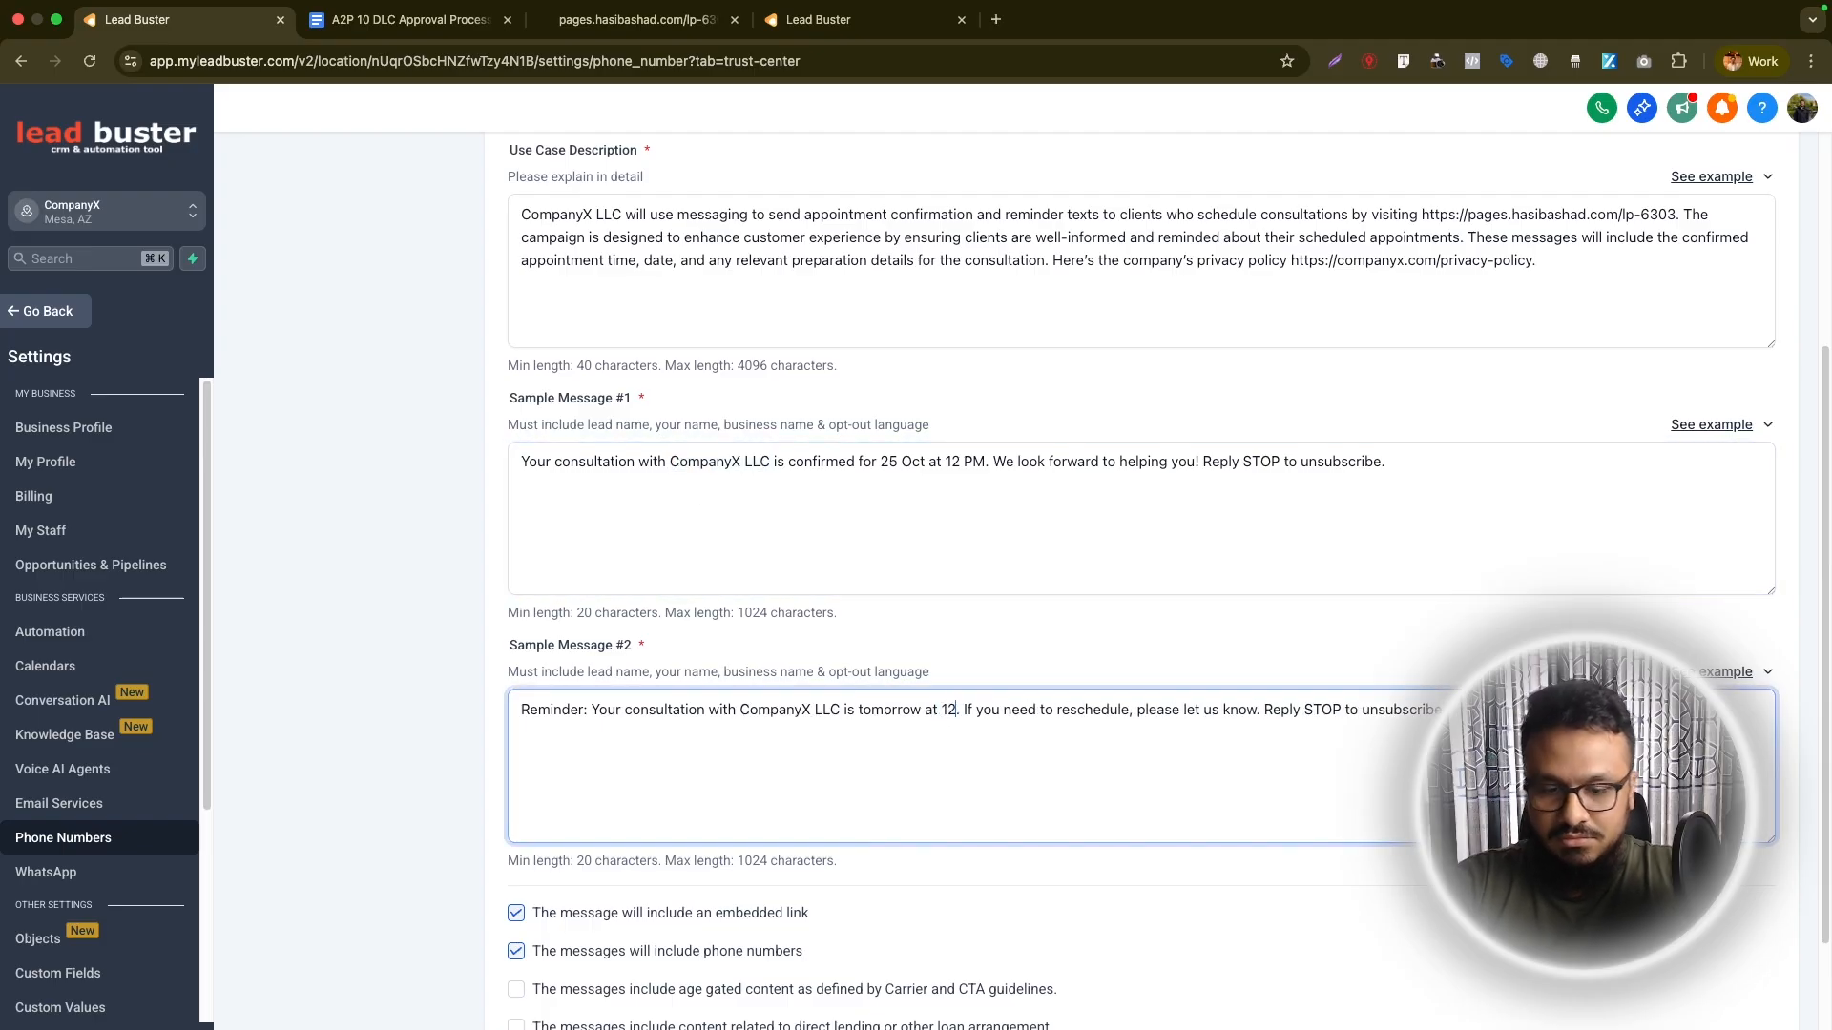
pyautogui.write('M')
pyautogui.scroll(-2, 957, 721)
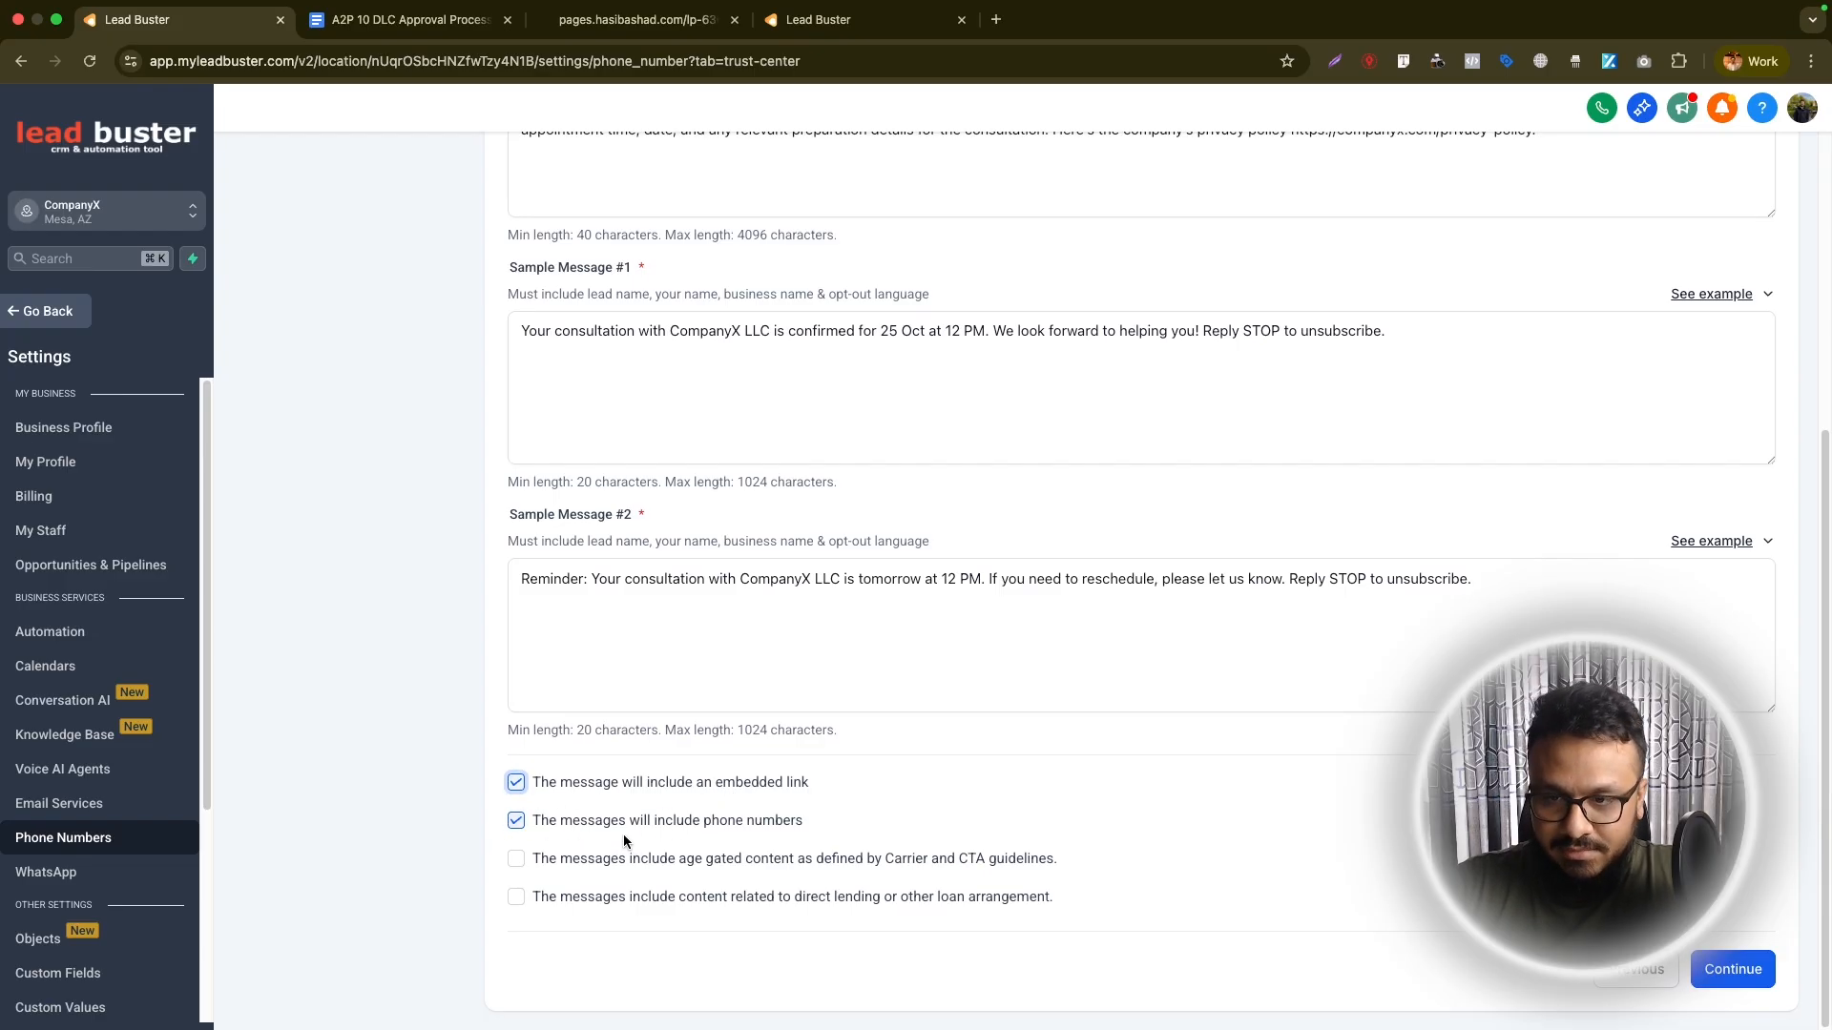
pyautogui.click(1734, 974)
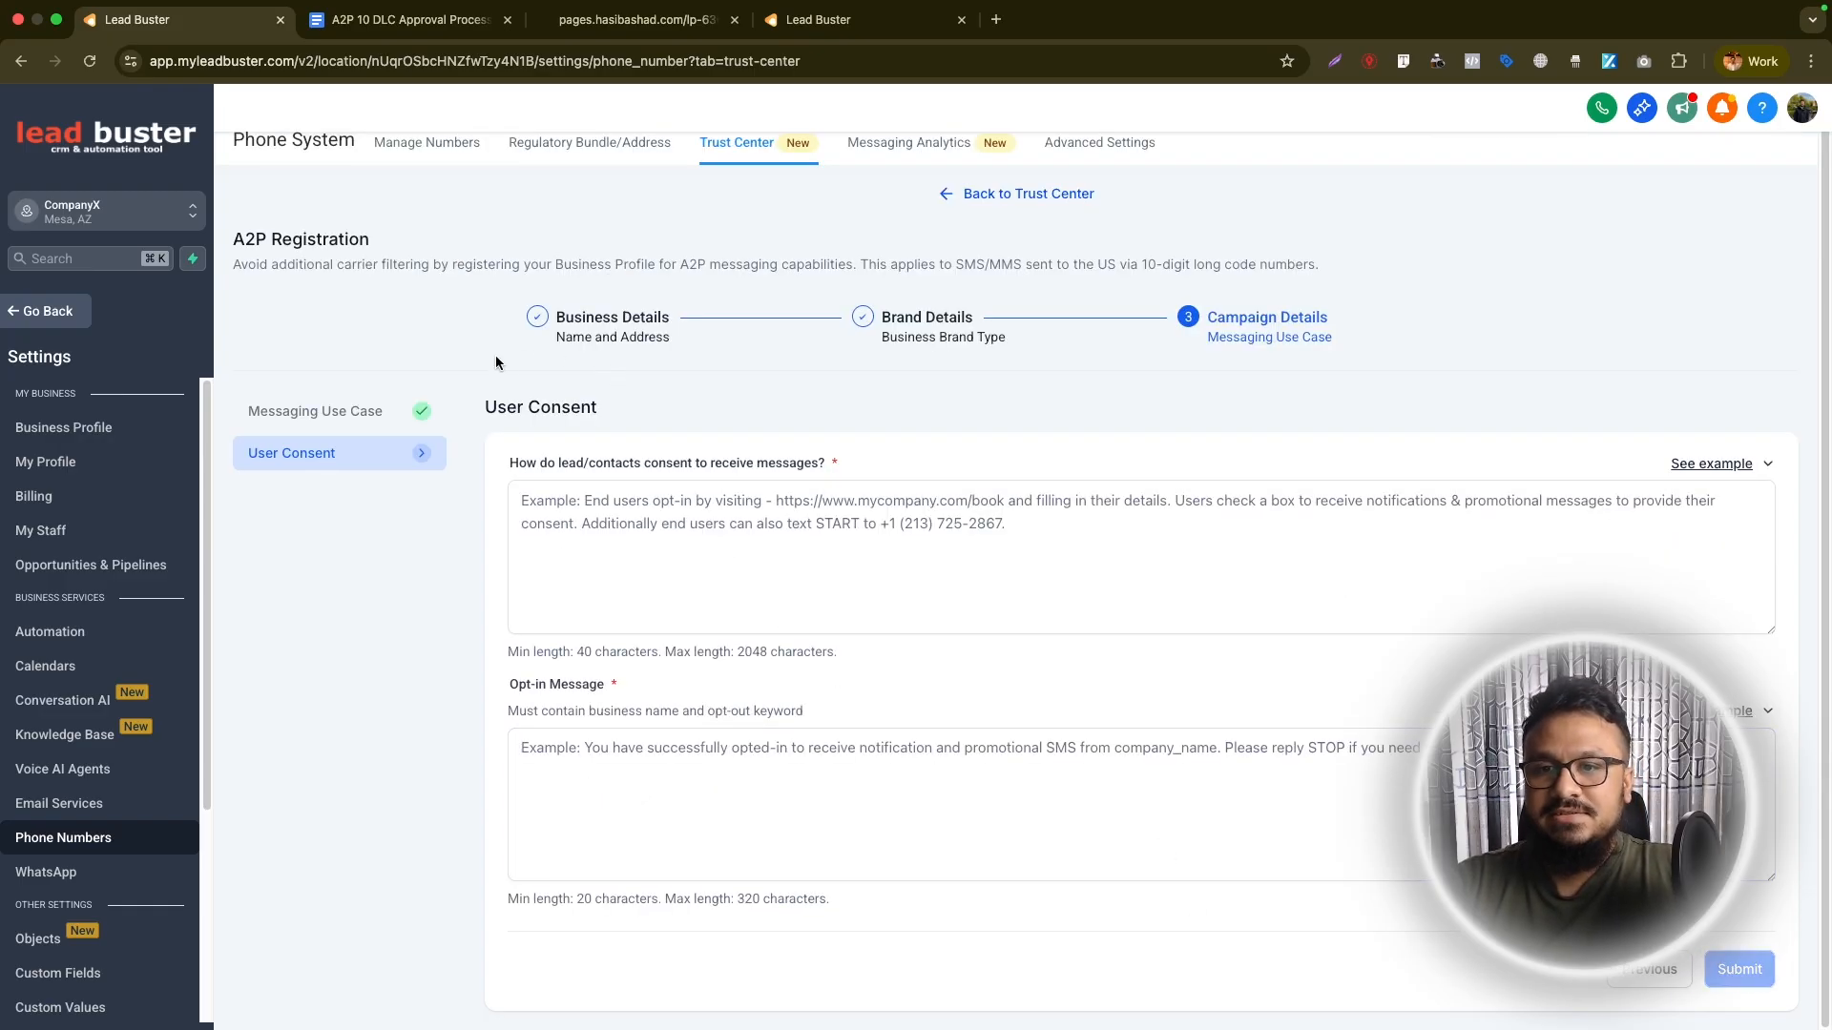
# Paste the guide's booking-page opt-in description into the how-contacts-consent answer
pyautogui.click(625, 563)
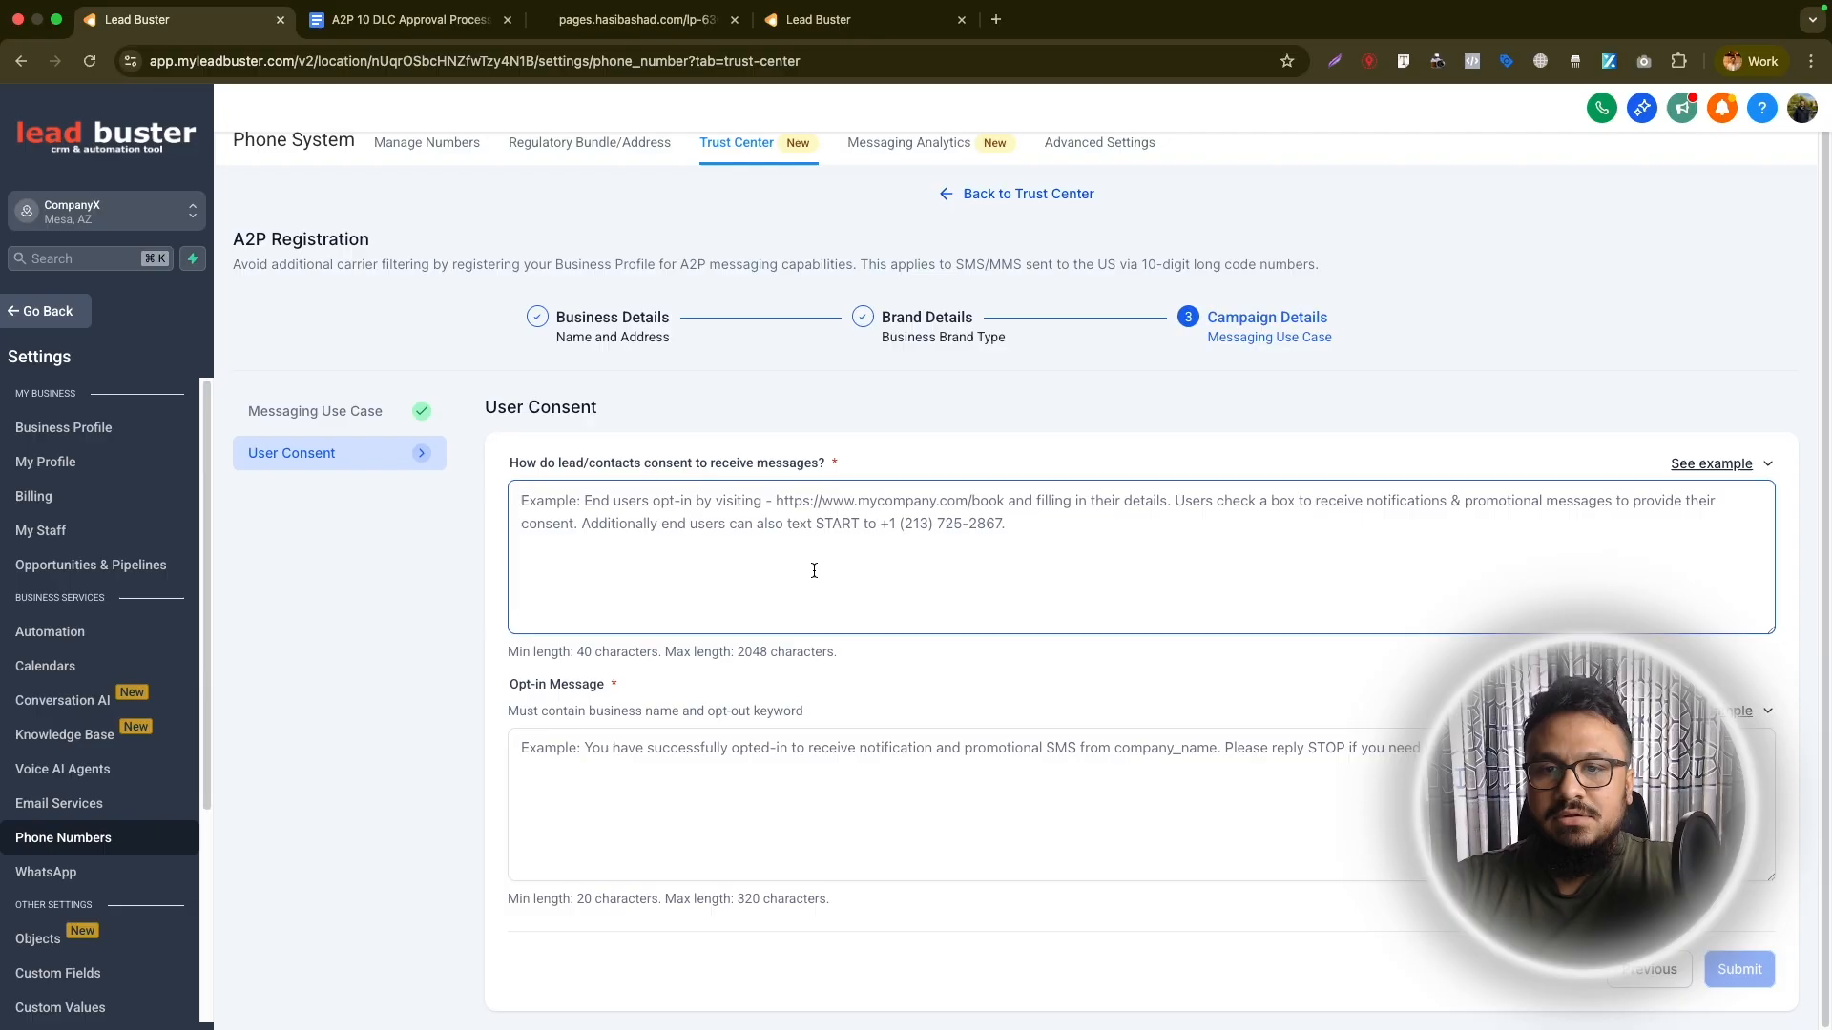
pyautogui.click(410, 20)
pyautogui.click(181, 20)
pyautogui.click(576, 500)
pyautogui.write('When scheduling an appointment through [APPOINTMENTS.YOURWEBSITE.COM], users are required to agree to the terms and conditions, which include consent to receive SMS notifications related to their appointment.')
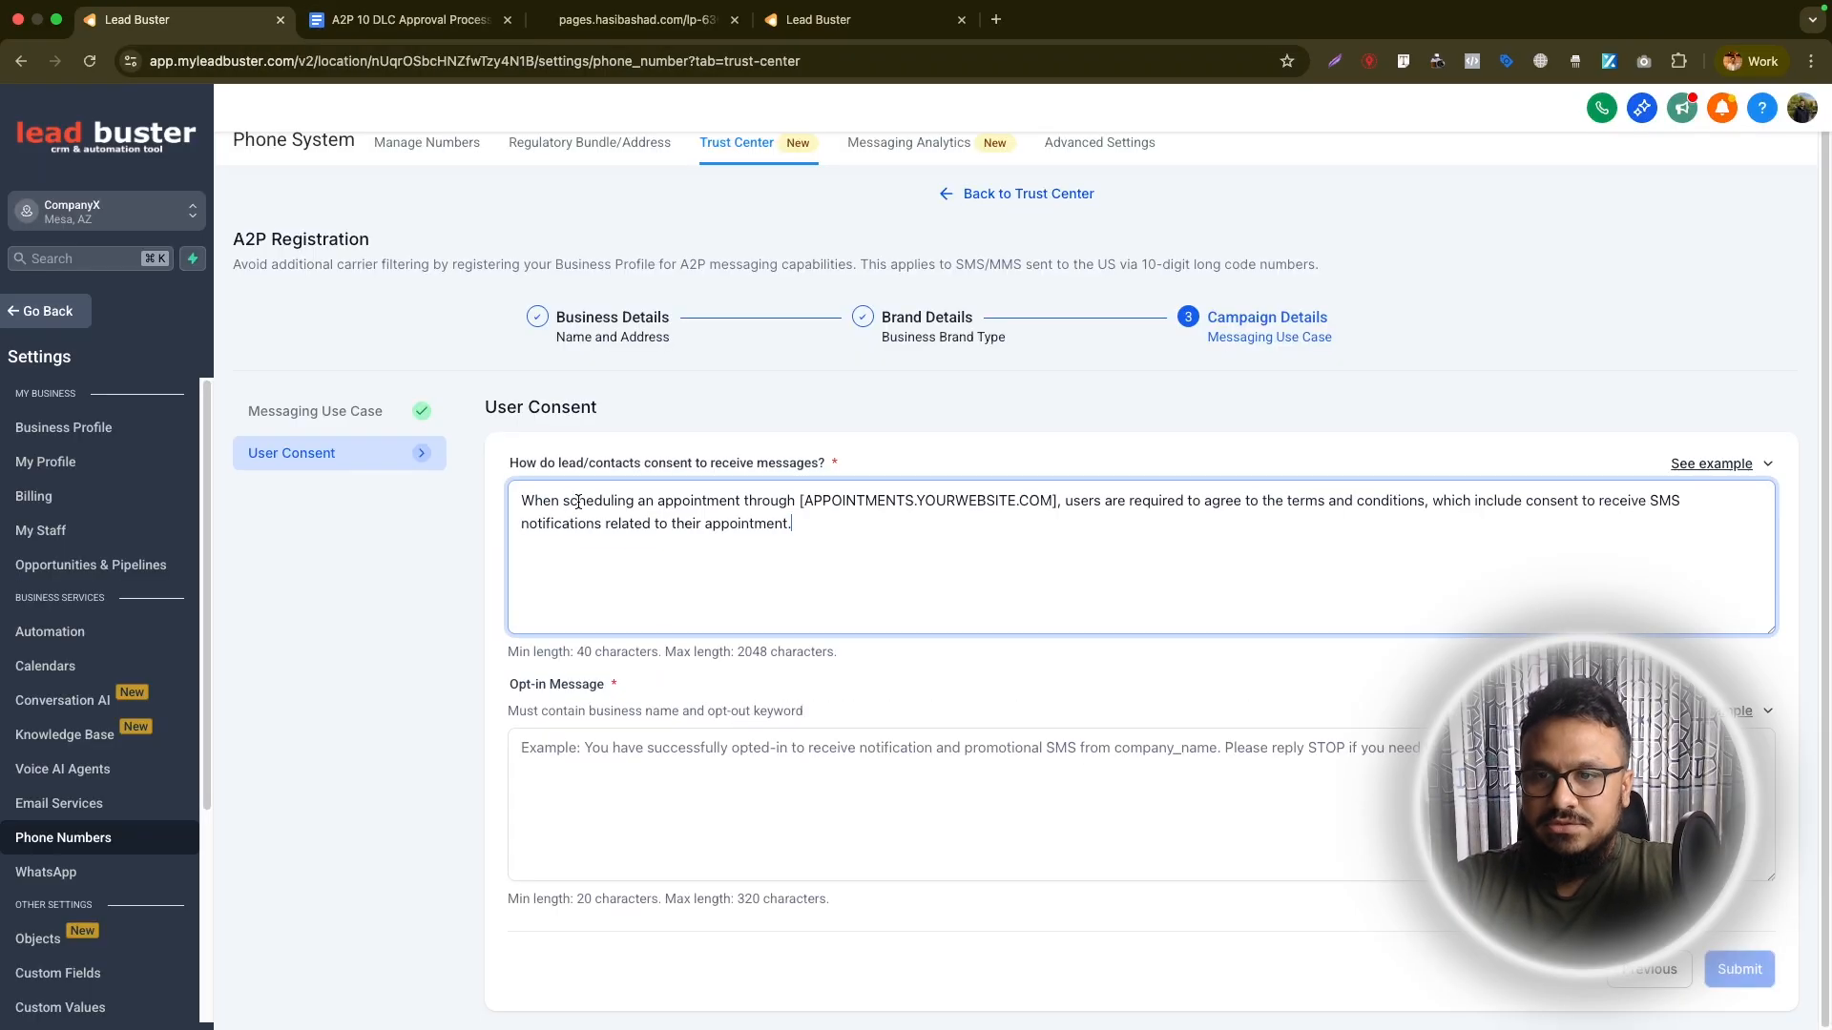
pyautogui.click(643, 19)
pyautogui.click(168, 26)
# Fill the Opt-in Message with the guide's confirmation text, naming CompanyX LLC
pyautogui.click(410, 20)
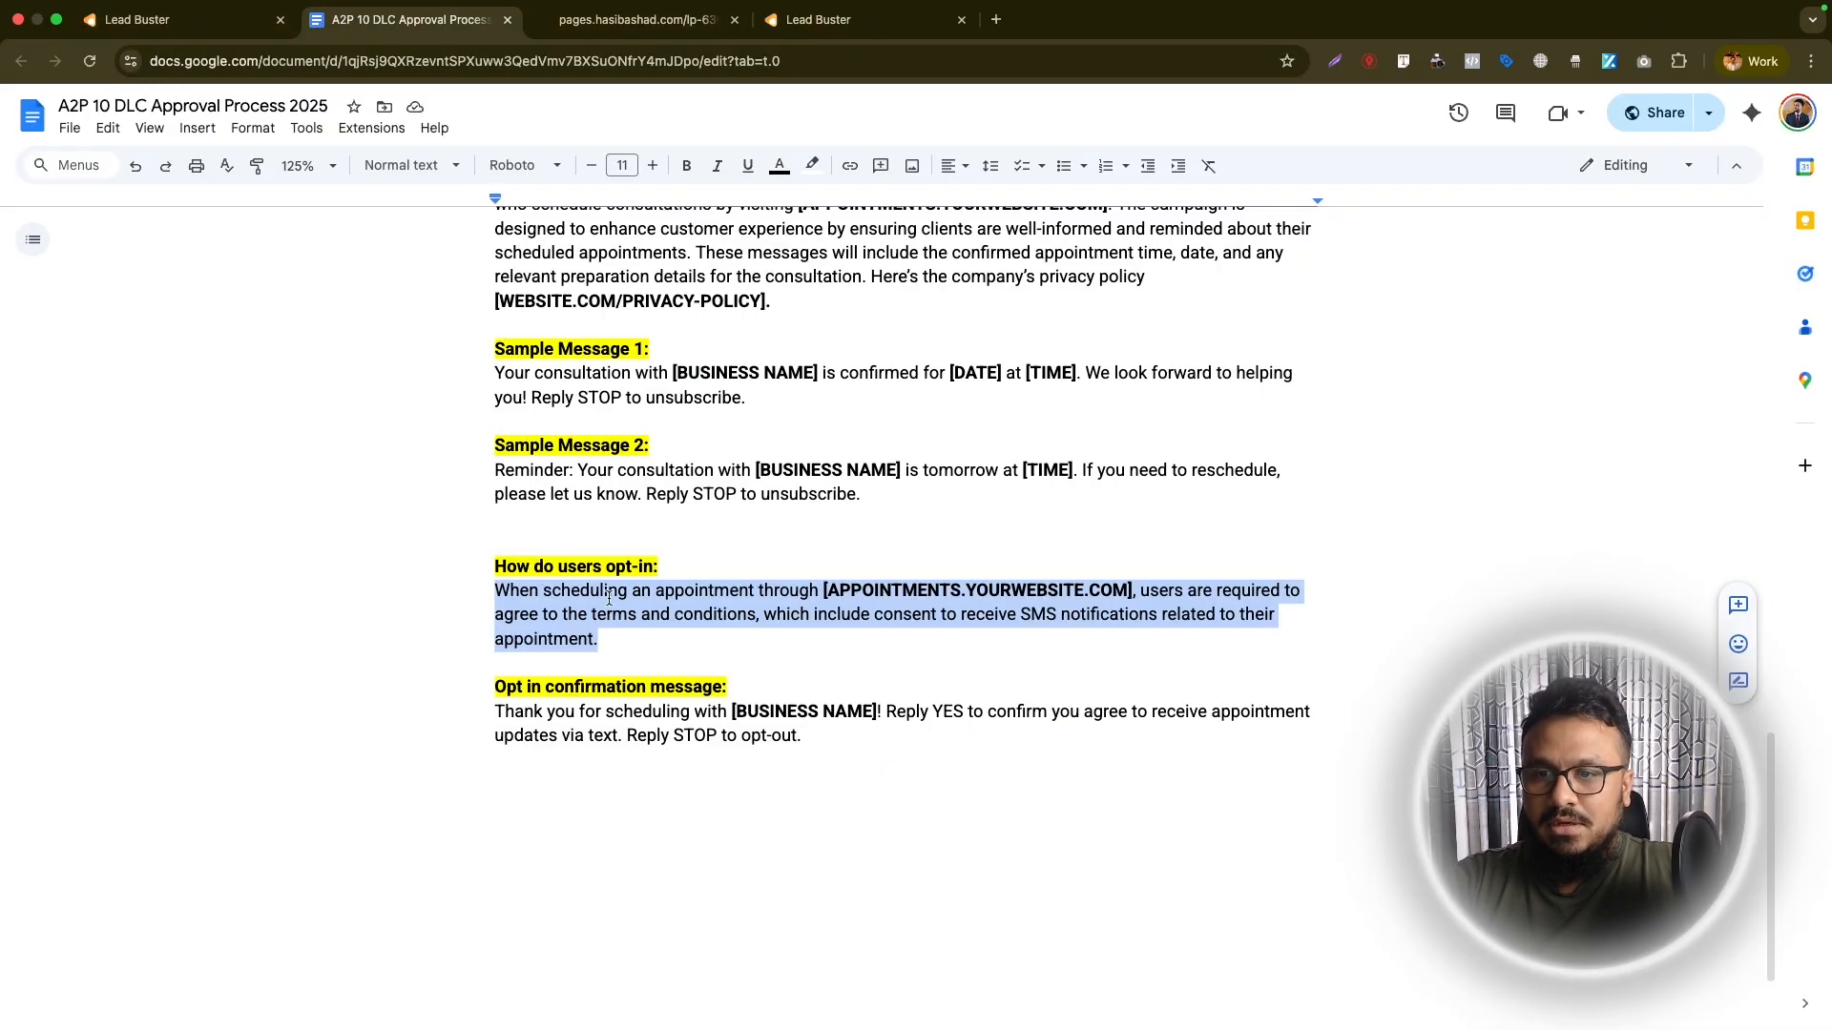
pyautogui.tripleClick(840, 730)
pyautogui.press('super+c')
pyautogui.click(181, 20)
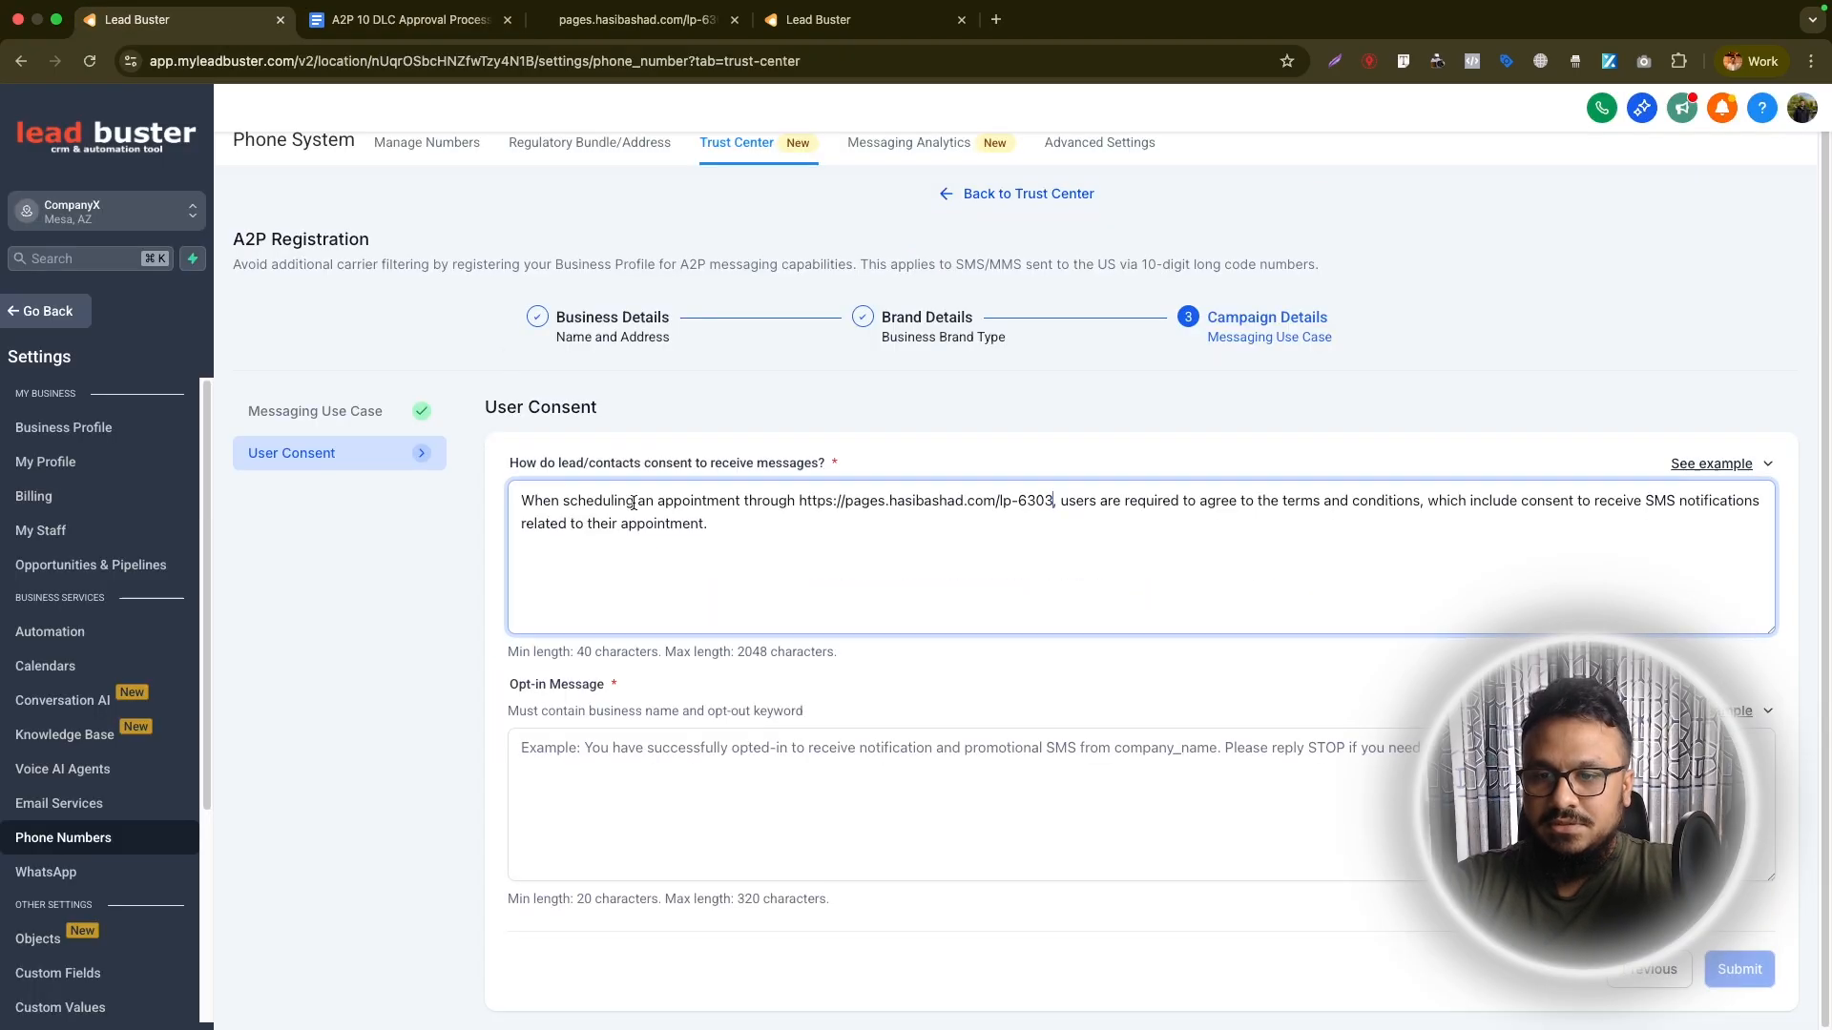
pyautogui.click(676, 787)
pyautogui.press('super+v')
pyautogui.moveTo(722, 747); pyautogui.dragTo(844, 747)
pyautogui.write('CompanyX LLC')
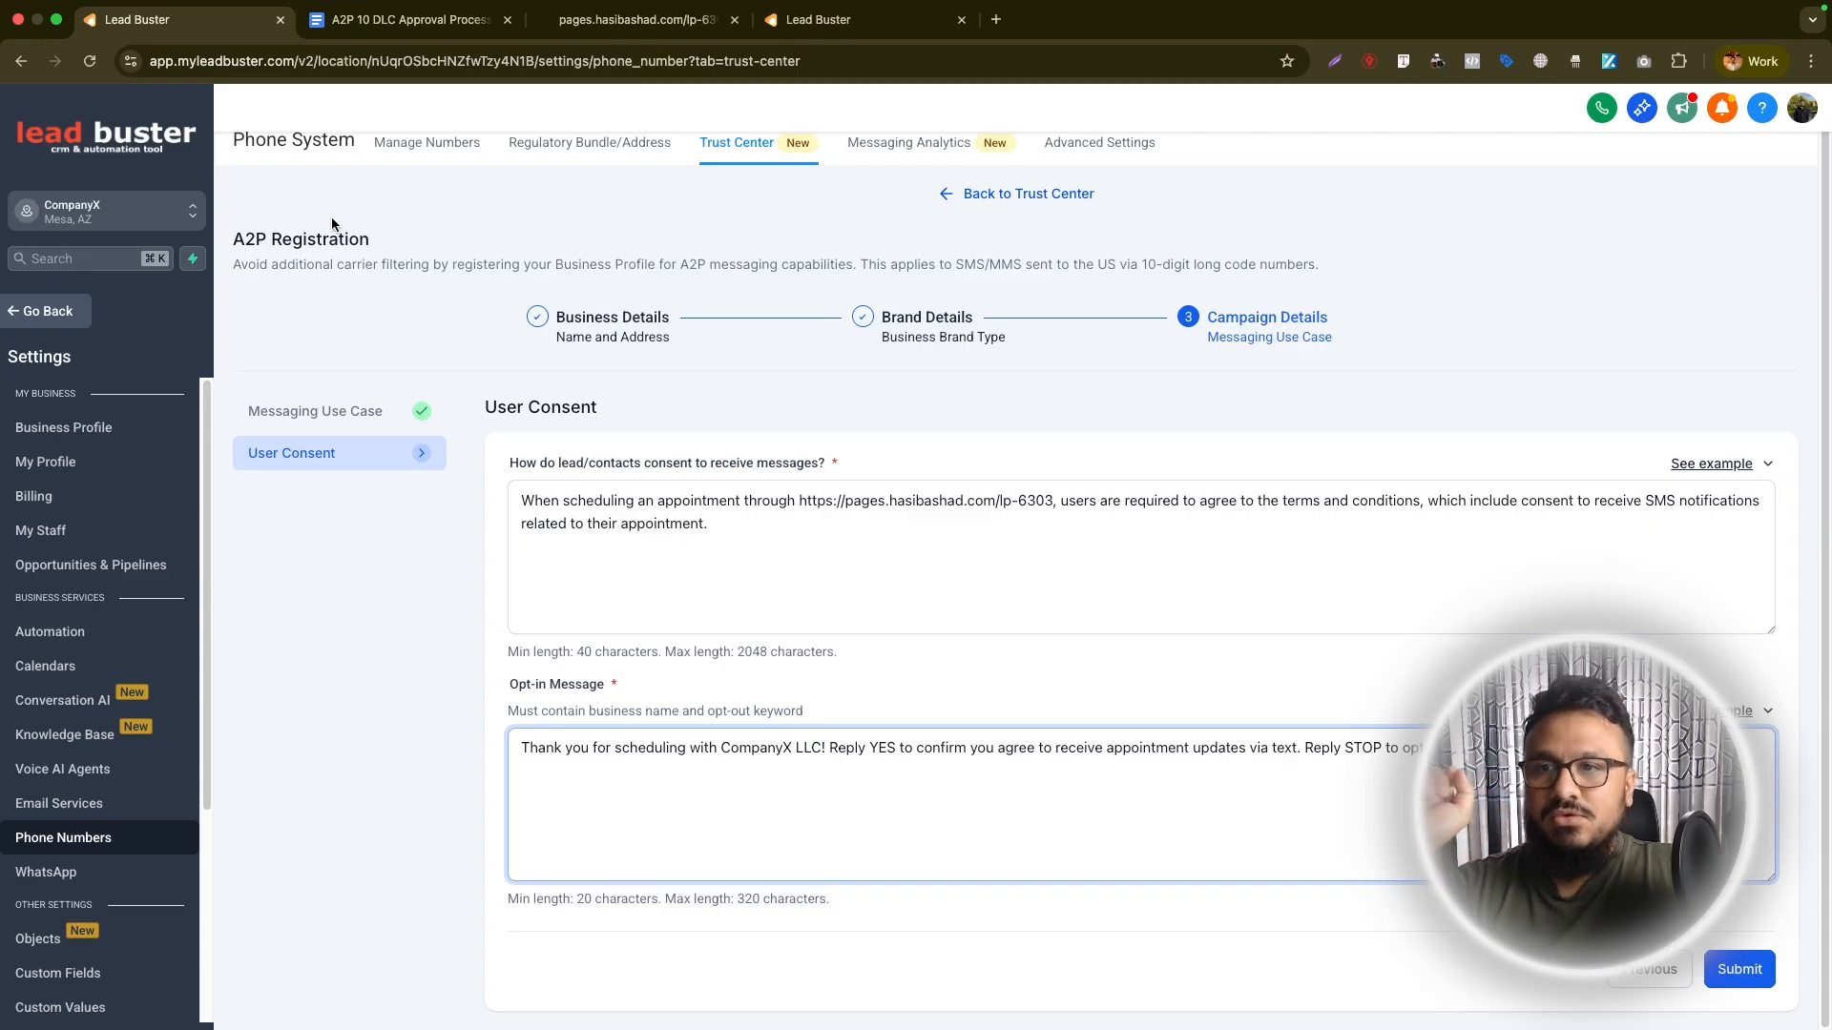
# Check the guide's calendar form instruction and bring up the funnel's terms page
pyautogui.click(410, 19)
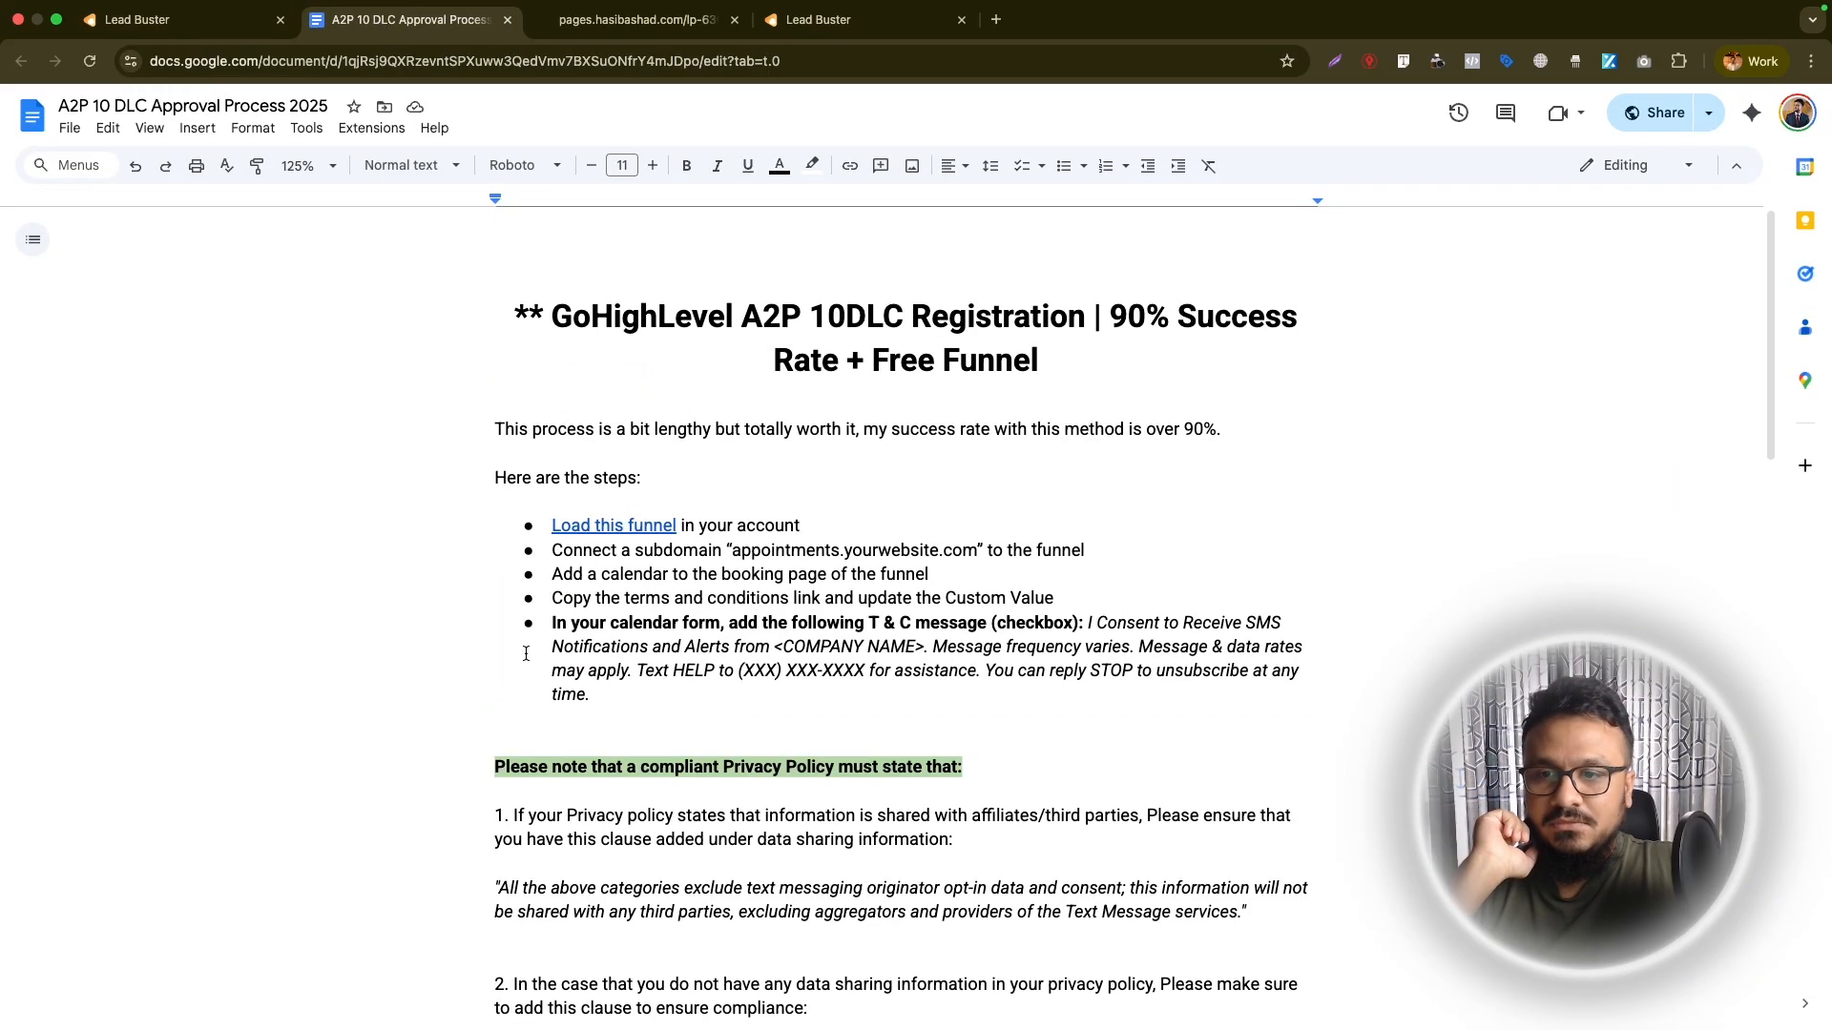
pyautogui.moveTo(545, 626); pyautogui.dragTo(1087, 626)
pyautogui.click(179, 29)
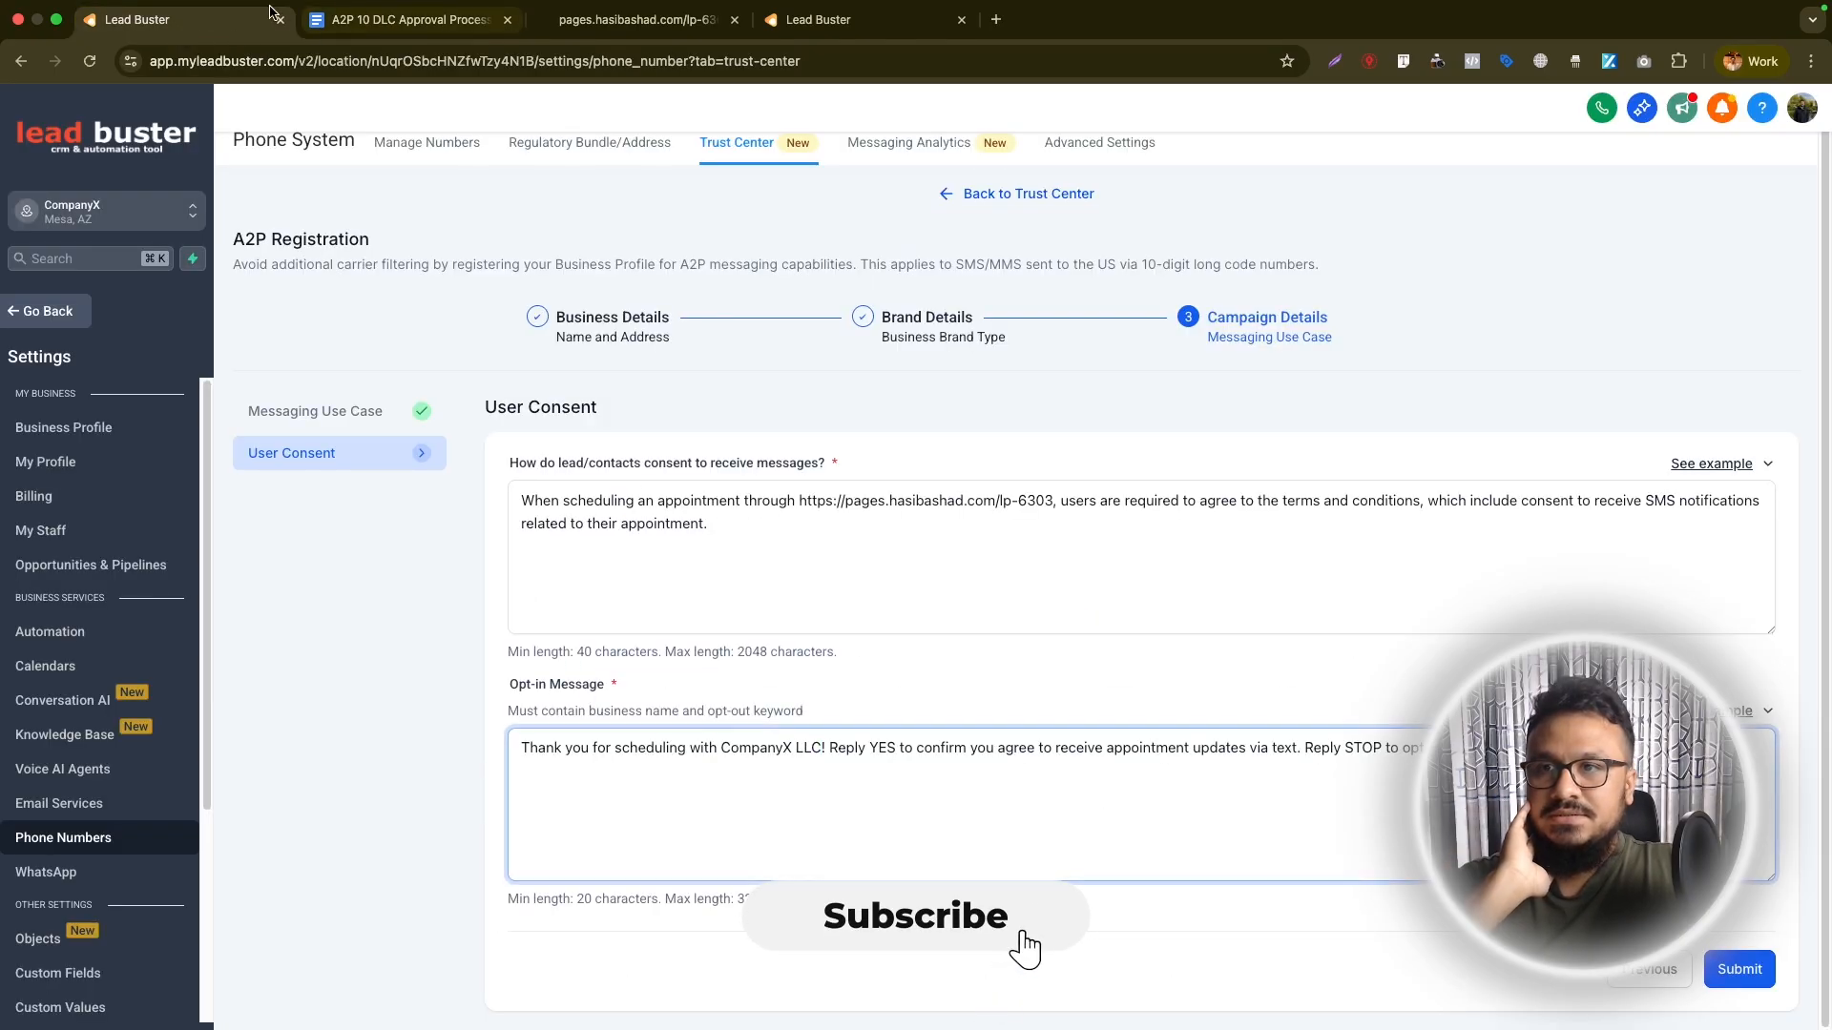
pyautogui.click(818, 23)
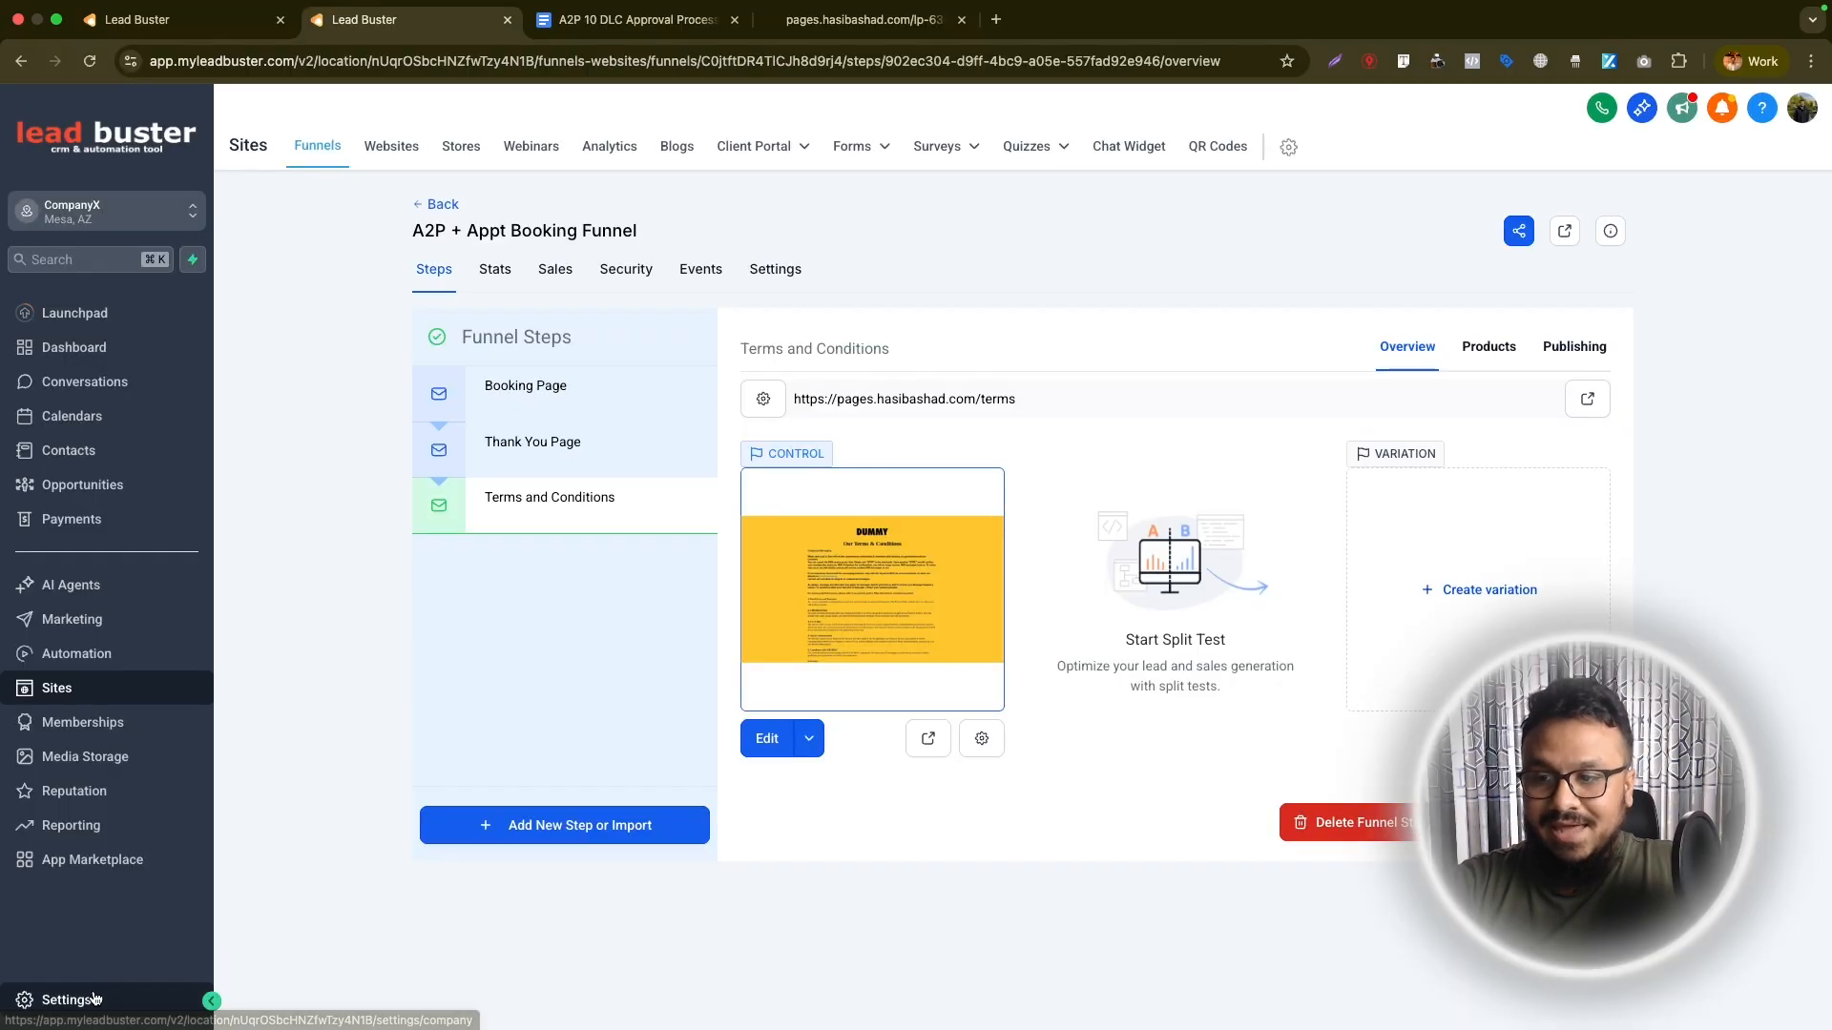
# Open the Book A Consultation calendar's booking form settings
pyautogui.click(97, 996)
pyautogui.click(58, 675)
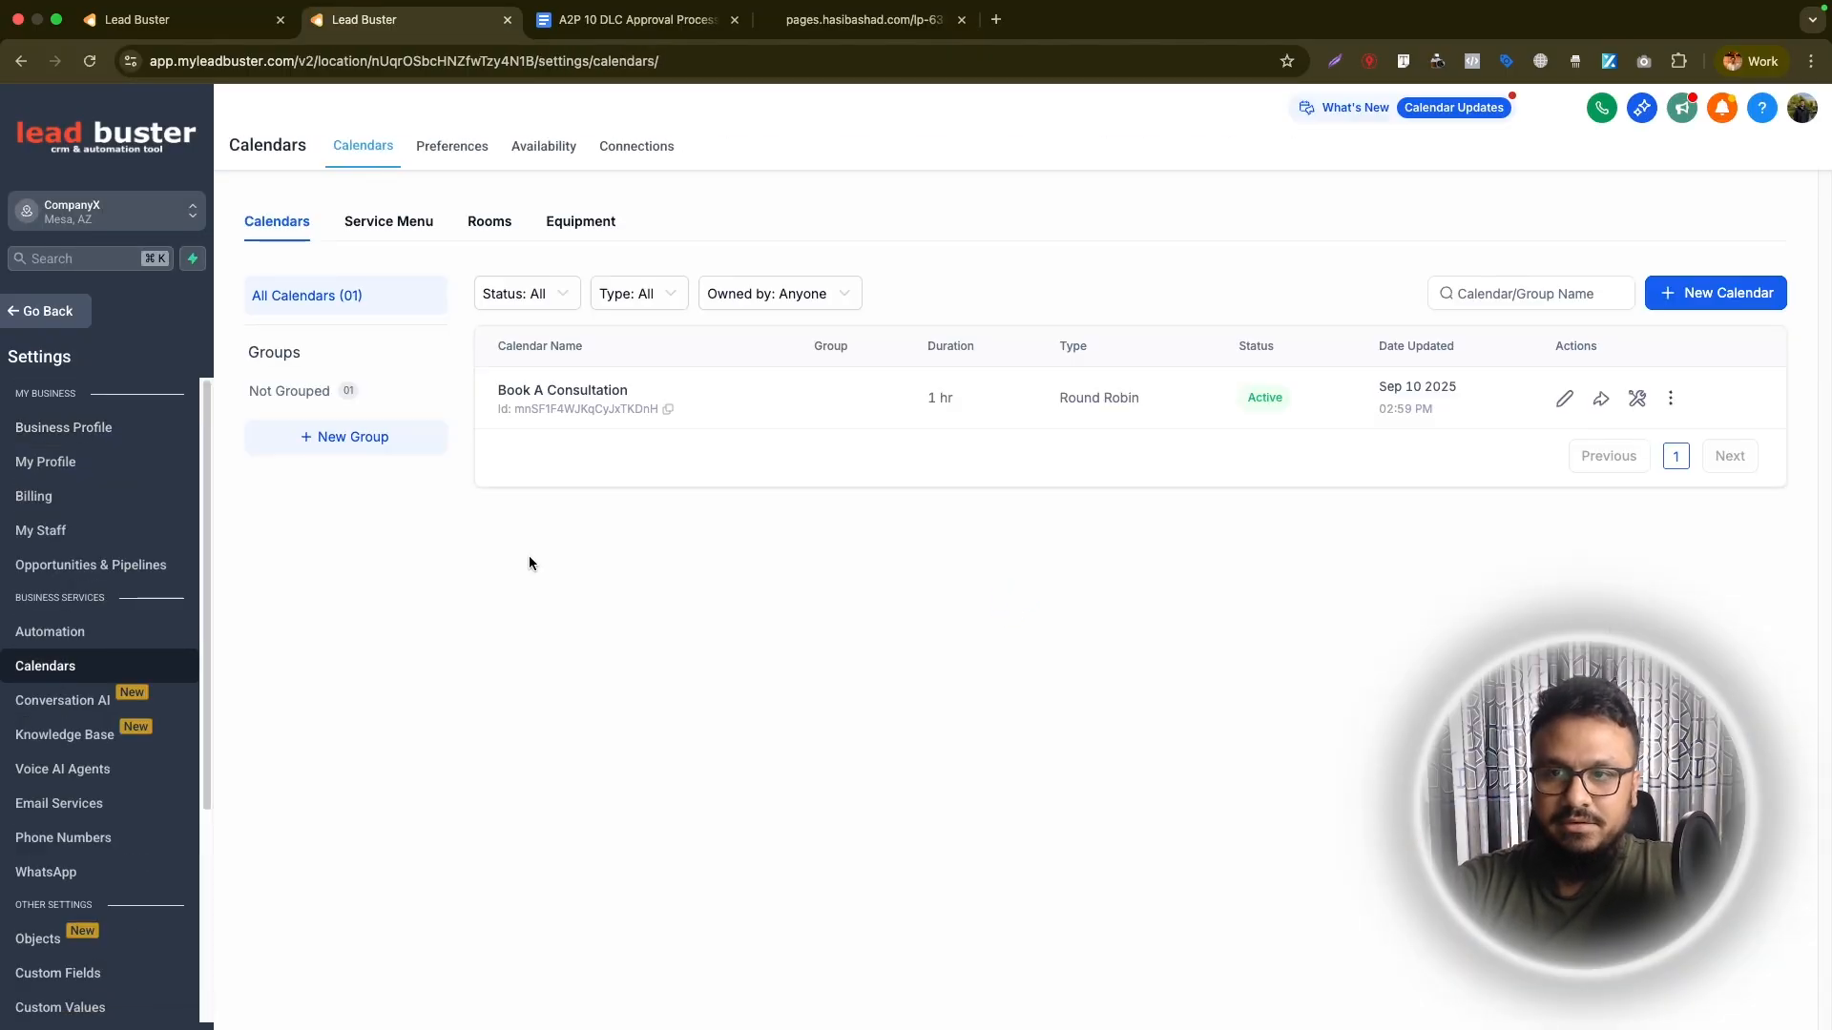
pyautogui.click(559, 387)
pyautogui.click(542, 289)
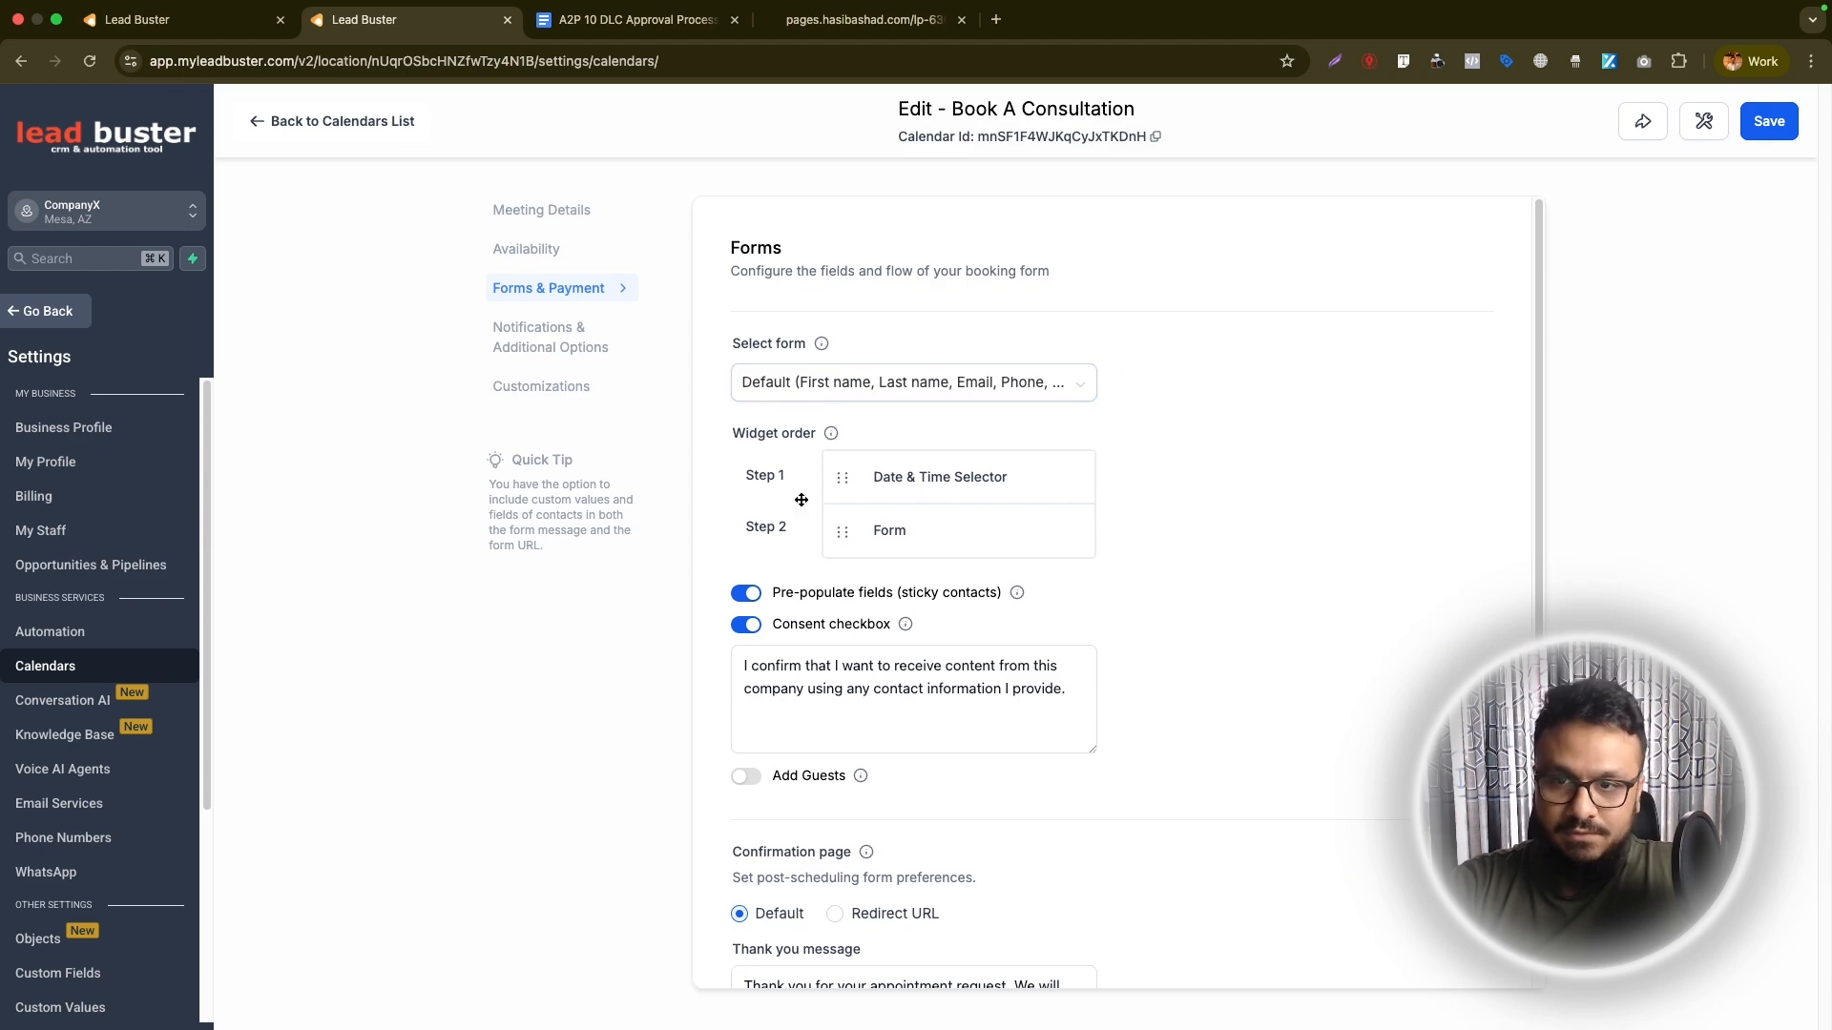
pyautogui.scroll(-2, 810, 598)
pyautogui.moveTo(1071, 477); pyautogui.dragTo(723, 443)
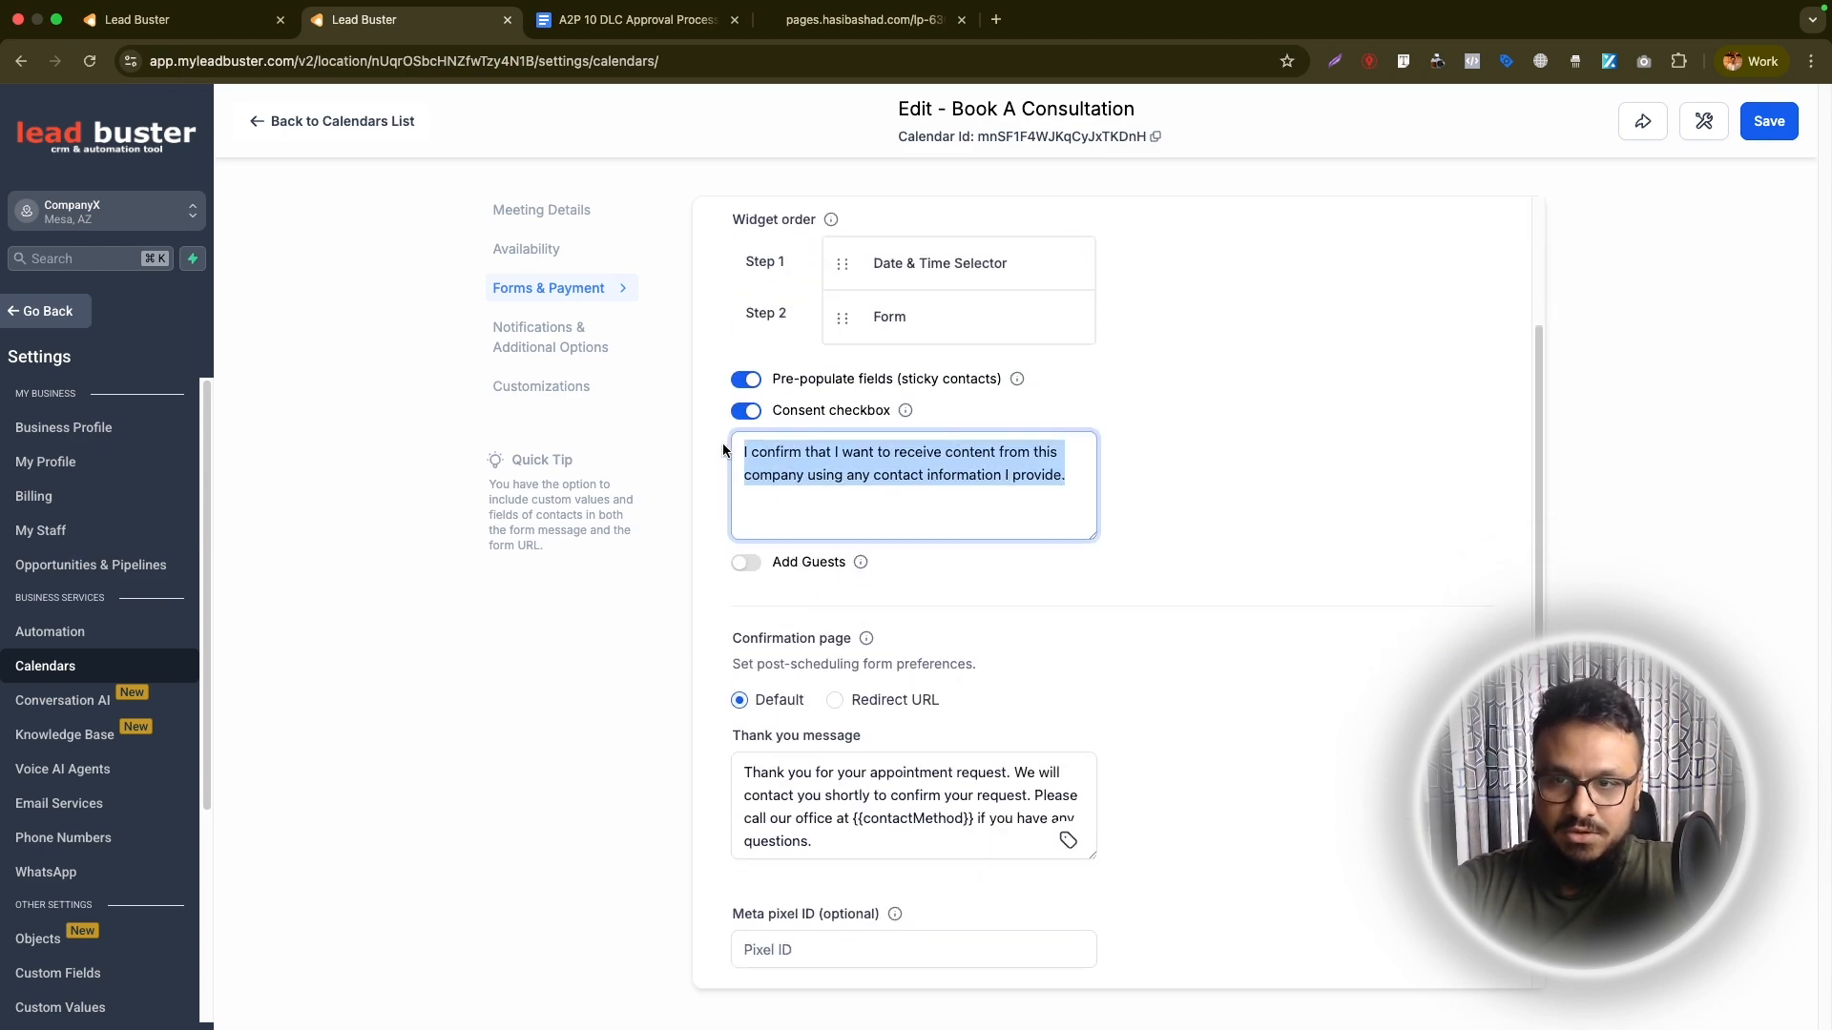
# Replace the consent checkbox text with the guide's SMS consent text naming CompanyX LLC
pyautogui.hotkey('ctrl', 'Tab')
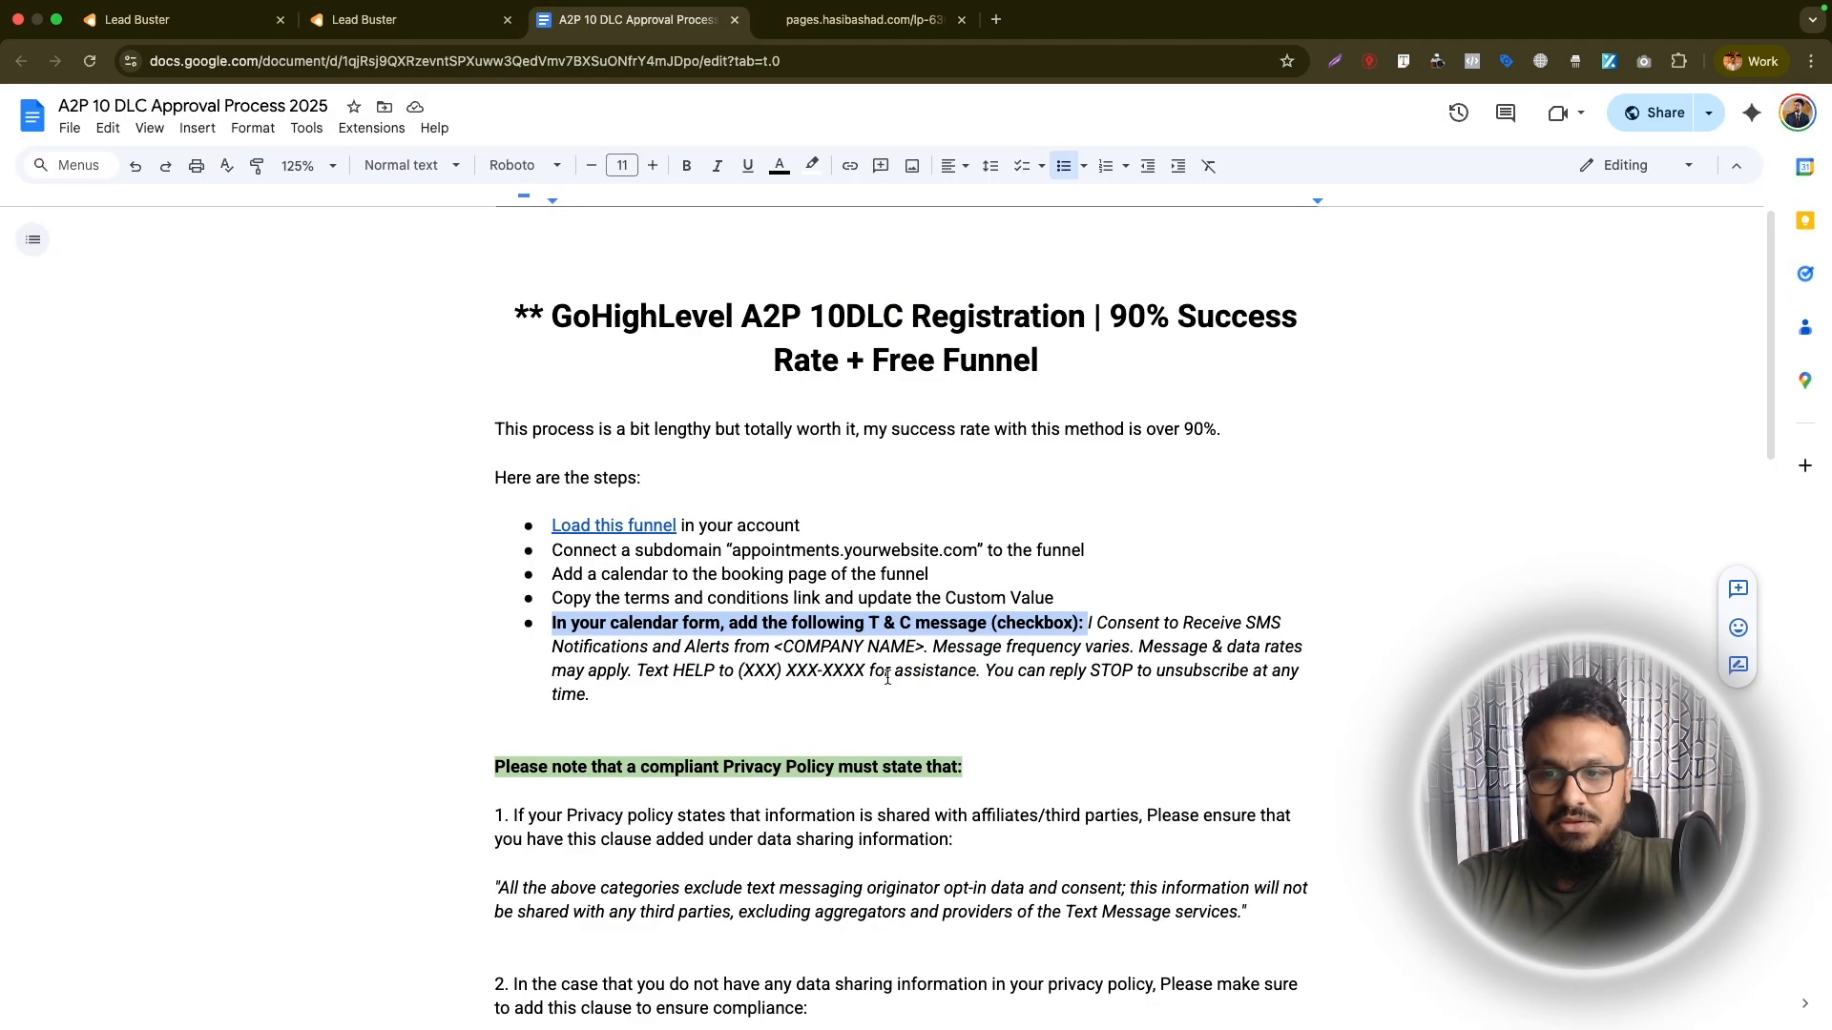
pyautogui.moveTo(593, 694); pyautogui.dragTo(1088, 625)
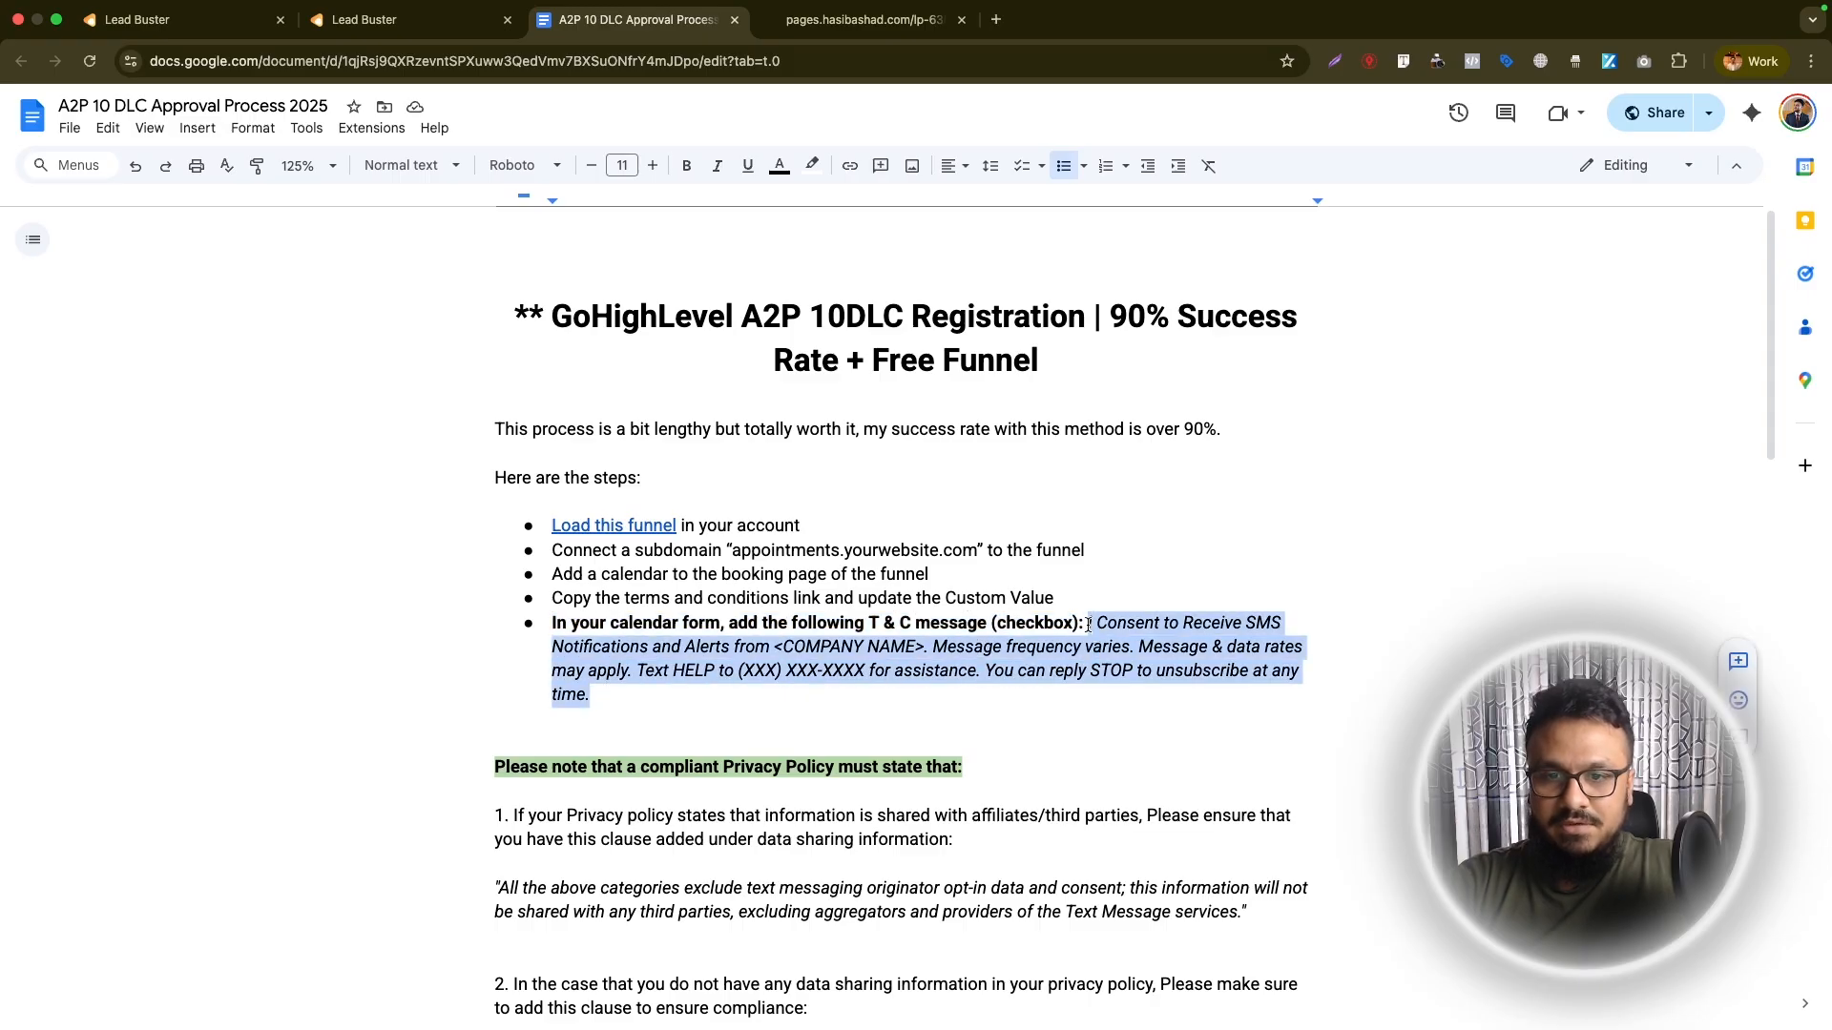
pyautogui.press('super+c')
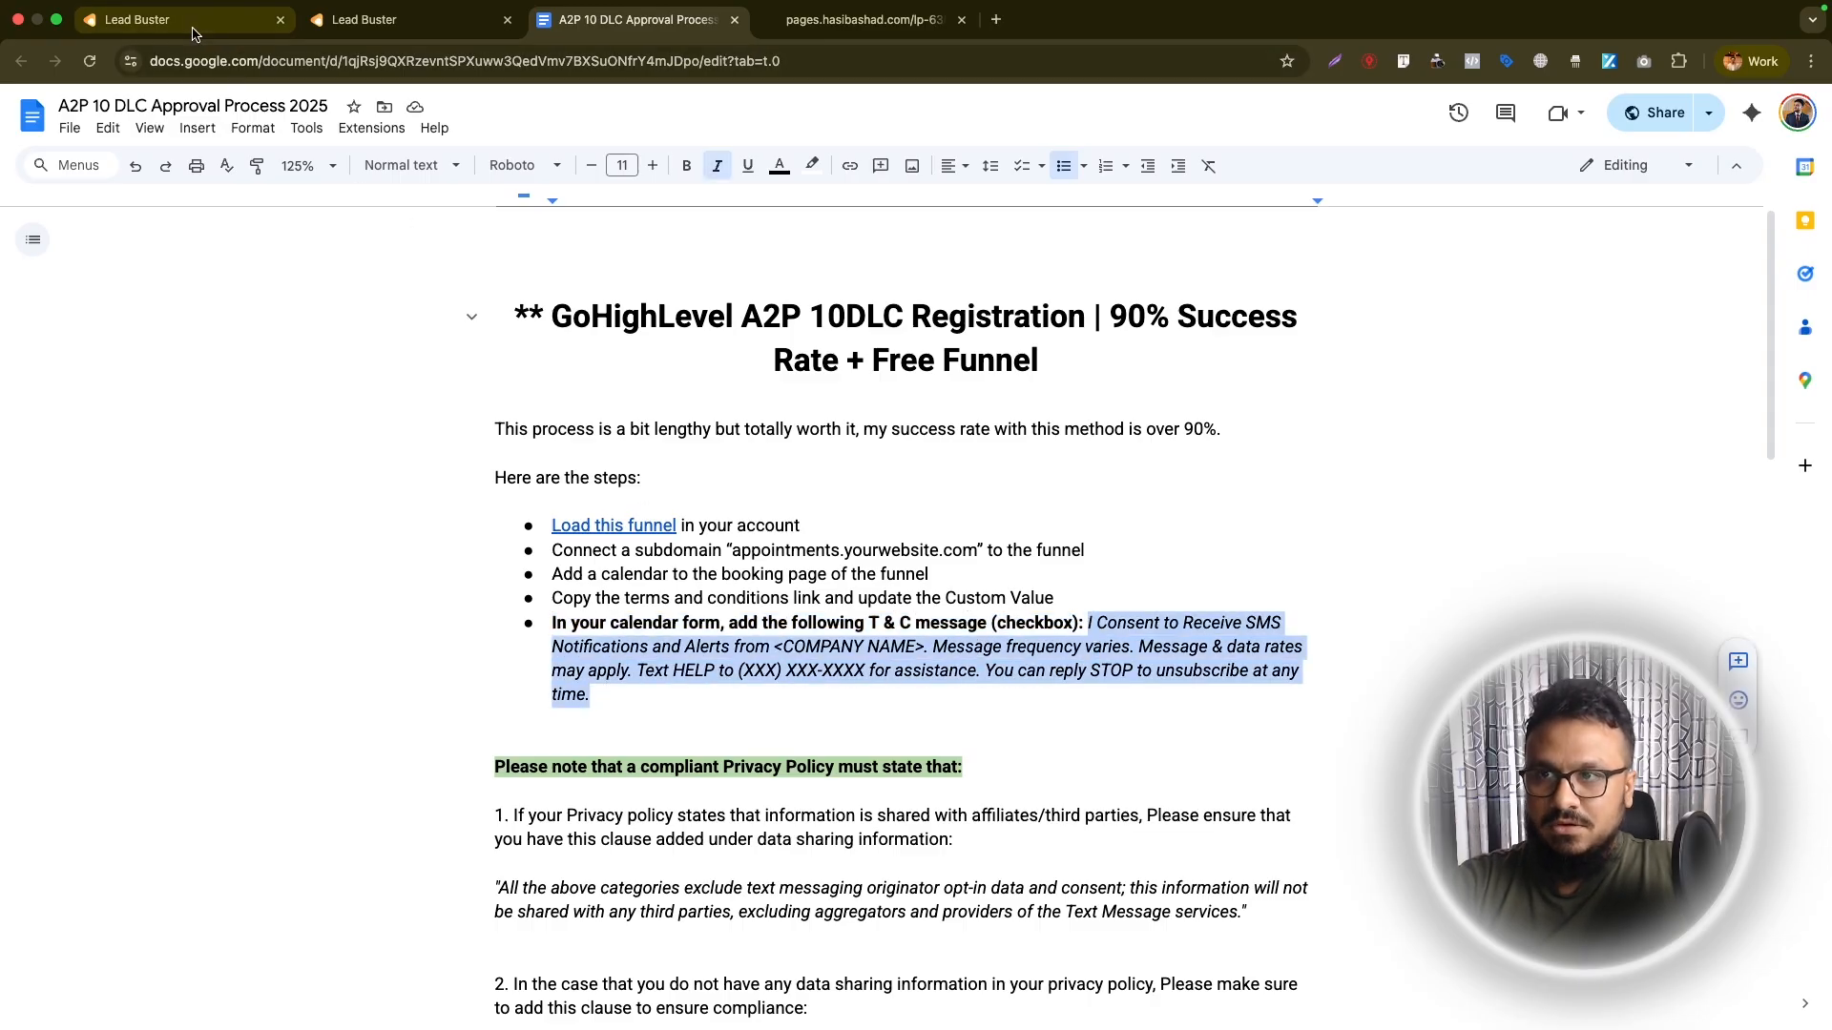
pyautogui.hotkey('ctrl', 'shift', 'Tab')
pyautogui.press('super+v')
pyautogui.moveTo(781, 475); pyautogui.dragTo(911, 475)
pyautogui.write('CompanyX LLC')
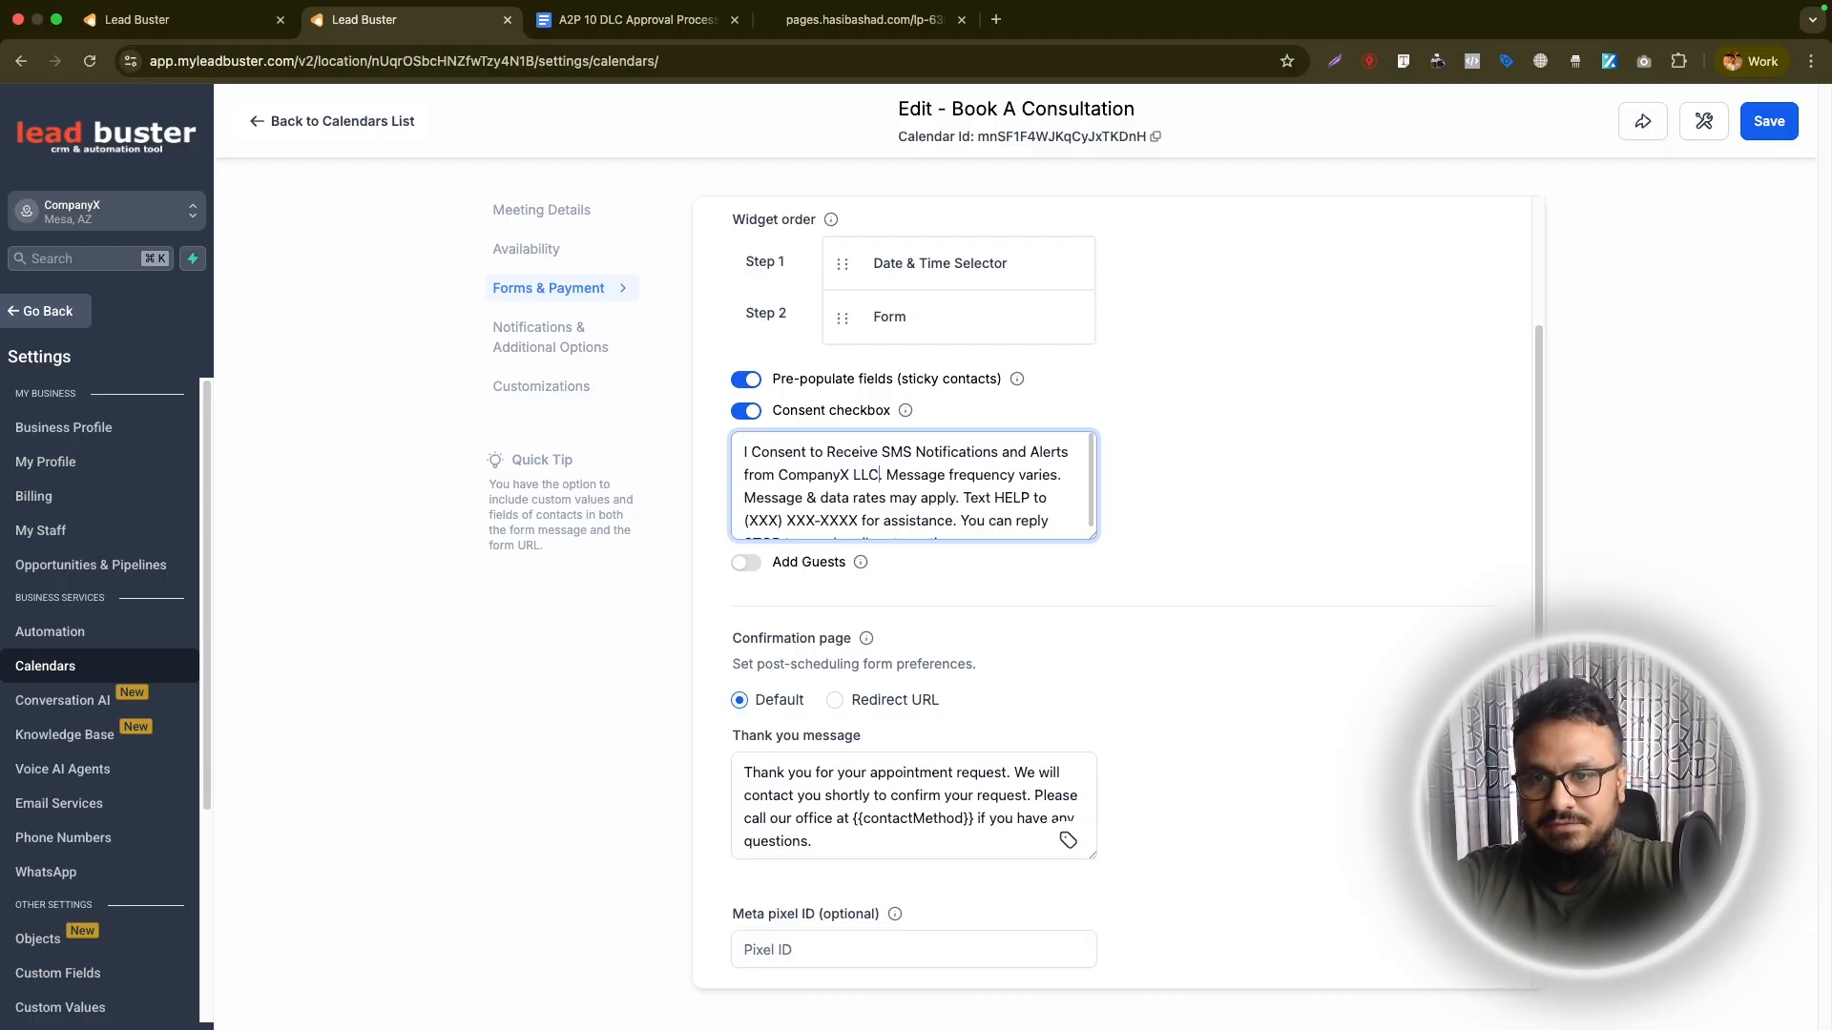
# Replace the placeholder phone number in the consent text with the business number
pyautogui.scroll(-1, 878, 497)
pyautogui.moveTo(860, 496); pyautogui.dragTo(770, 498)
pyautogui.click(747, 498)
pyautogui.write('786')
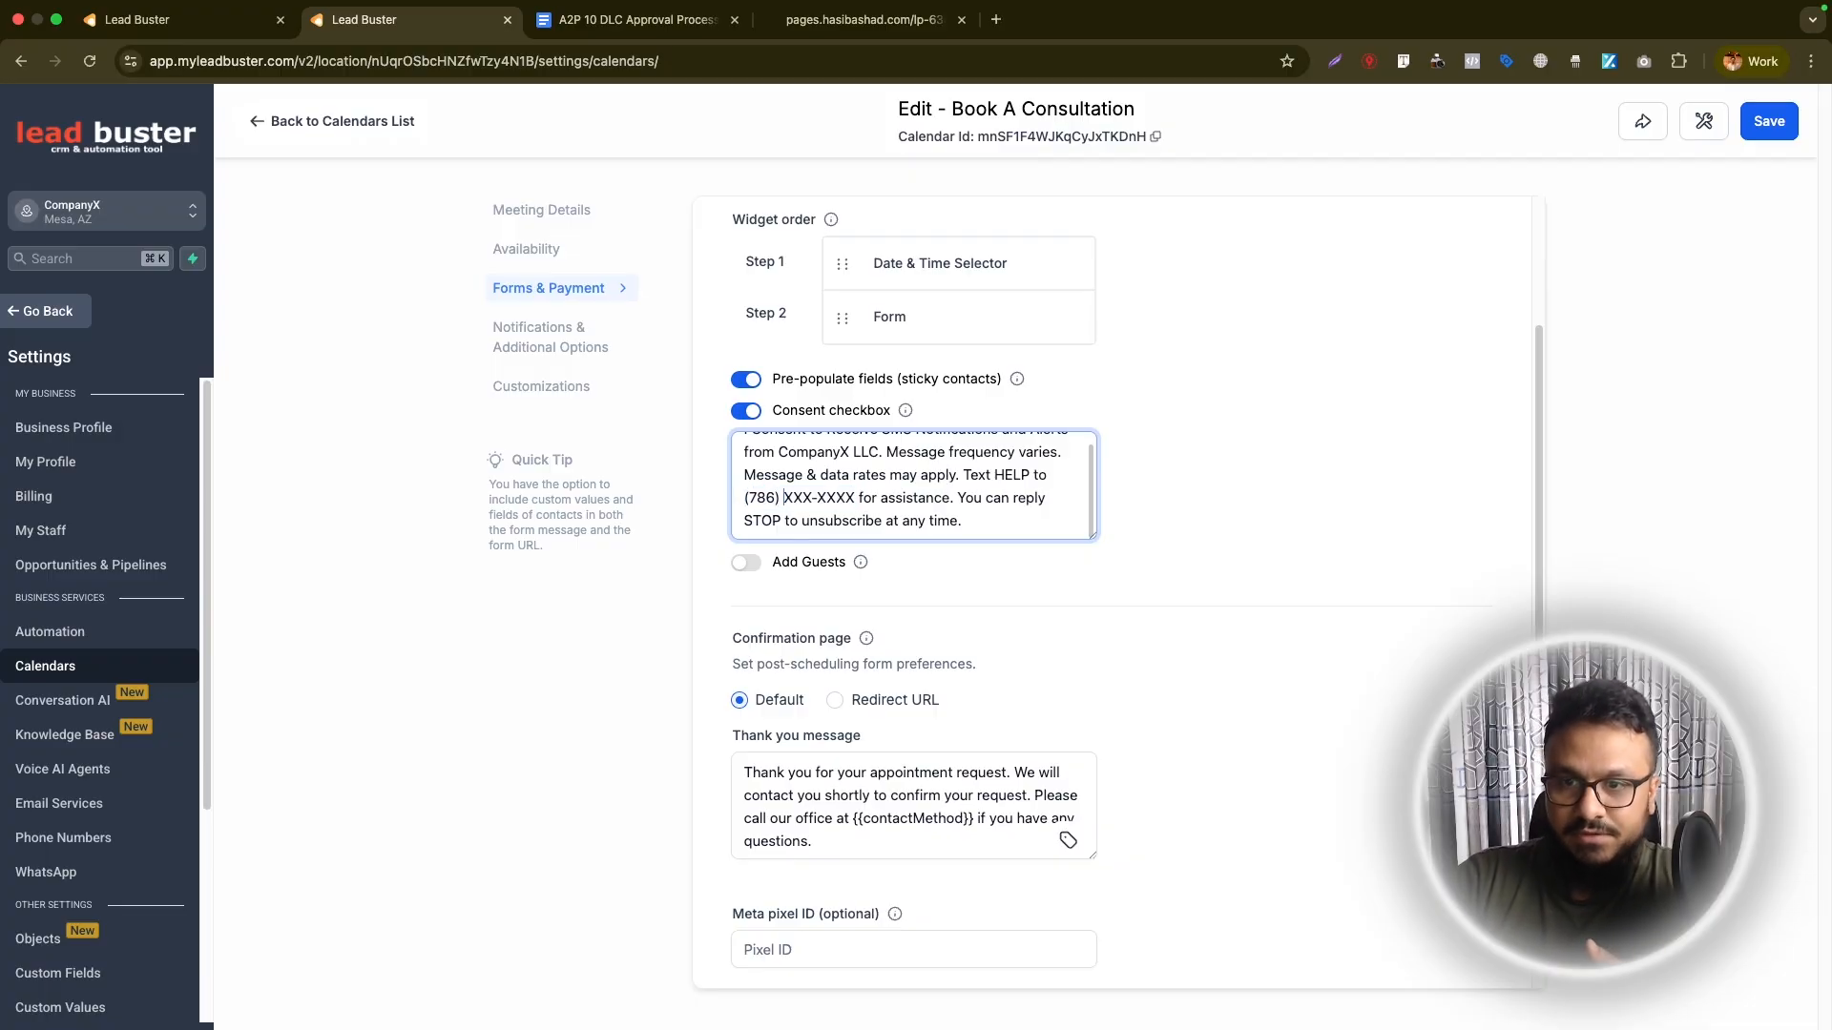
pyautogui.hotkey('shift', 'Right')
pyautogui.hotkey('shift', 'Right')
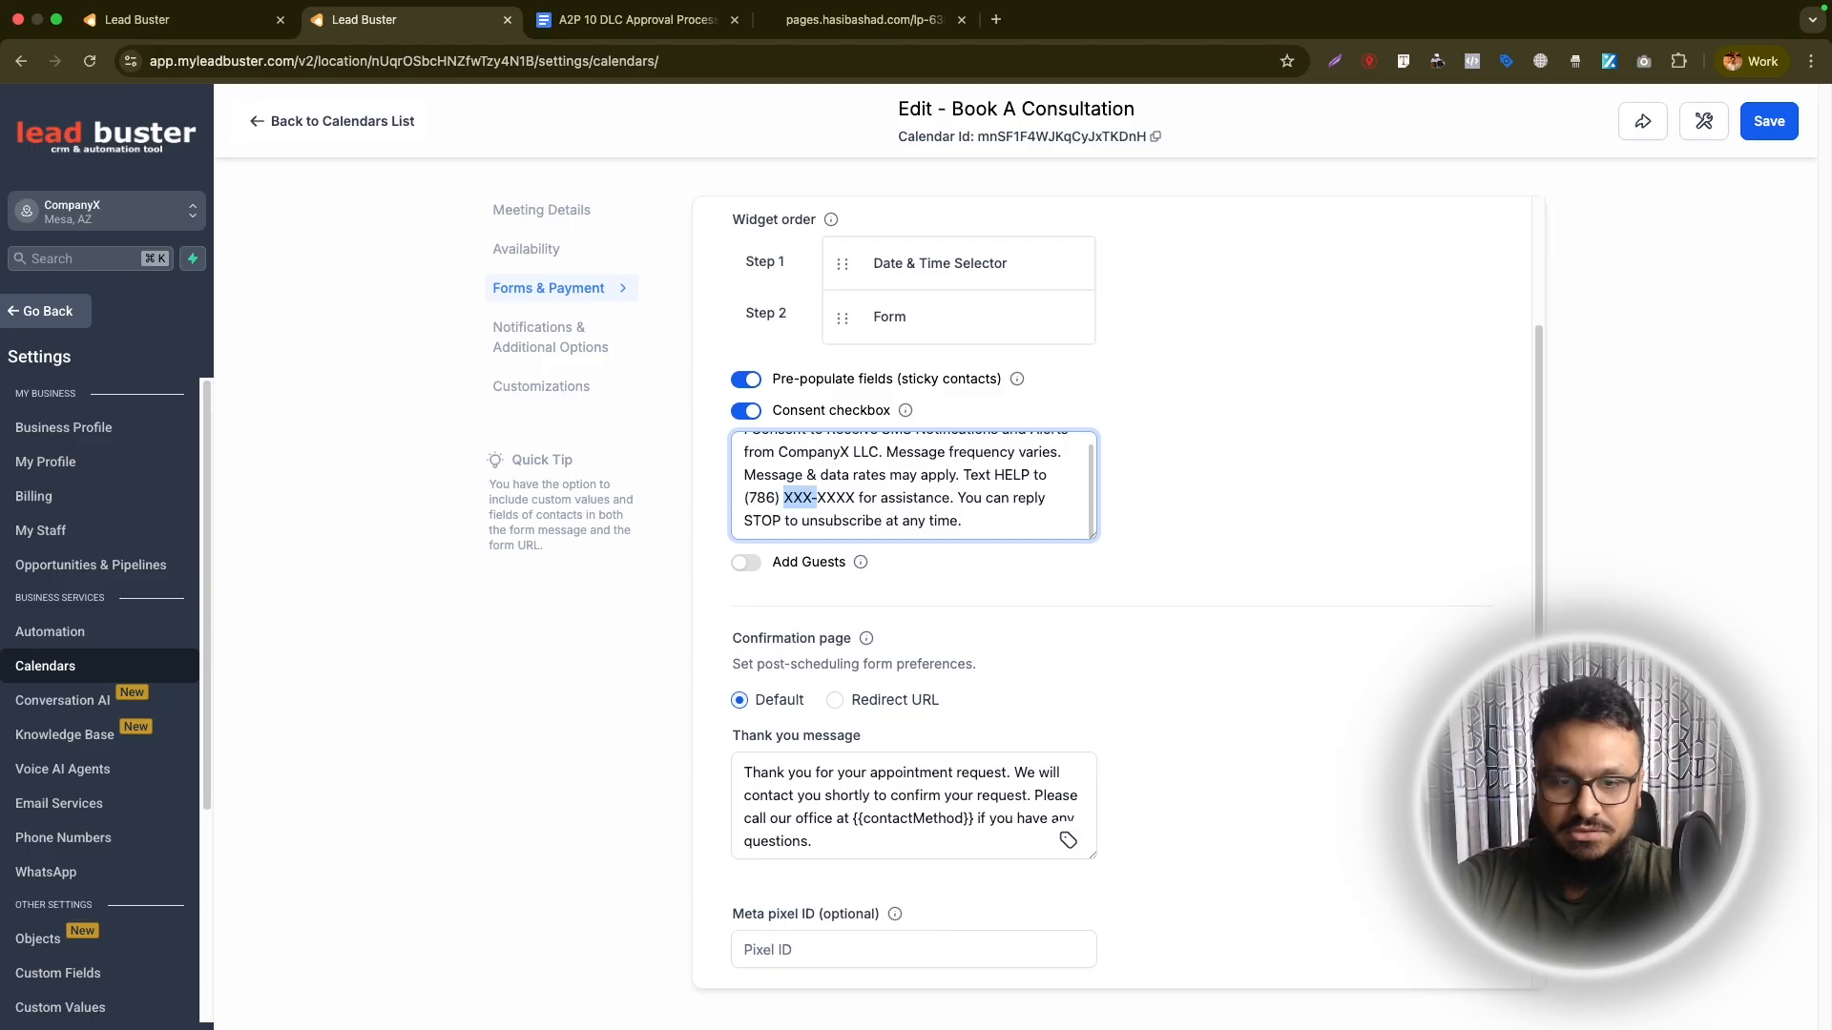
pyautogui.write('555')
pyautogui.press('Right')
pyautogui.hotkey('shift', 'Right')
pyautogui.hotkey('shift', 'Right')
pyautogui.hotkey('shift', 'Right')
pyautogui.hotkey('shift', 'Right')
pyautogui.write('1234')
pyautogui.moveTo(849, 497); pyautogui.dragTo(751, 497)
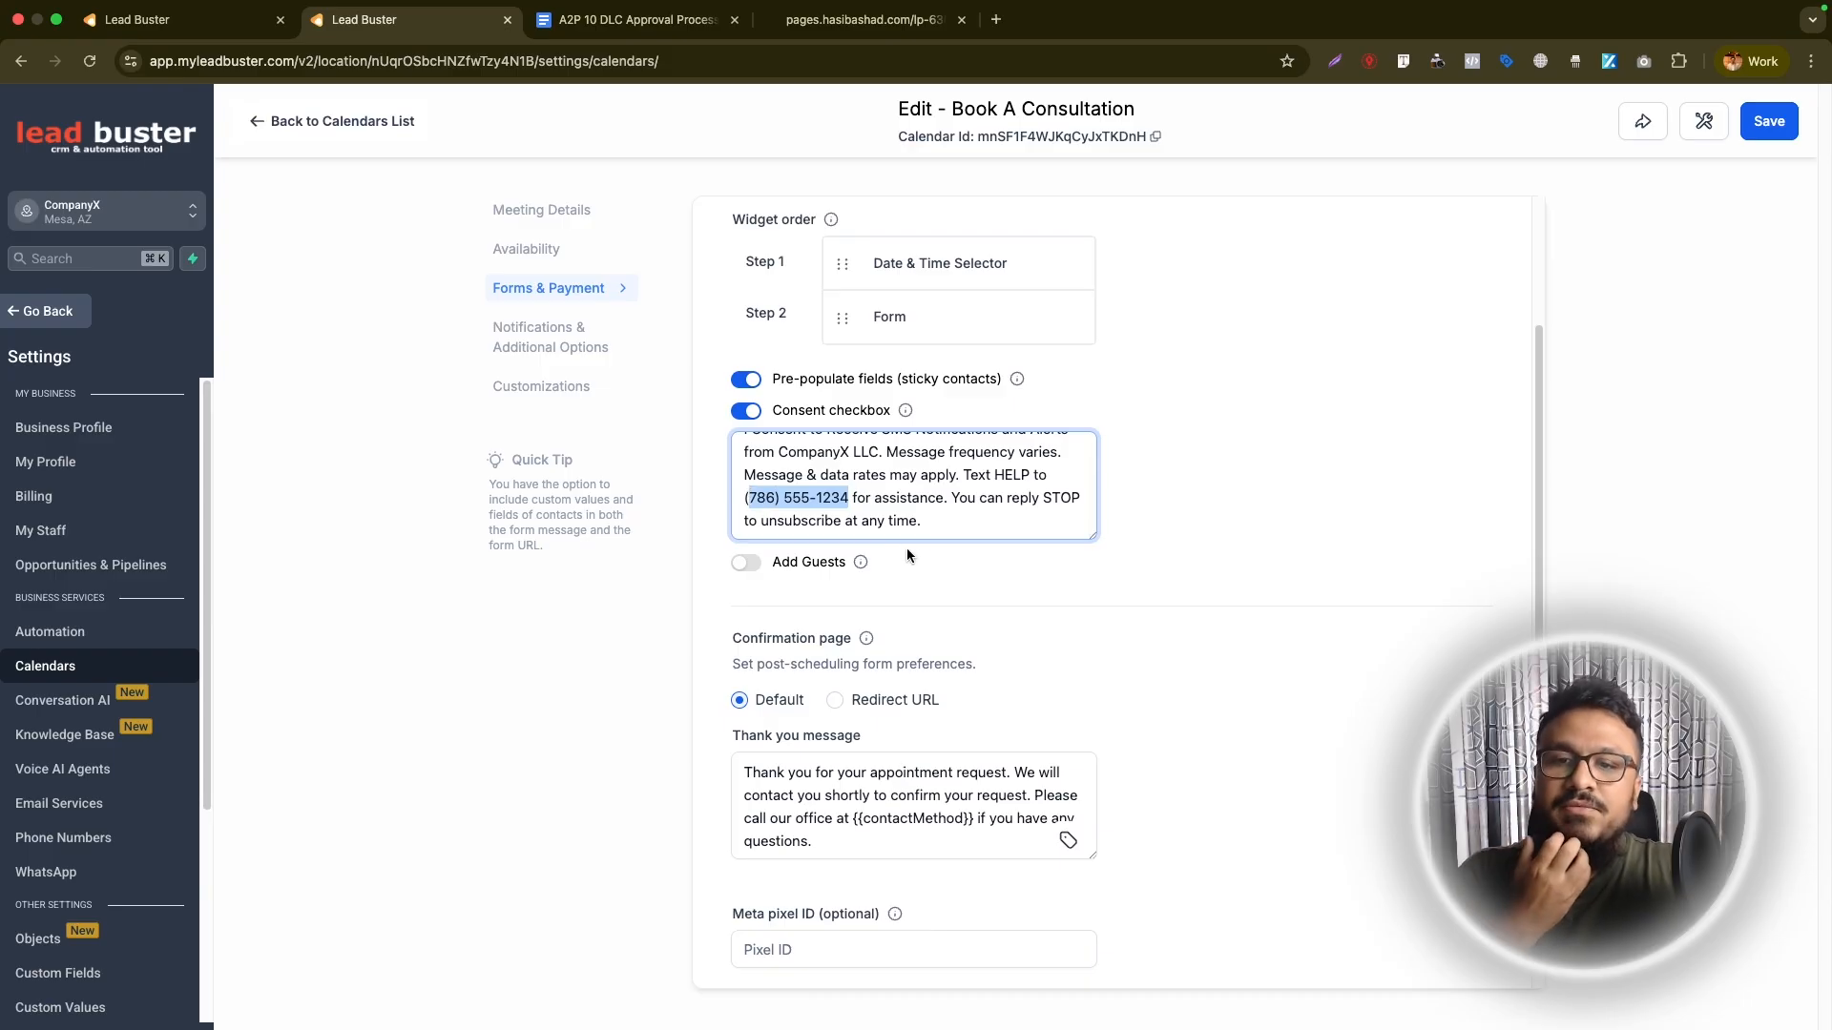
# Save the calendar settings and open the funnel's booking page step
pyautogui.scroll(-3, 906, 547)
pyautogui.click(1763, 122)
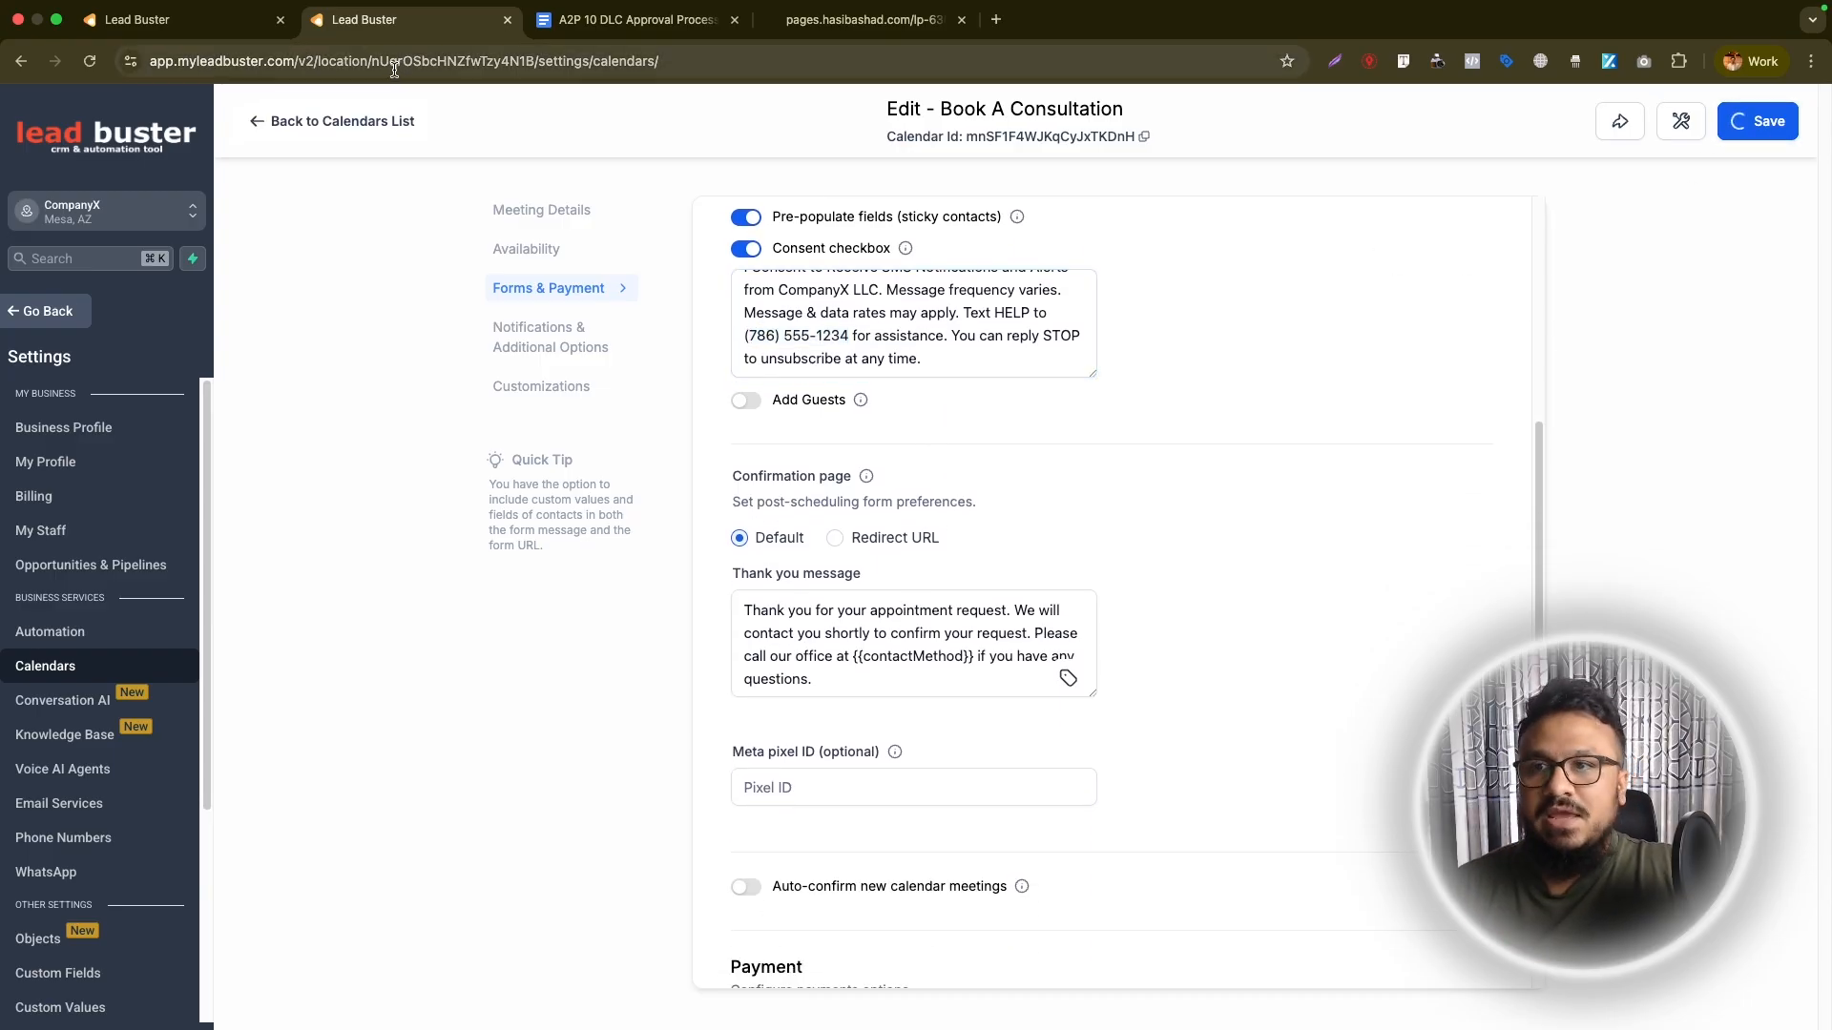
pyautogui.click(49, 311)
pyautogui.click(524, 387)
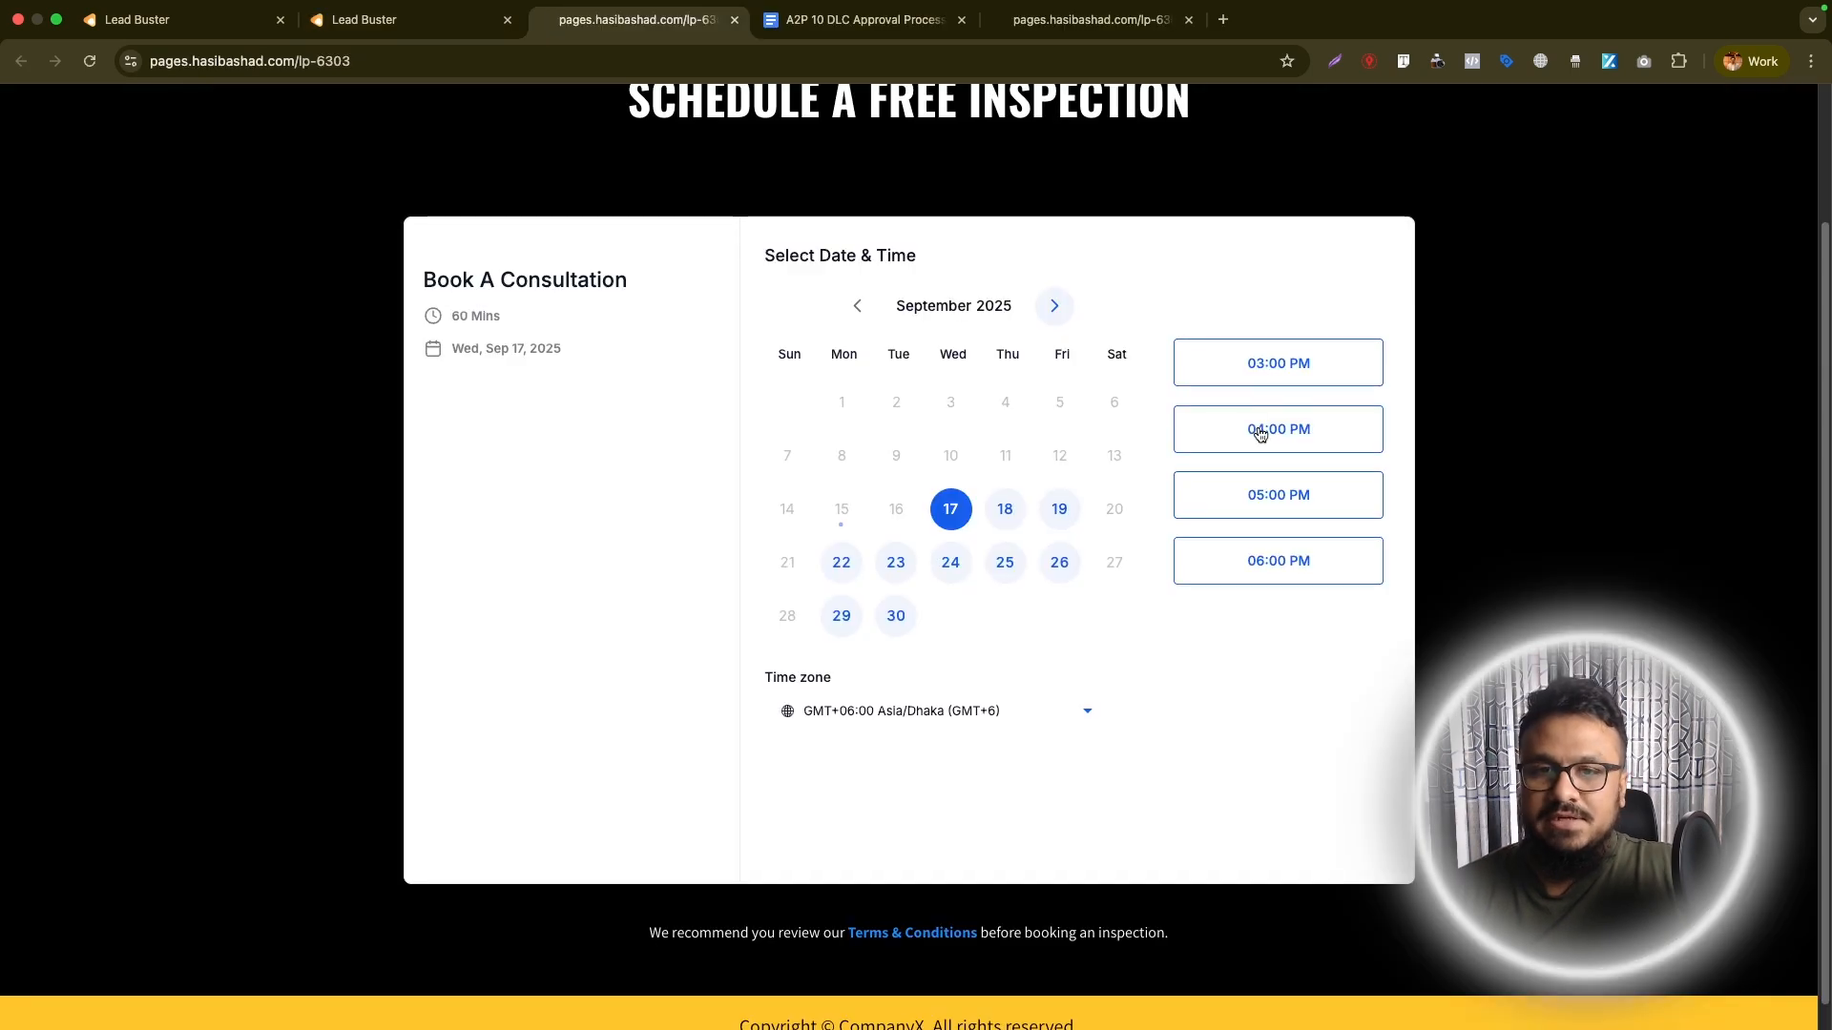
# Open the live booking page and pick the 03:00 PM slot to reach the details form
pyautogui.click(1307, 377)
pyautogui.click(1337, 369)
pyautogui.click(90, 61)
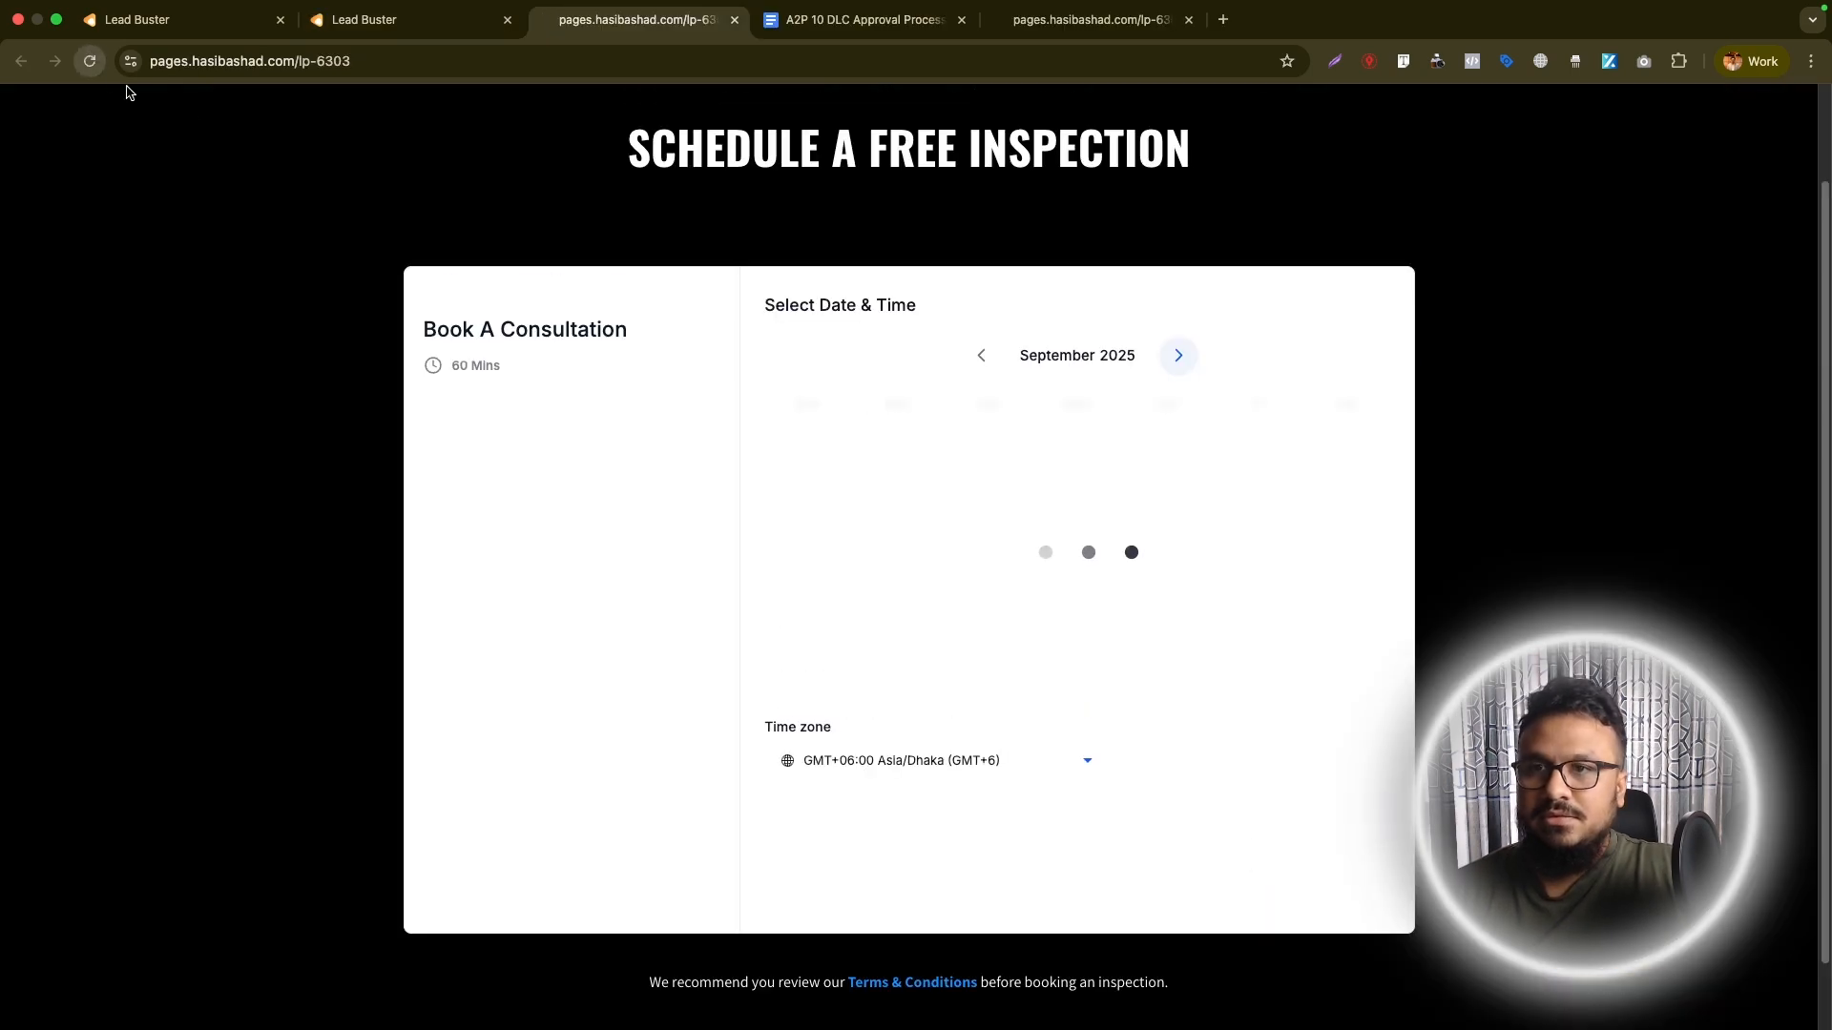
pyautogui.click(1240, 420)
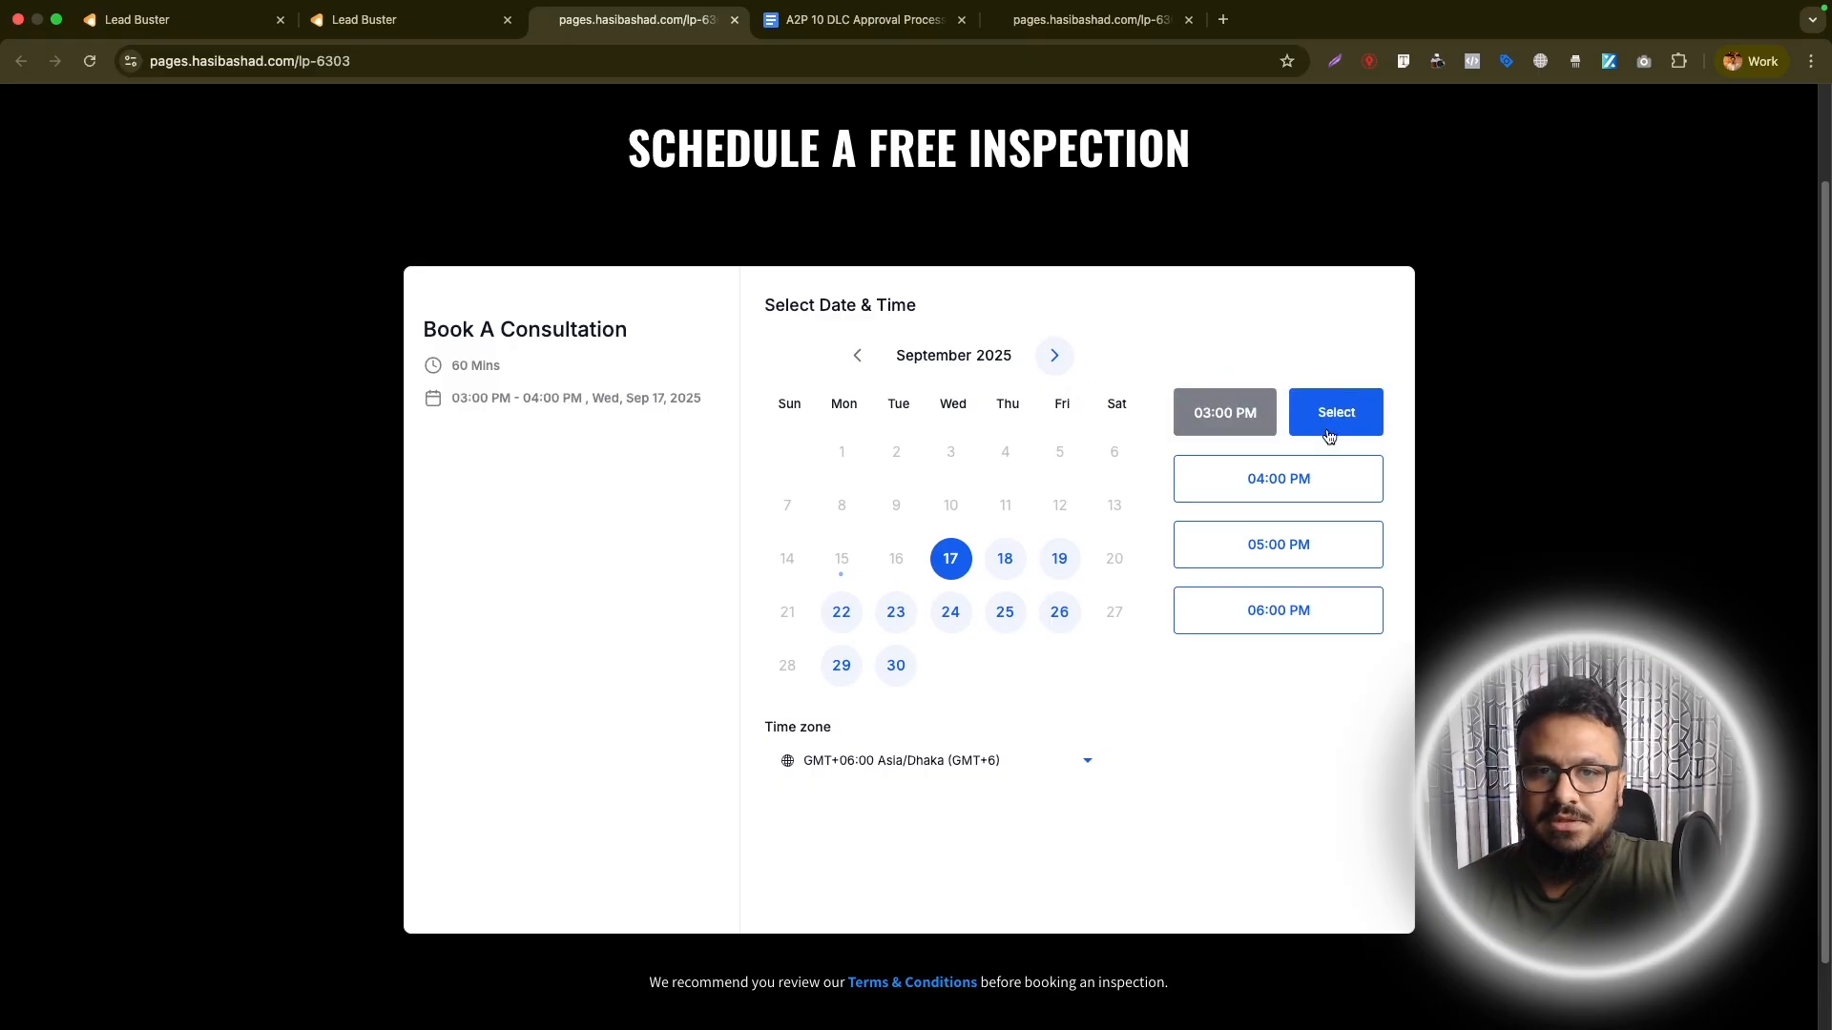
pyautogui.click(1333, 412)
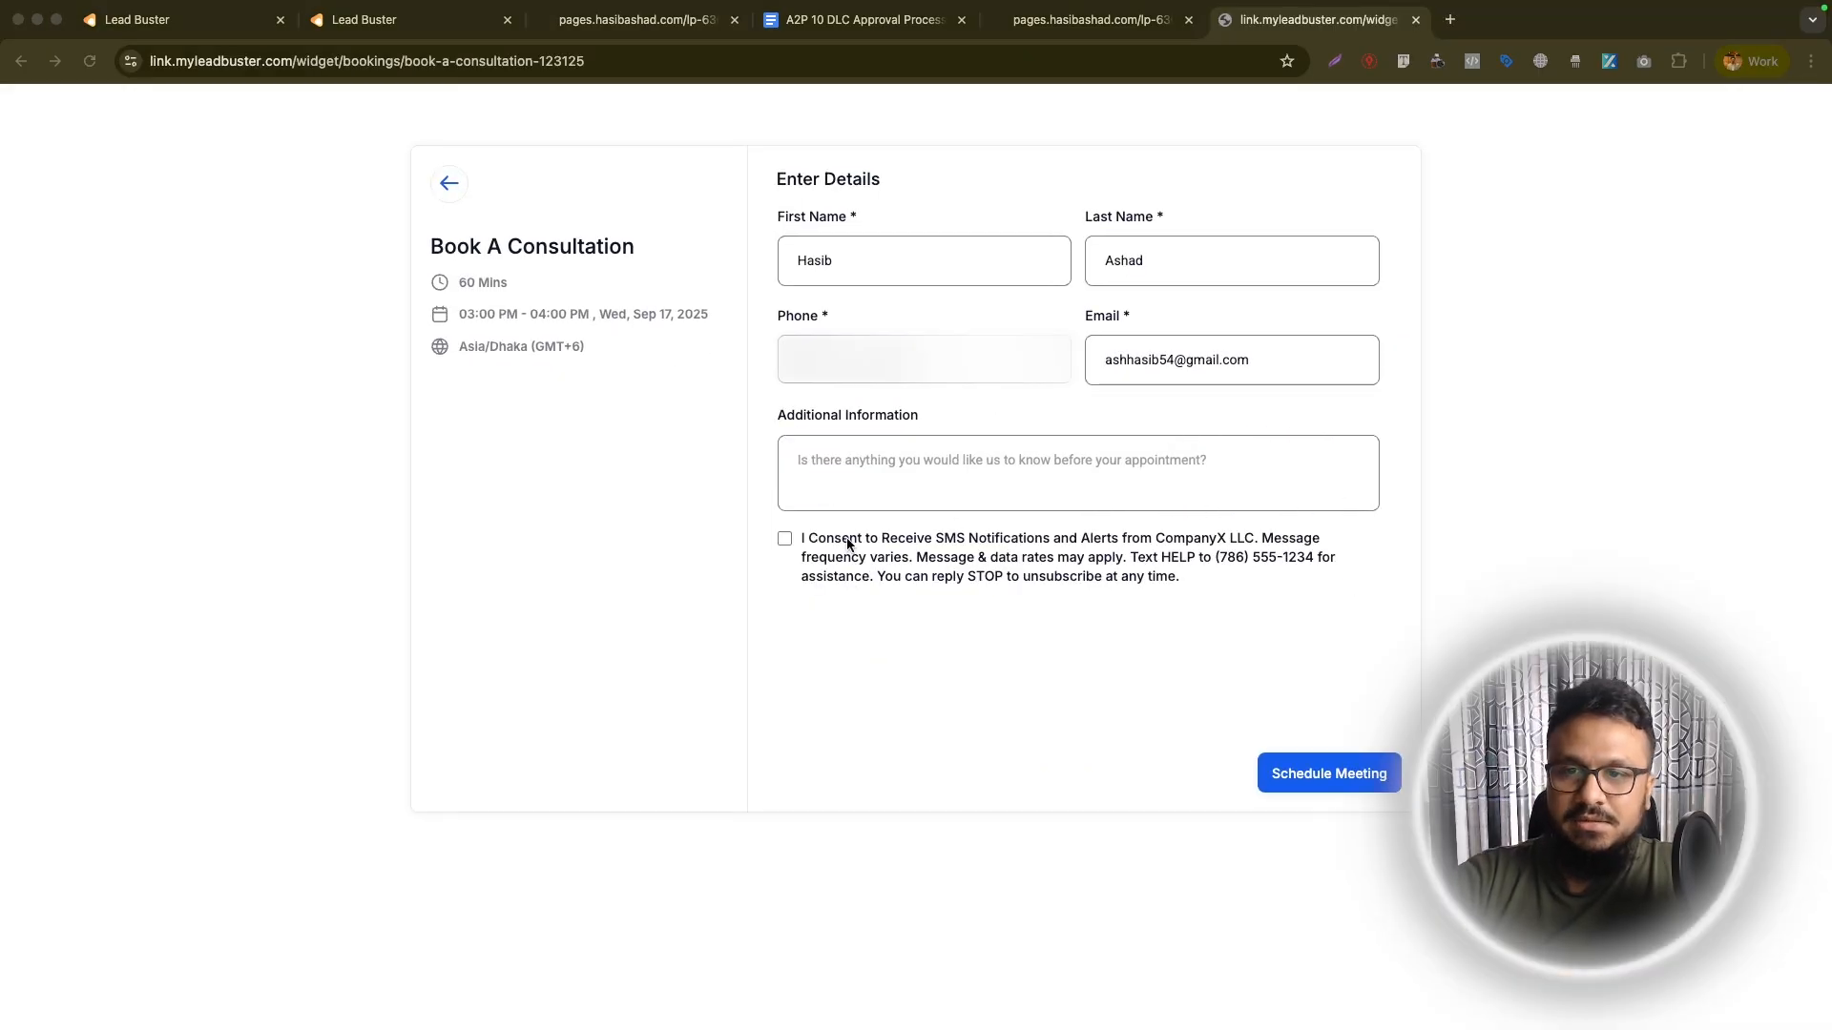
# Compare the SMS consent checkbox text on both booking tabs, then return to the A2P guide
pyautogui.click(638, 19)
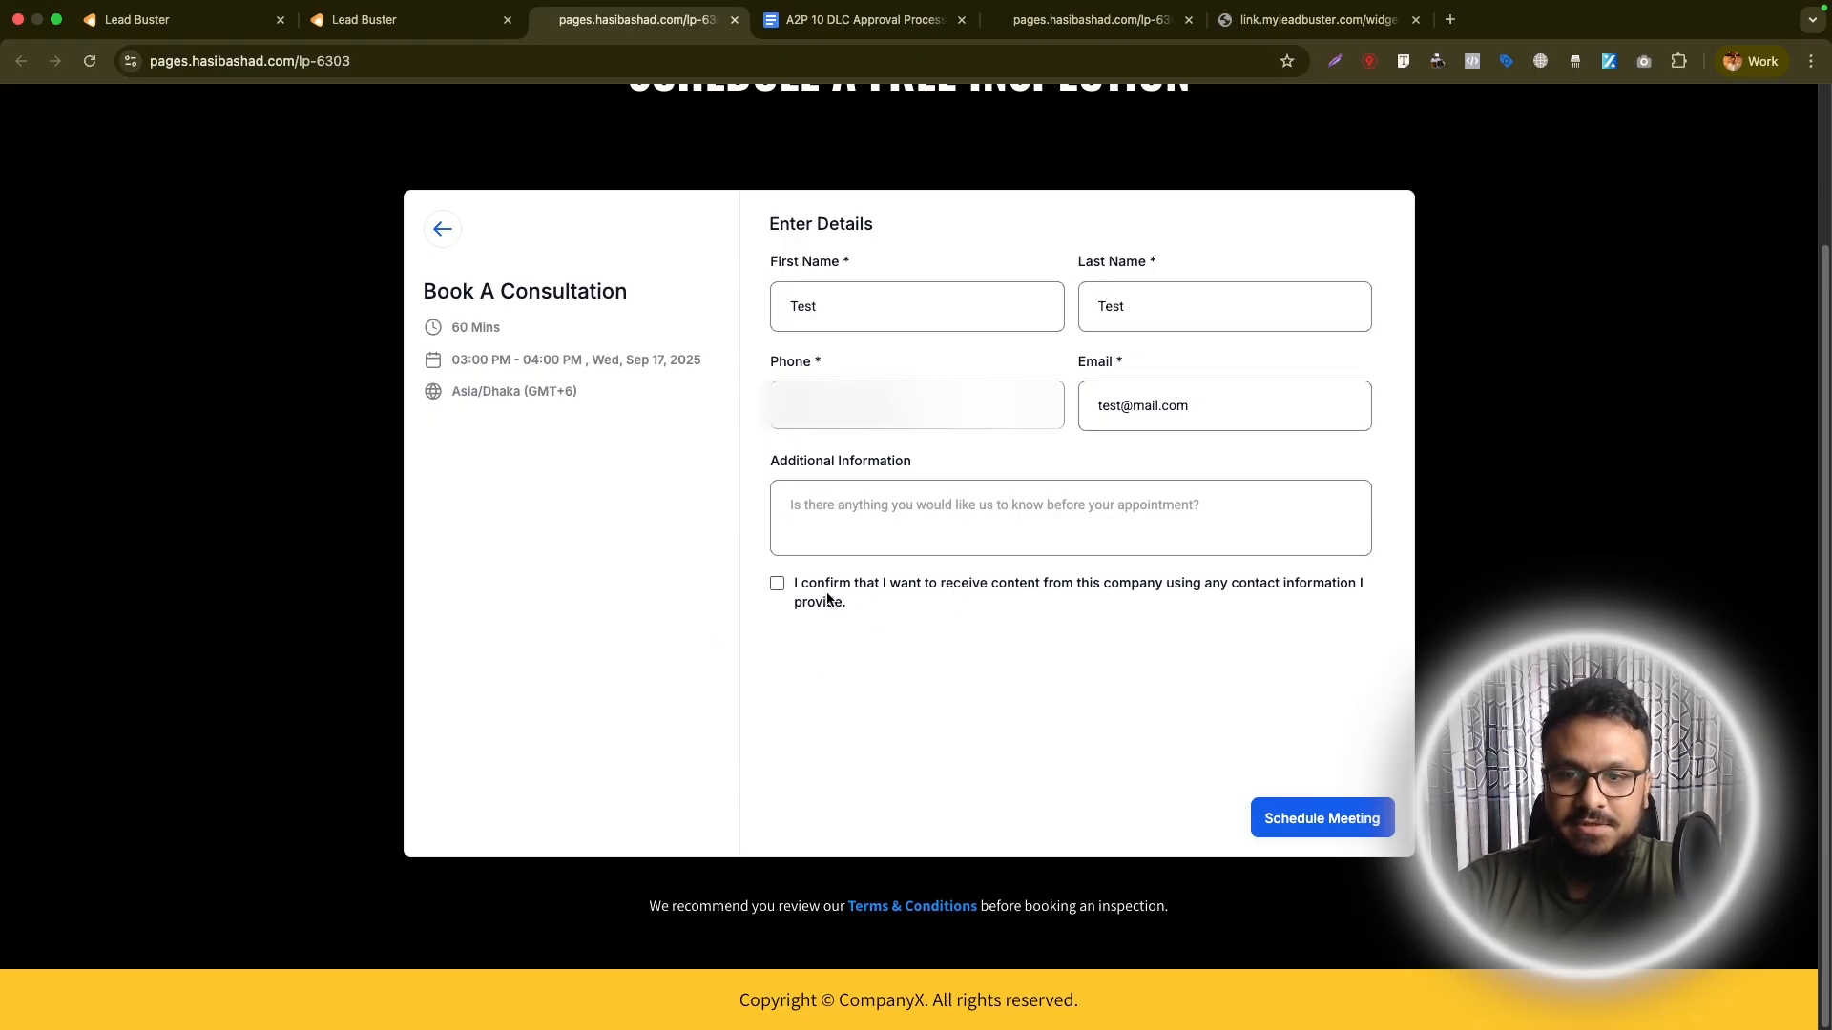
pyautogui.click(1317, 19)
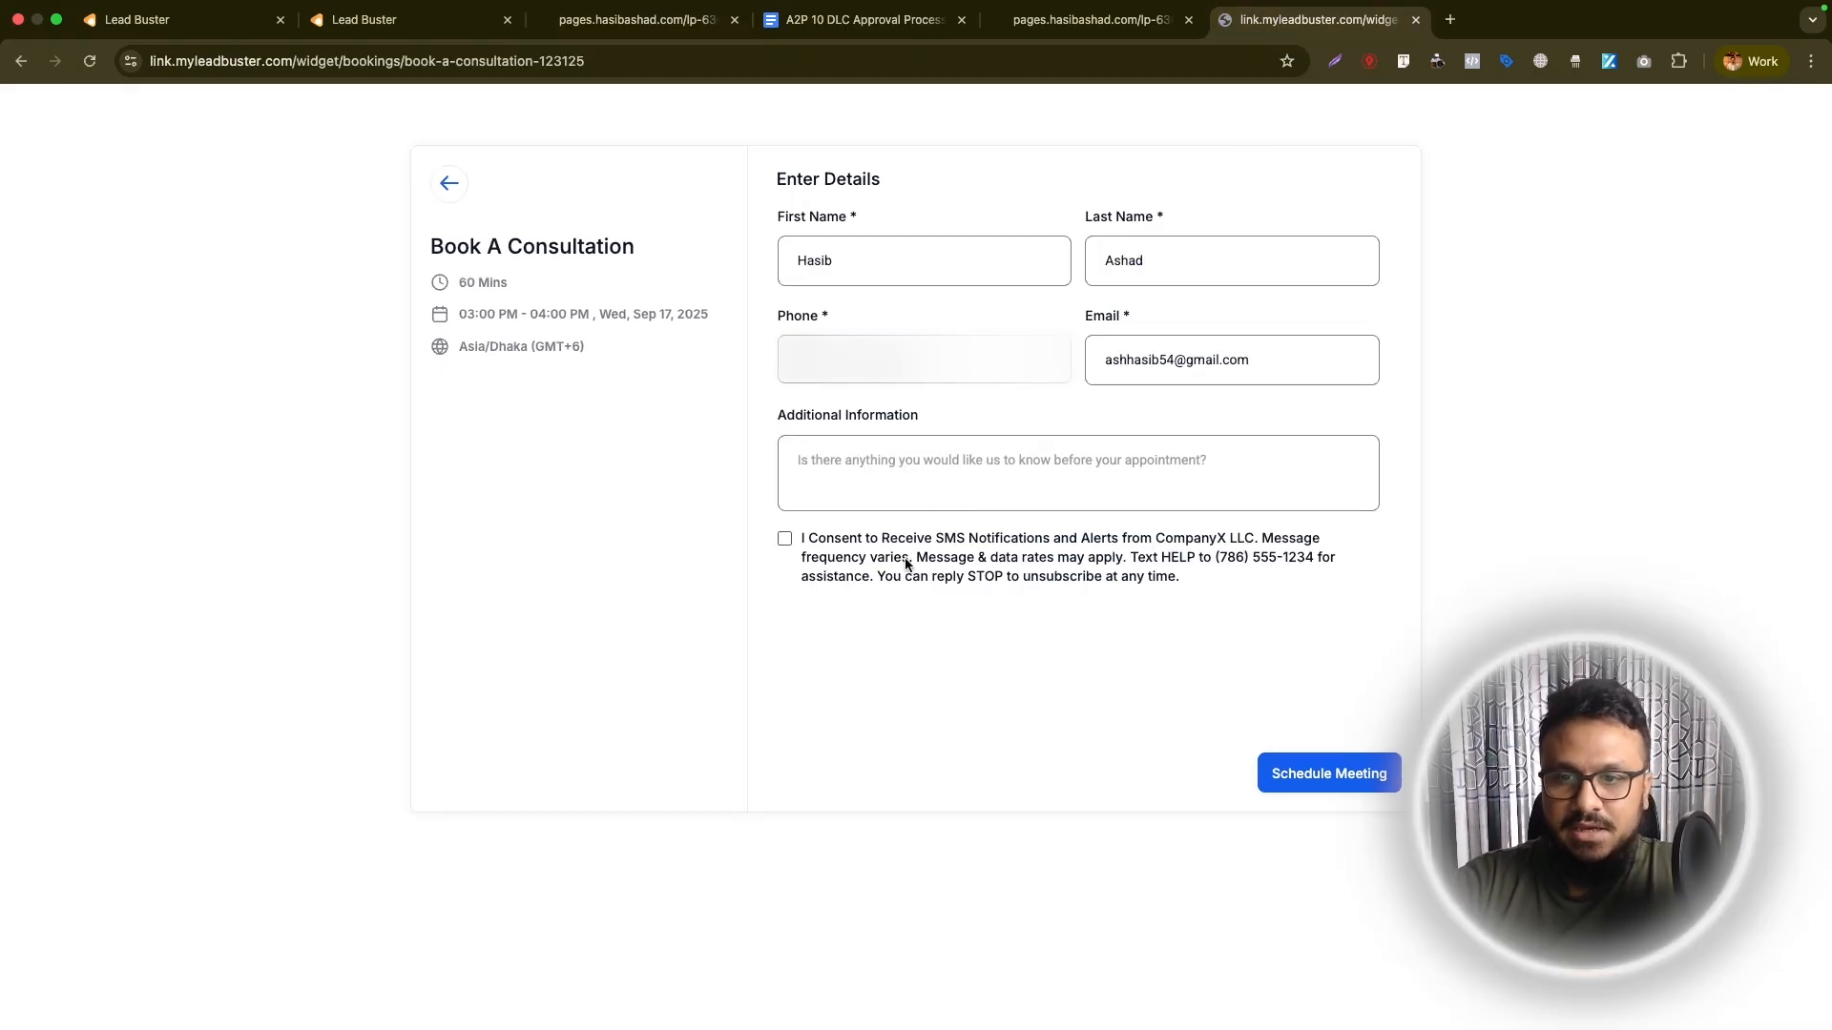
pyautogui.moveTo(800, 539); pyautogui.dragTo(1170, 578)
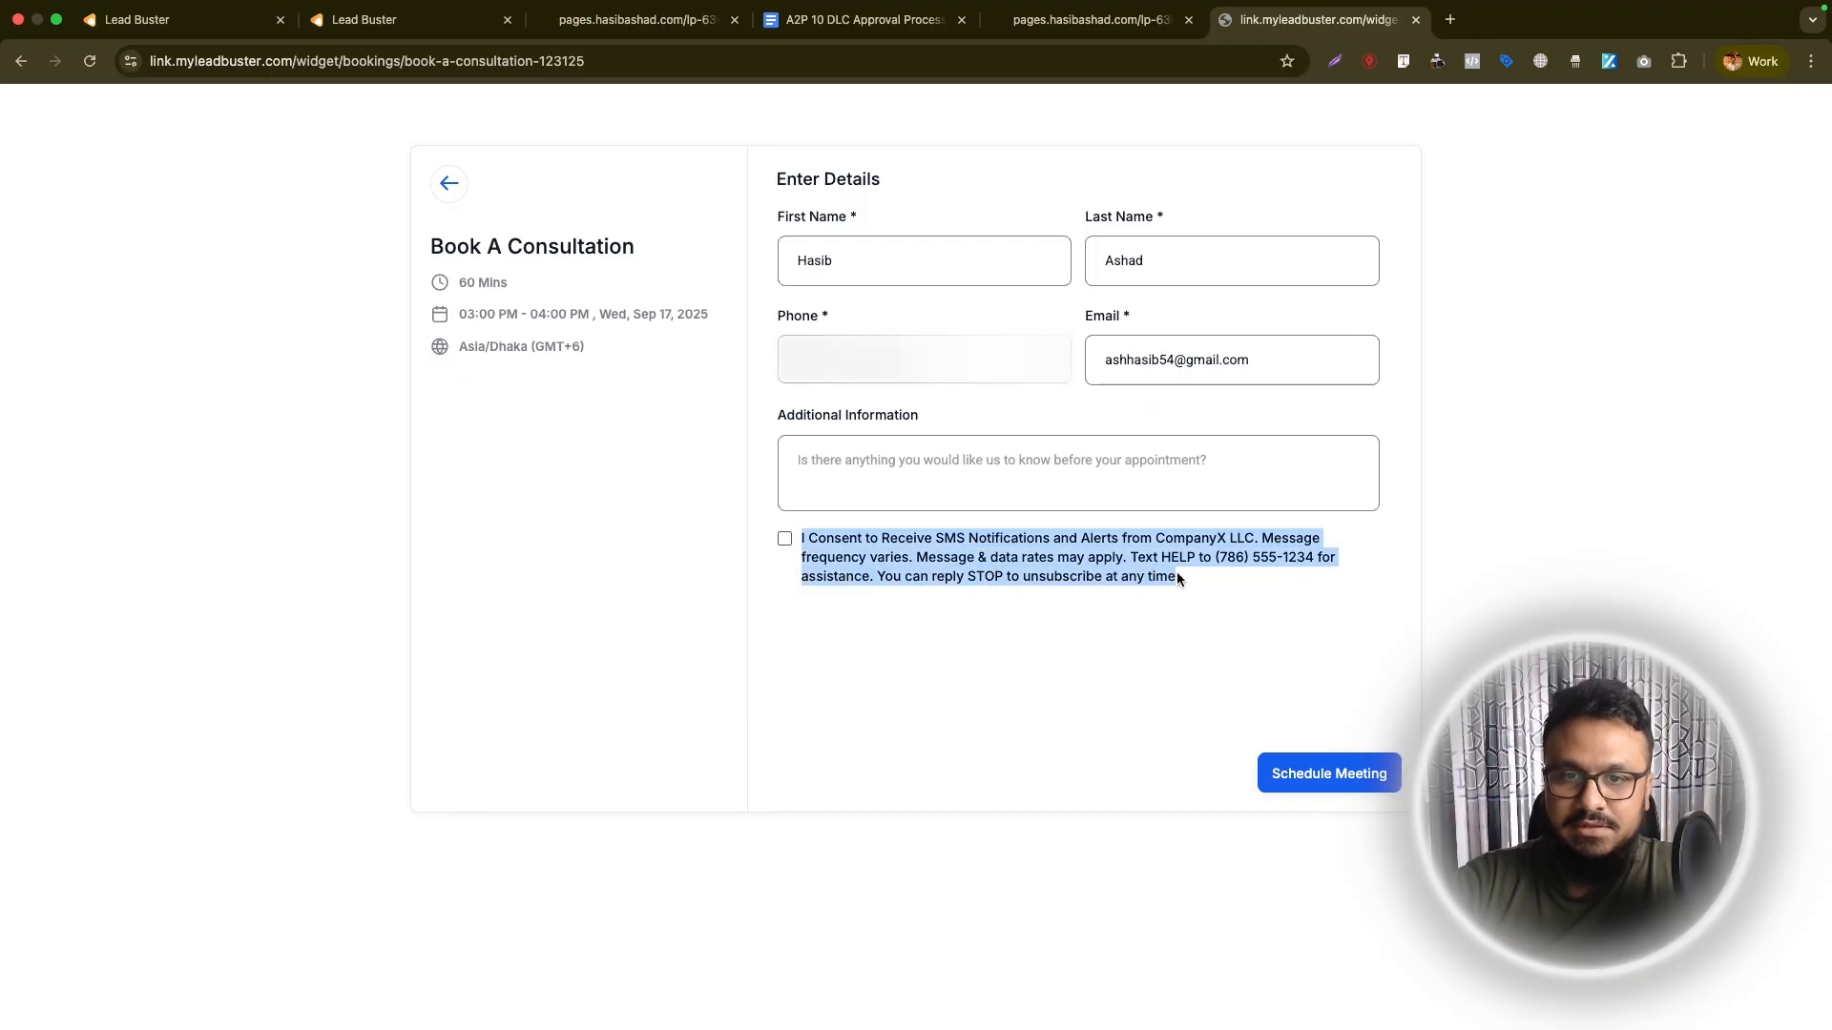
pyautogui.doubleClick(955, 539)
pyautogui.click(241, 414)
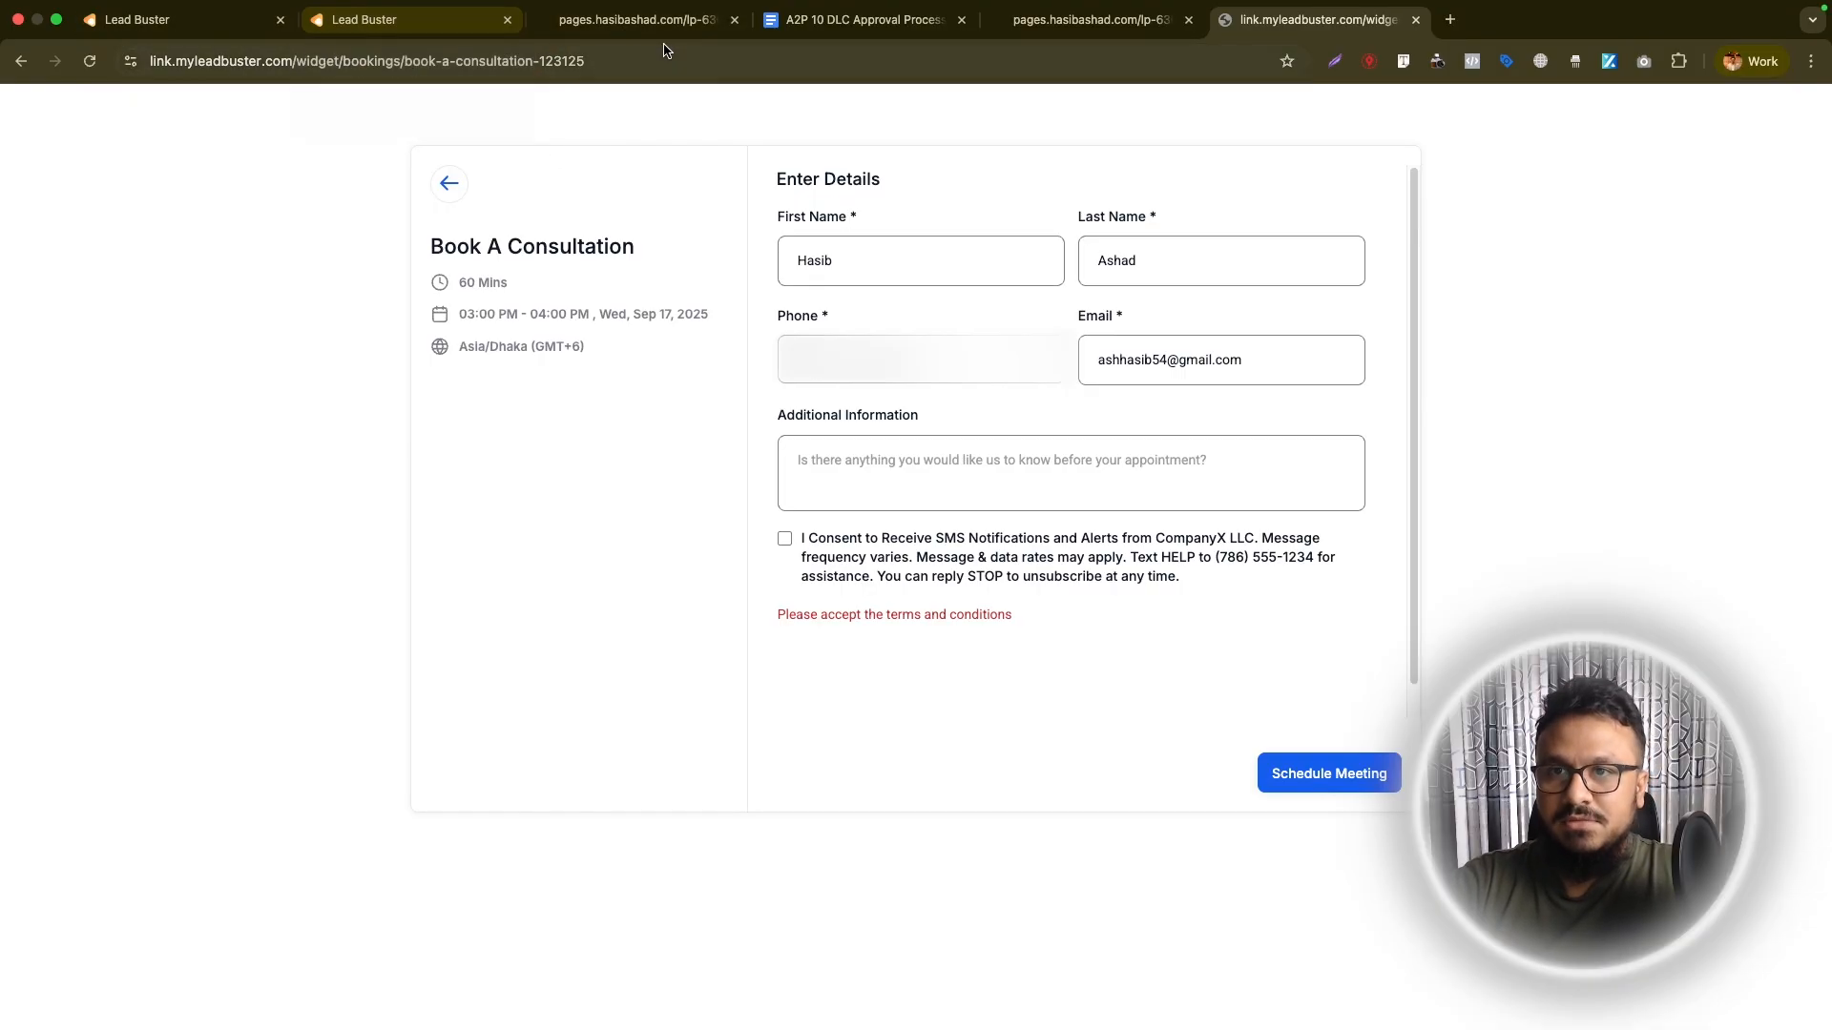
pyautogui.click(839, 31)
pyautogui.scroll(-3, 1141, 530)
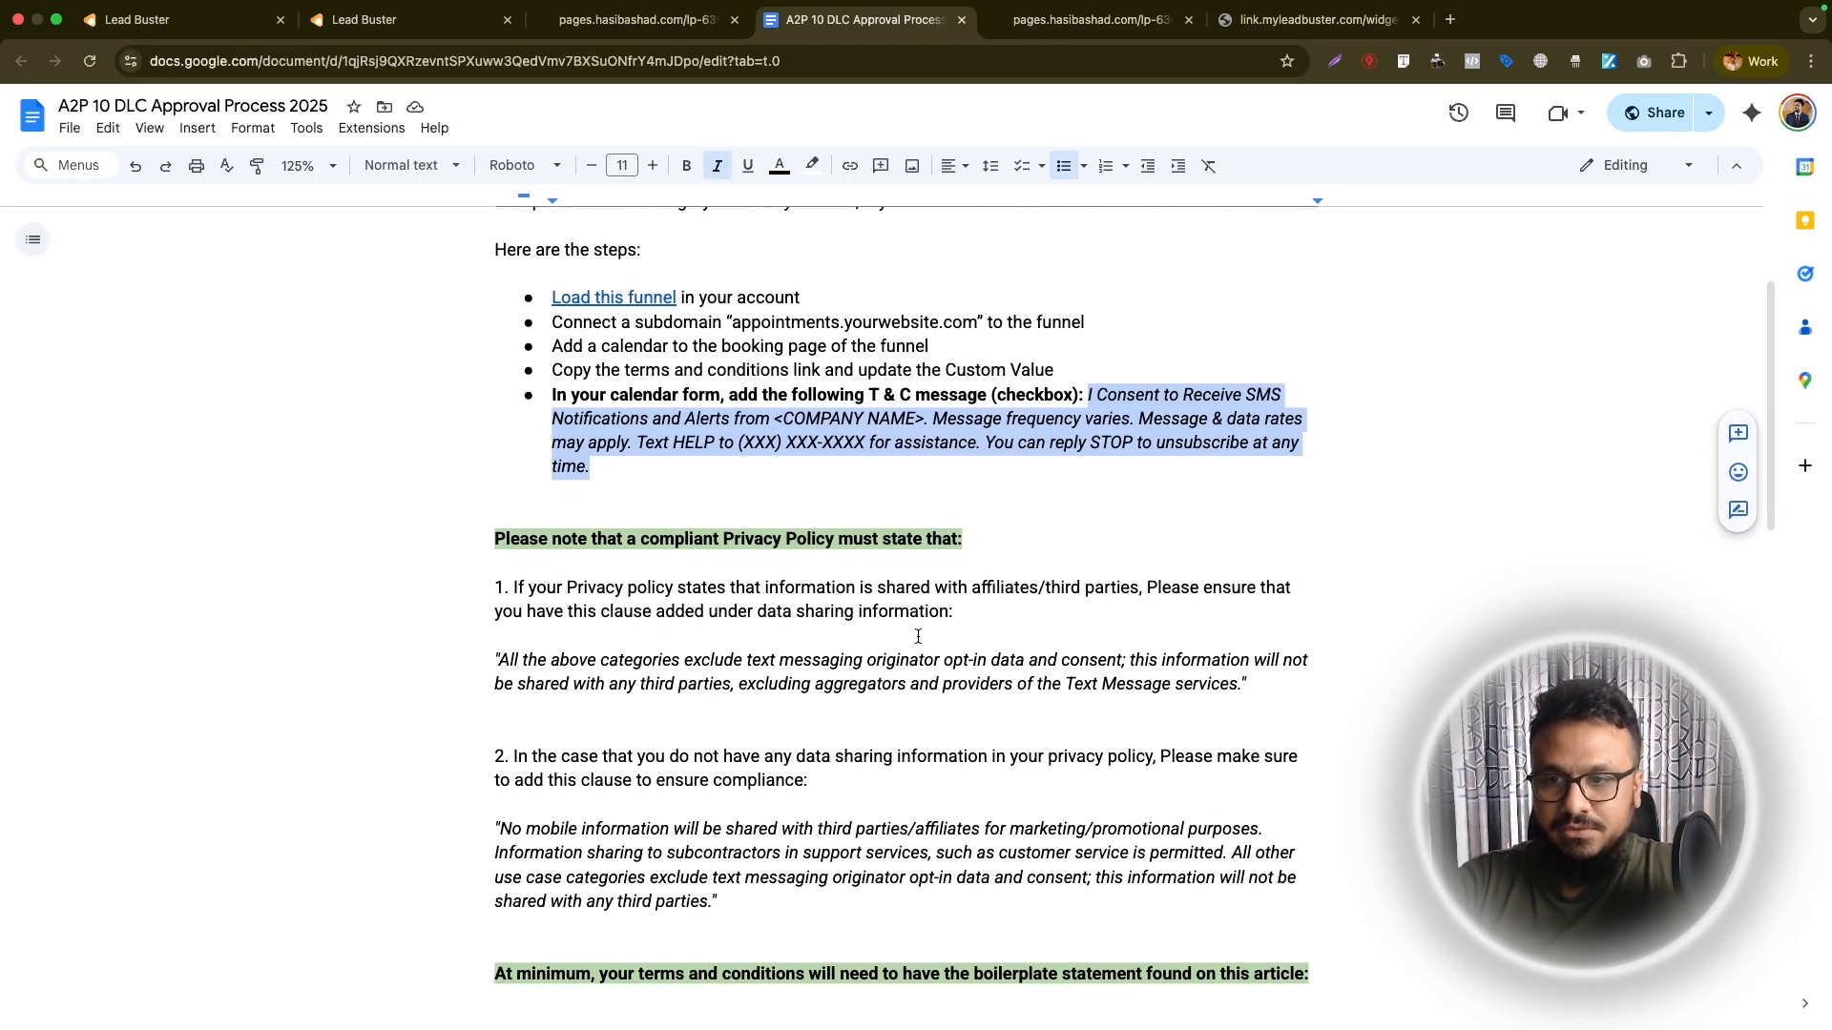
# Find and select the T & C consent sentence in the A2P guide, then go back to Trust Center
pyautogui.scroll(-15, 878, 452)
pyautogui.scroll(15, 878, 451)
pyautogui.click(621, 704)
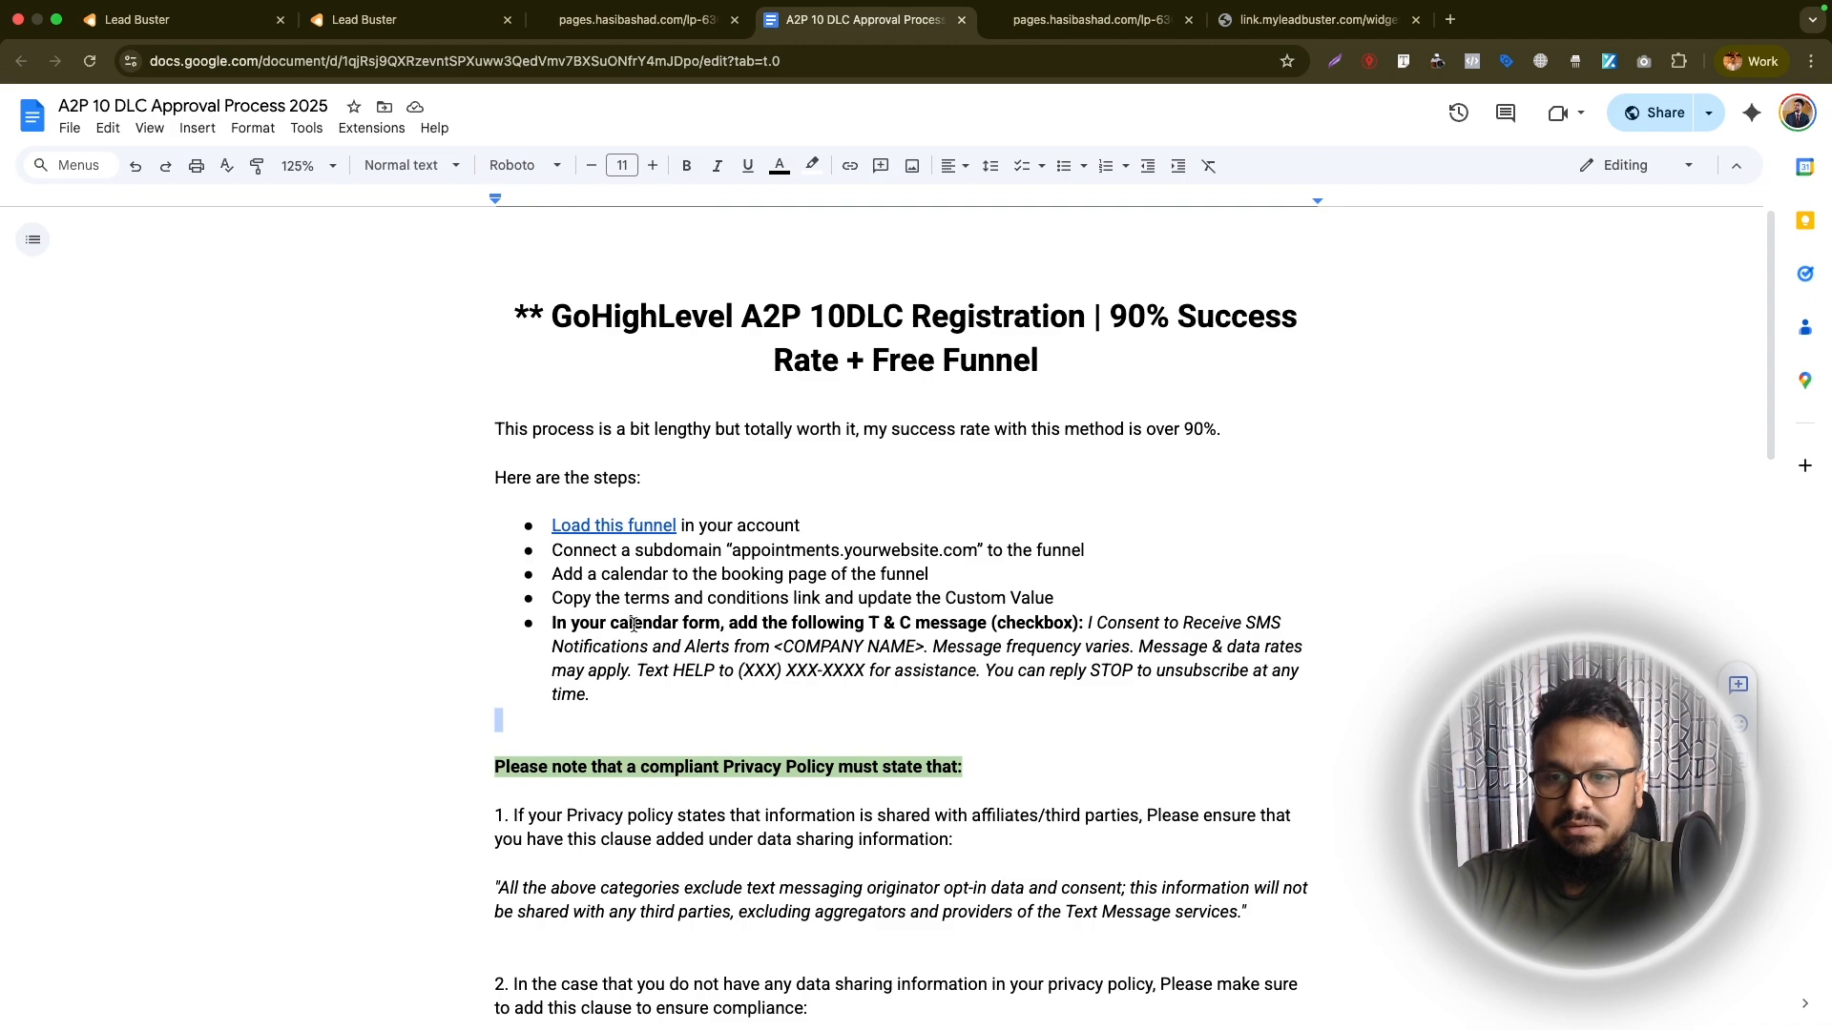
pyautogui.click(620, 703)
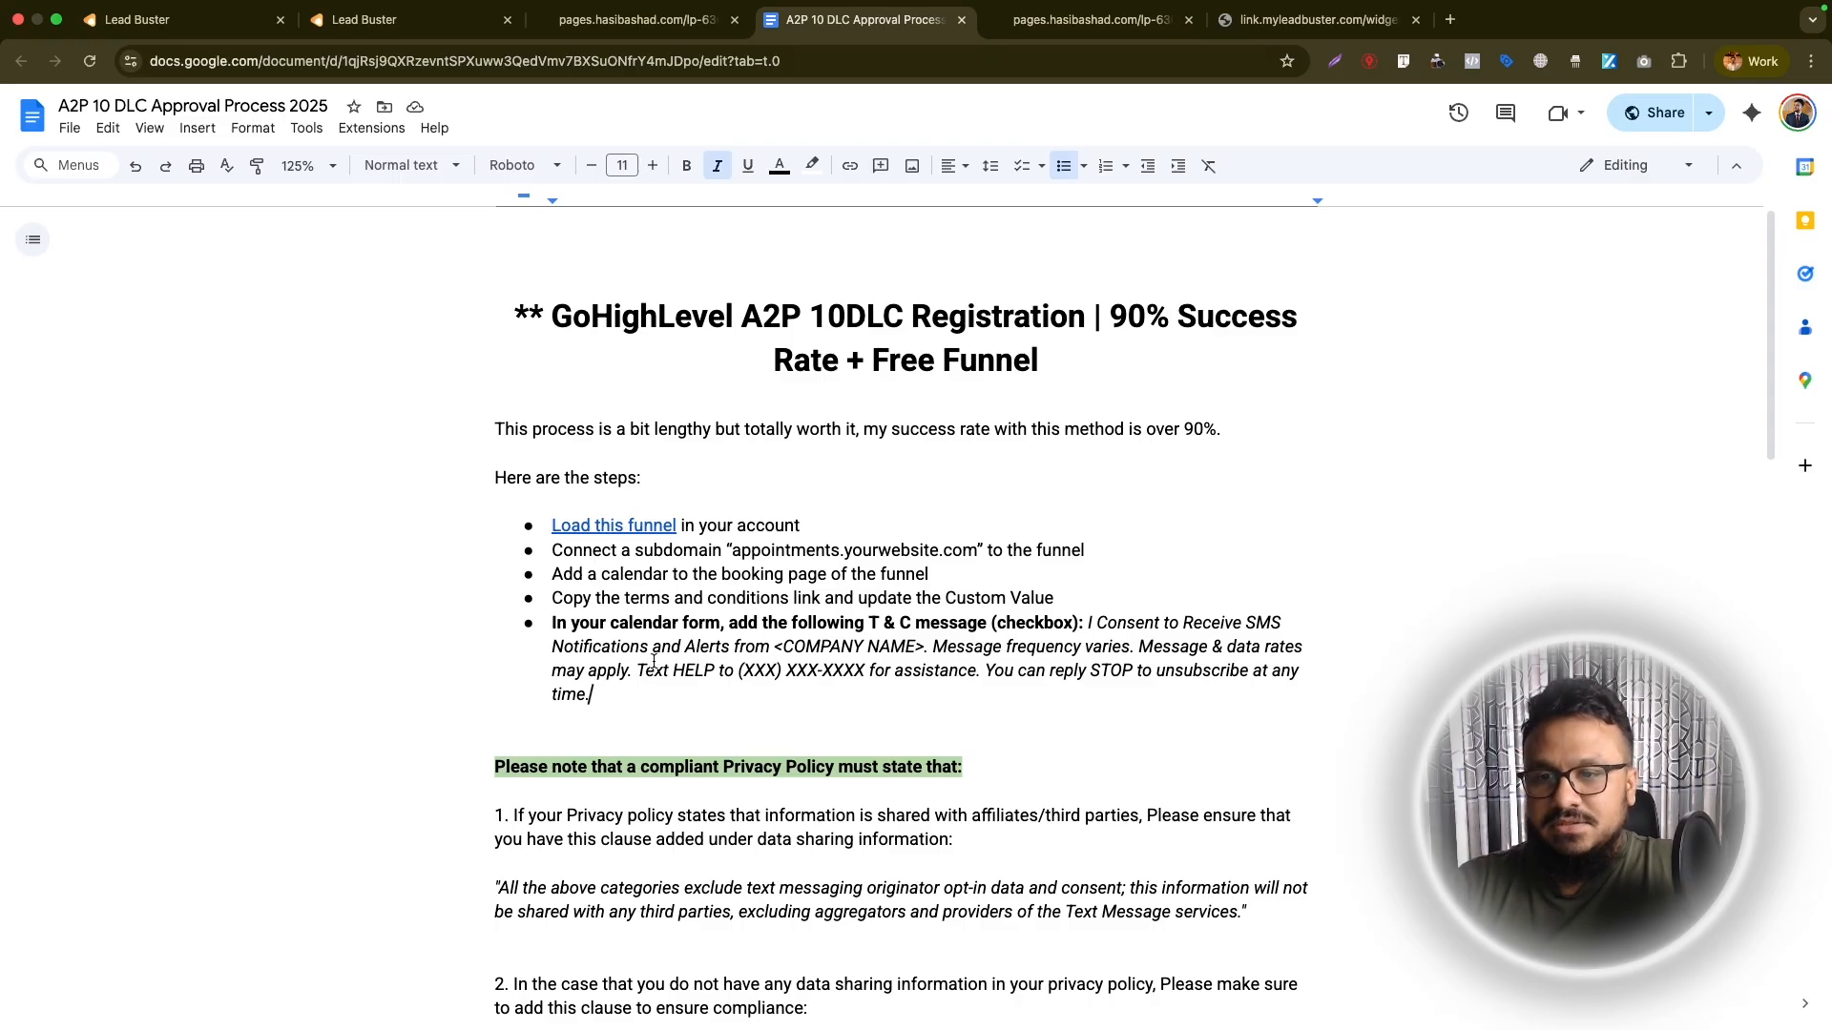
pyautogui.moveTo(593, 696); pyautogui.dragTo(1089, 625)
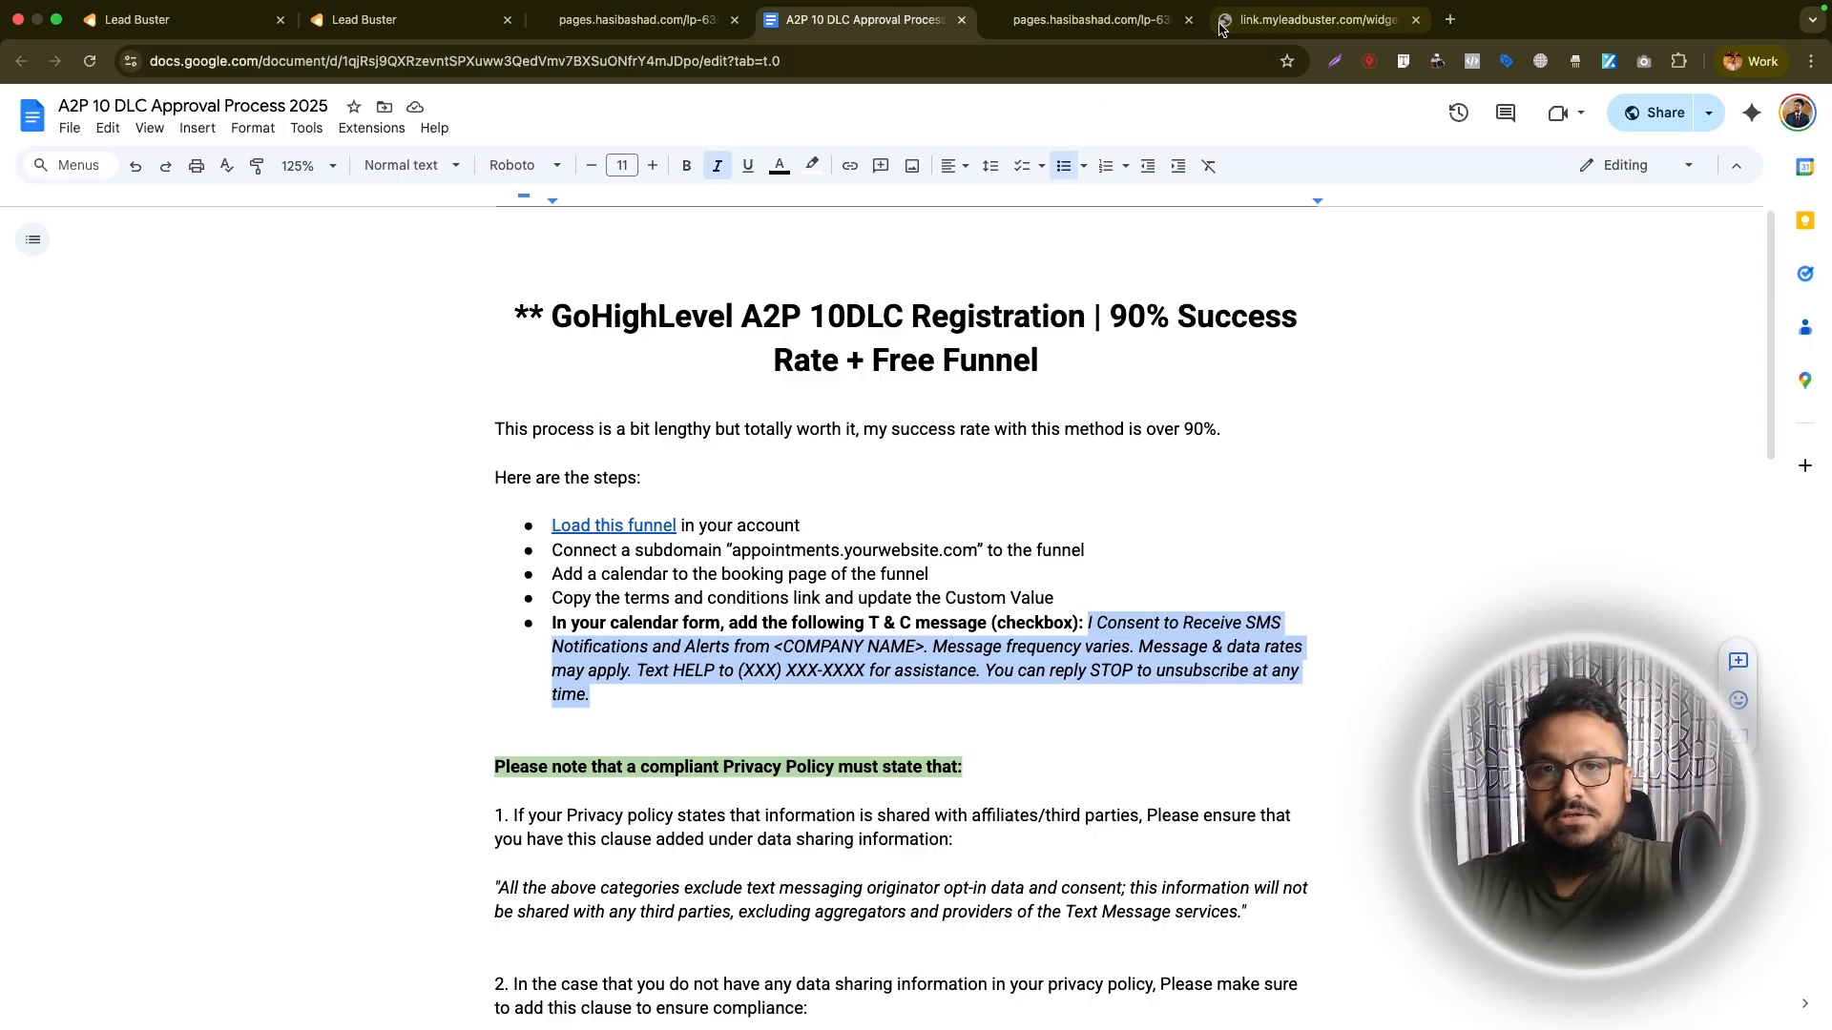
pyautogui.click(162, 19)
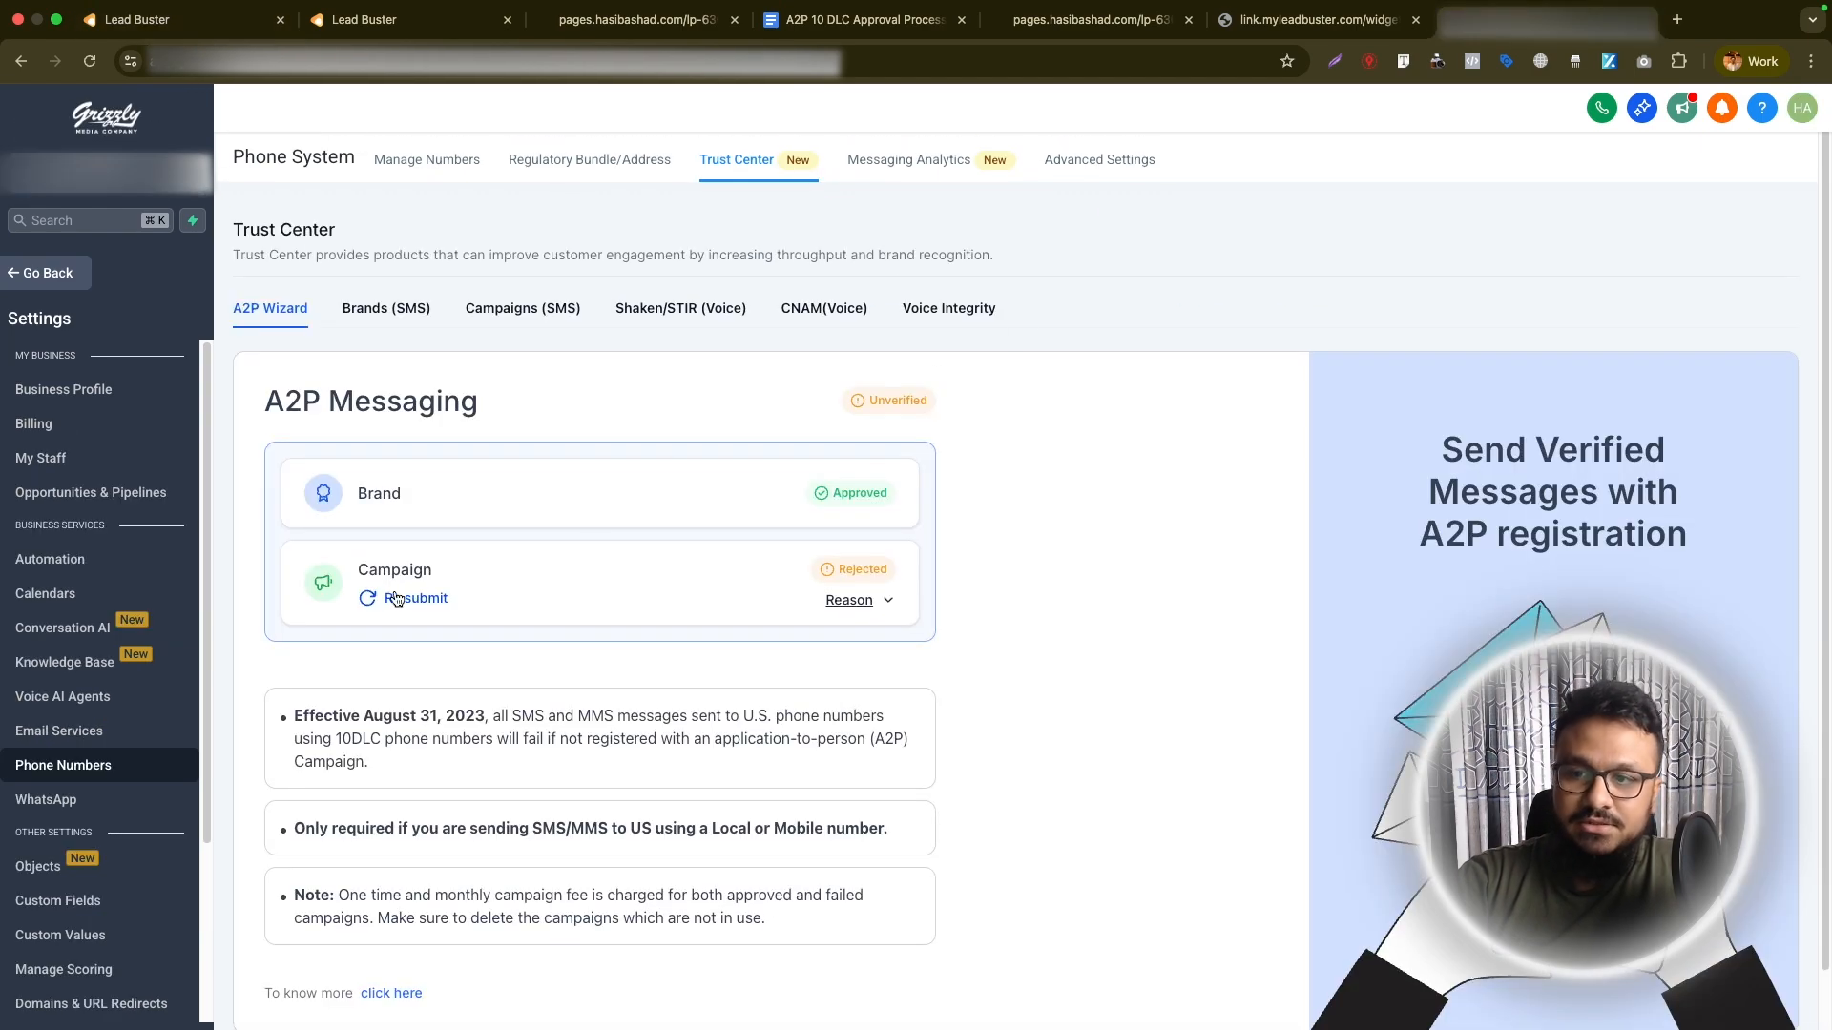
# Resubmit the rejected campaign through to User Consent and tick the fee acknowledgement checkbox
pyautogui.click(397, 597)
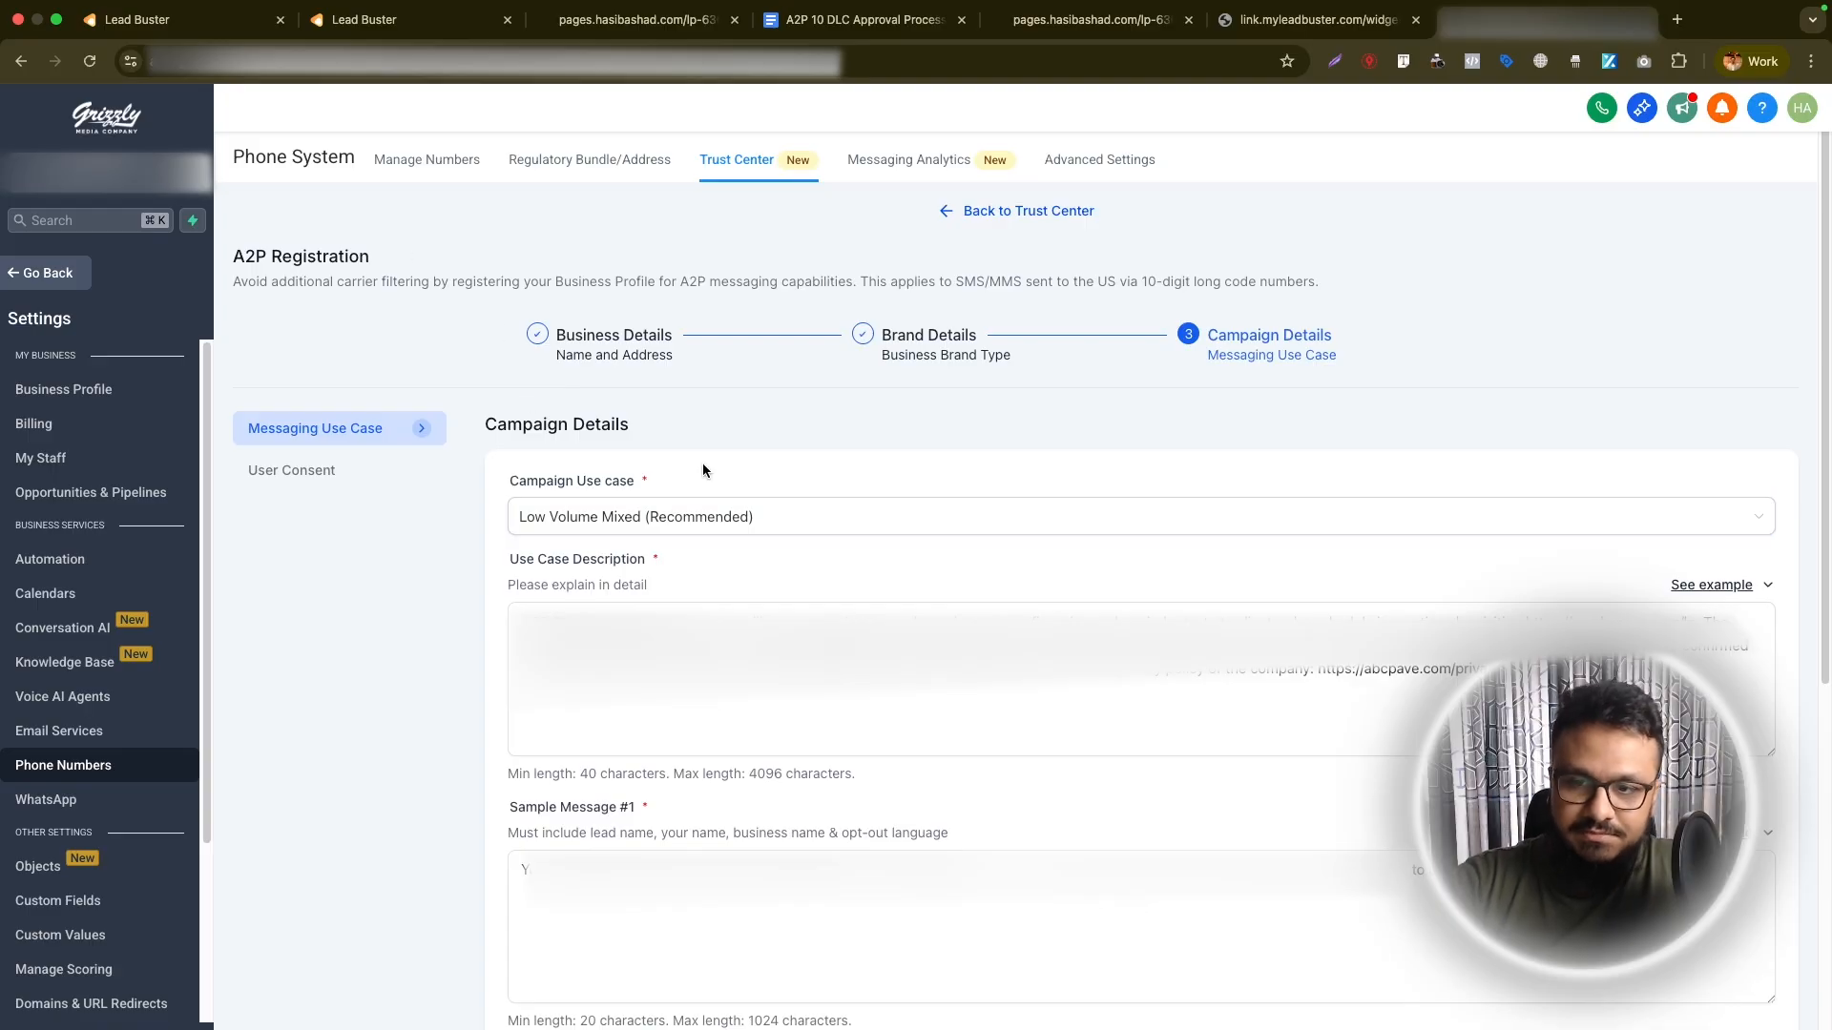
pyautogui.scroll(-6, 707, 465)
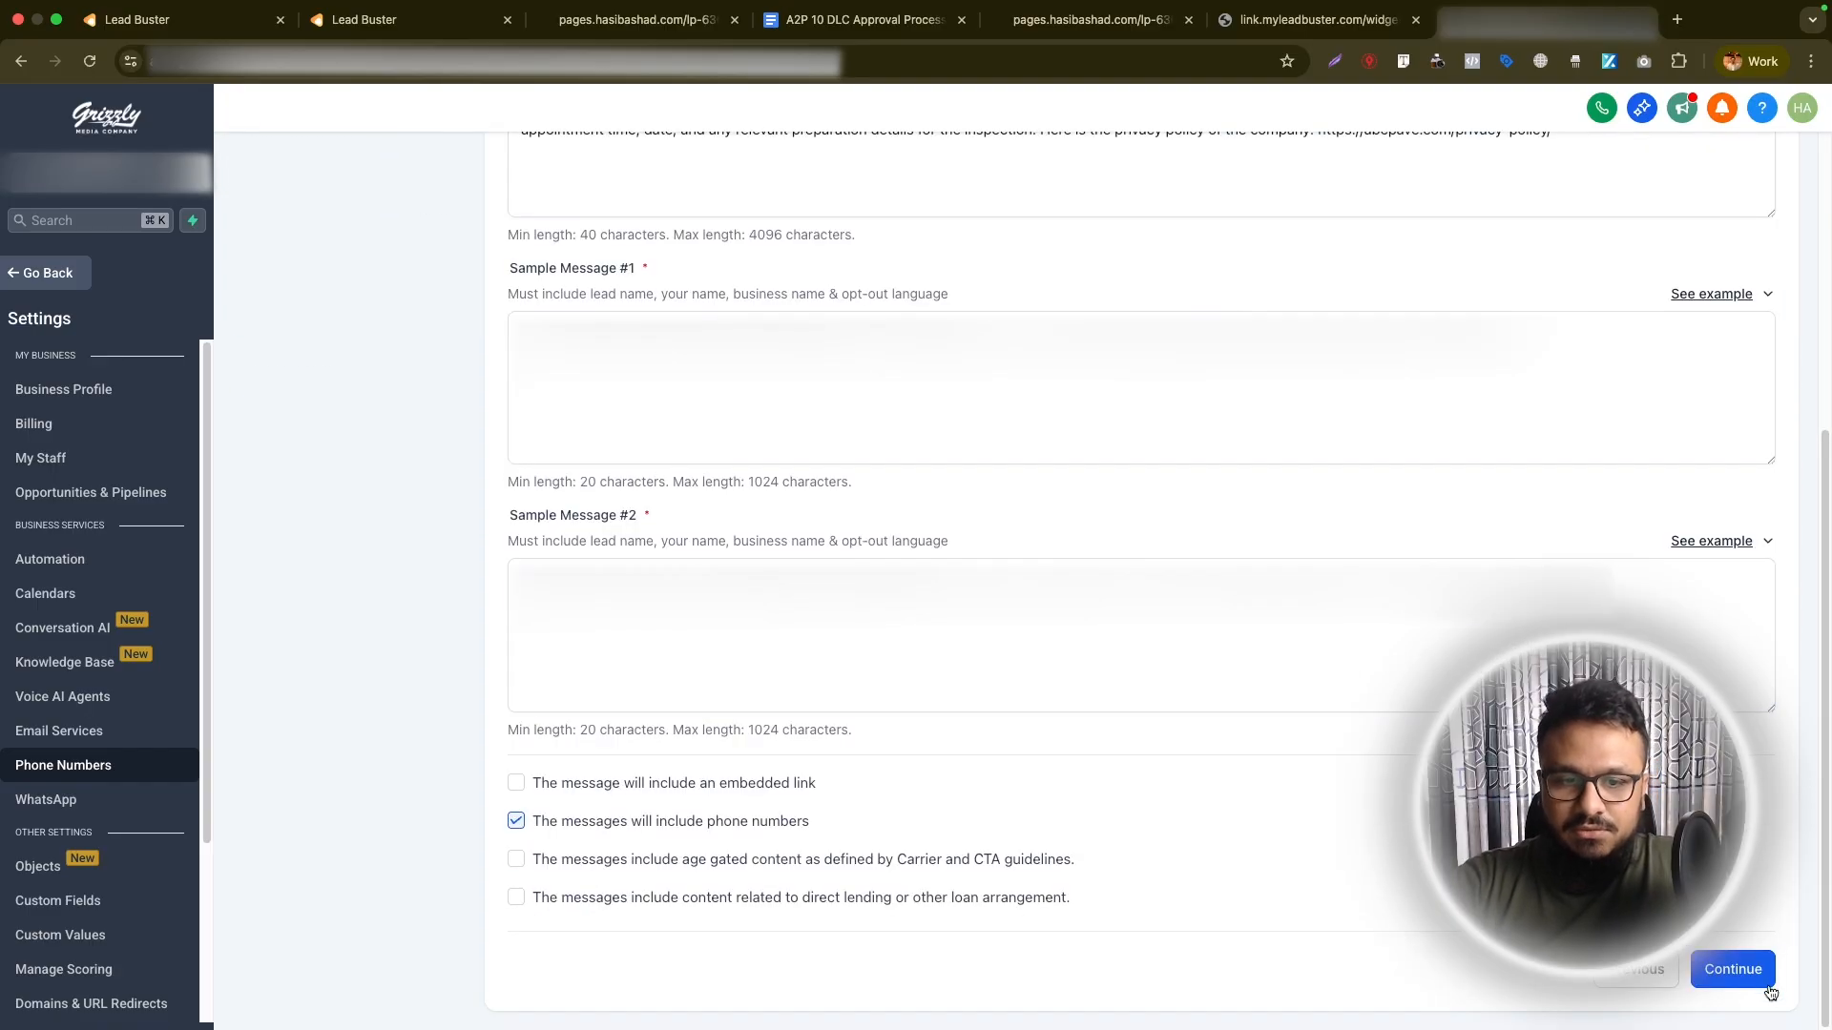
pyautogui.click(1733, 969)
pyautogui.click(540, 845)
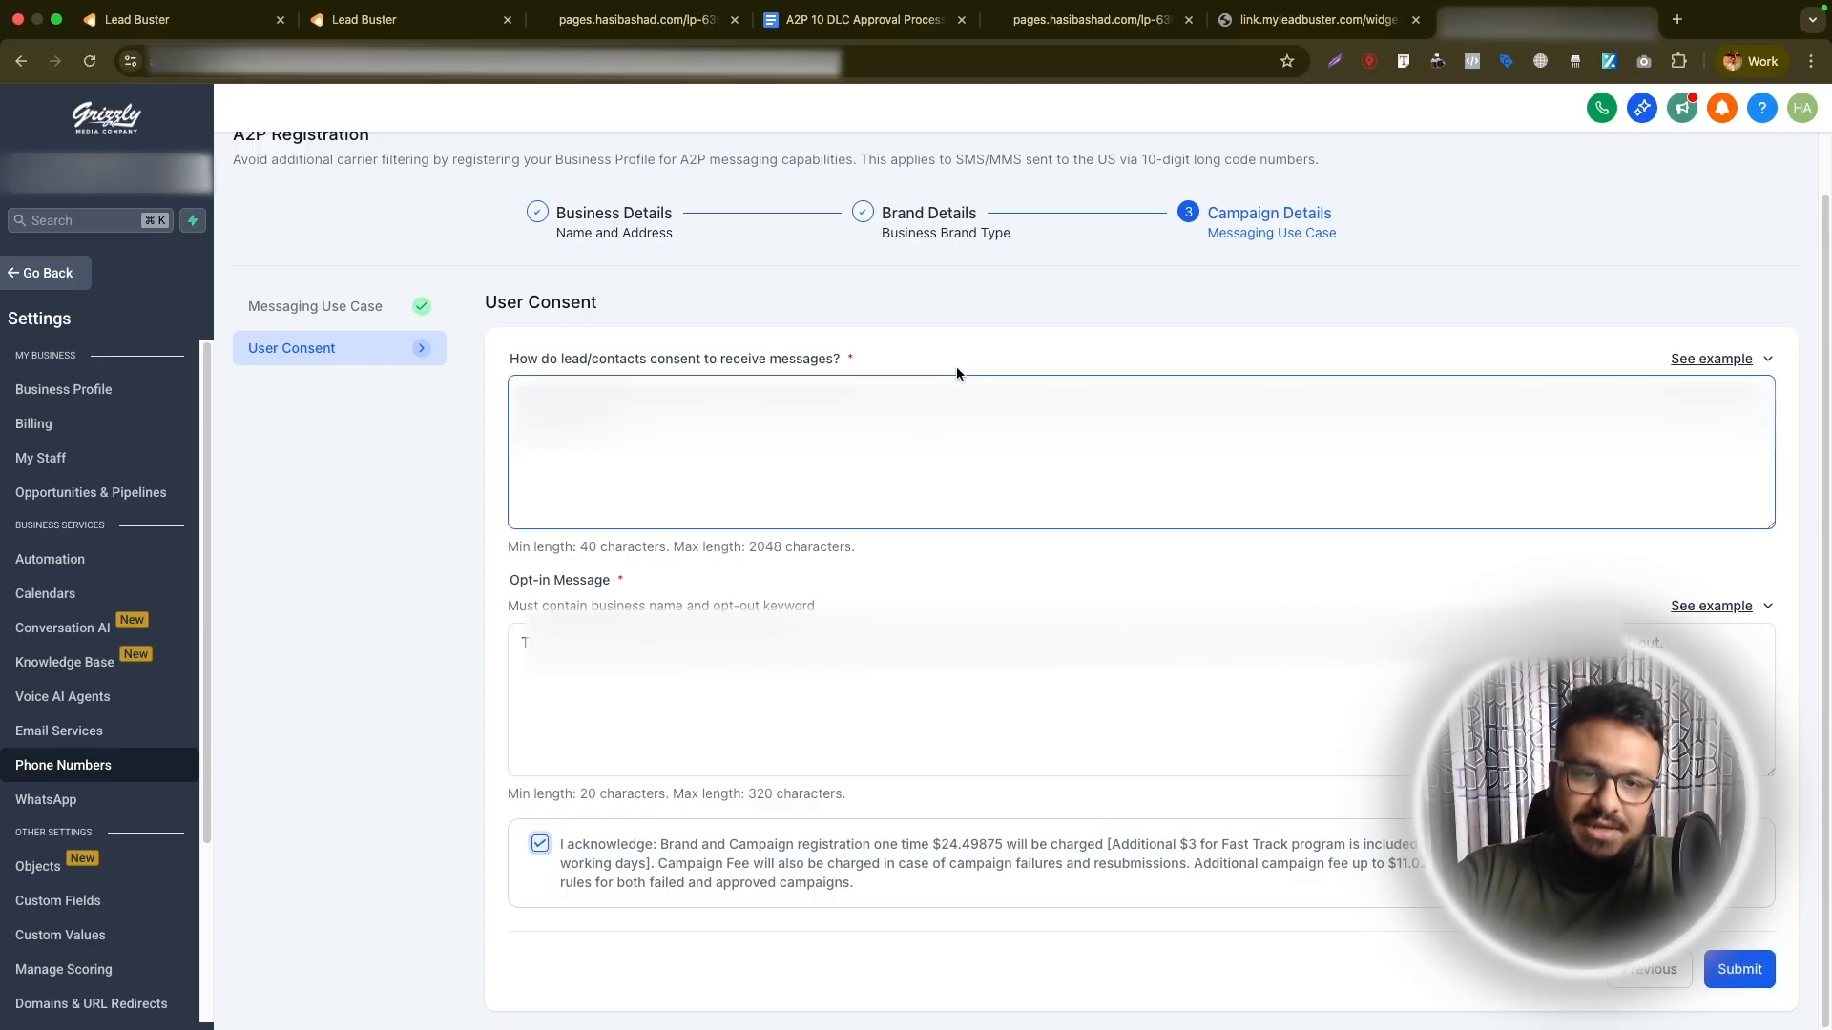
pyautogui.scroll(2, 959, 372)
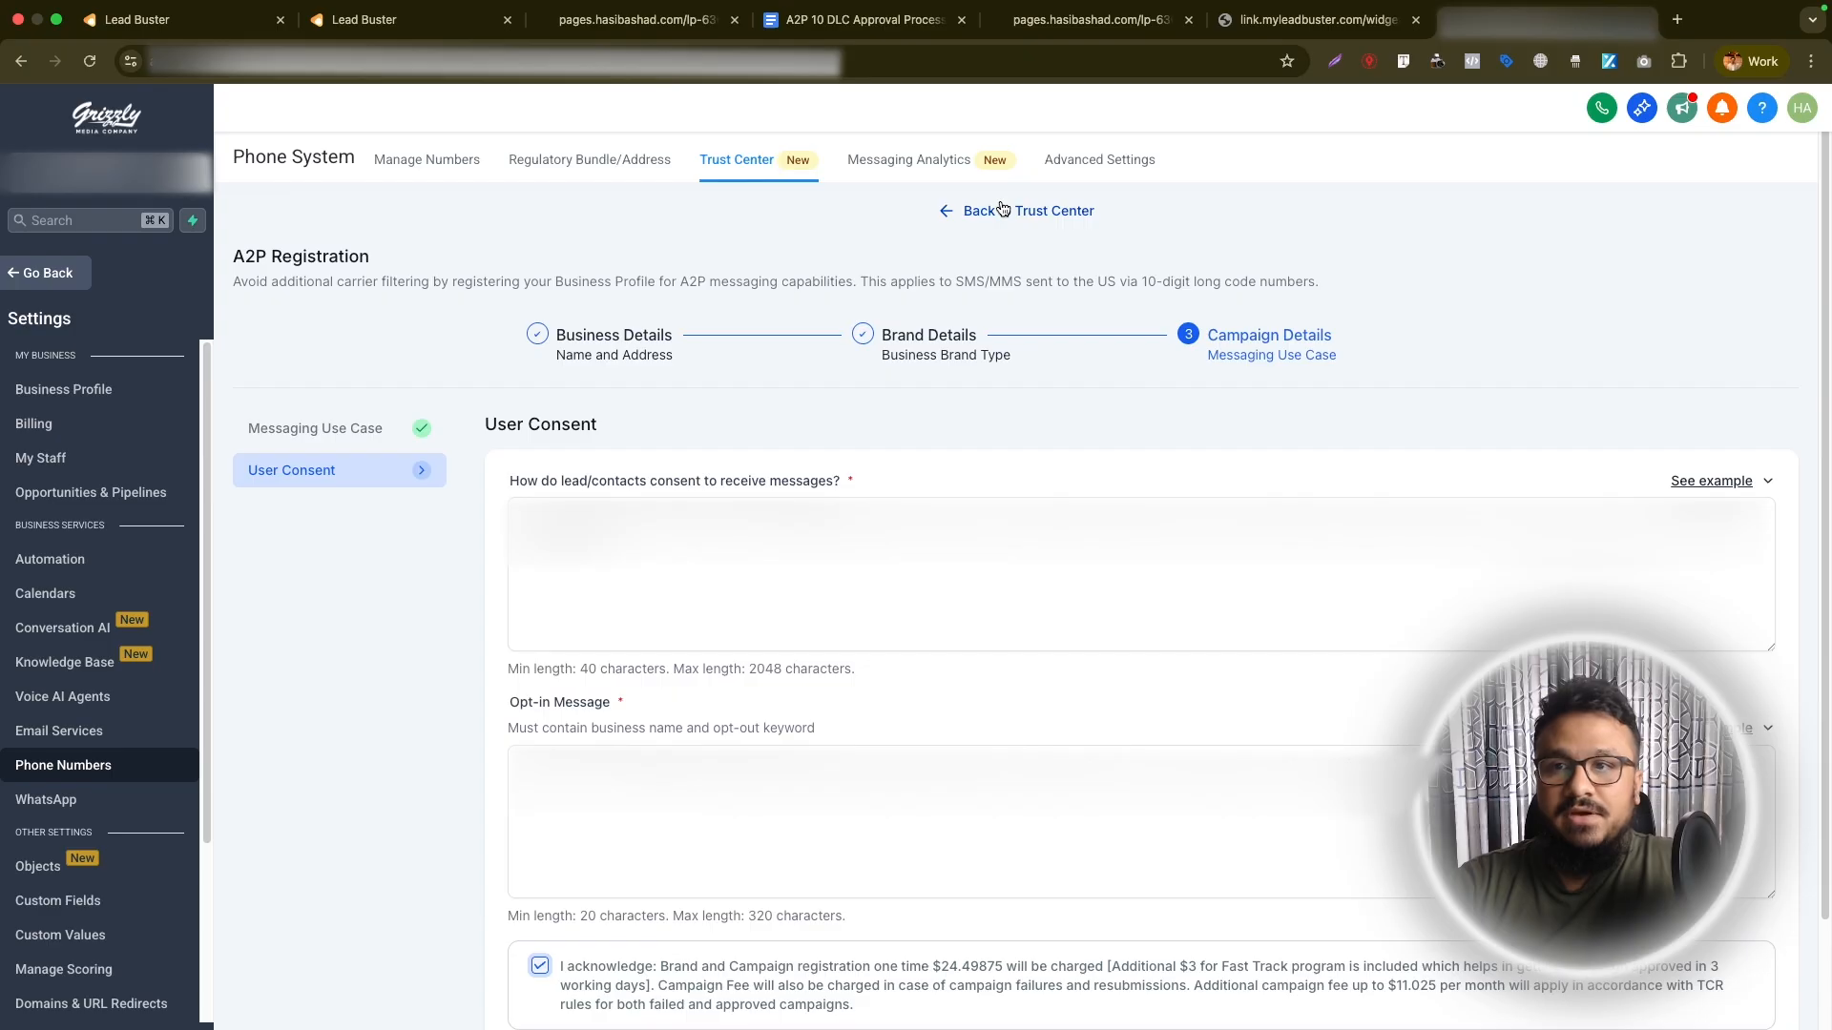
pyautogui.click(821, 21)
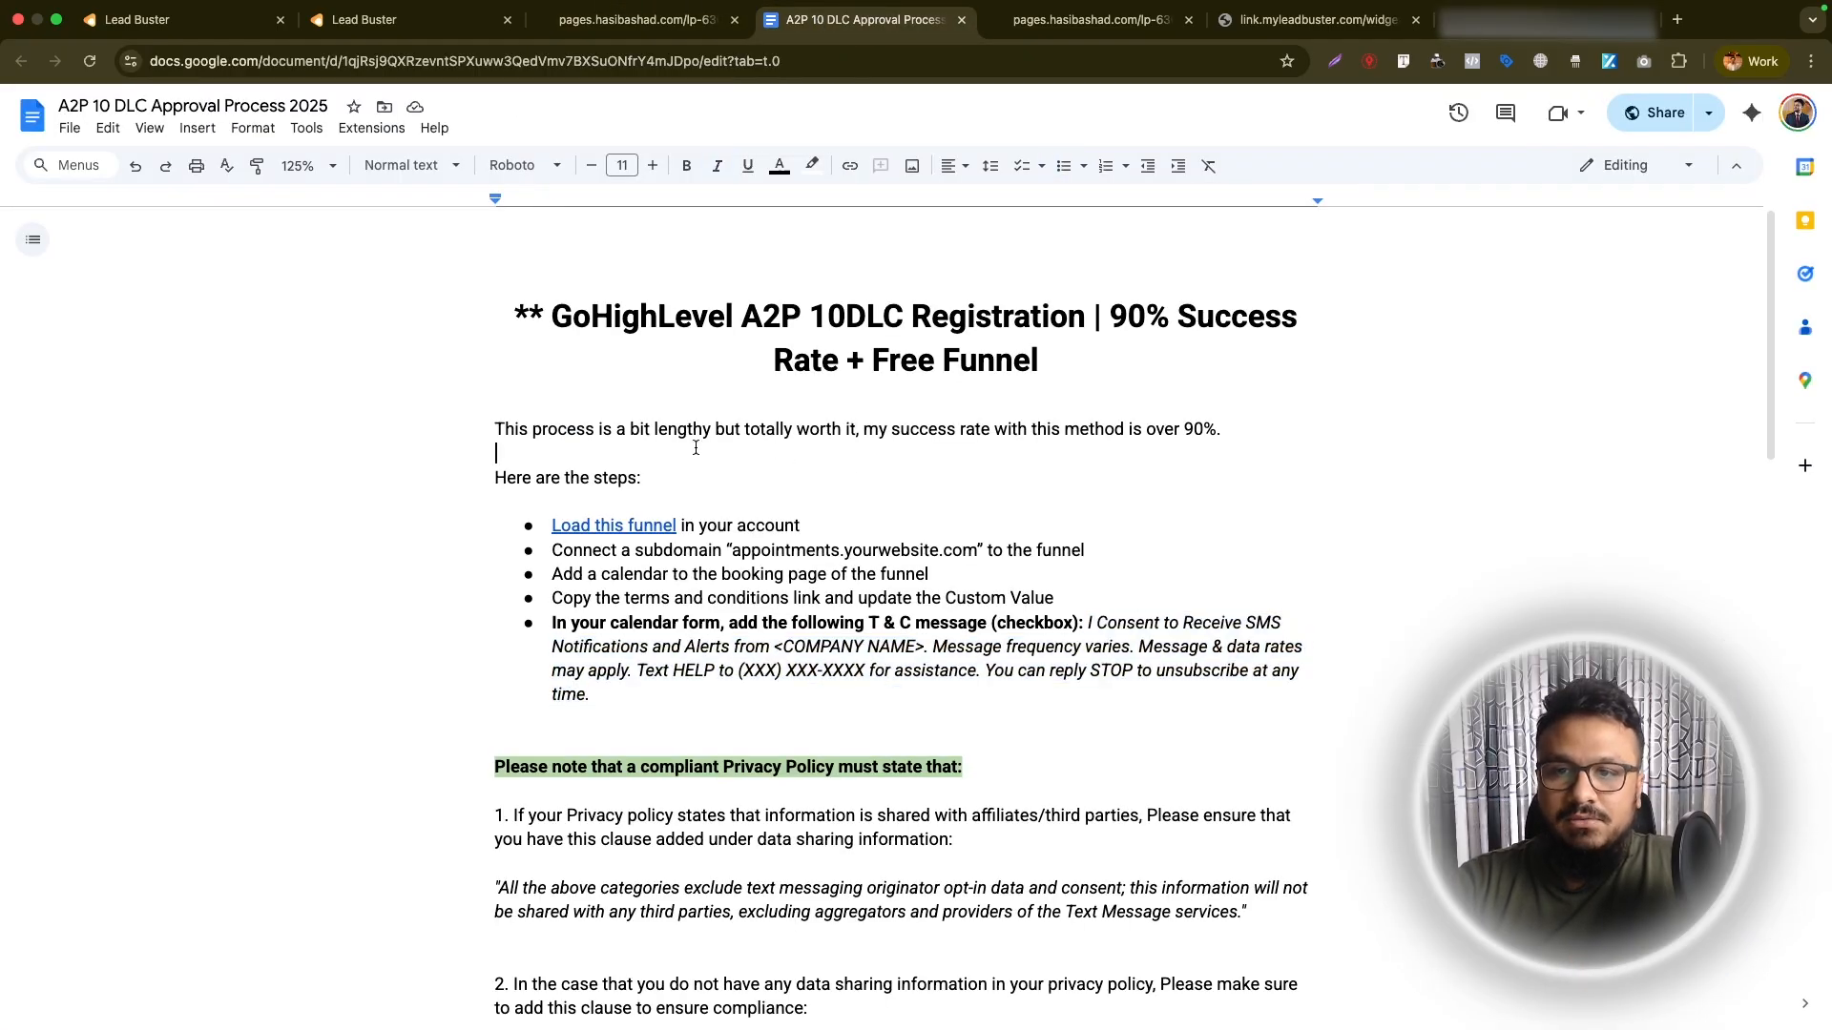
pyautogui.scroll(-18, 839, 728)
pyautogui.scroll(18, 836, 728)
pyautogui.scroll(-6, 736, 707)
pyautogui.scroll(2, 618, 603)
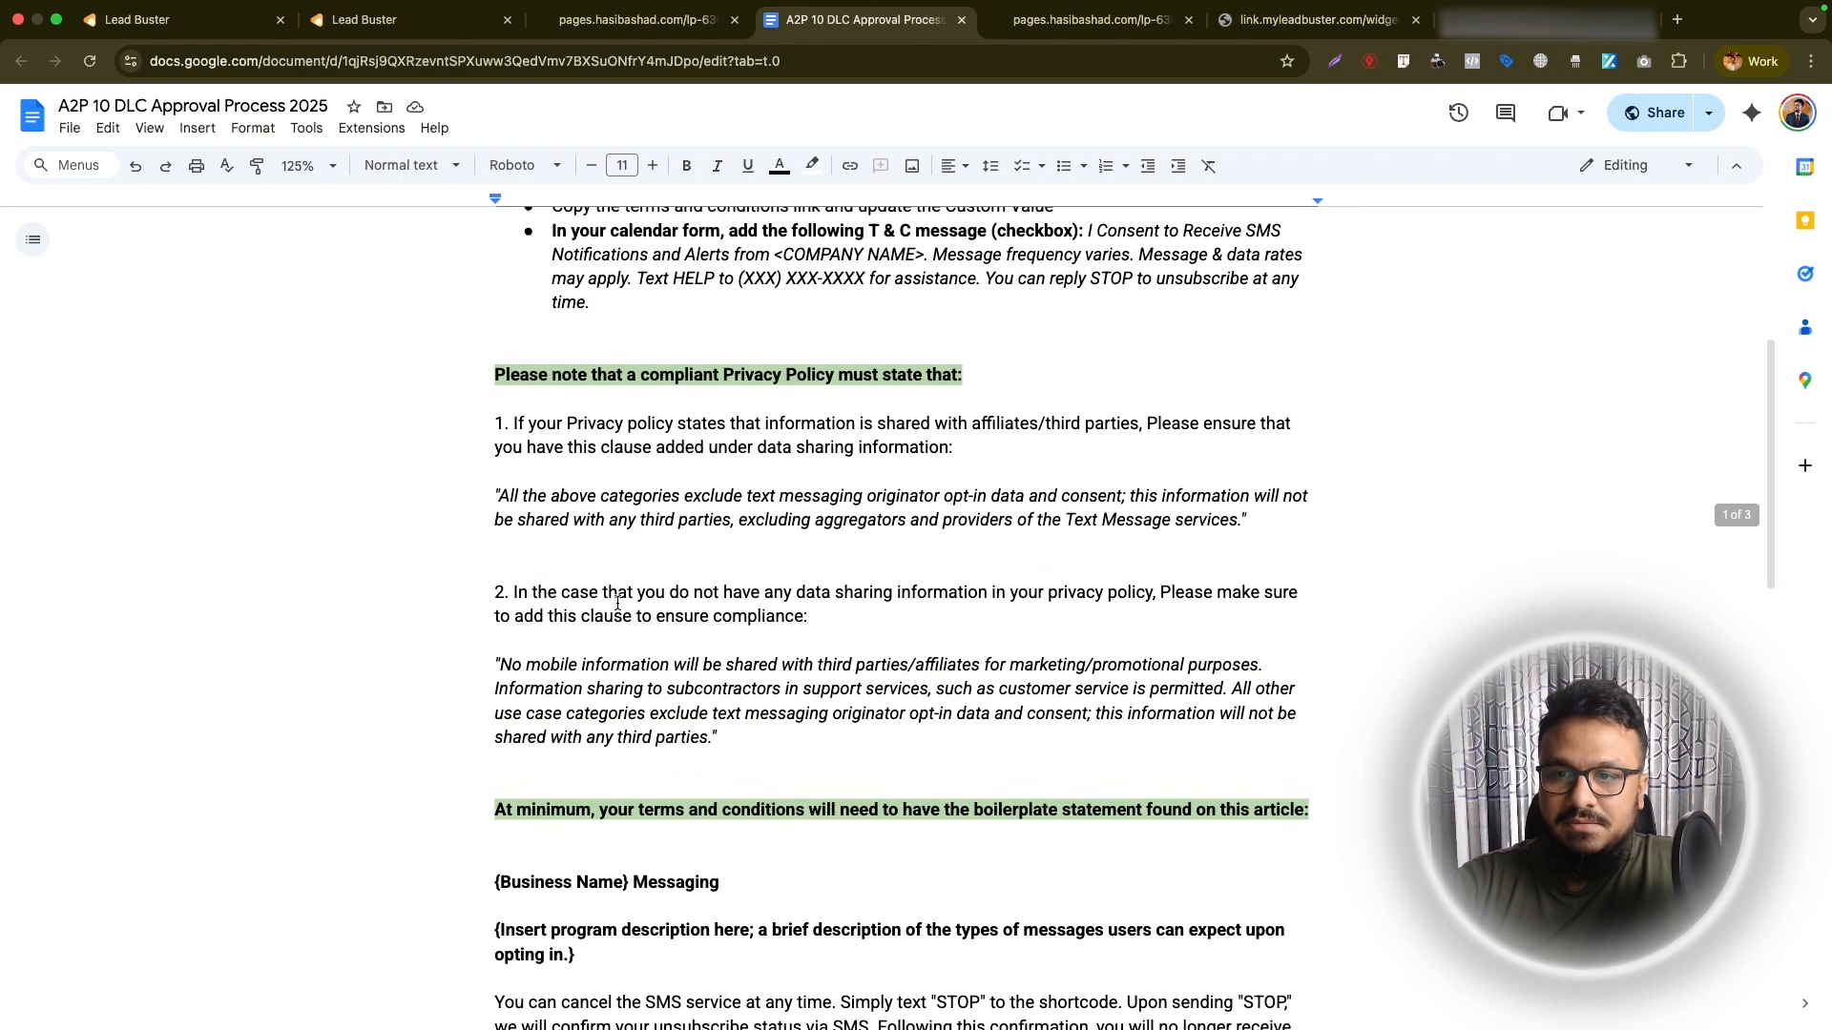
pyautogui.scroll(1, 618, 603)
pyautogui.moveTo(756, 792); pyautogui.dragTo(258, 466)
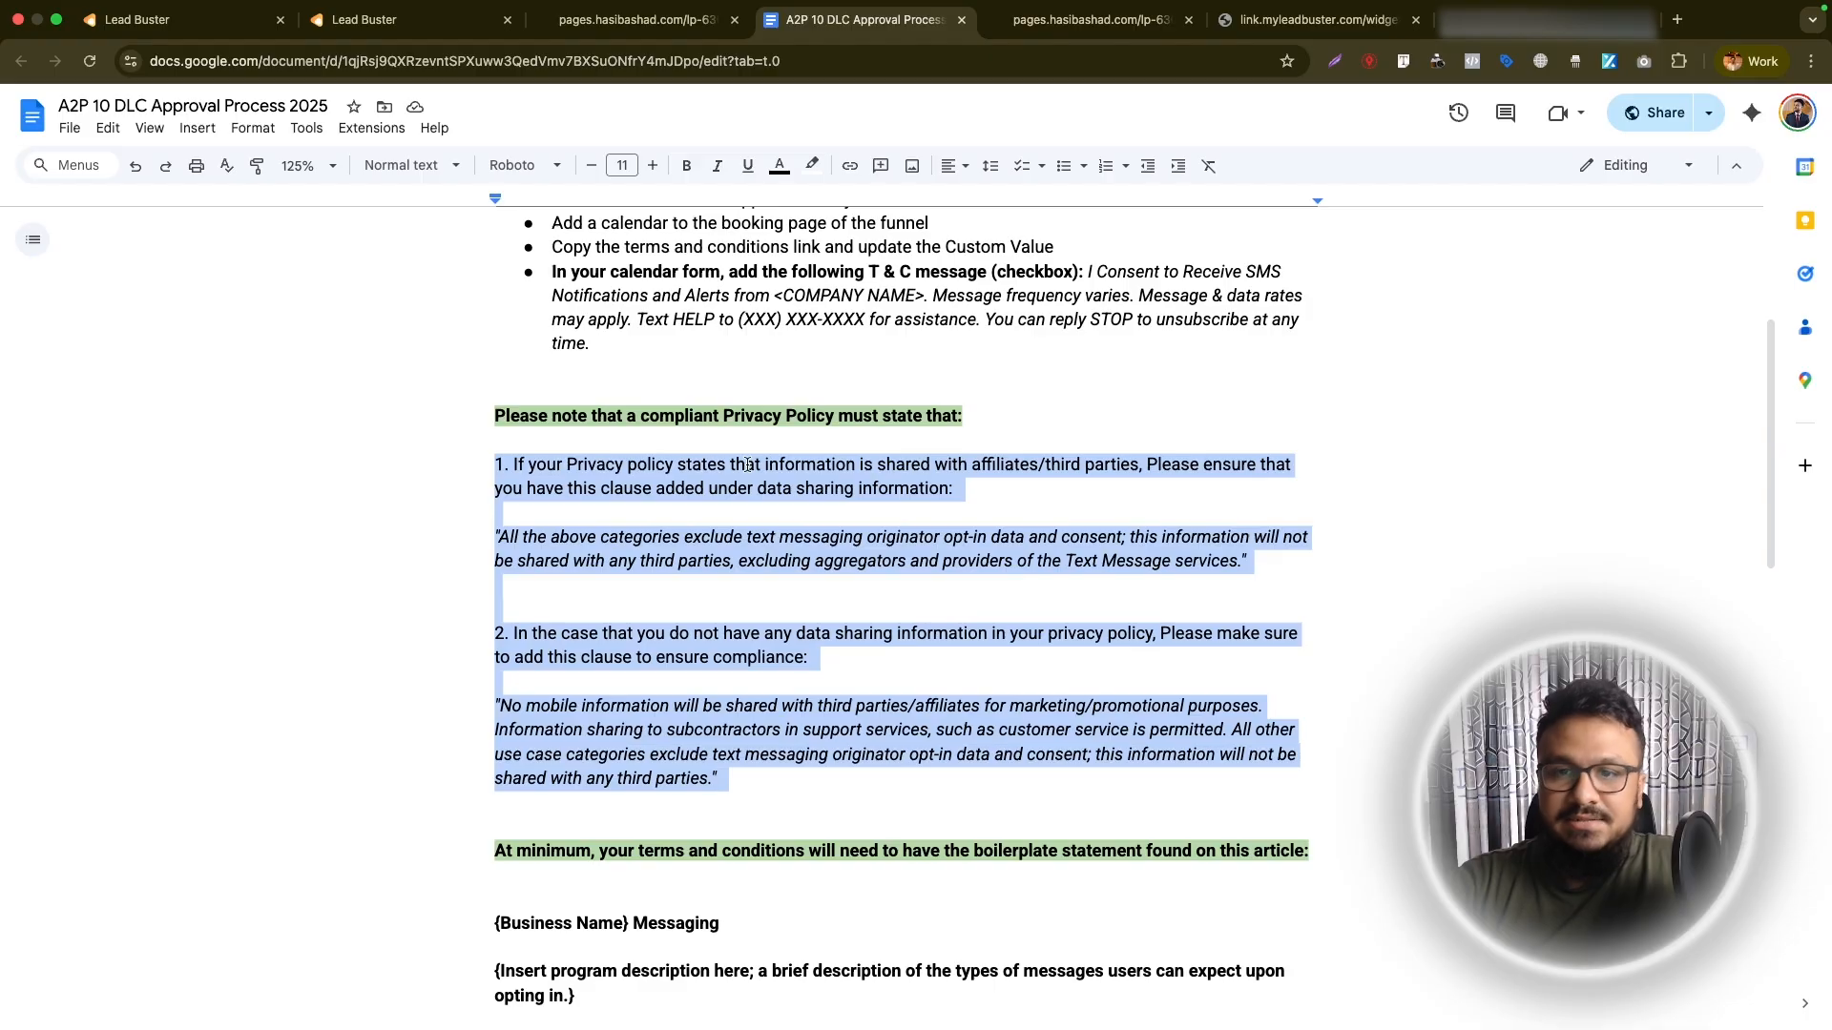
pyautogui.scroll(-6, 748, 478)
pyautogui.moveTo(1158, 777); pyautogui.dragTo(442, 360)
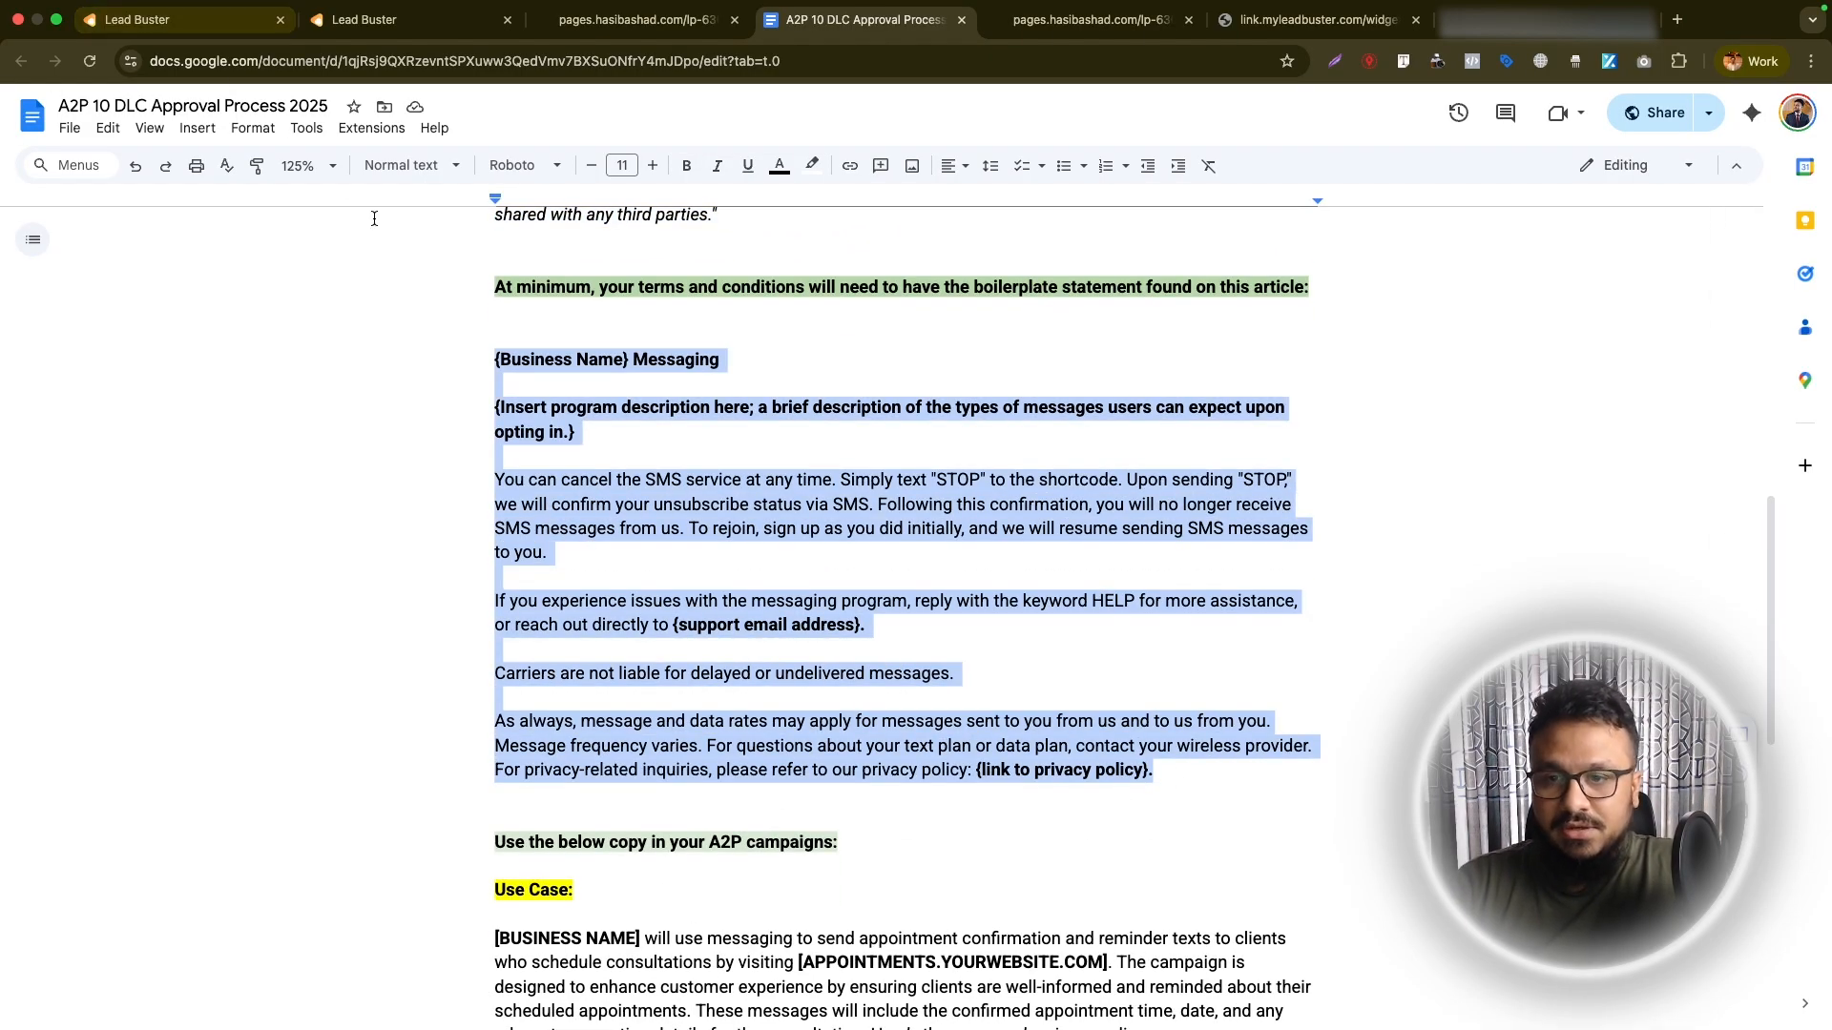
pyautogui.scroll(9, 668, 430)
pyautogui.scroll(-1, 585, 503)
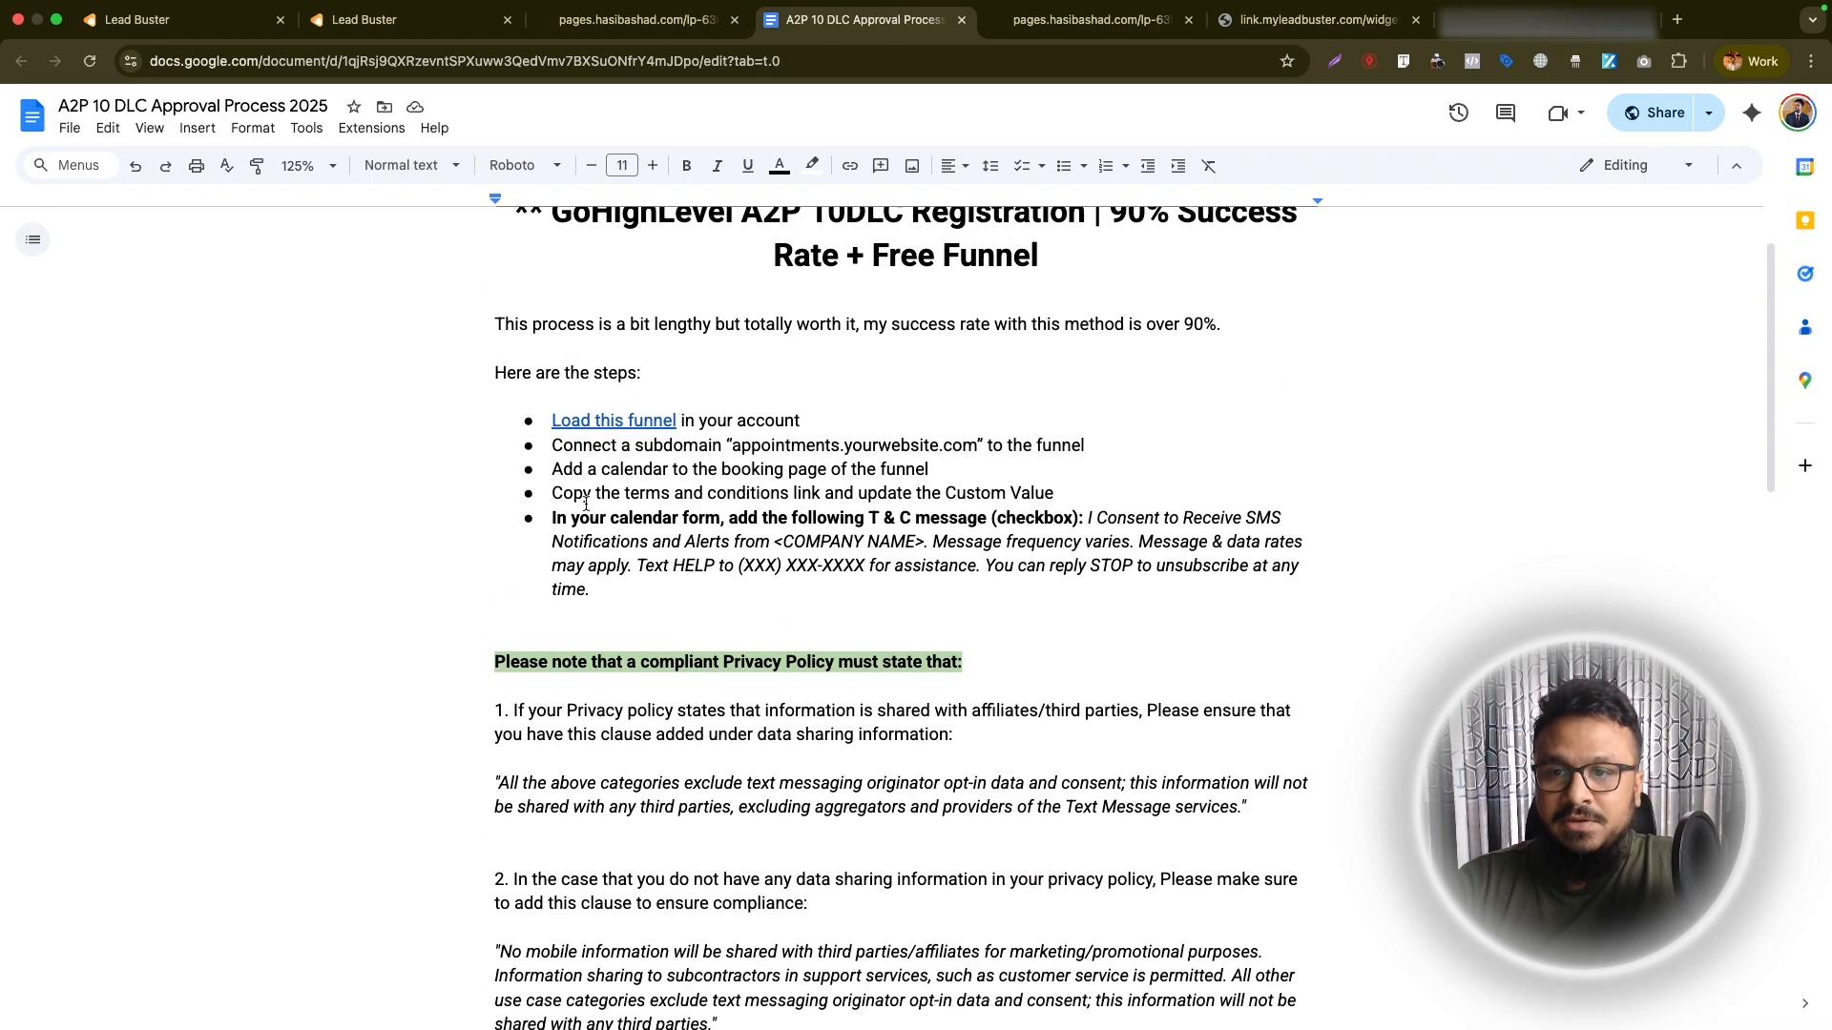
pyautogui.moveTo(1089, 518); pyautogui.dragTo(1097, 590)
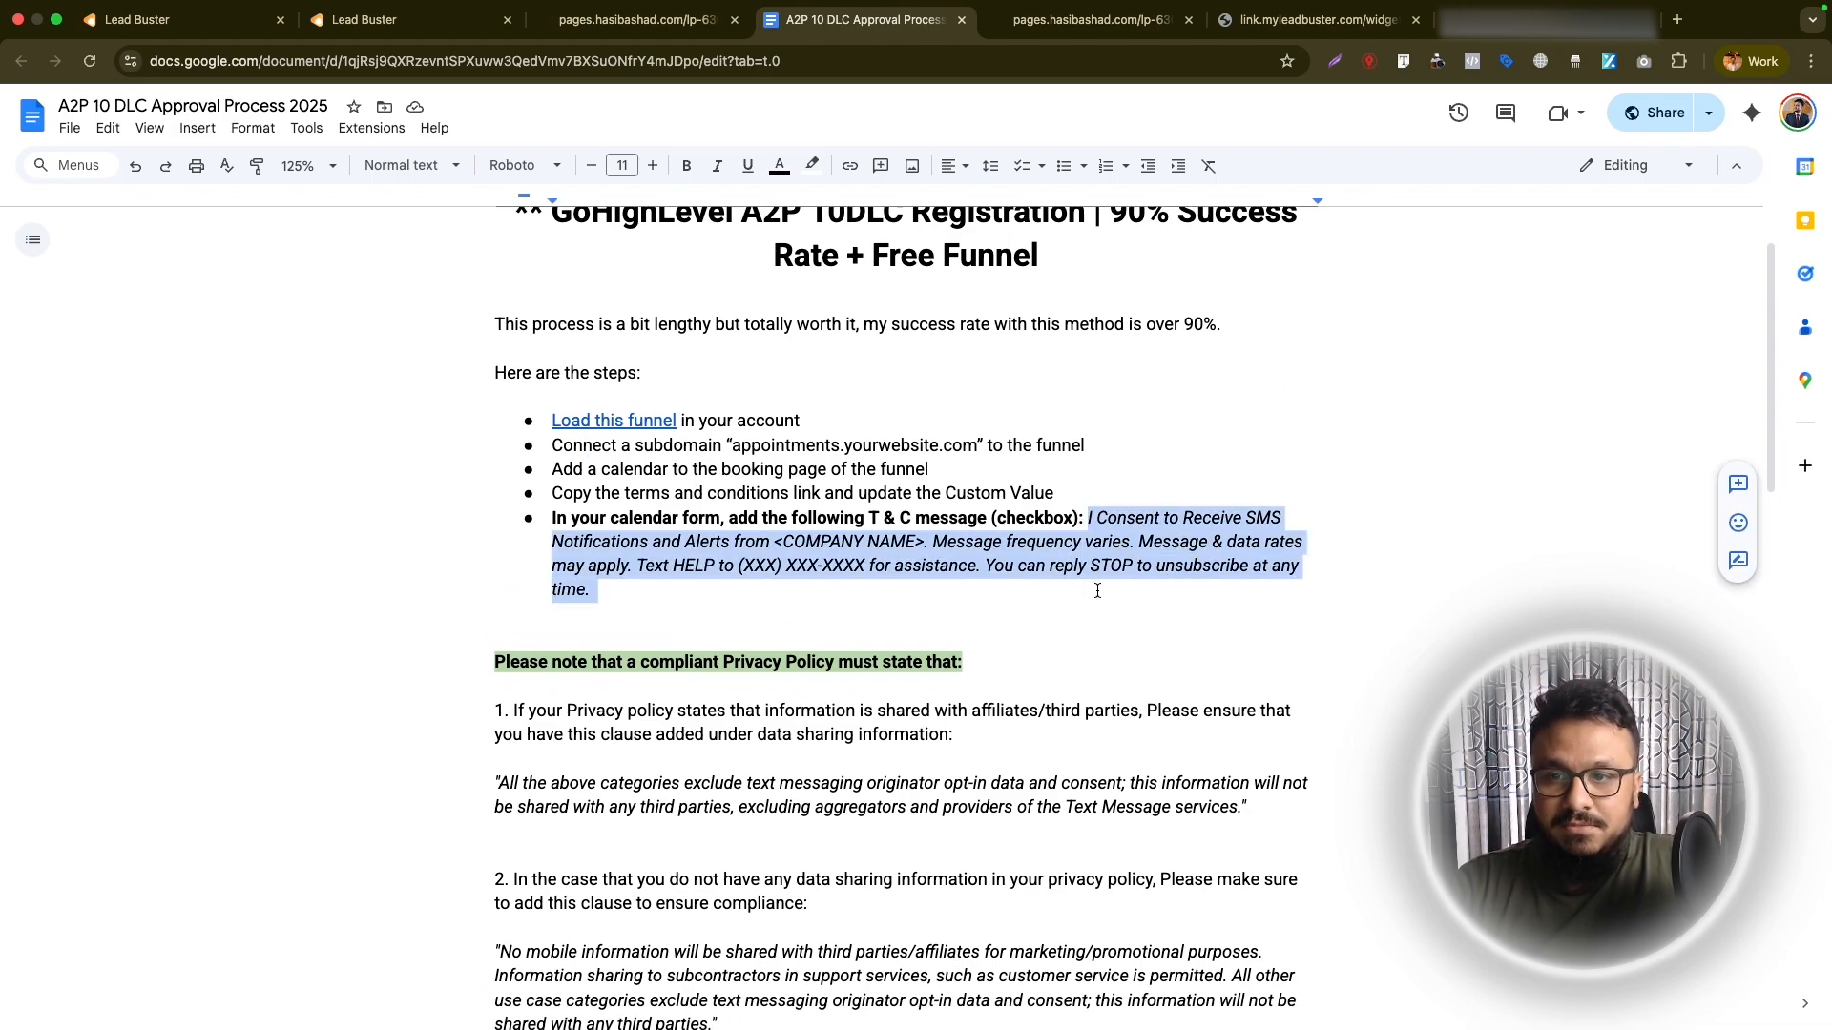
pyautogui.scroll(-15, 1088, 572)
pyautogui.scroll(5, 743, 452)
pyautogui.scroll(-4, 858, 668)
pyautogui.moveTo(920, 966); pyautogui.dragTo(464, 498)
pyautogui.moveTo(488, 372); pyautogui.dragTo(653, 390)
pyautogui.click(783, 386)
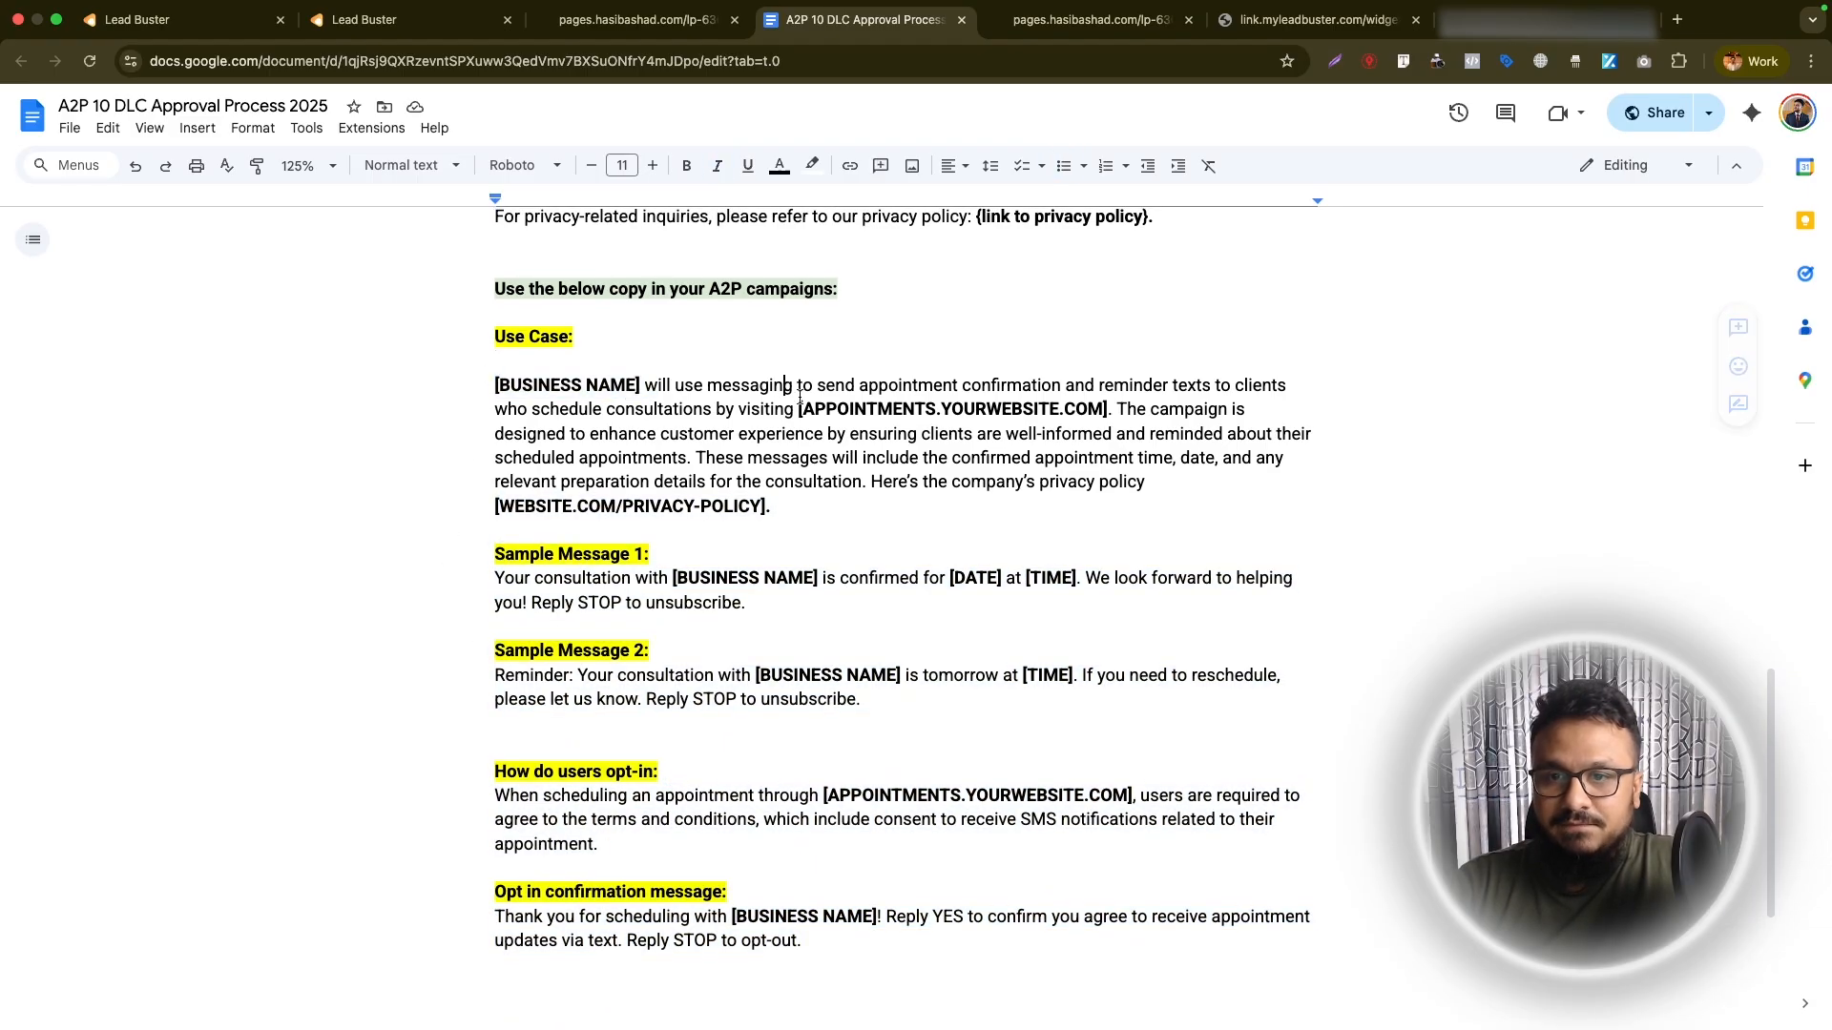
pyautogui.moveTo(798, 410); pyautogui.dragTo(1108, 411)
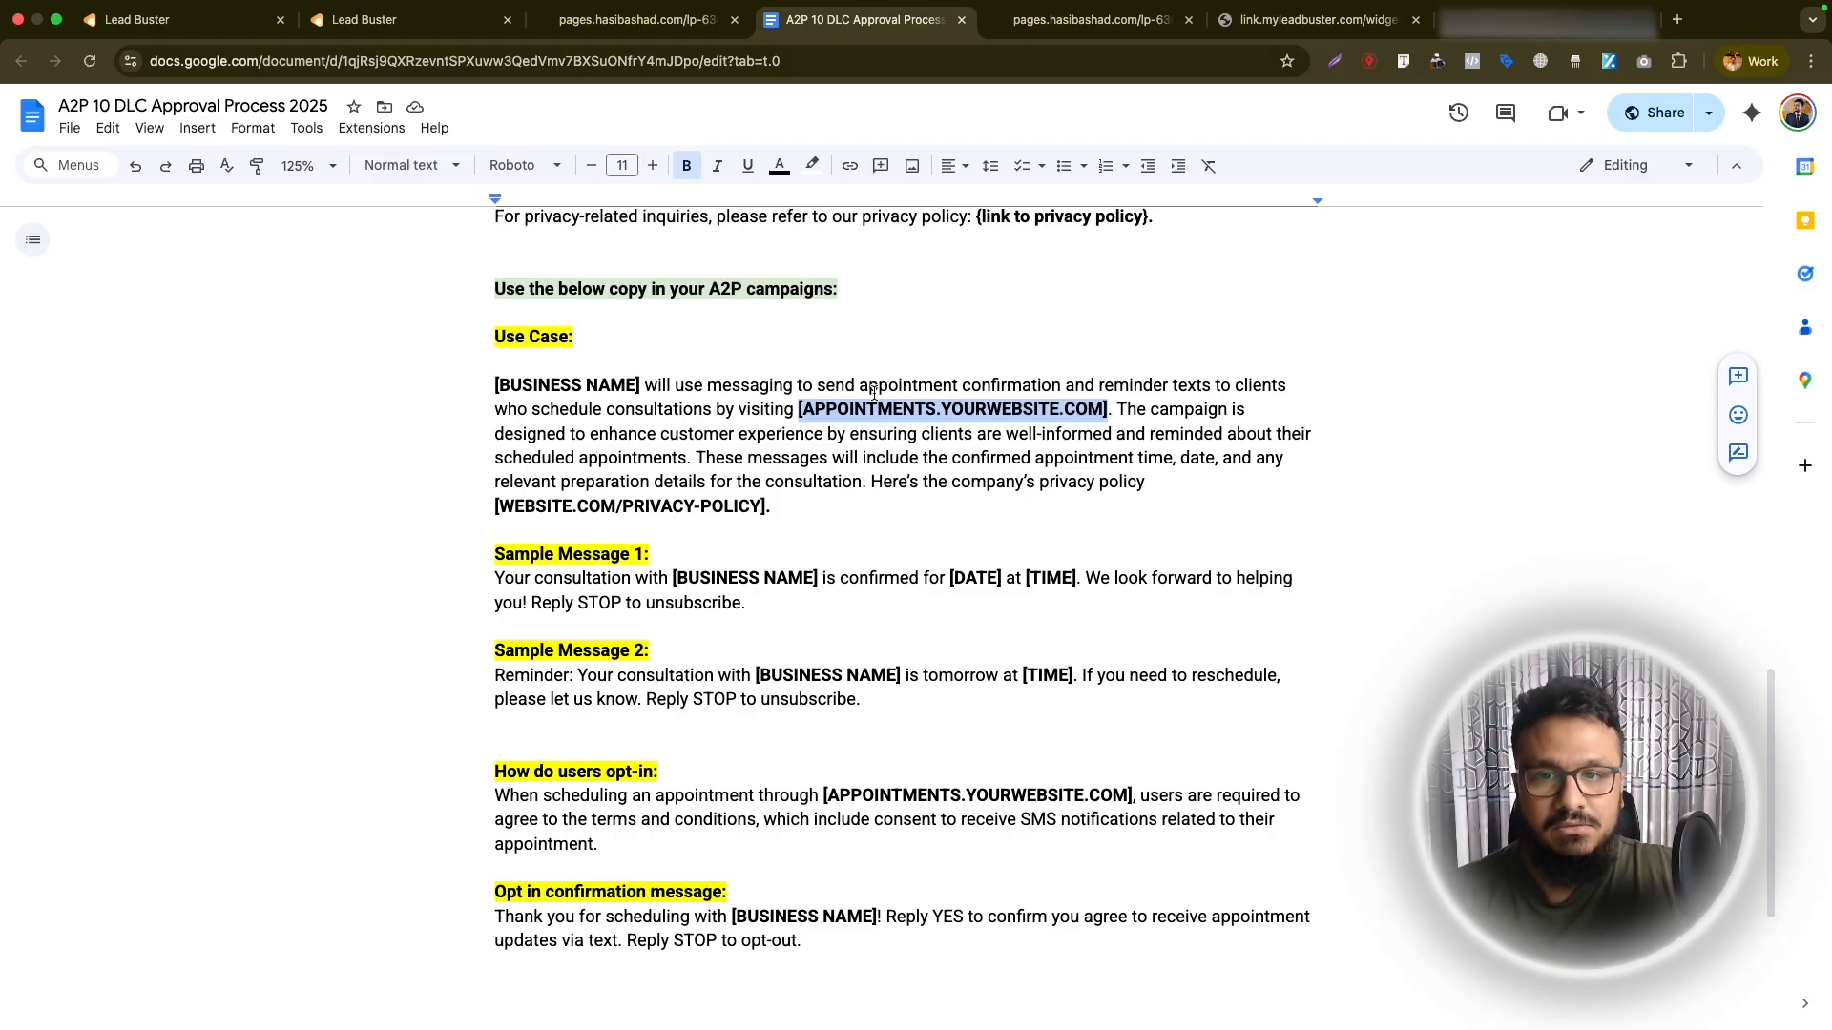
pyautogui.scroll(8, 820, 467)
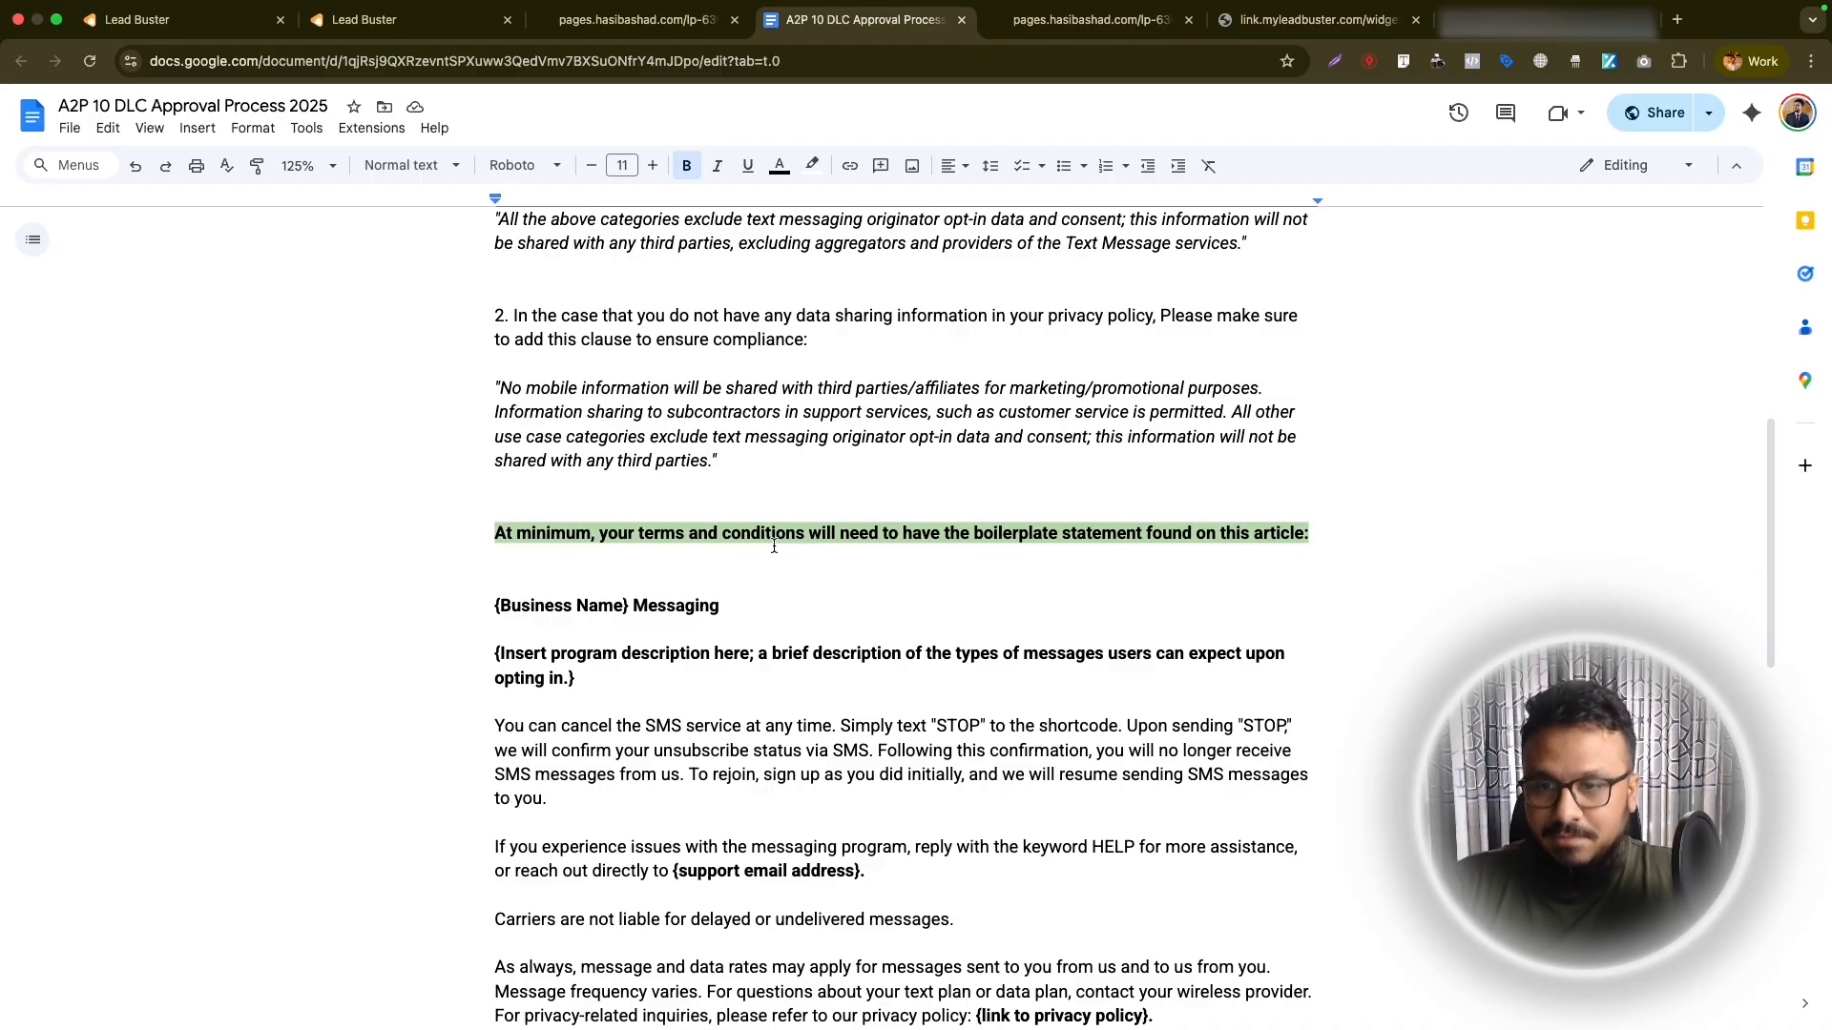
pyautogui.scroll(7, 774, 544)
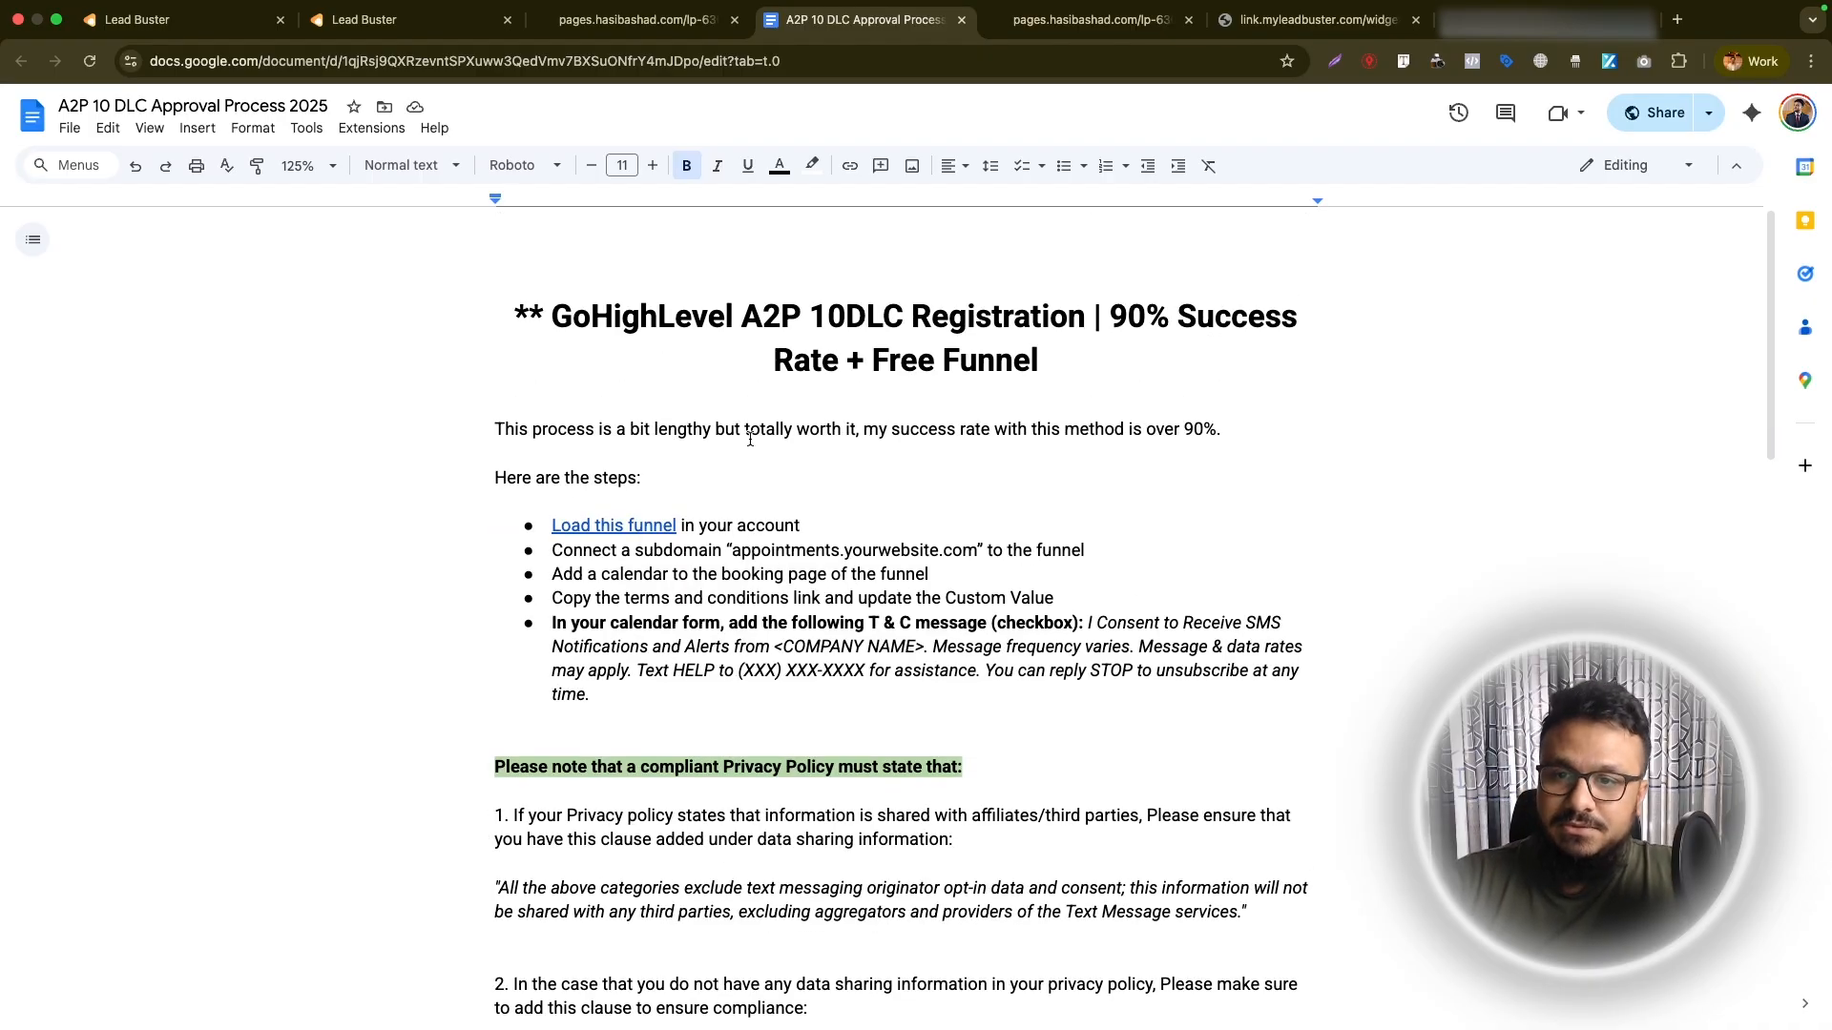